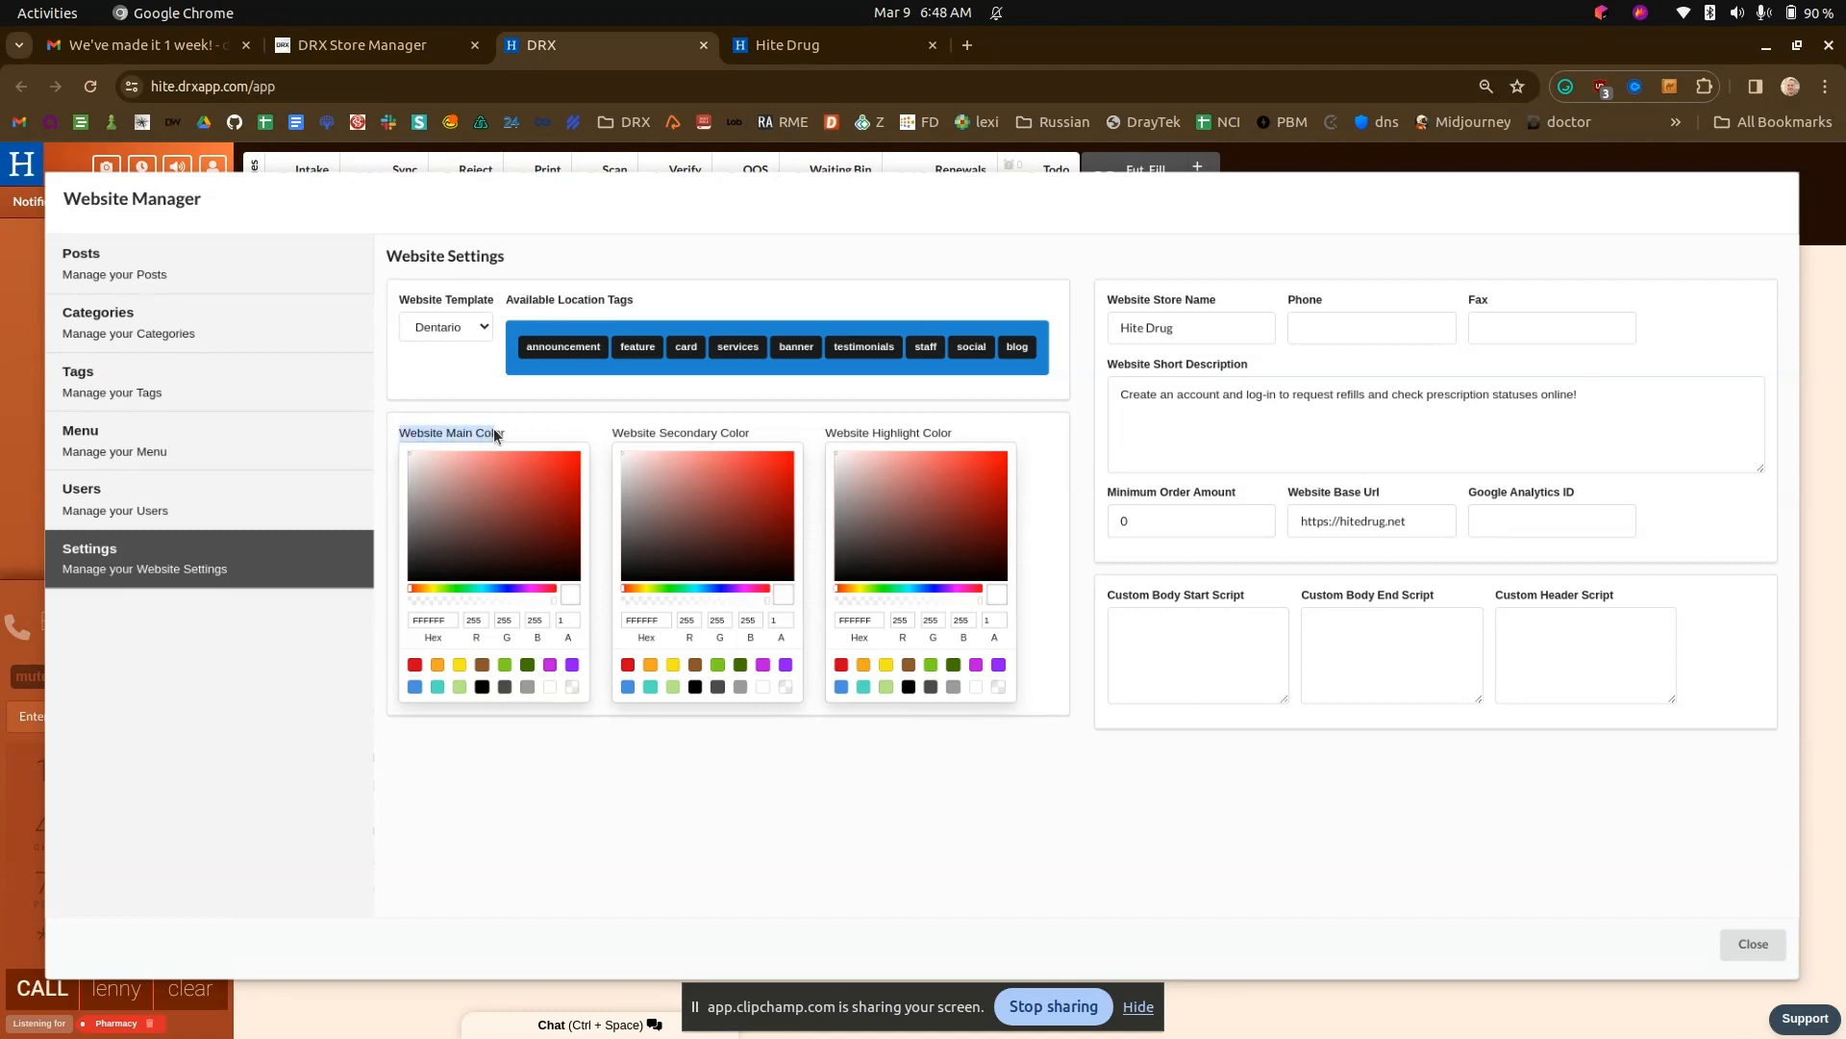
- Set the website highlight color to dark blue 101656, entering the access credential to authorize modifying settings
drag(615, 435, 920, 434)
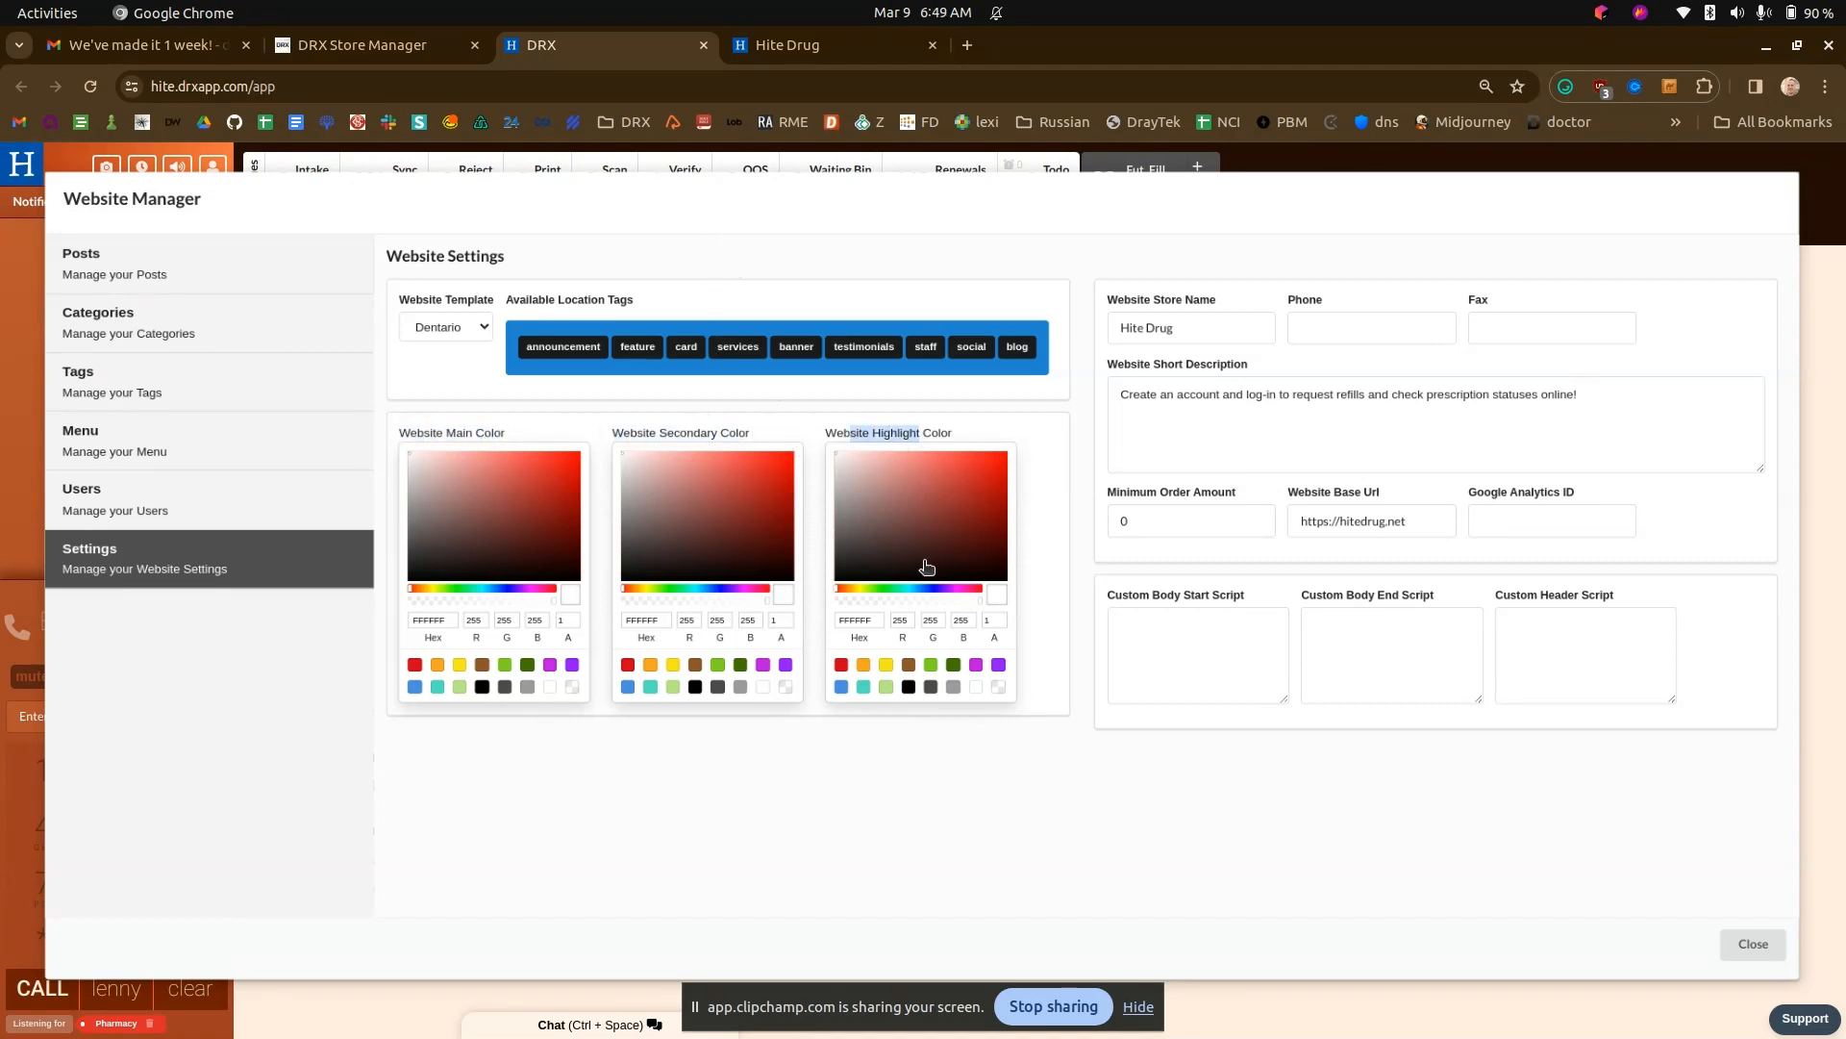
click(913, 590)
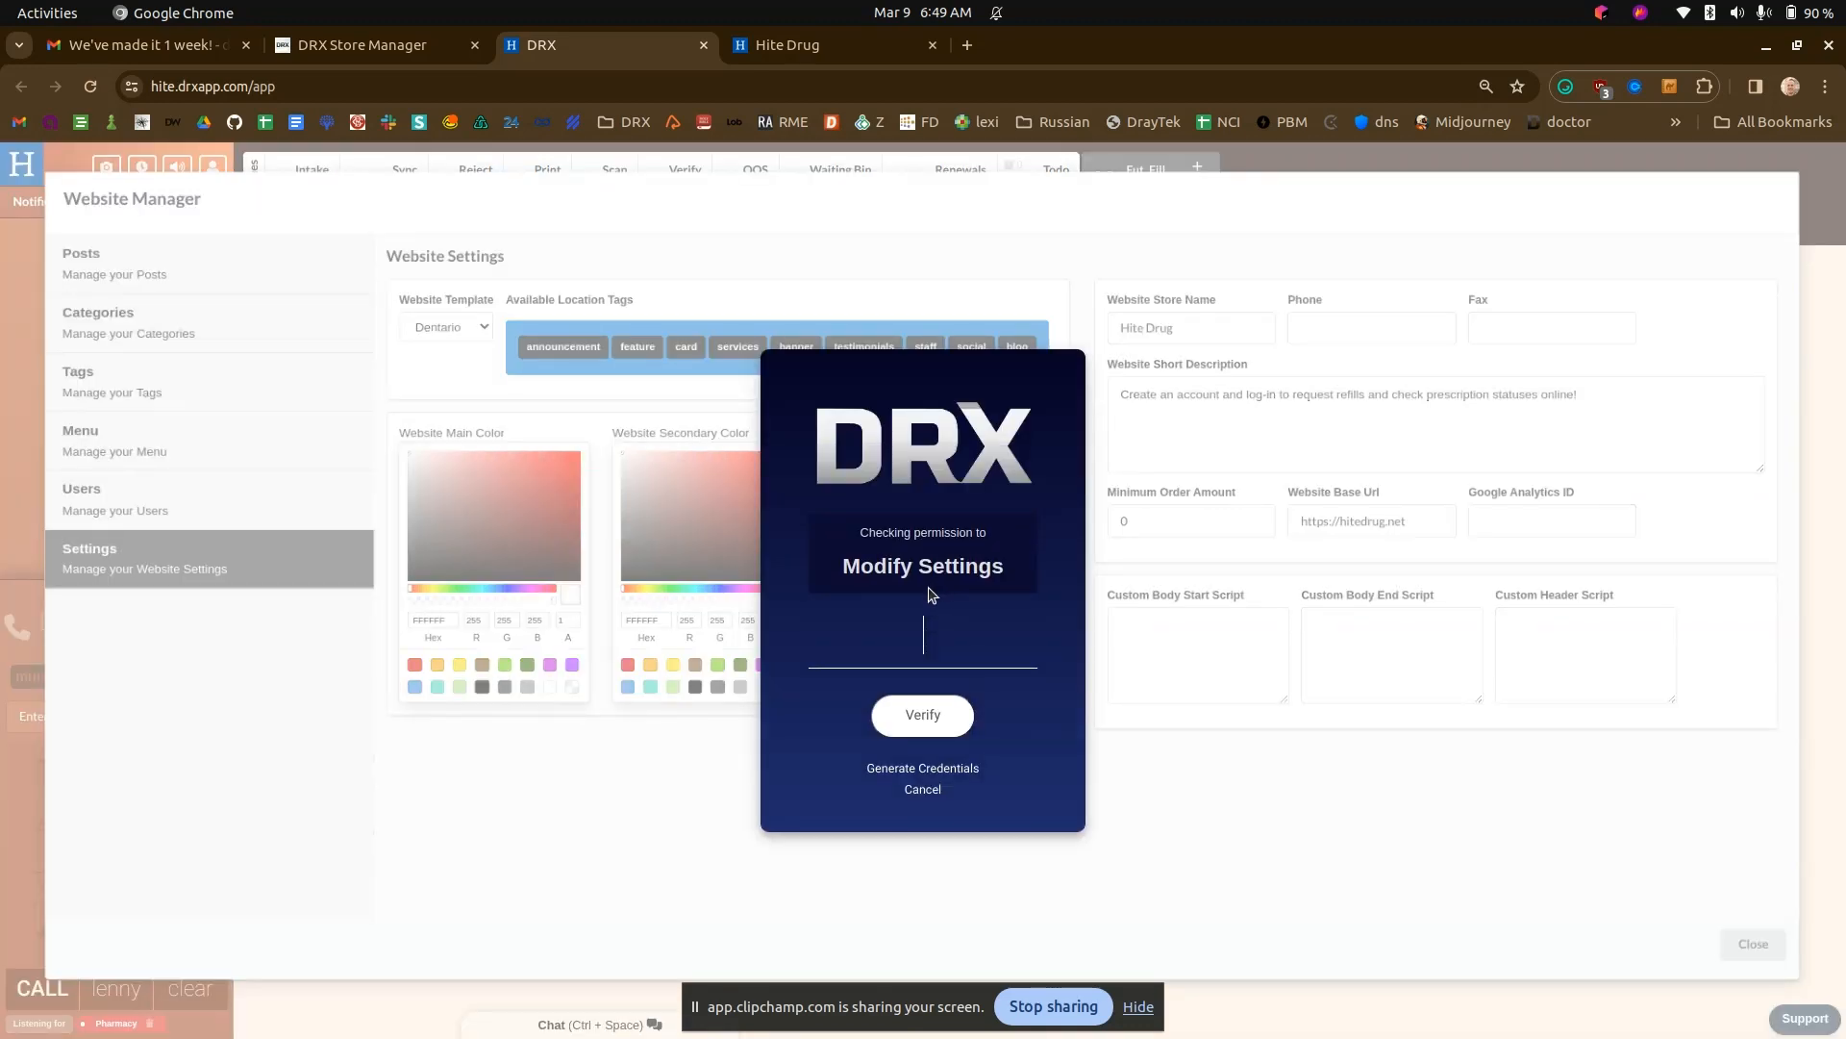
text(•••)
key(Return)
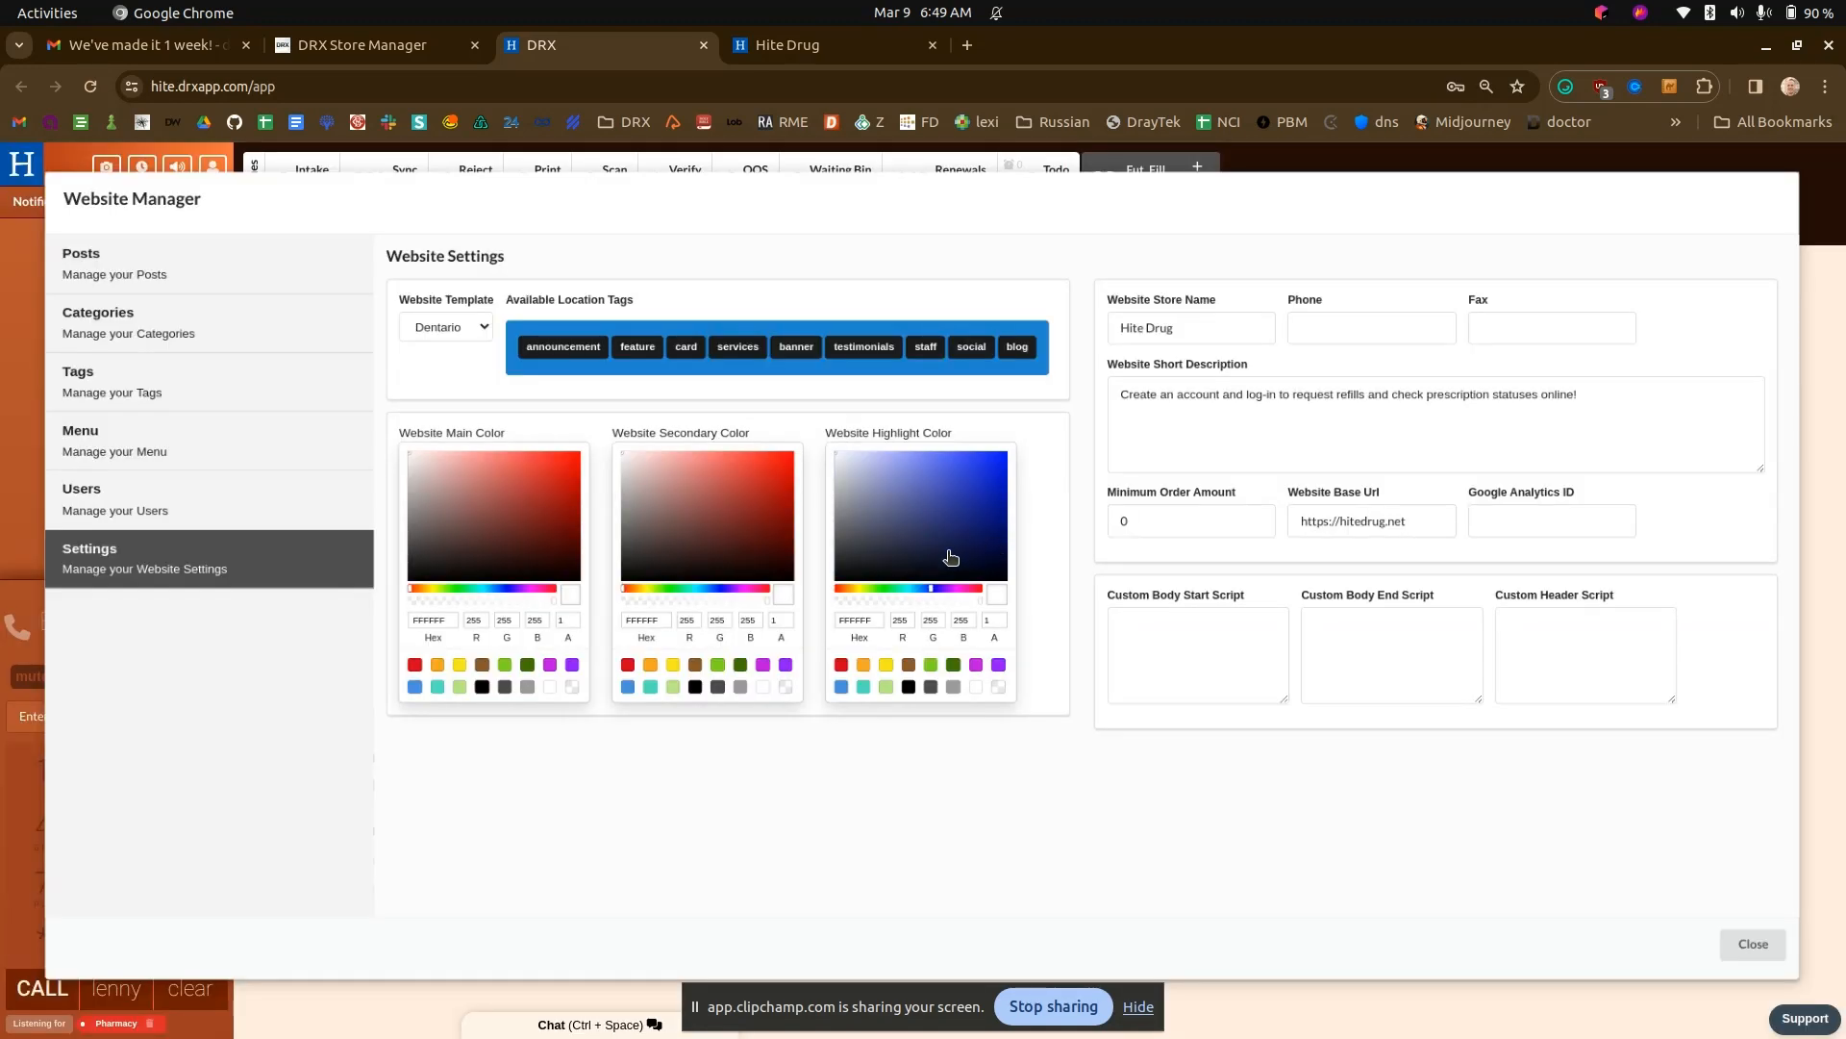
click(951, 550)
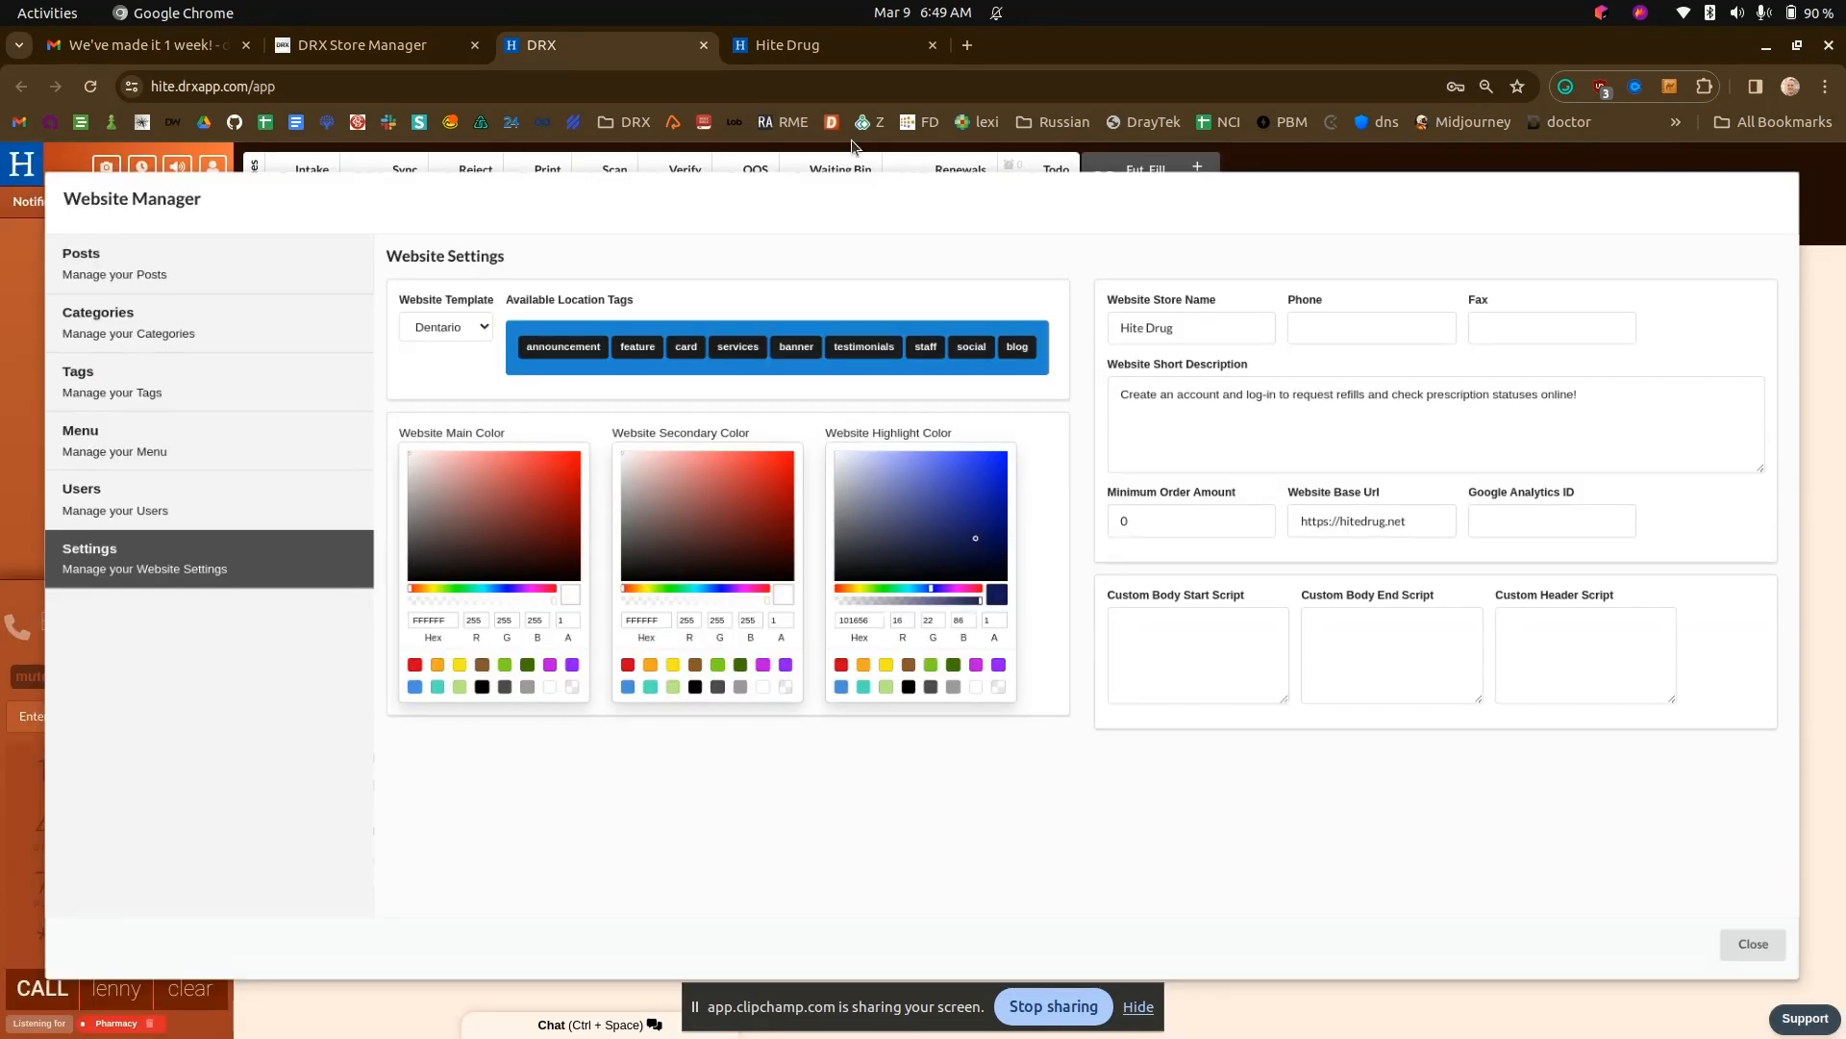
- Switch to the Hite Drug website and check the highlight color in the page footer
click(822, 46)
scroll(874, 618, down, 1)
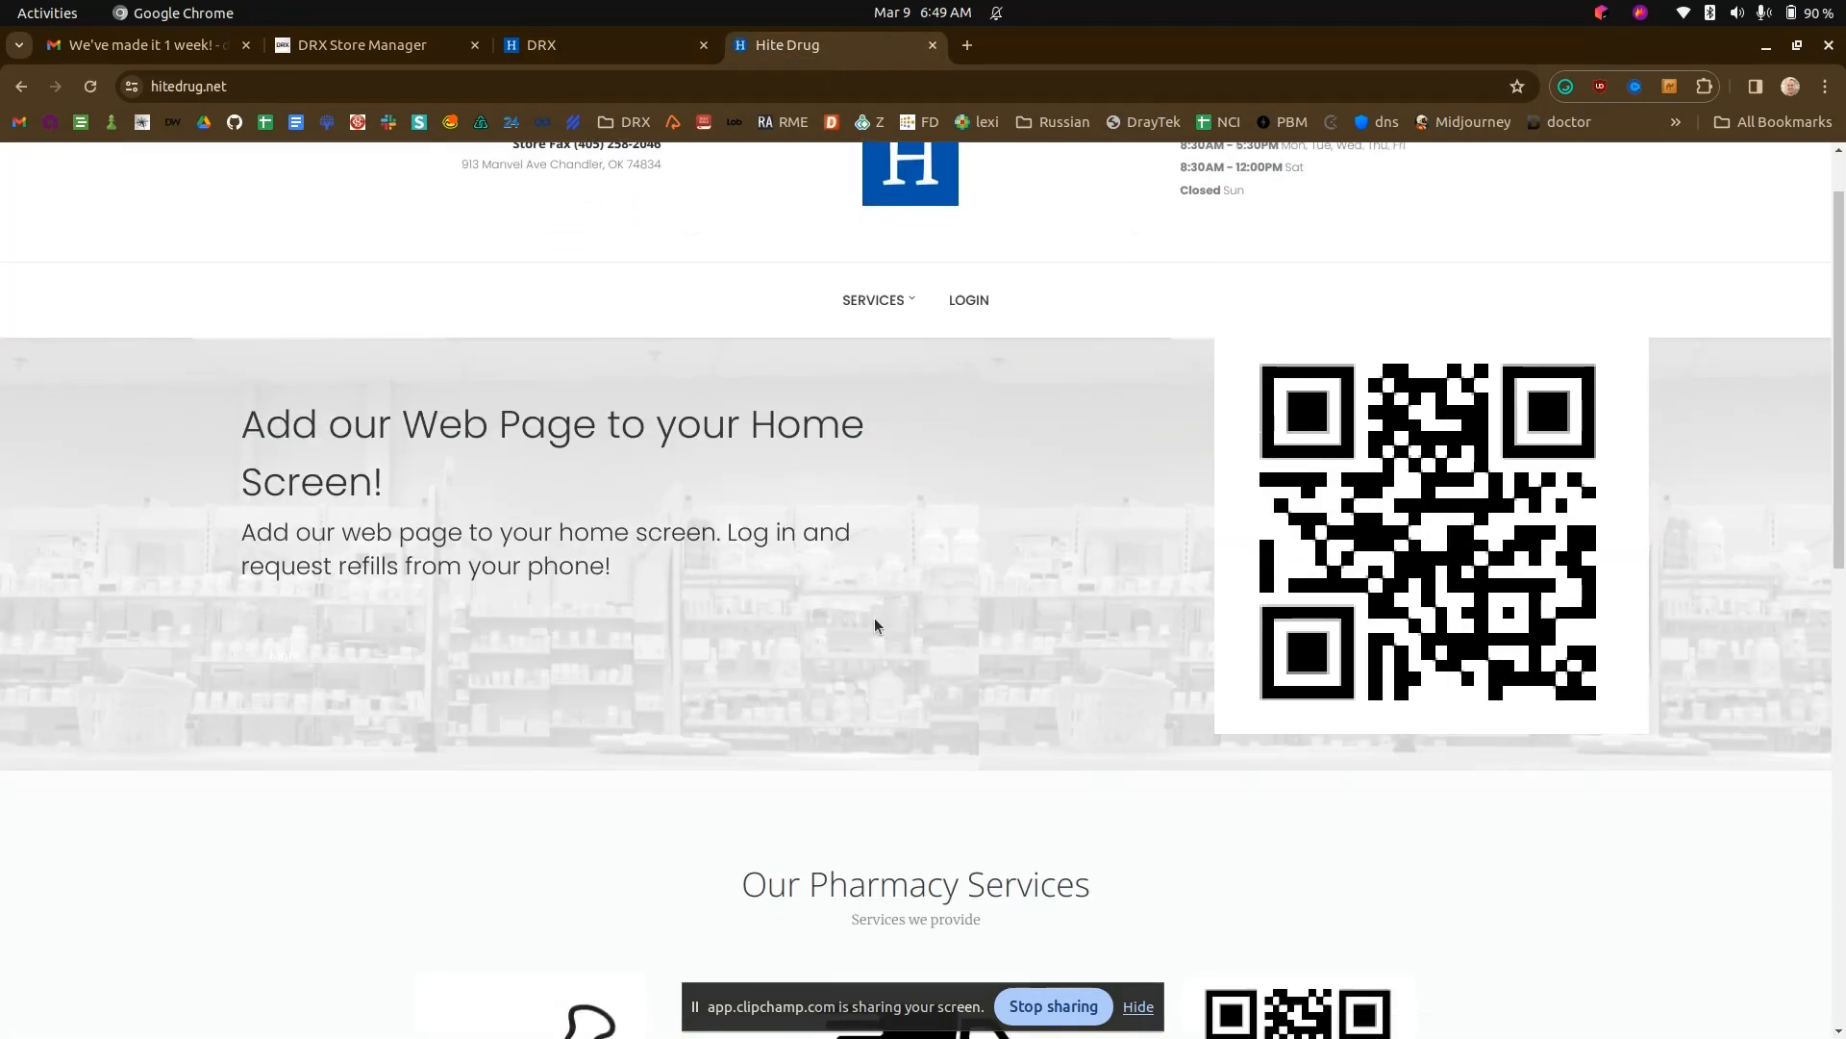
scroll(874, 621, down, 10)
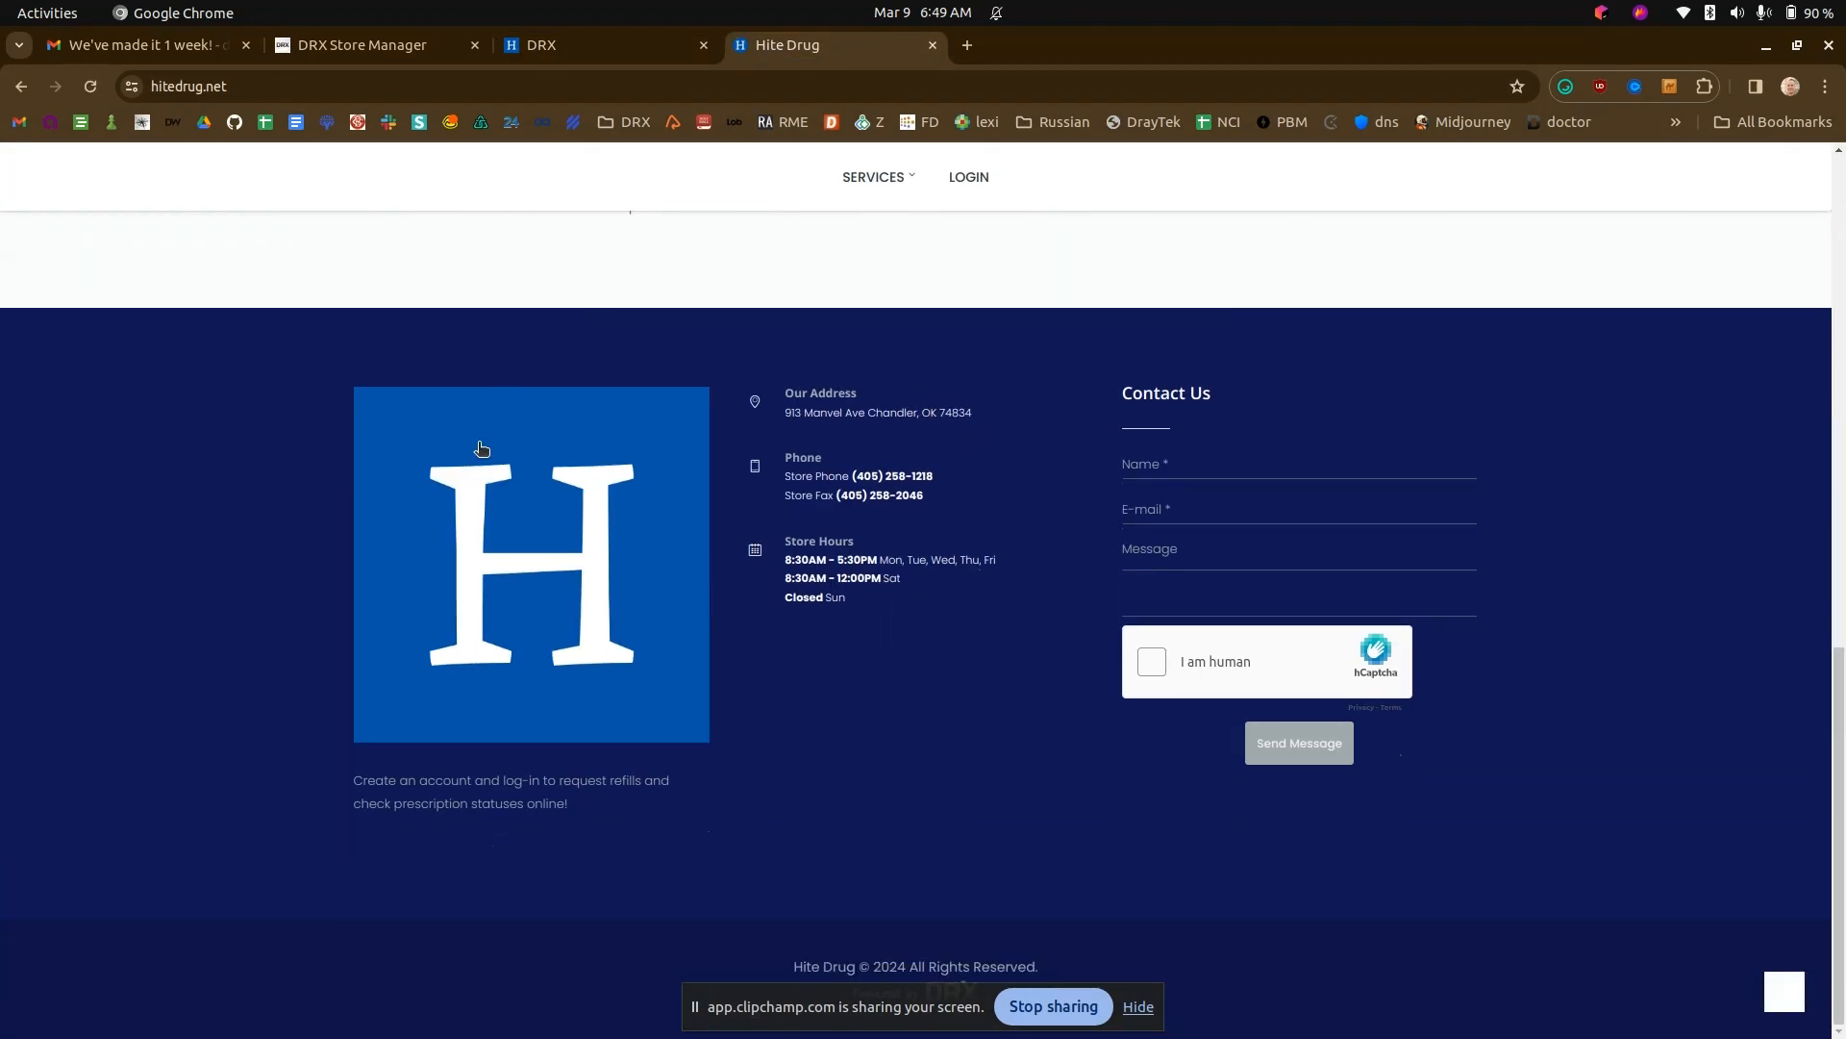
- Shift the website highlight color to medium blue 2F5DAB in DRX and reload the Hite Drug site to check it
click(641, 47)
drag(934, 597, 925, 591)
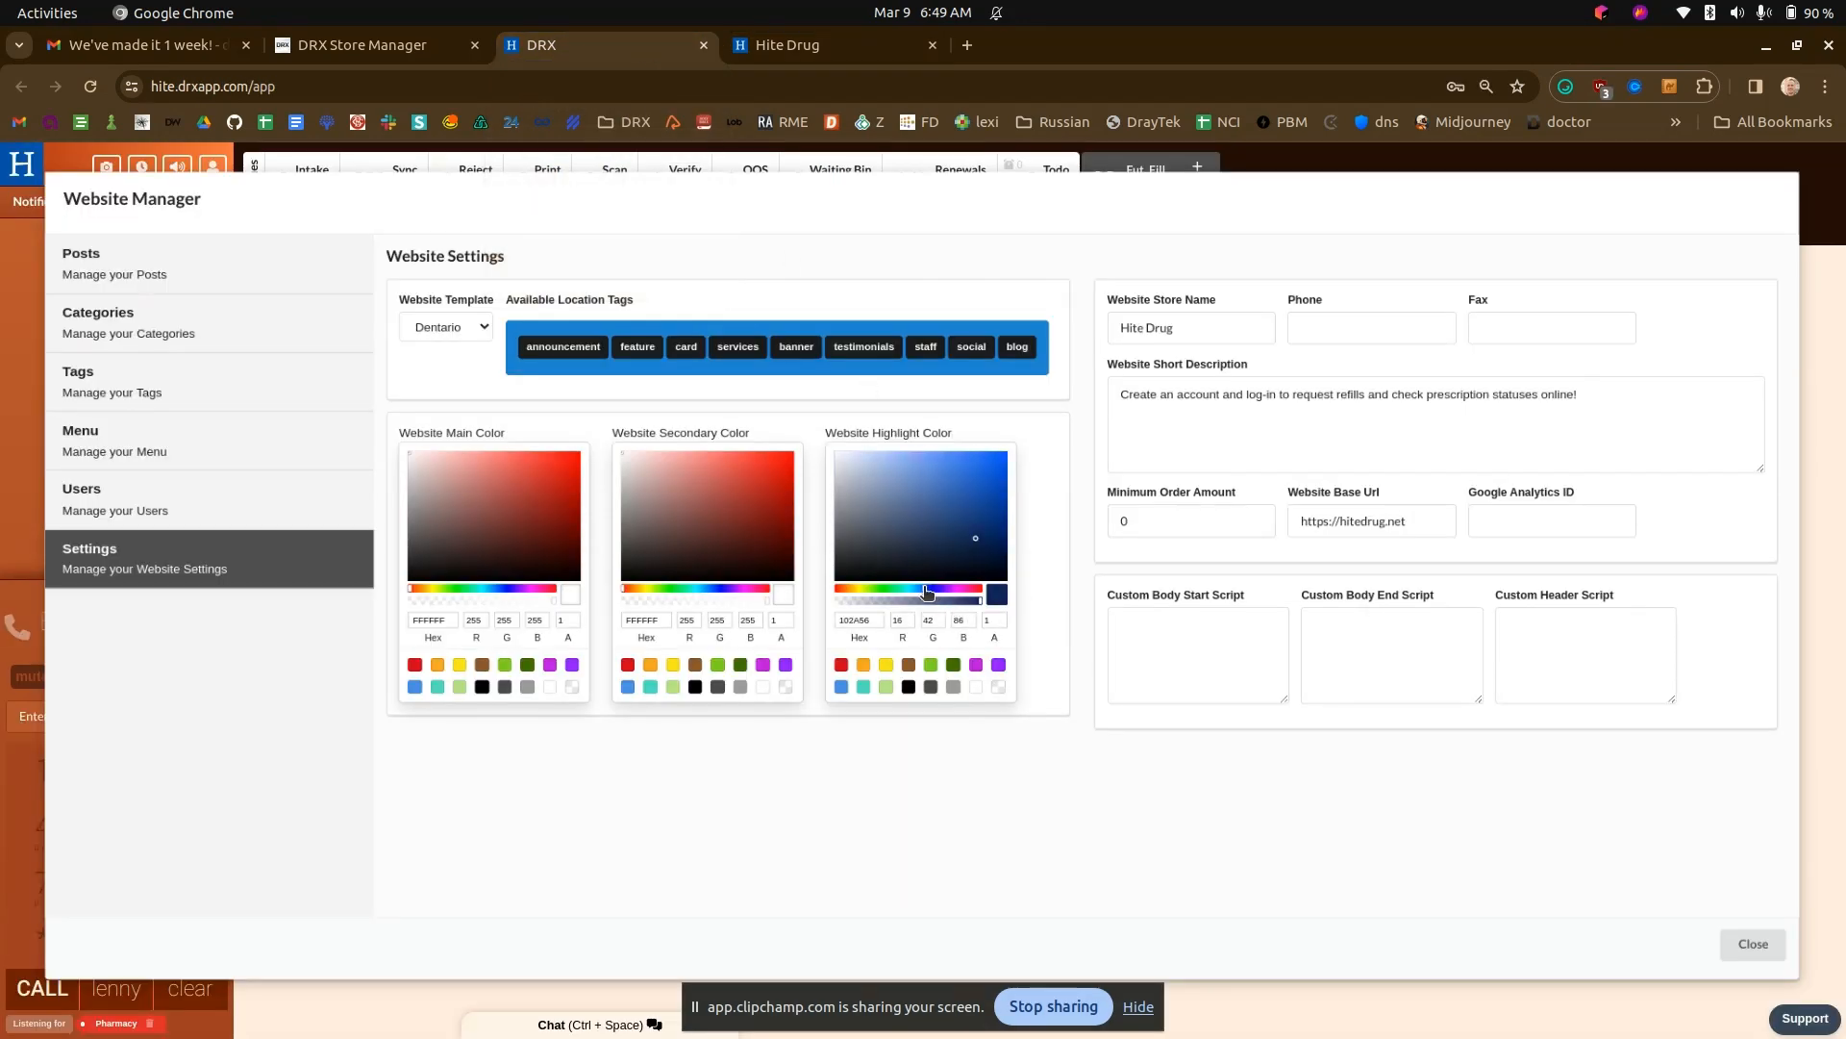
click(960, 495)
click(785, 45)
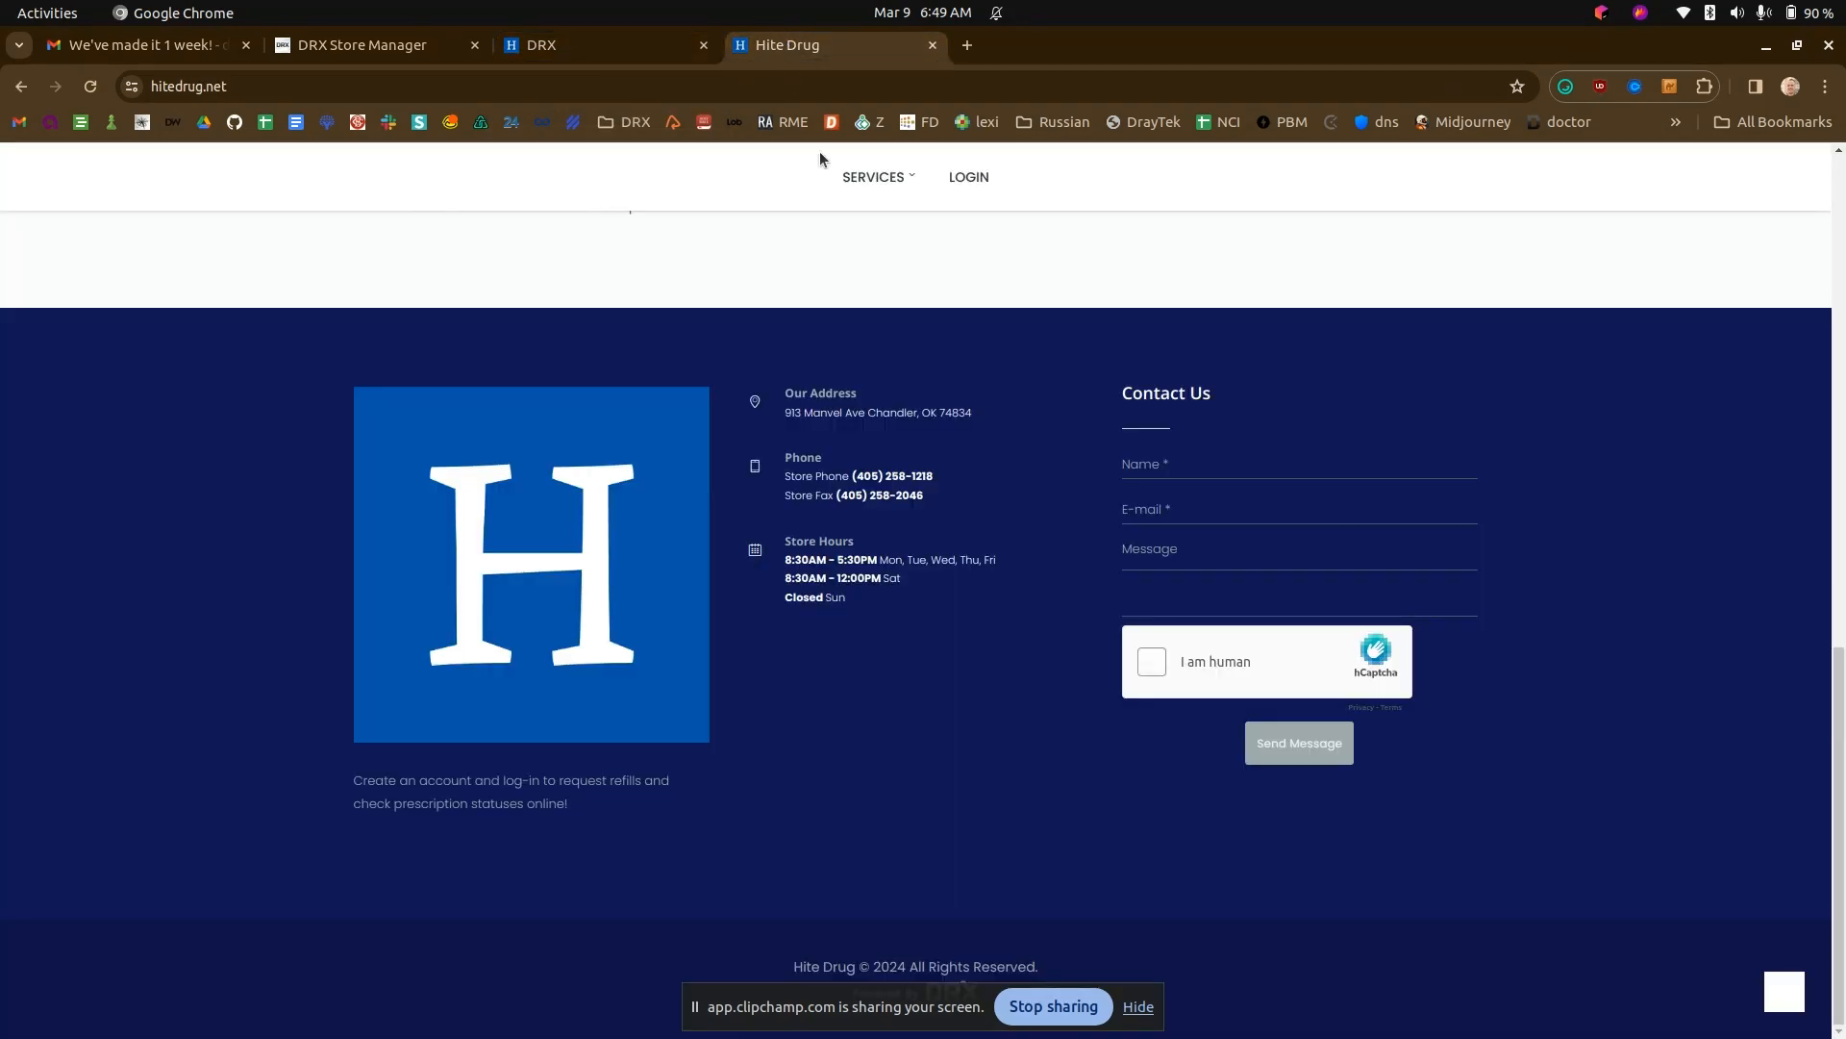
key(F5)
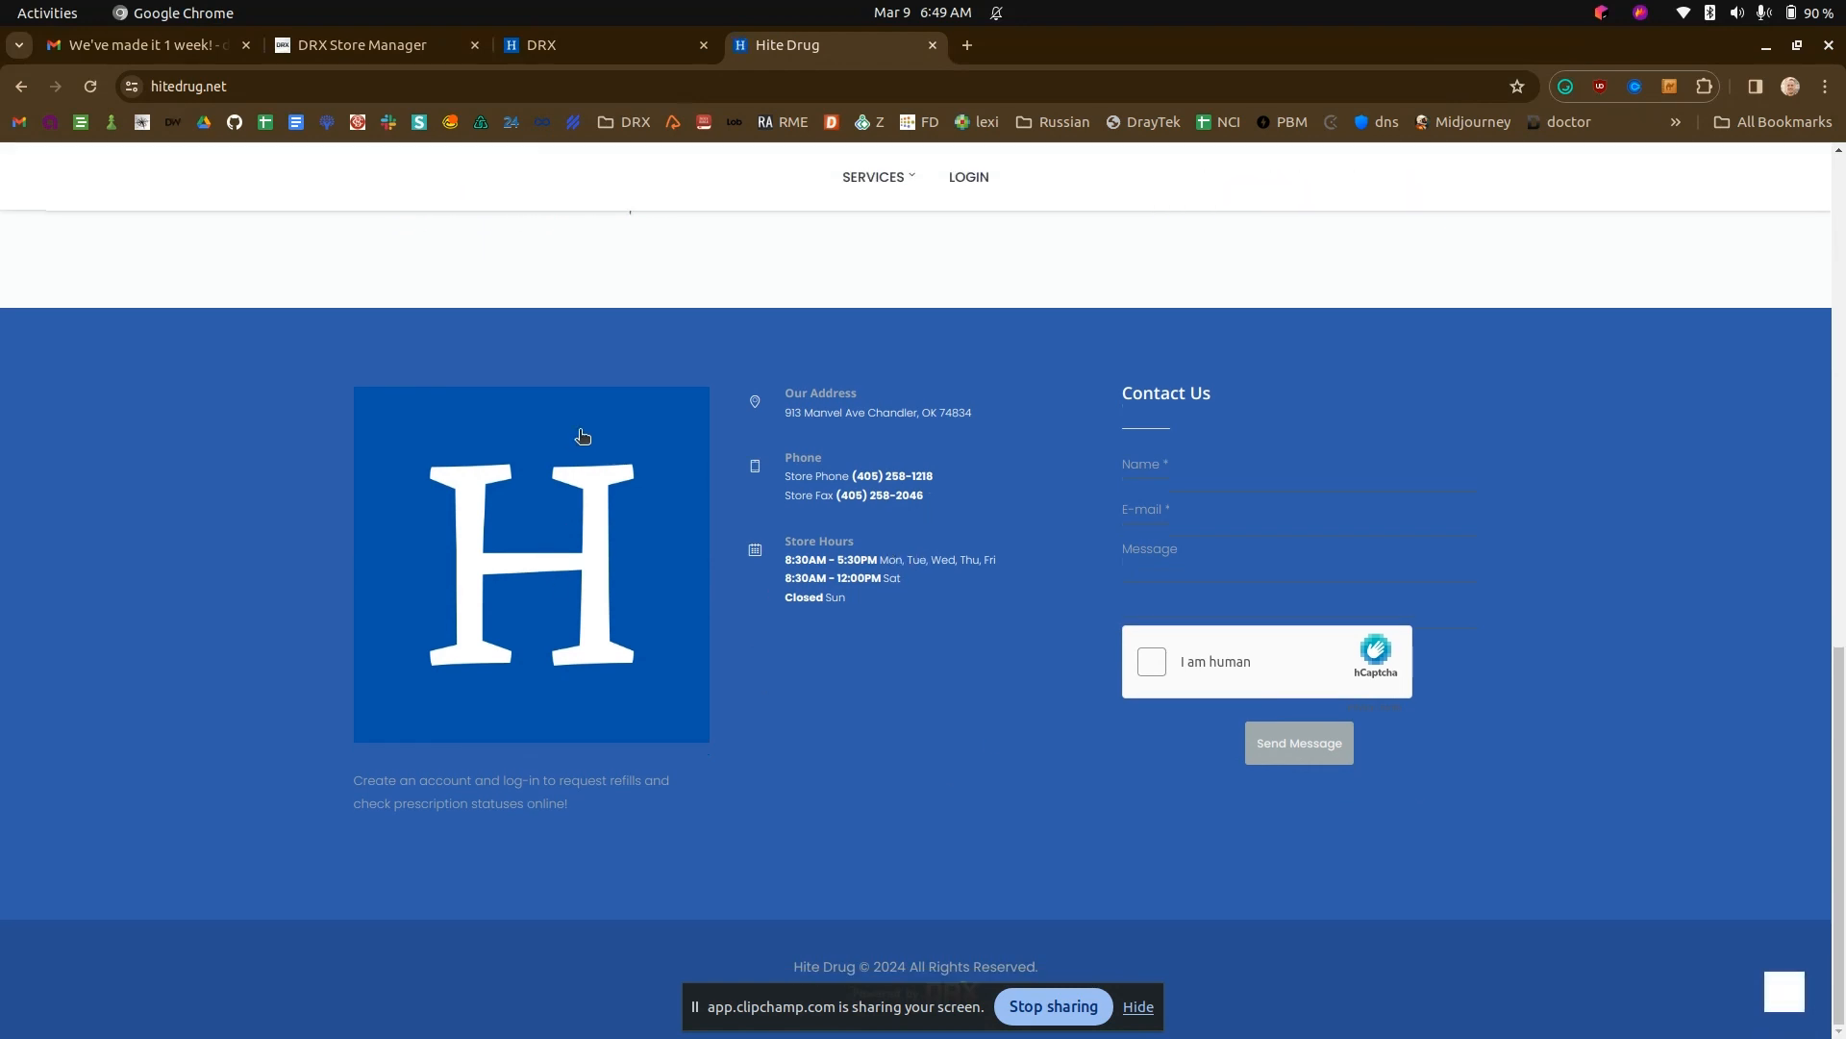
- Set the website highlight color to navy 092554 in DRX and check the footer on the Hite Drug site
click(638, 50)
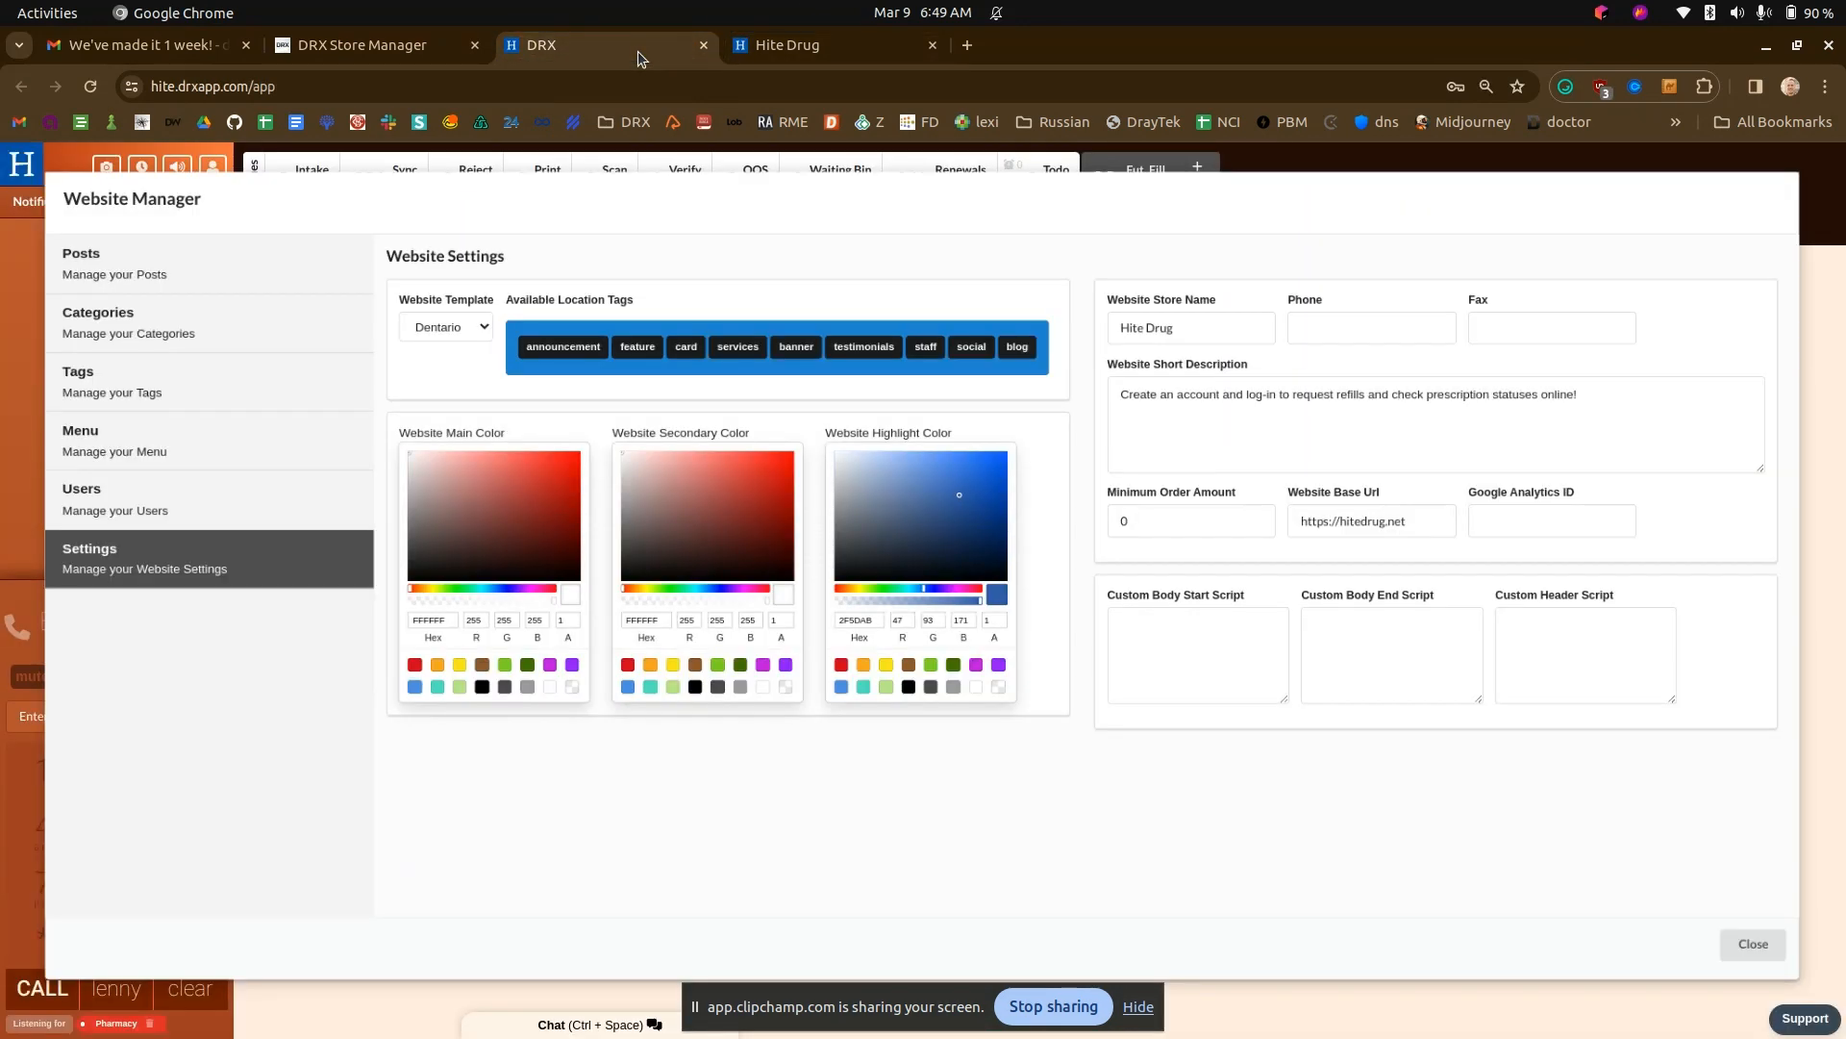
click(975, 532)
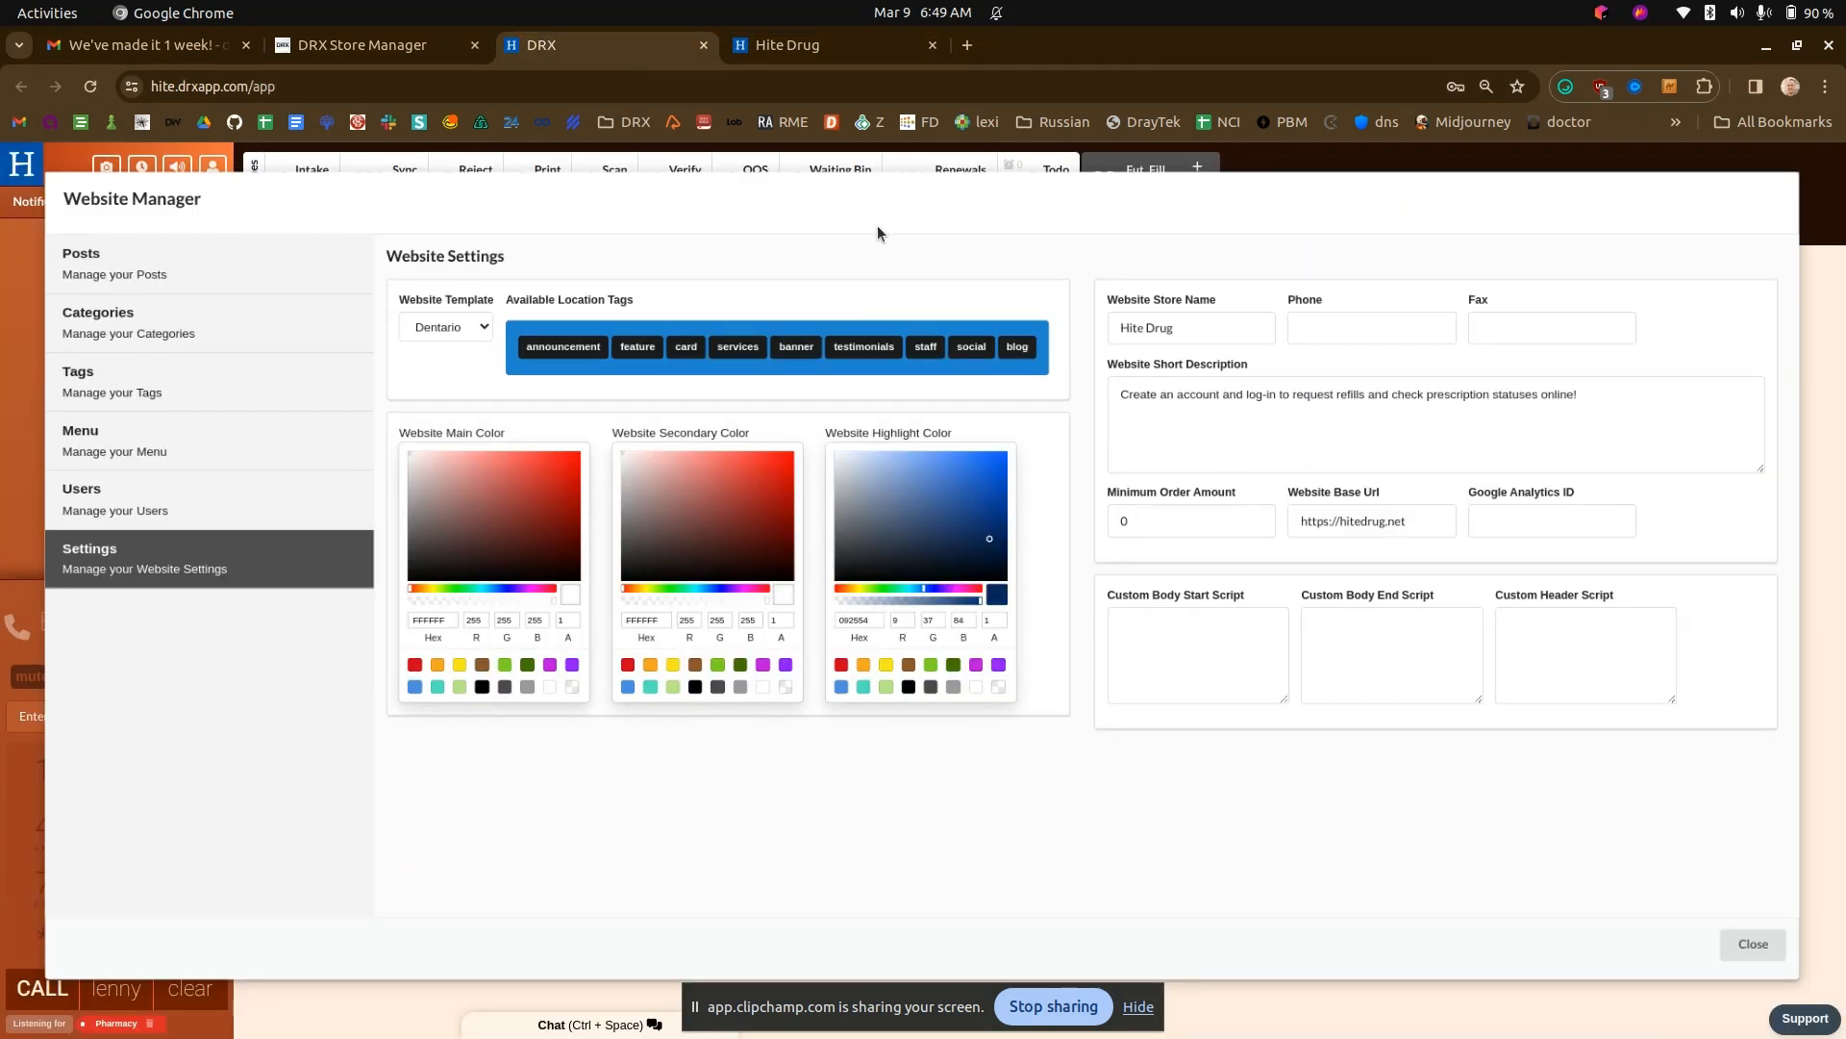
click(811, 44)
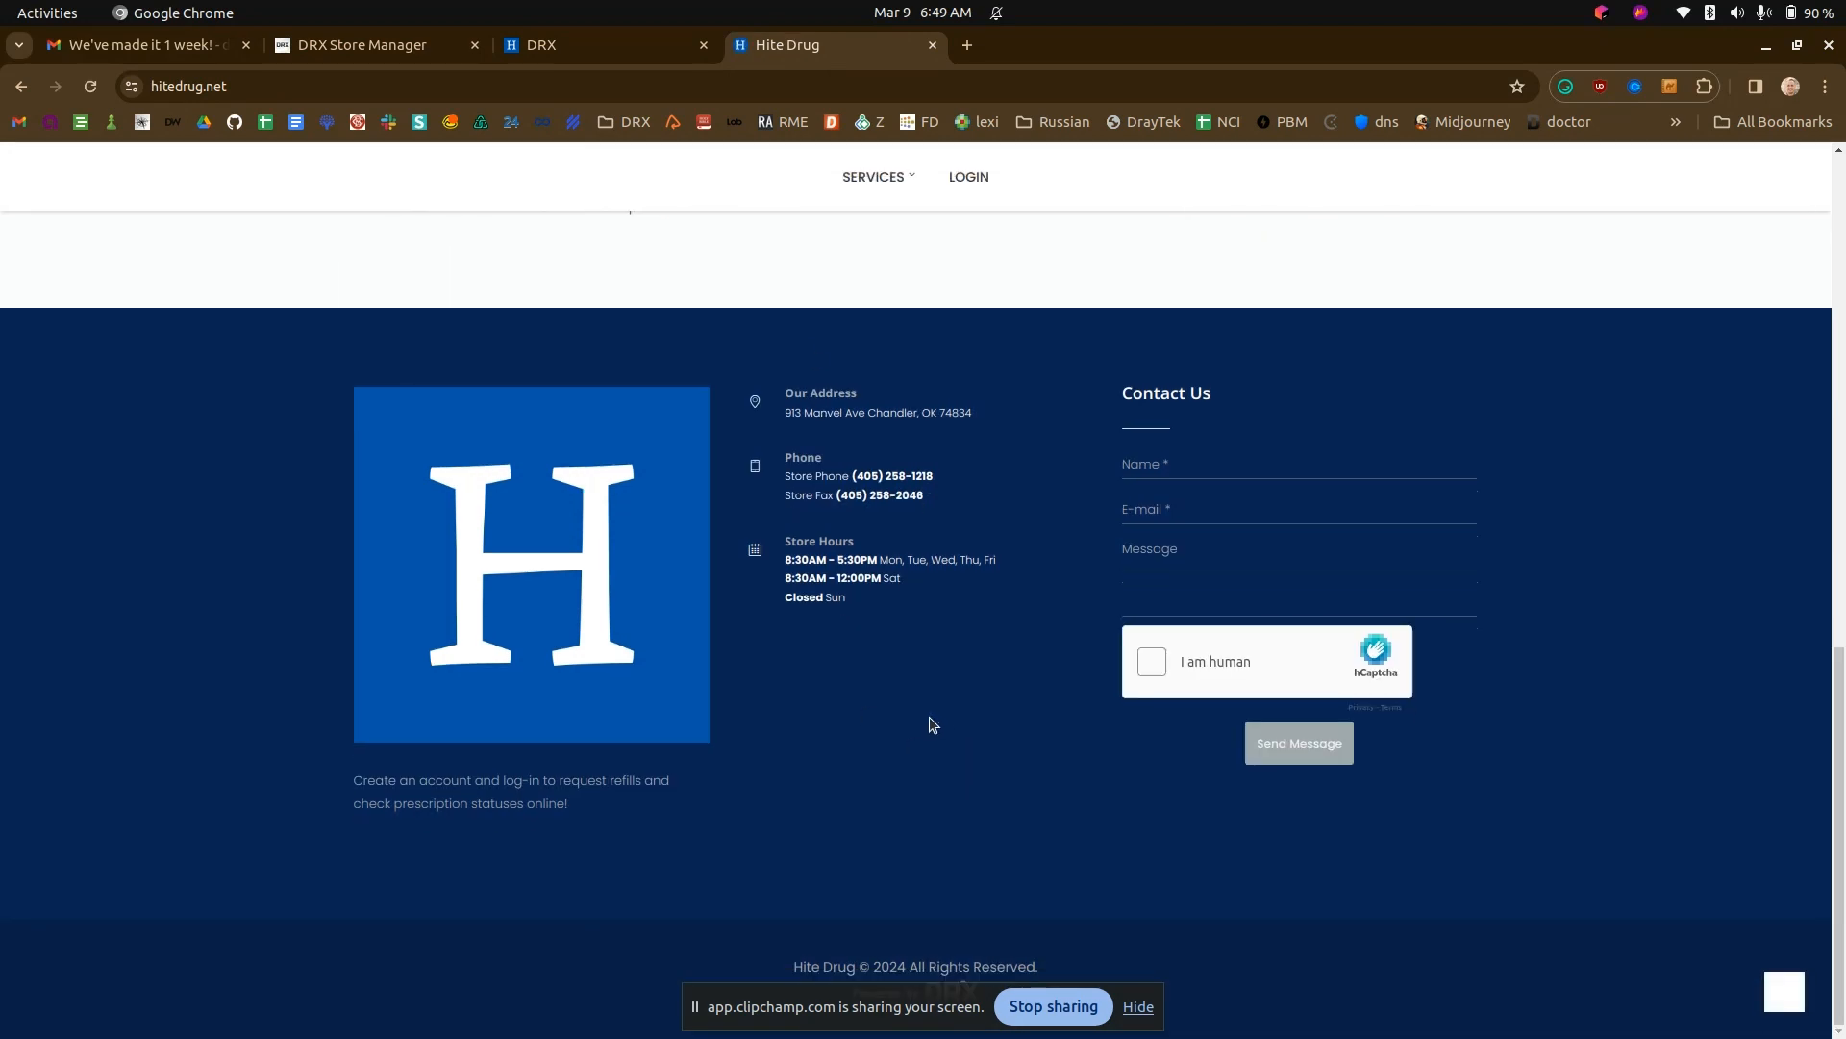
scroll(893, 626, up, 12)
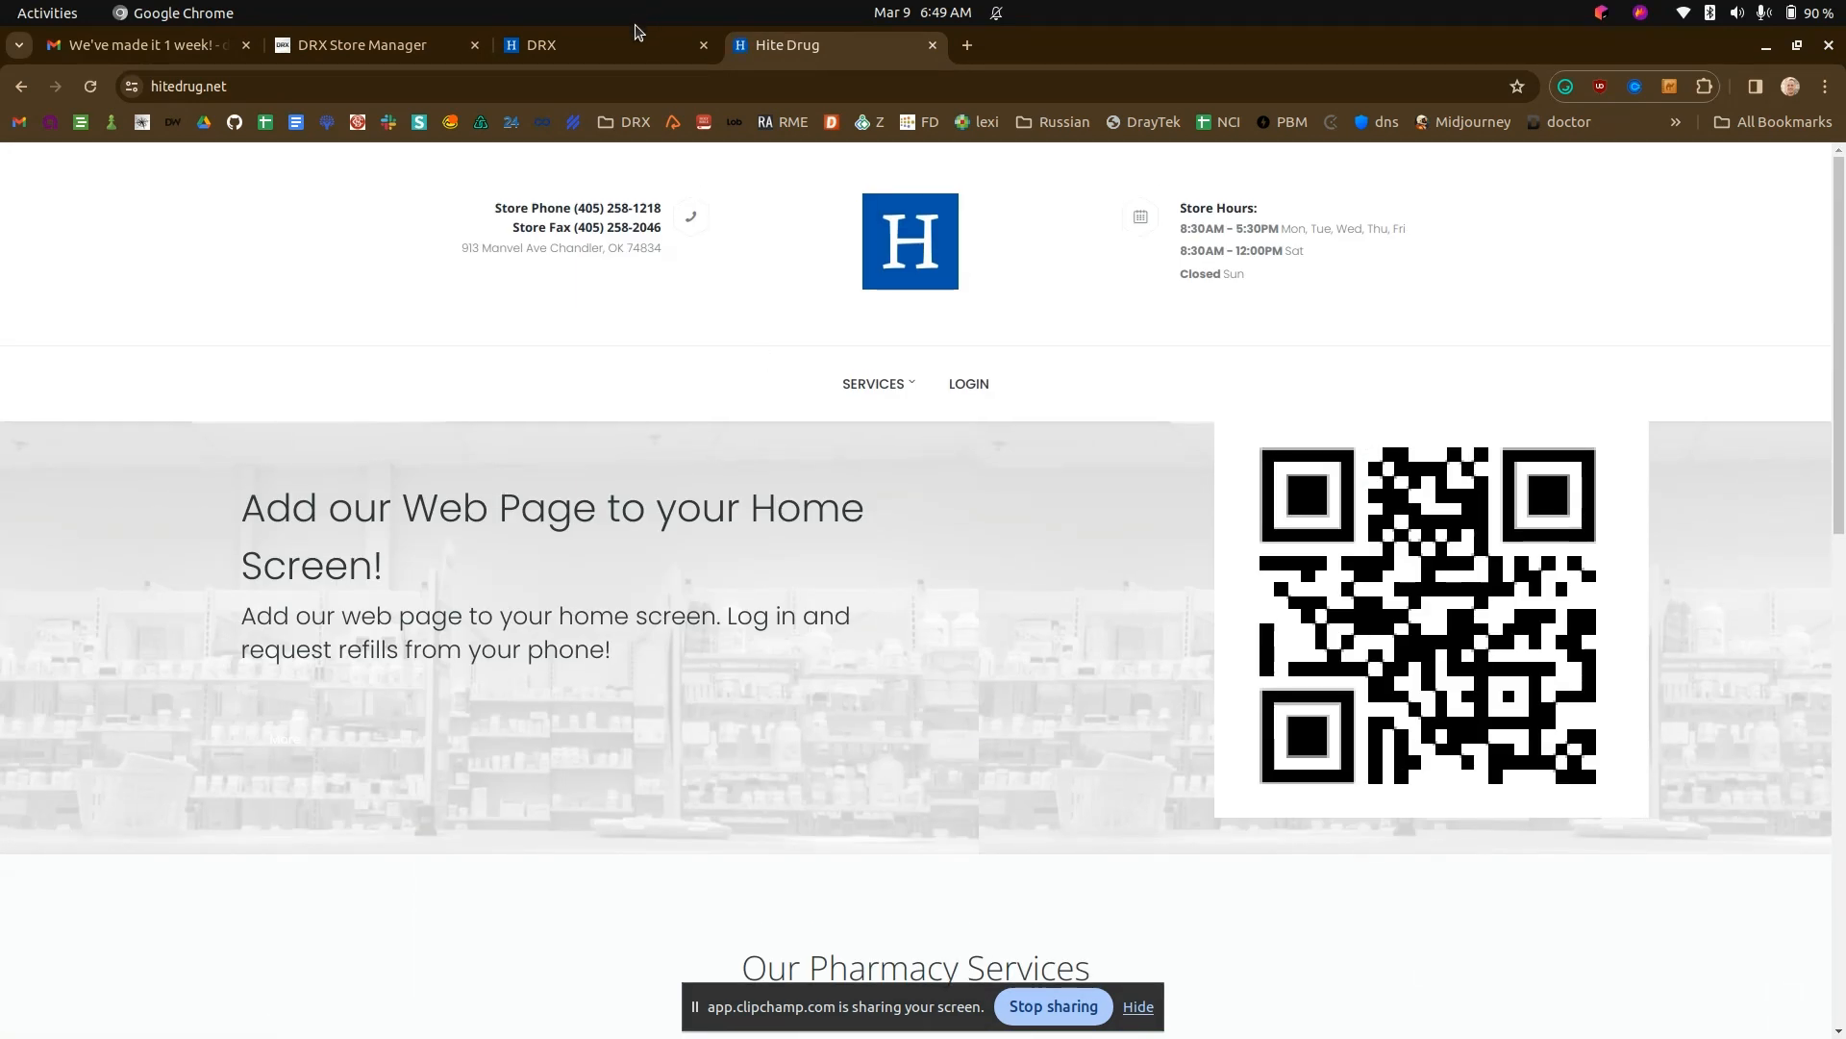
- Set the website main color to bright blue 0050FE in DRX and check the header text on the Hite Drug site
click(635, 35)
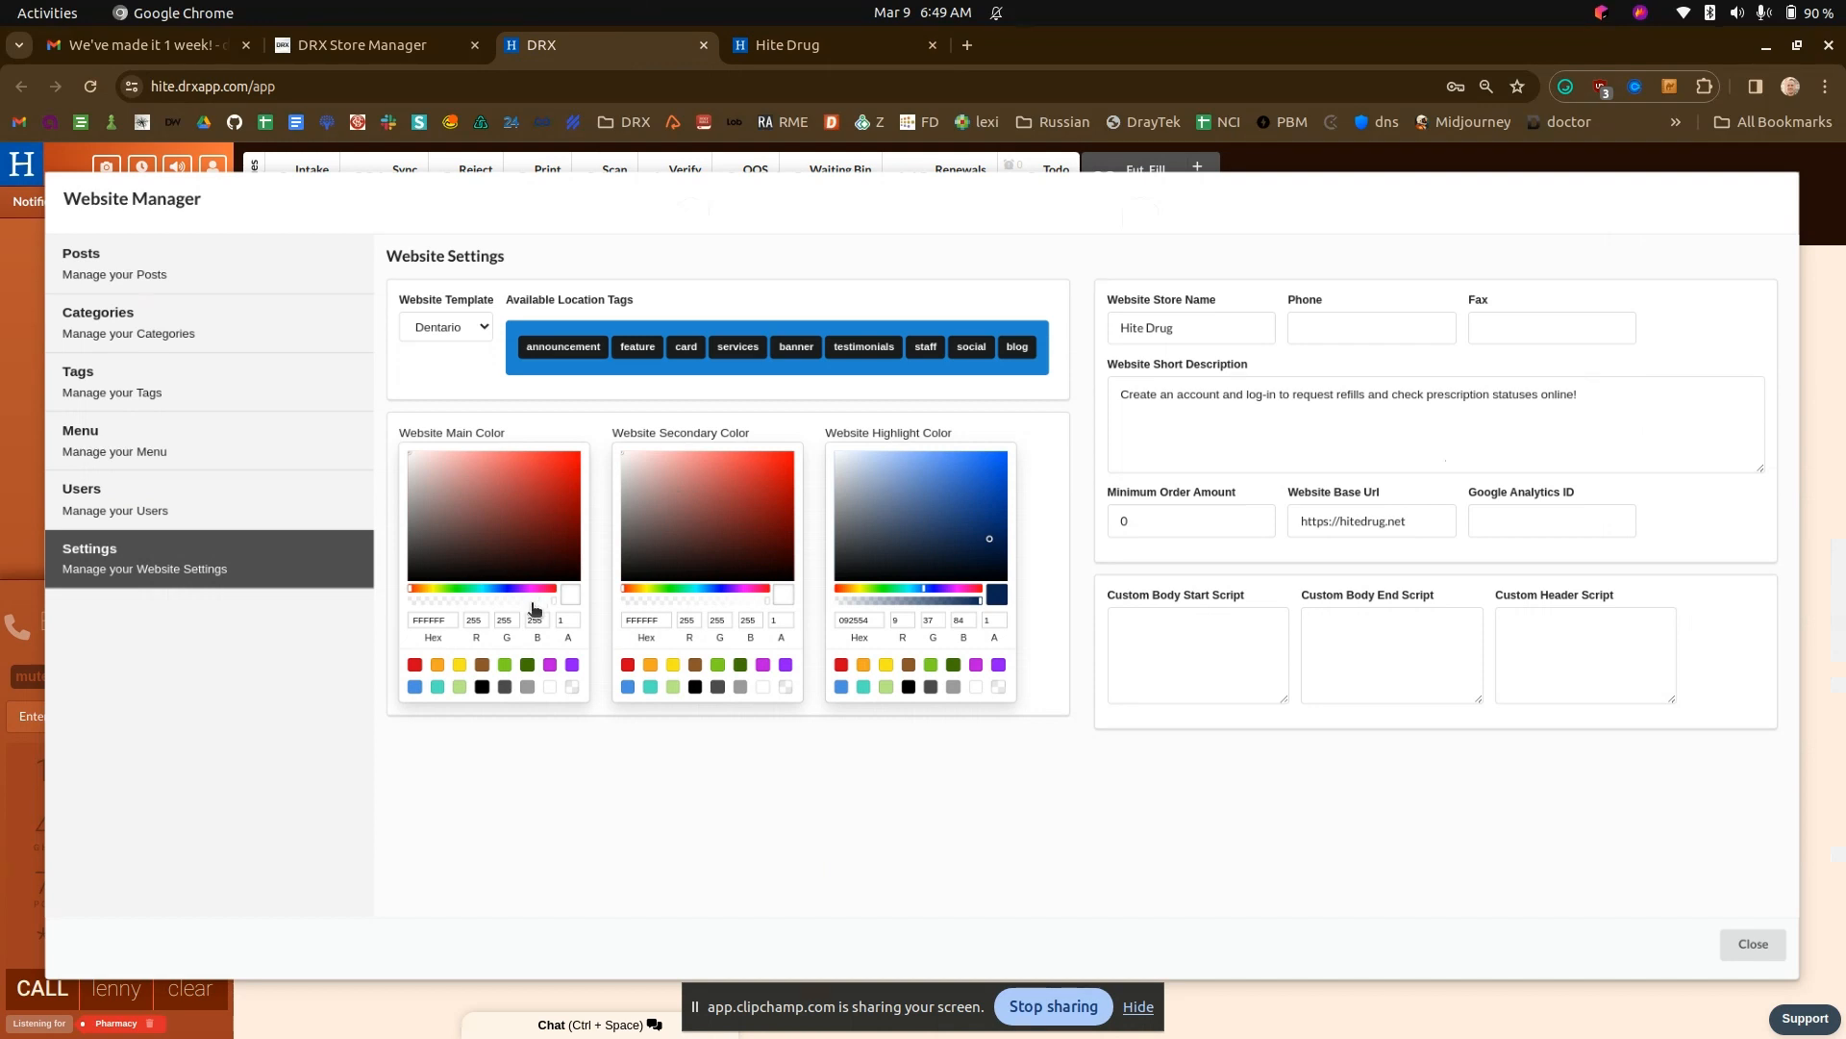
click(539, 505)
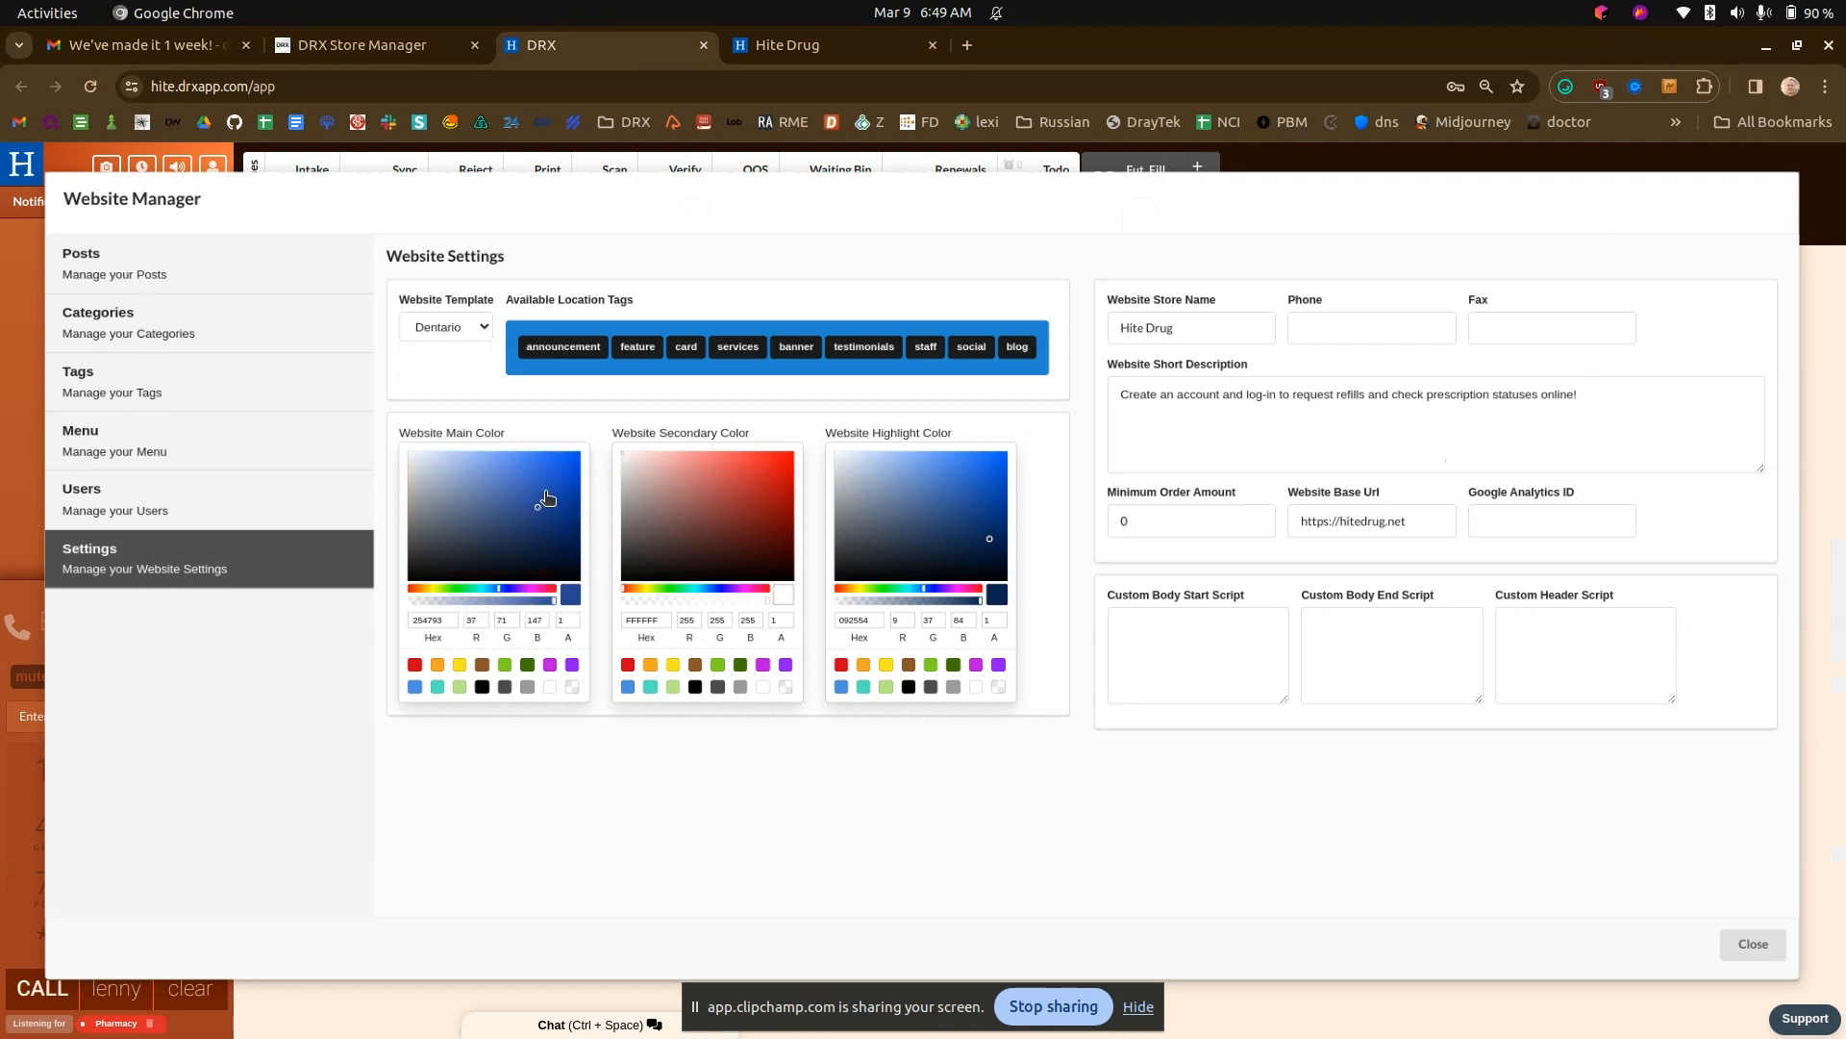
click(812, 44)
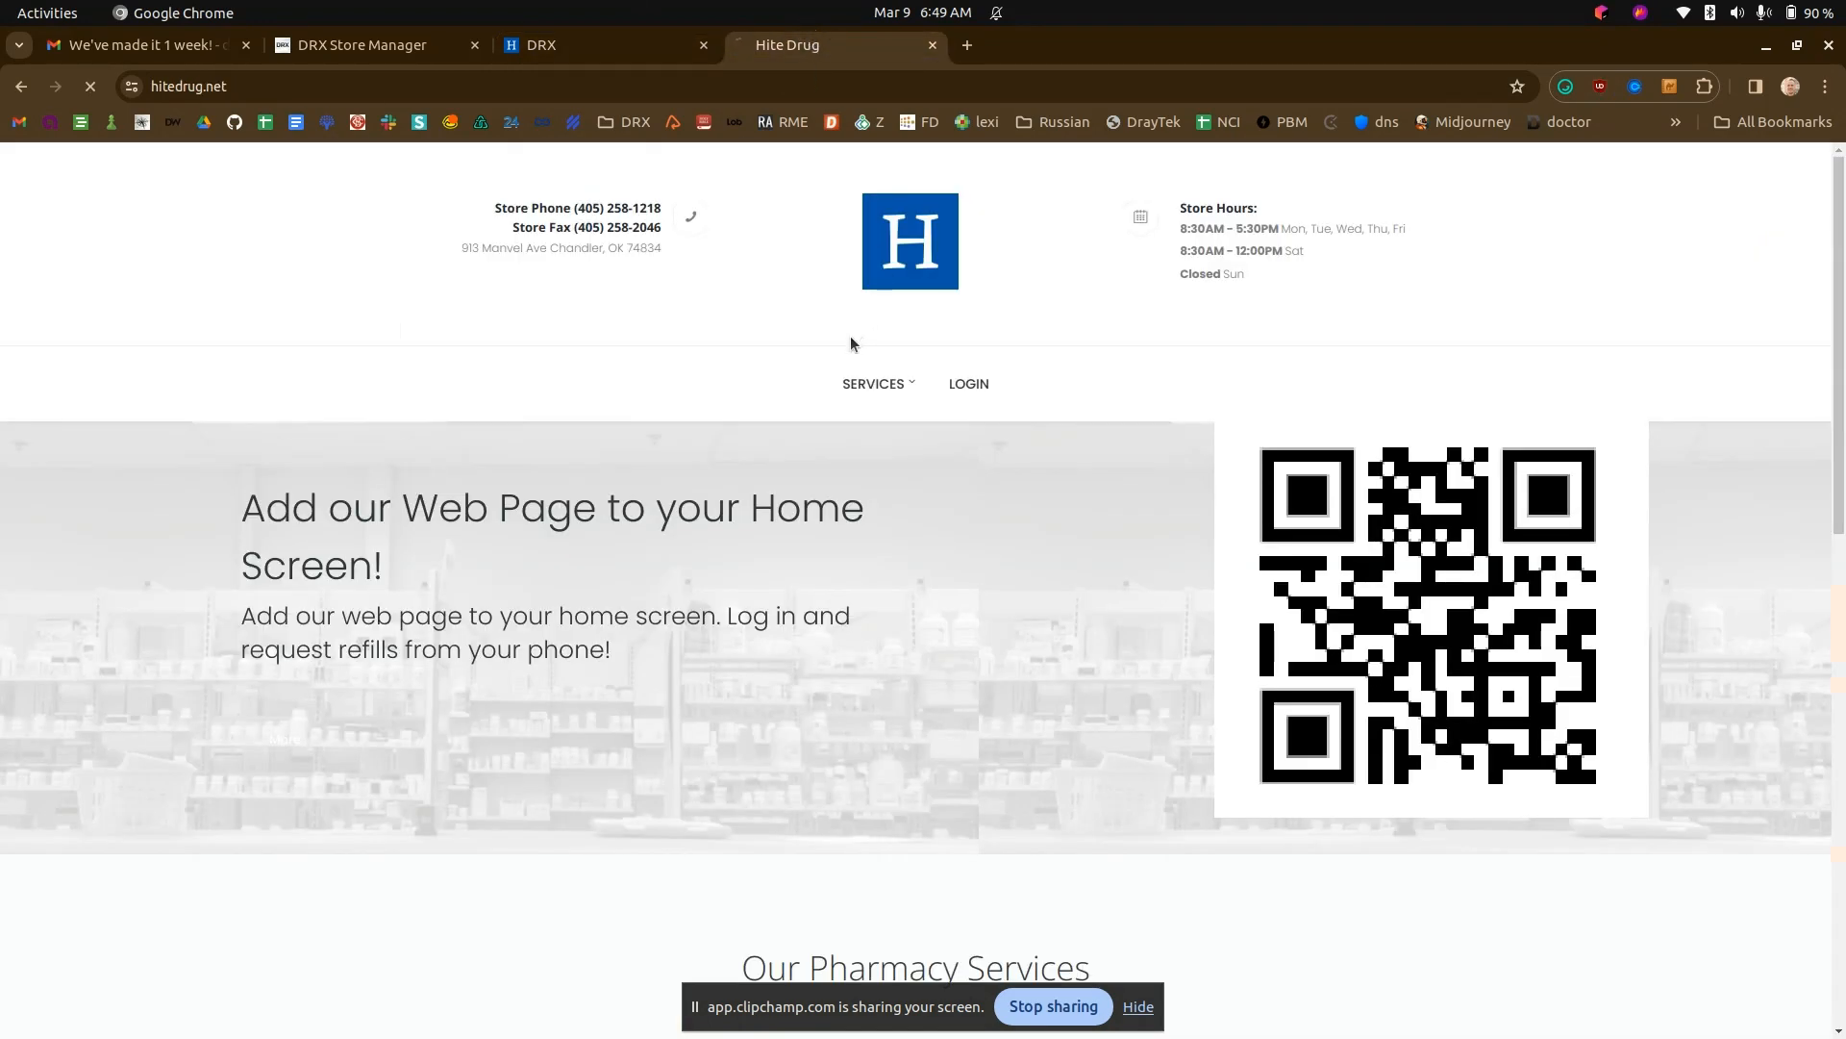
mouse_move(494, 208)
mouse_down()
mouse_move(536, 207)
mouse_move(512, 231)
mouse_up()
click(499, 243)
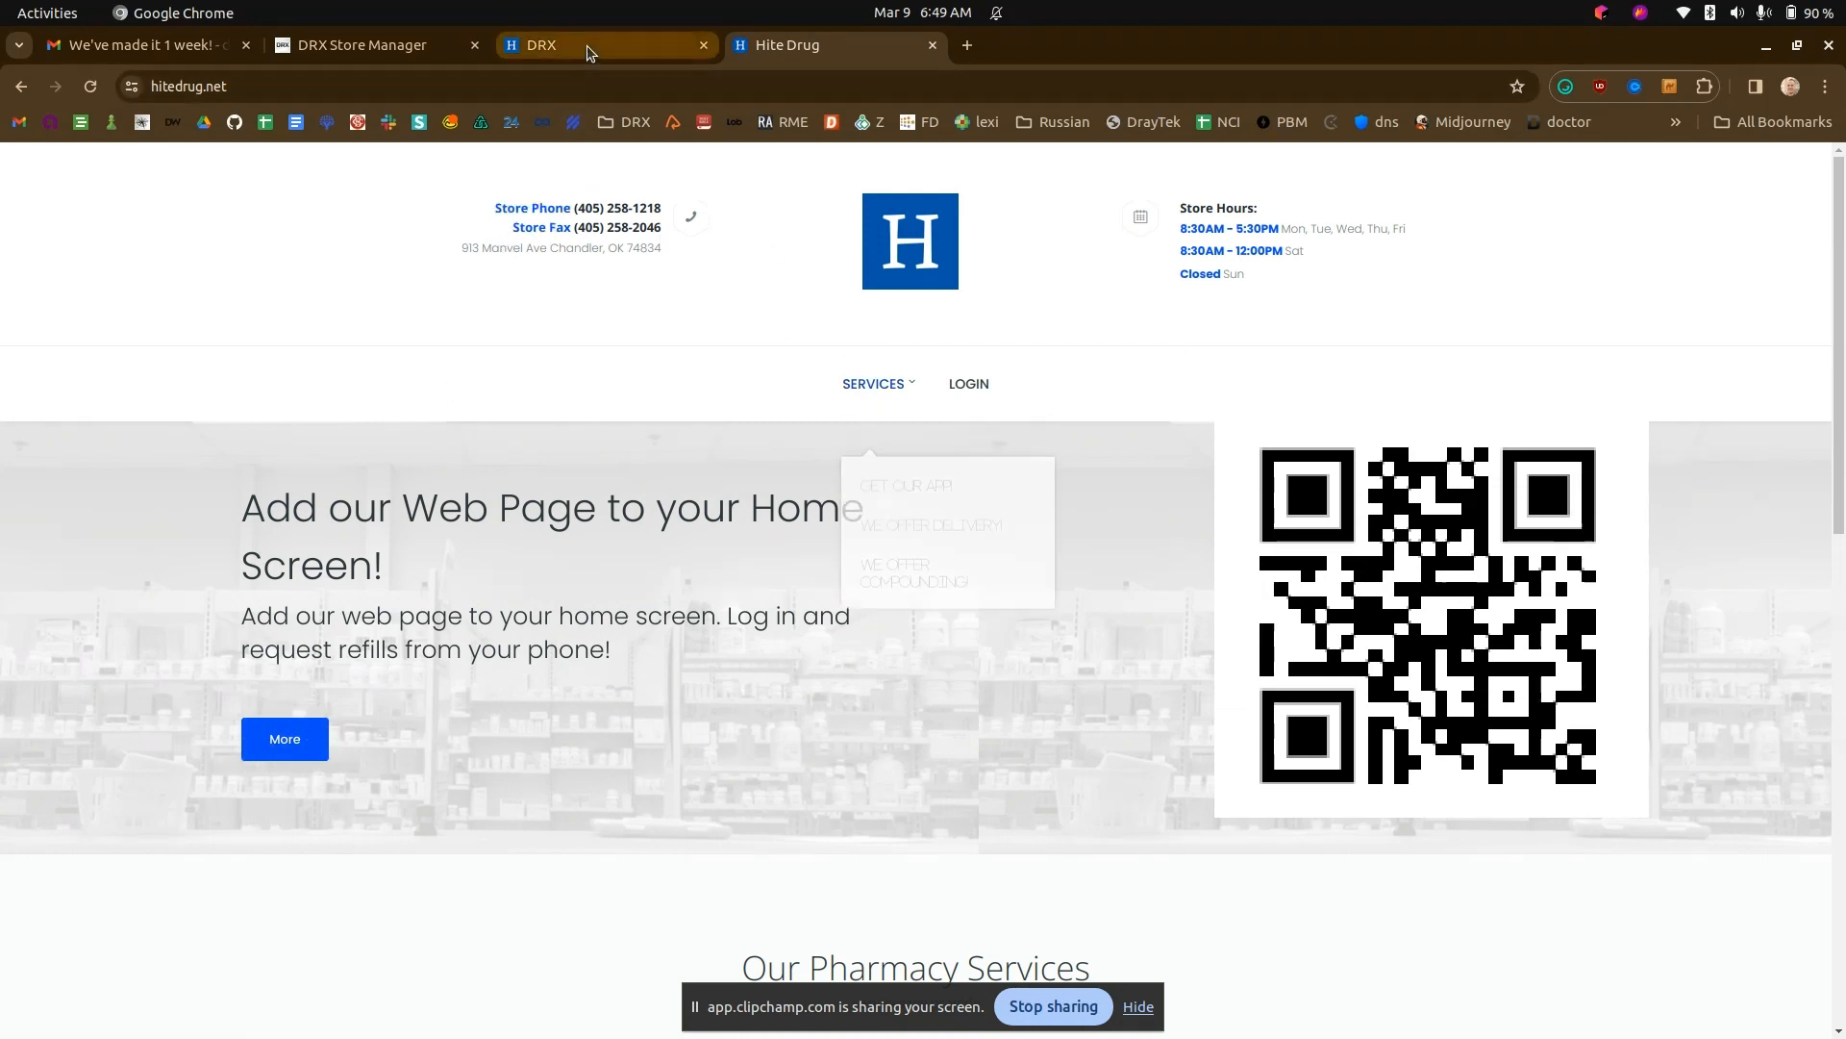
mouse_move(894, 390)
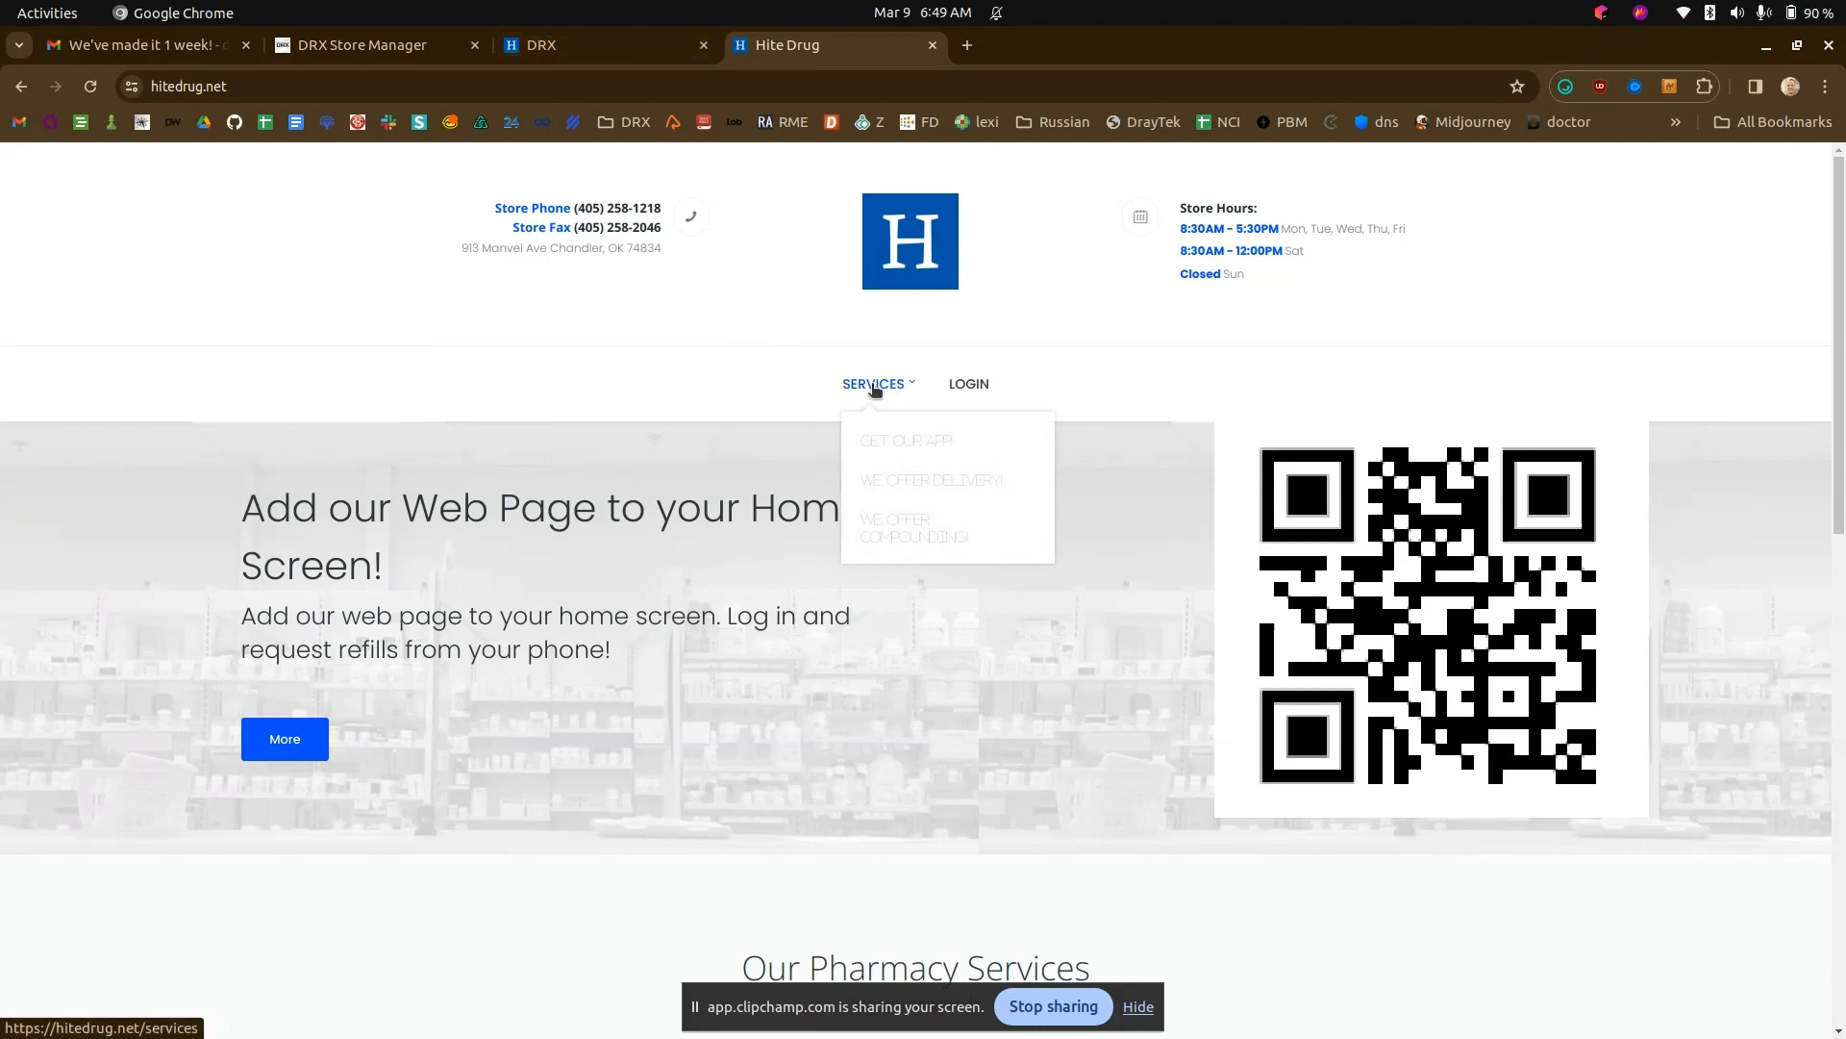
- Set the website secondary color to light blue 30B9EF in DRX and check the Services submenu on the Hite Drug site
click(544, 45)
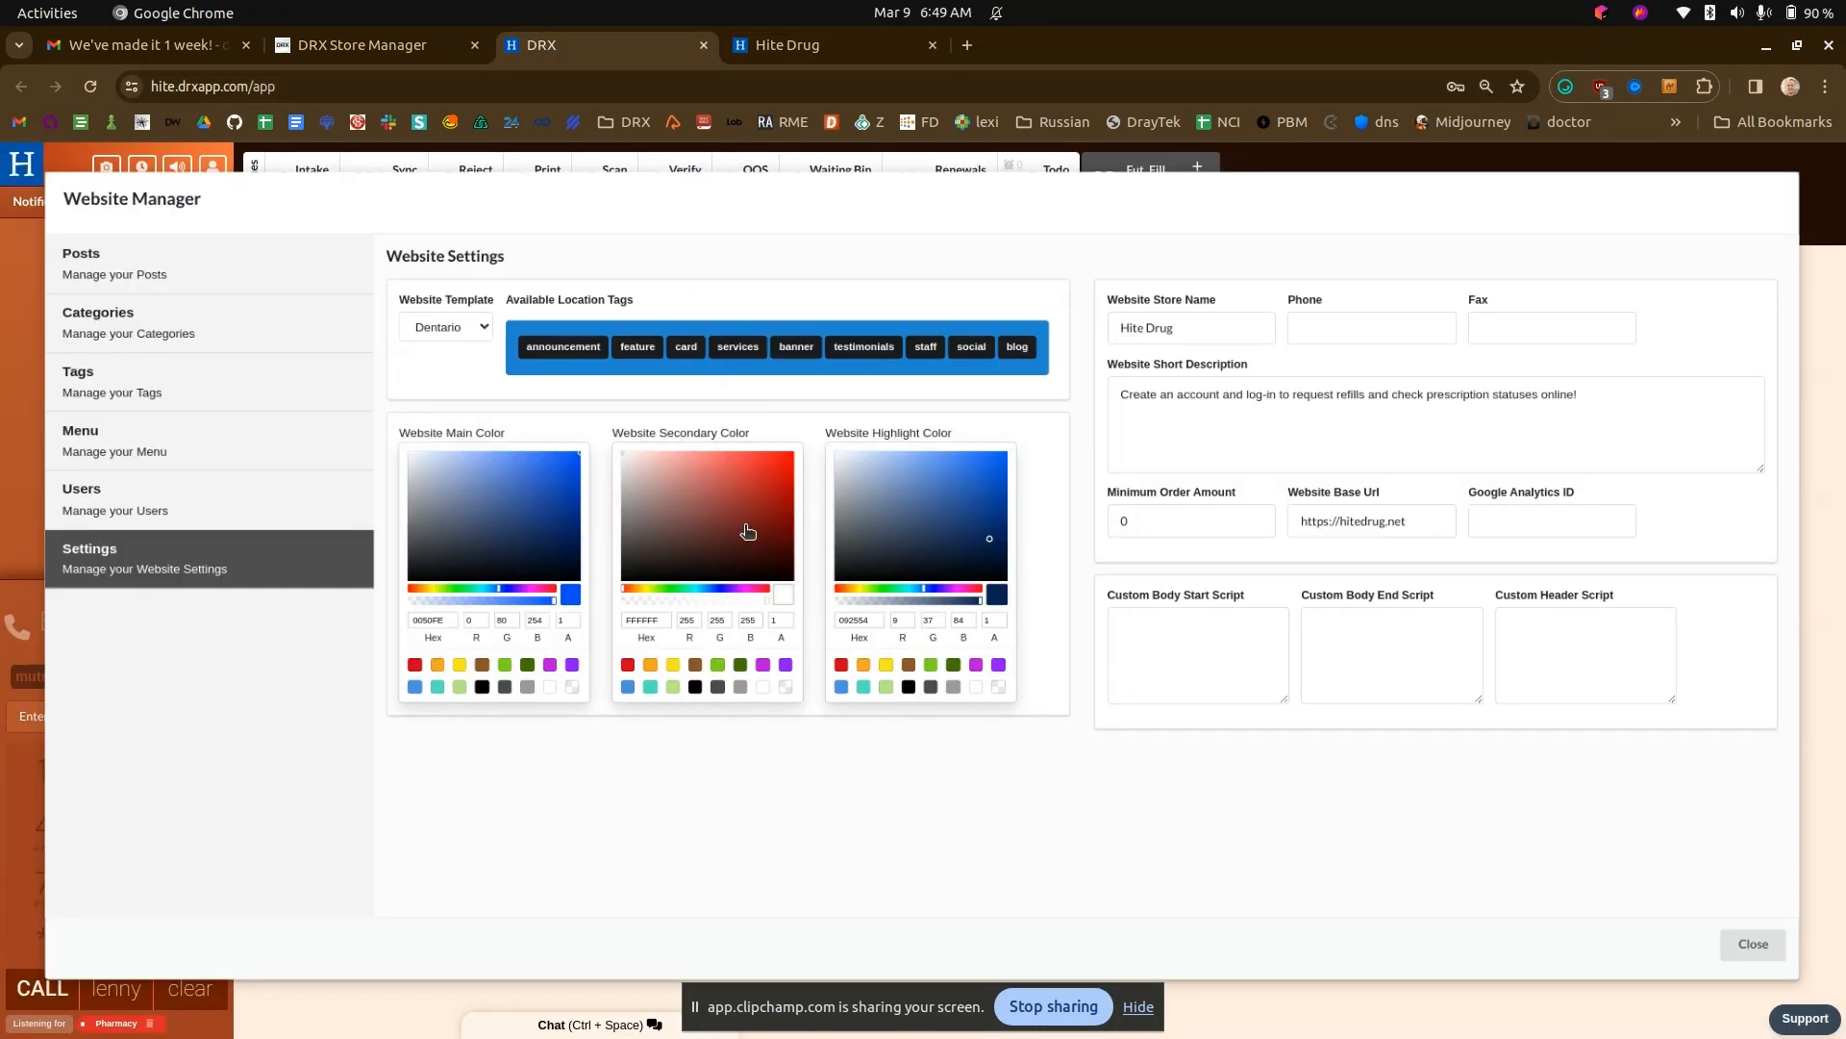
drag(683, 589, 703, 589)
click(765, 460)
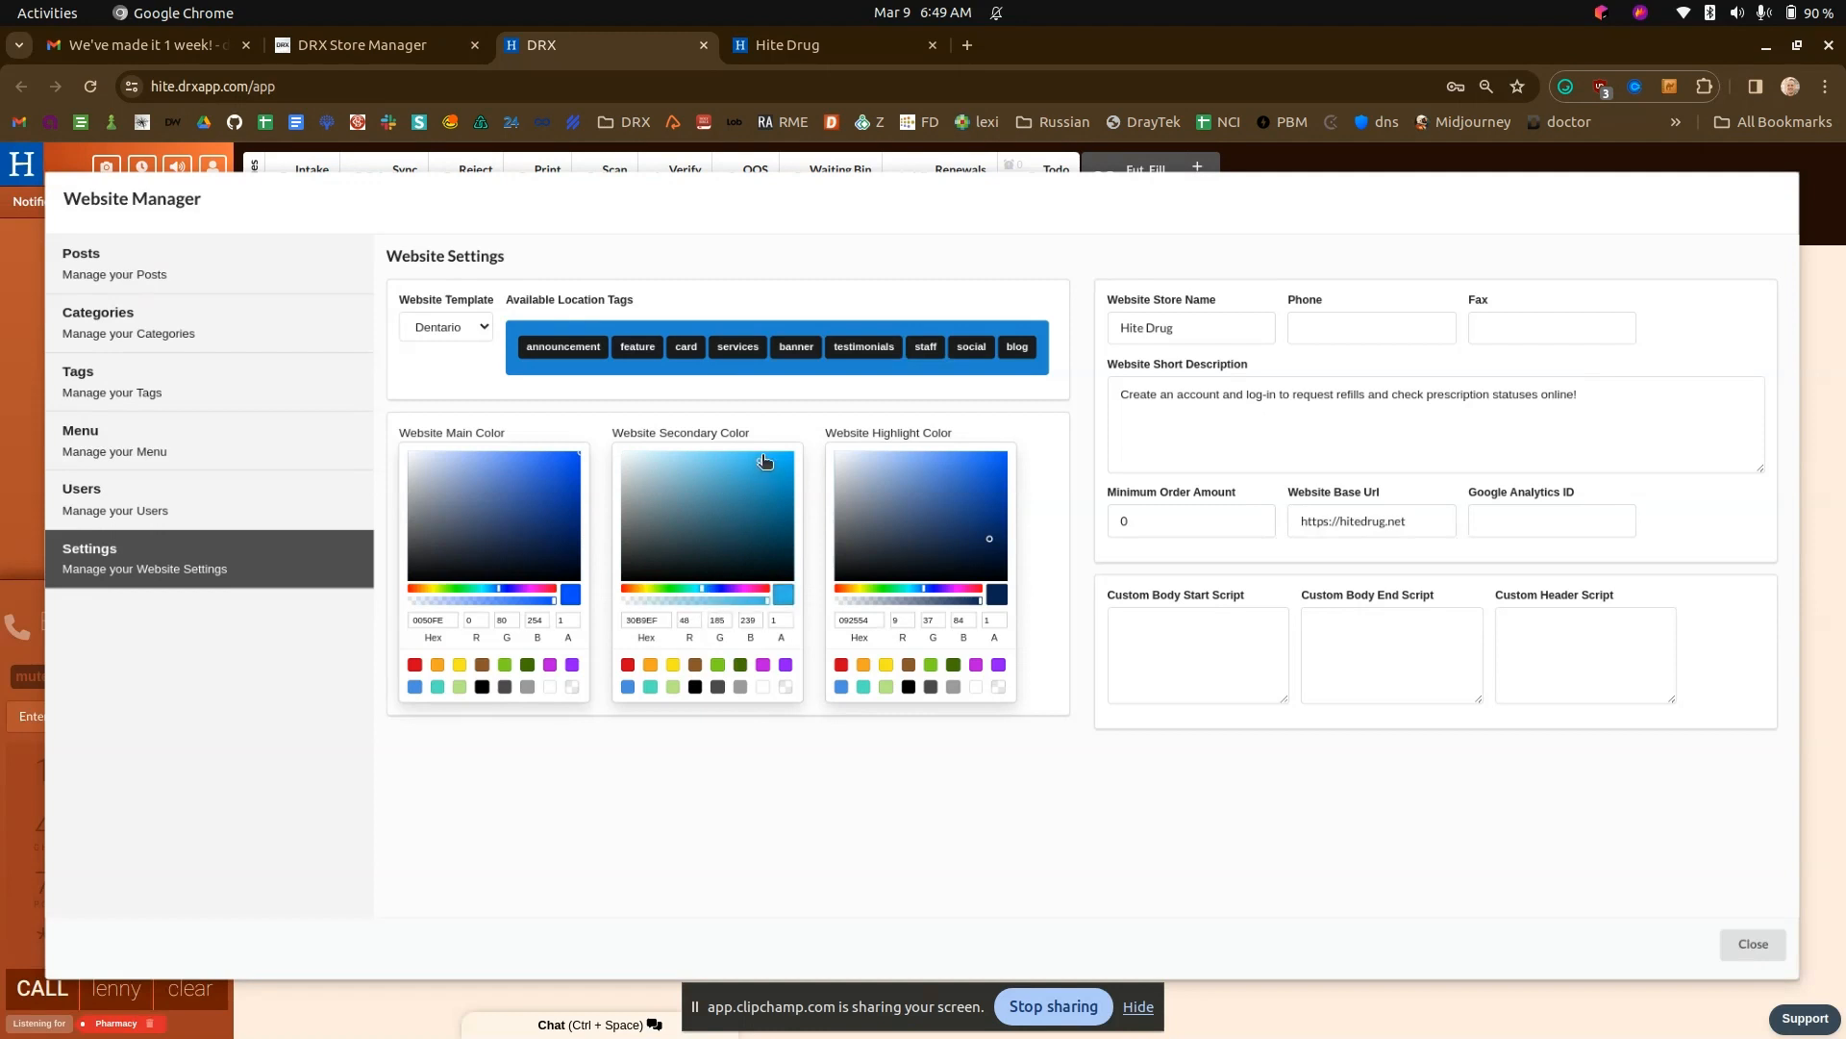
click(784, 45)
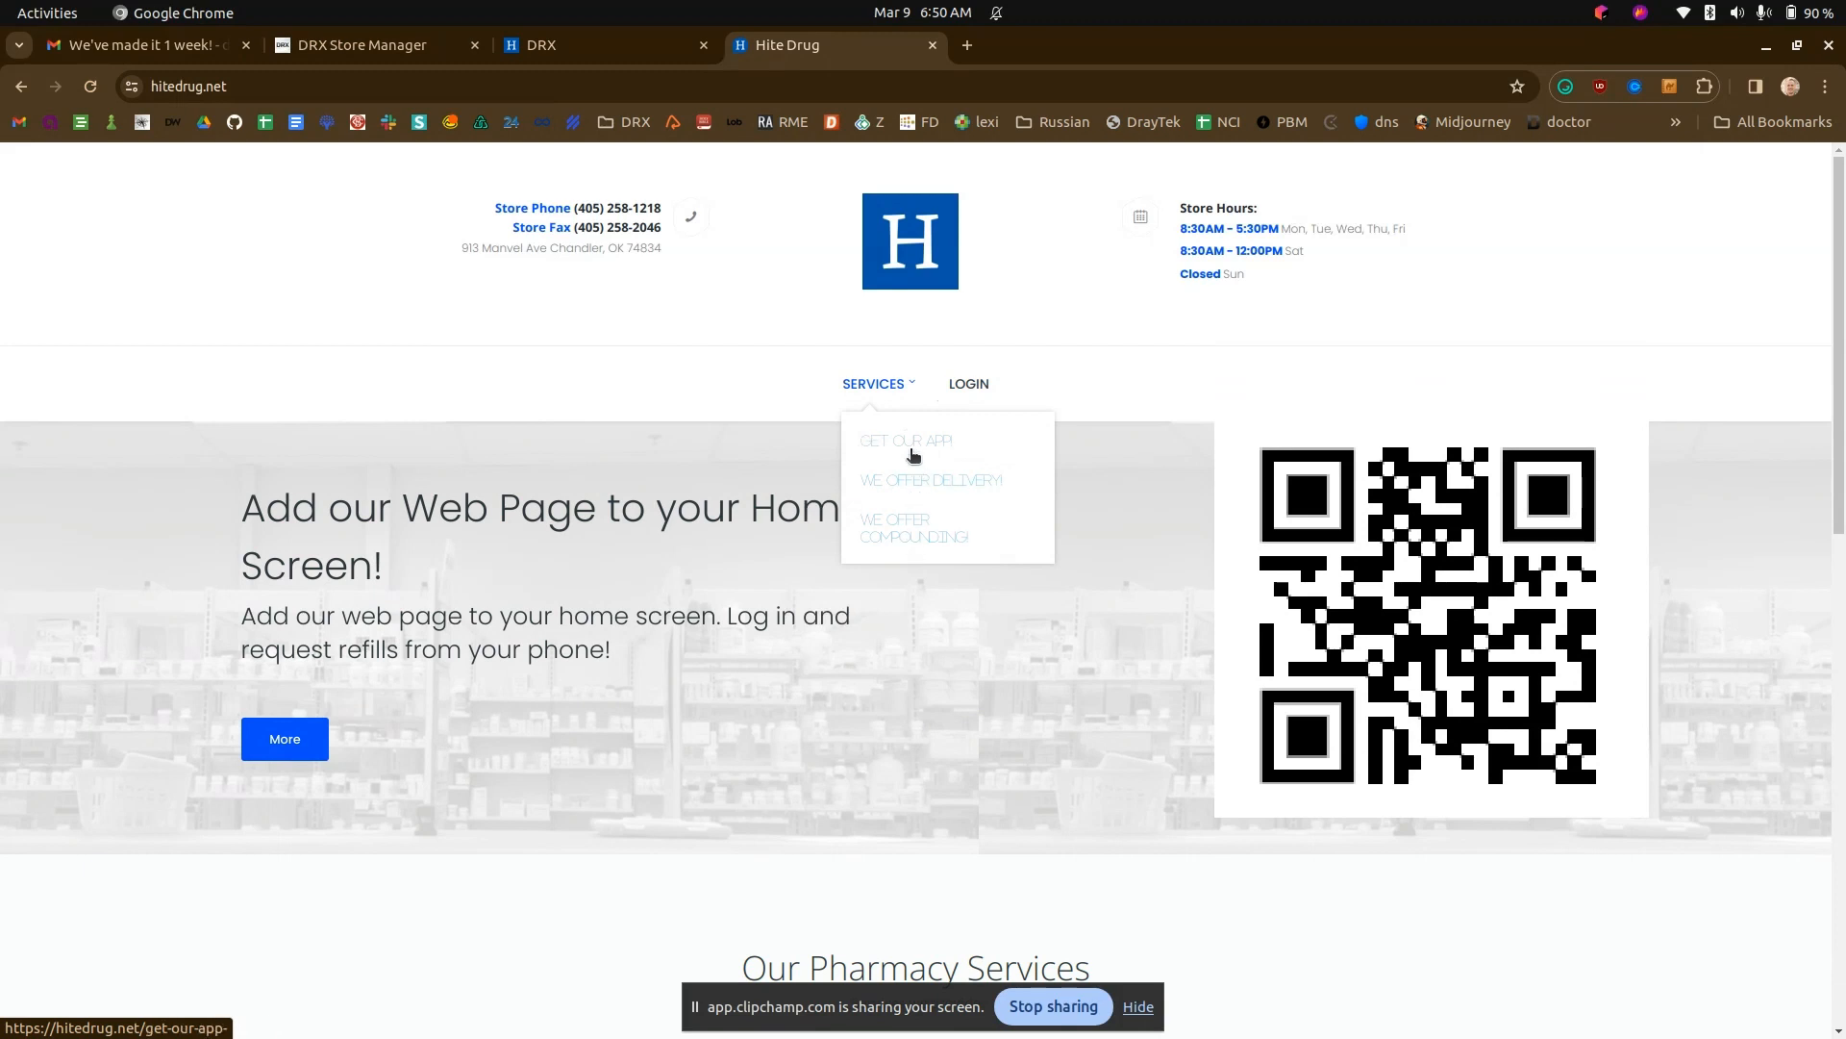
- Darken the website secondary color to 1E7698 in DRX and recheck the Services submenu on the Hite Drug site
click(615, 45)
mouse_move(753, 492)
mouse_down()
mouse_move(781, 483)
mouse_move(766, 503)
mouse_up()
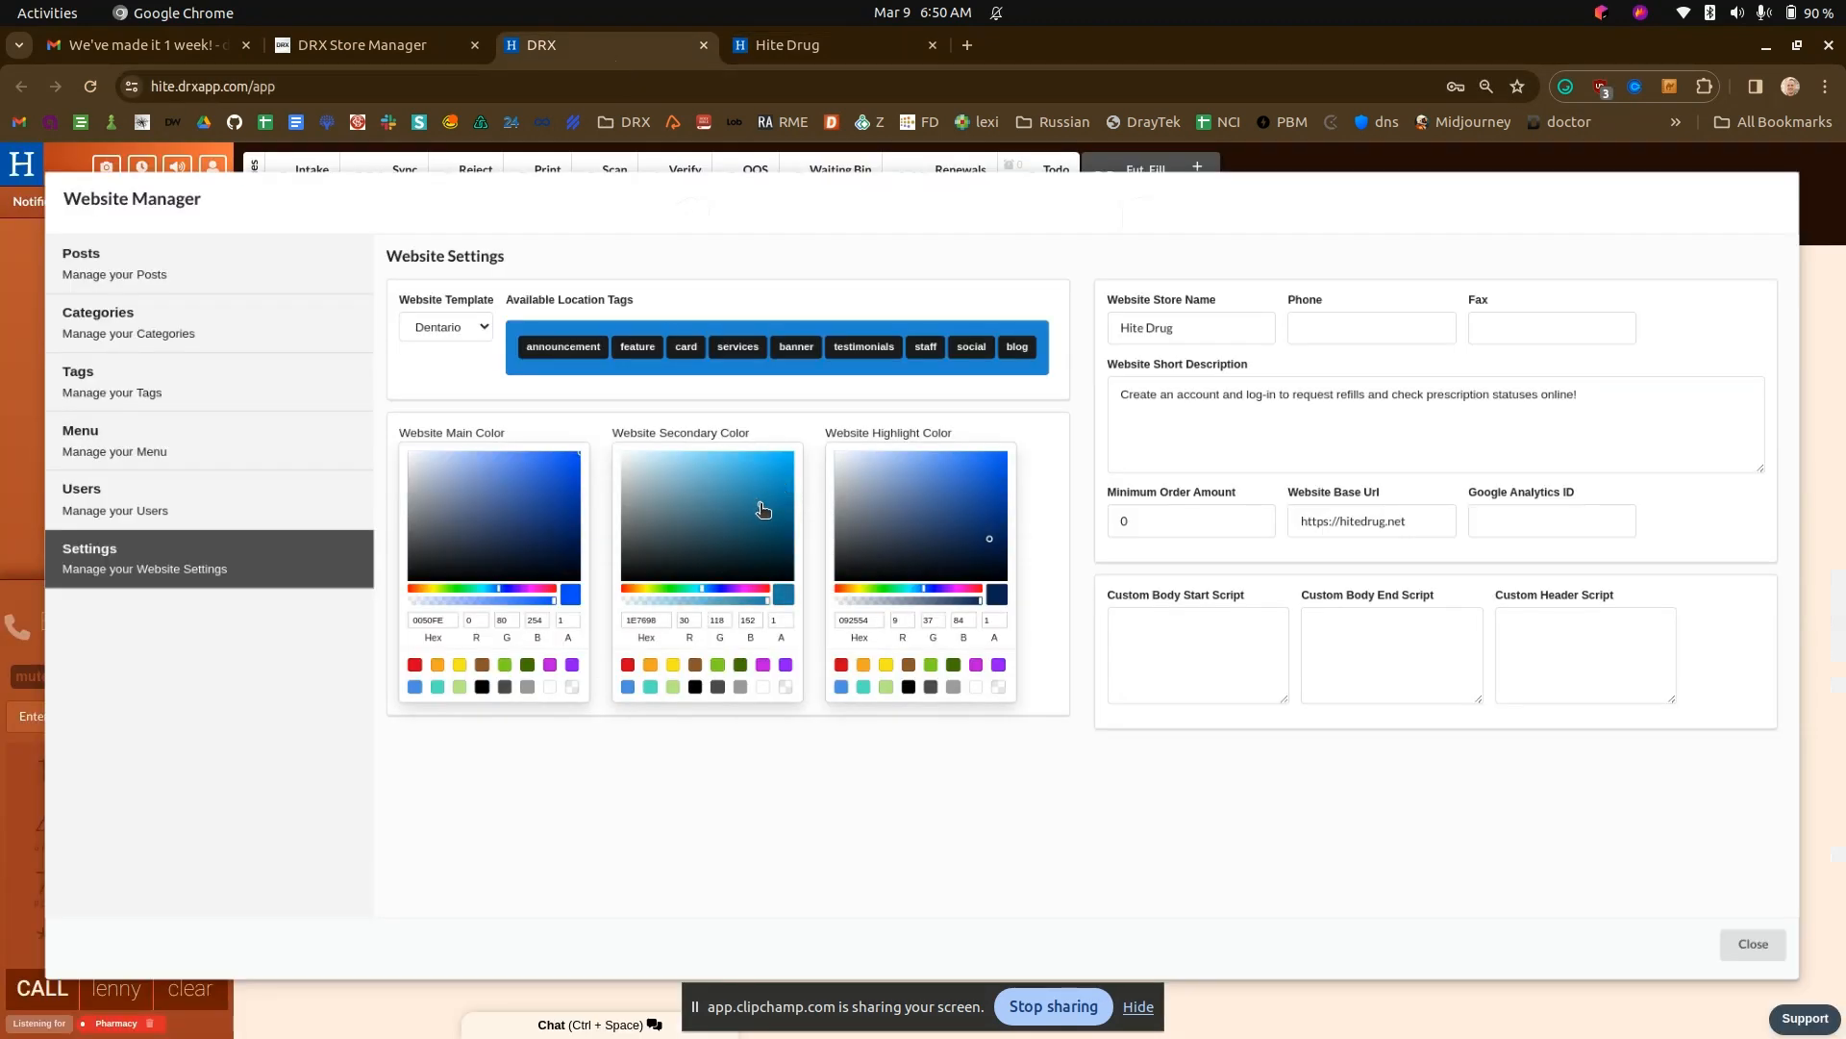
click(787, 45)
mouse_move(880, 384)
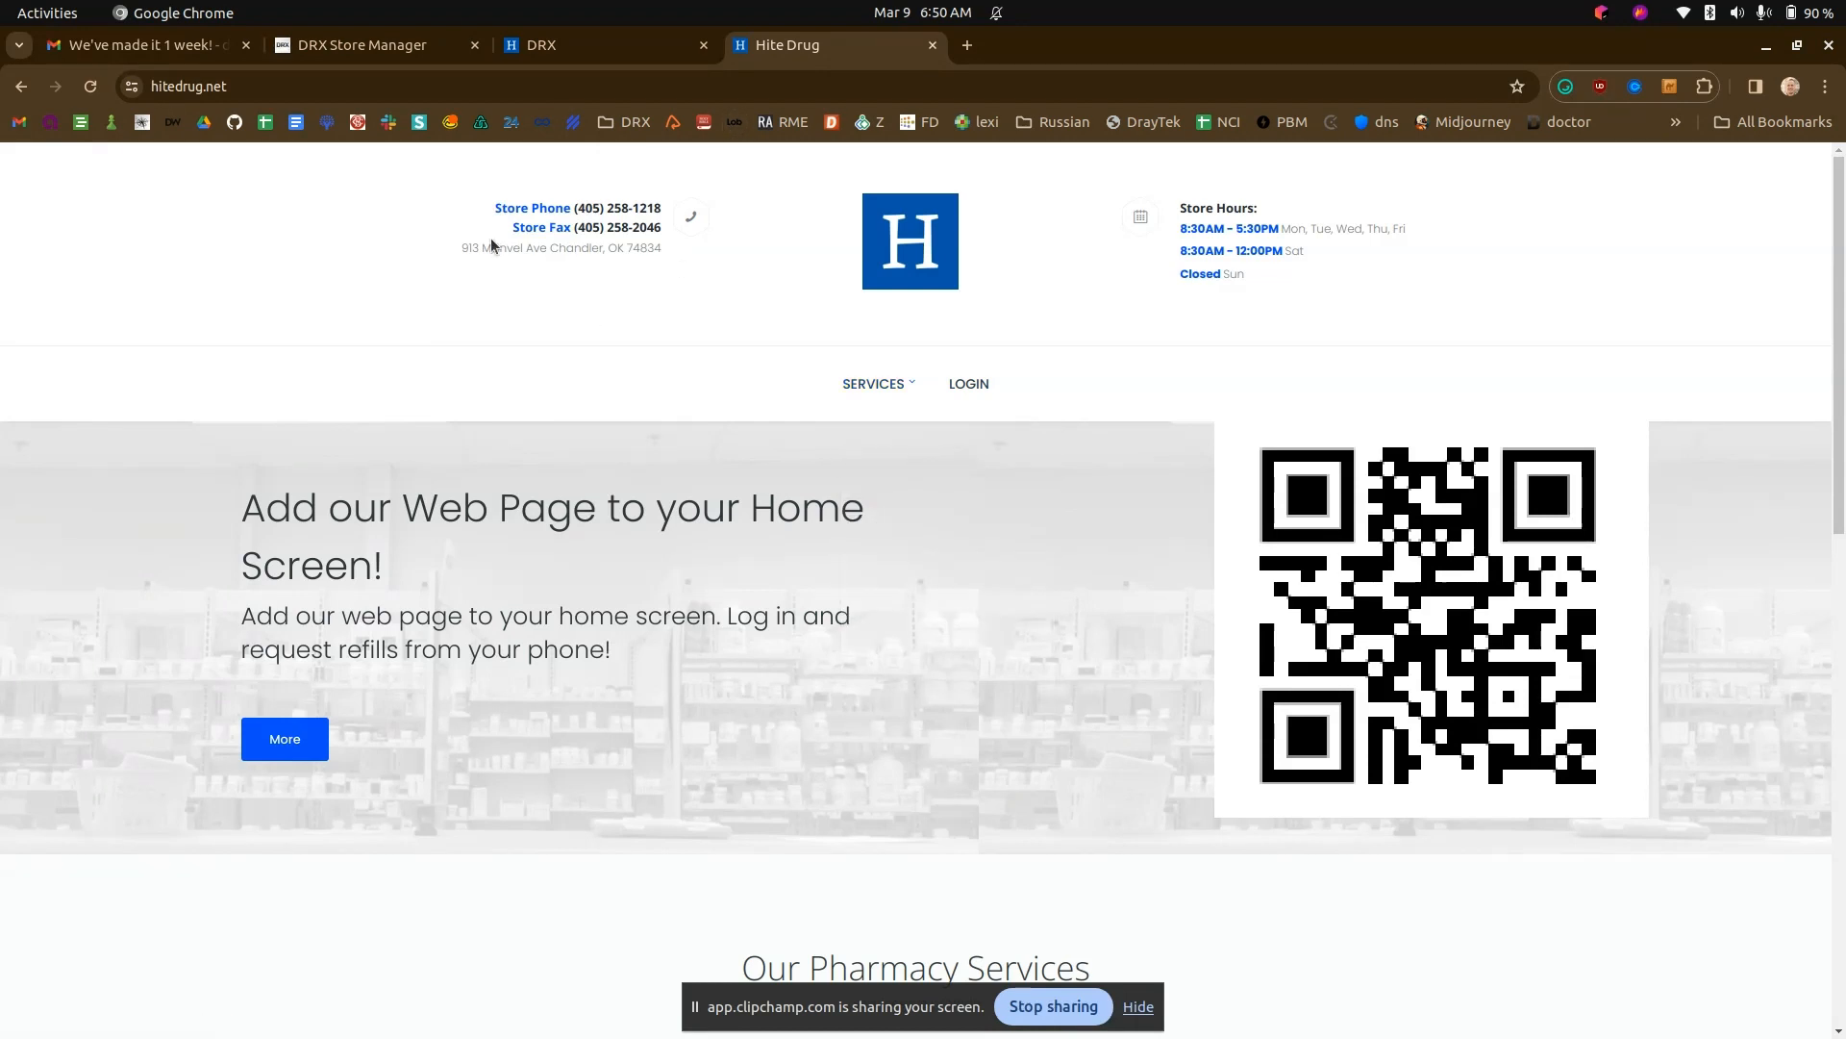
- Open the website posts list in DRX and compare its entries and tags with the content on the Hite Drug site
click(602, 38)
click(227, 266)
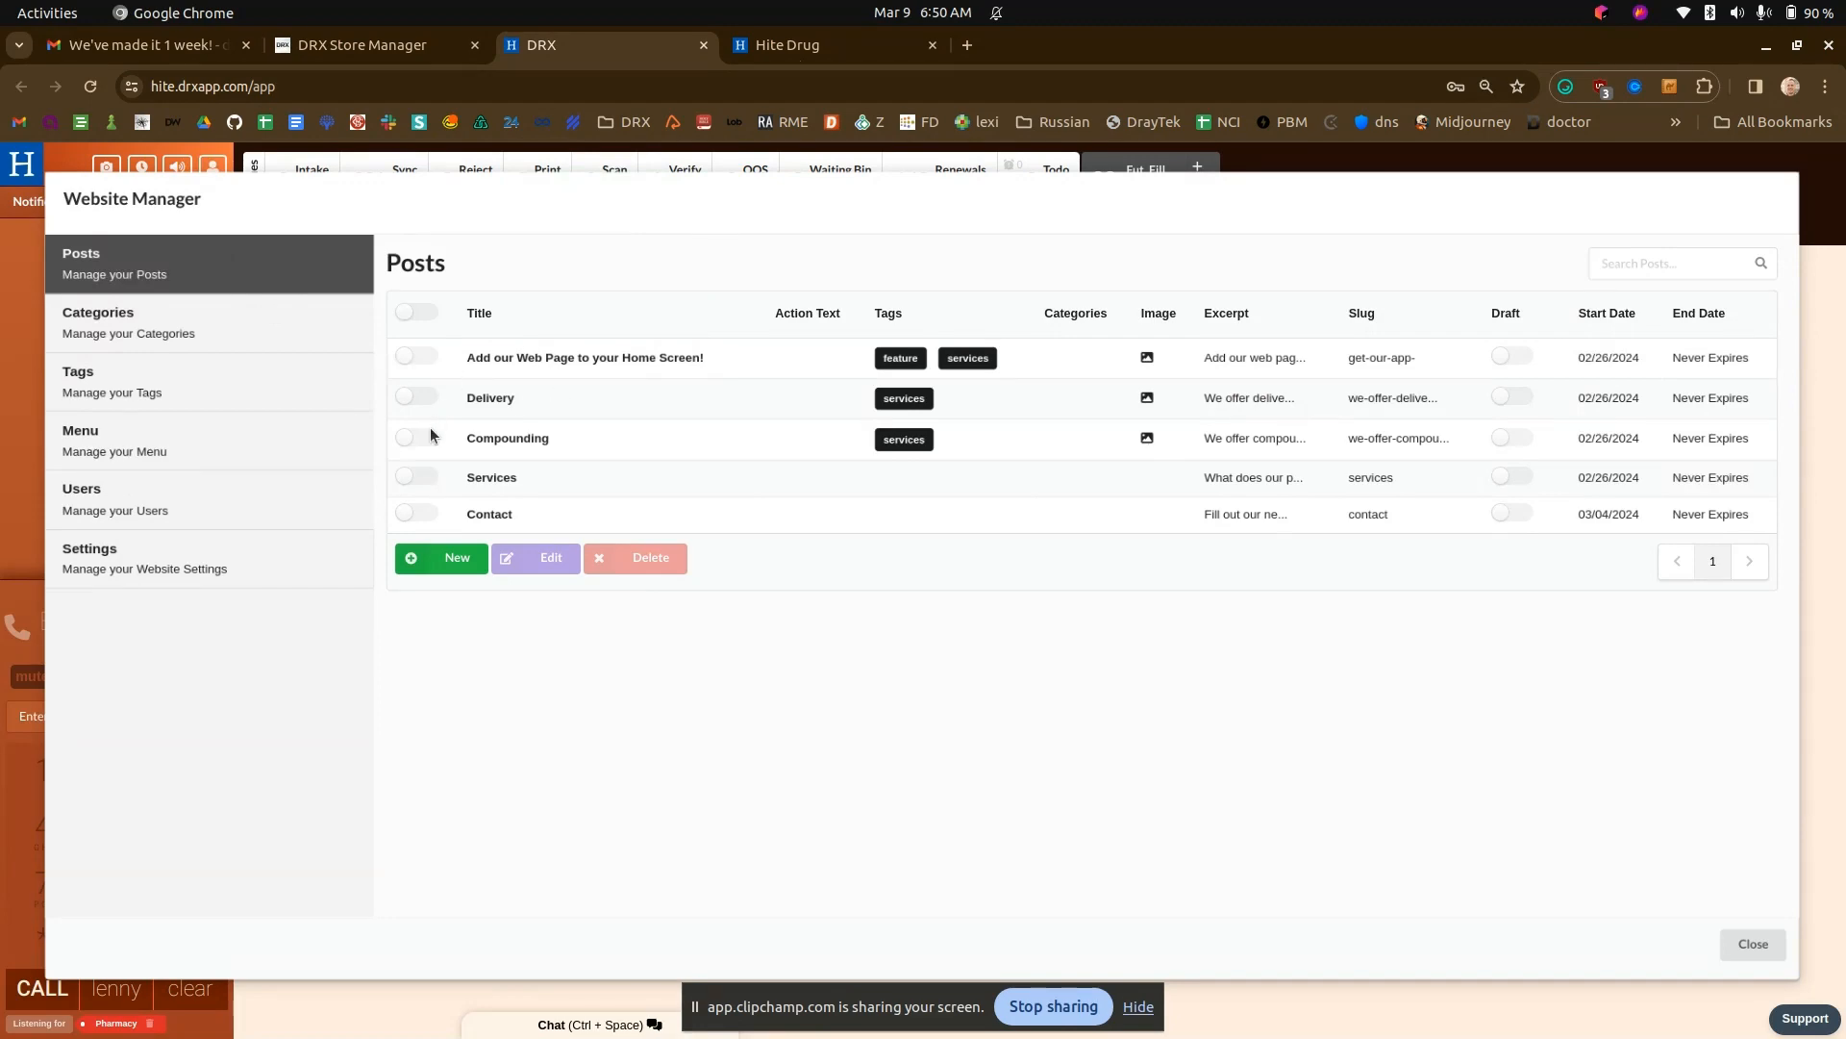
click(820, 38)
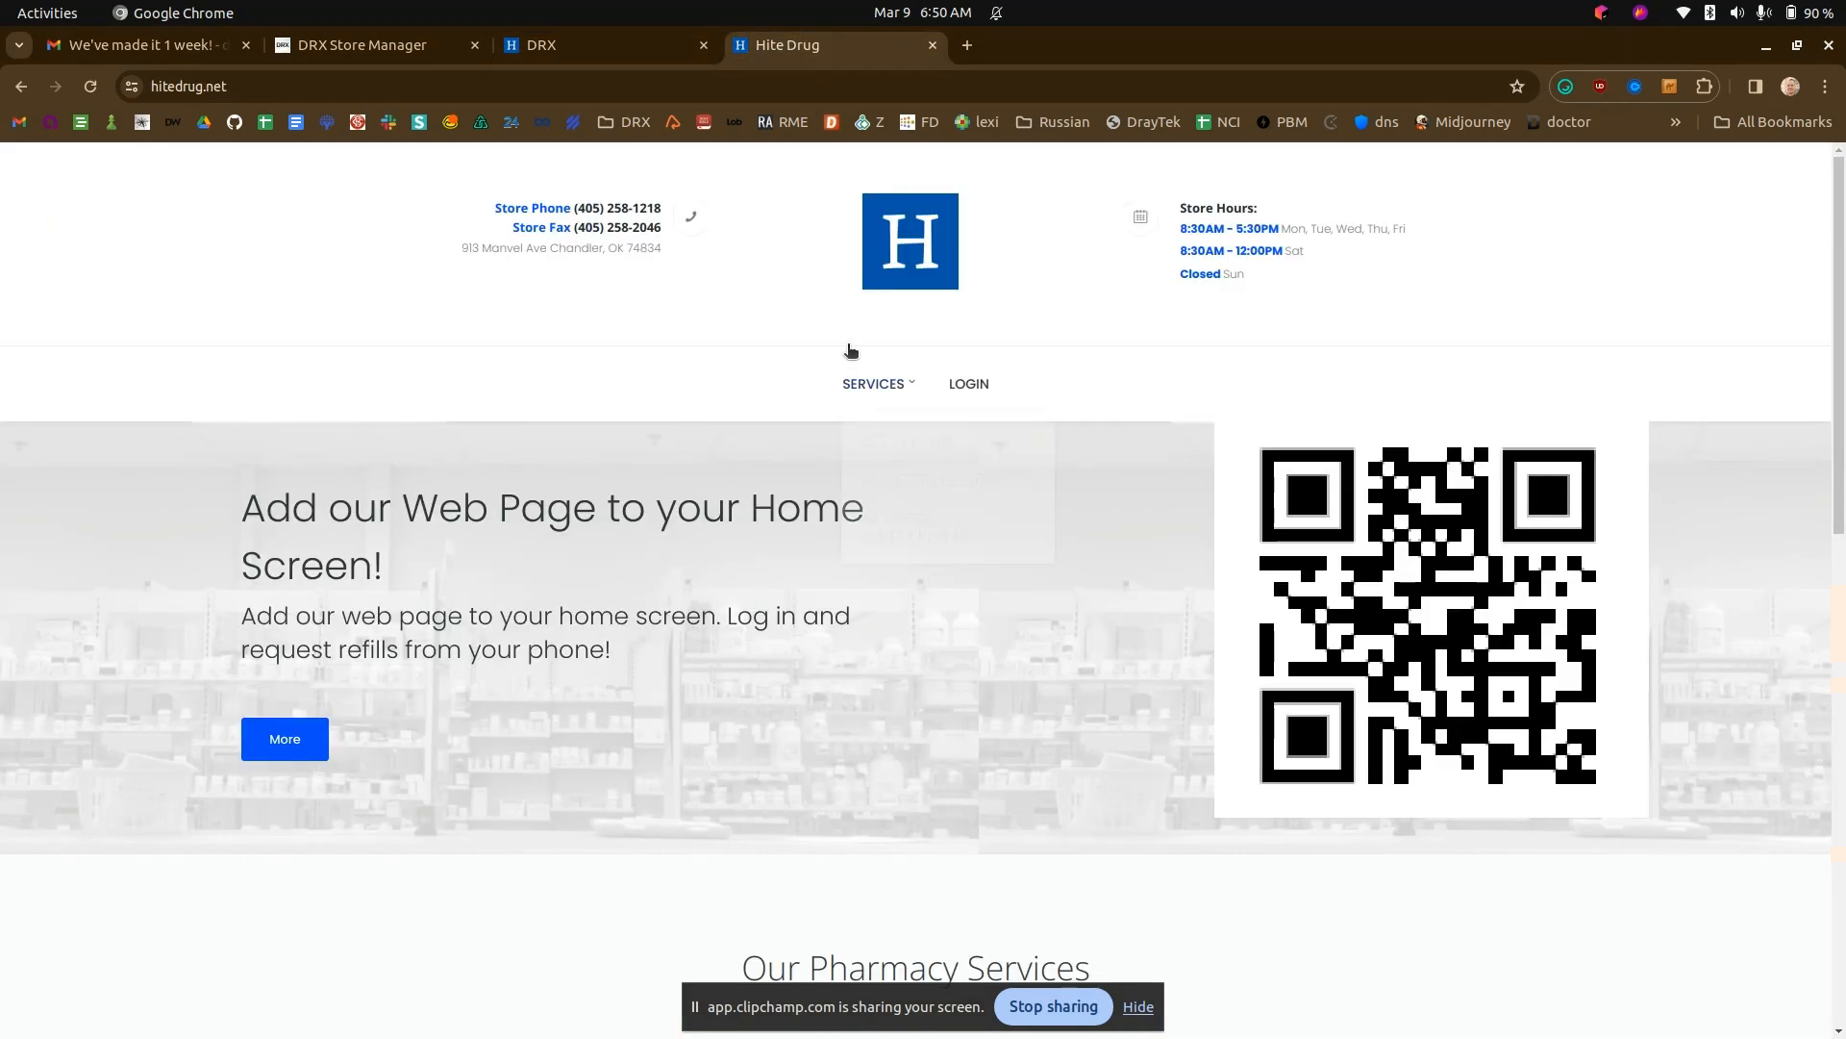
scroll(865, 673, down, 4)
scroll(915, 710, up, 5)
click(542, 44)
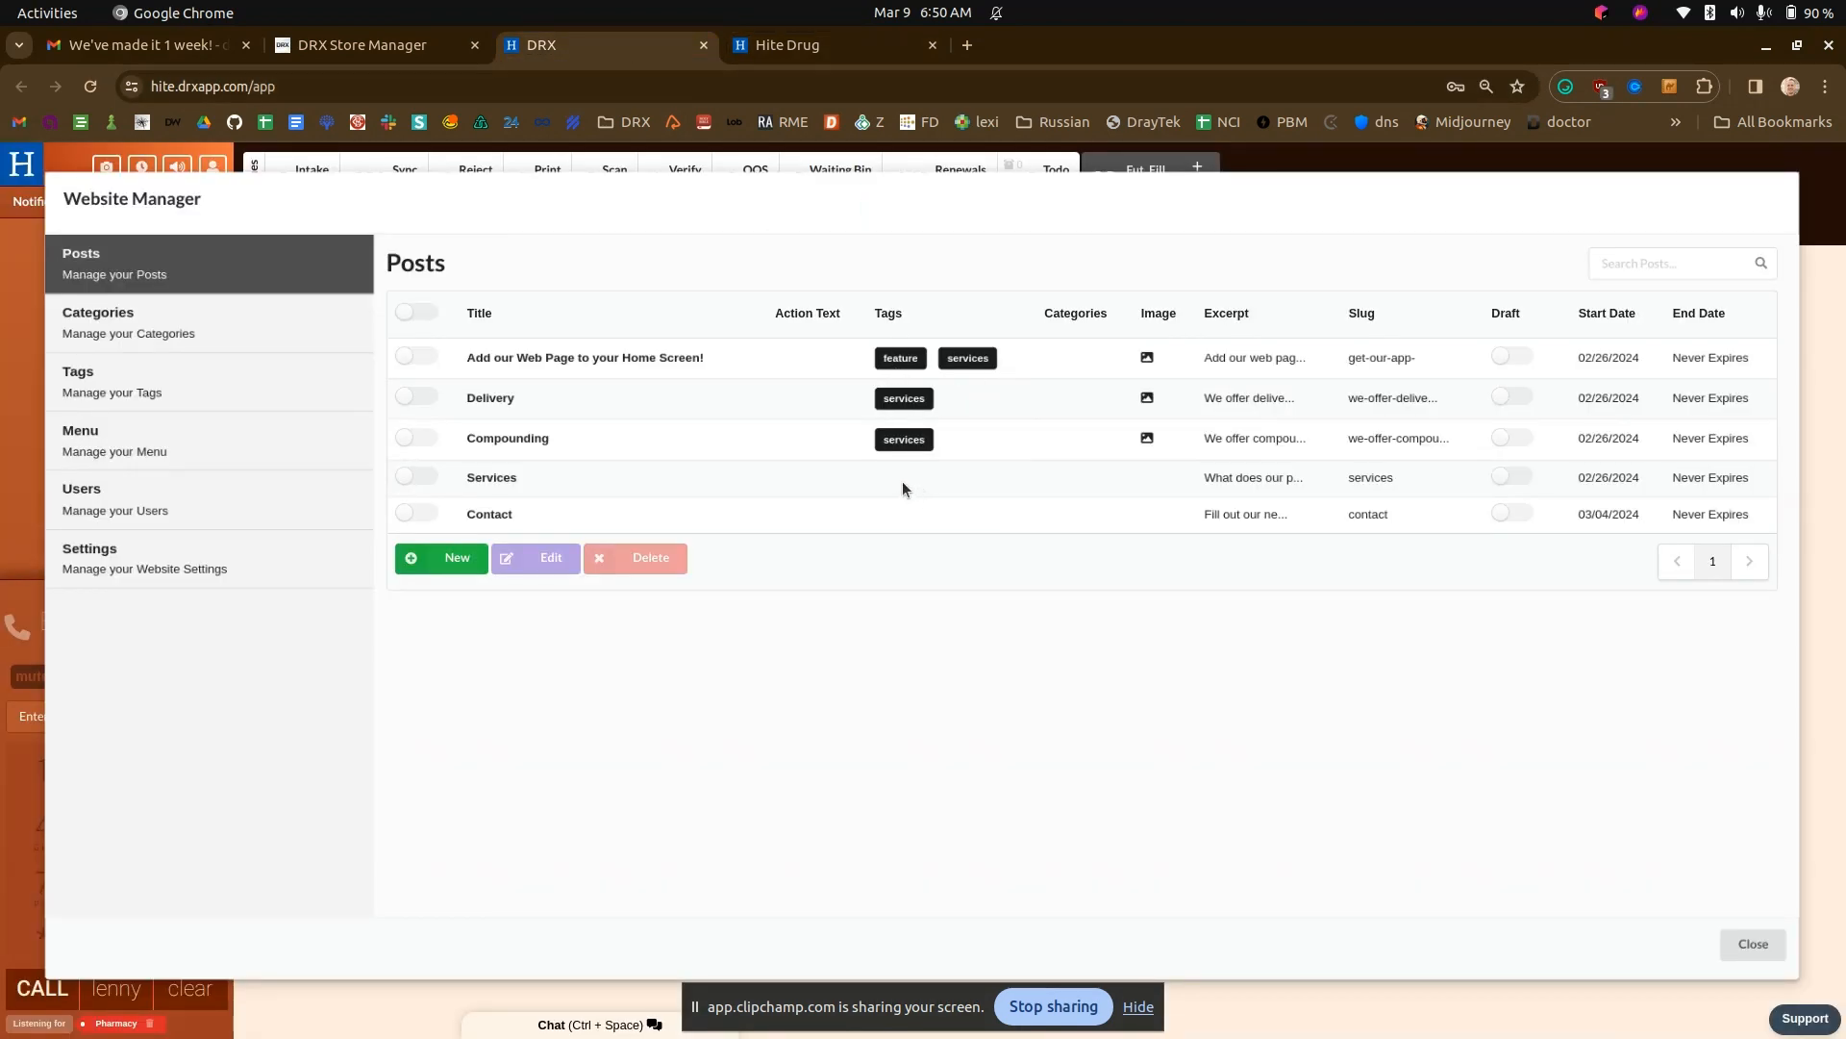
click(835, 45)
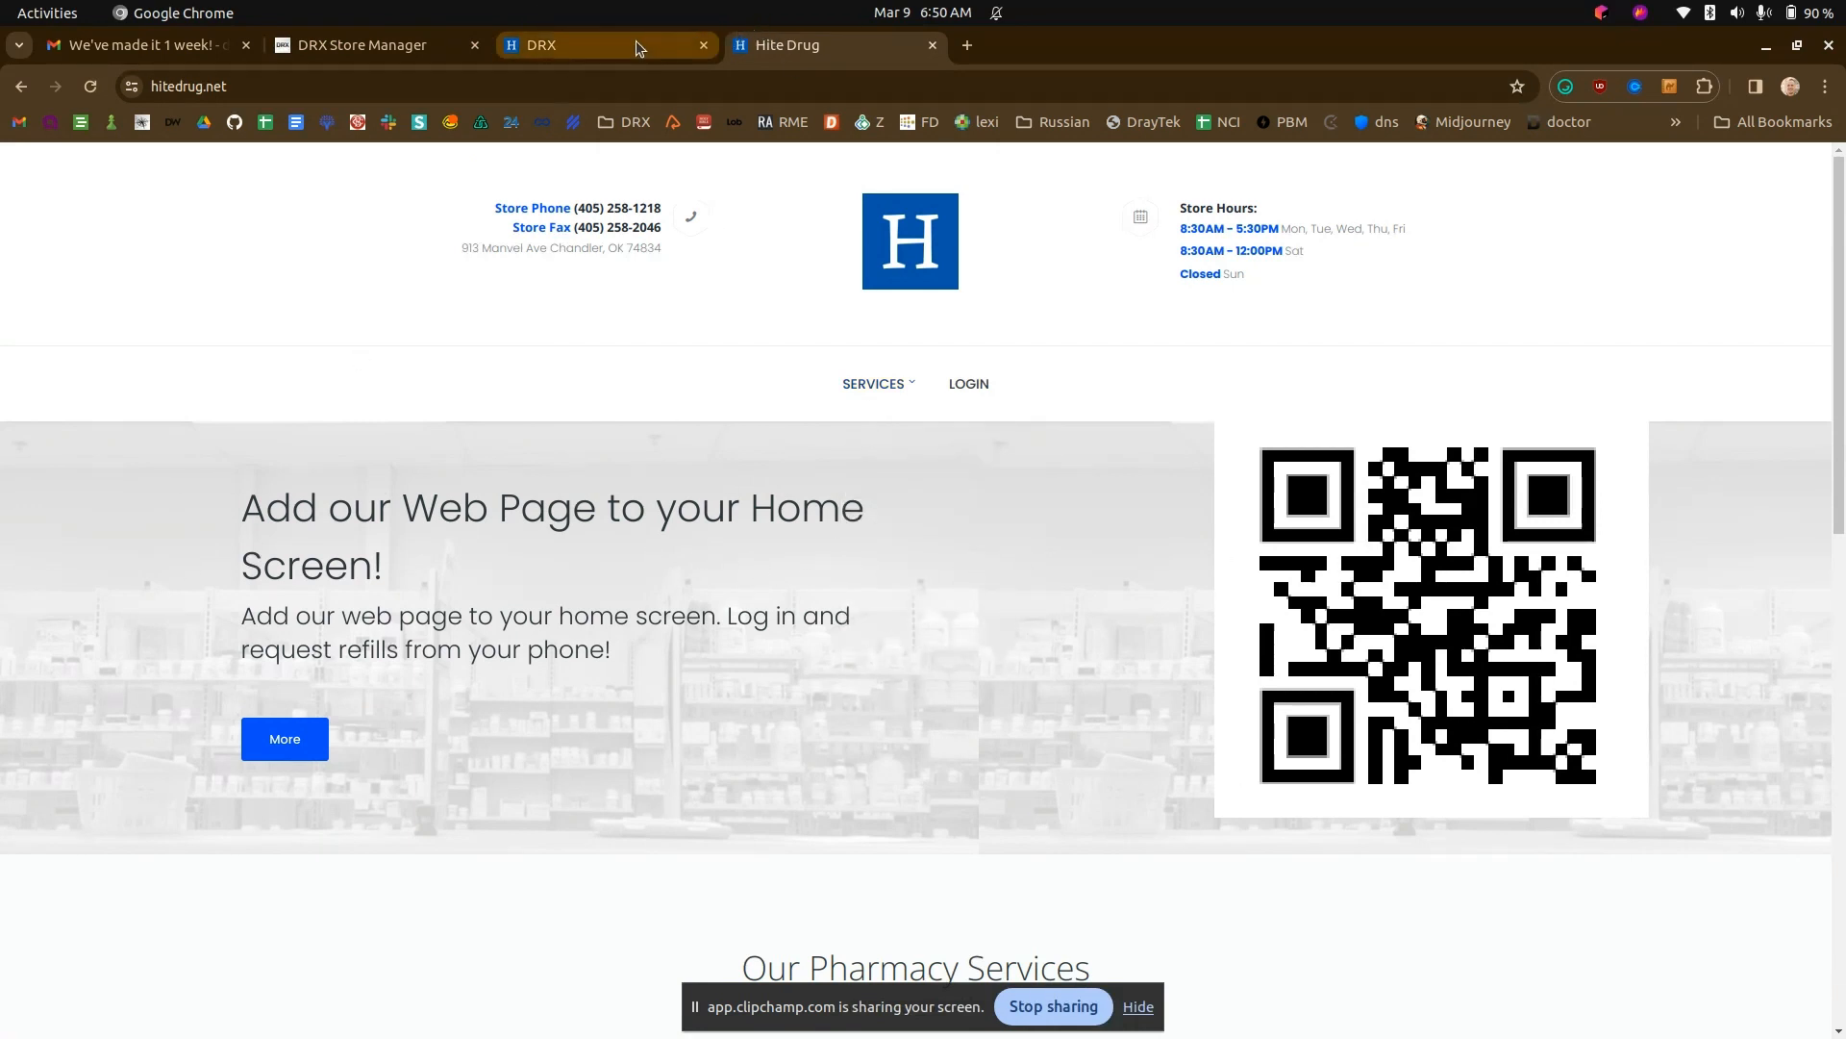
click(542, 45)
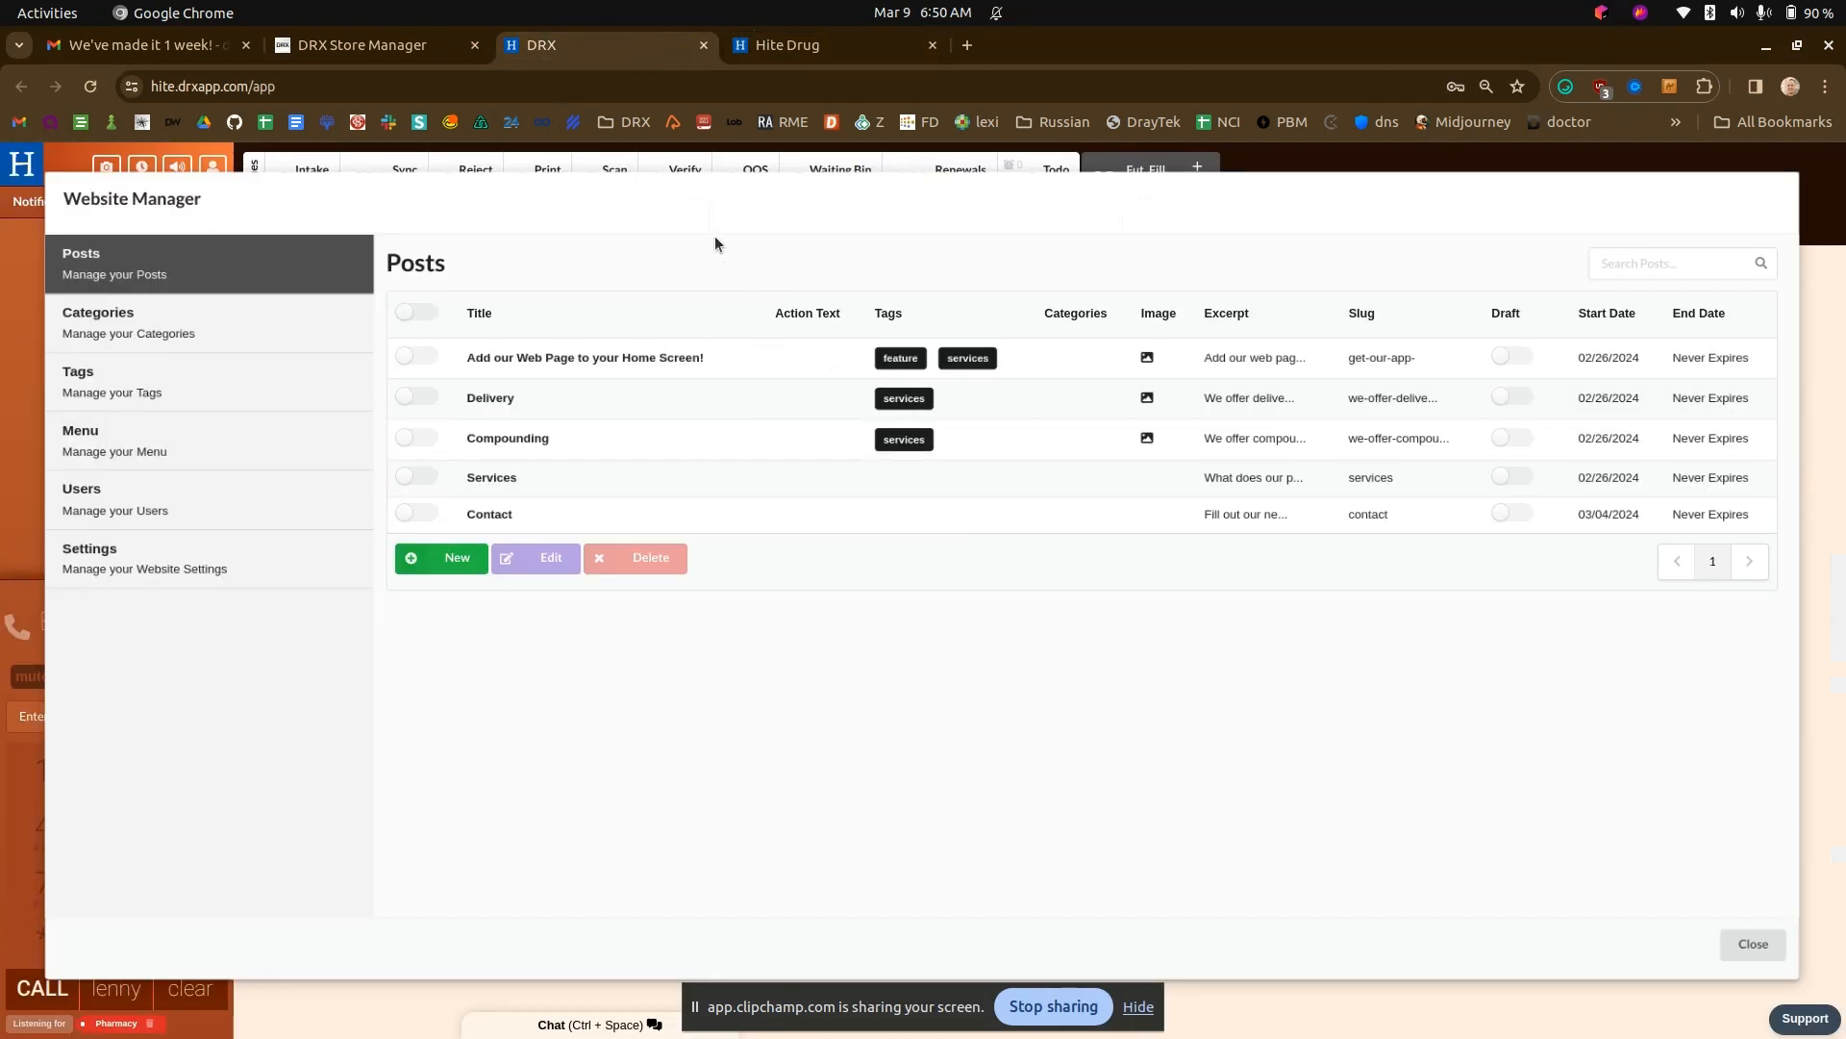
- Review the website change request in the Gmail message and locate the Compounding service on the Hite Drug site
click(163, 45)
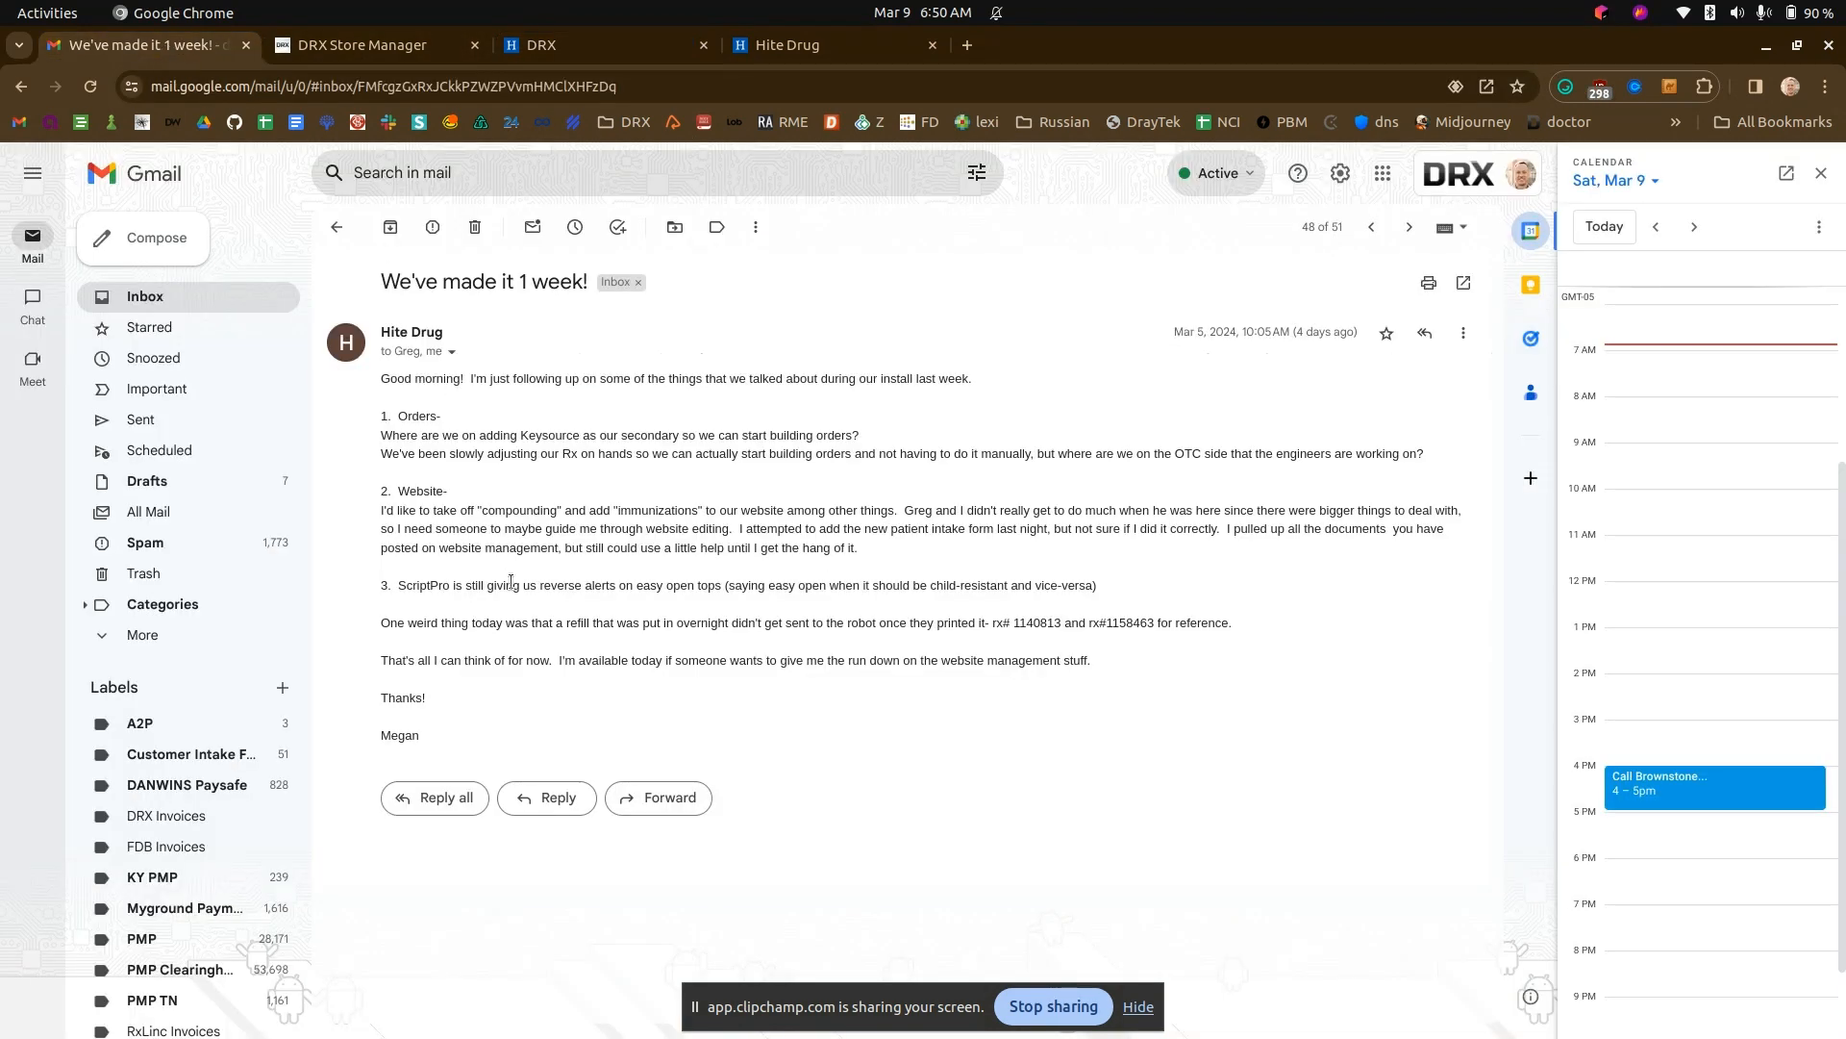
drag(484, 514, 558, 511)
click(641, 33)
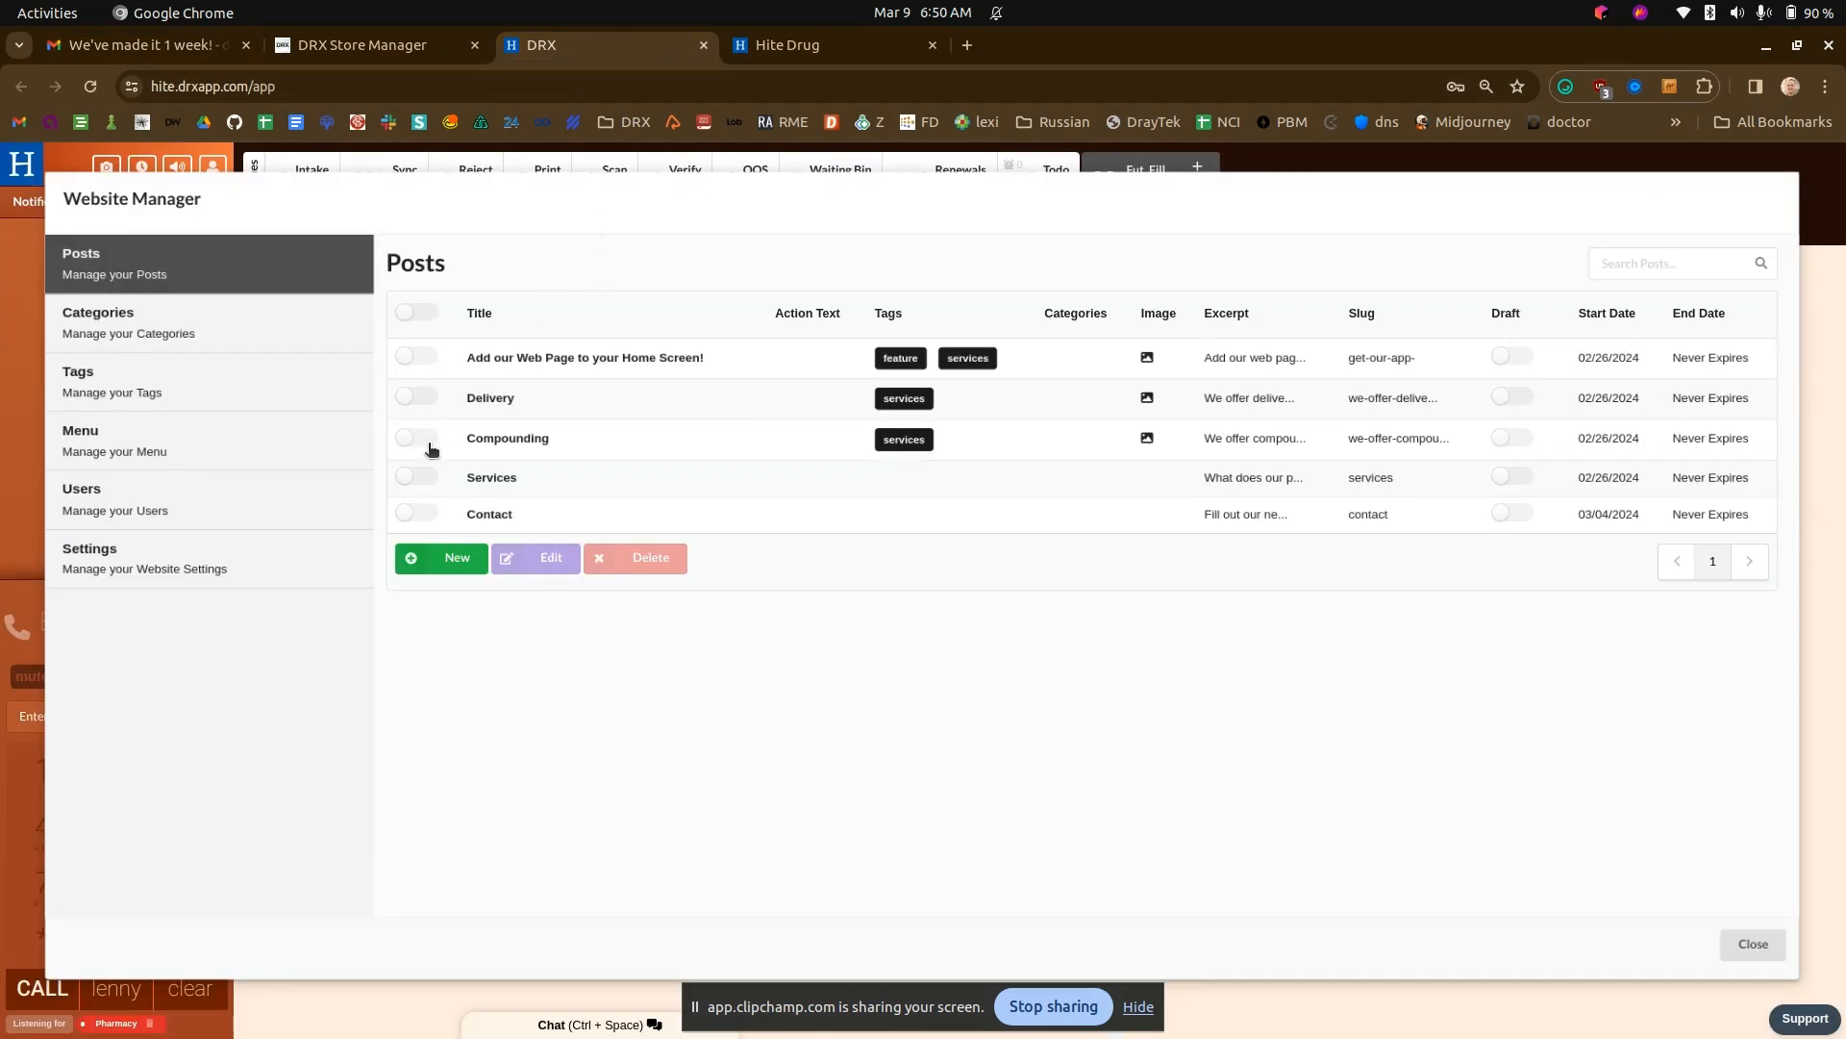
click(774, 45)
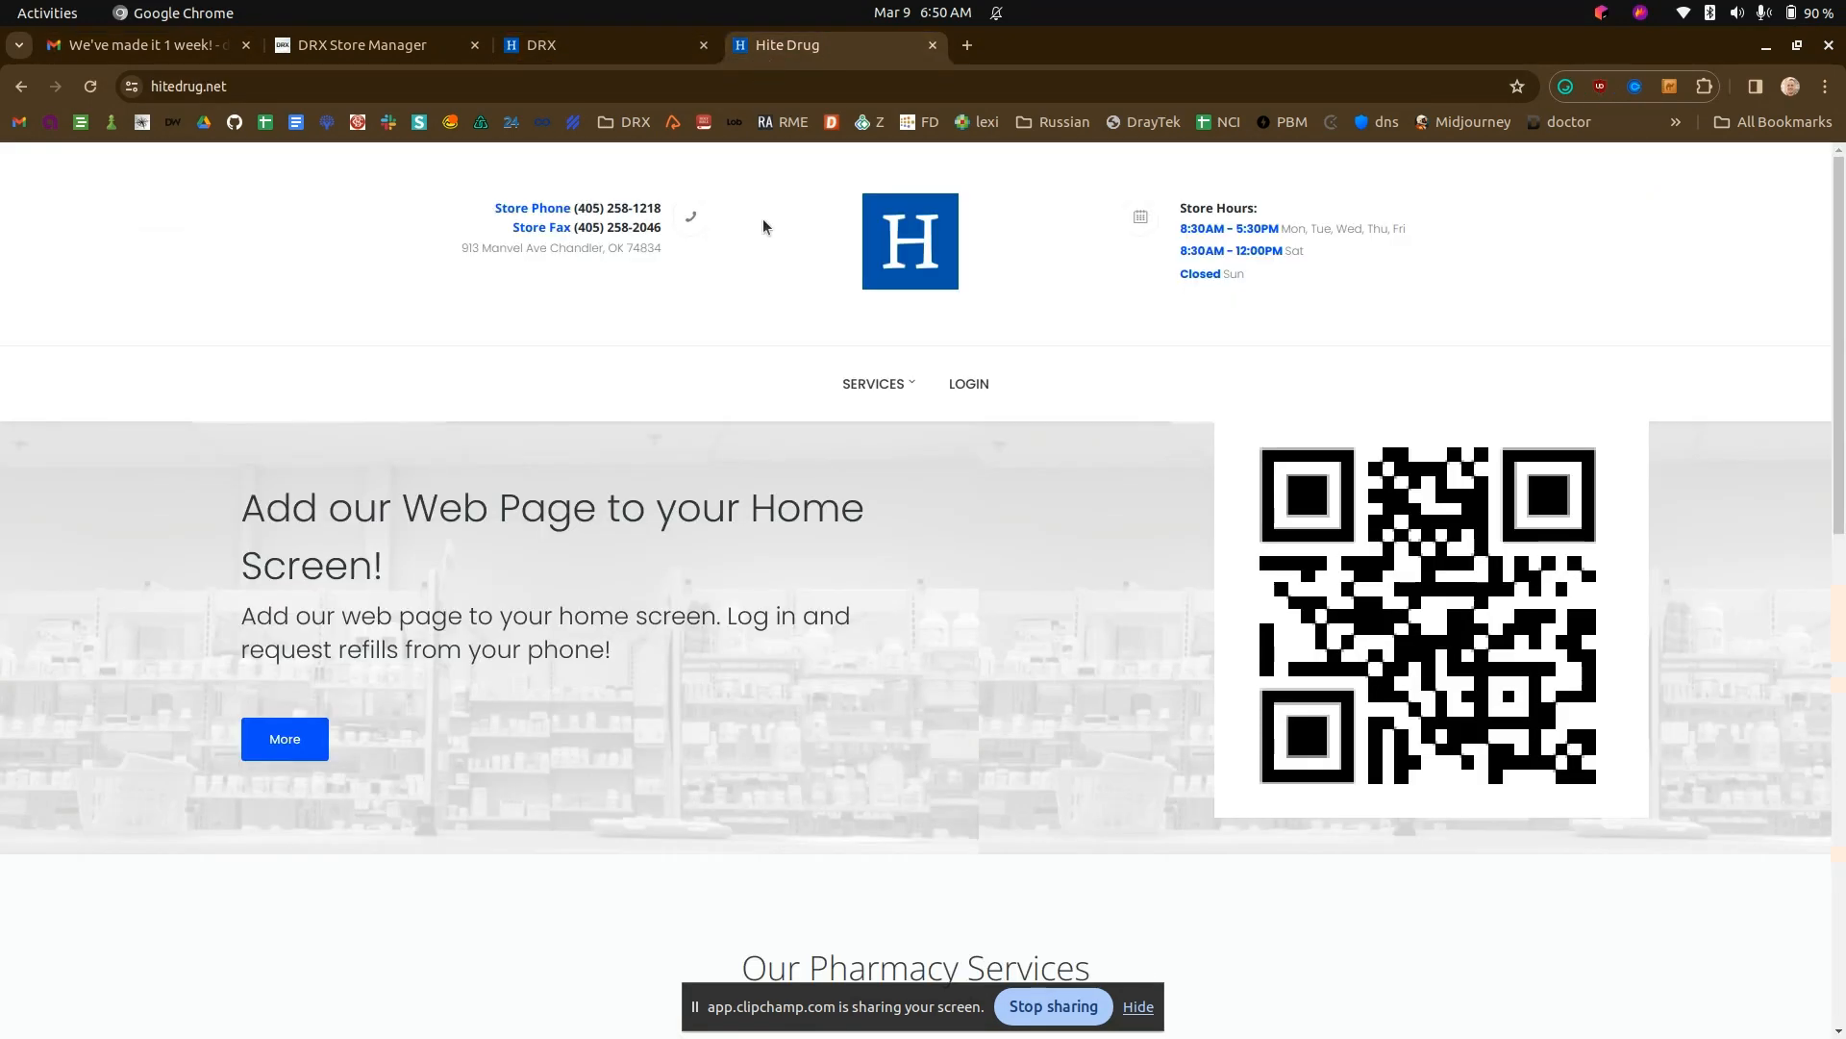
scroll(671, 608, down, 6)
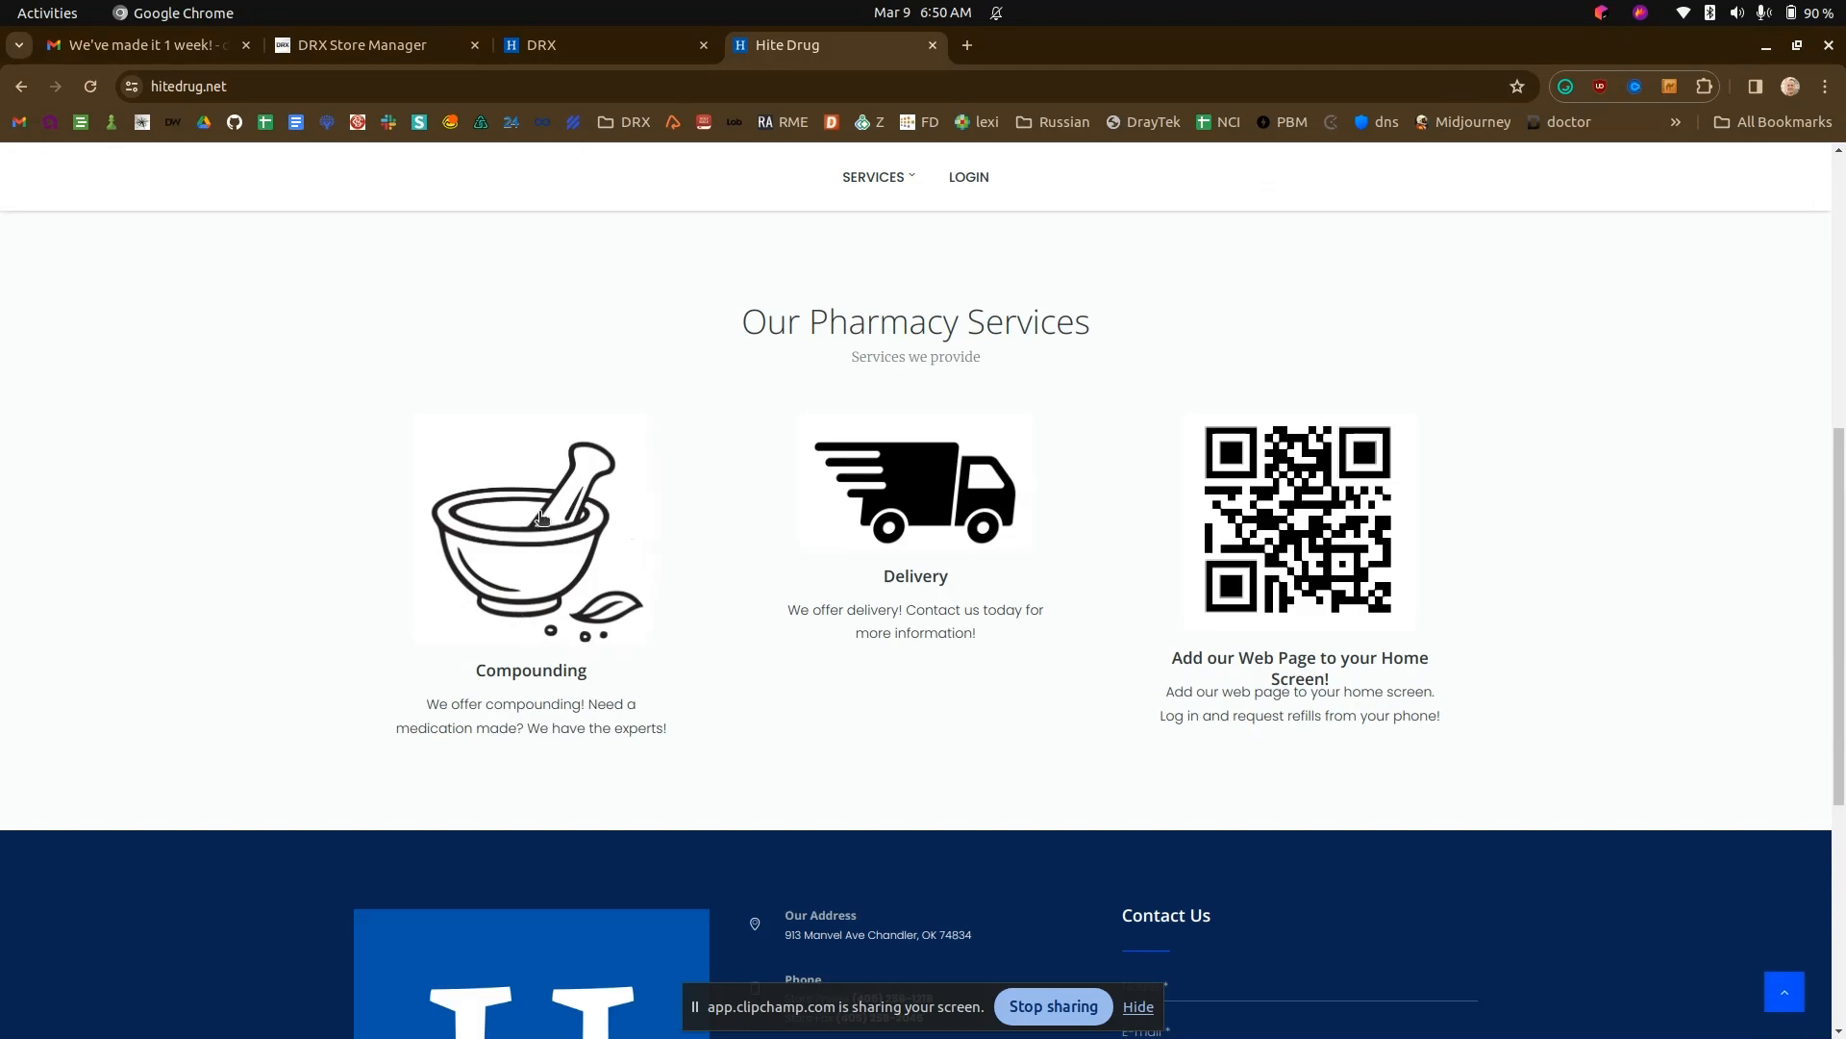
- Remove the services tag from the Compounding post in DRX, save the post and check the services on the Hite Drug site
click(581, 43)
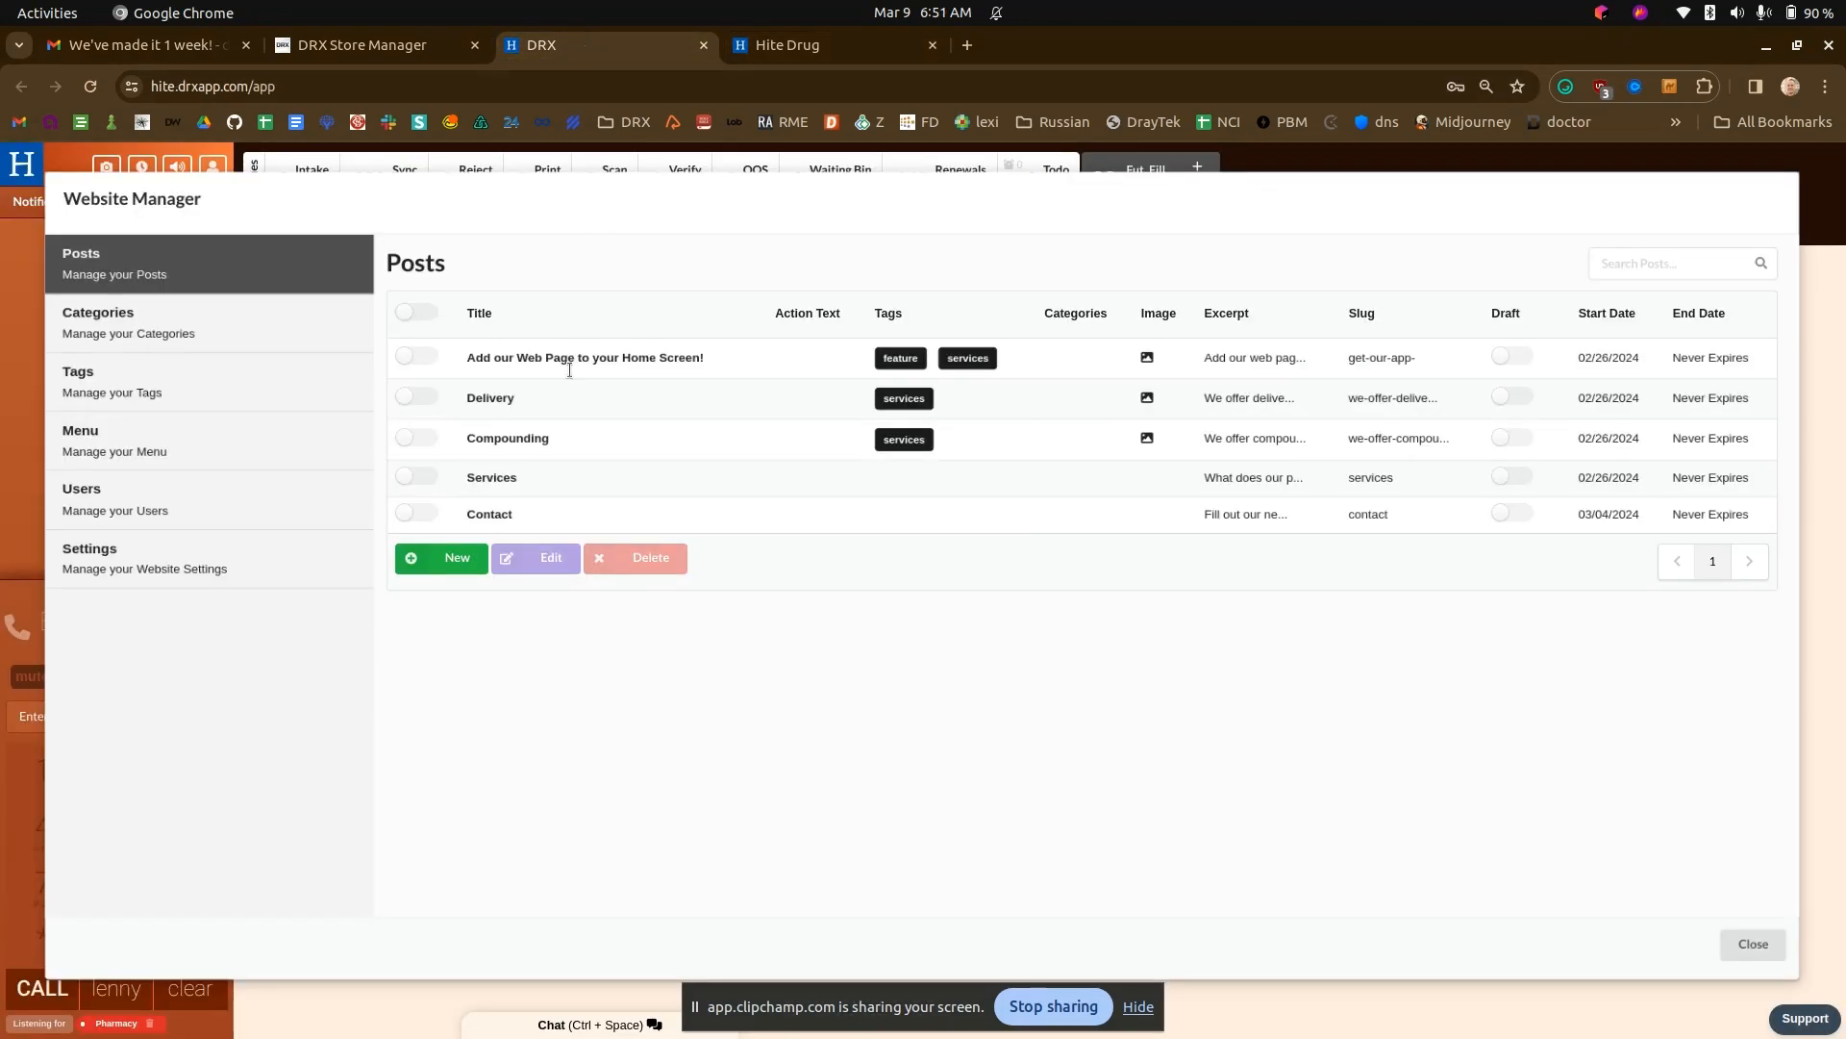
click(421, 434)
click(540, 560)
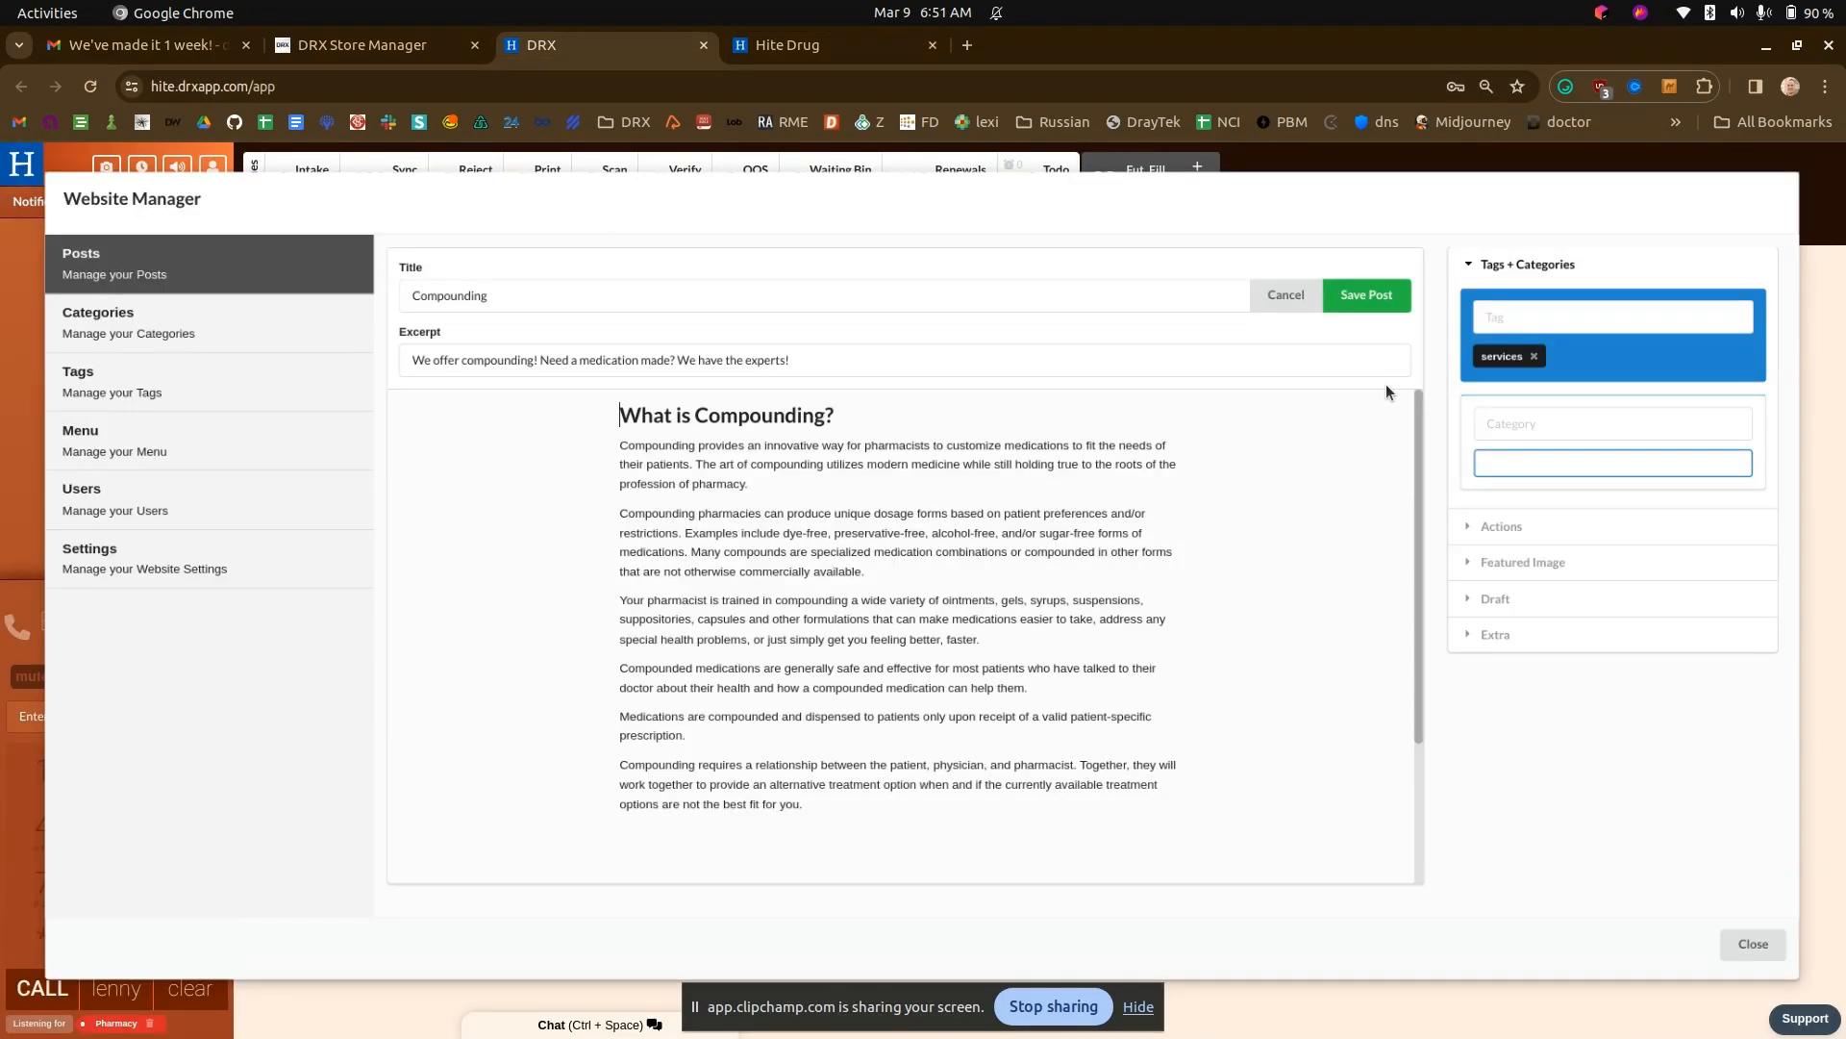
click(1535, 357)
click(1373, 295)
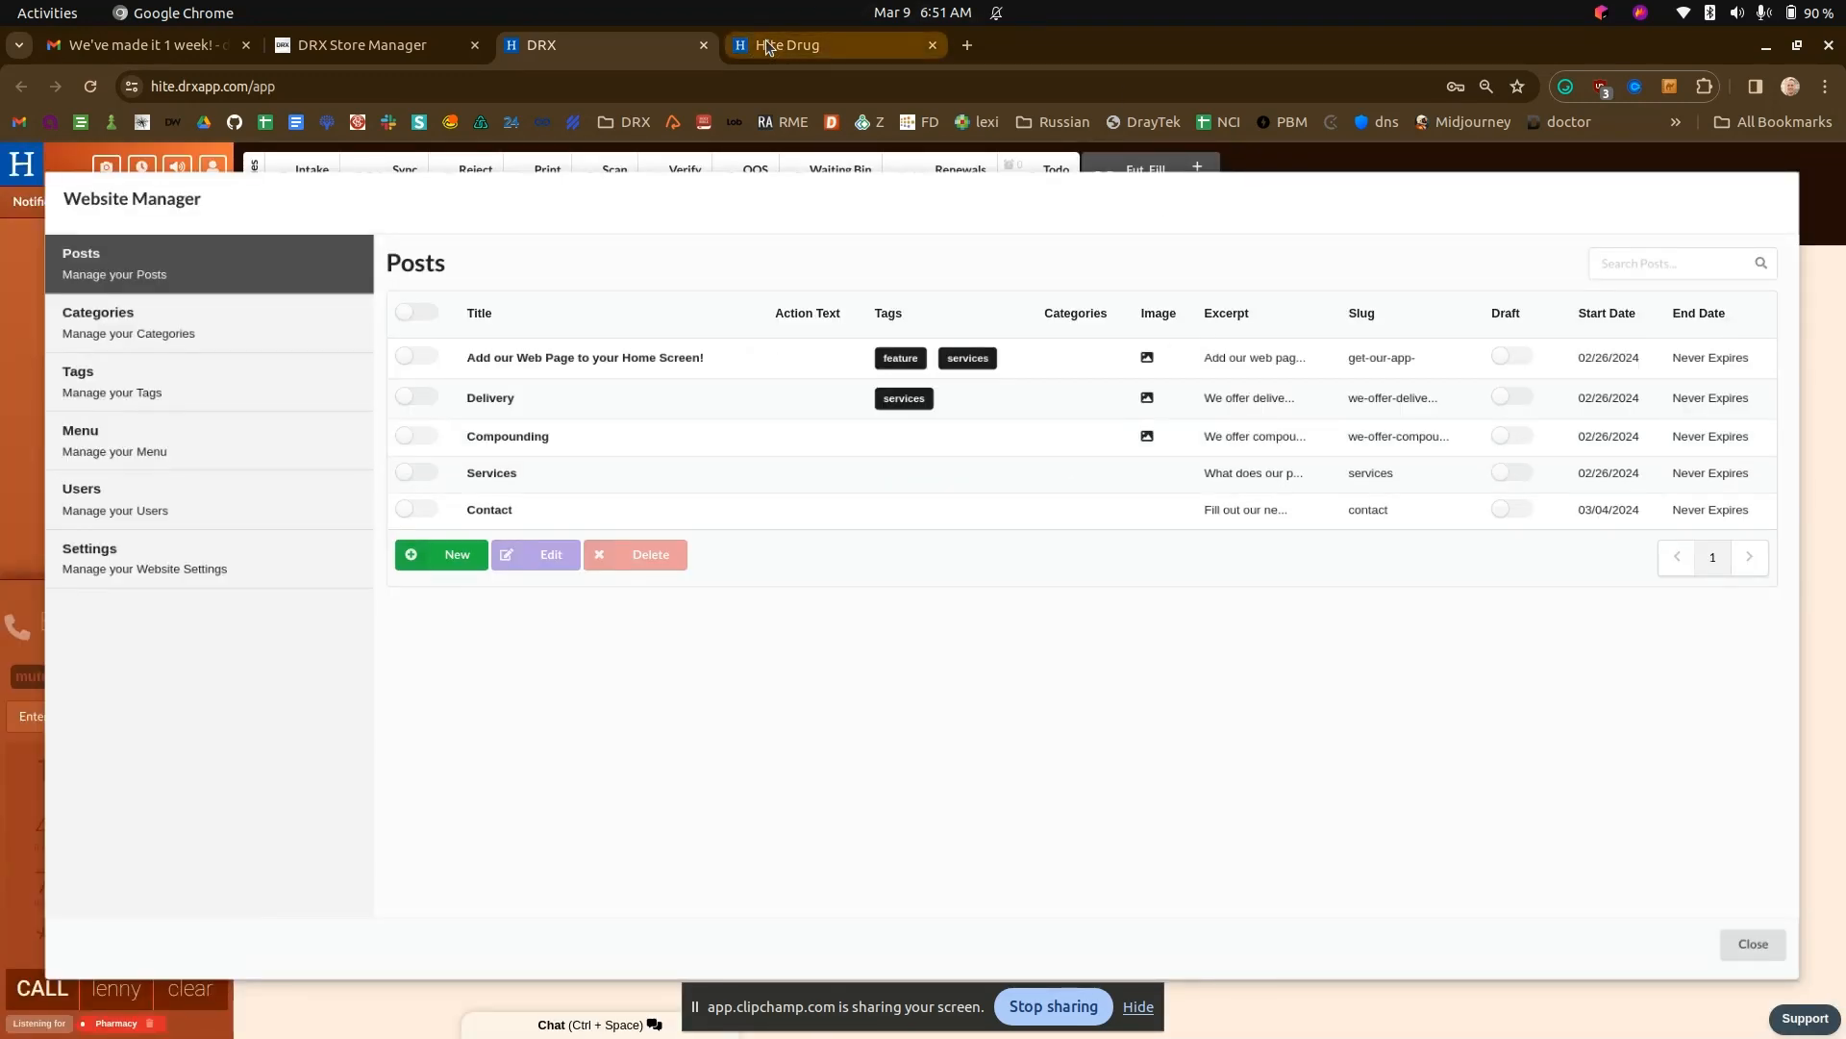
click(766, 45)
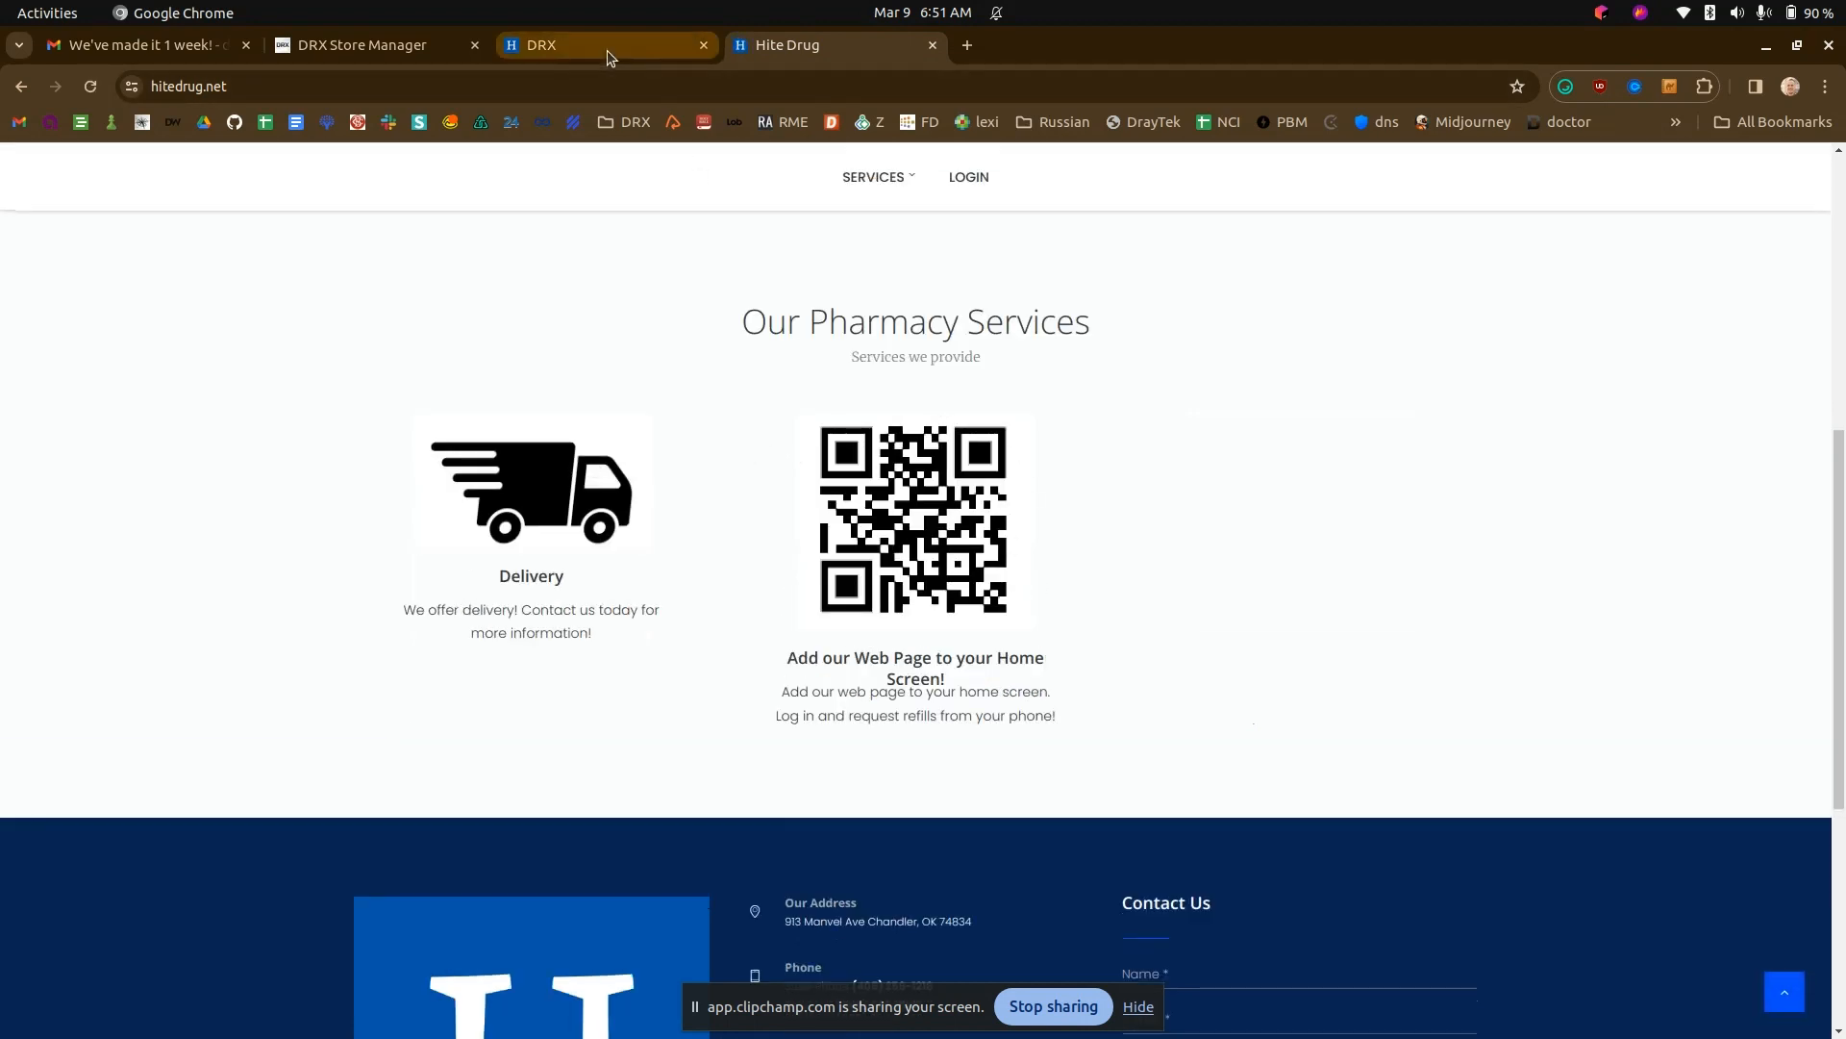
- Start a new post in DRX titled Immunizations and replace its placeholder body text with "Get immunized!"
click(150, 48)
click(558, 38)
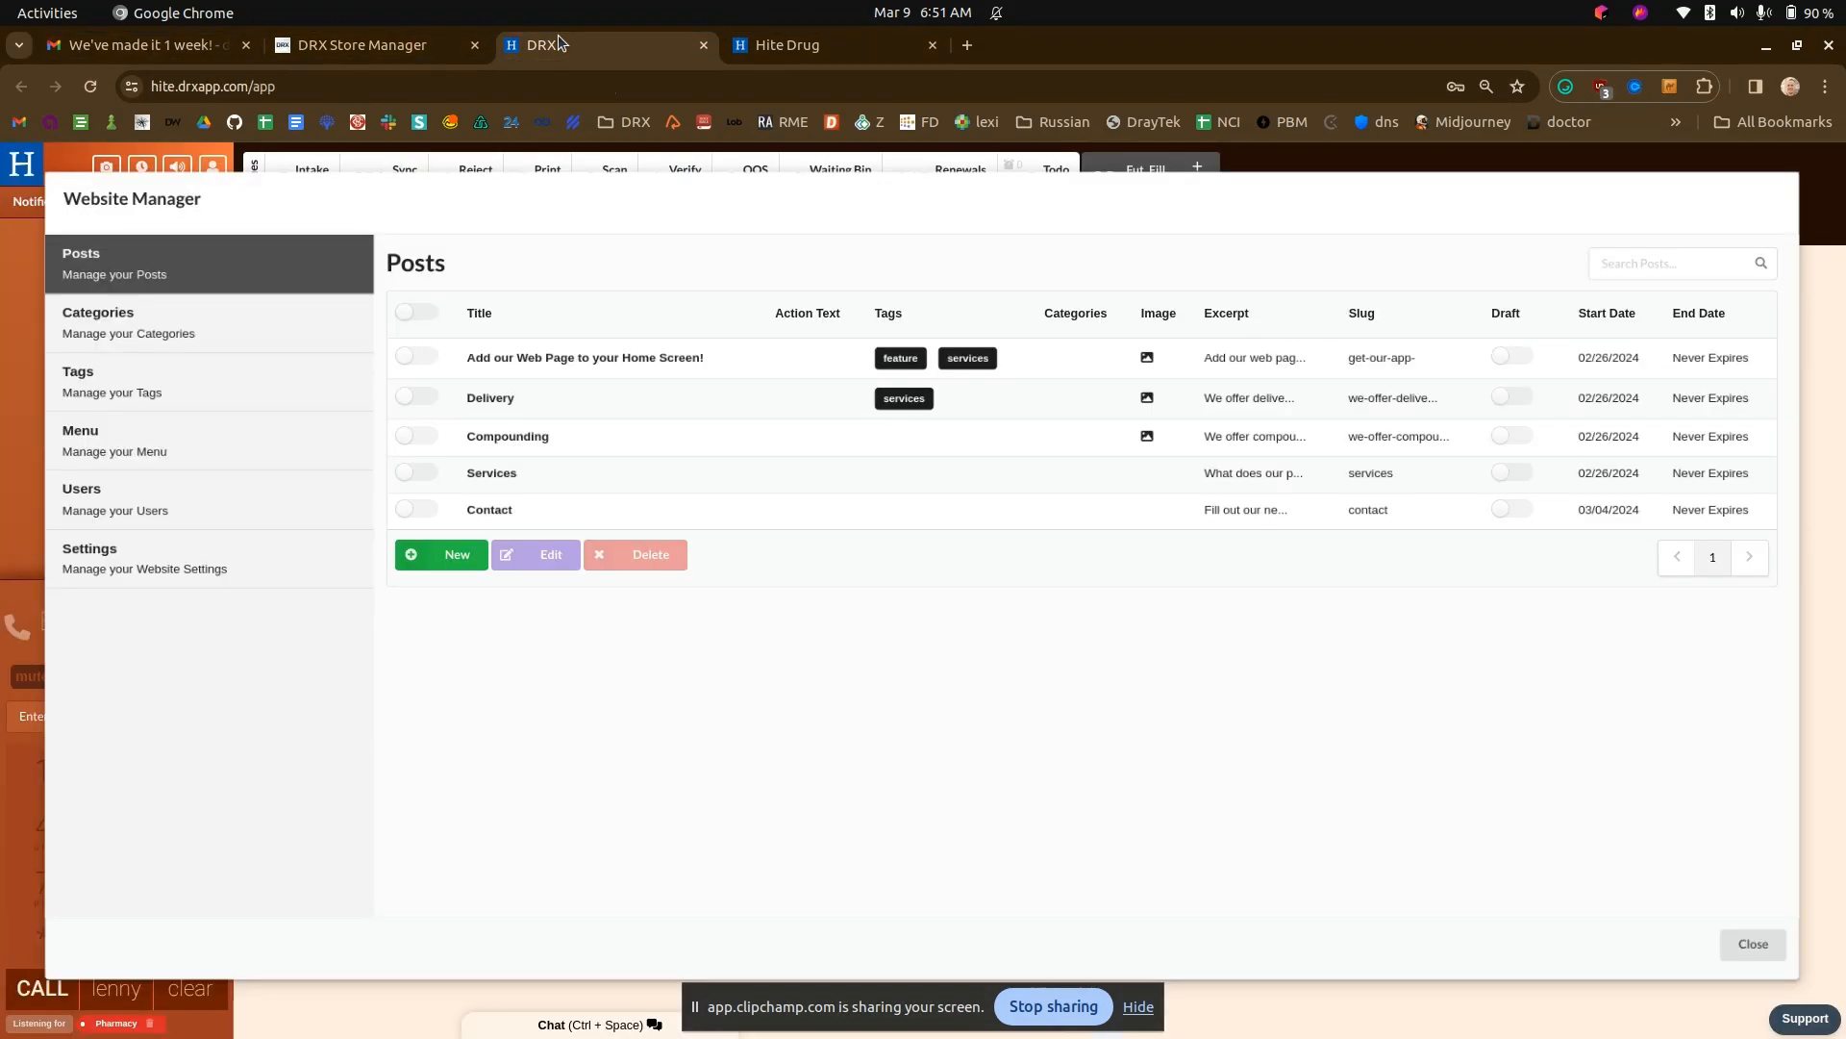
click(458, 556)
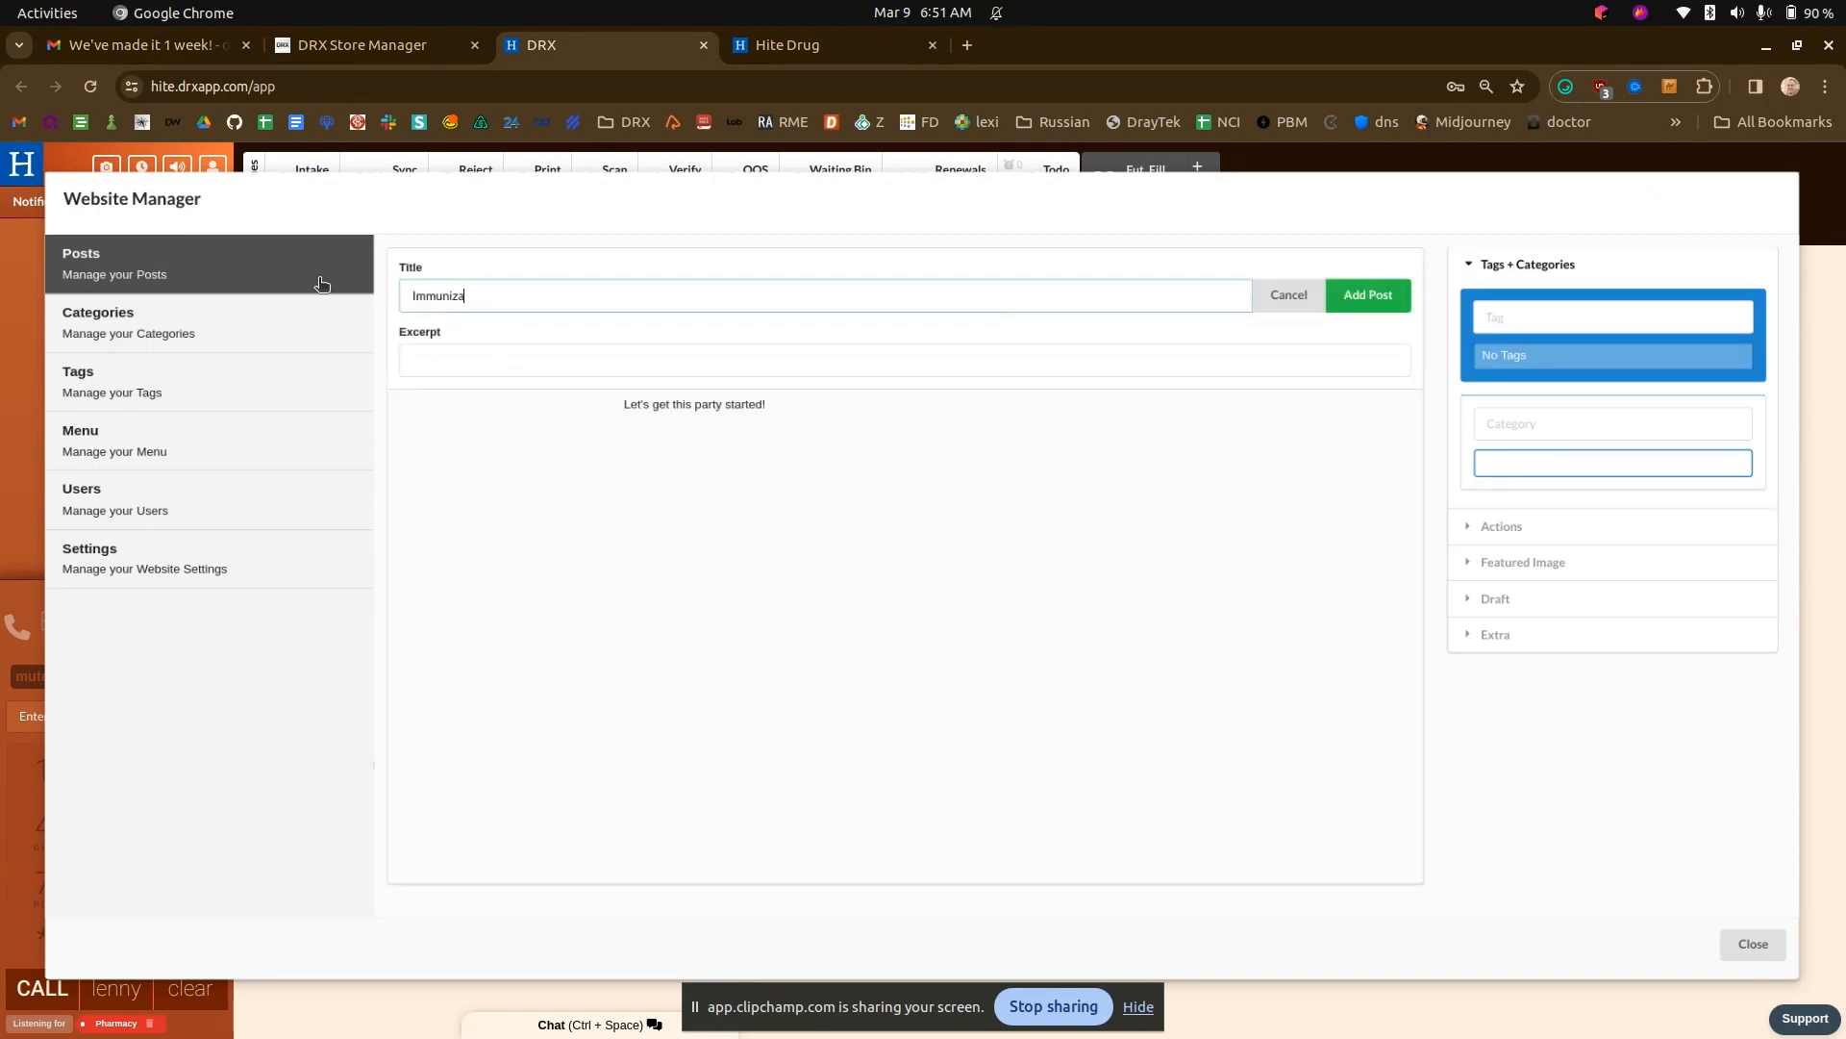
key(Tab)
click(741, 473)
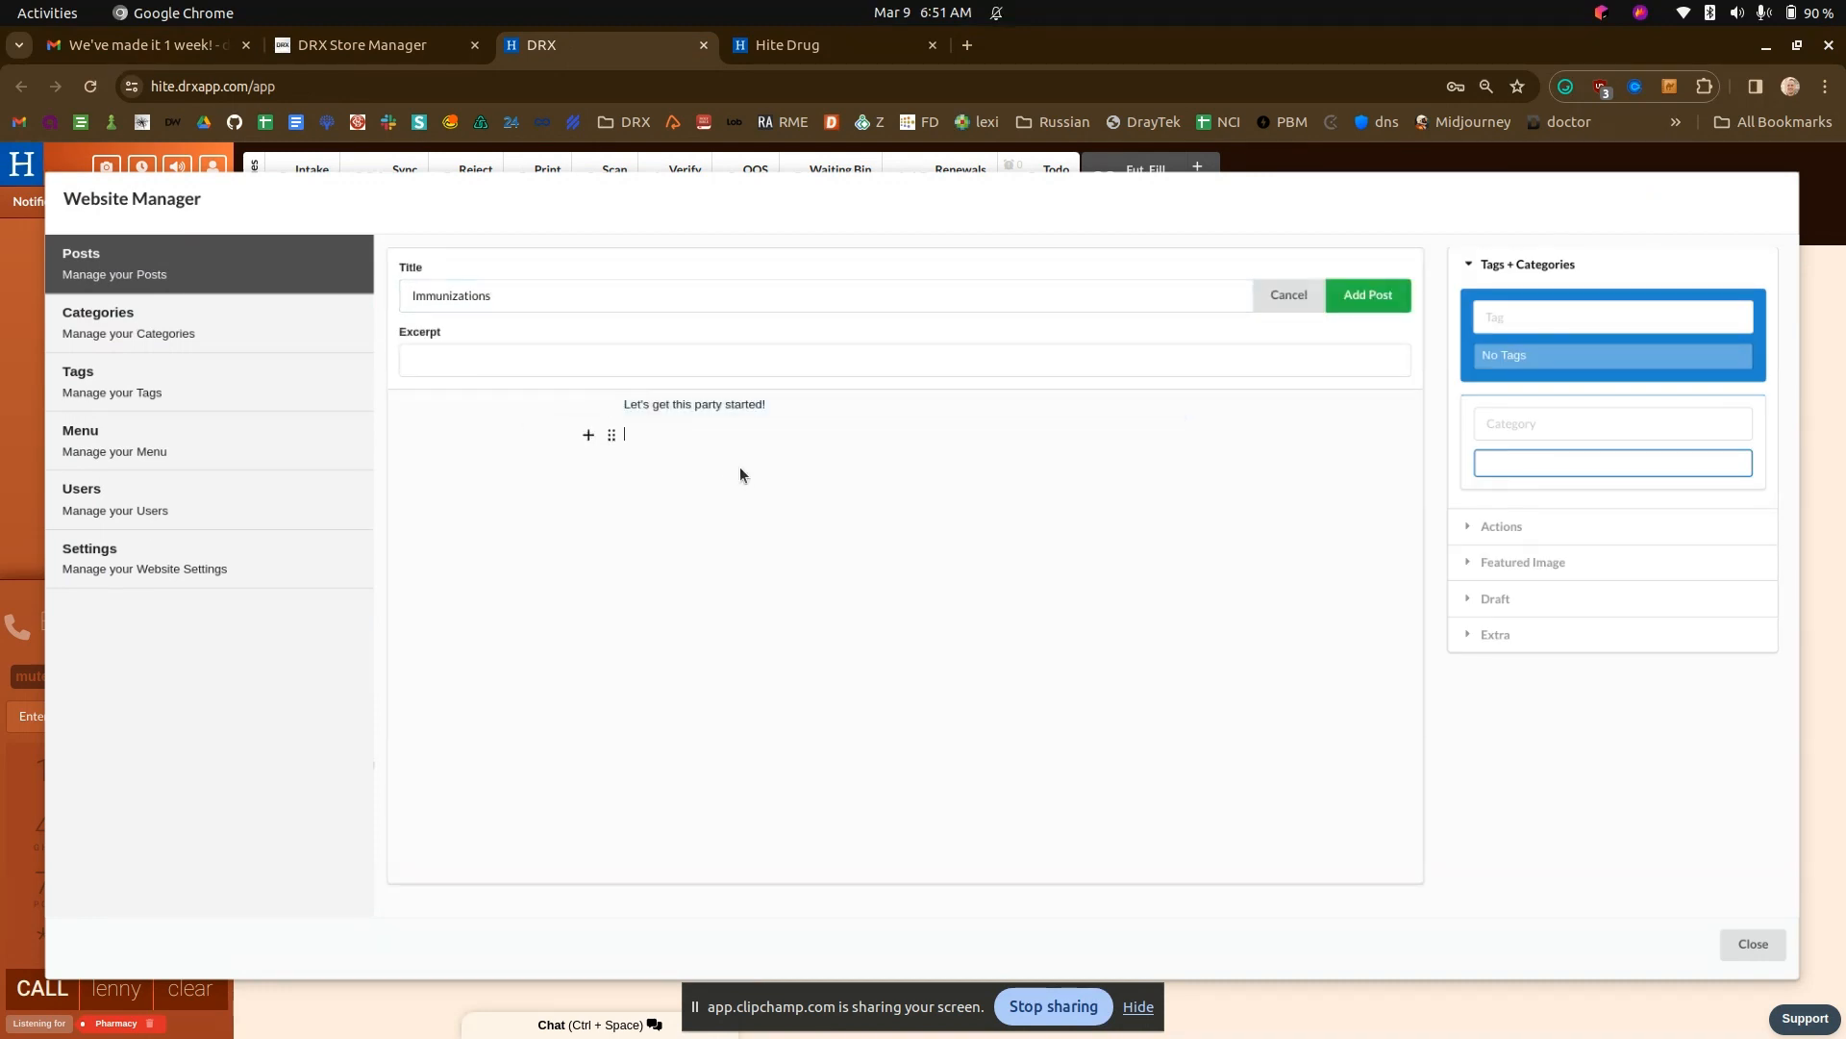
drag(774, 404, 585, 401)
text(Get immunized!)
- Search the web for immunization in a new browser tab
click(967, 45)
text(immu)
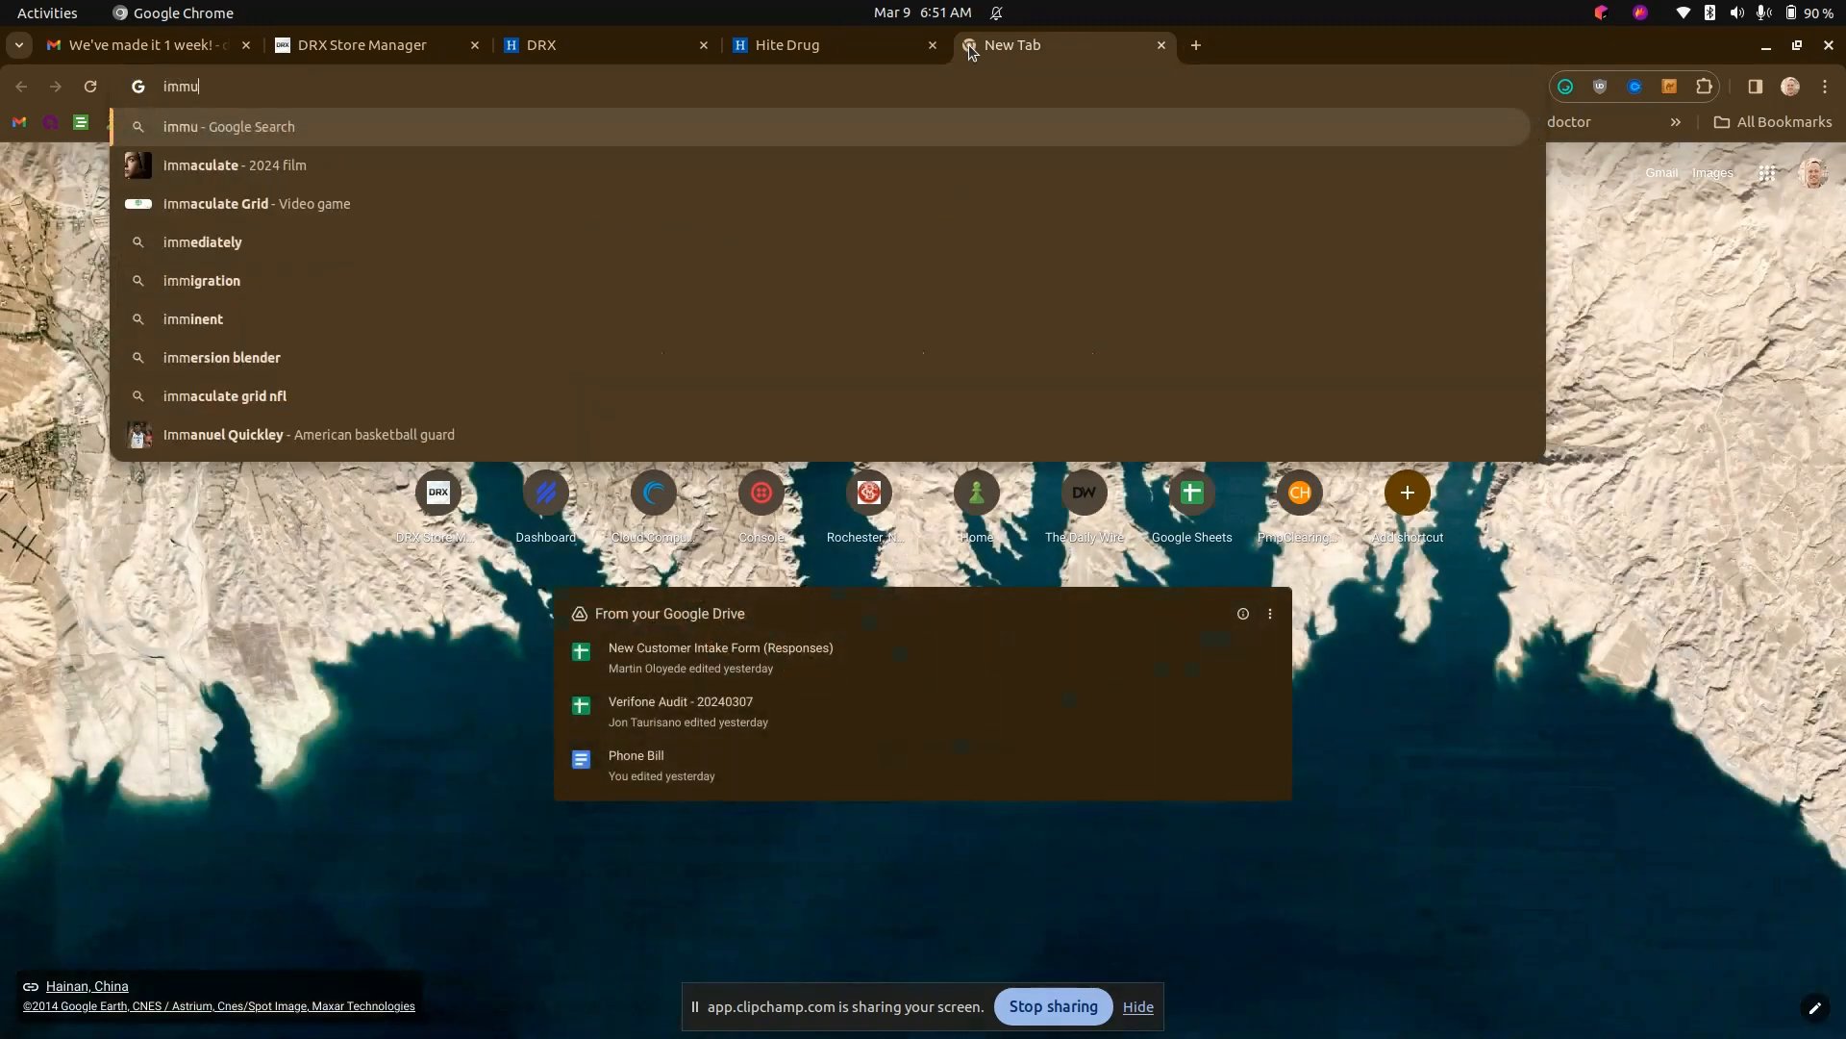
text(nization)
key(Return)
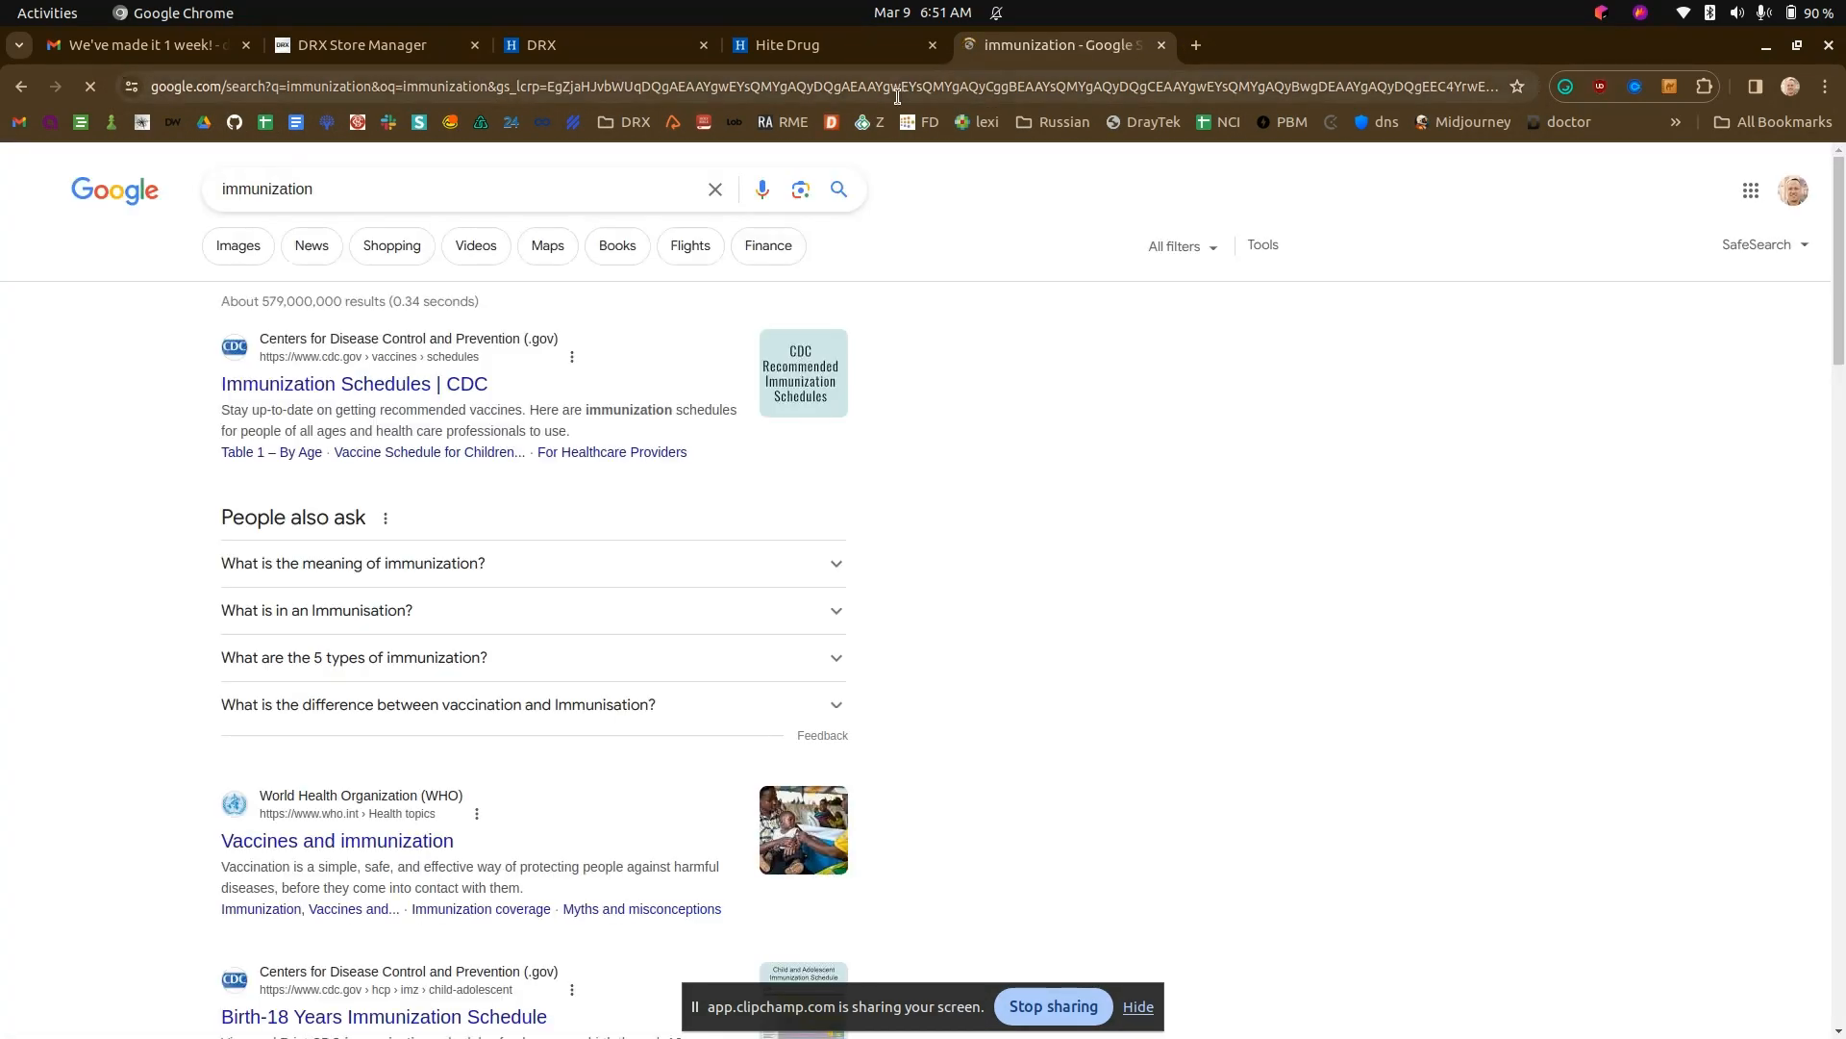
- Go to the Envato Elements website and open its stock photos section
click(791, 87)
text(envato)
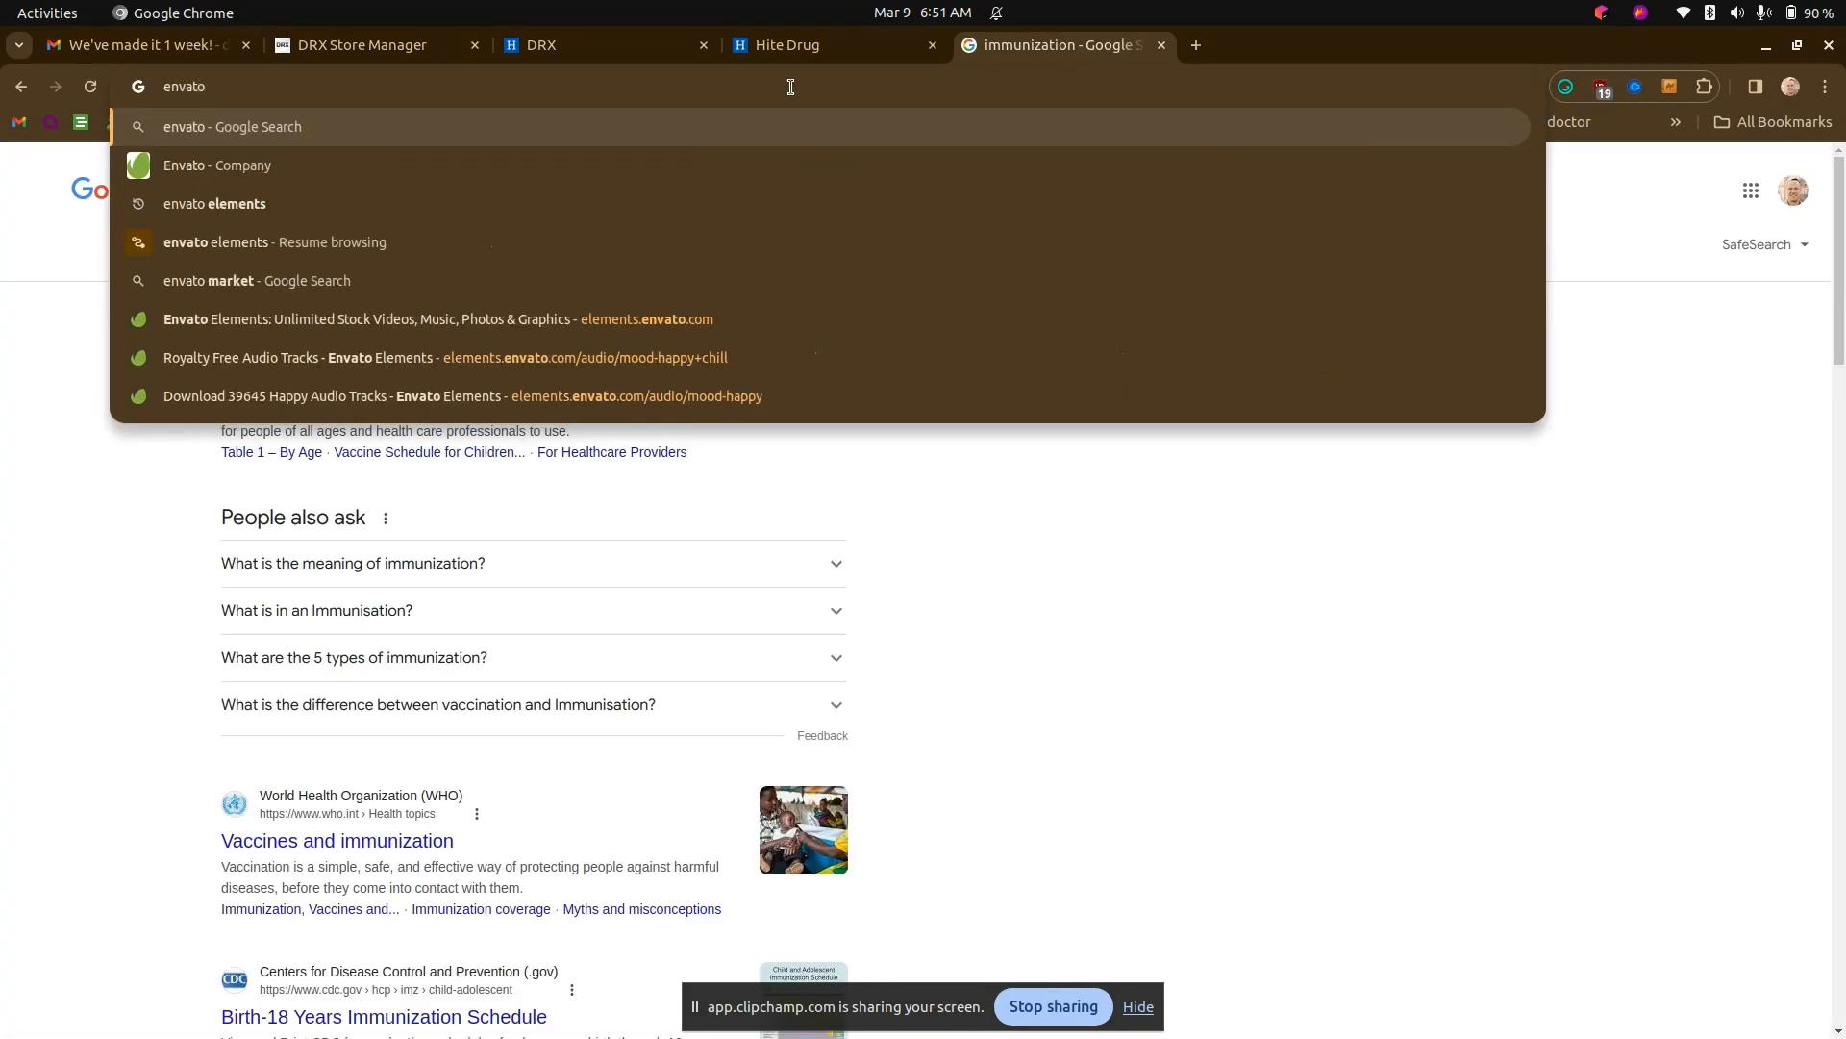
key(Down)
key(Down)
key(Return)
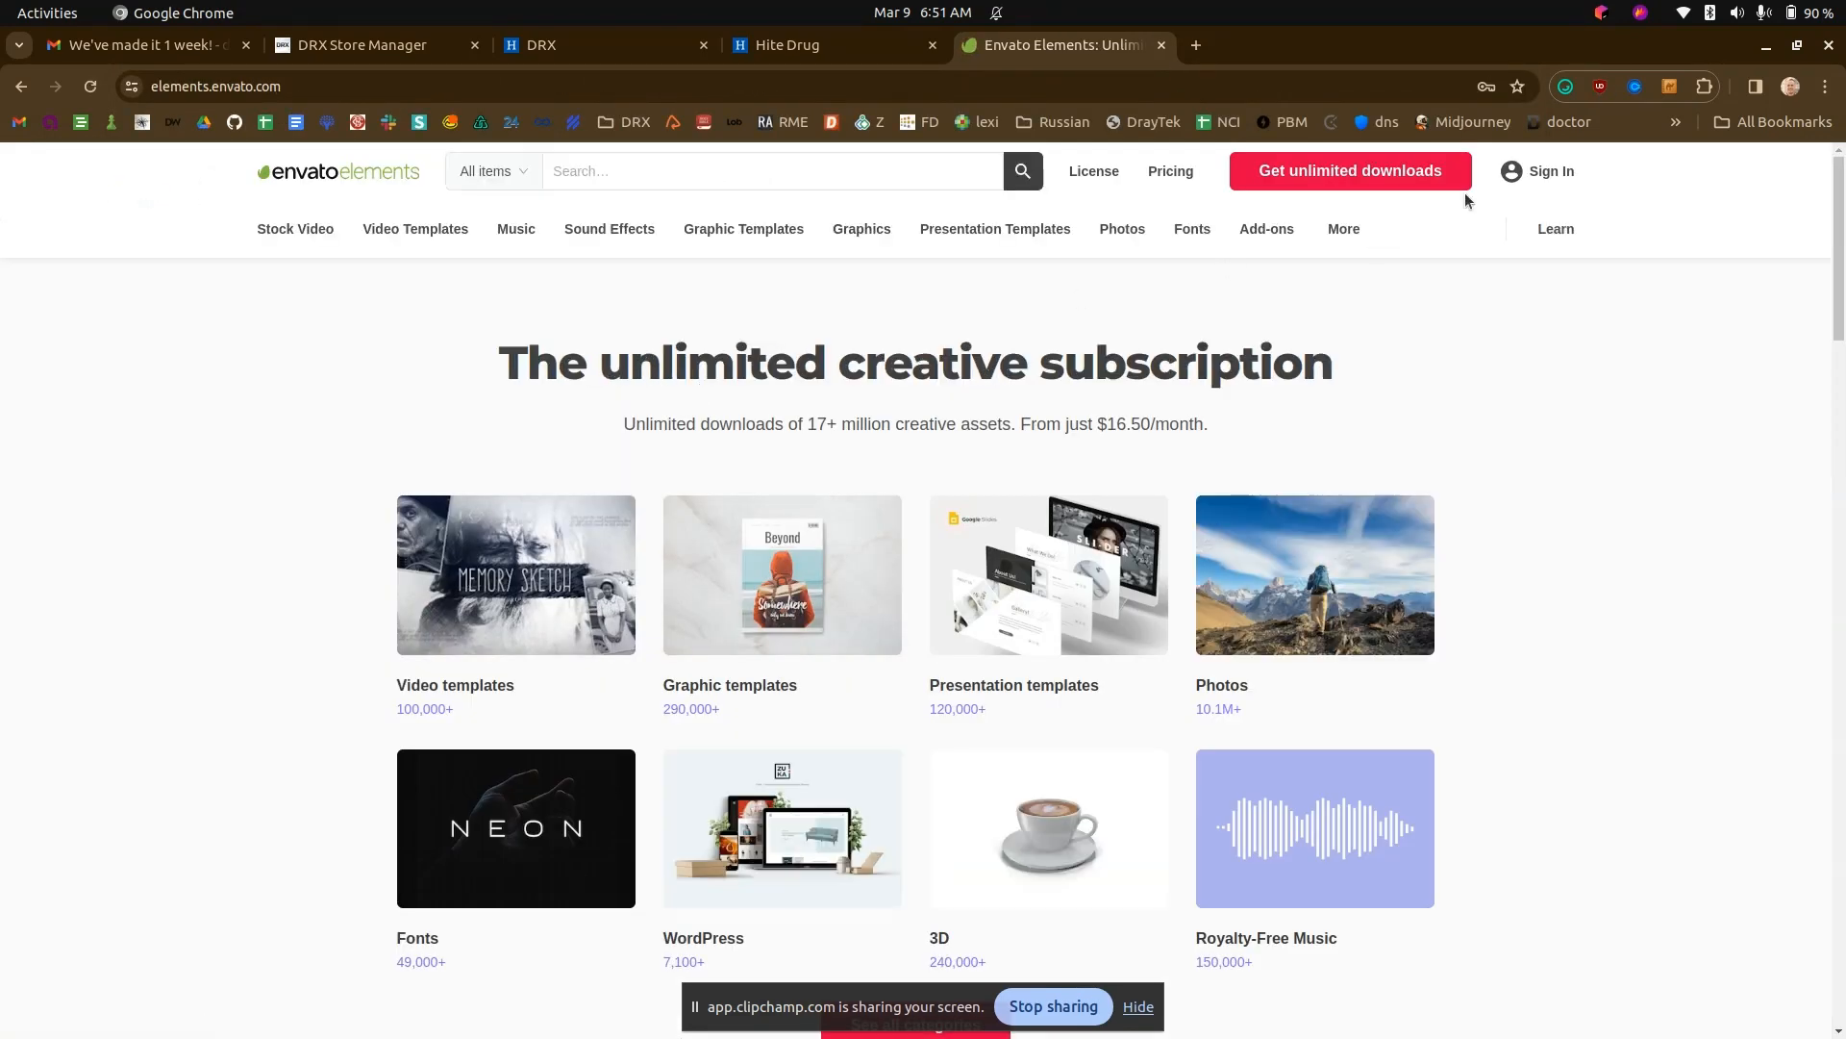
mouse_move(1516, 172)
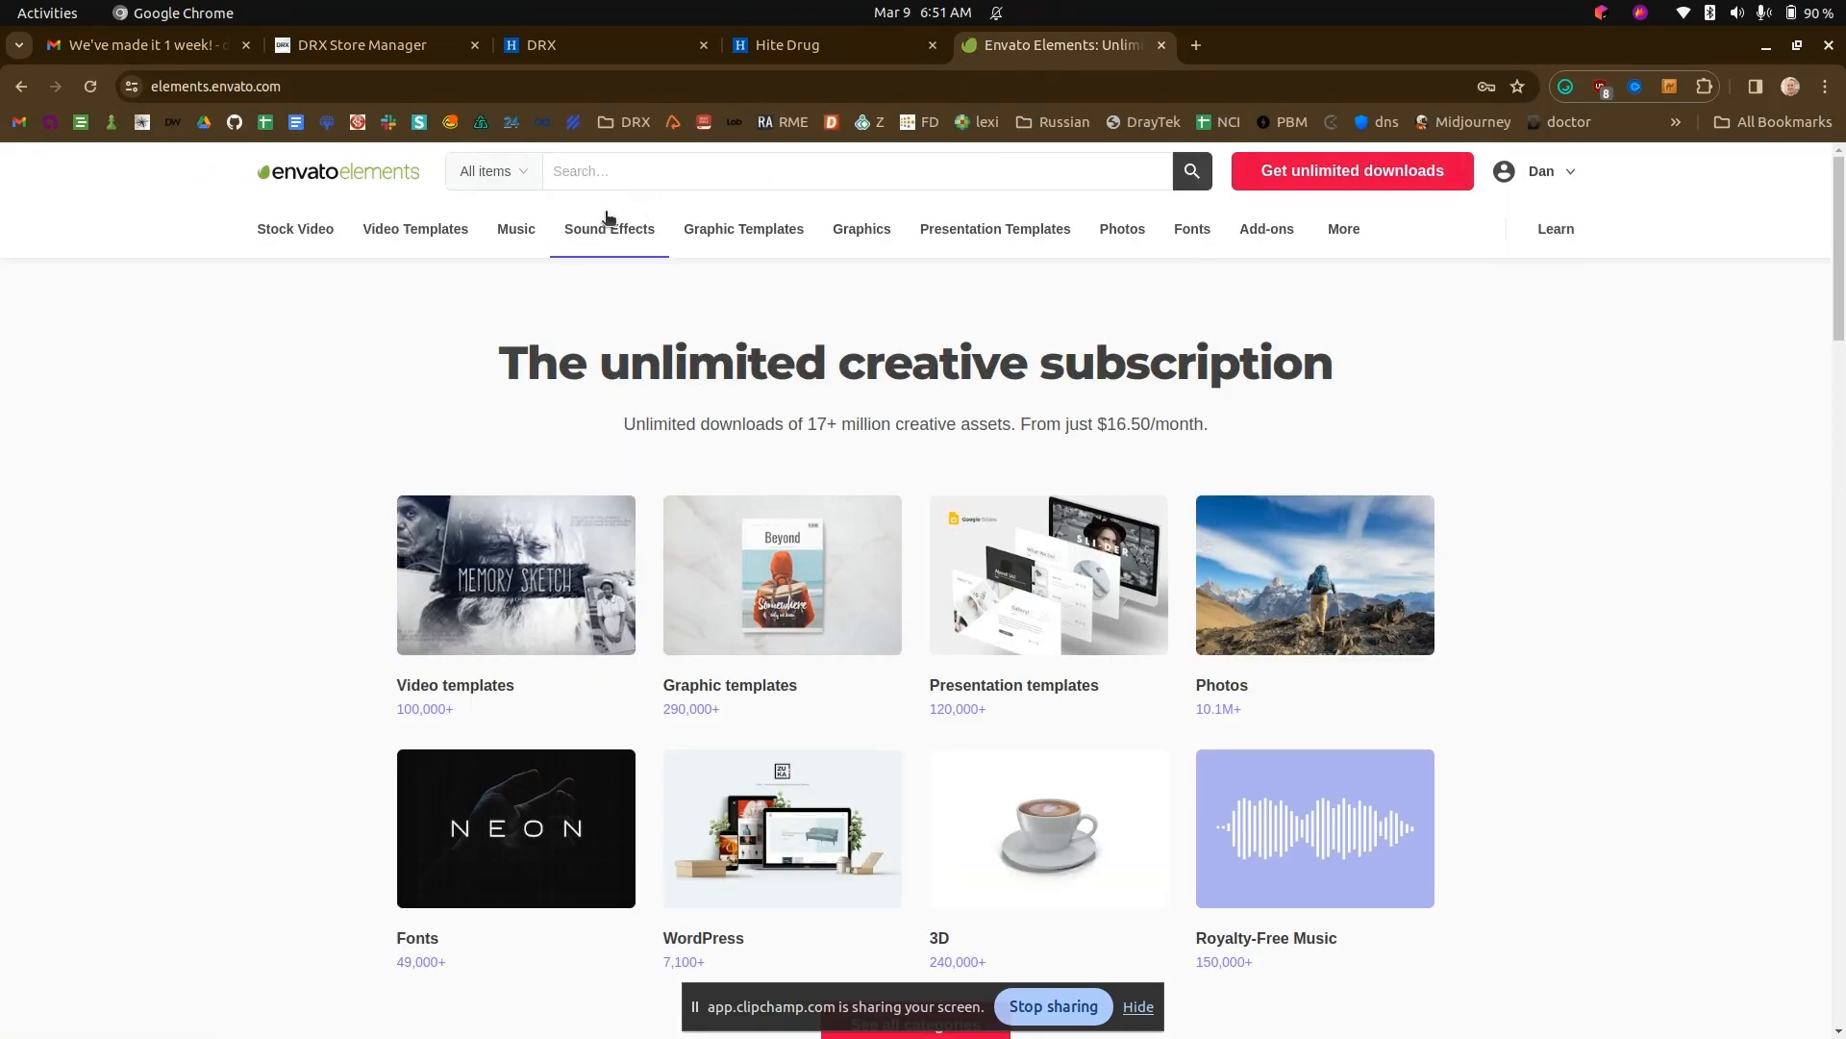
mouse_move(859, 228)
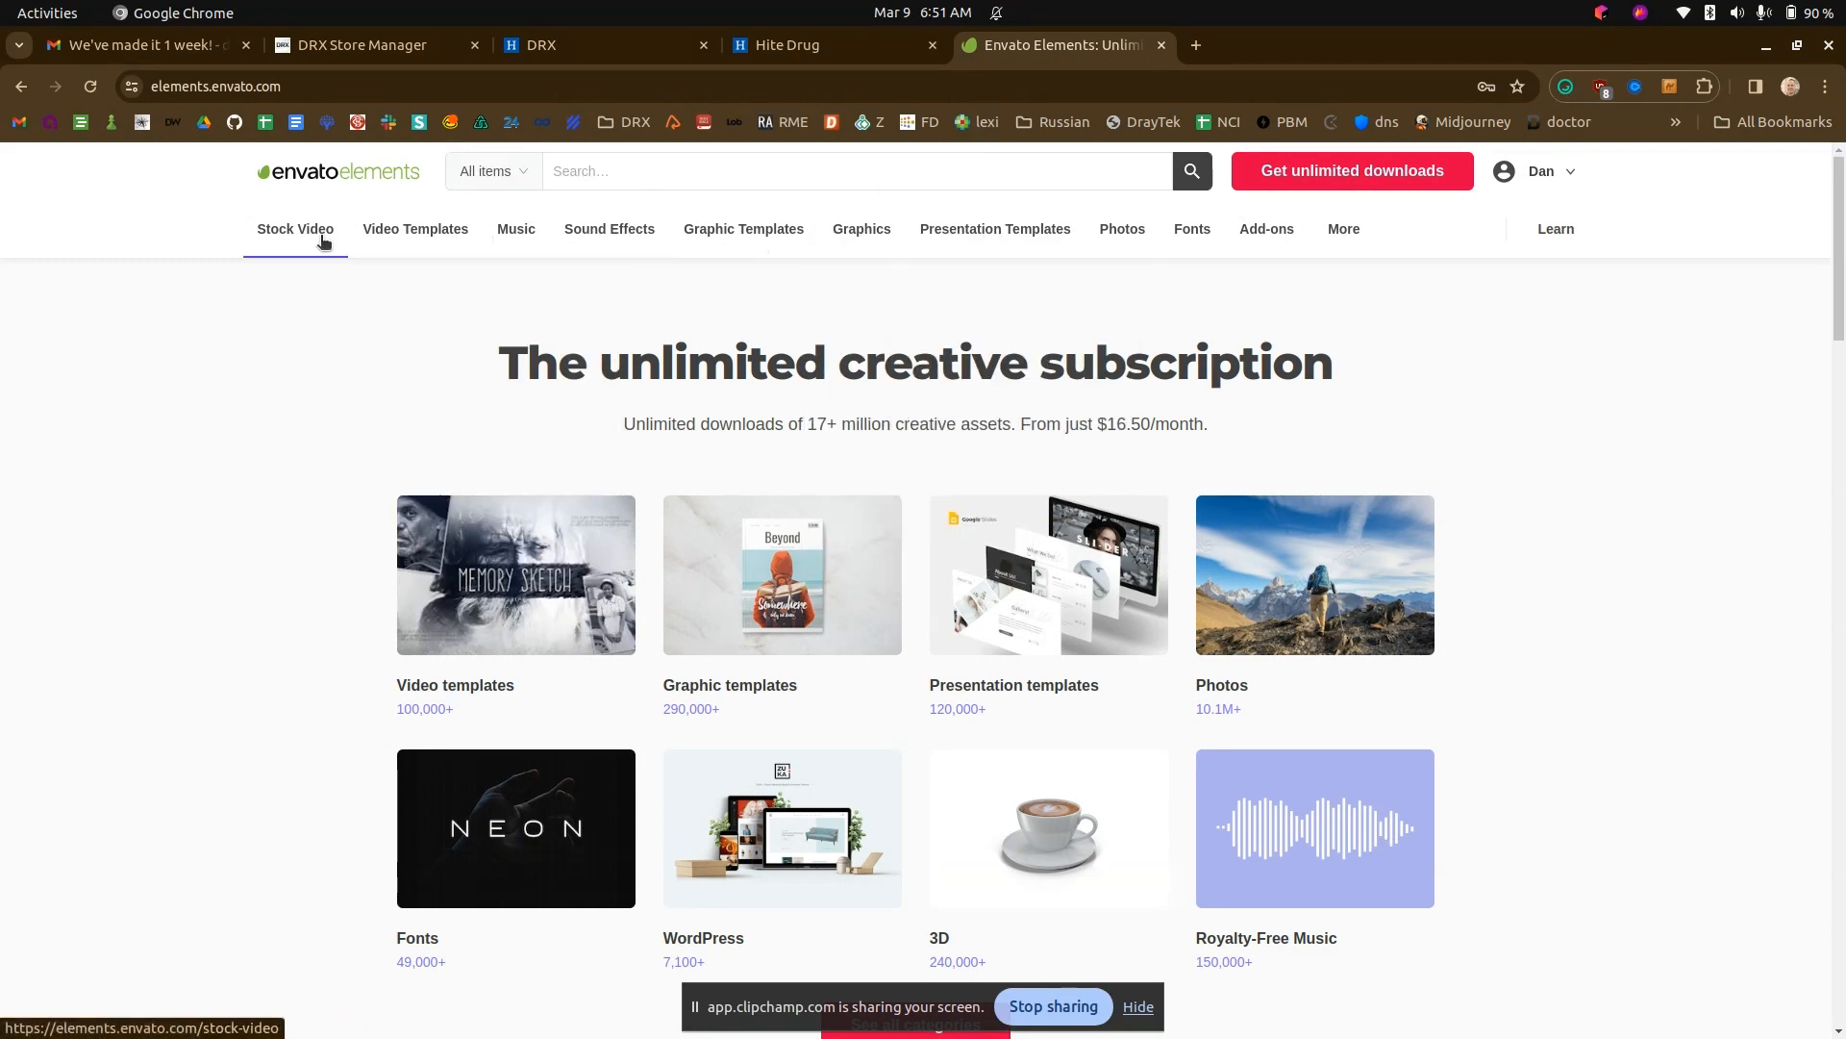
click(1137, 242)
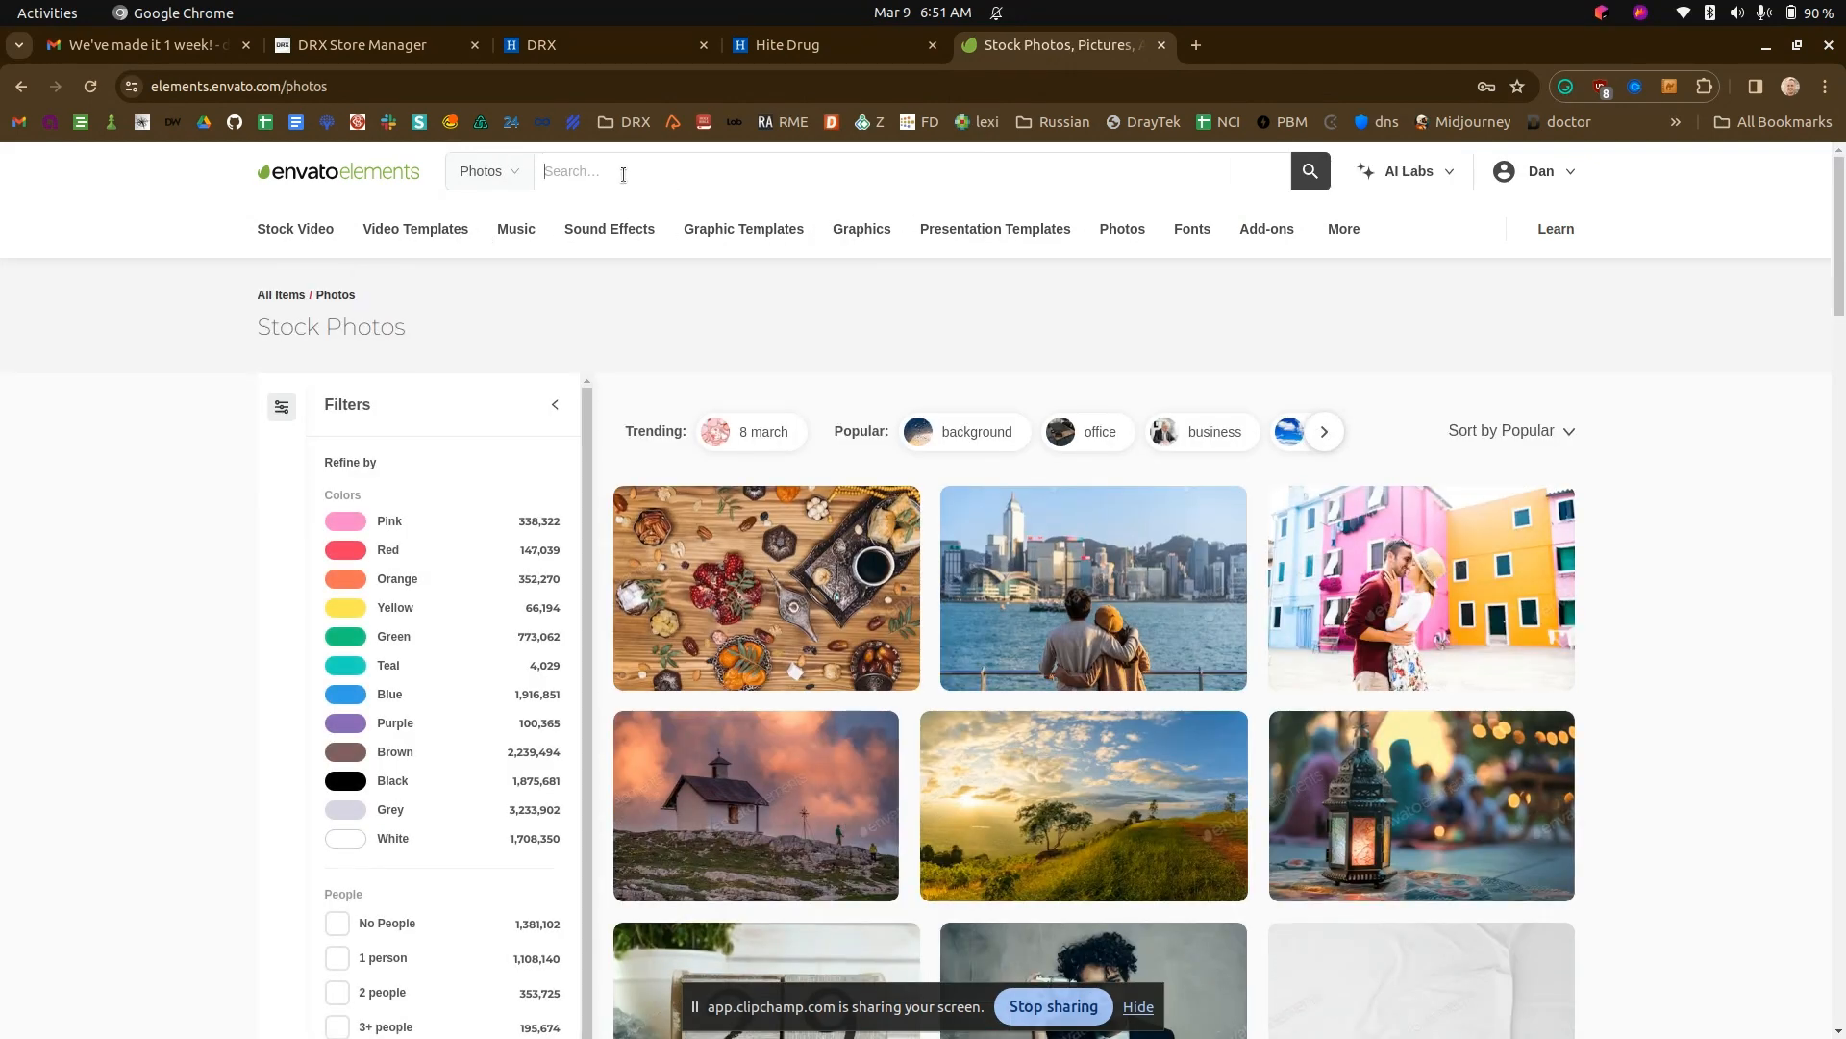
- Search the Envato Elements stock photos for immunizations
click(623, 174)
text(i m)
text(munizations)
key(Return)
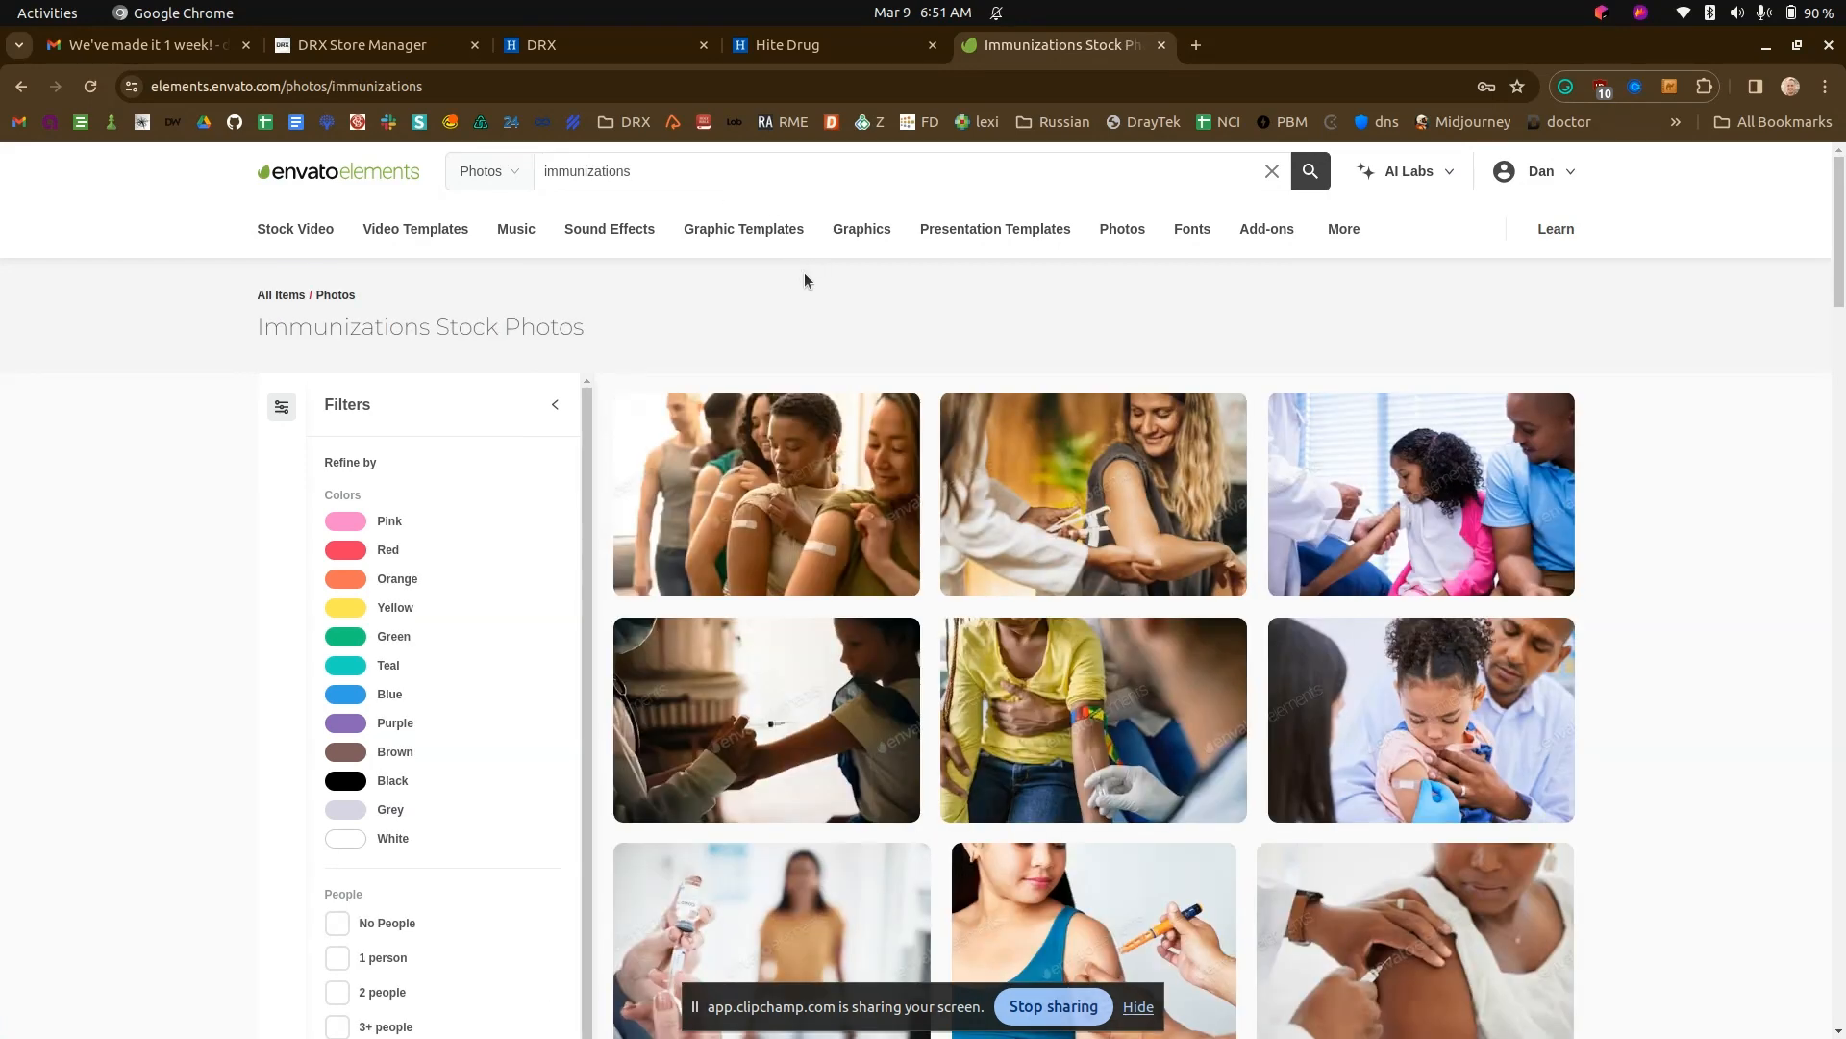
- Choose the photo of the woman in white getting injected in the clinic and download it under the DDD project
scroll(1654, 739, down, 5)
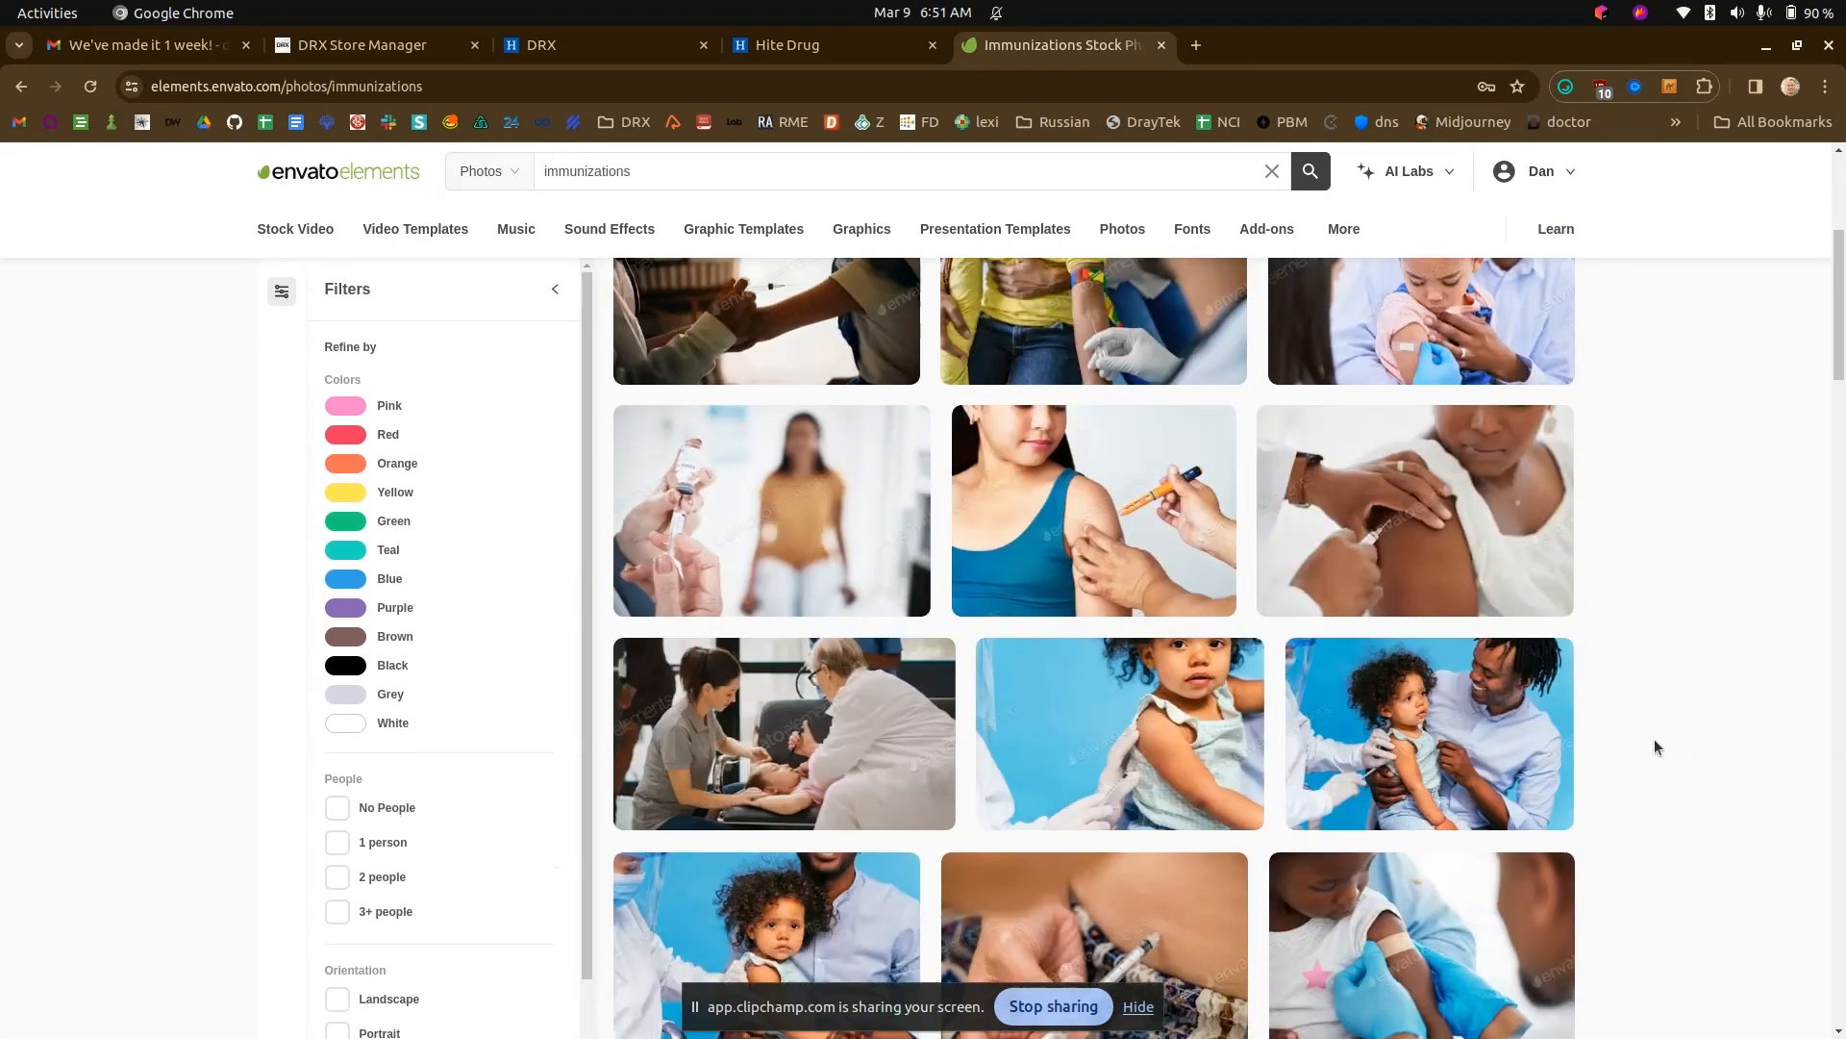
scroll(1654, 746, up, 4)
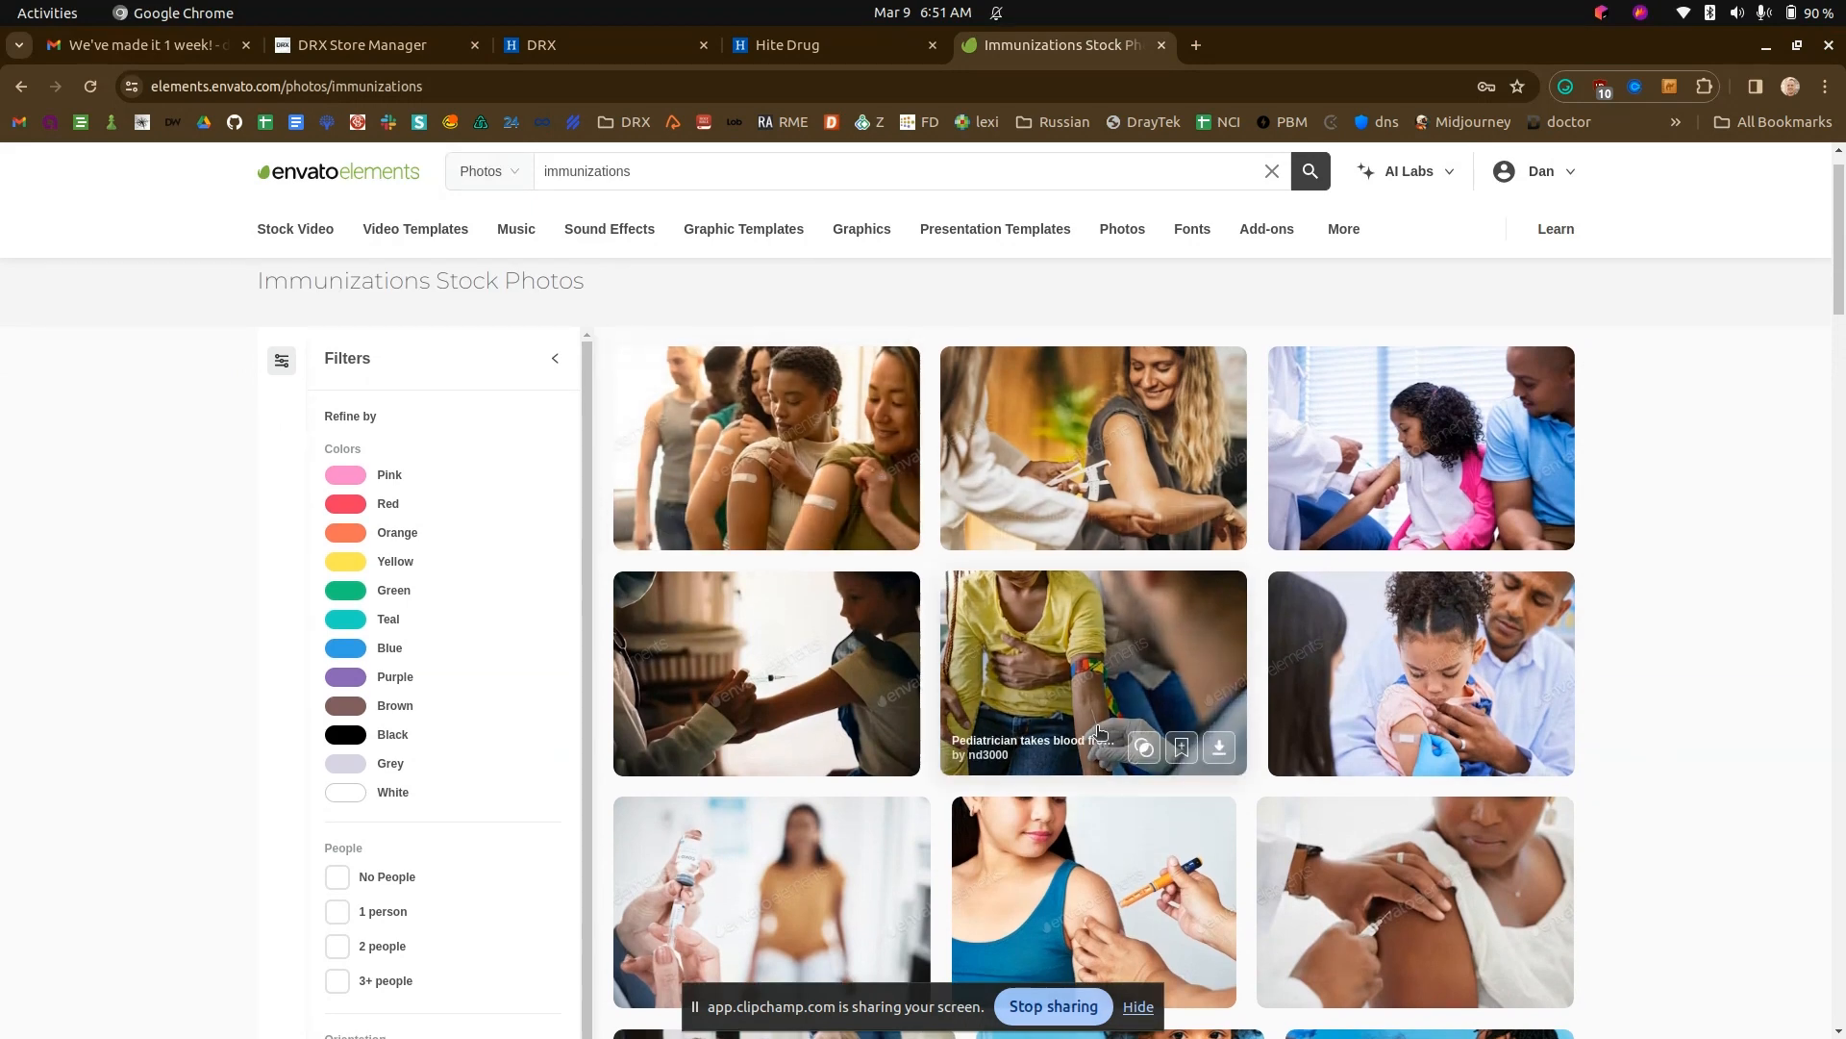
scroll(1635, 679, down, 3)
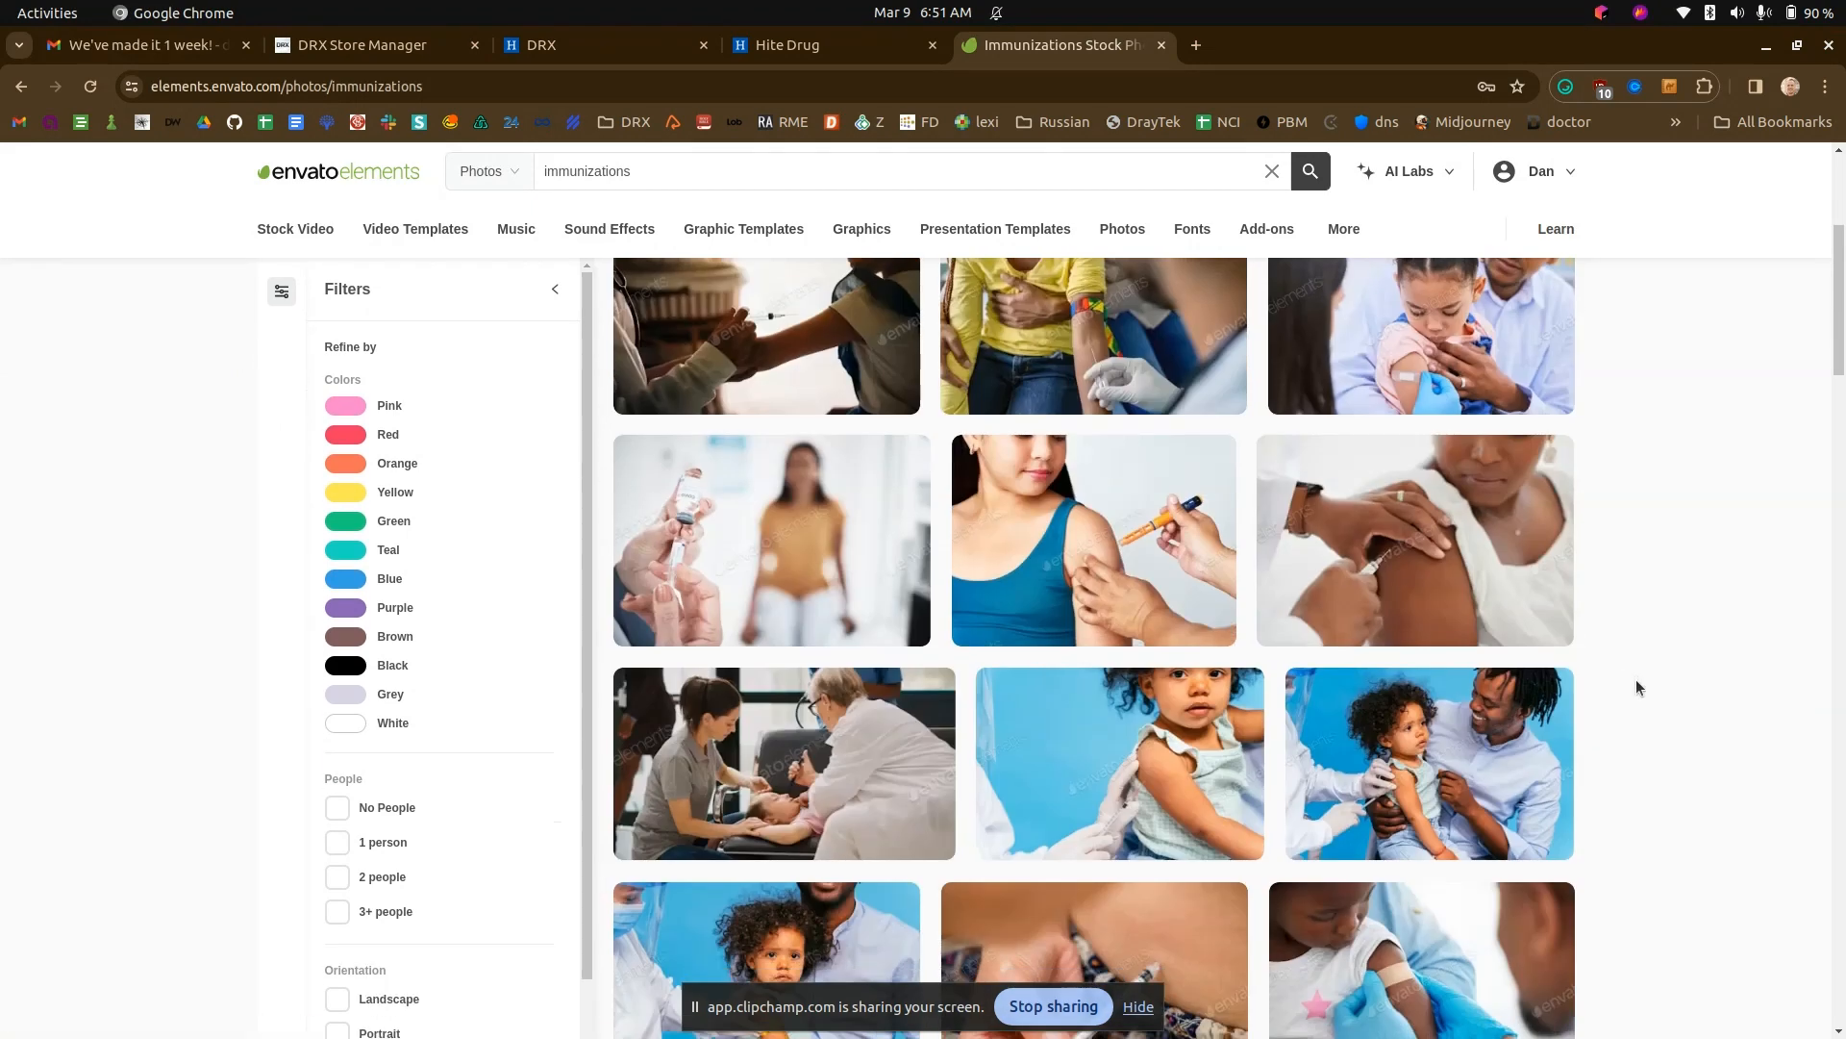
scroll(1533, 675, down, 3)
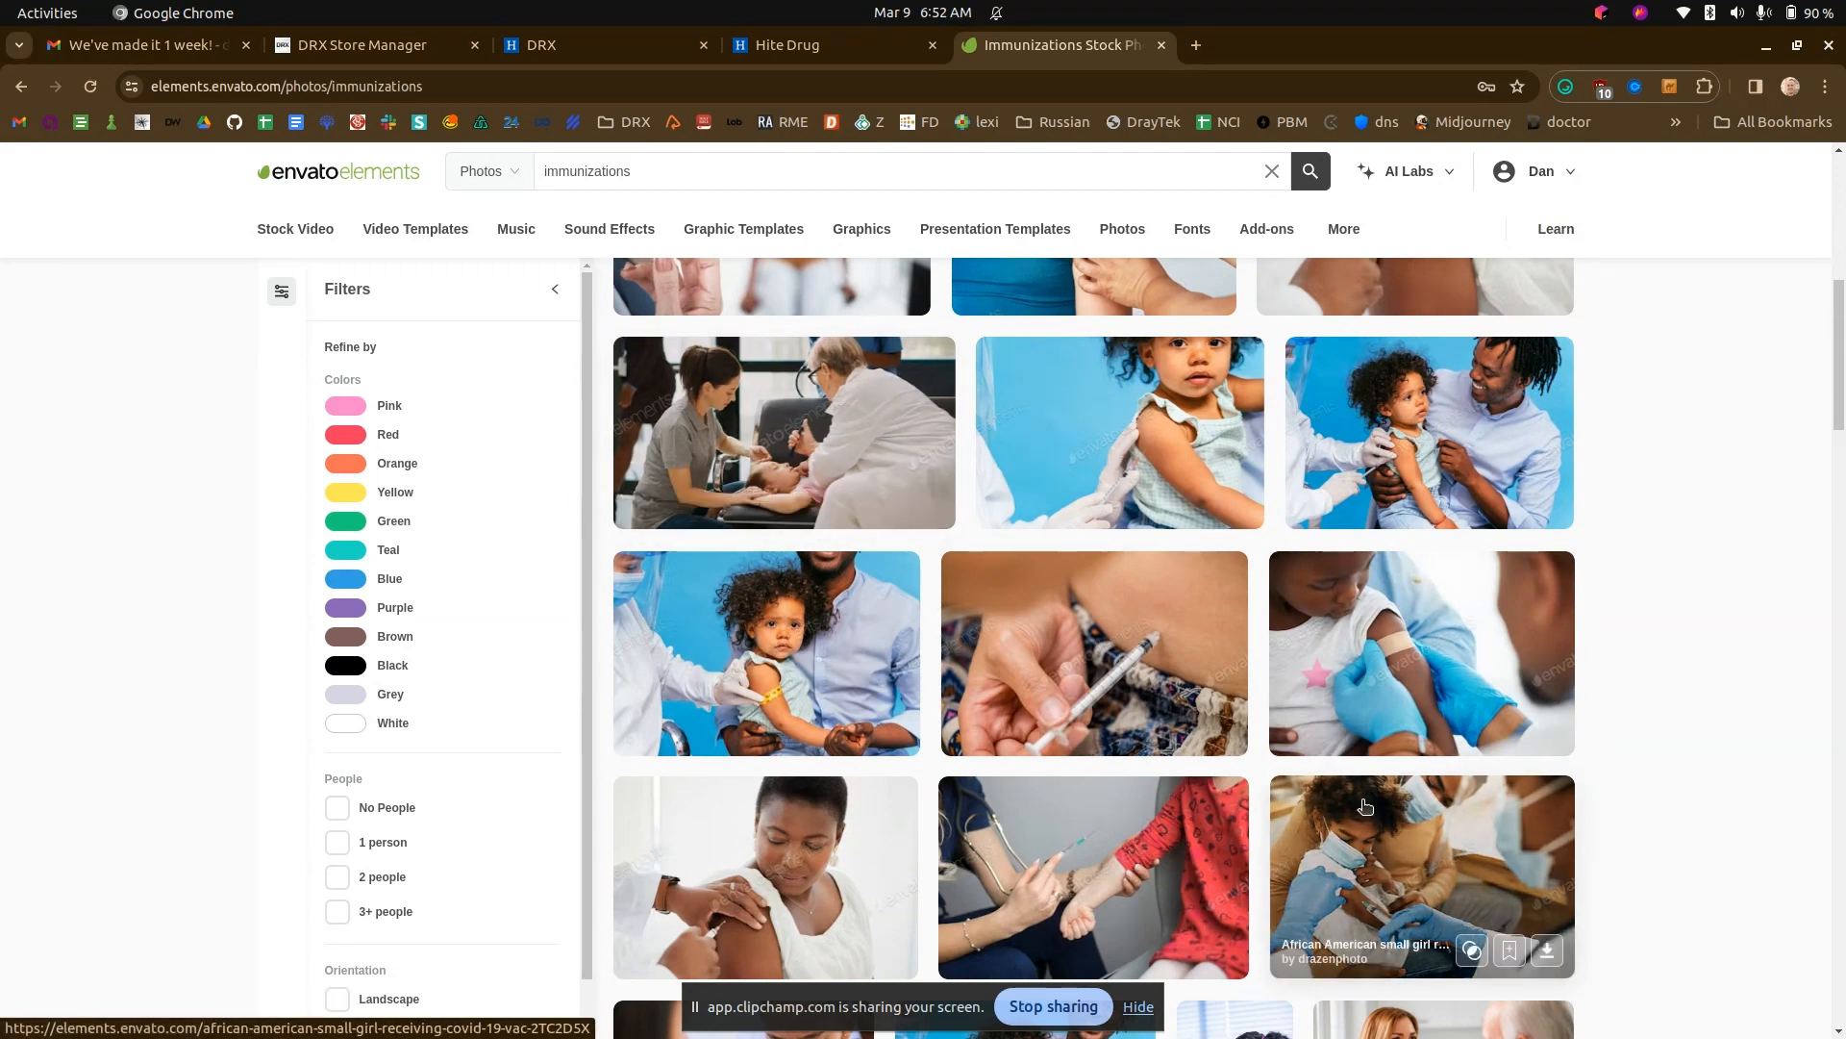
scroll(1365, 806, down, 3)
click(759, 674)
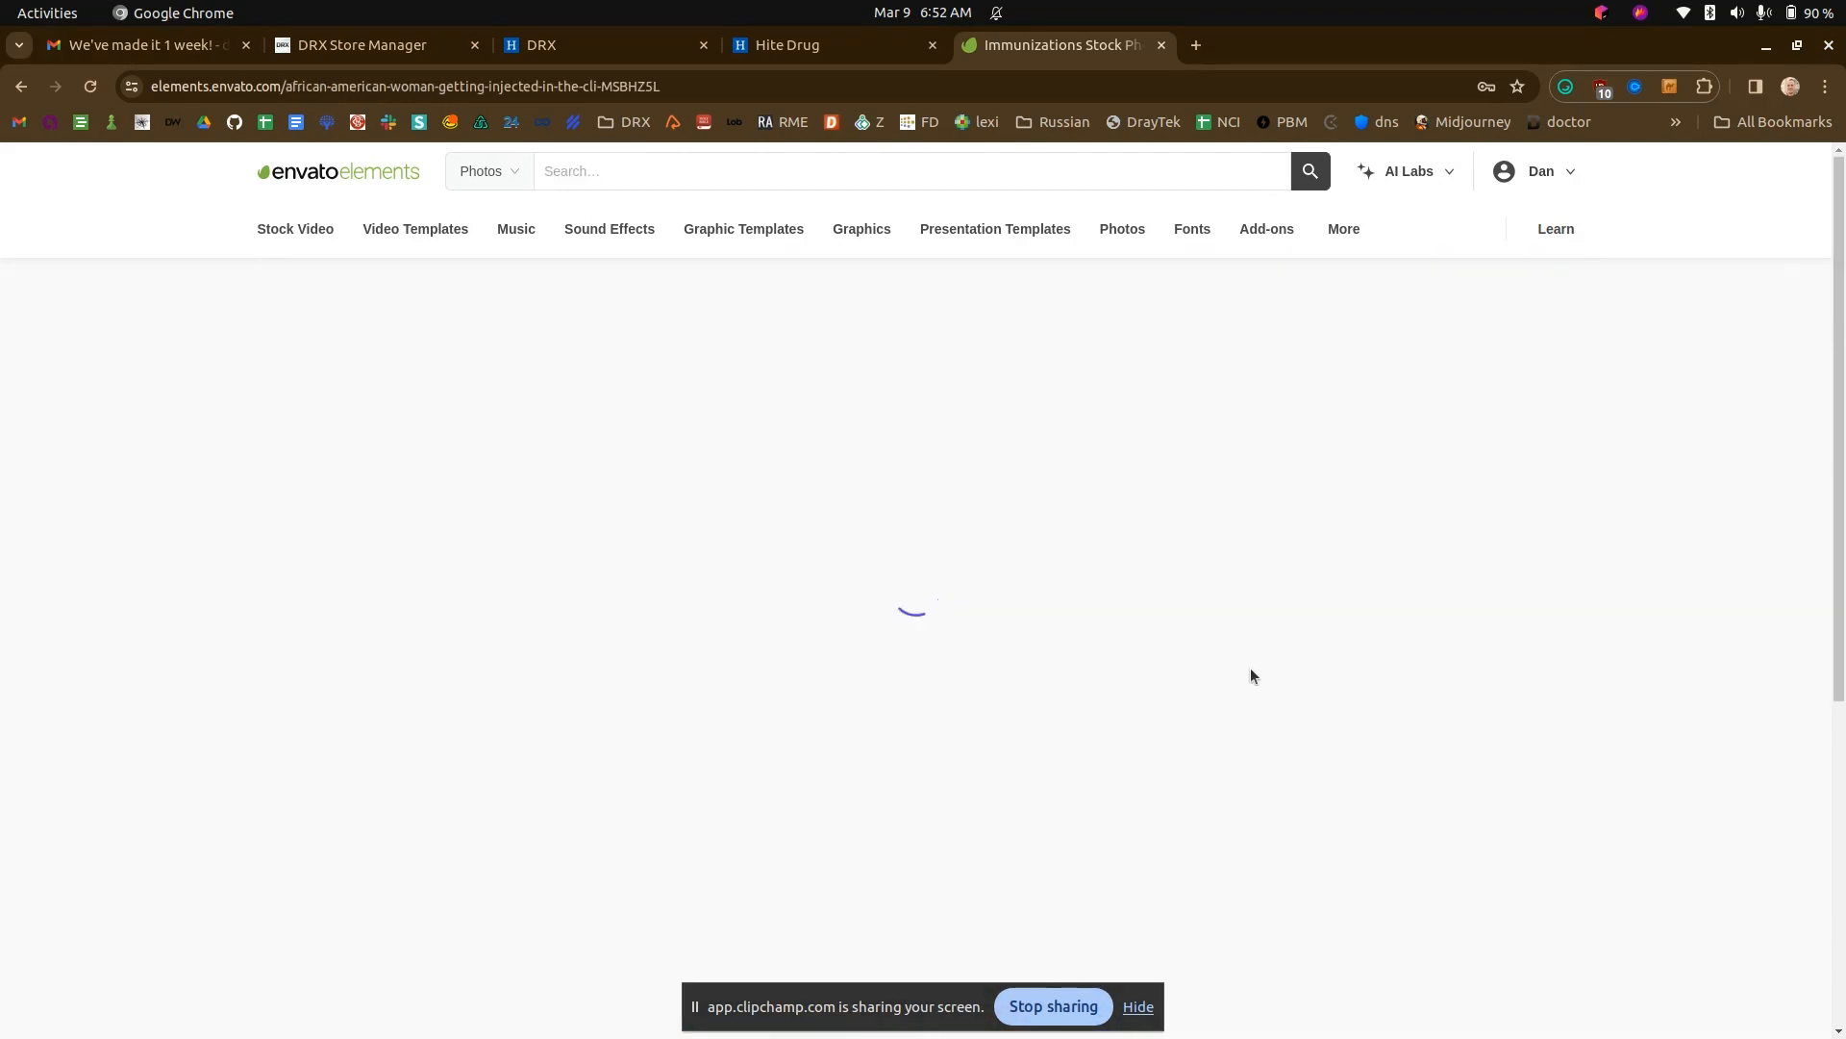
click(1304, 567)
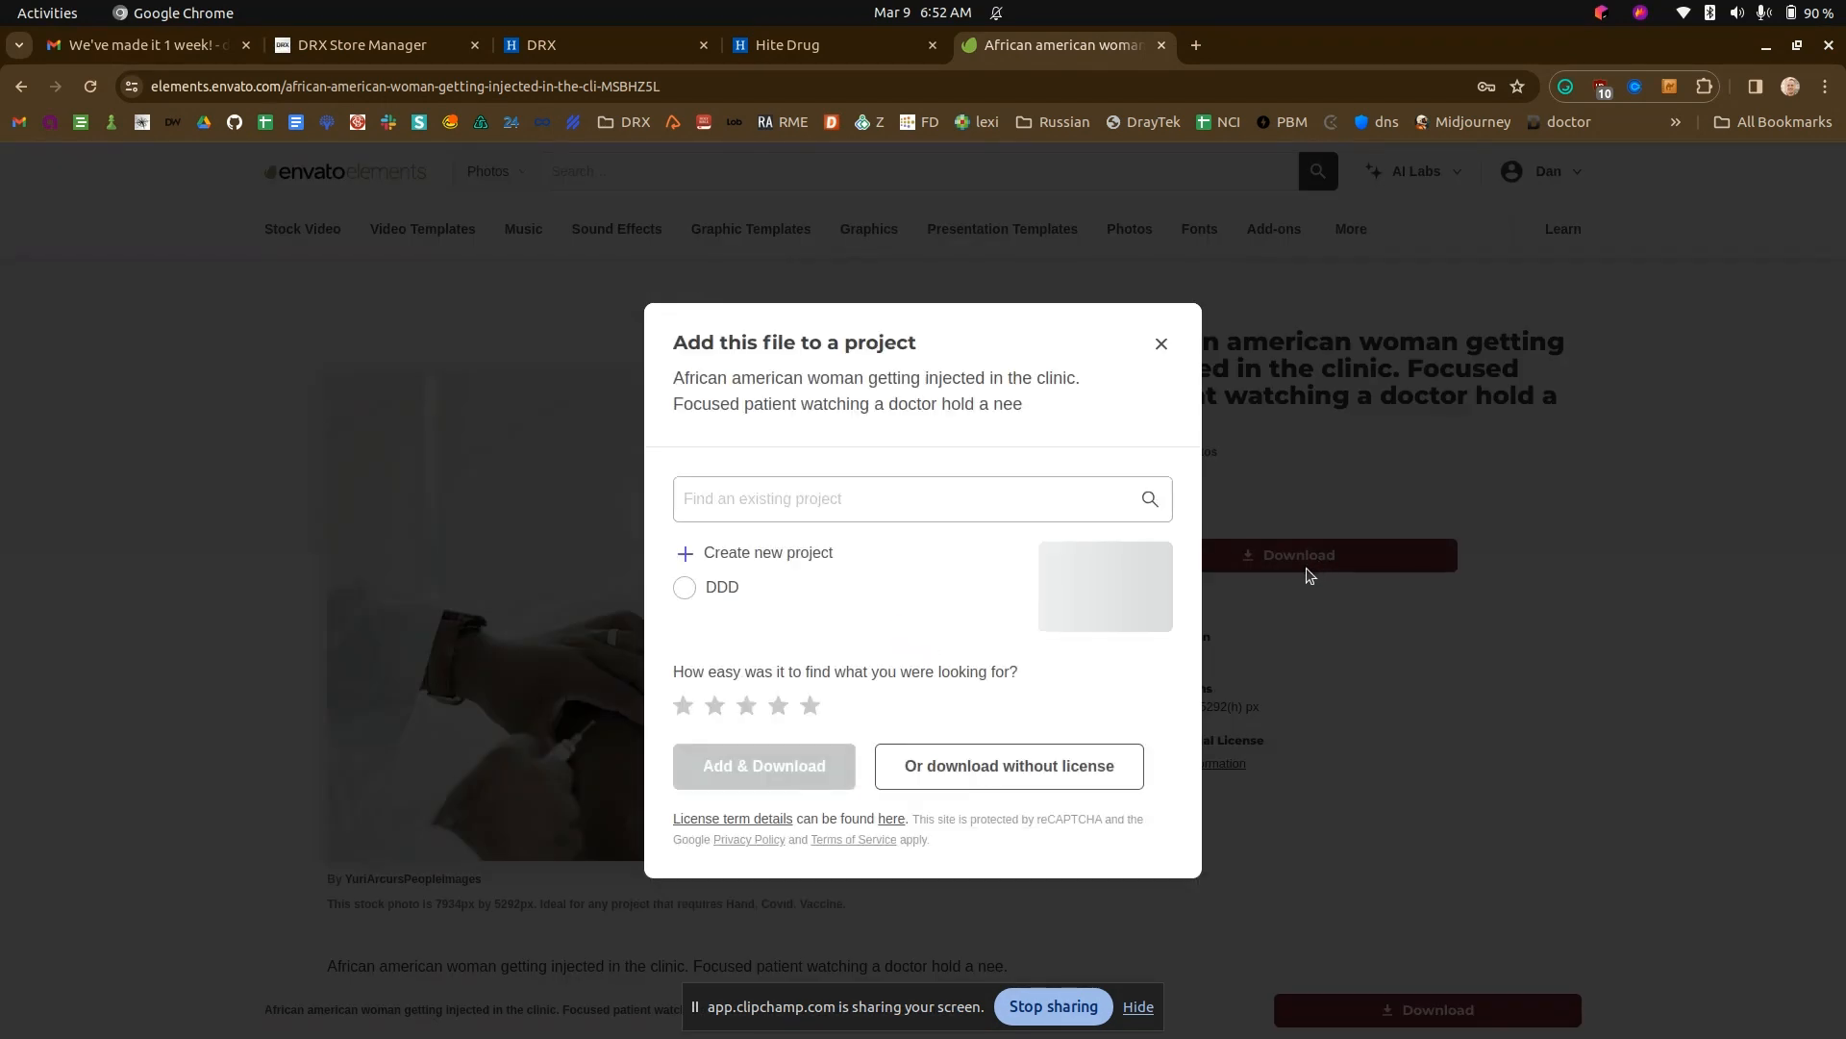
click(681, 587)
click(806, 767)
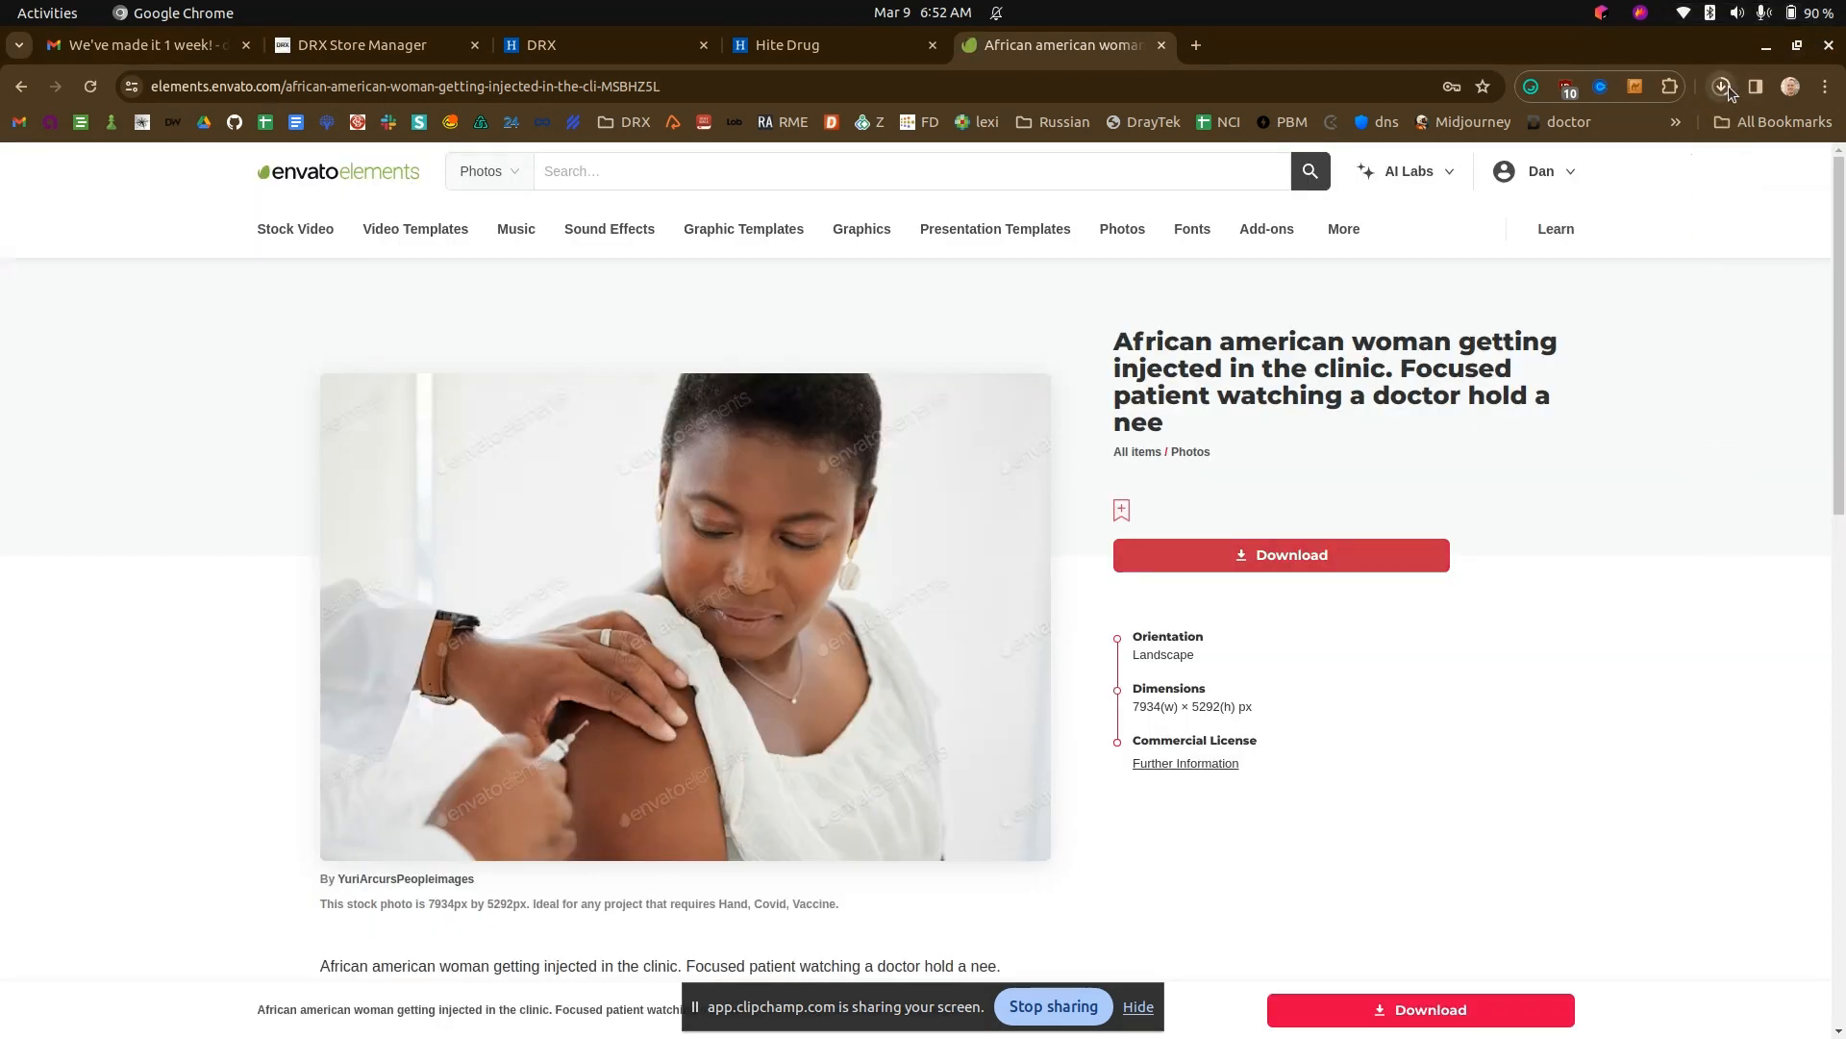
- Open the downloaded photo, capture nearly all of it as a screenshot and save the capture as a PNG in Pictures
click(1721, 87)
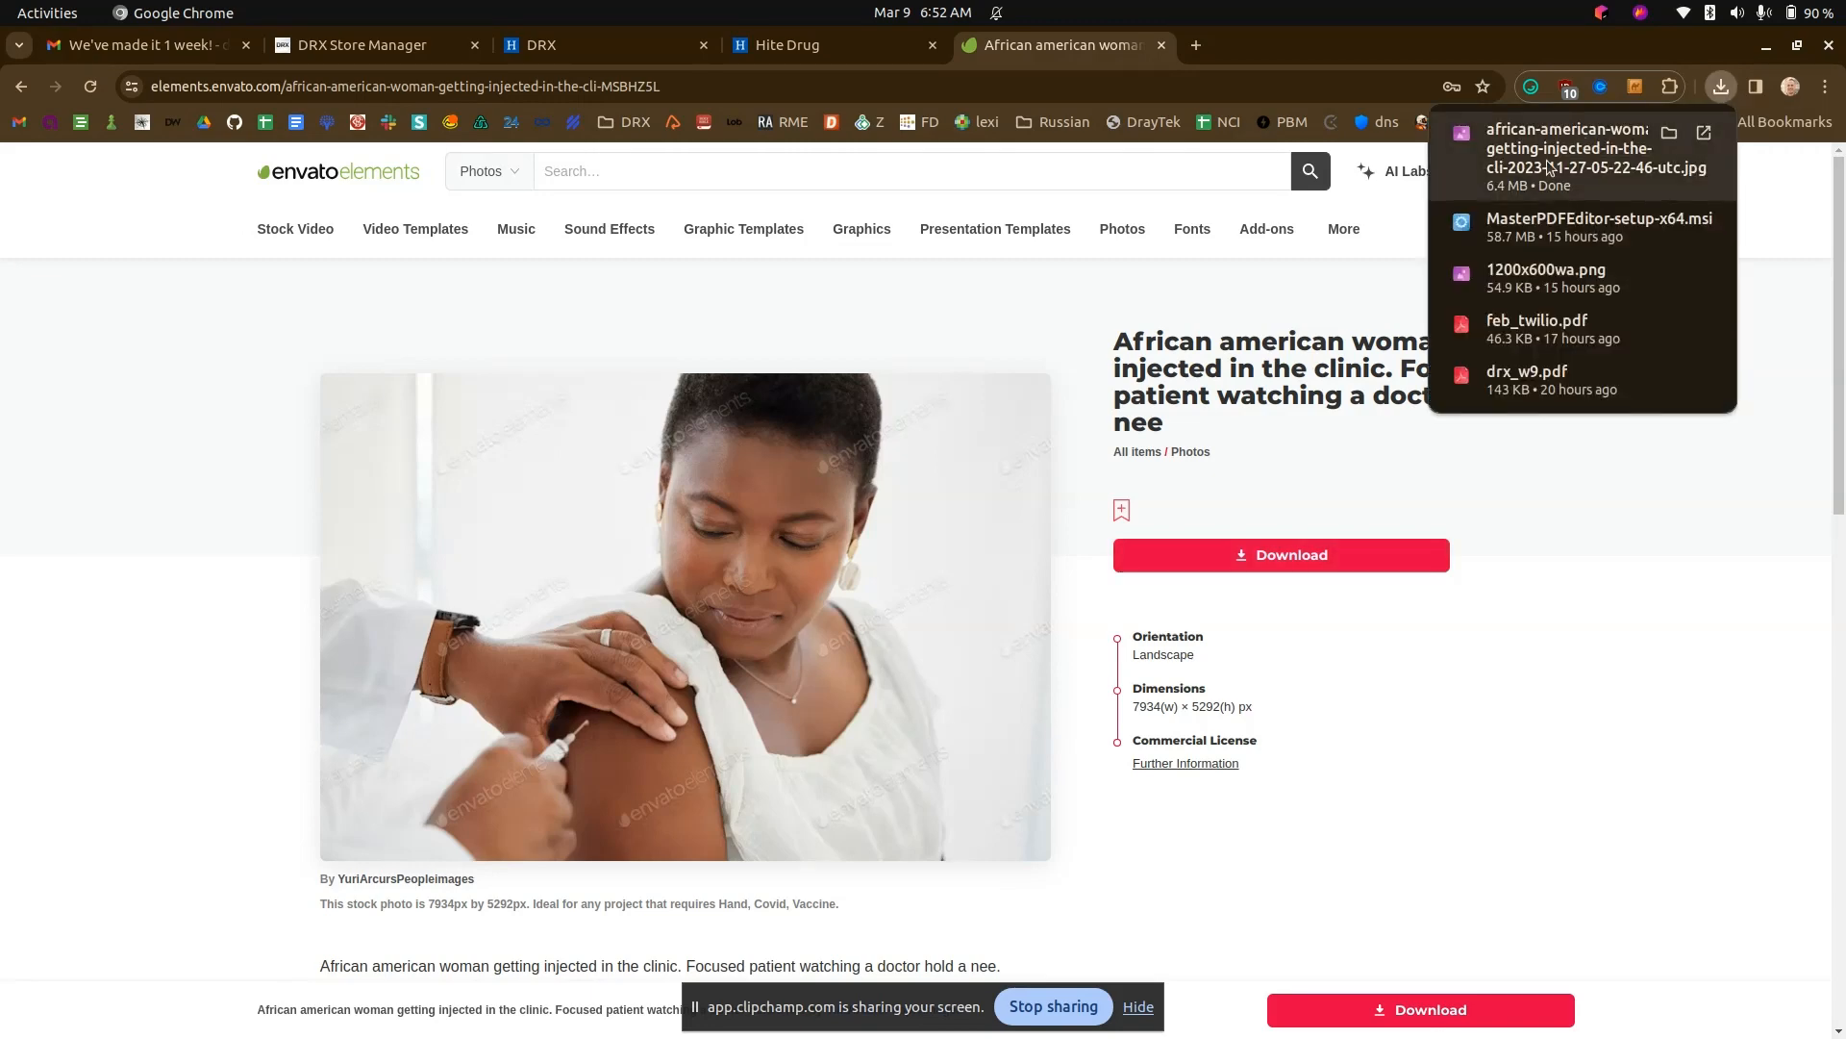
click(1548, 164)
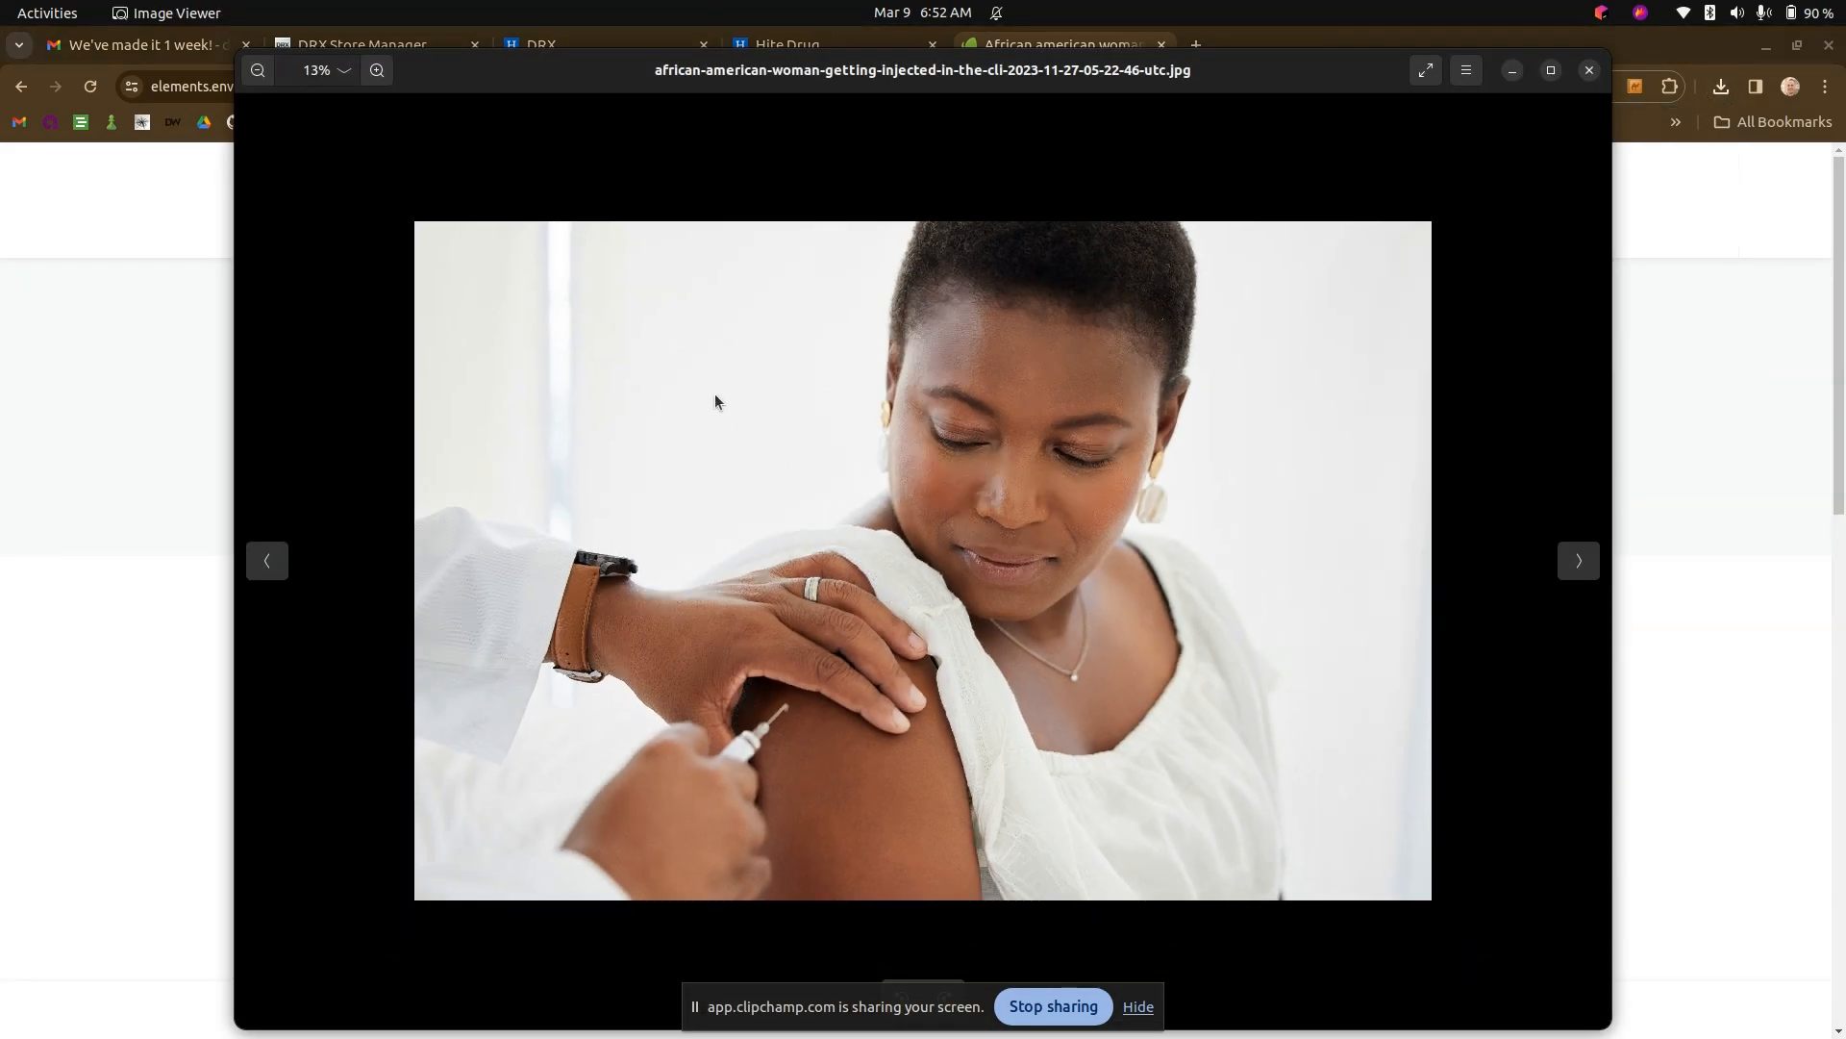
key(Print)
drag(449, 229, 1388, 897)
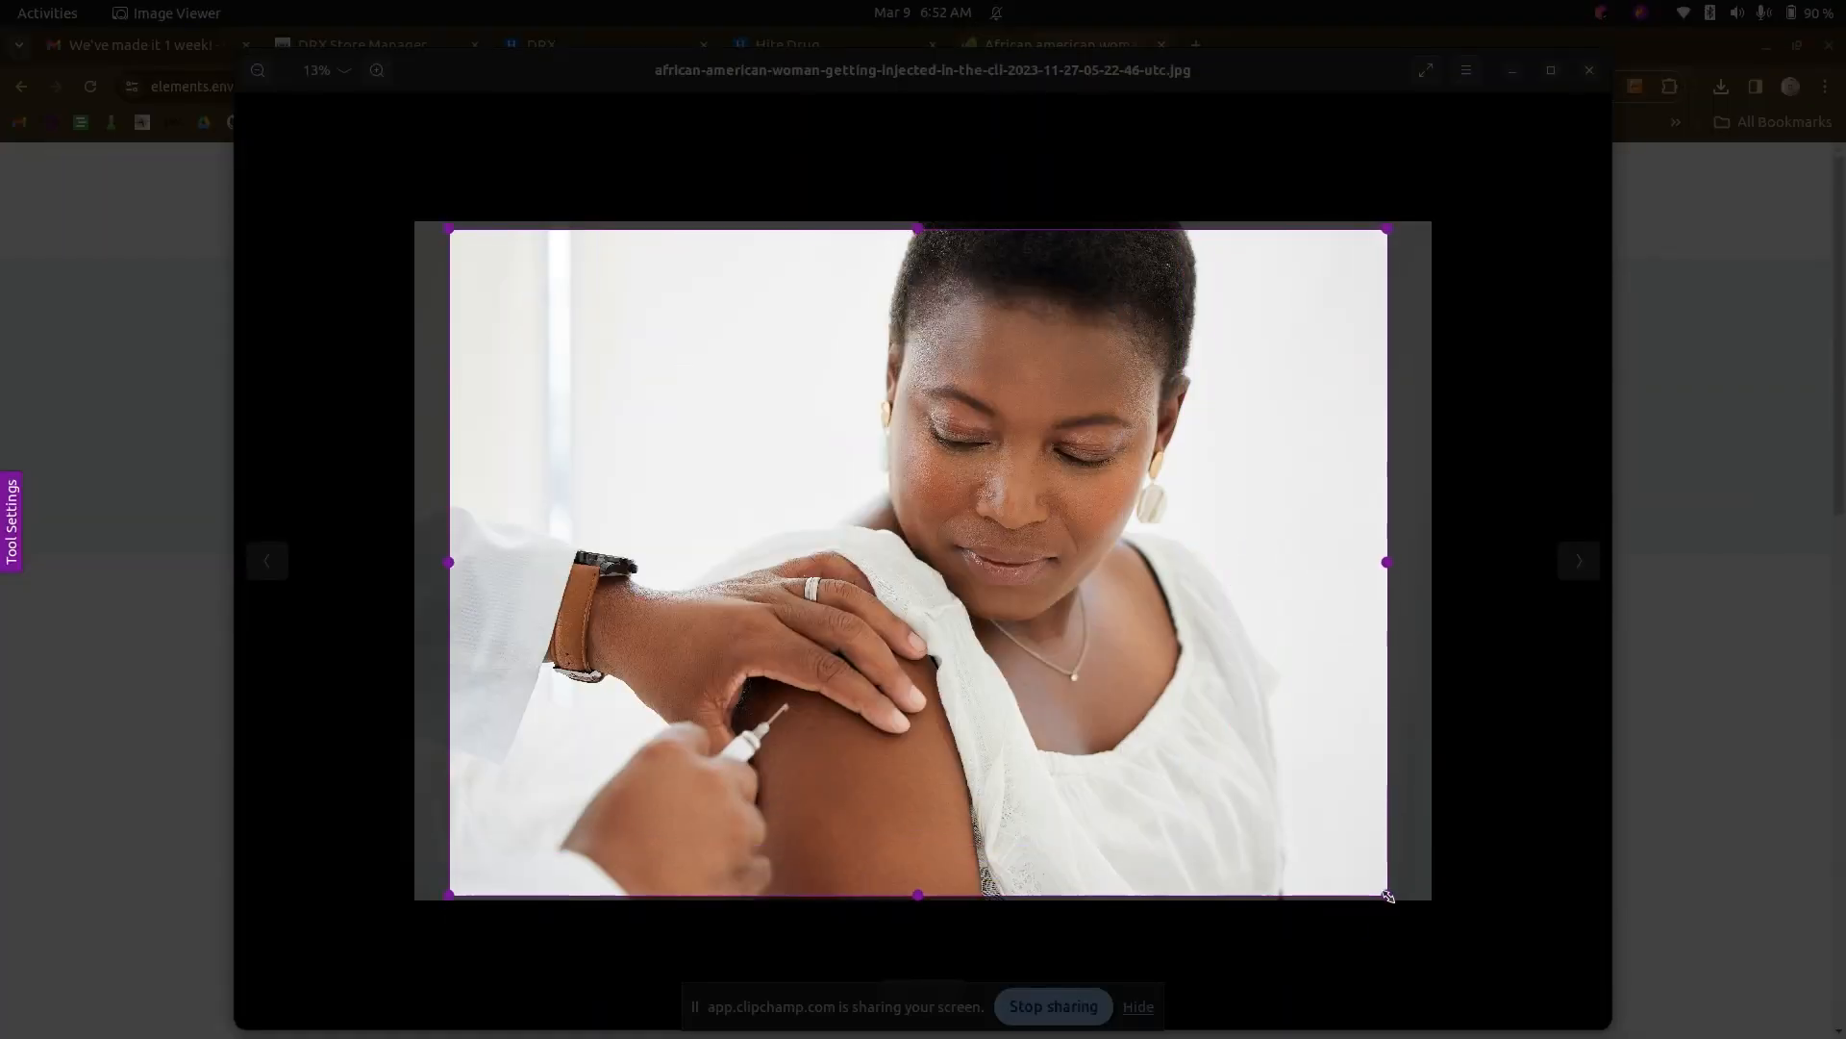
click(1188, 923)
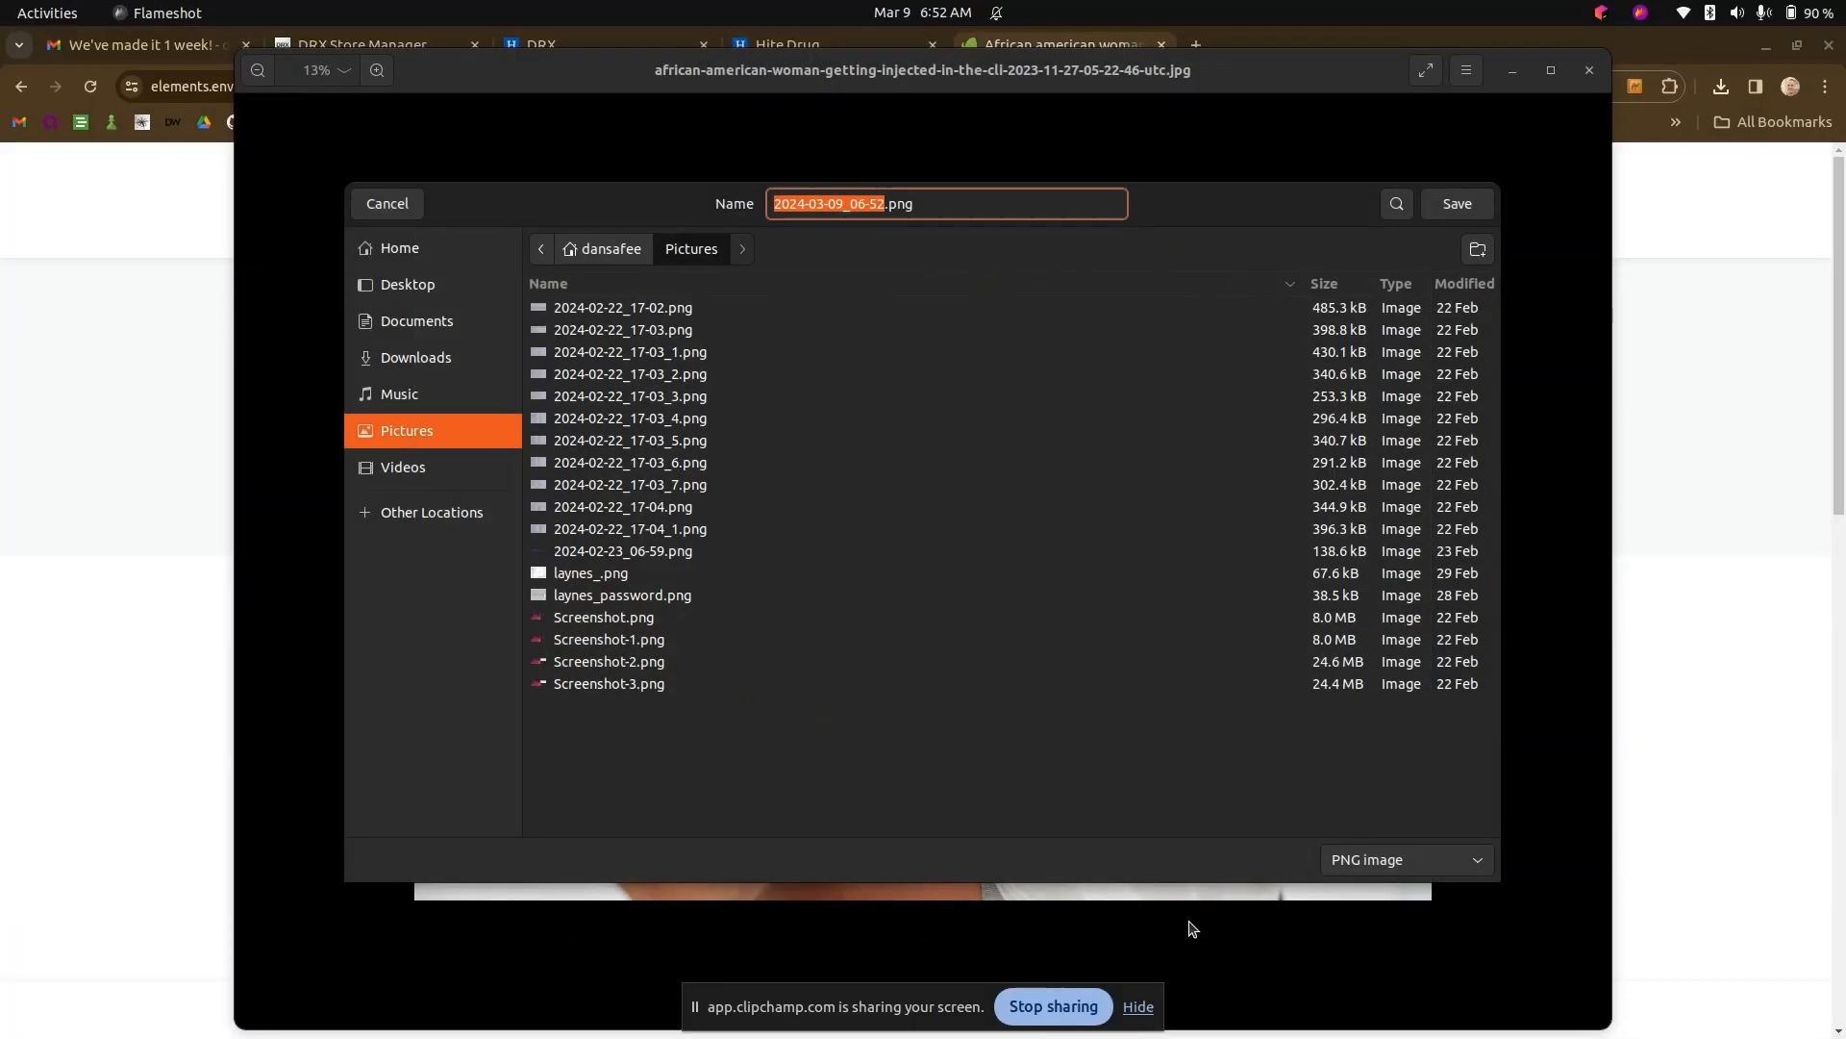
text(asdfasdf)
key(Return)
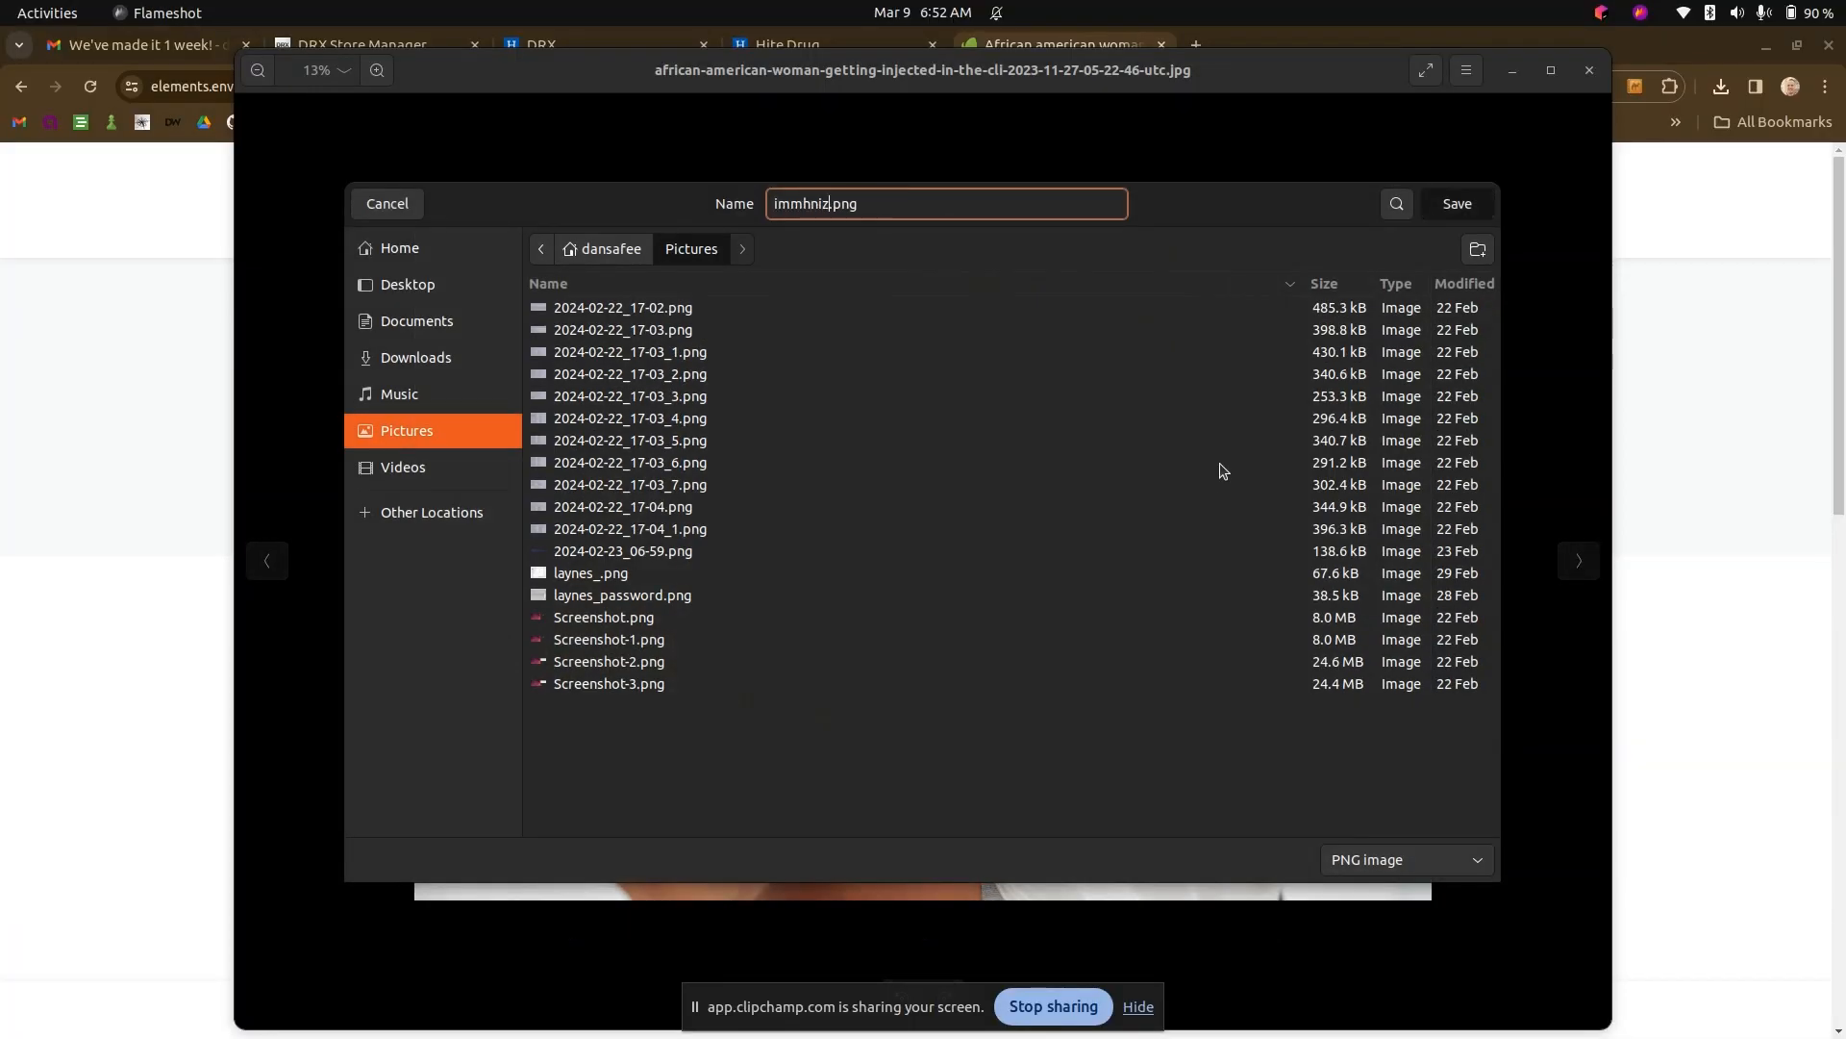
- Return to the Immunizations post in DRX and insert the downloaded injection photo below the body text
click(865, 33)
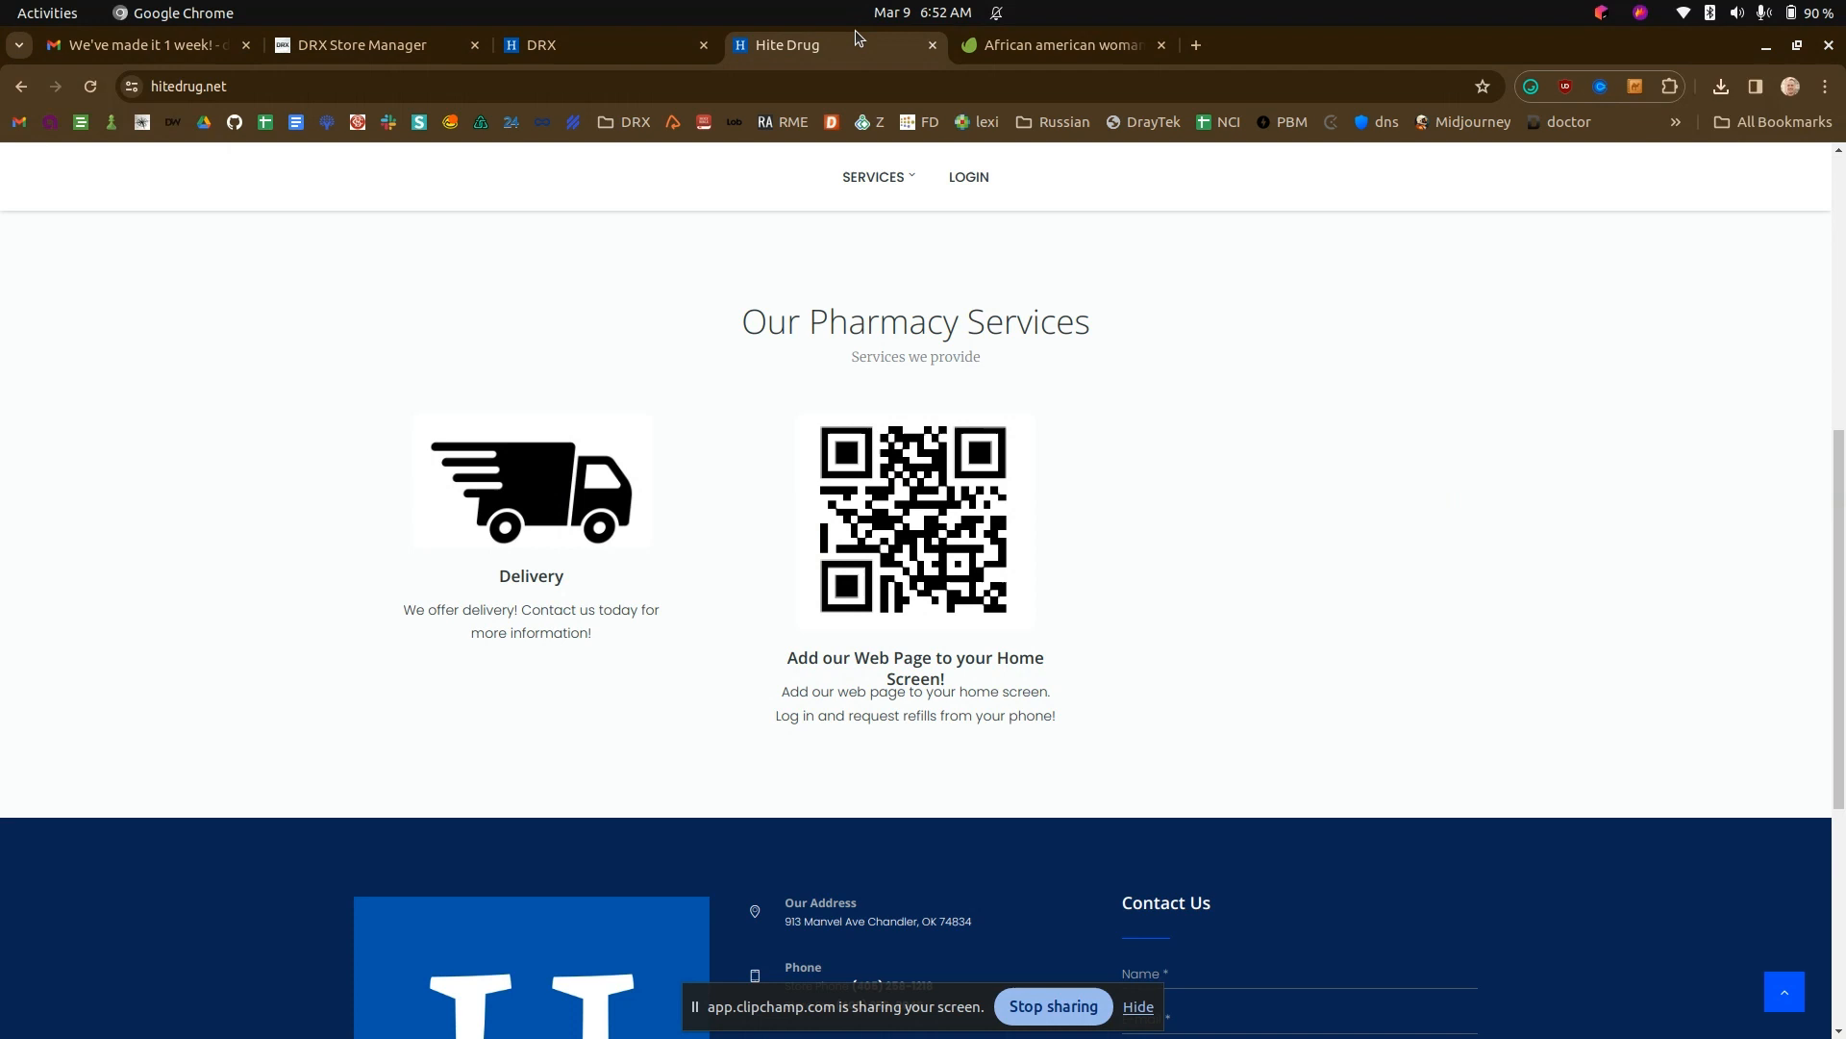
click(631, 47)
click(589, 437)
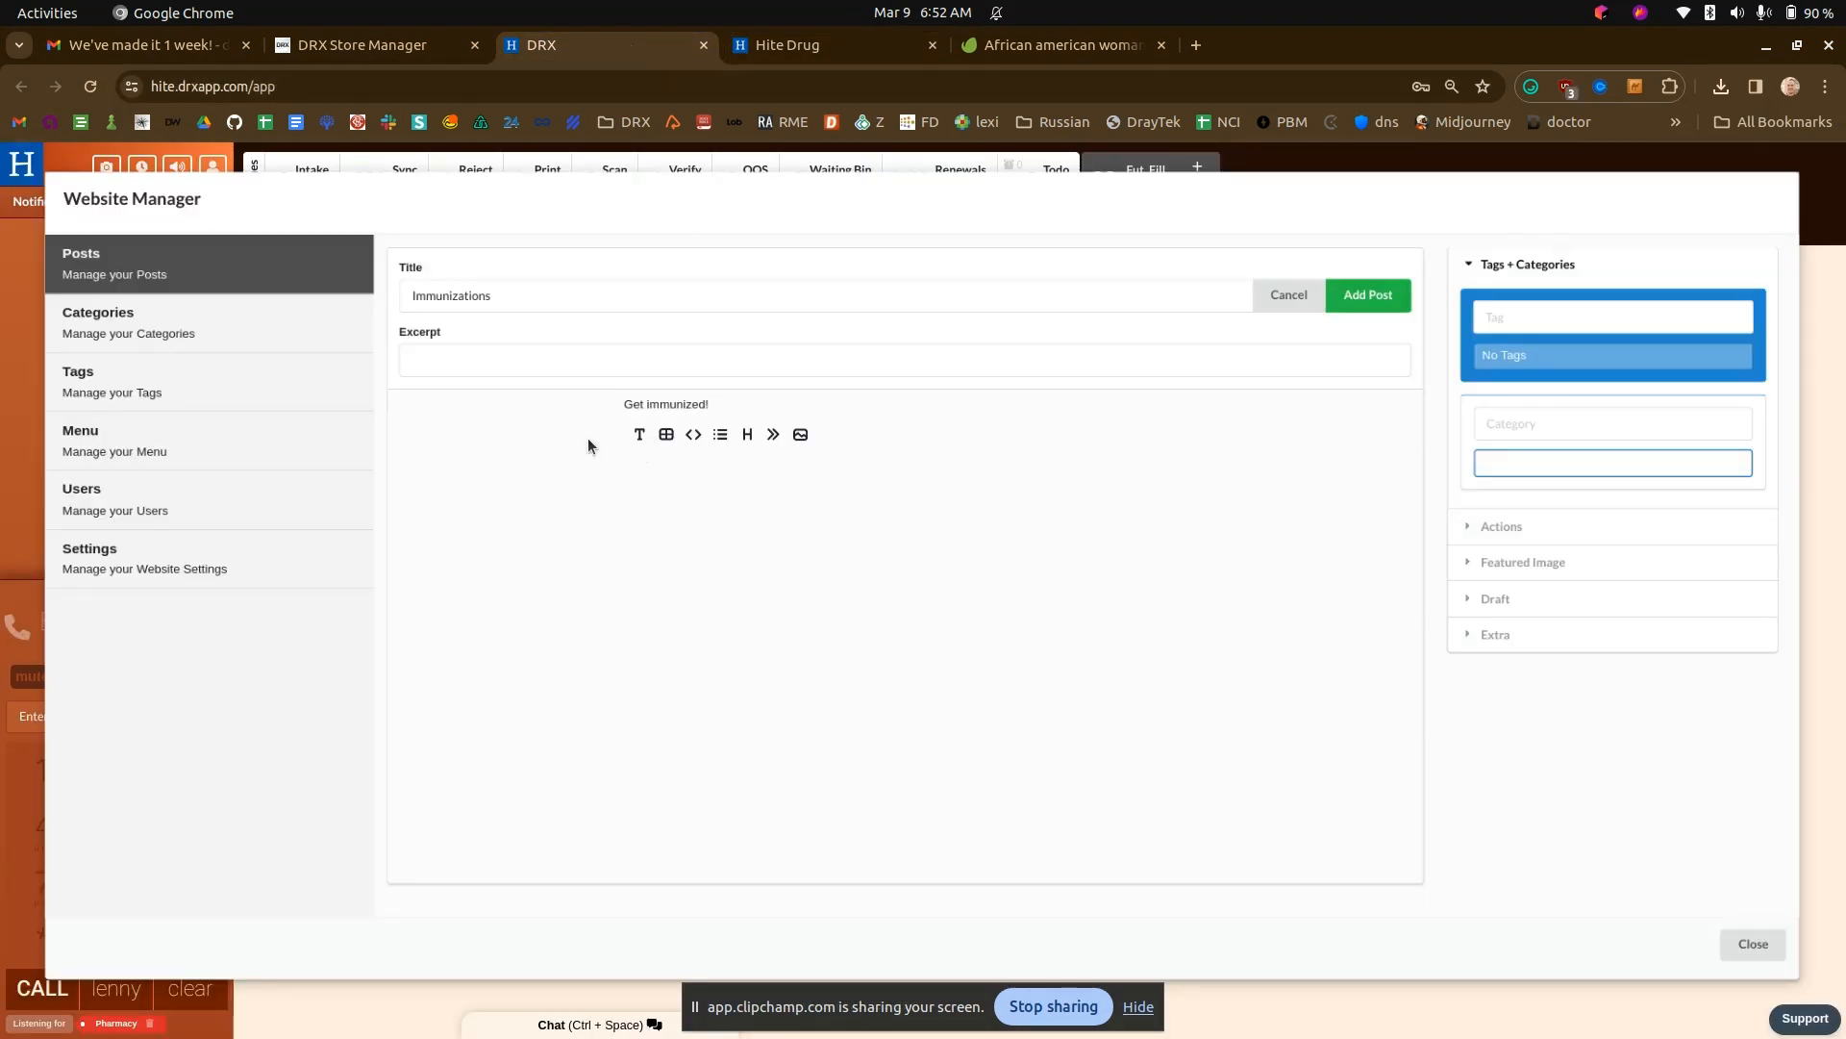
click(801, 435)
double_click(808, 437)
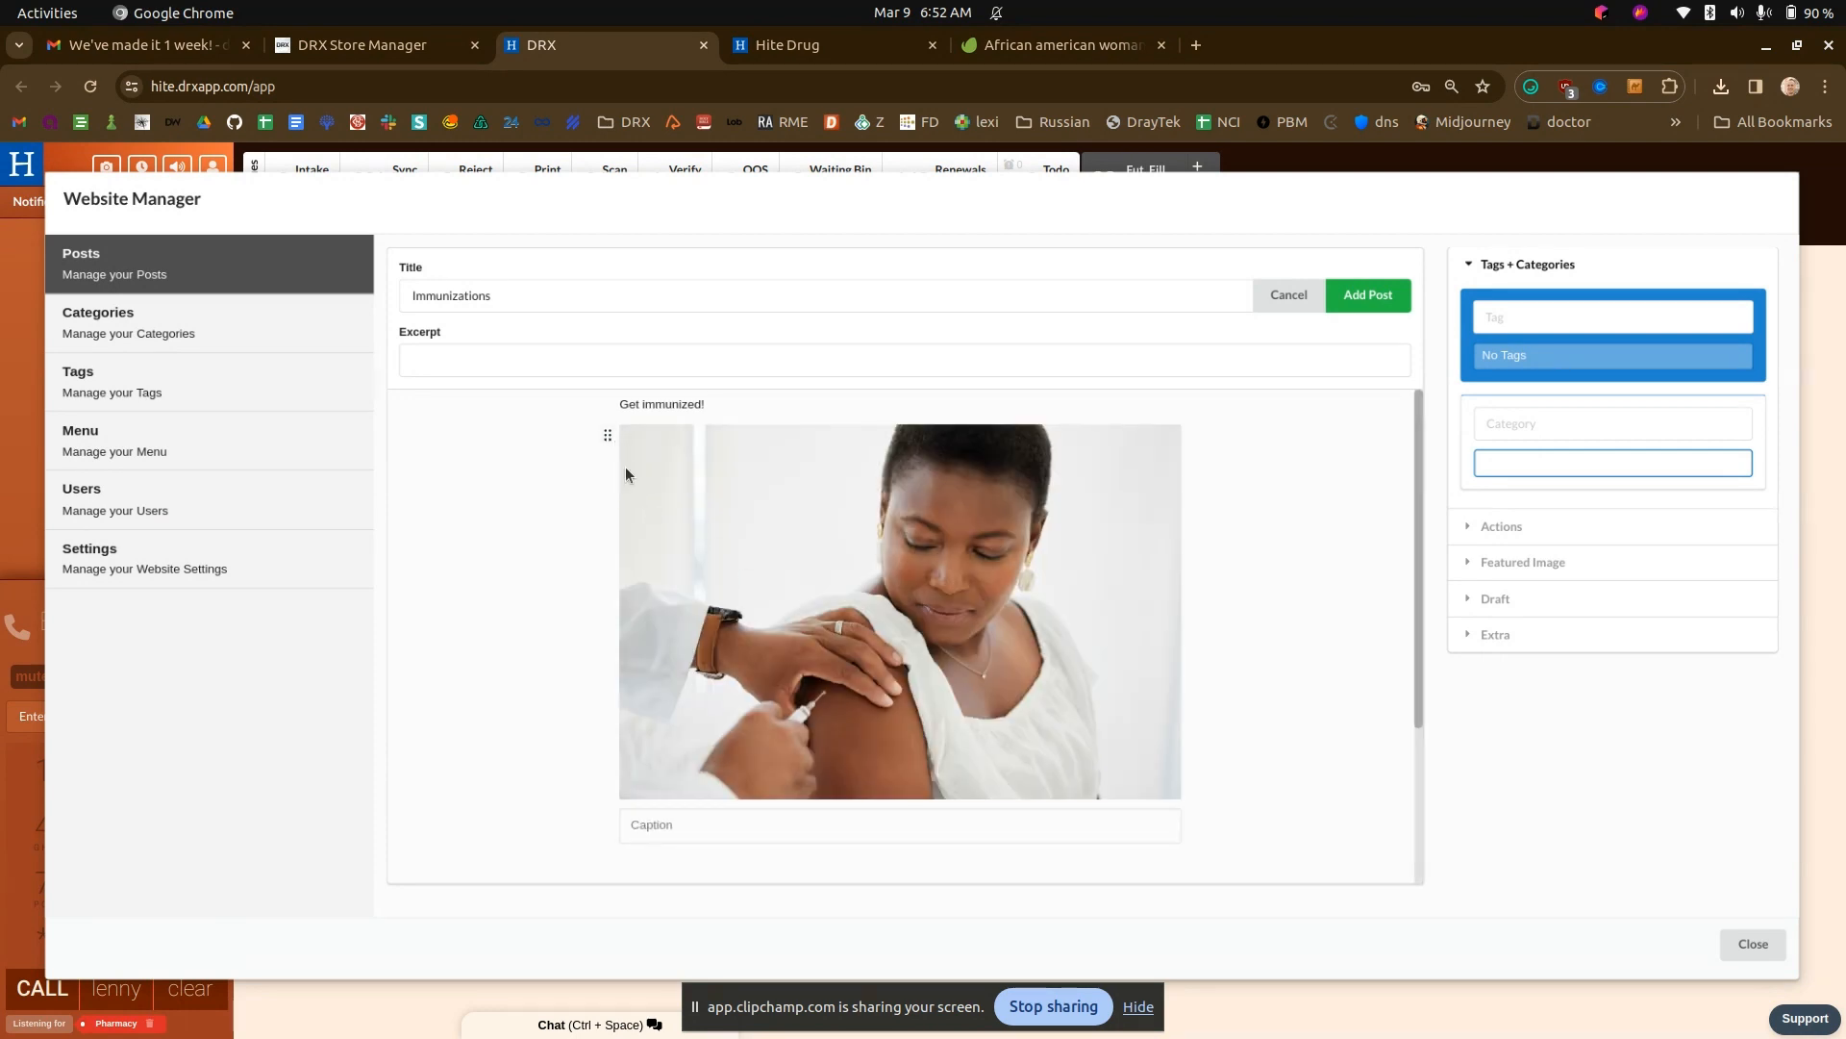
- Delete the image block from the Immunizations post
click(607, 435)
click(572, 501)
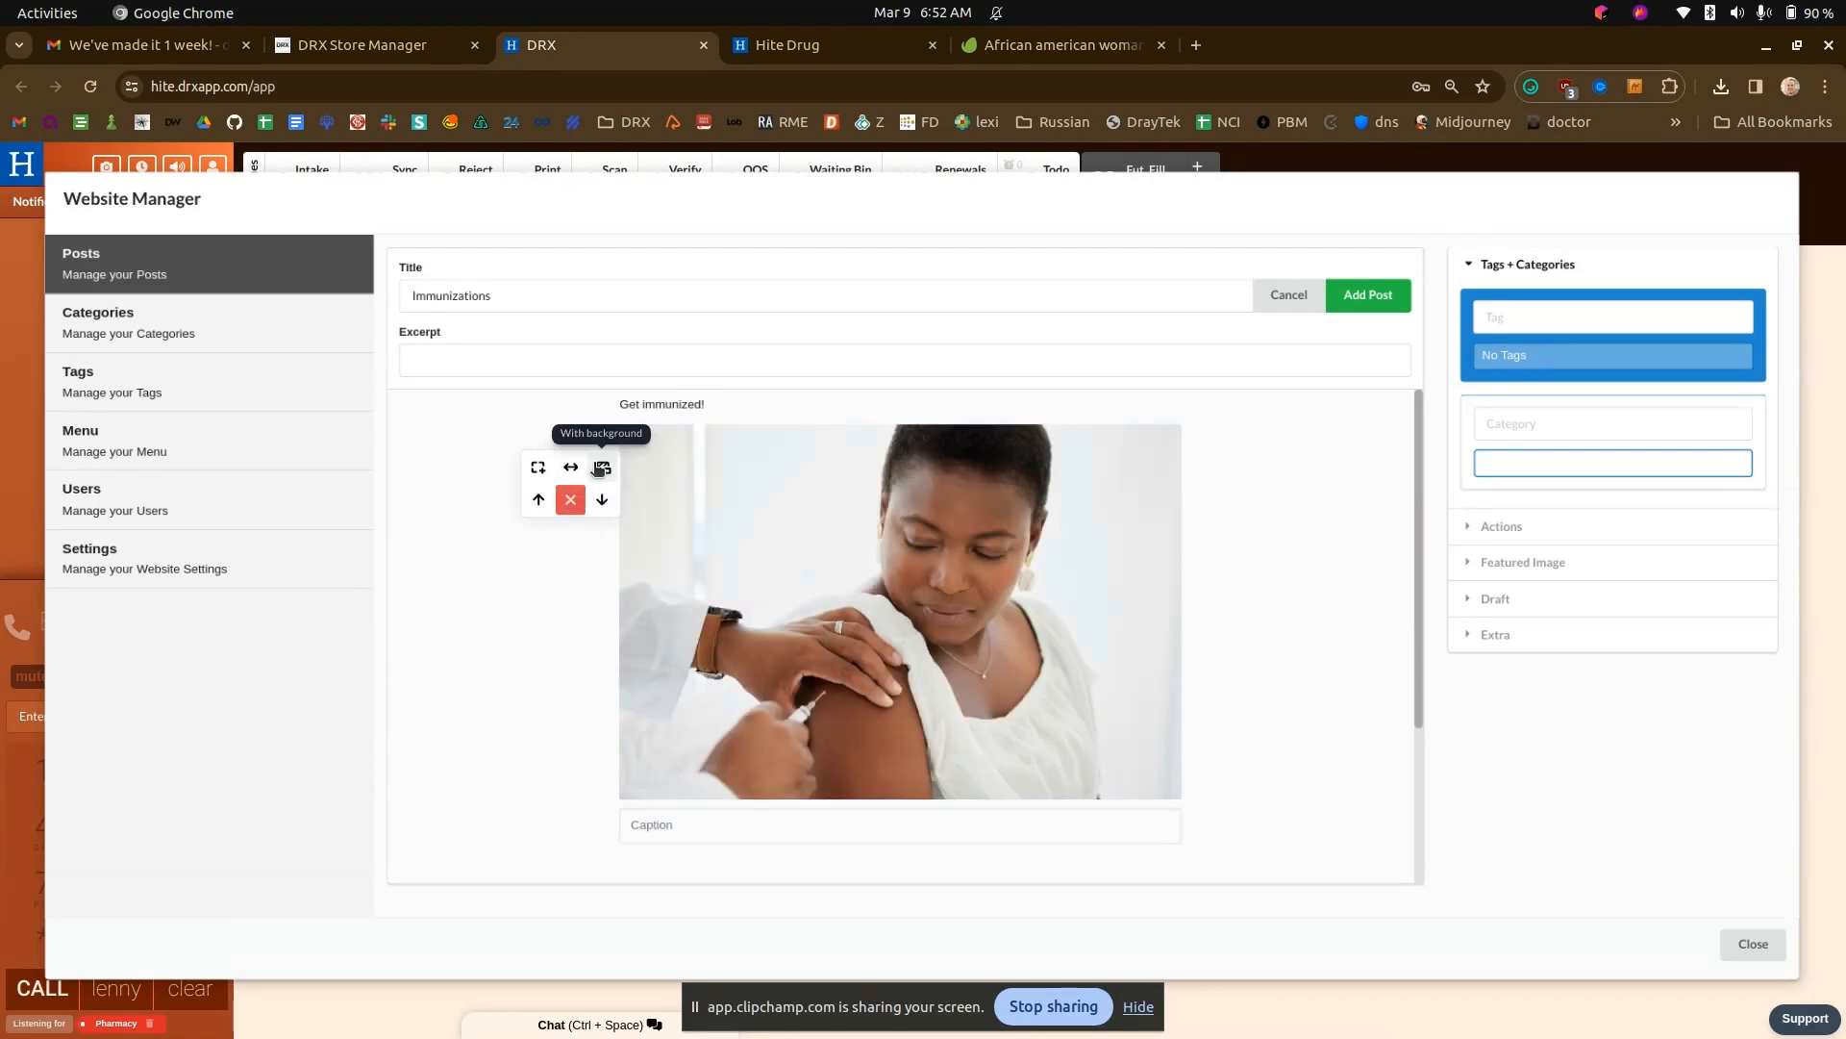
click(572, 501)
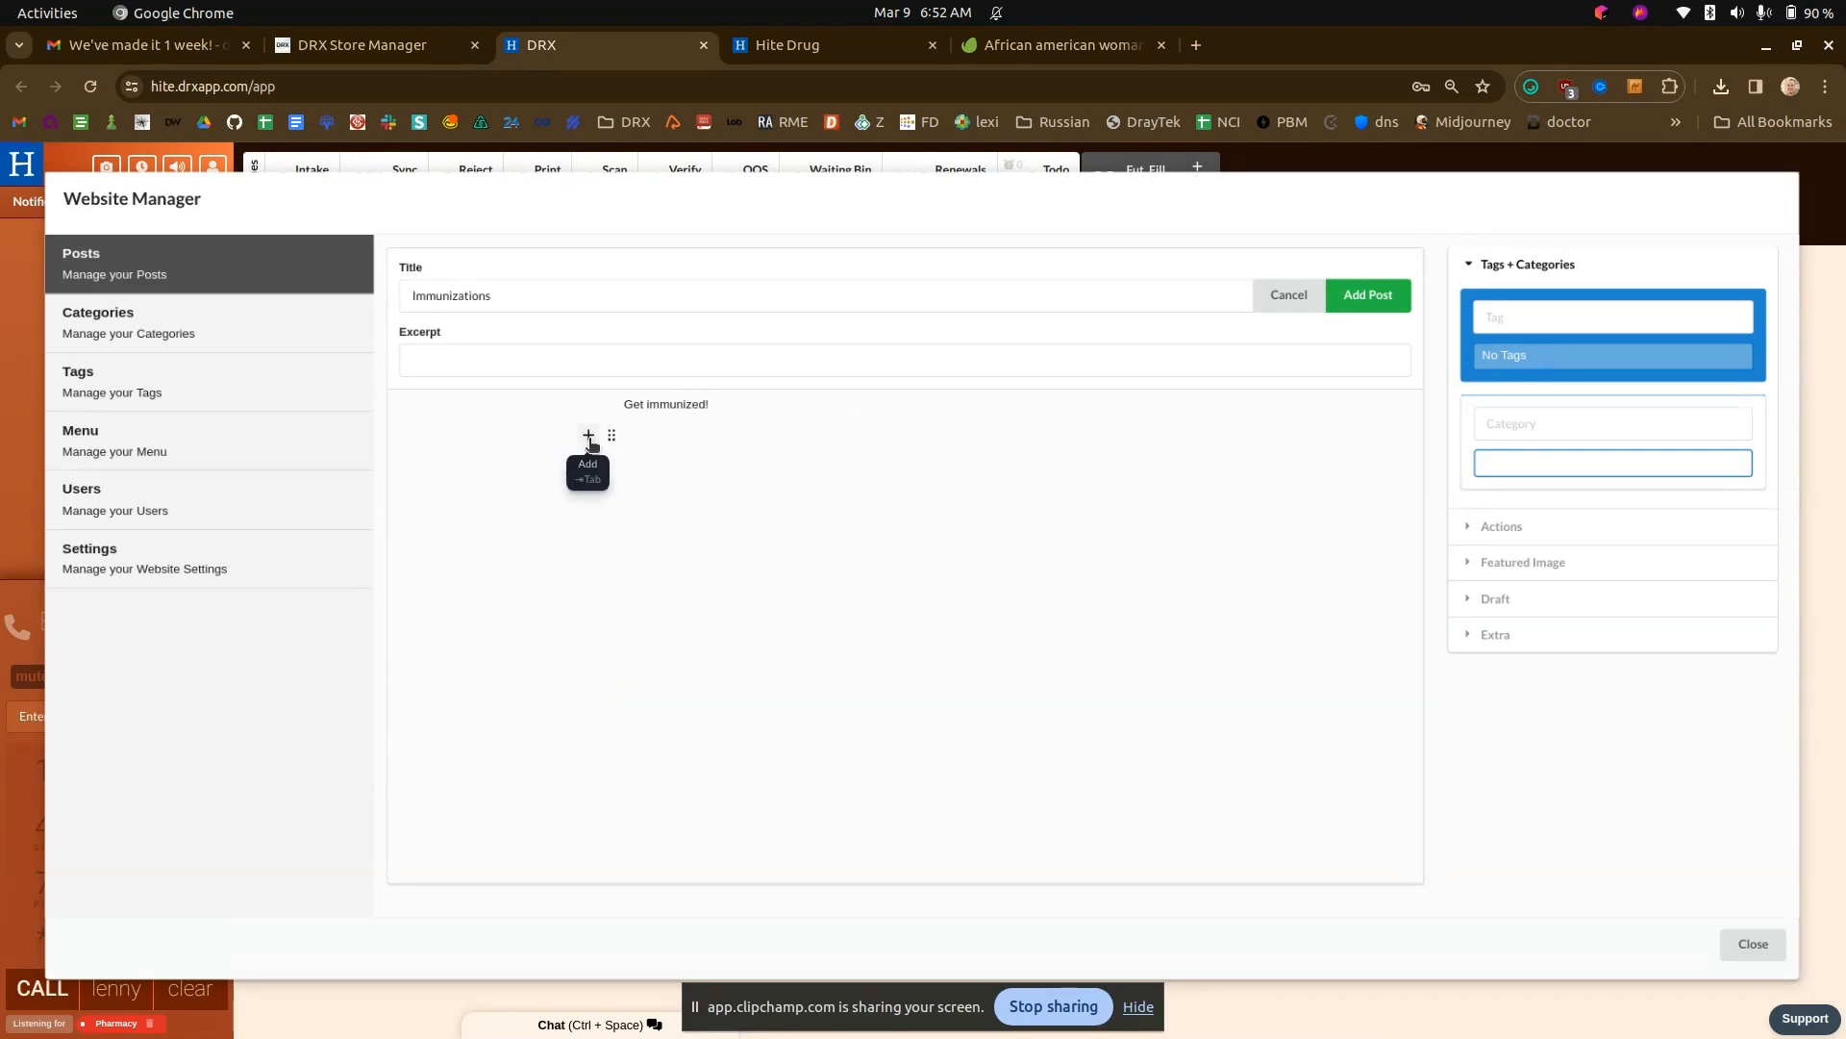
- Insert the captured PNG from the Pictures folder below the Immunizations post's body text
click(588, 434)
click(789, 437)
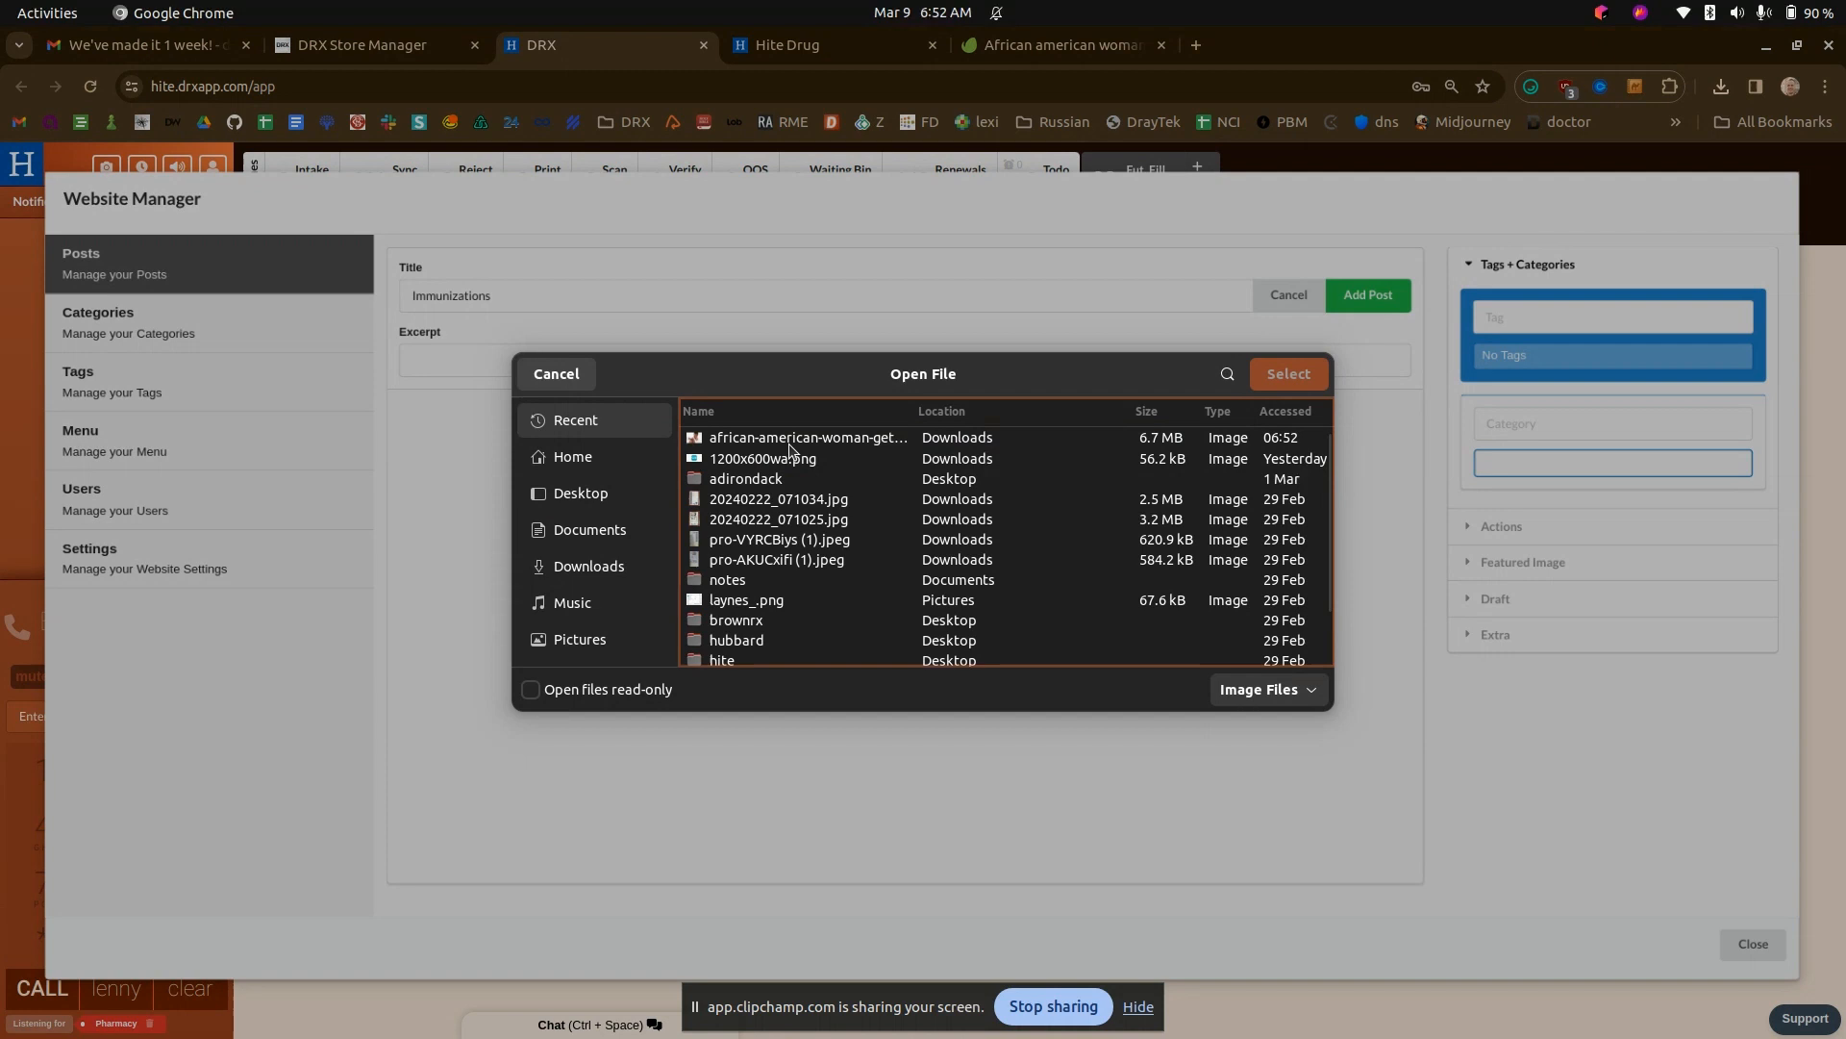
click(574, 639)
double_click(760, 483)
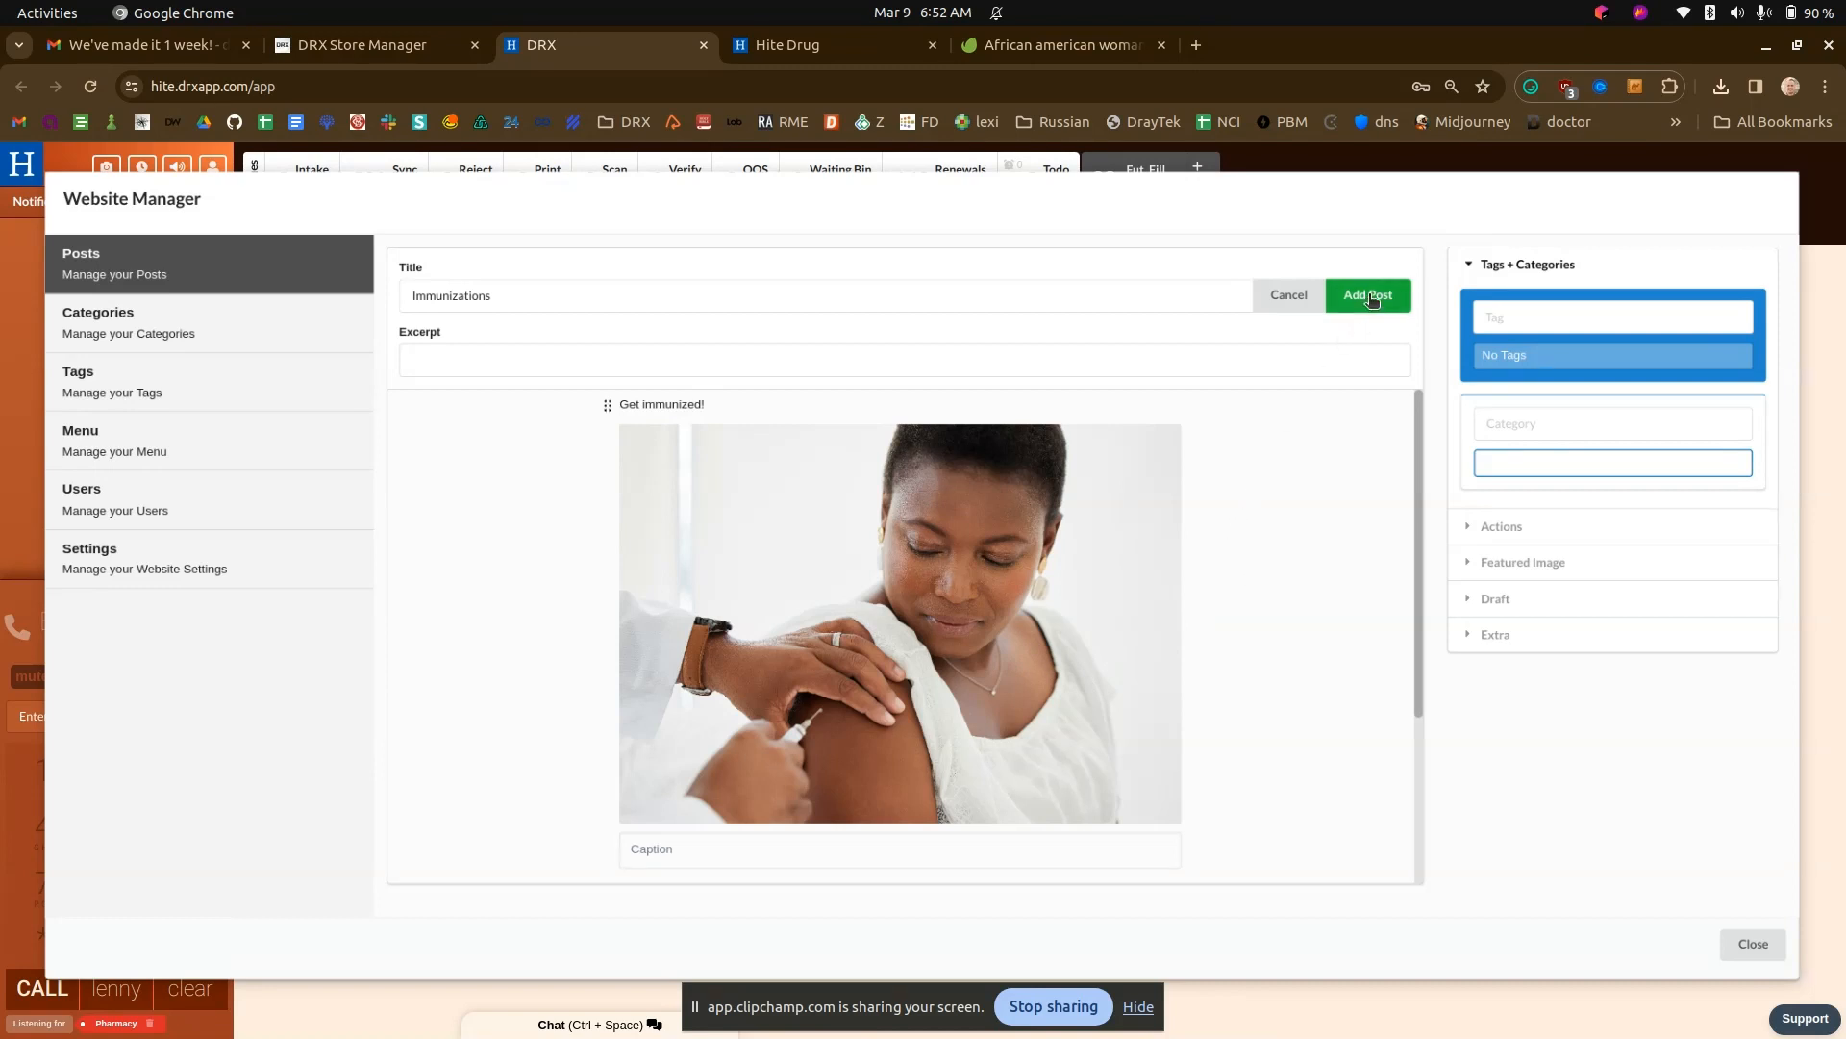
- Tag the Immunizations post with services and add the post, entering the verification PIN to authorize saving
click(1550, 307)
text(ervices)
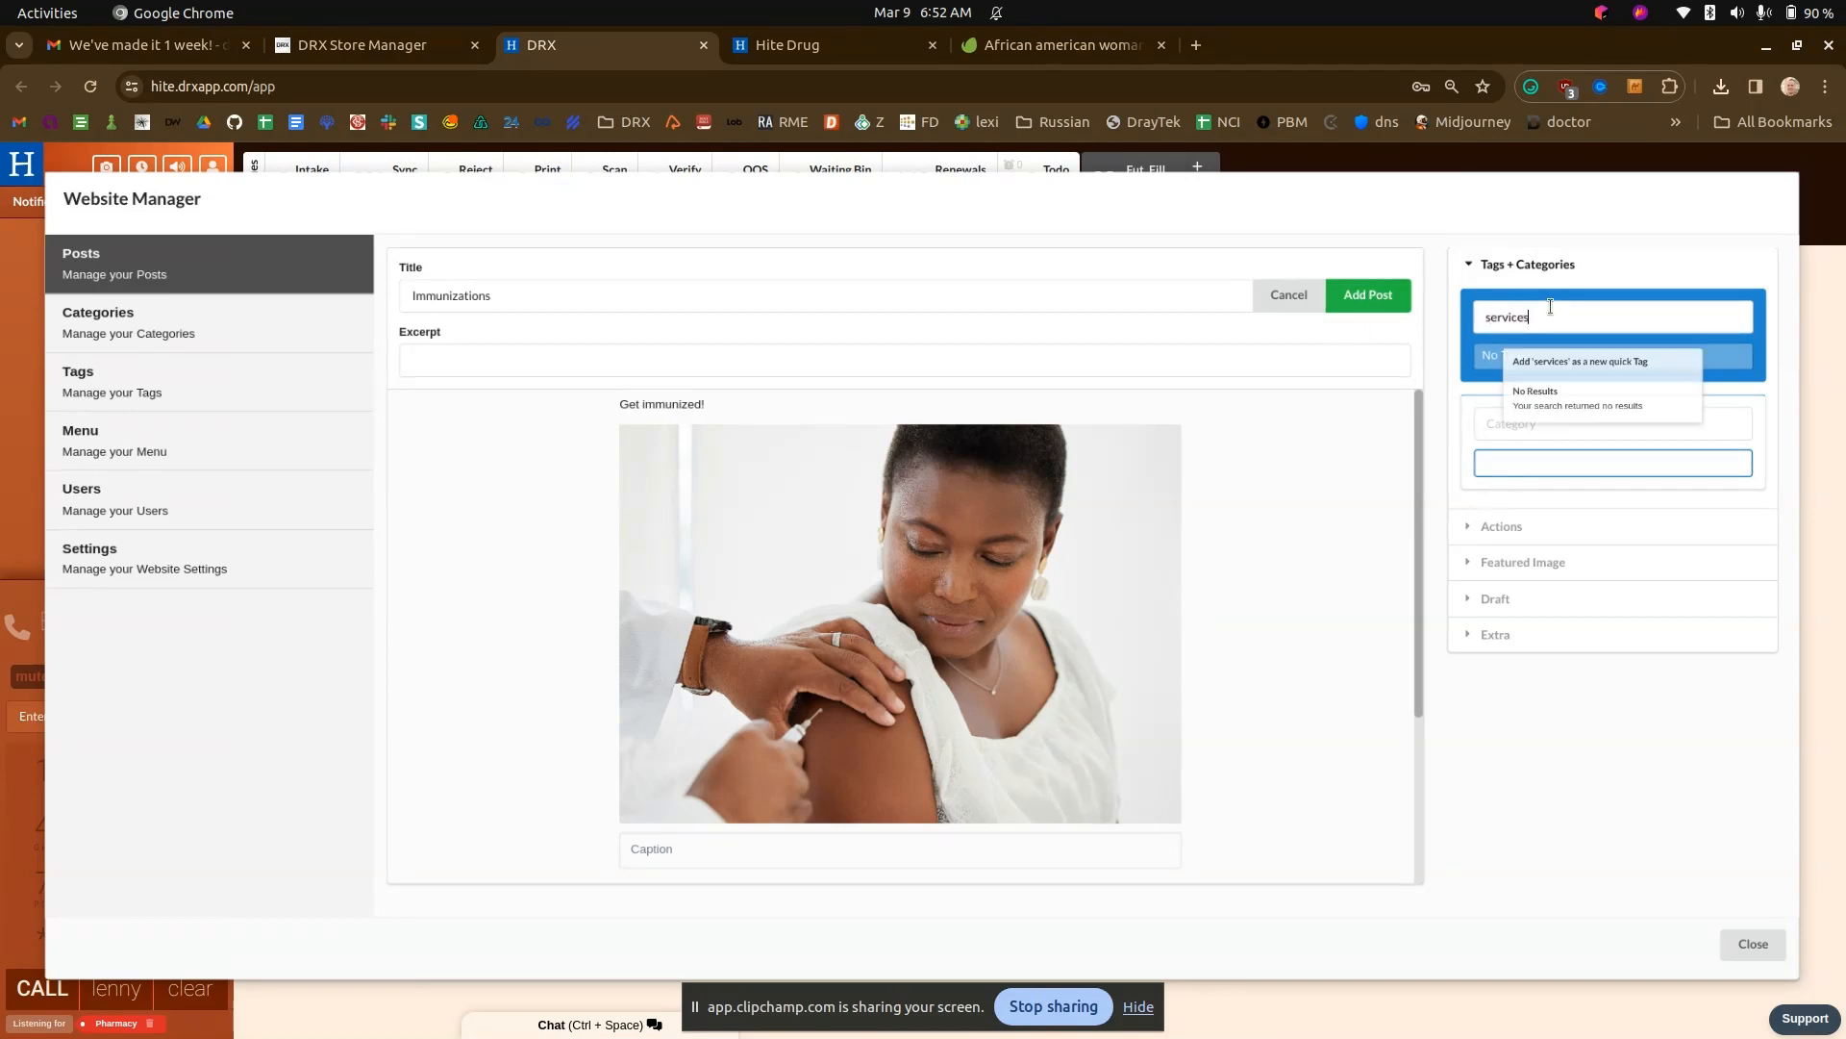
key(Return)
click(1370, 298)
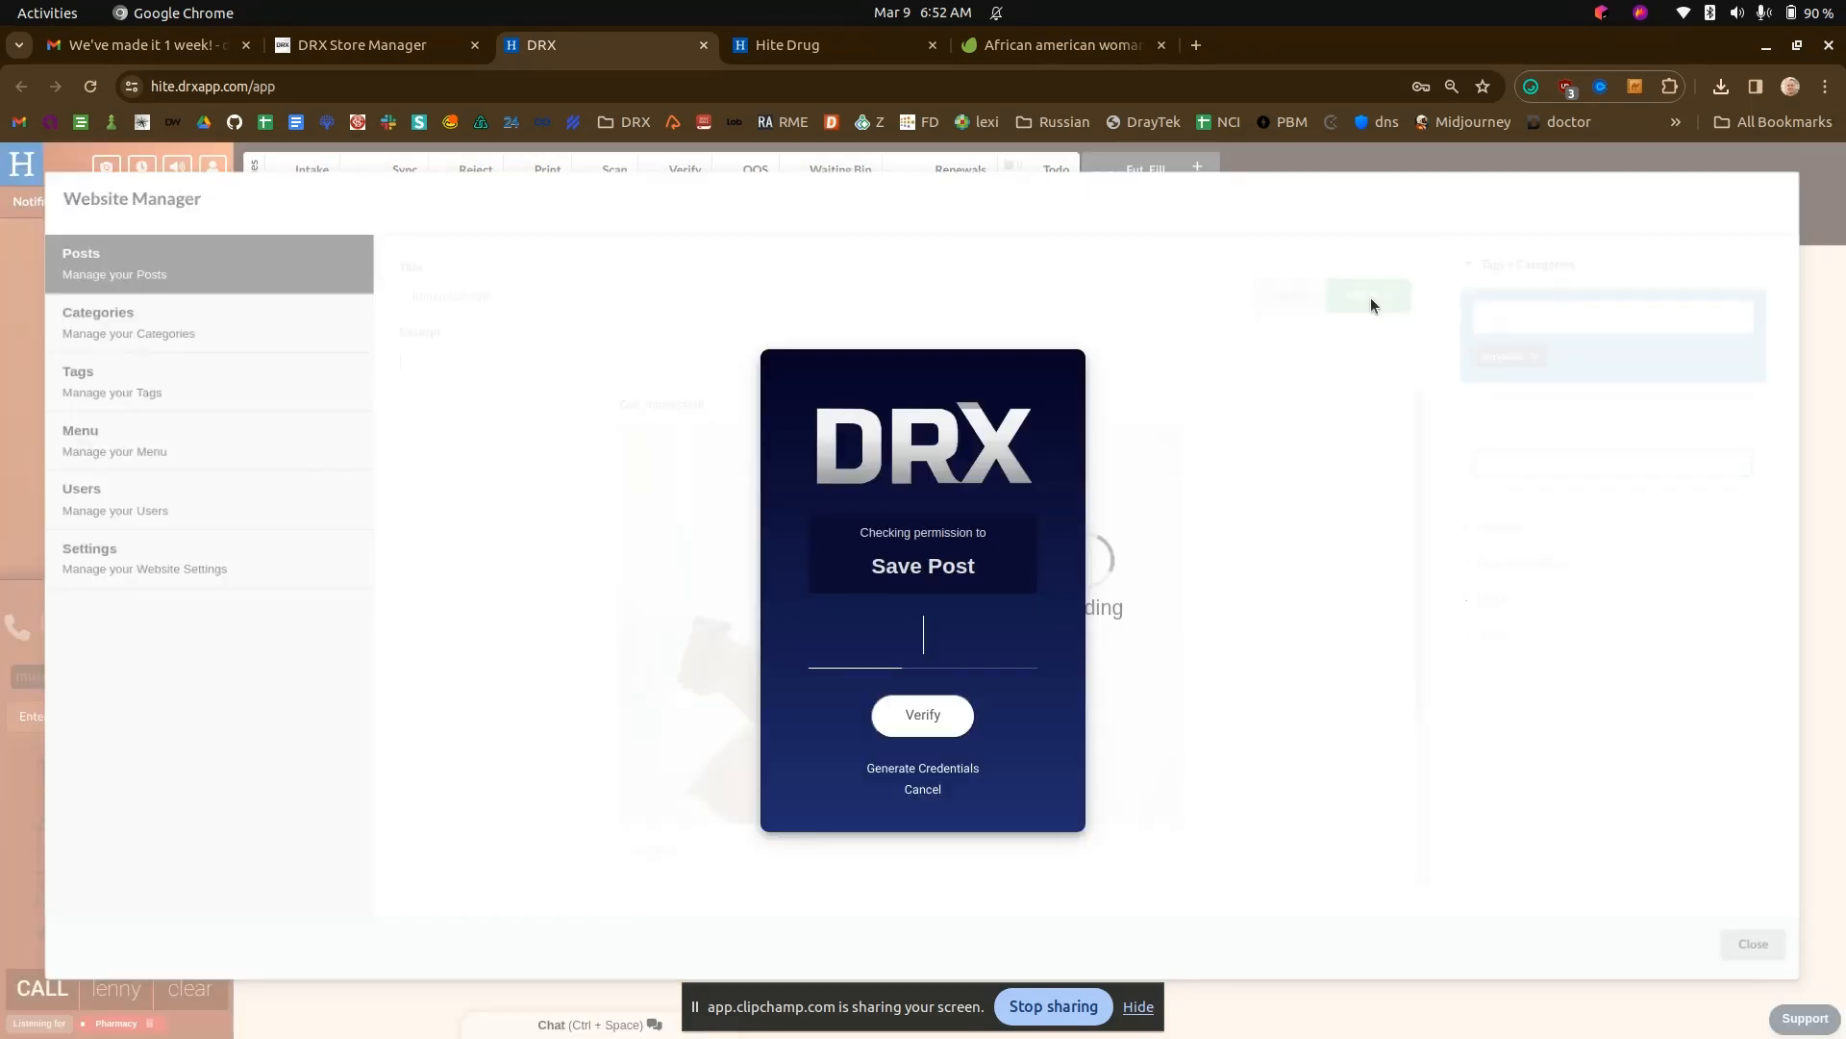
text(••)
key(Return)
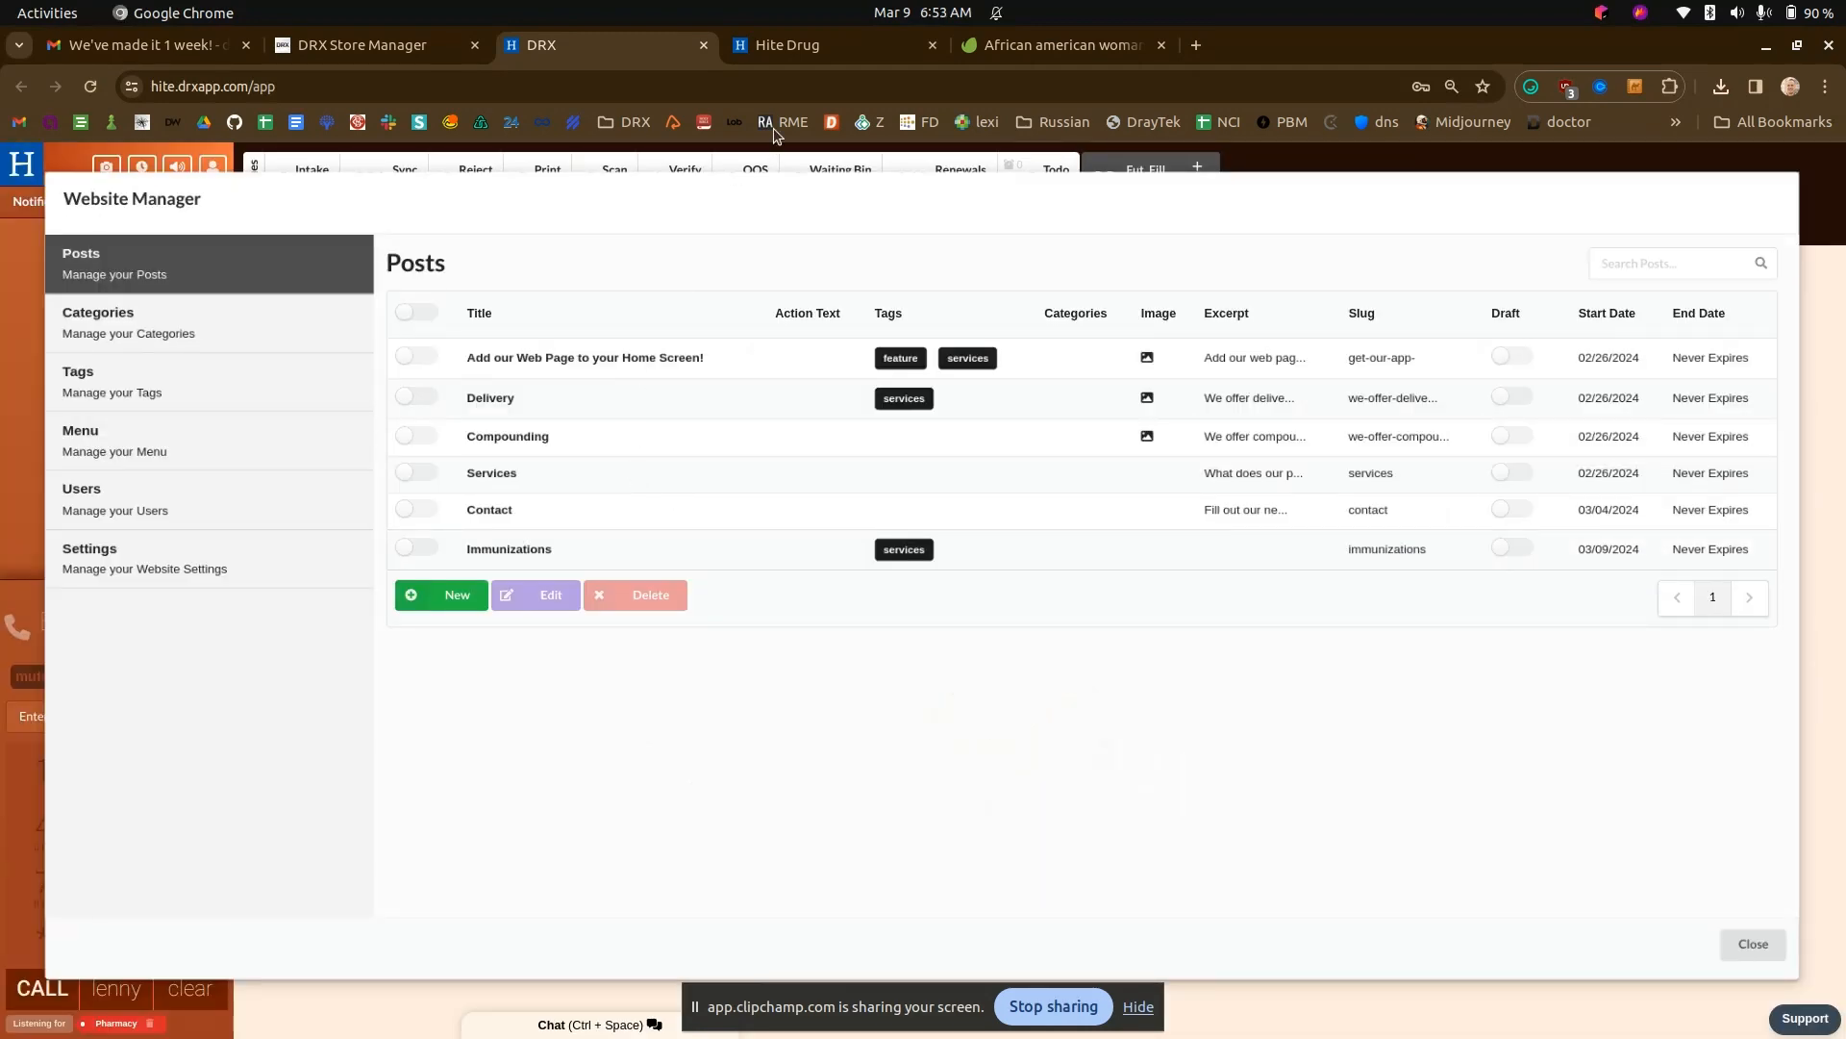
- Reload the Hite Drug home page to check the services section, and reopen the Immunizations post for editing in DRX
click(774, 46)
key(ctrl+r)
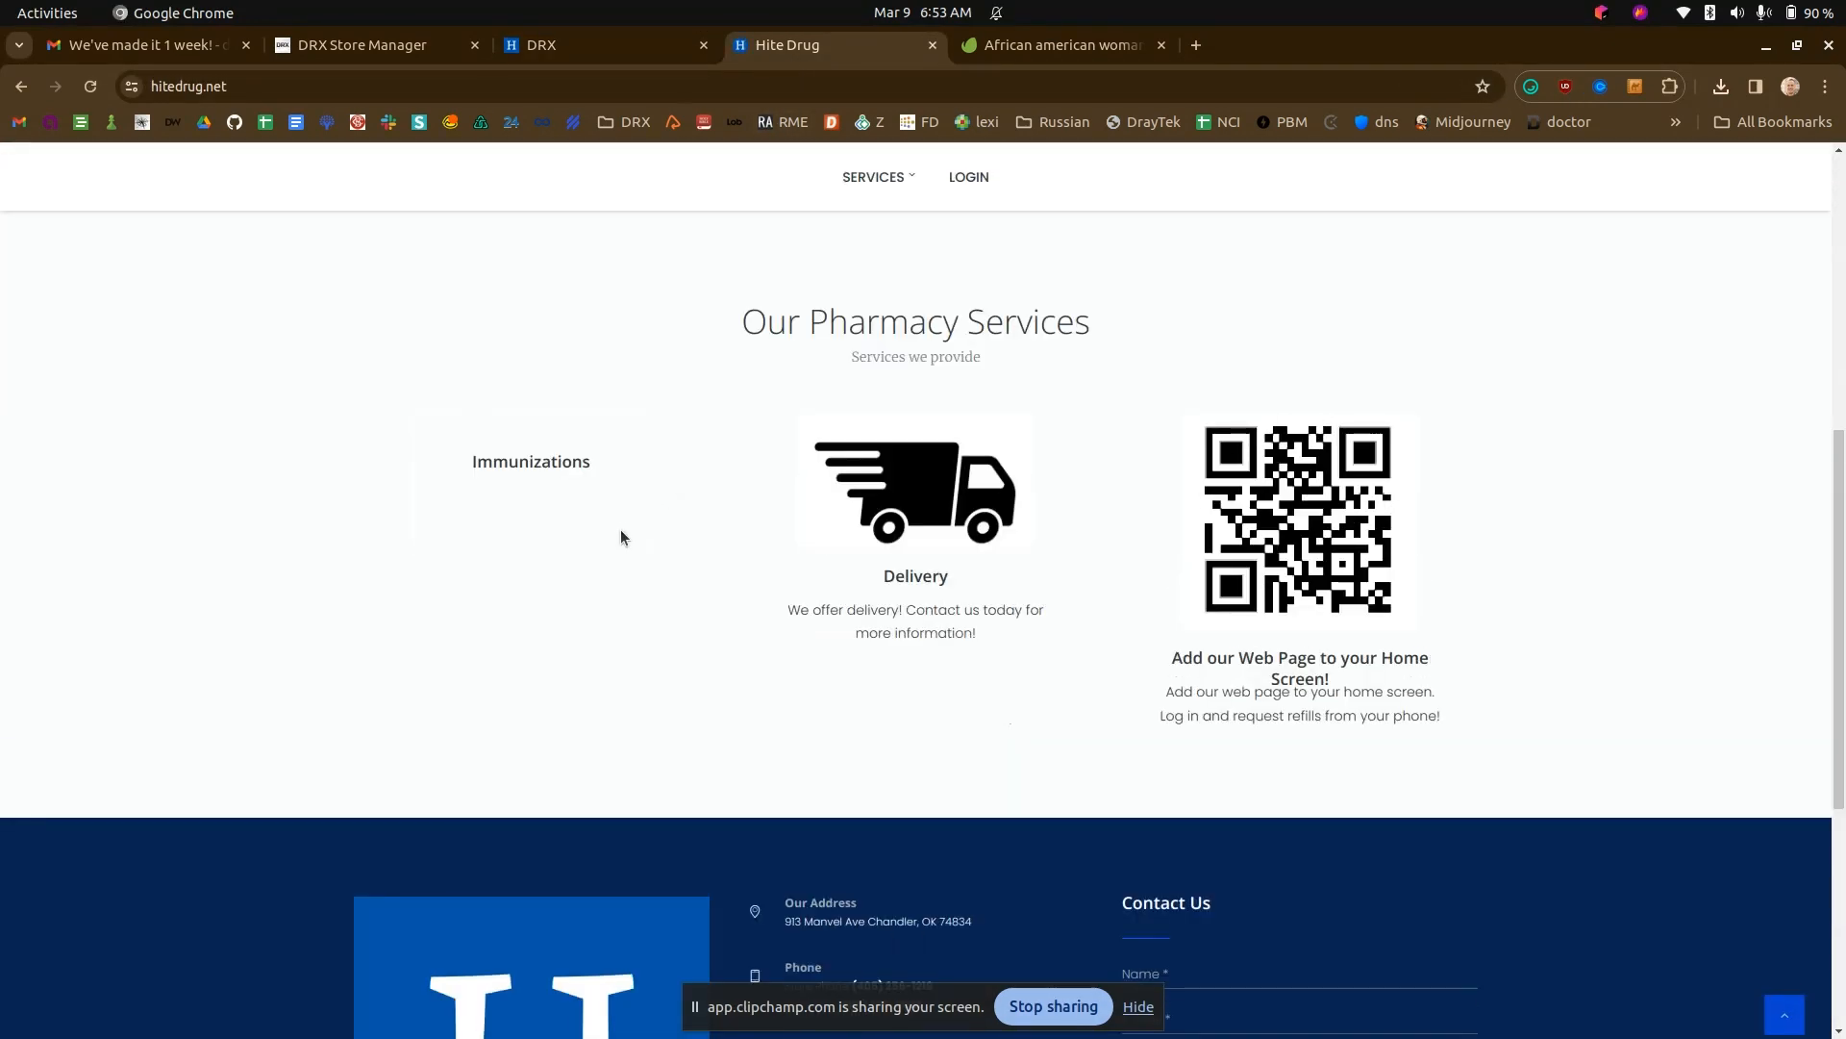
click(631, 42)
click(417, 547)
click(548, 598)
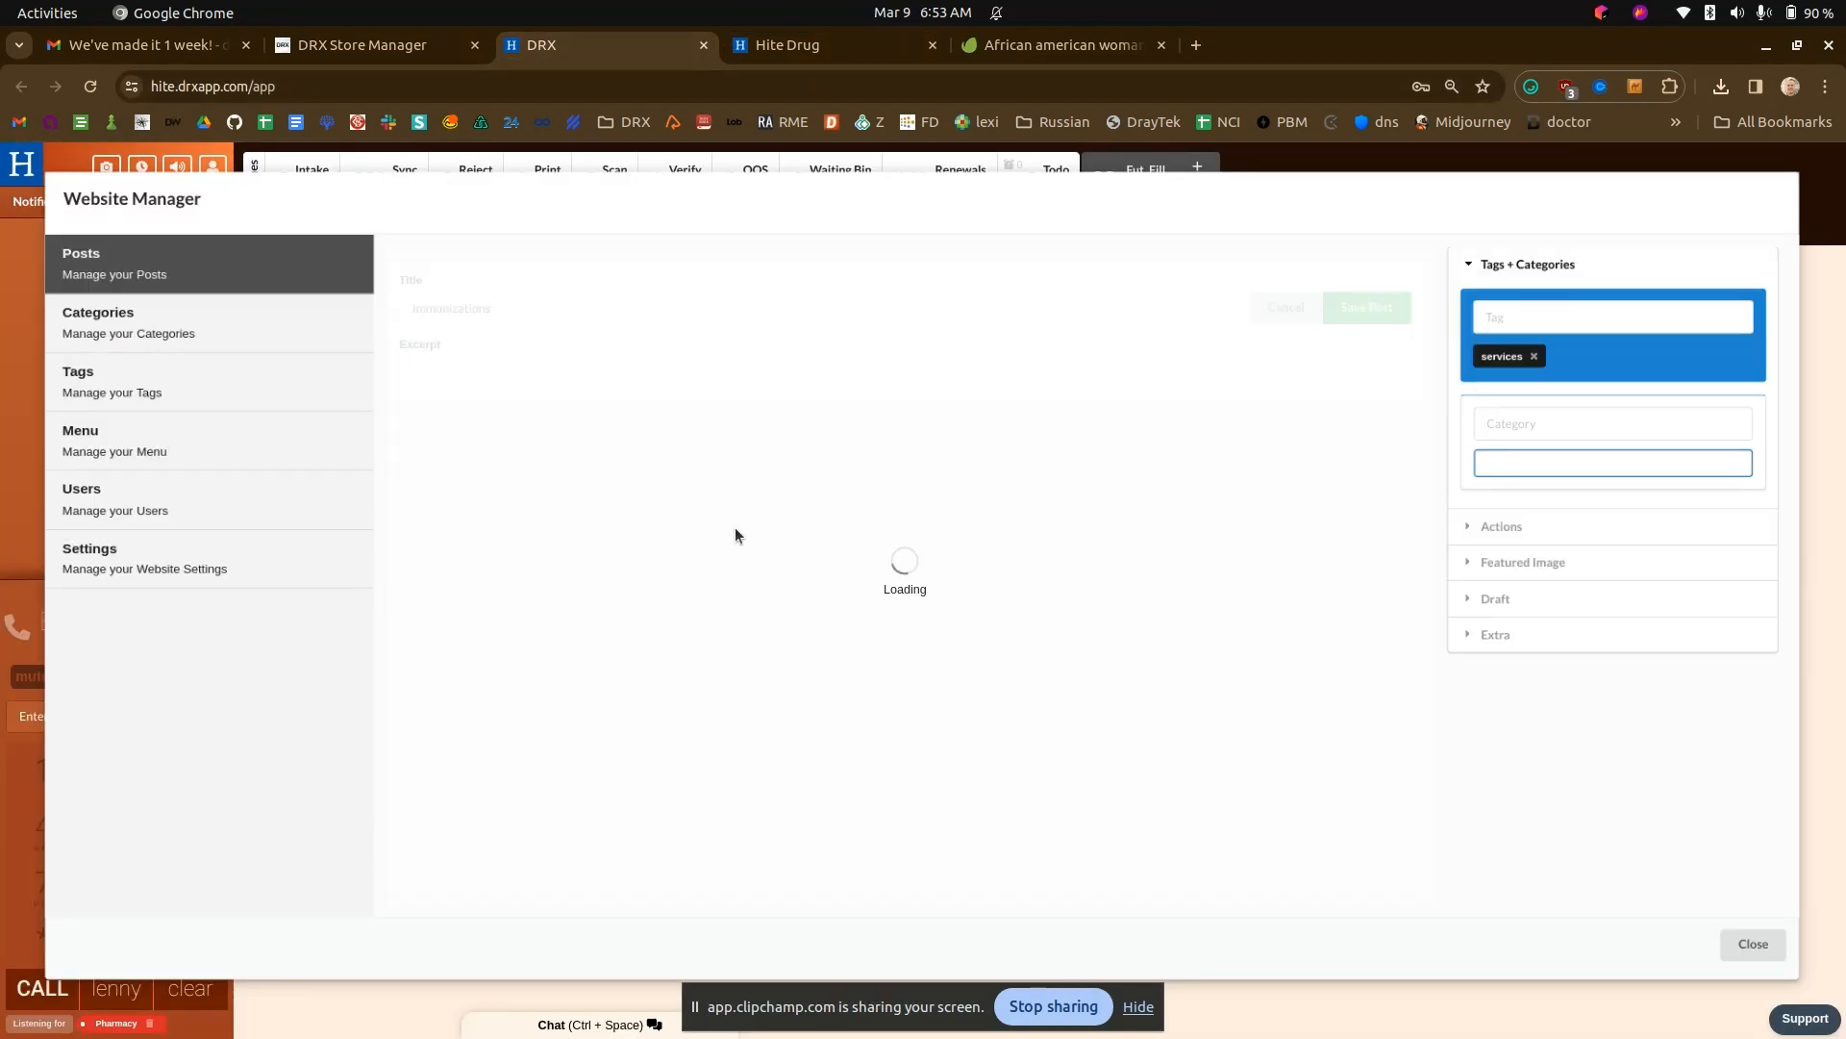
- Review the Immunizations service page on the Hite Drug site and return to its home page
click(855, 48)
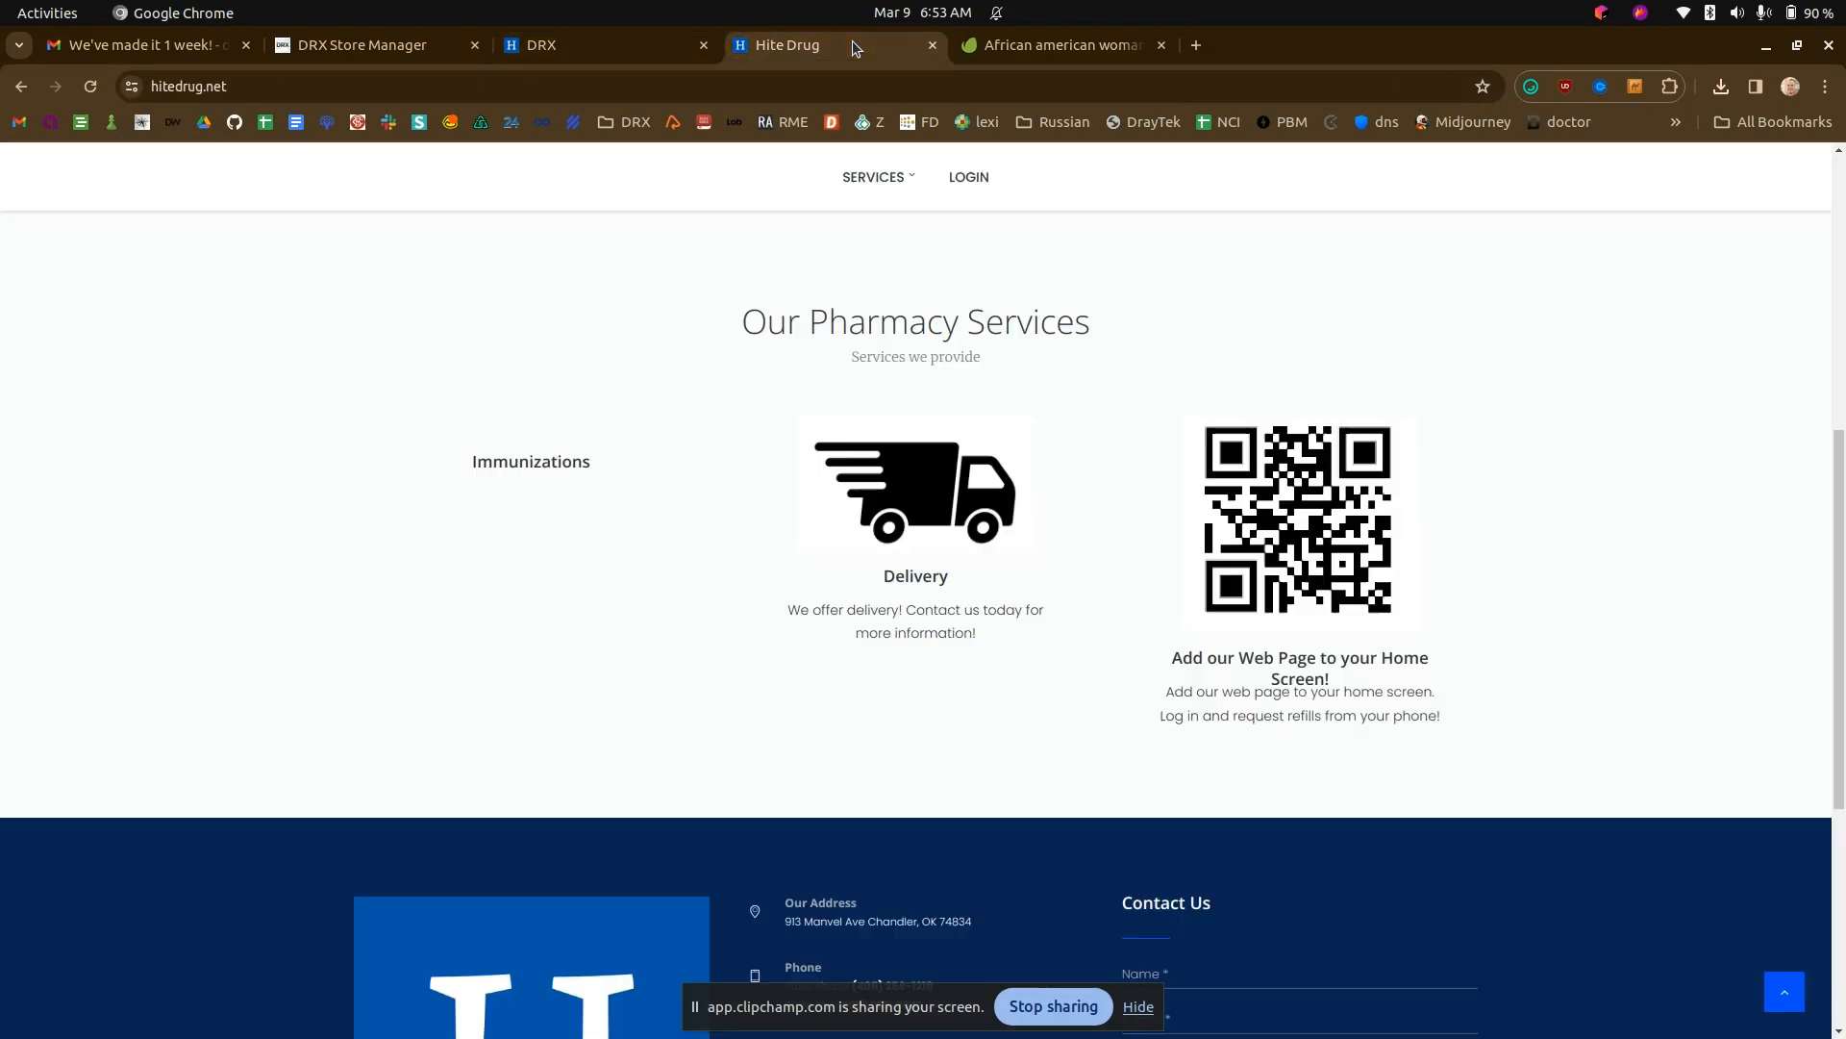
click(556, 463)
scroll(667, 498, down, 3)
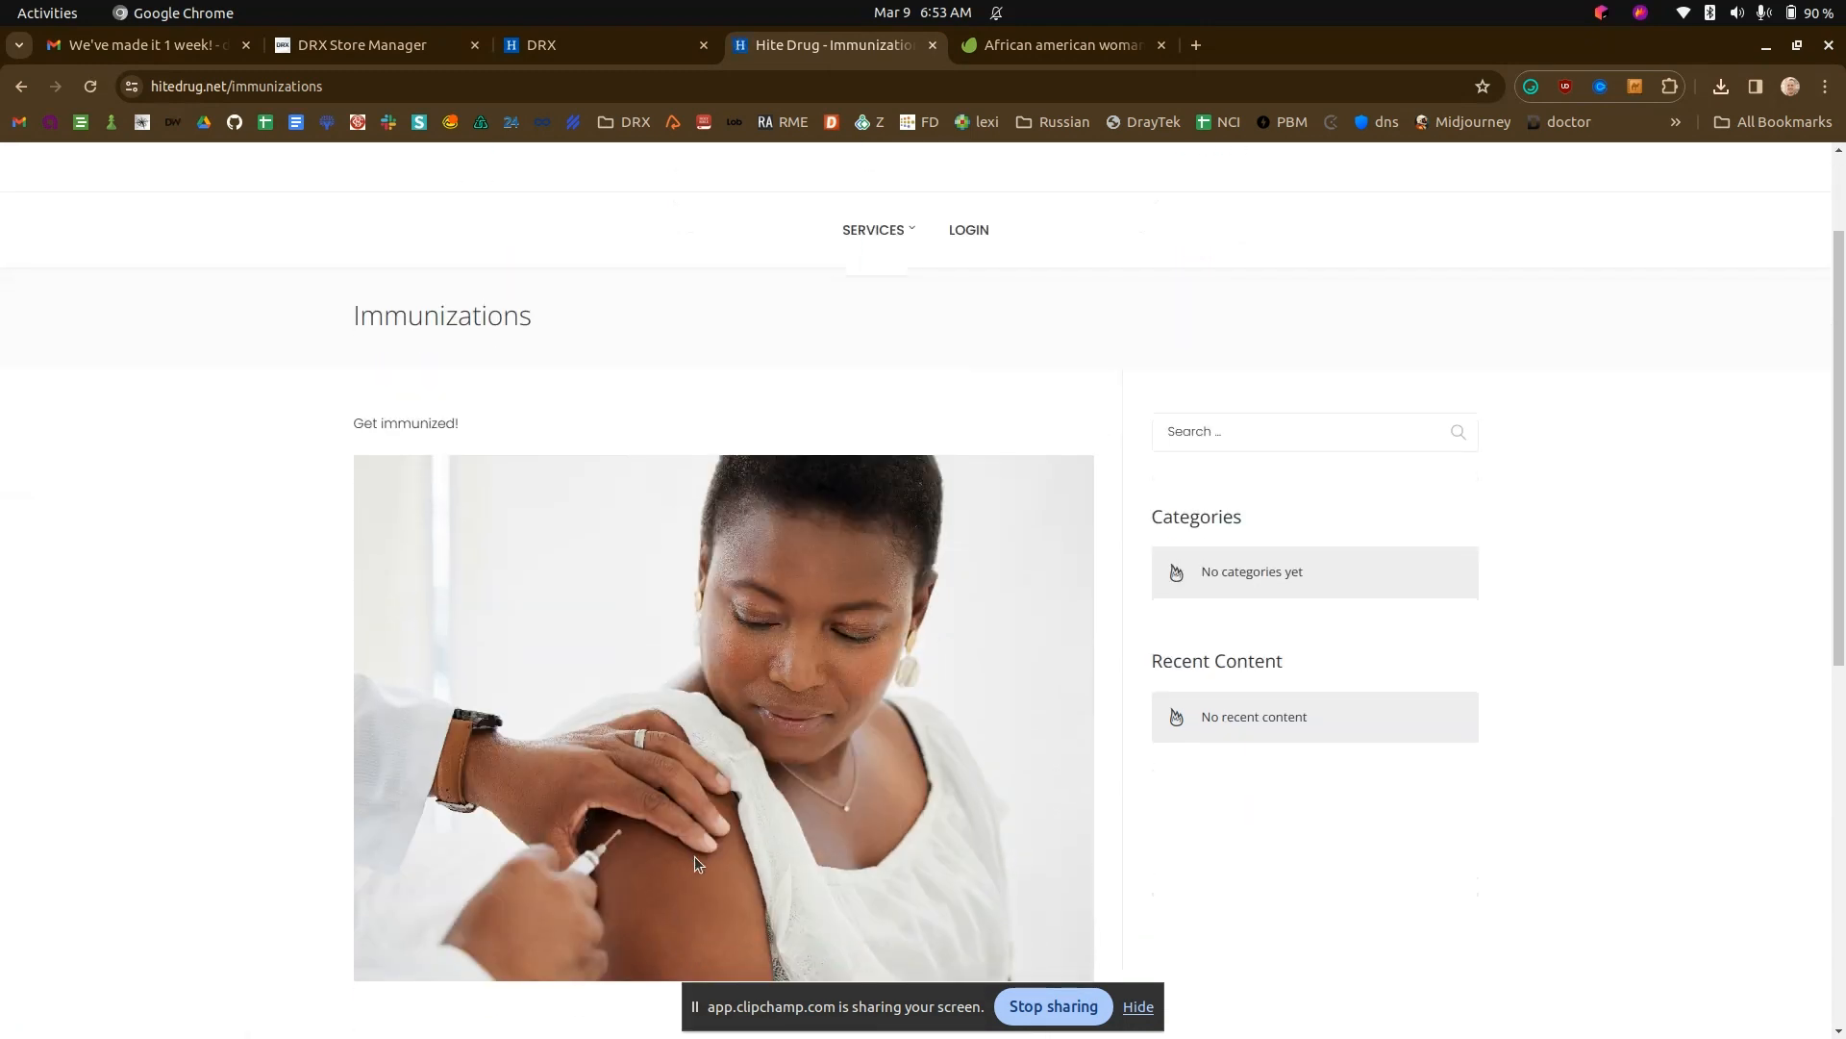
click(21, 87)
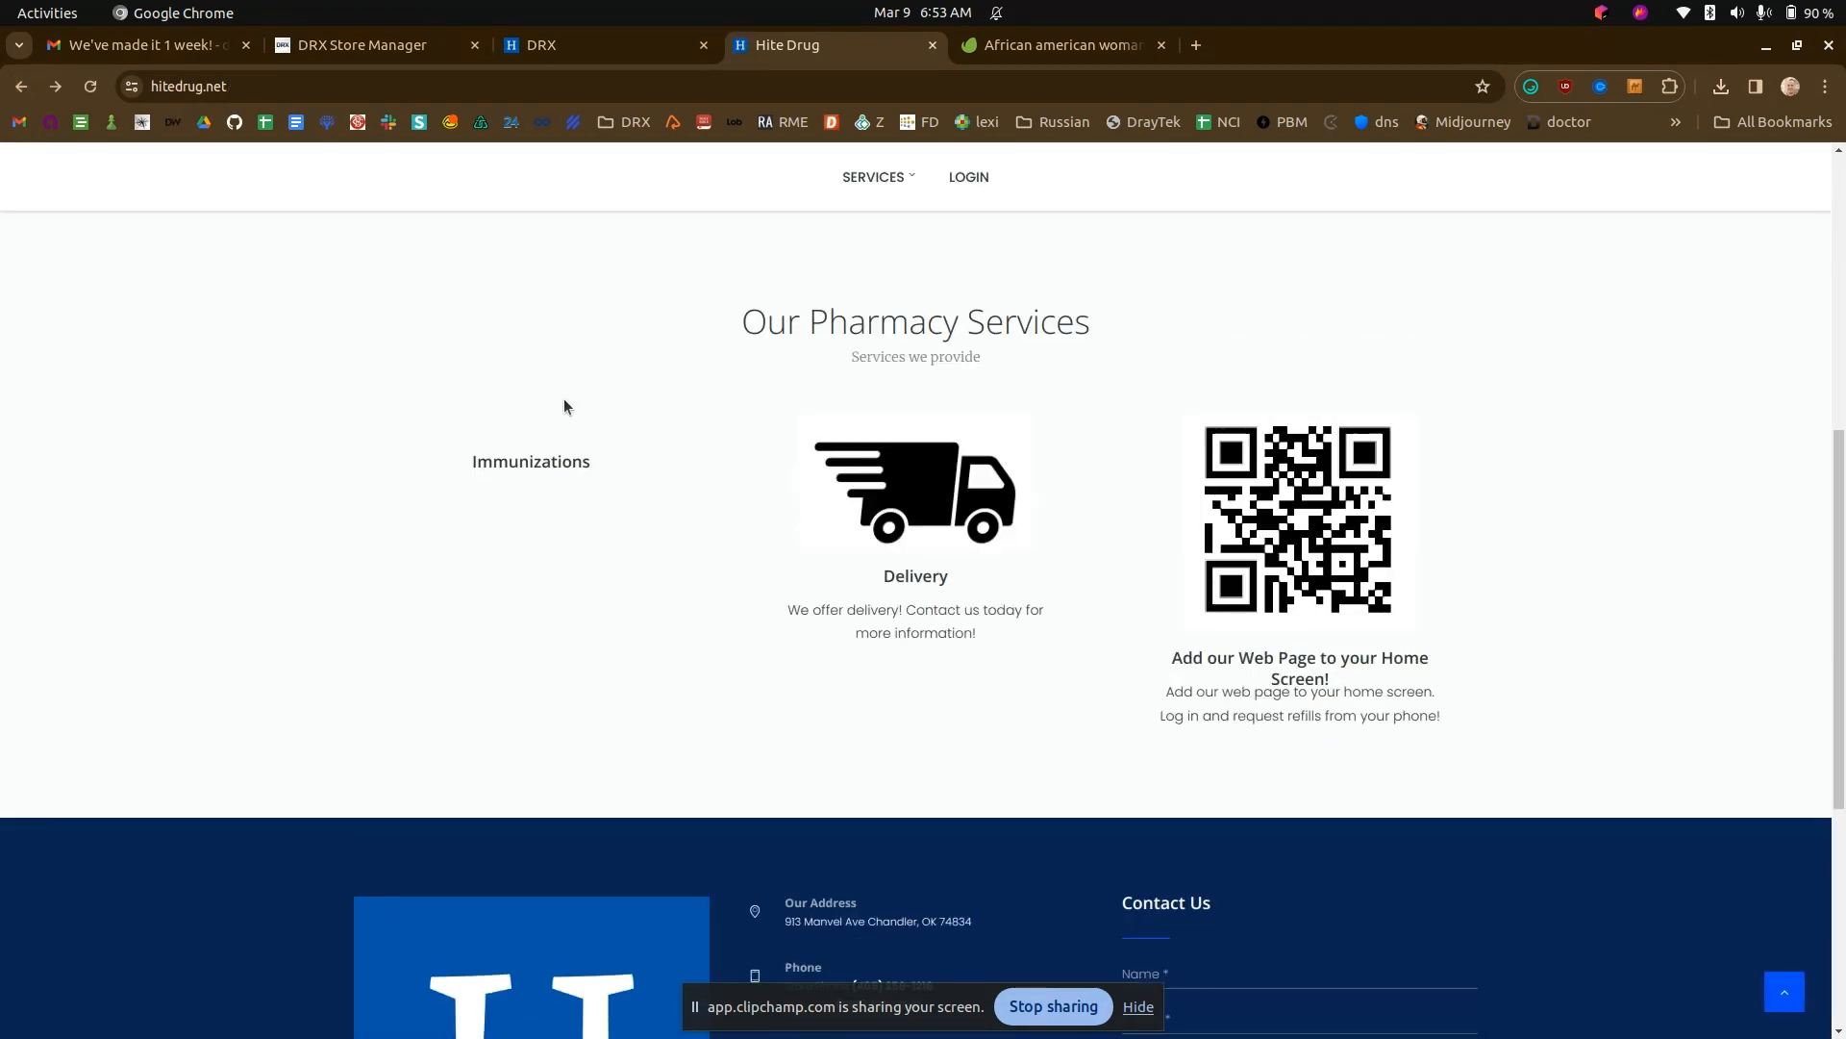
- Upload the injection photo as the Immunizations post's featured image in DRX and save, entering the verification PIN
click(621, 44)
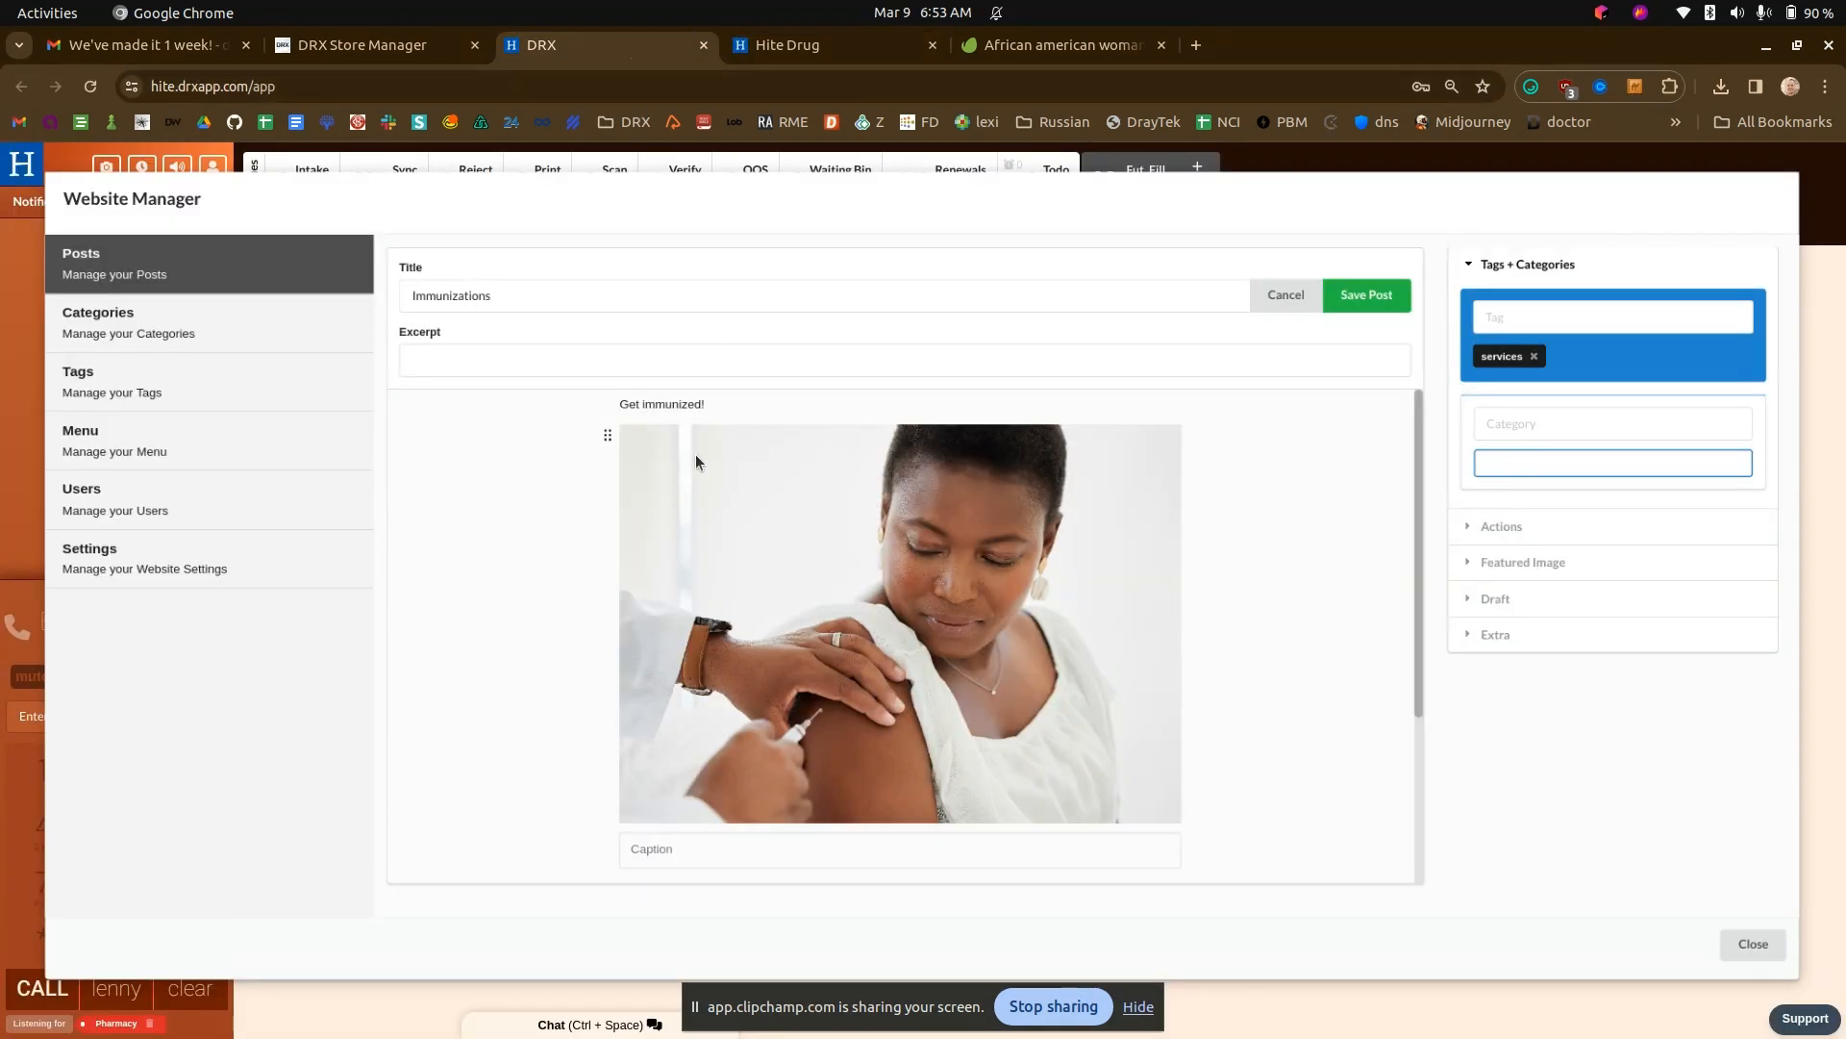
click(1552, 565)
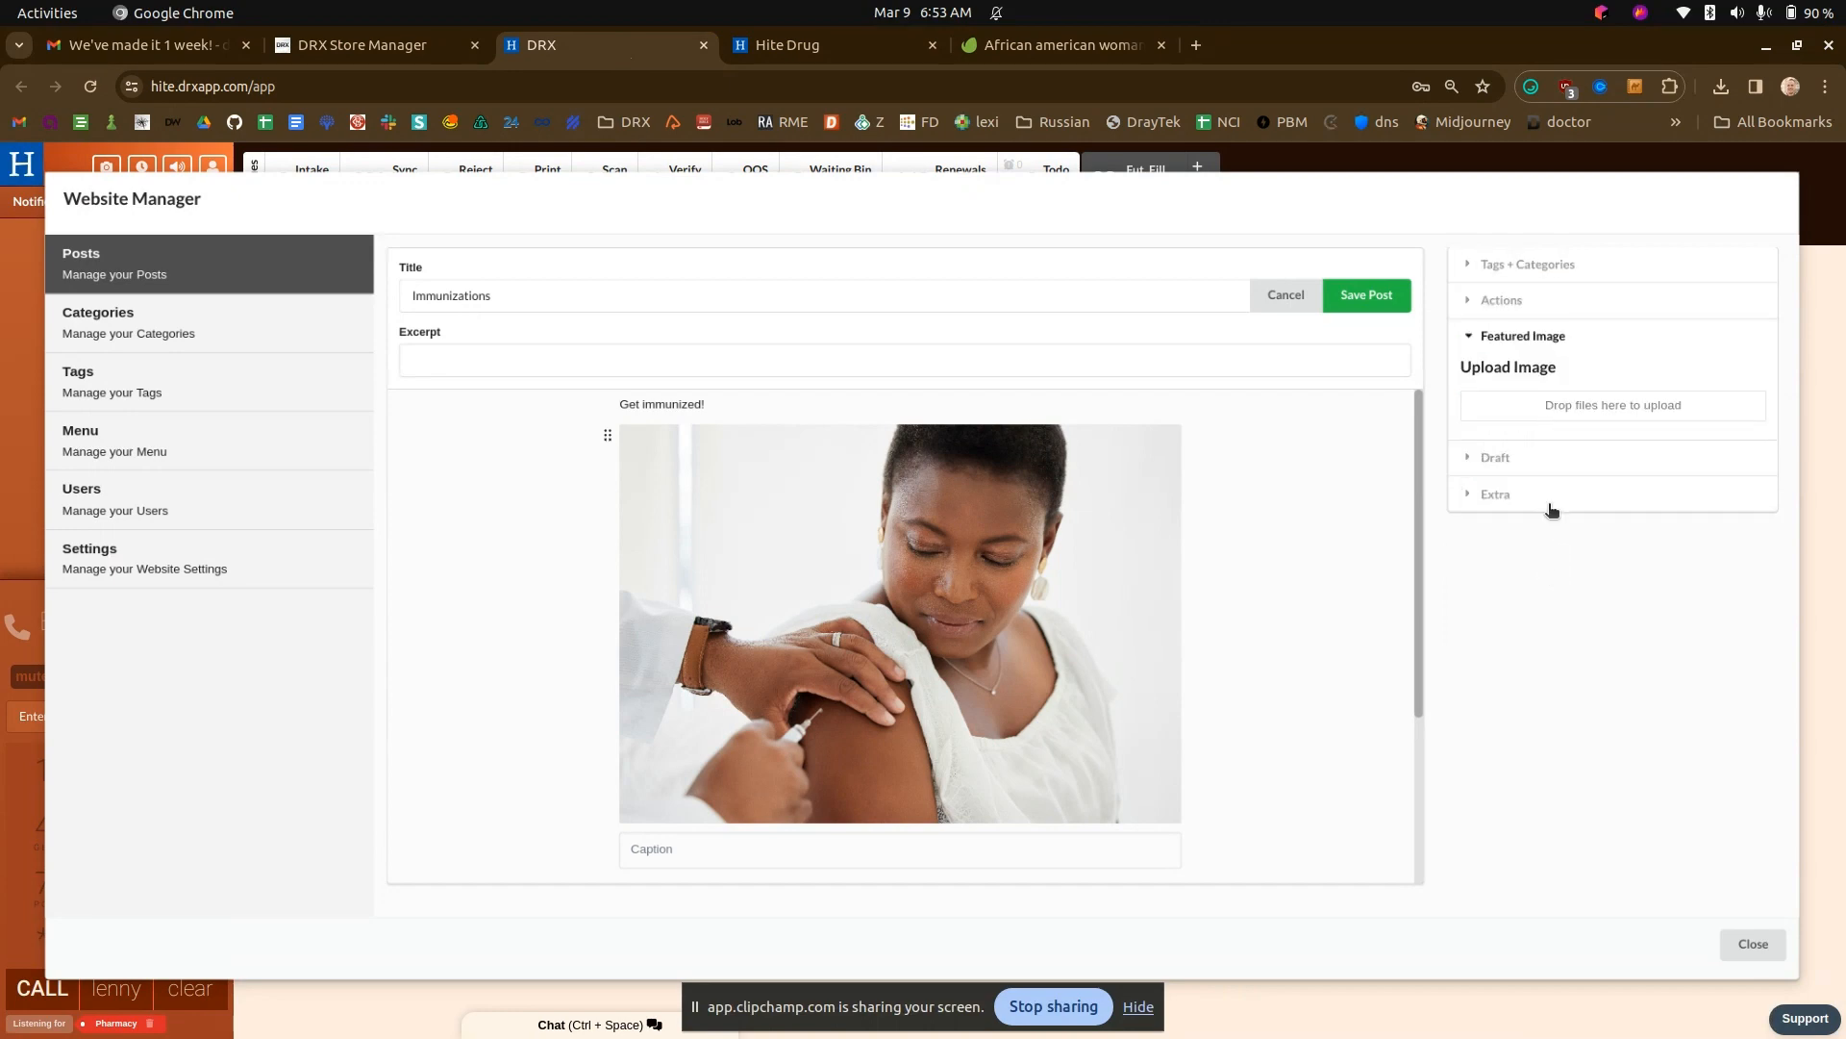
click(1554, 405)
double_click(750, 437)
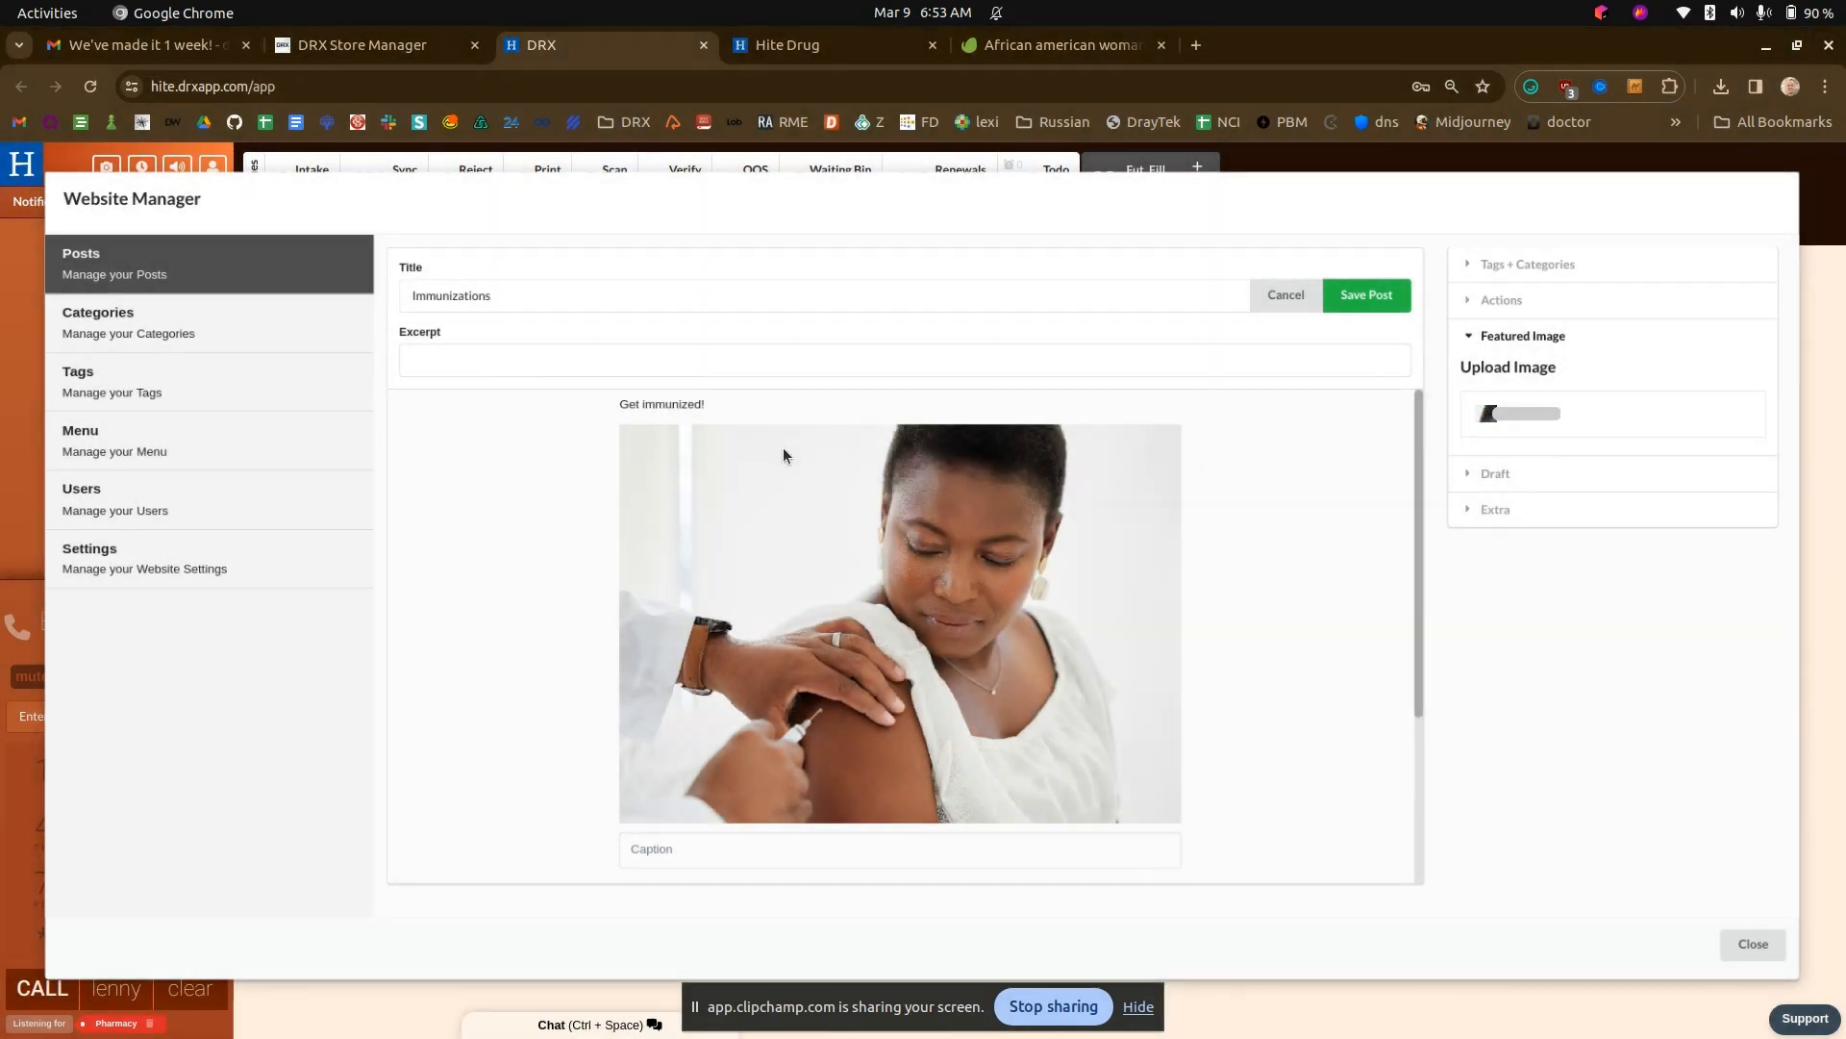
click(1356, 296)
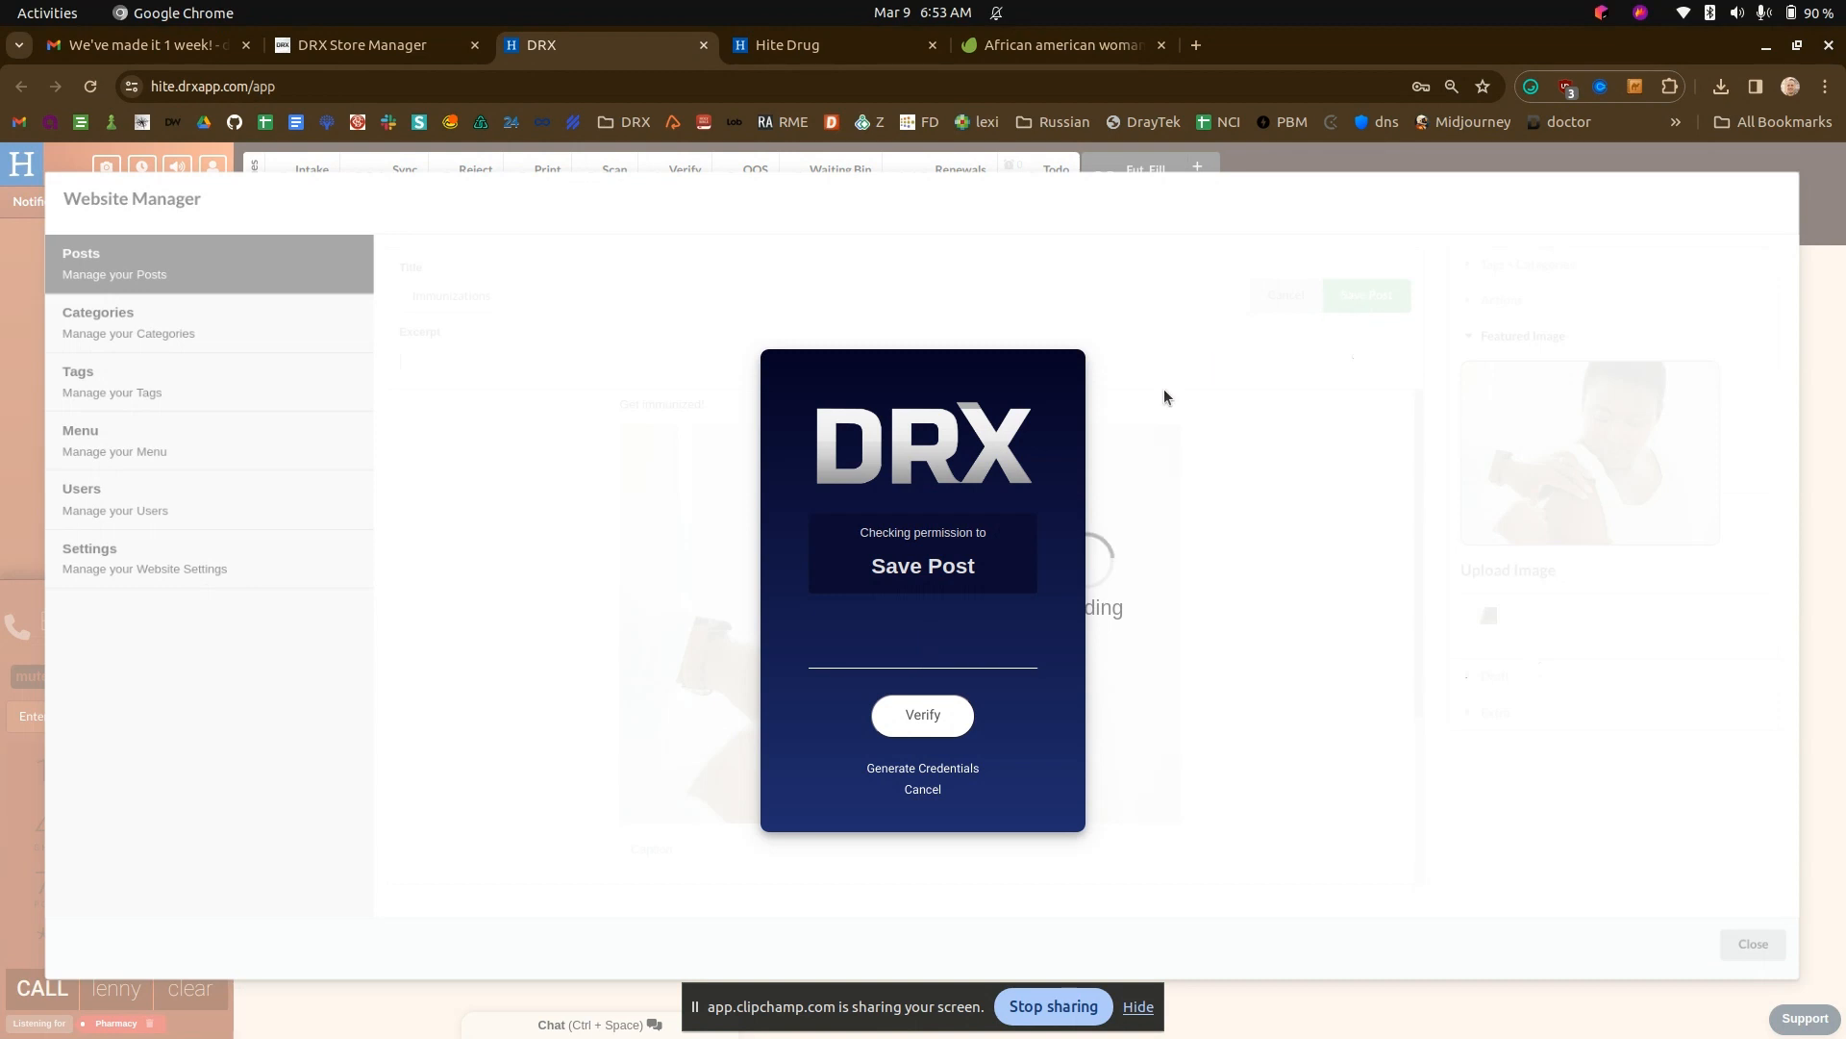
text(****)
- Reload the Hite Drug home page and examine the Immunizations service card and the page header
click(793, 41)
key(F5)
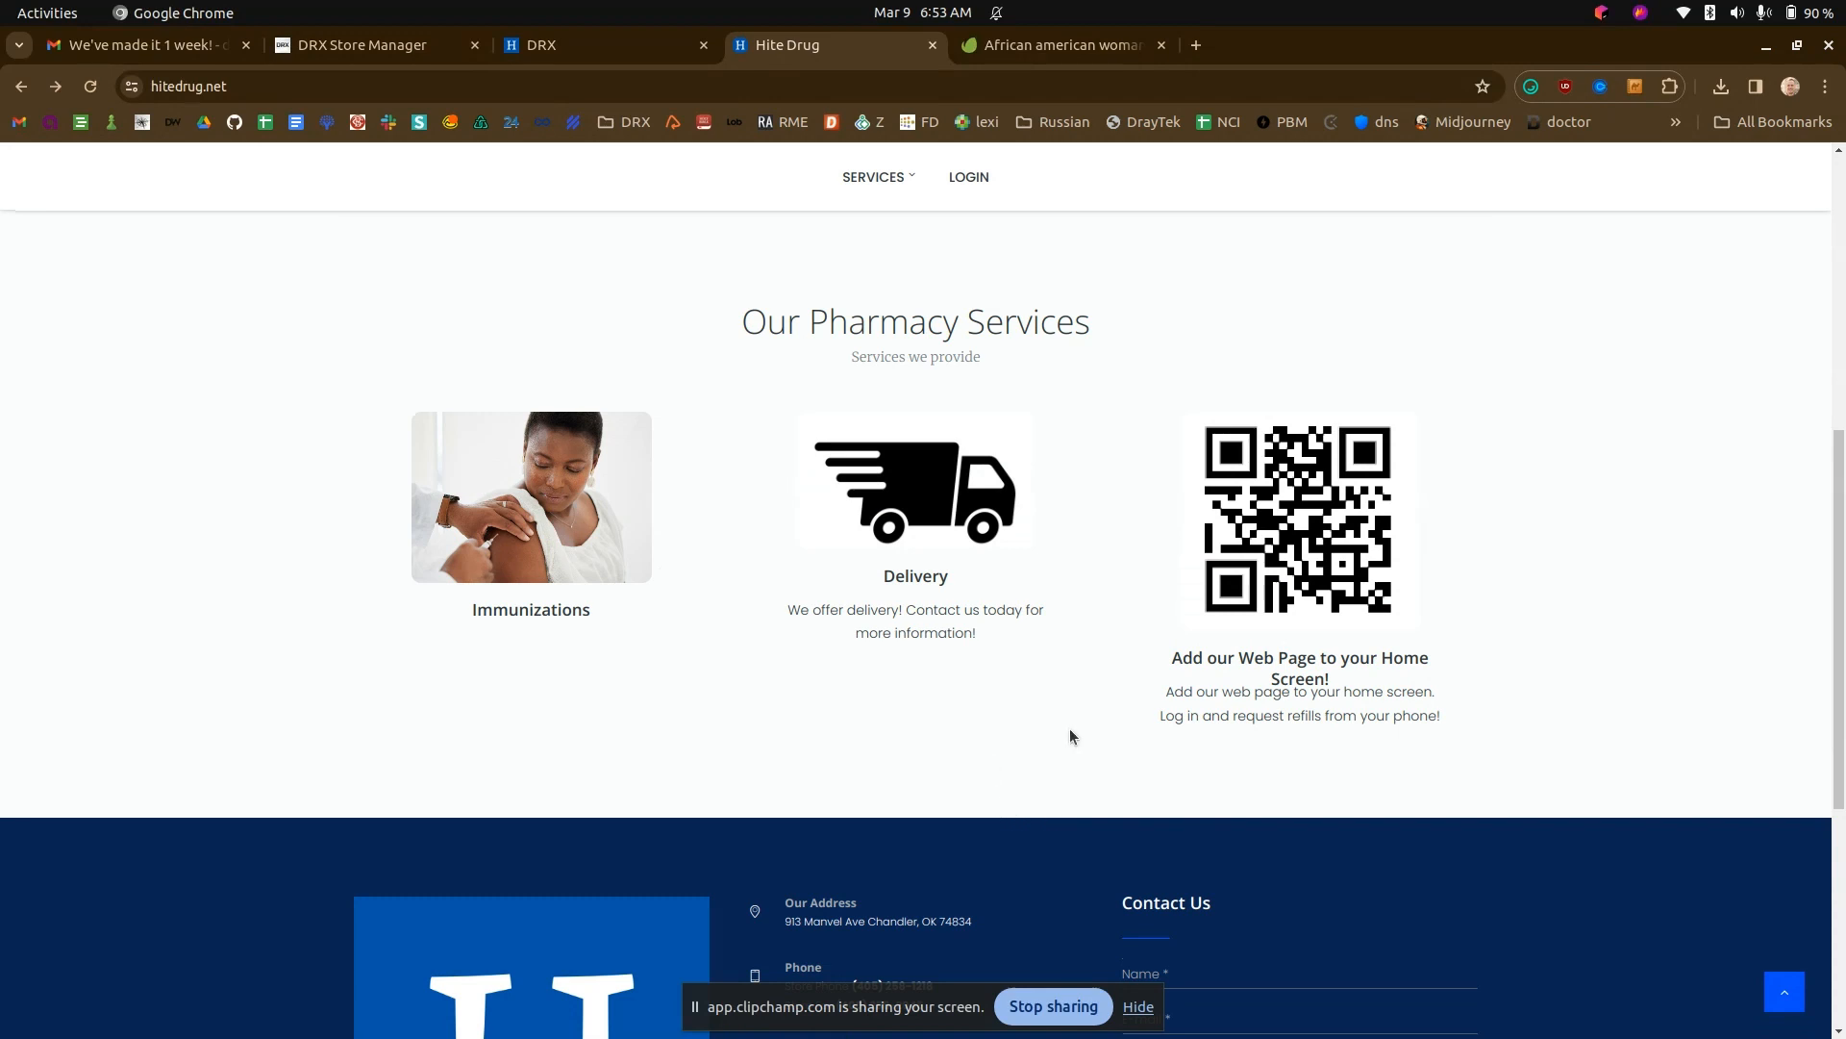
scroll(1085, 718, up, 6)
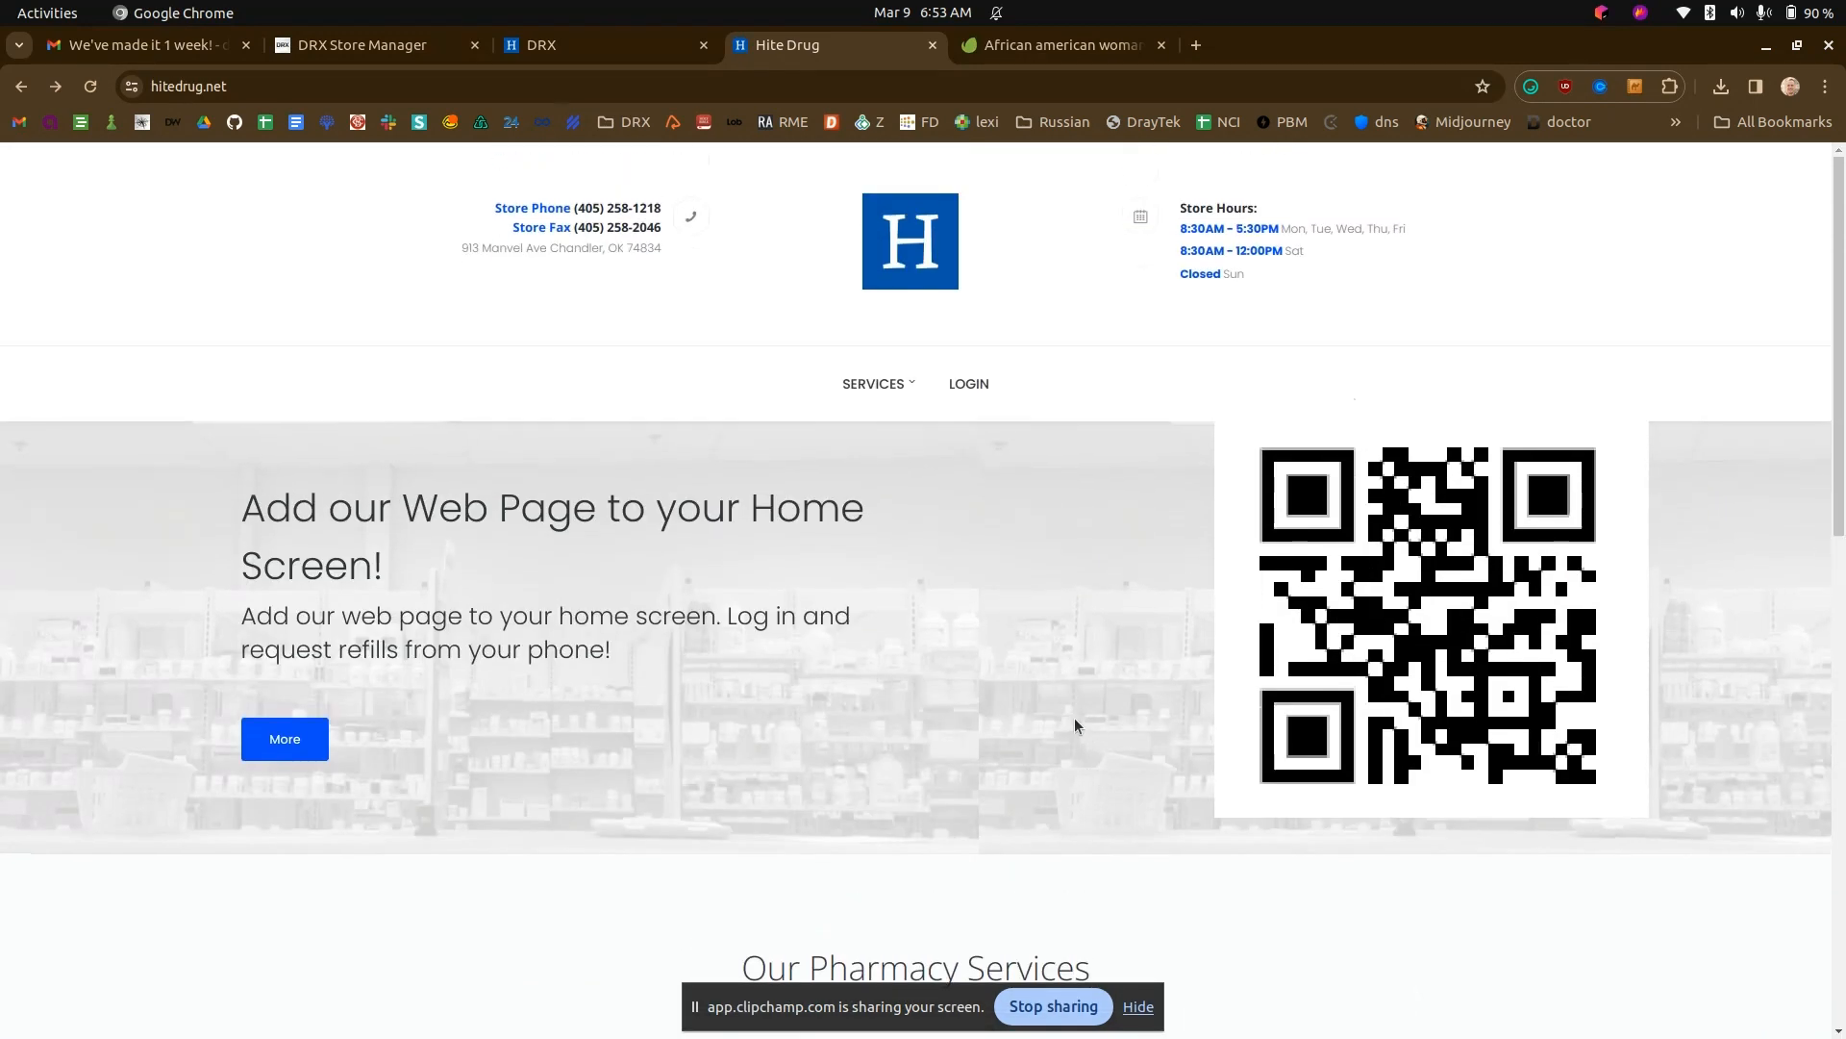
- Create a new post in DRX titled "Great deal on sildenafil!" and remove its placeholder body text
click(642, 40)
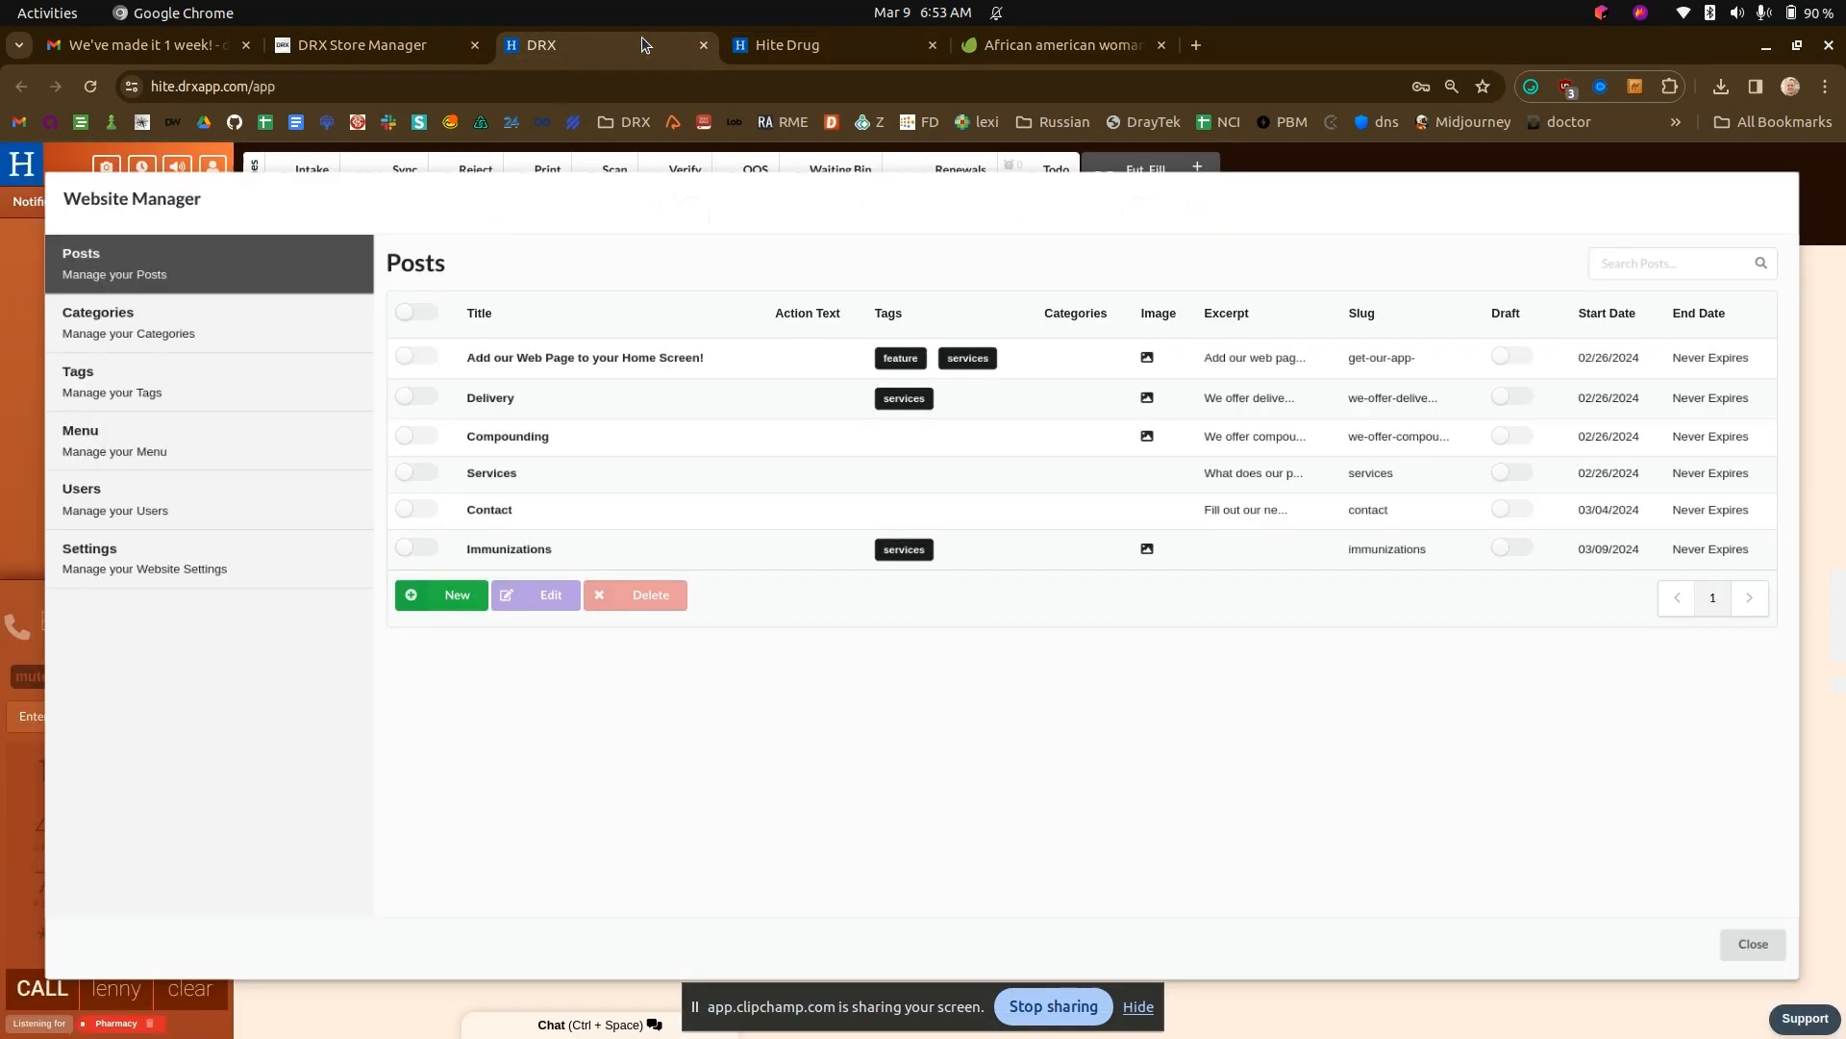
click(457, 599)
drag(525, 297, 414, 296)
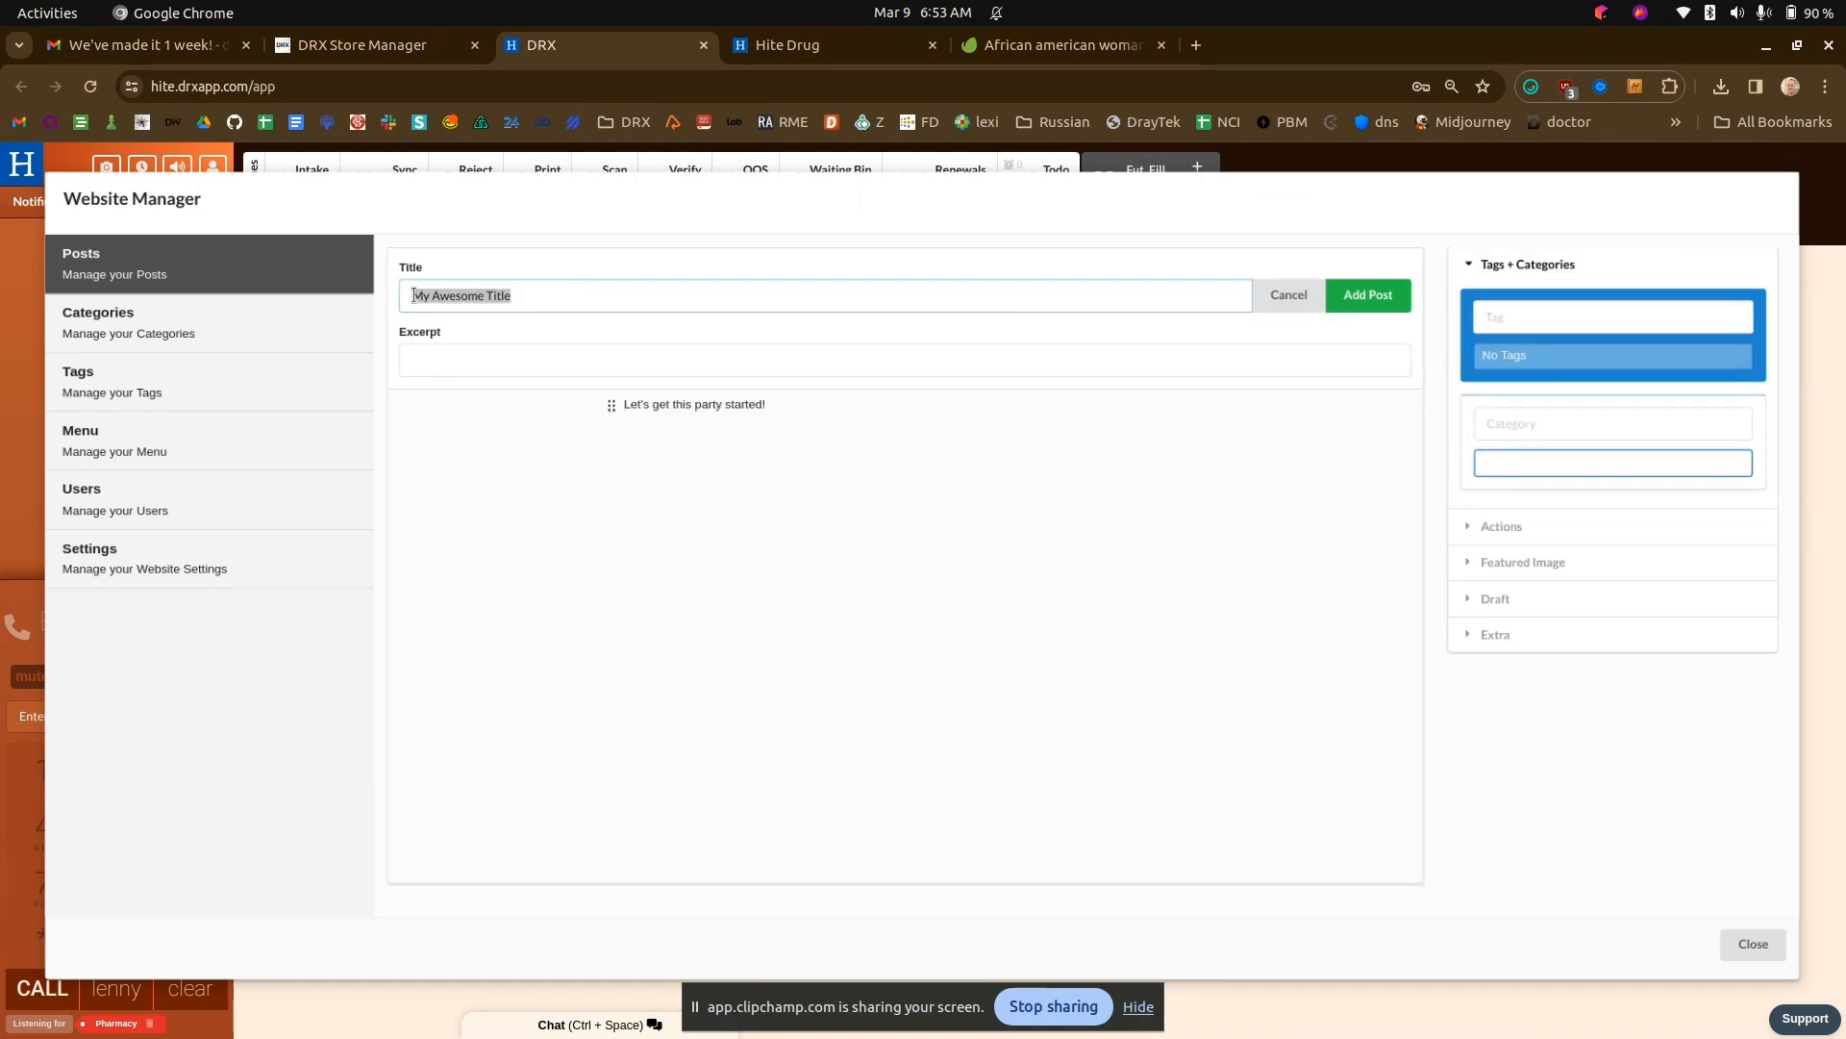
text(Great deal on sildenafil!)
click(616, 403)
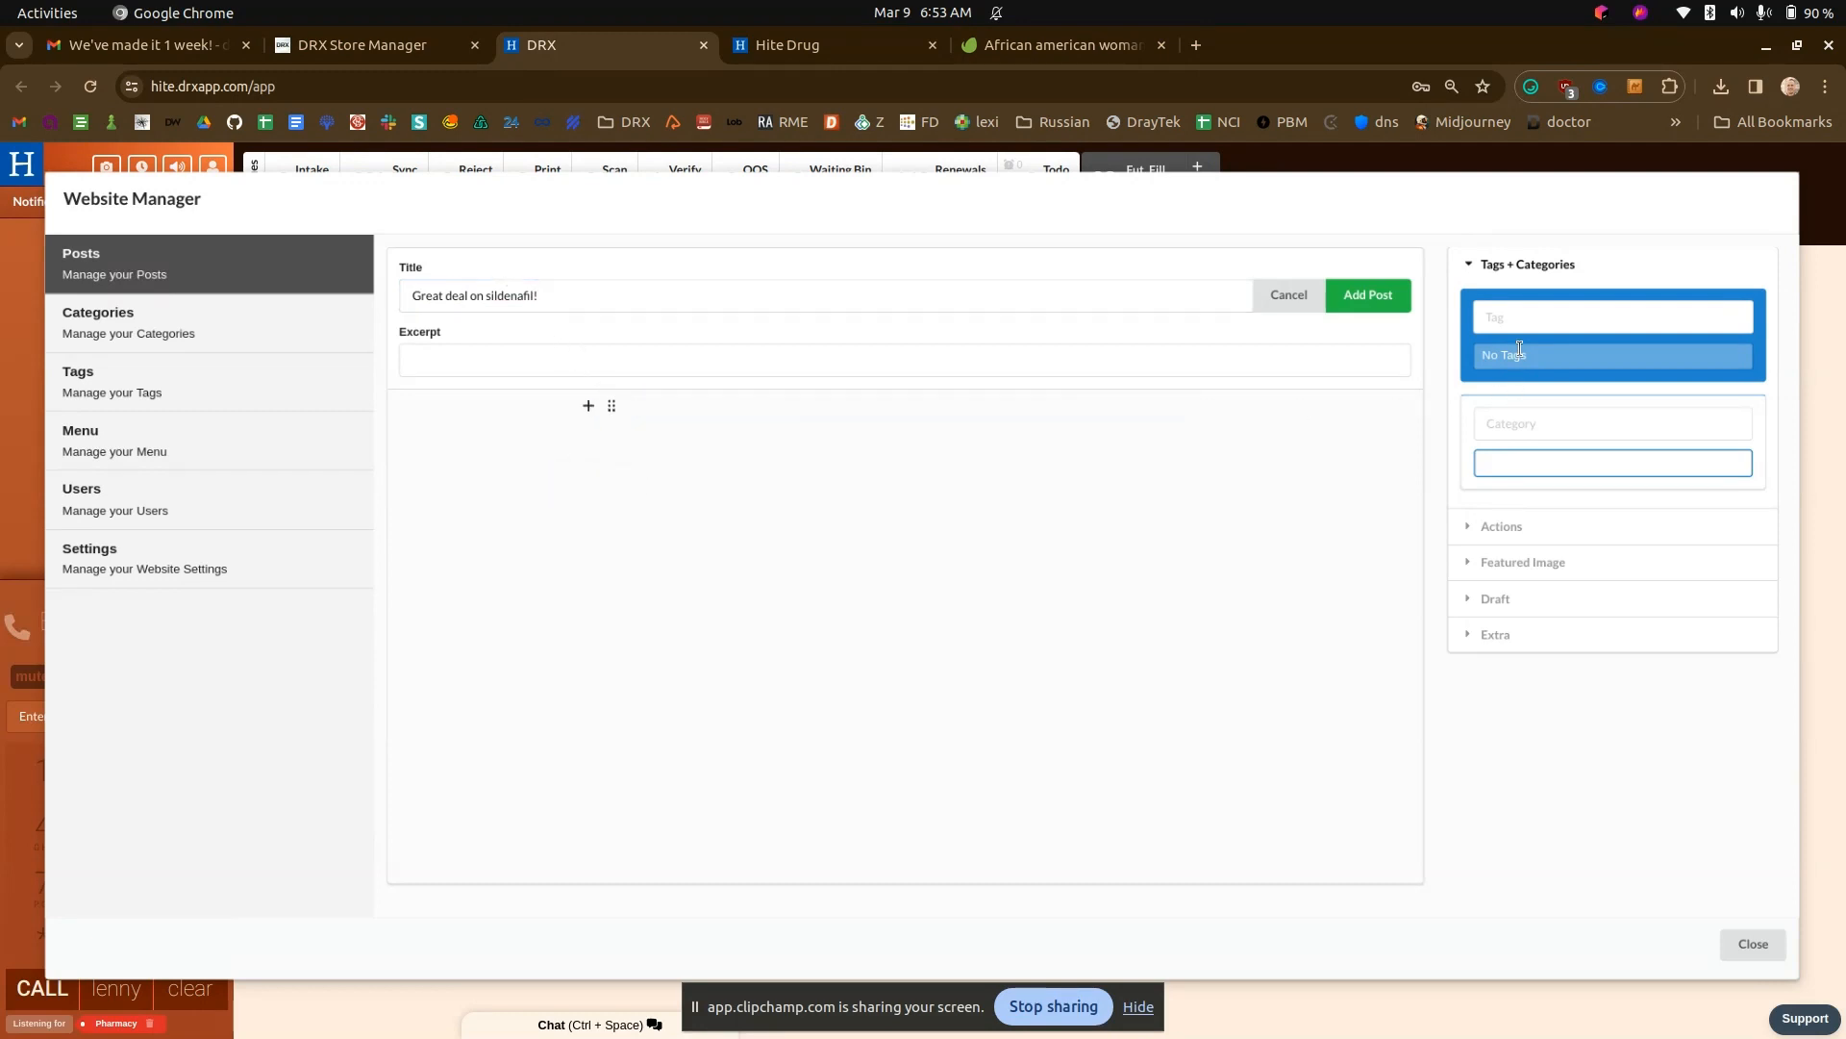
- Add "announcement" as a new quick tag on the sildenafil post and add the post, entering the verification PIN
click(1516, 308)
text(announcement)
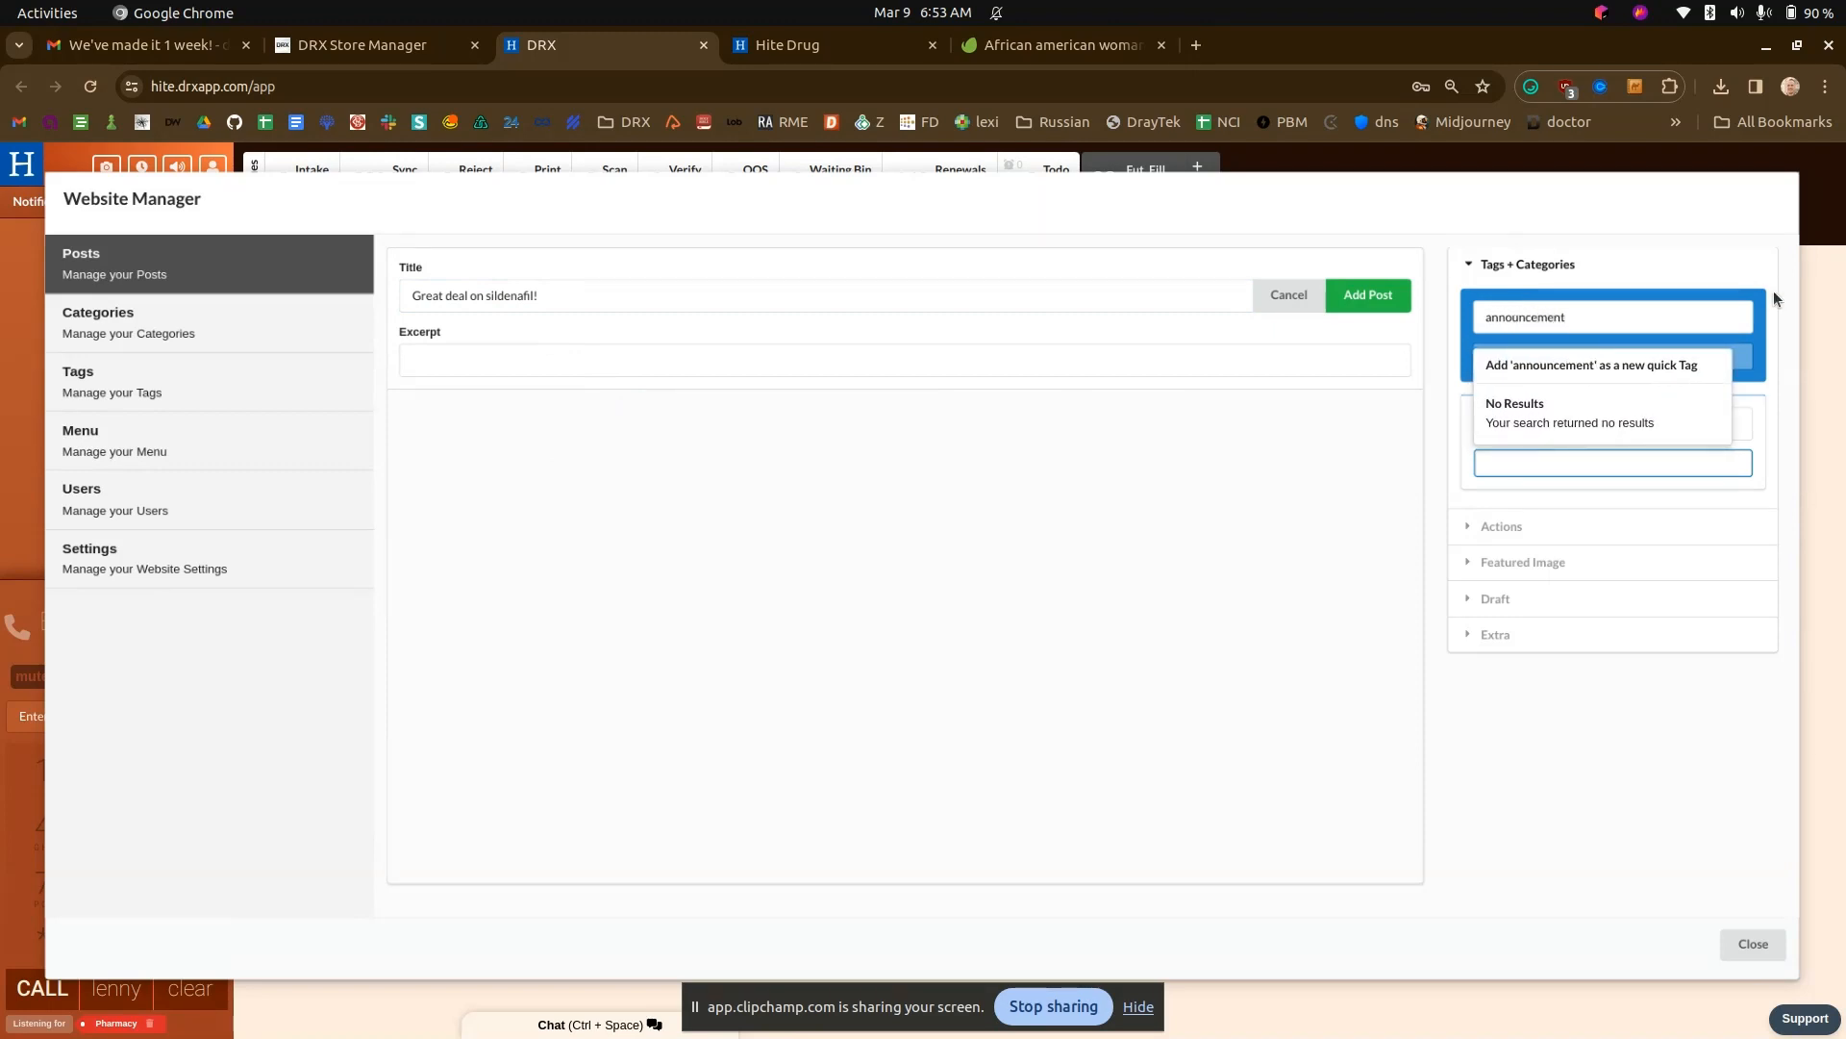
click(1625, 366)
click(1368, 295)
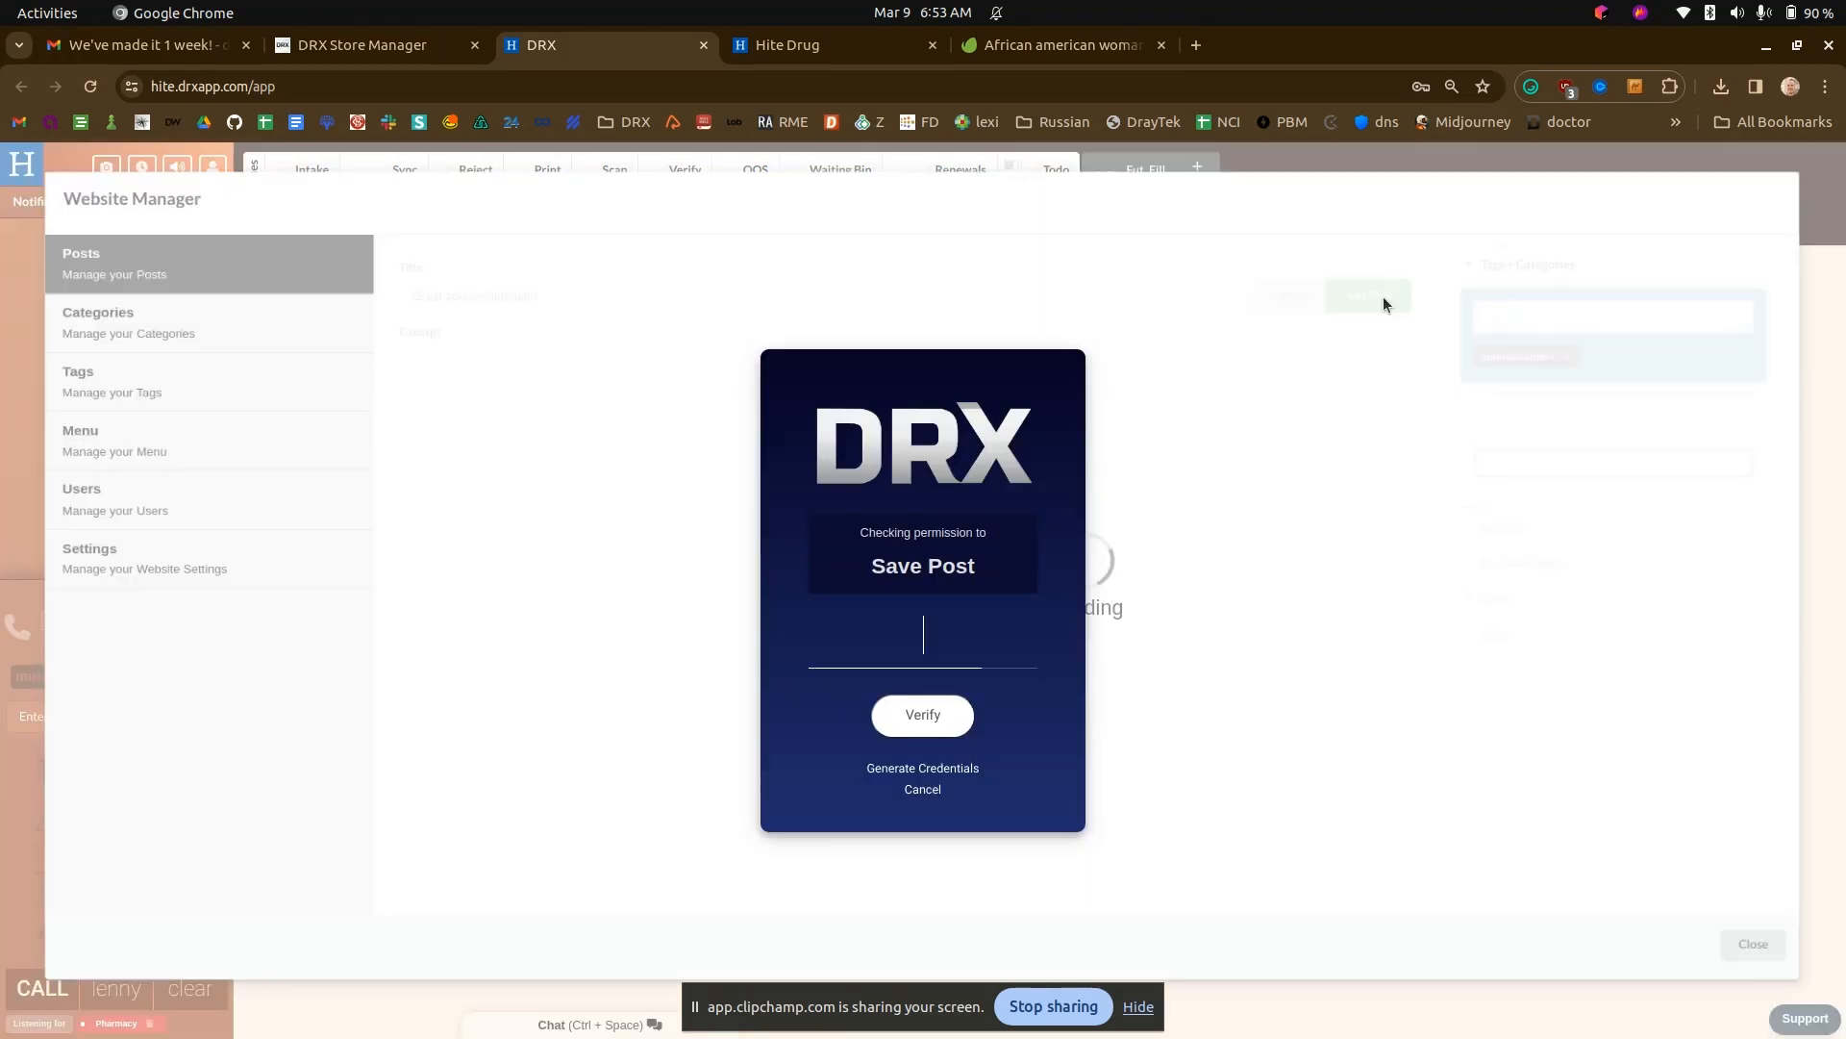
text(••••)
- Check the sildenafil announcement banner on the Hite Drug home page
click(867, 44)
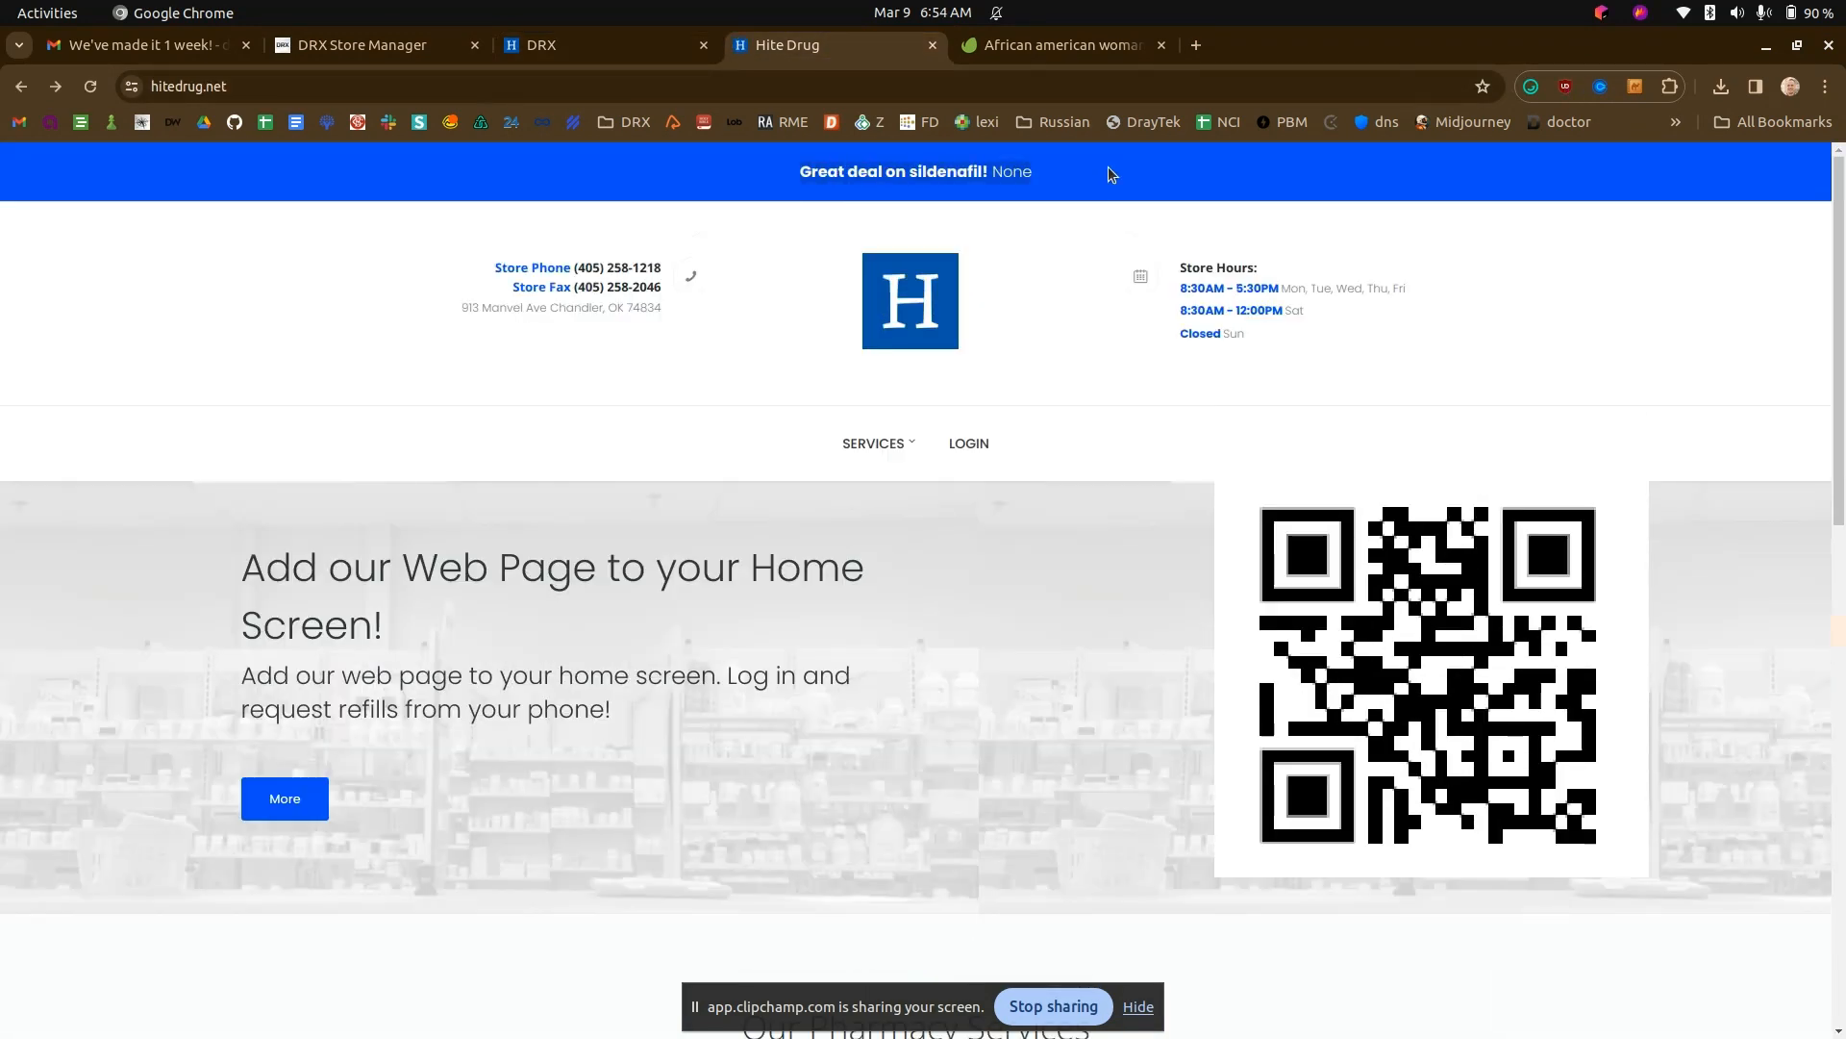
drag(799, 171, 993, 171)
click(1003, 171)
- Set the sildenafil post's excerpt to "Isn't it swell?", save the post and reload the Hite Drug home page
click(579, 46)
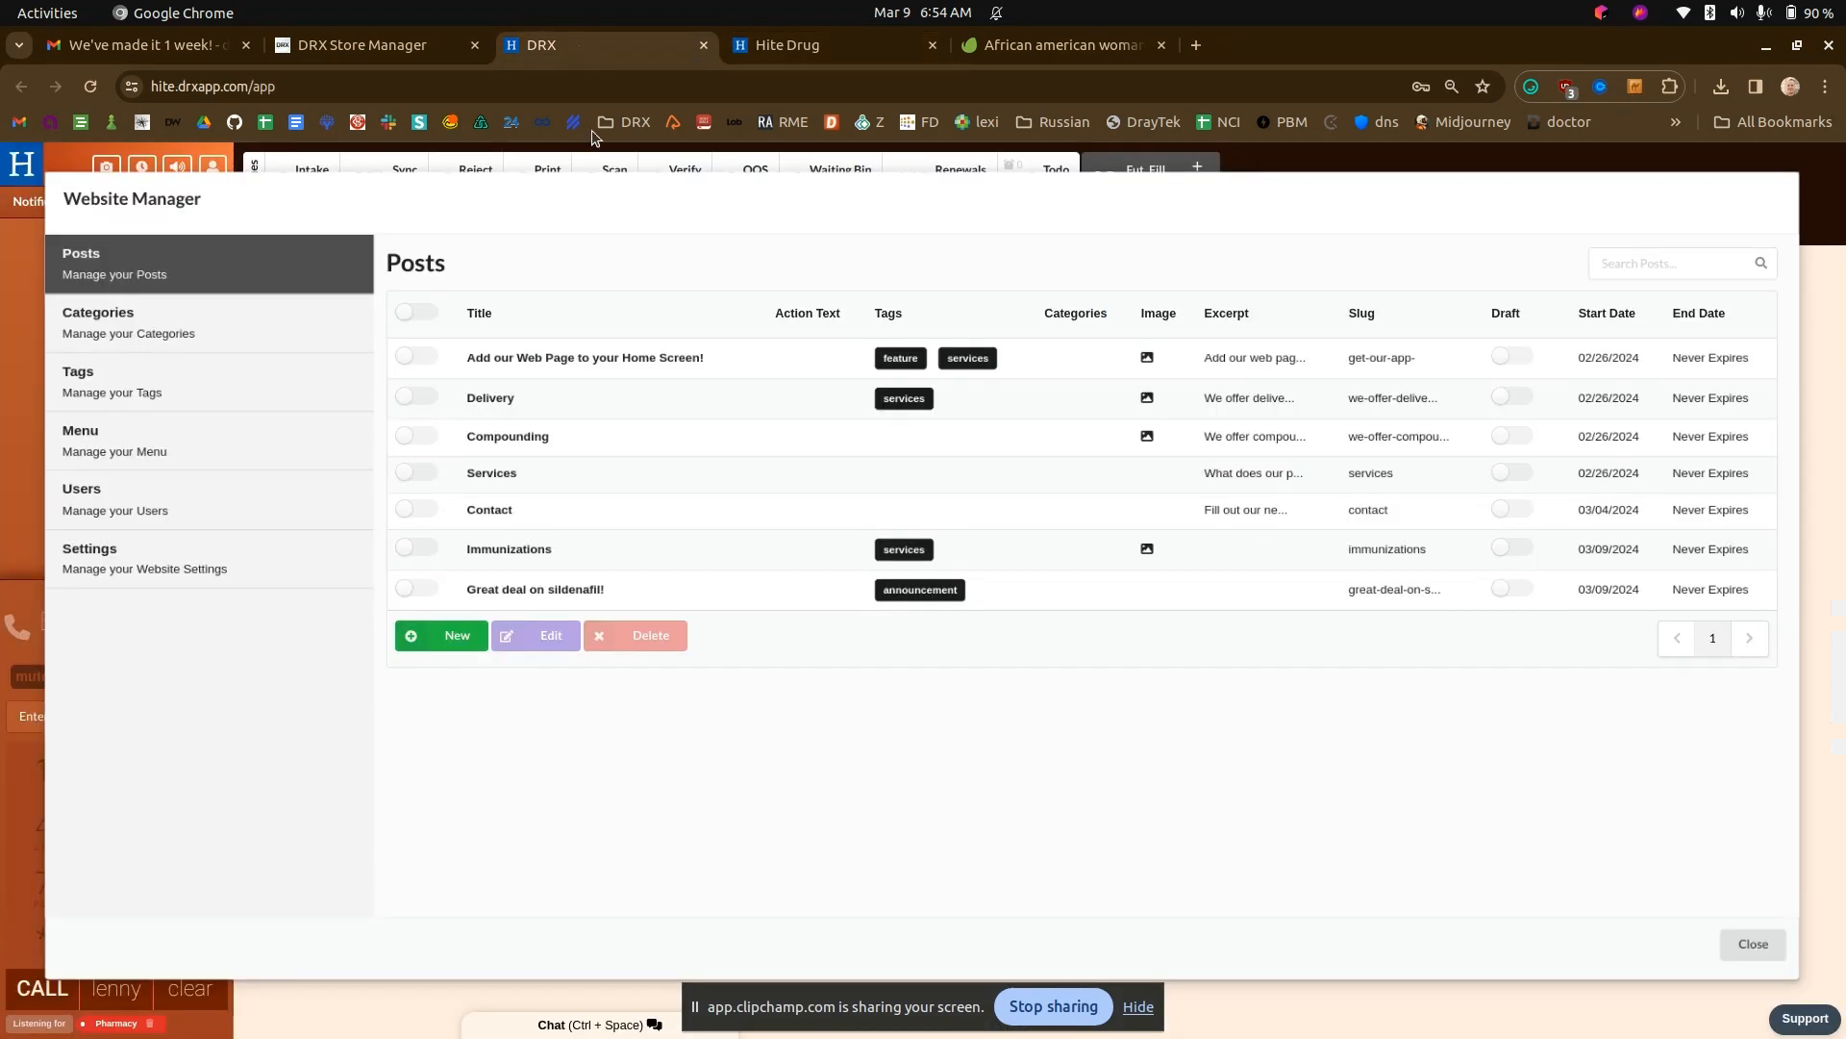
click(416, 588)
click(539, 635)
click(490, 357)
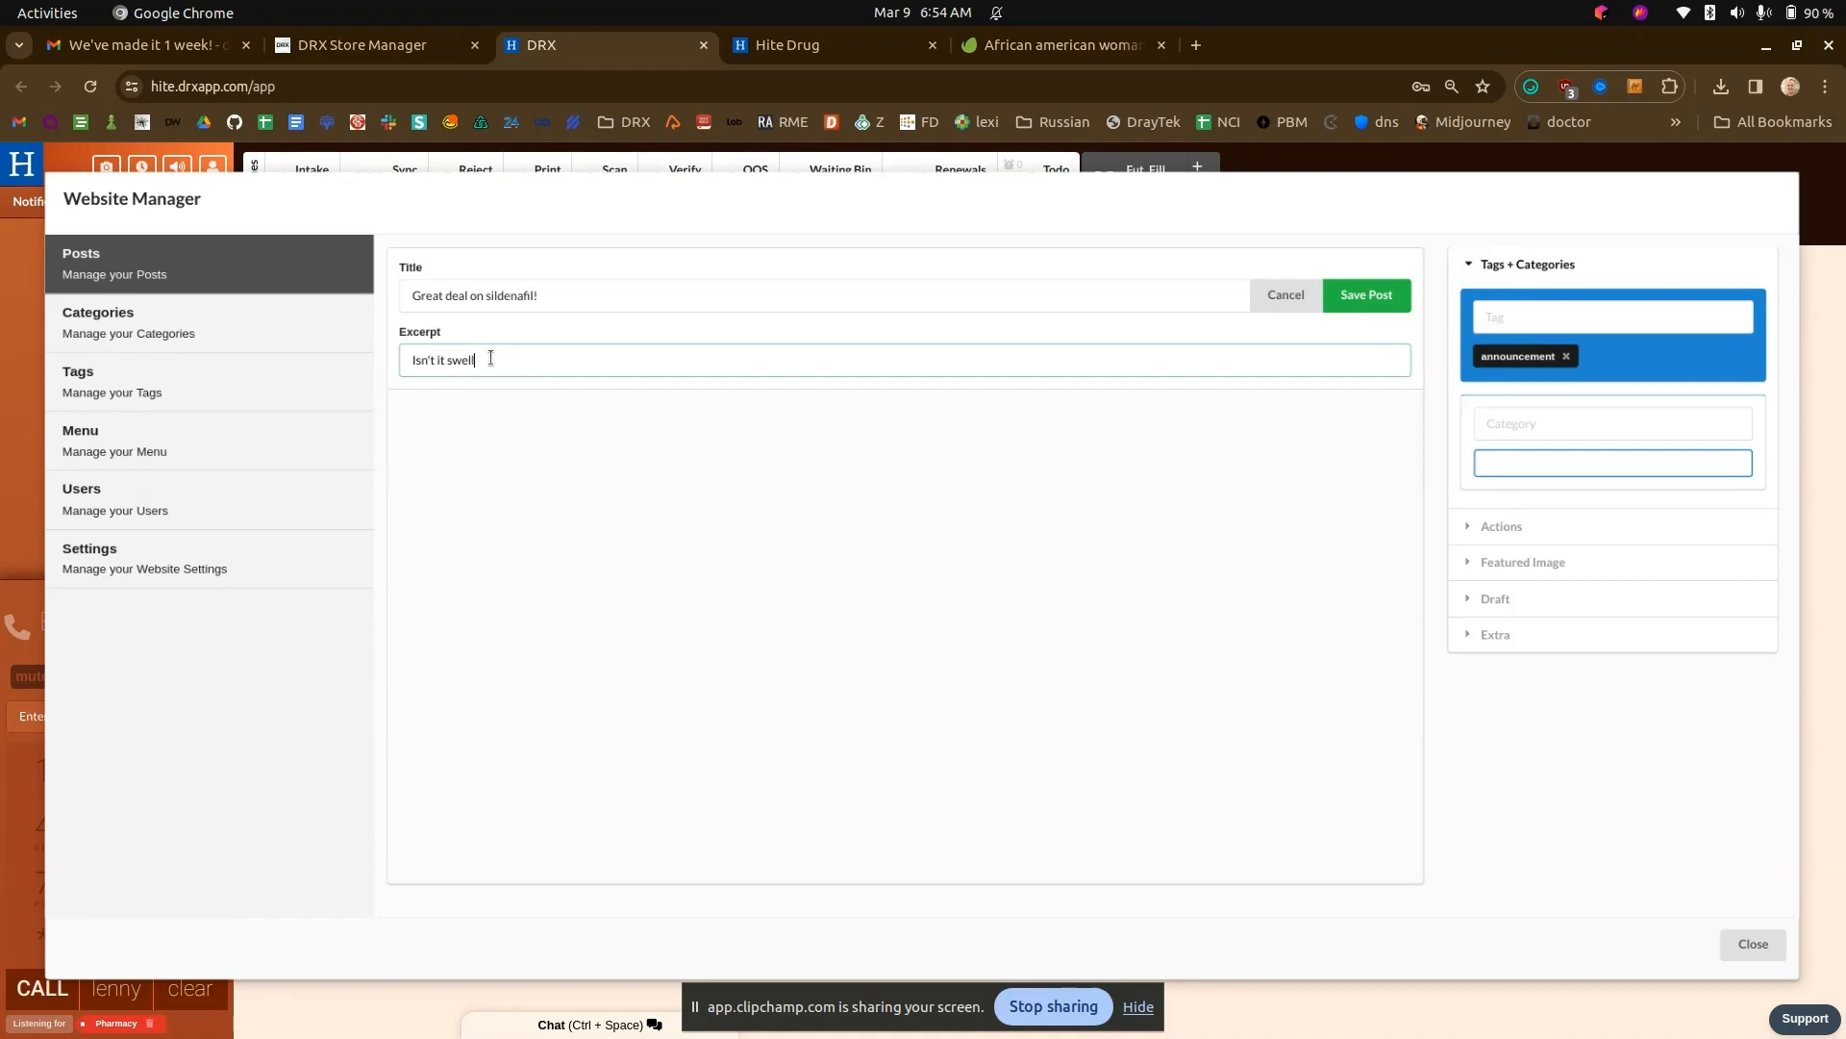
click(1382, 304)
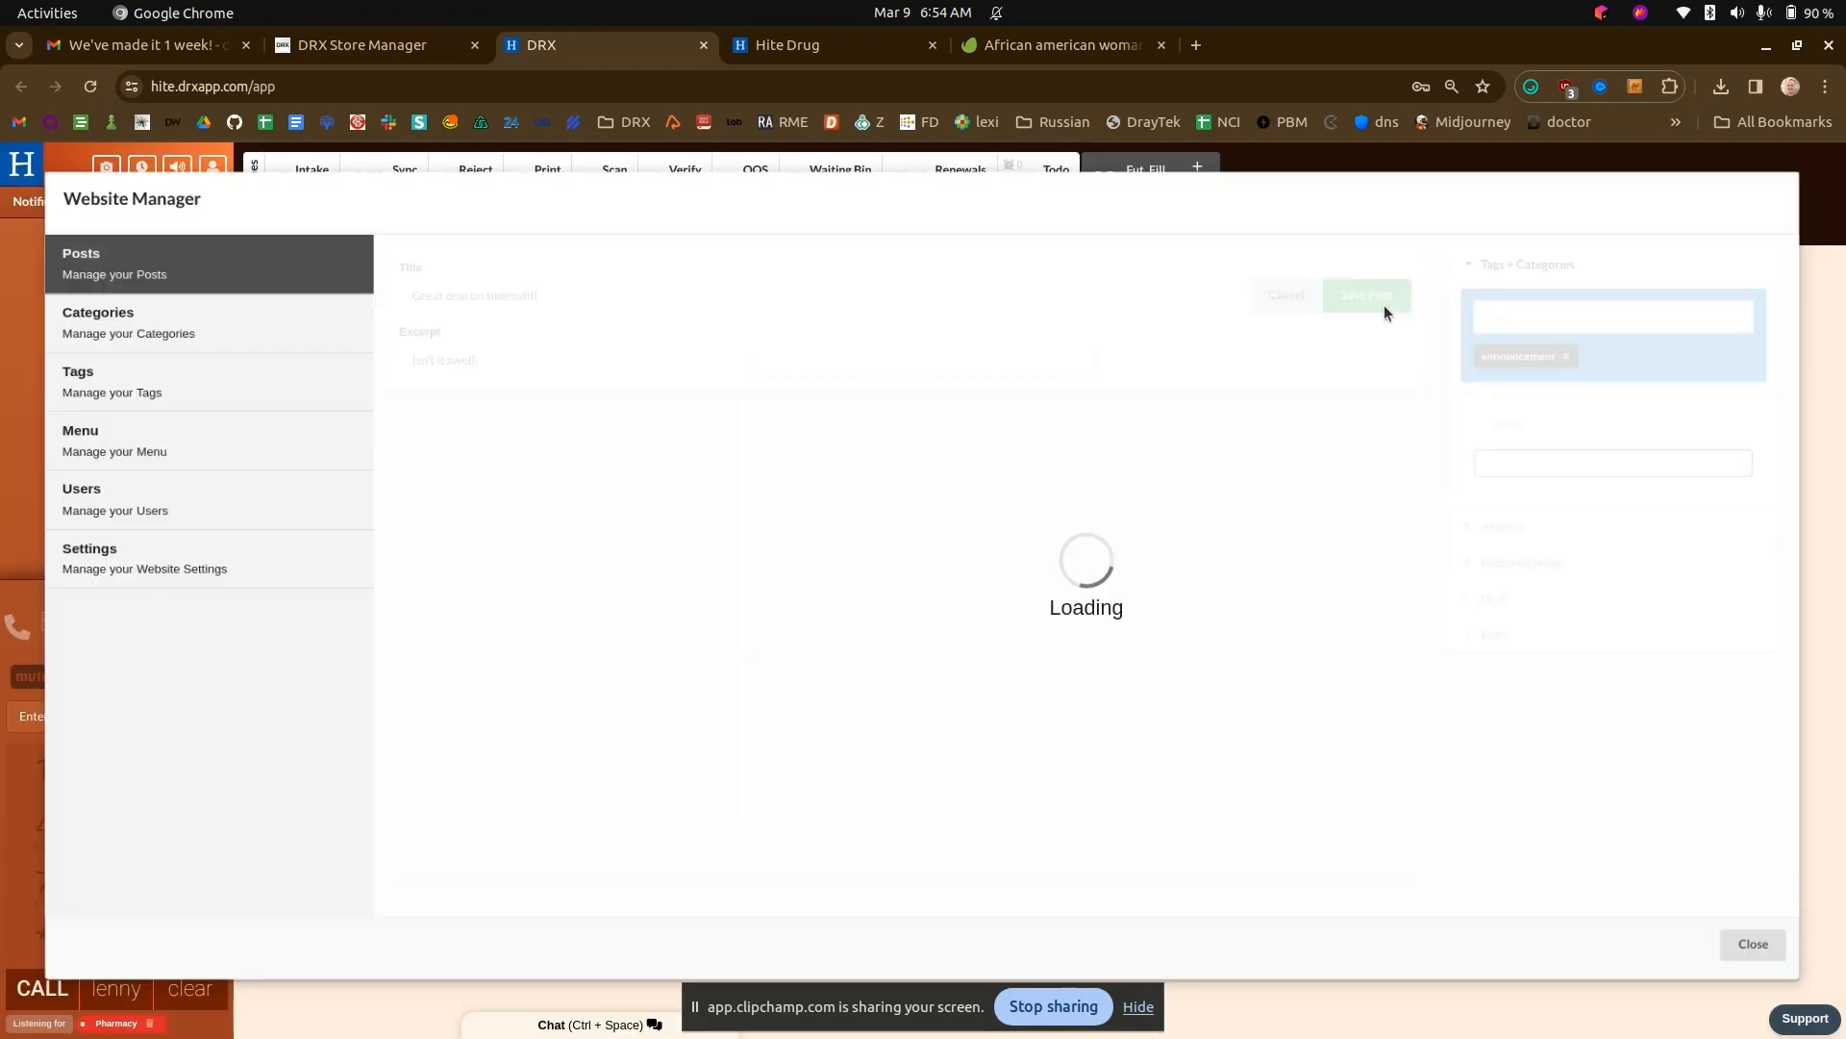
click(793, 38)
key(ctrl+r)
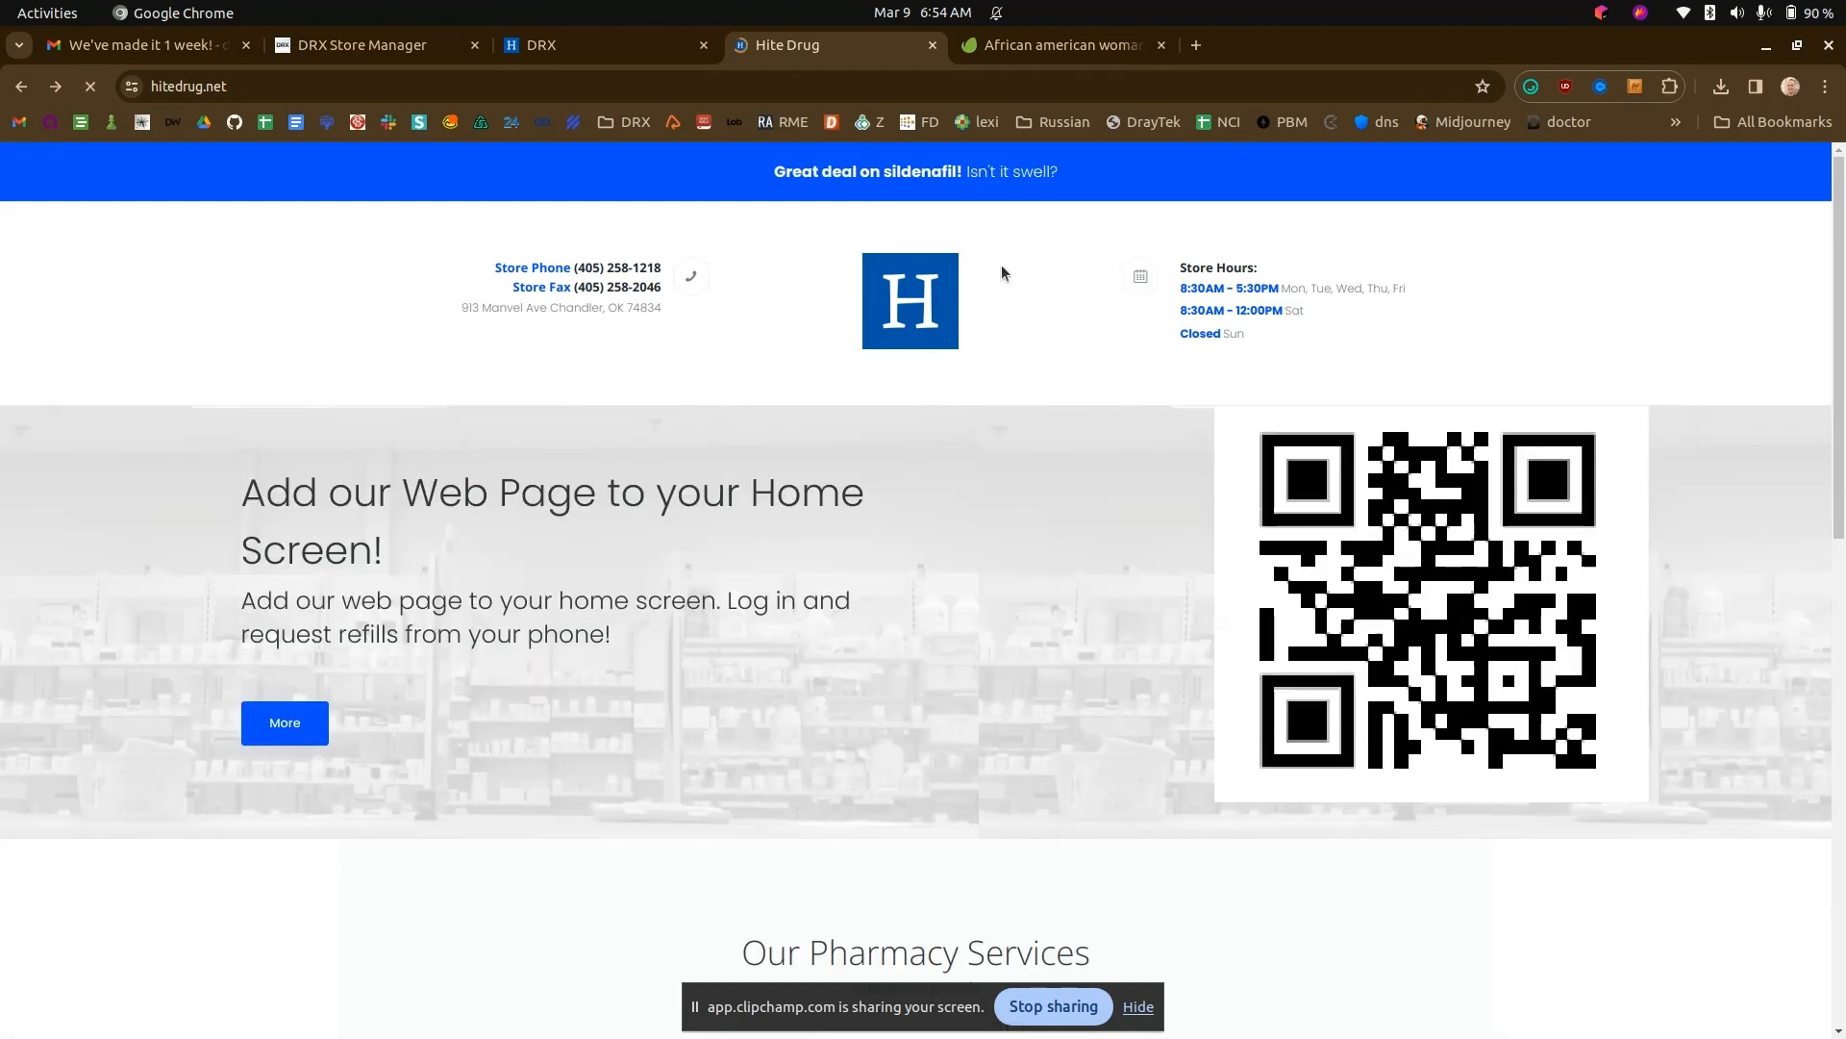
- Create another post in DRX titled "We're closed on Sundays" with the excerpt "We really are!"
click(627, 55)
click(428, 635)
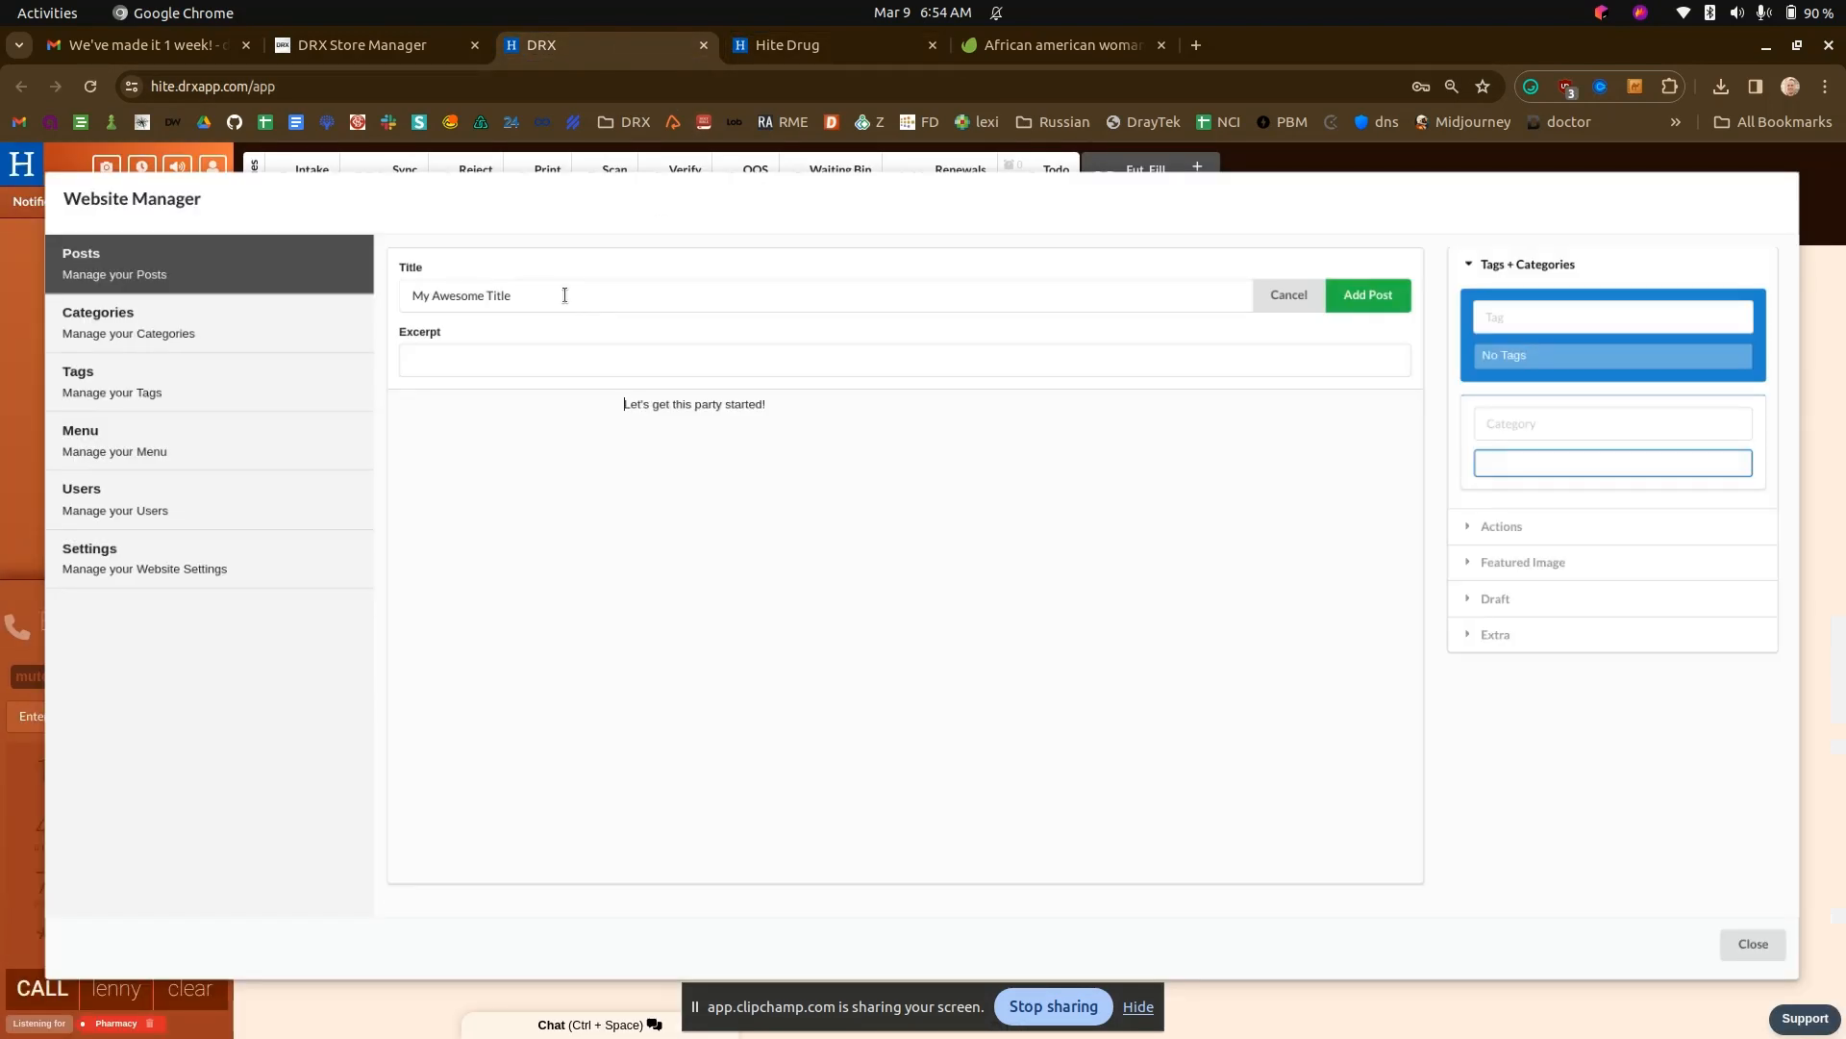
drag(564, 295, 381, 285)
text(We're)
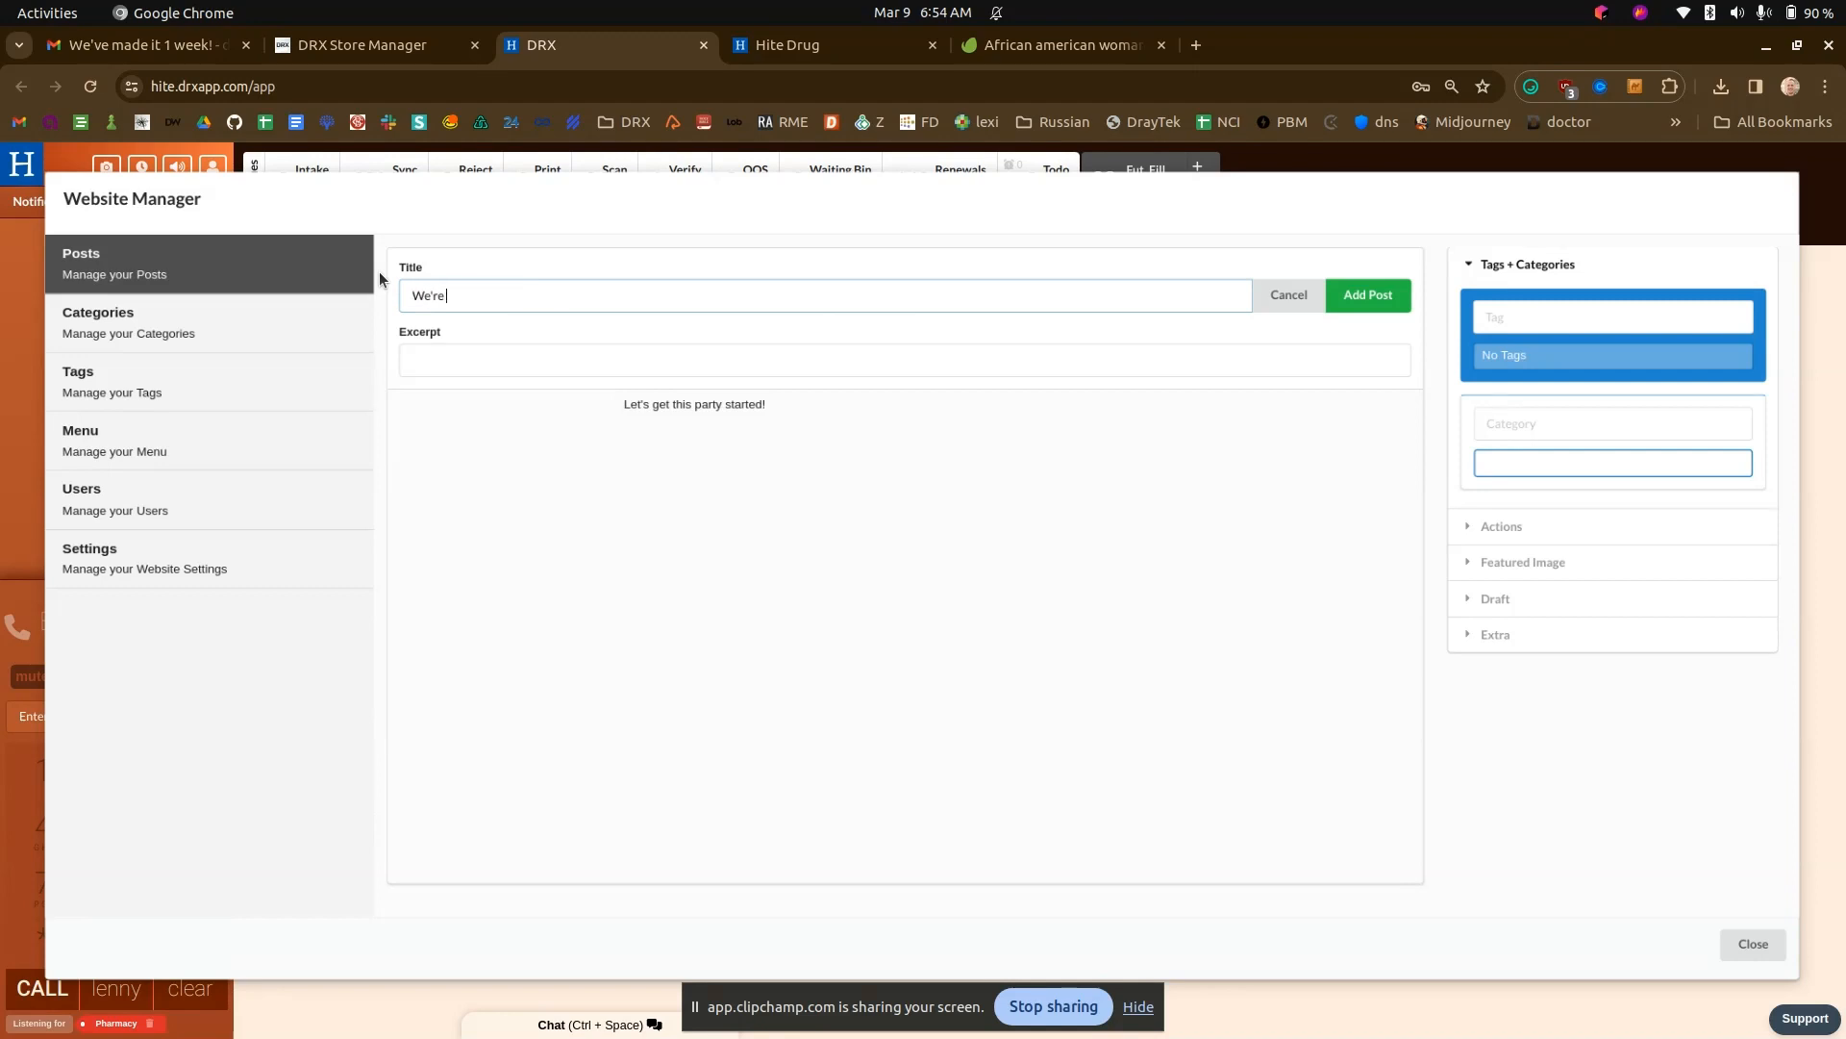
text( closed on Sundays)
click(661, 359)
text(We really are!)
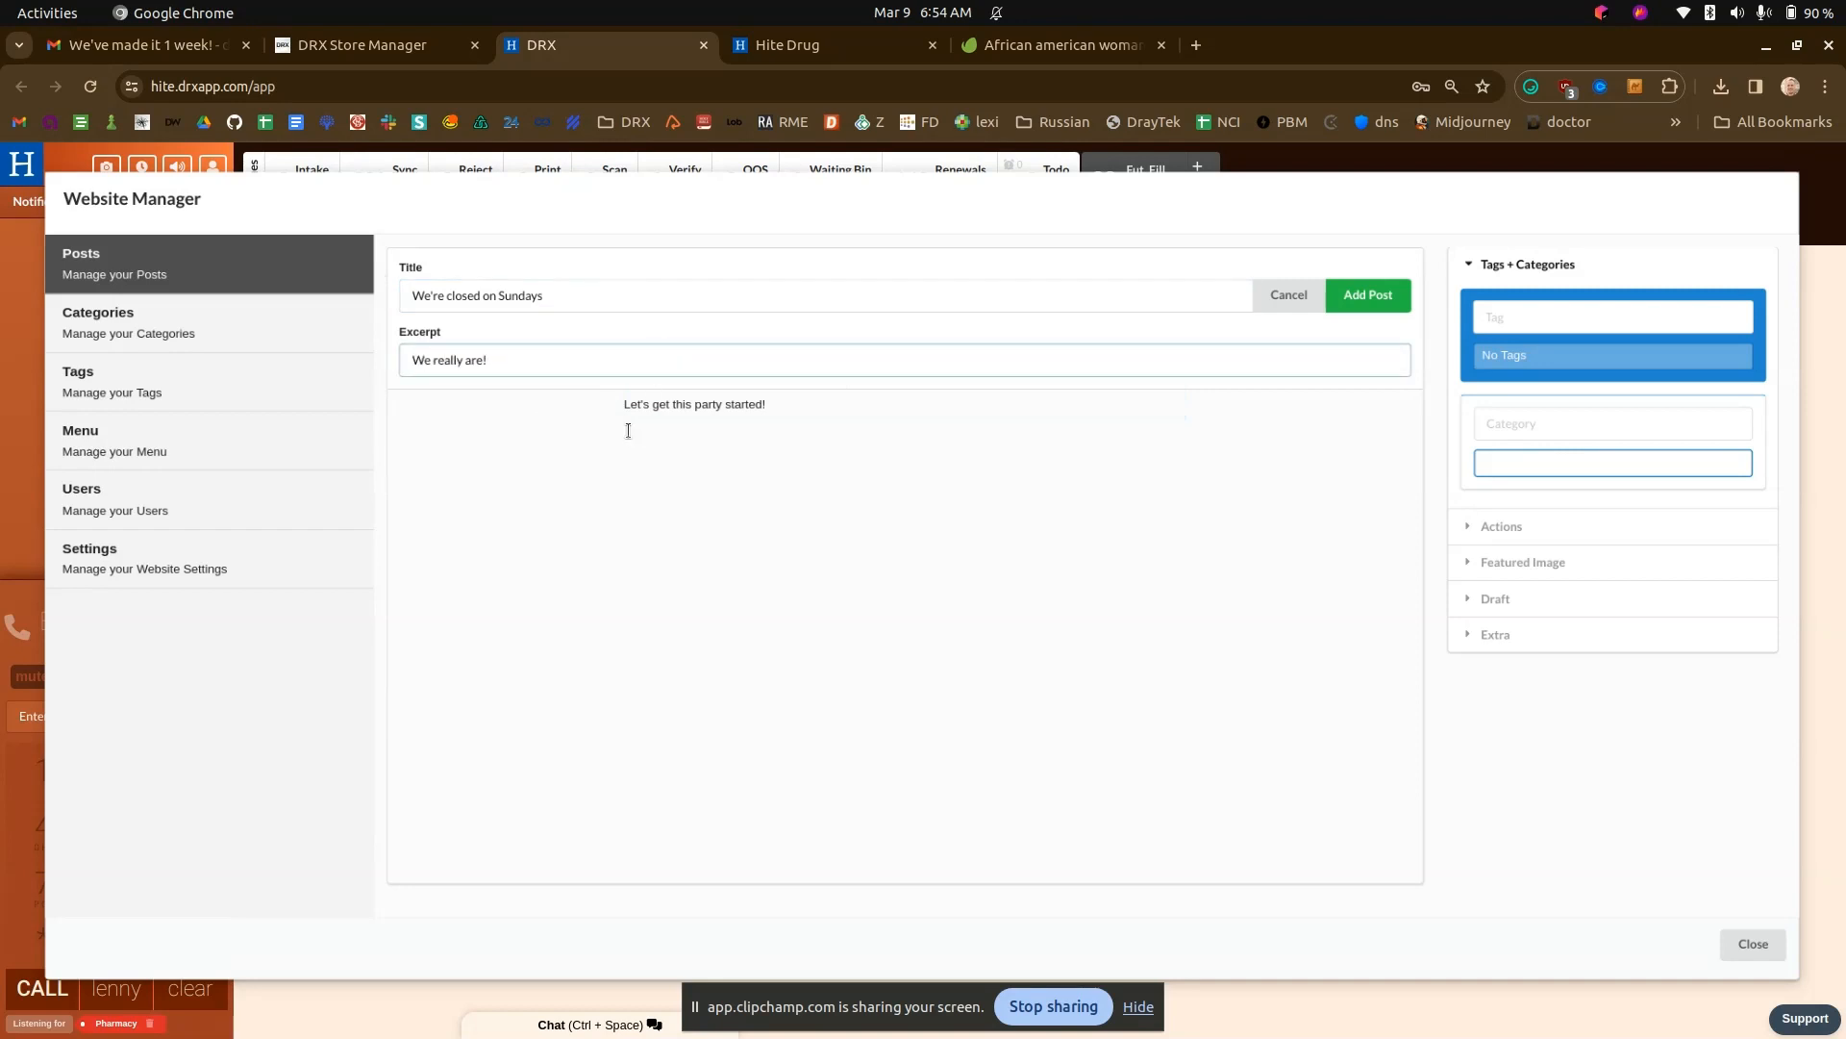
- Delete the Sunday-closing post's placeholder body text, tag it with the existing announcement tag and add the post
click(628, 430)
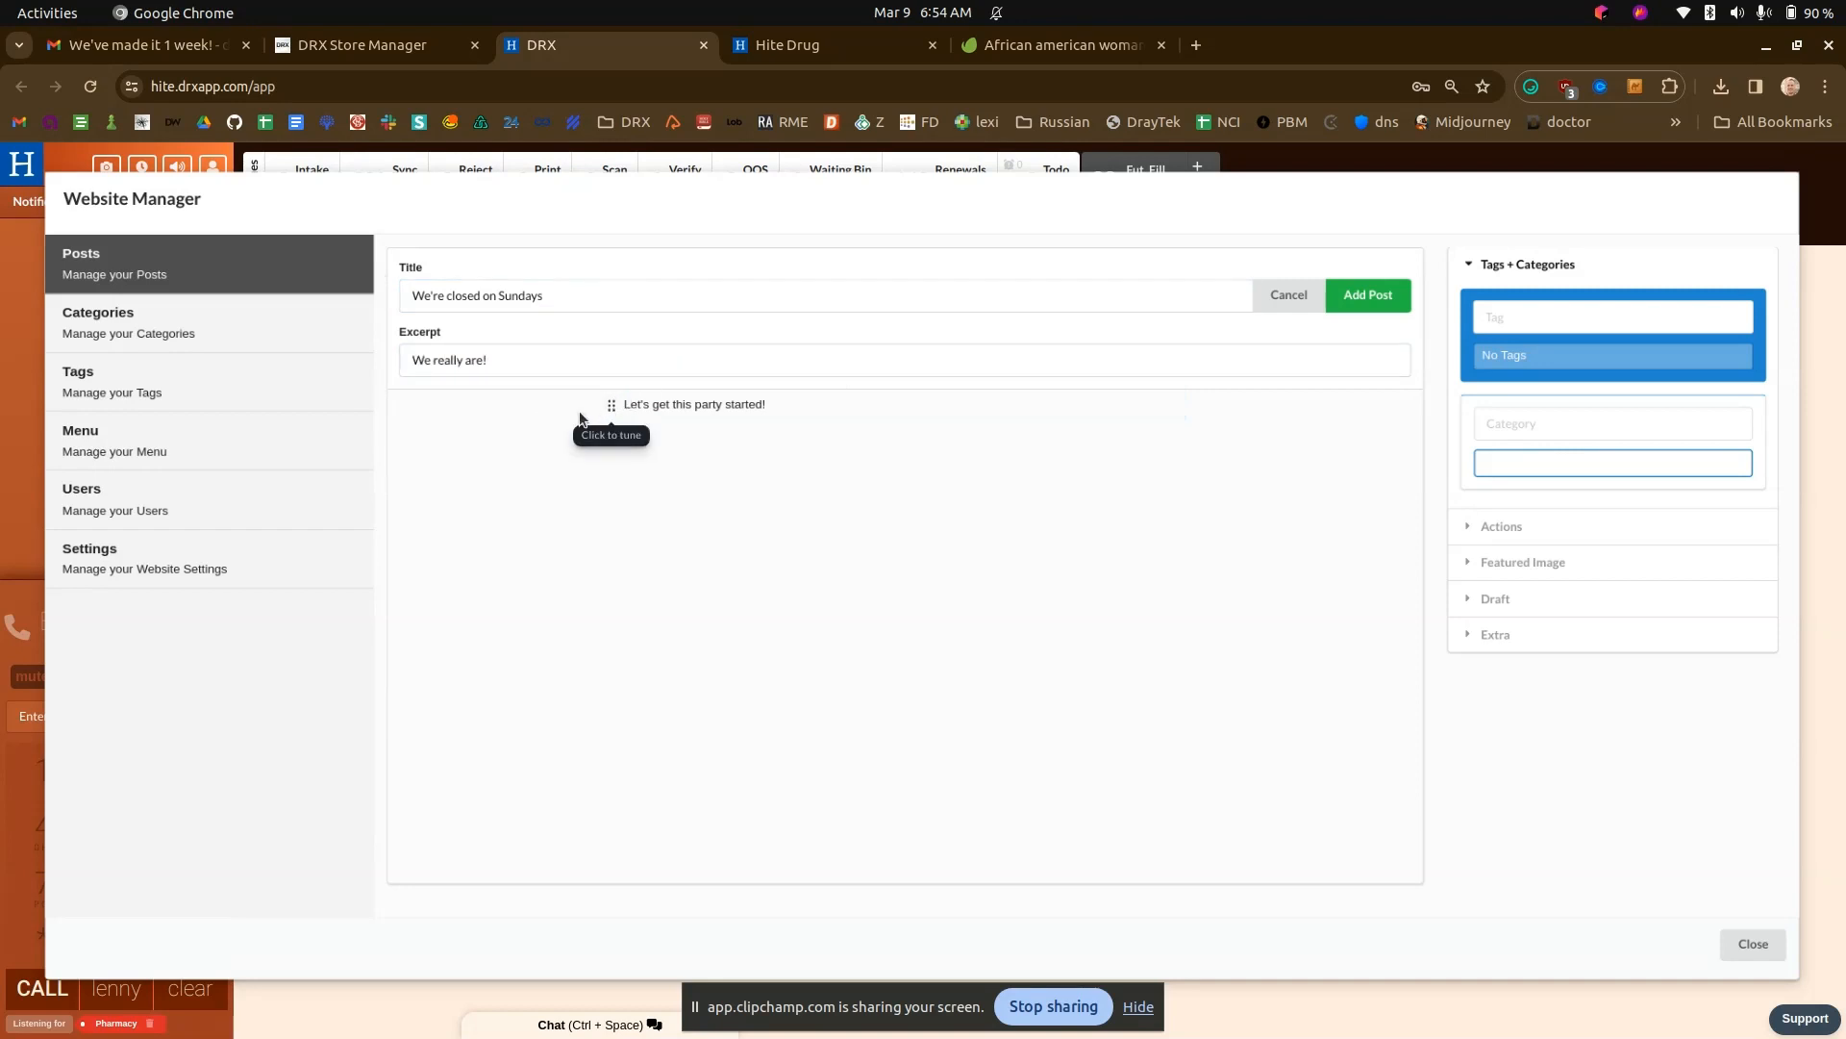
click(612, 404)
click(576, 441)
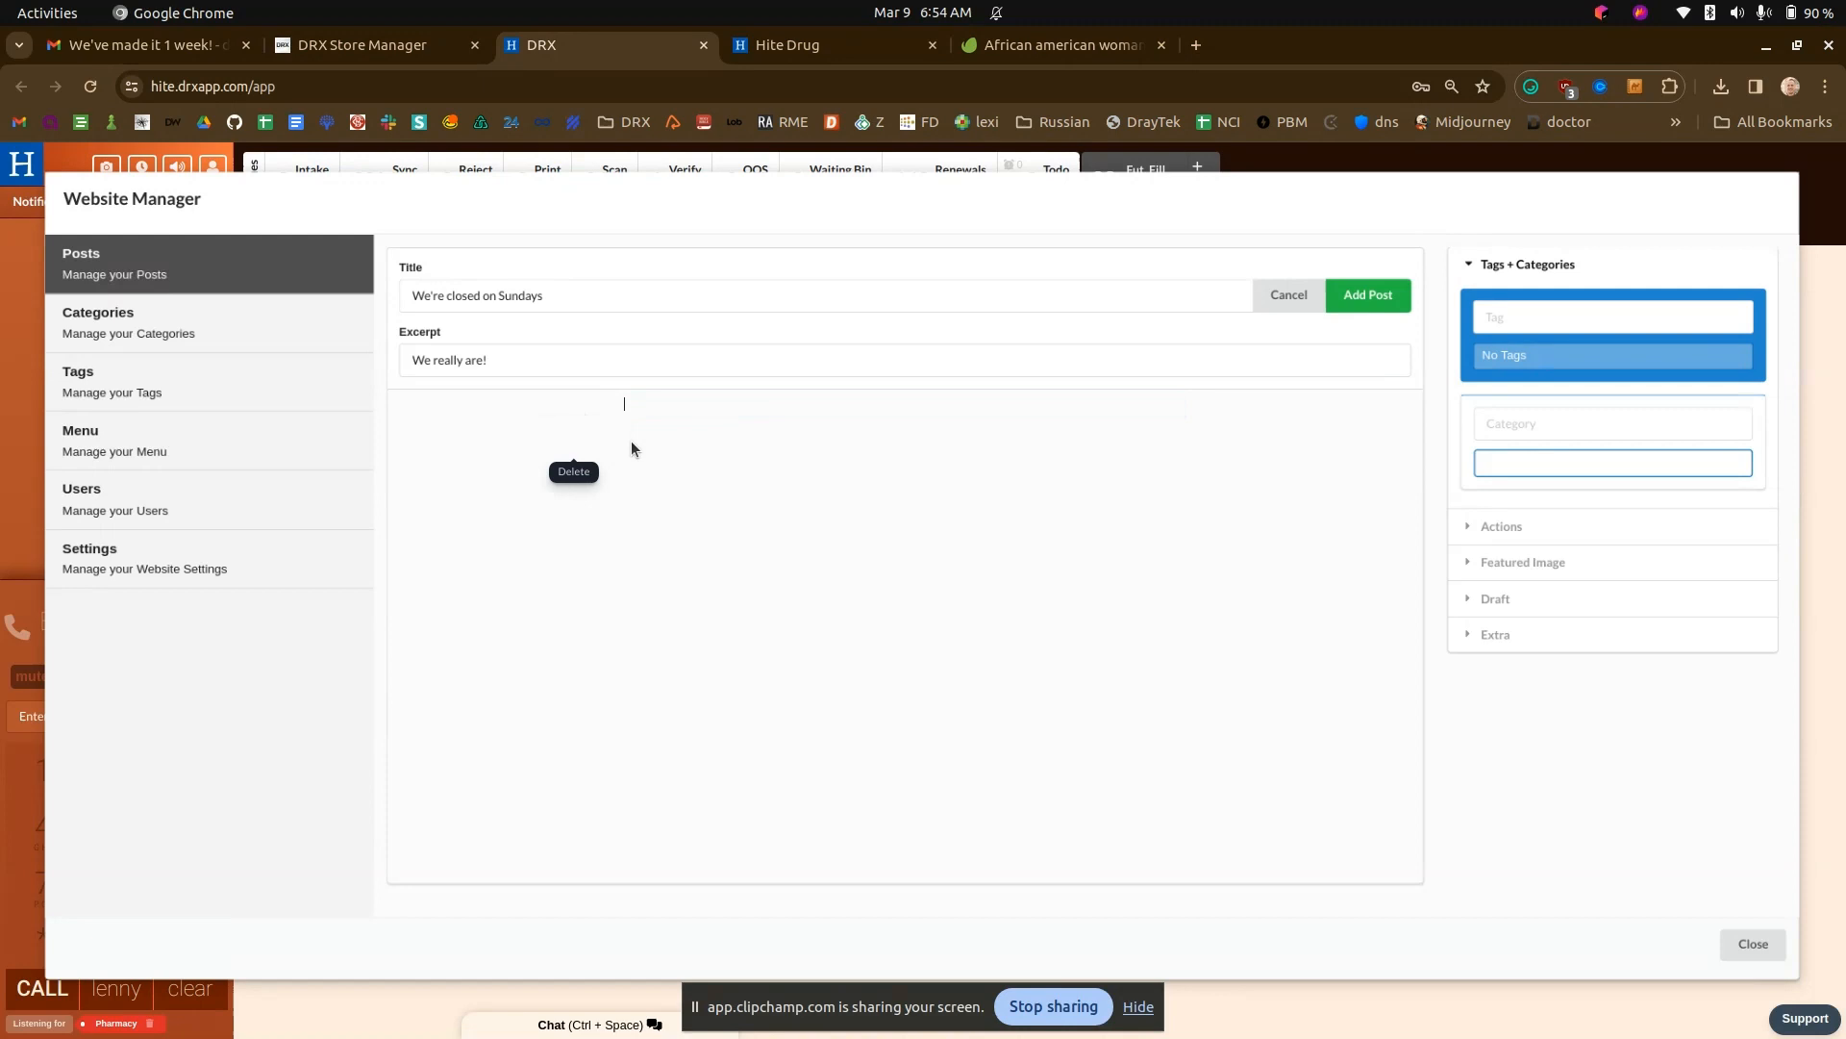
click(1508, 316)
text(annou)
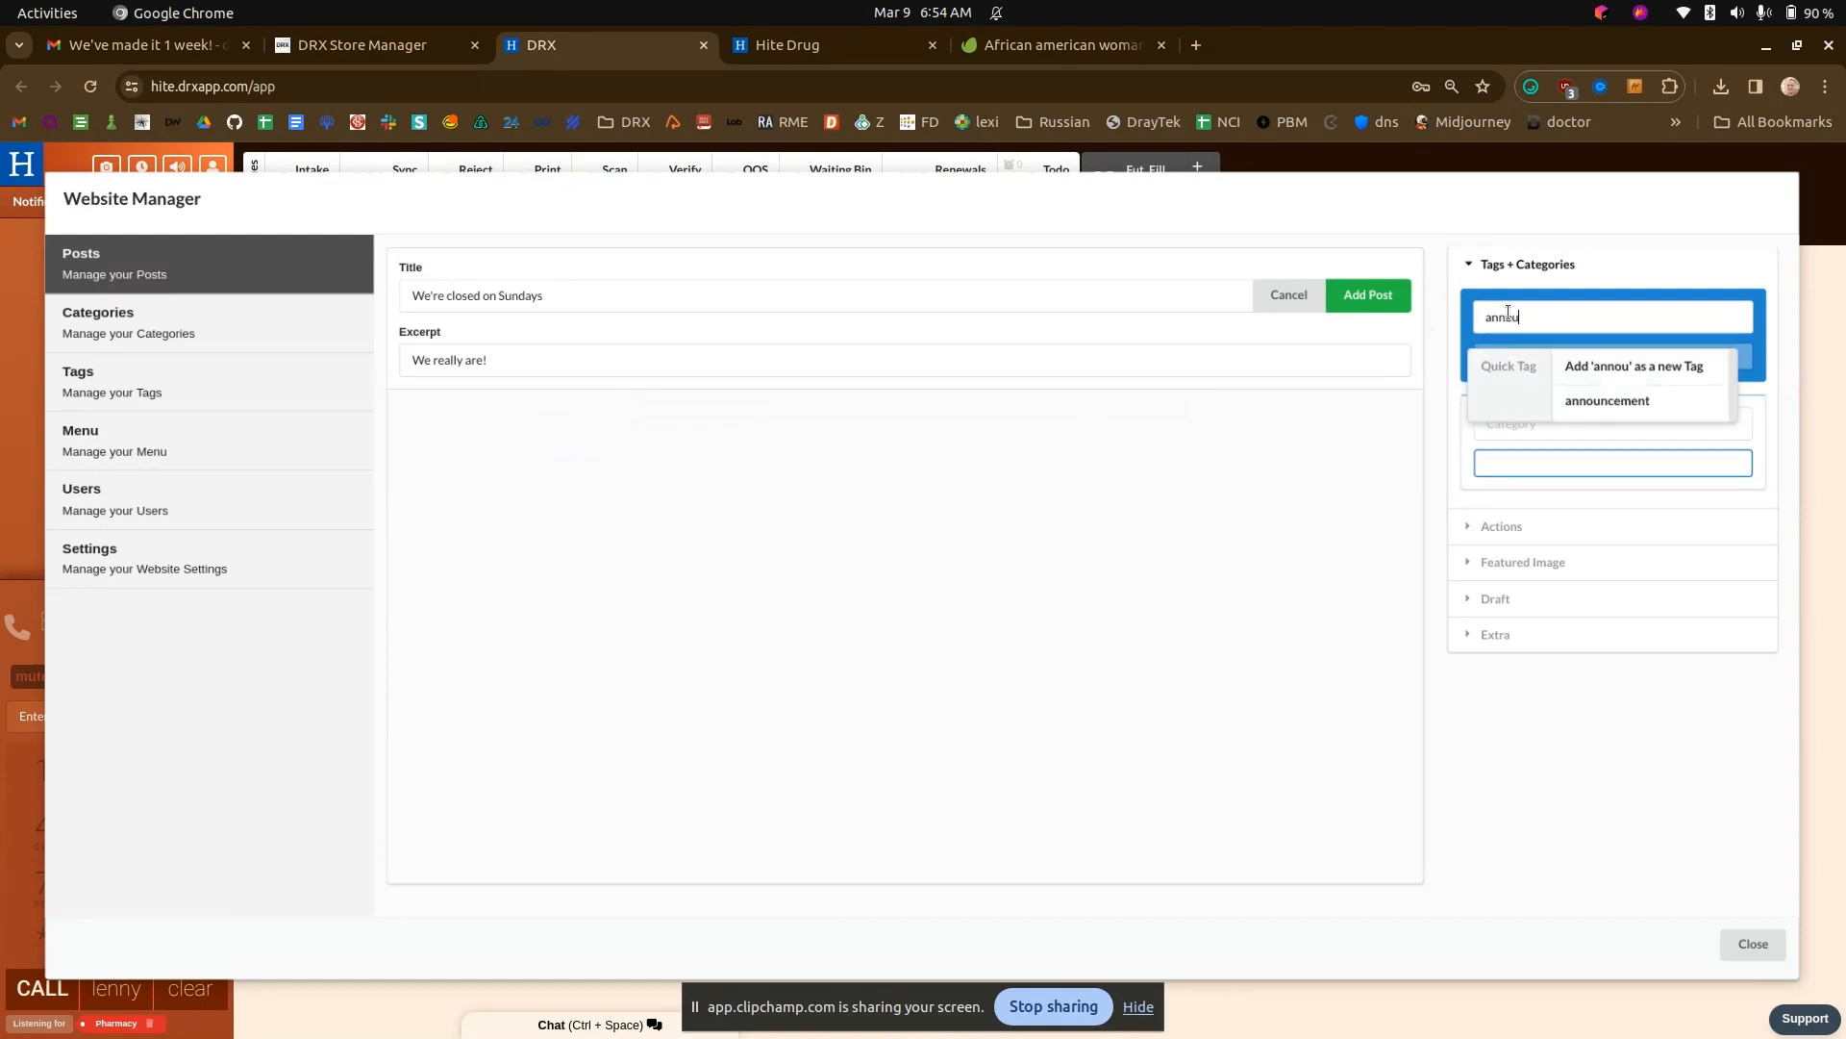
click(1591, 401)
click(1368, 296)
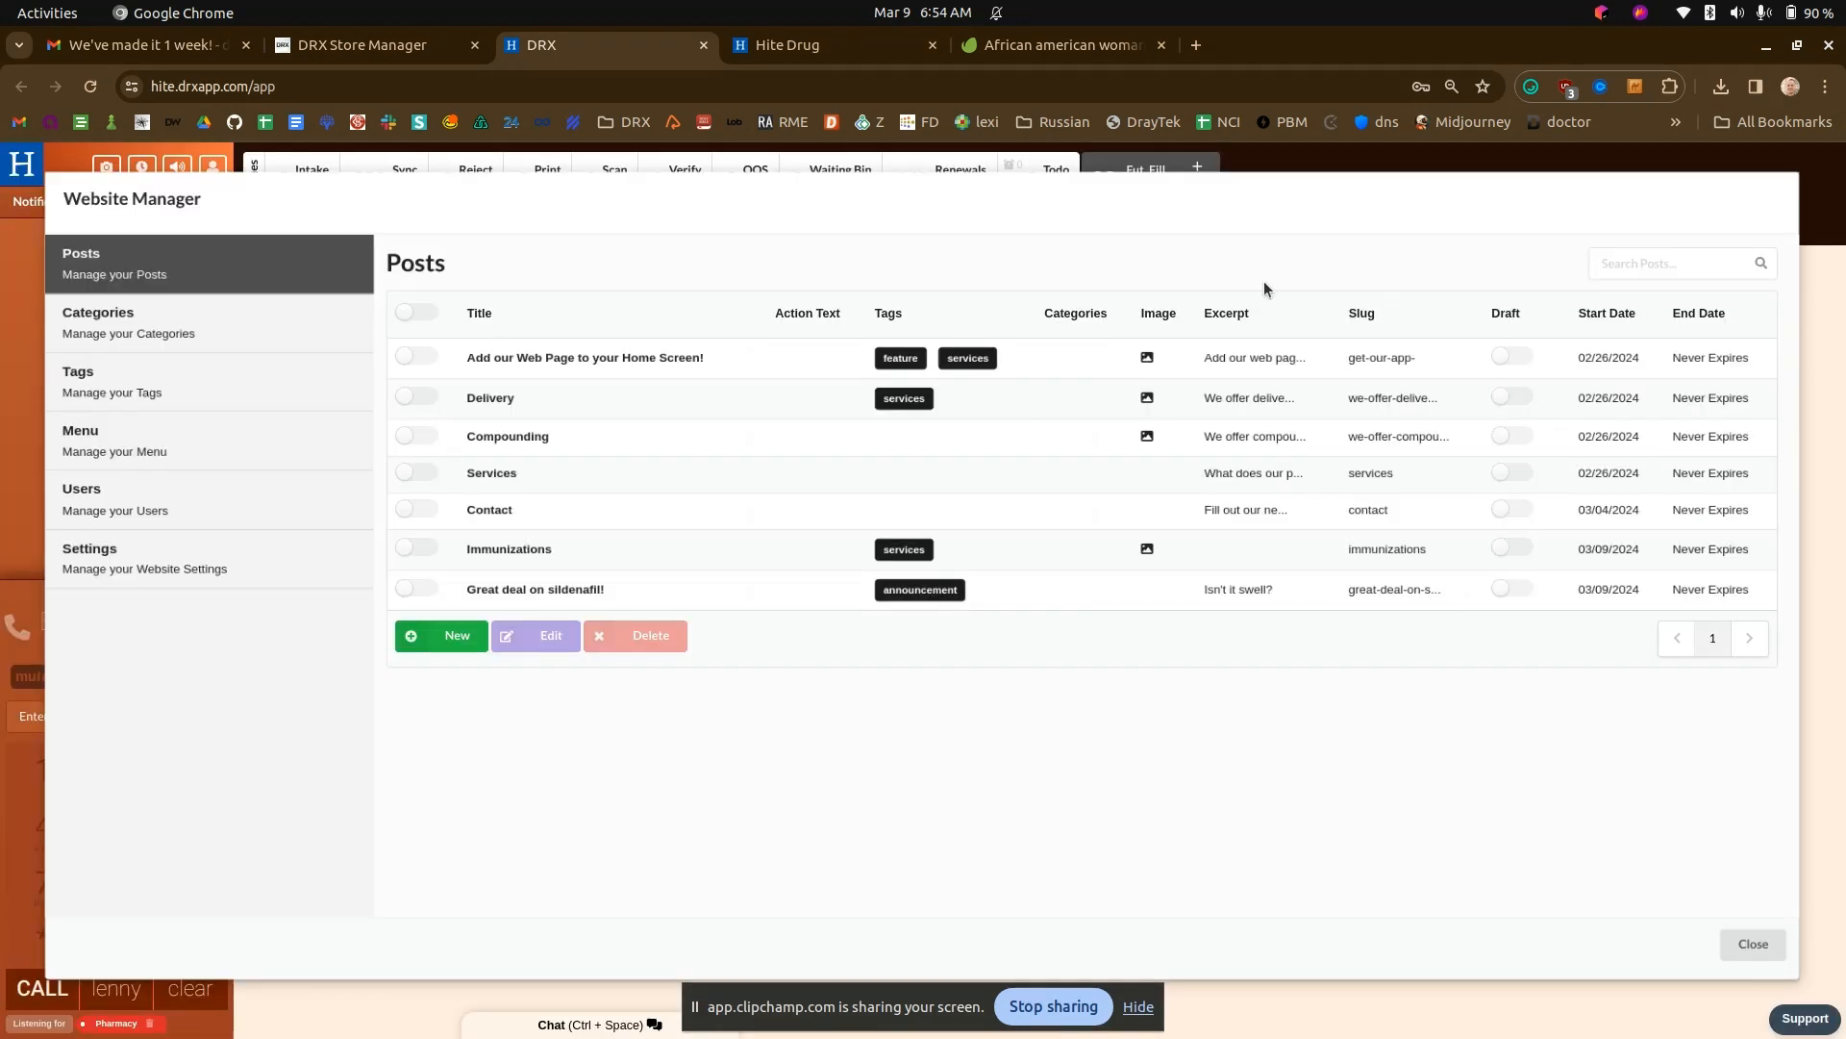
- Compare the announcement banner on the Hite Drug home page with the announcement posts listed in DRX
click(765, 45)
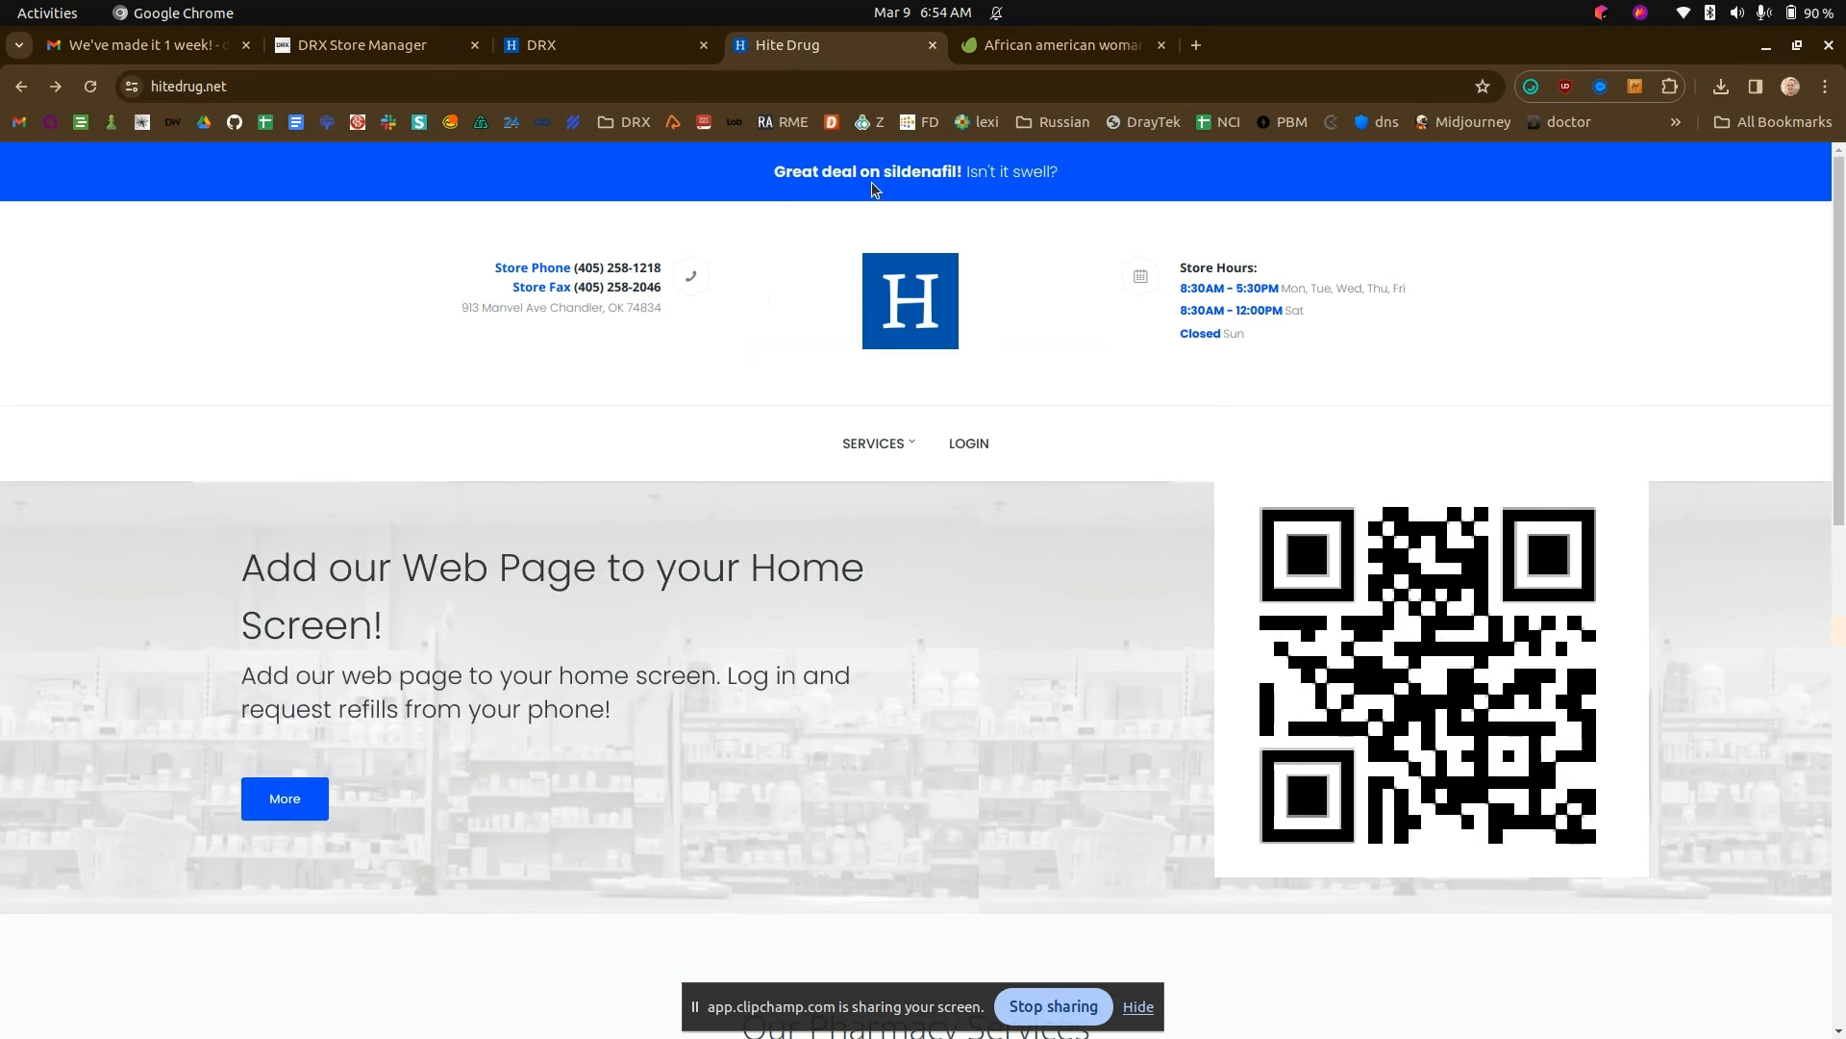
click(585, 44)
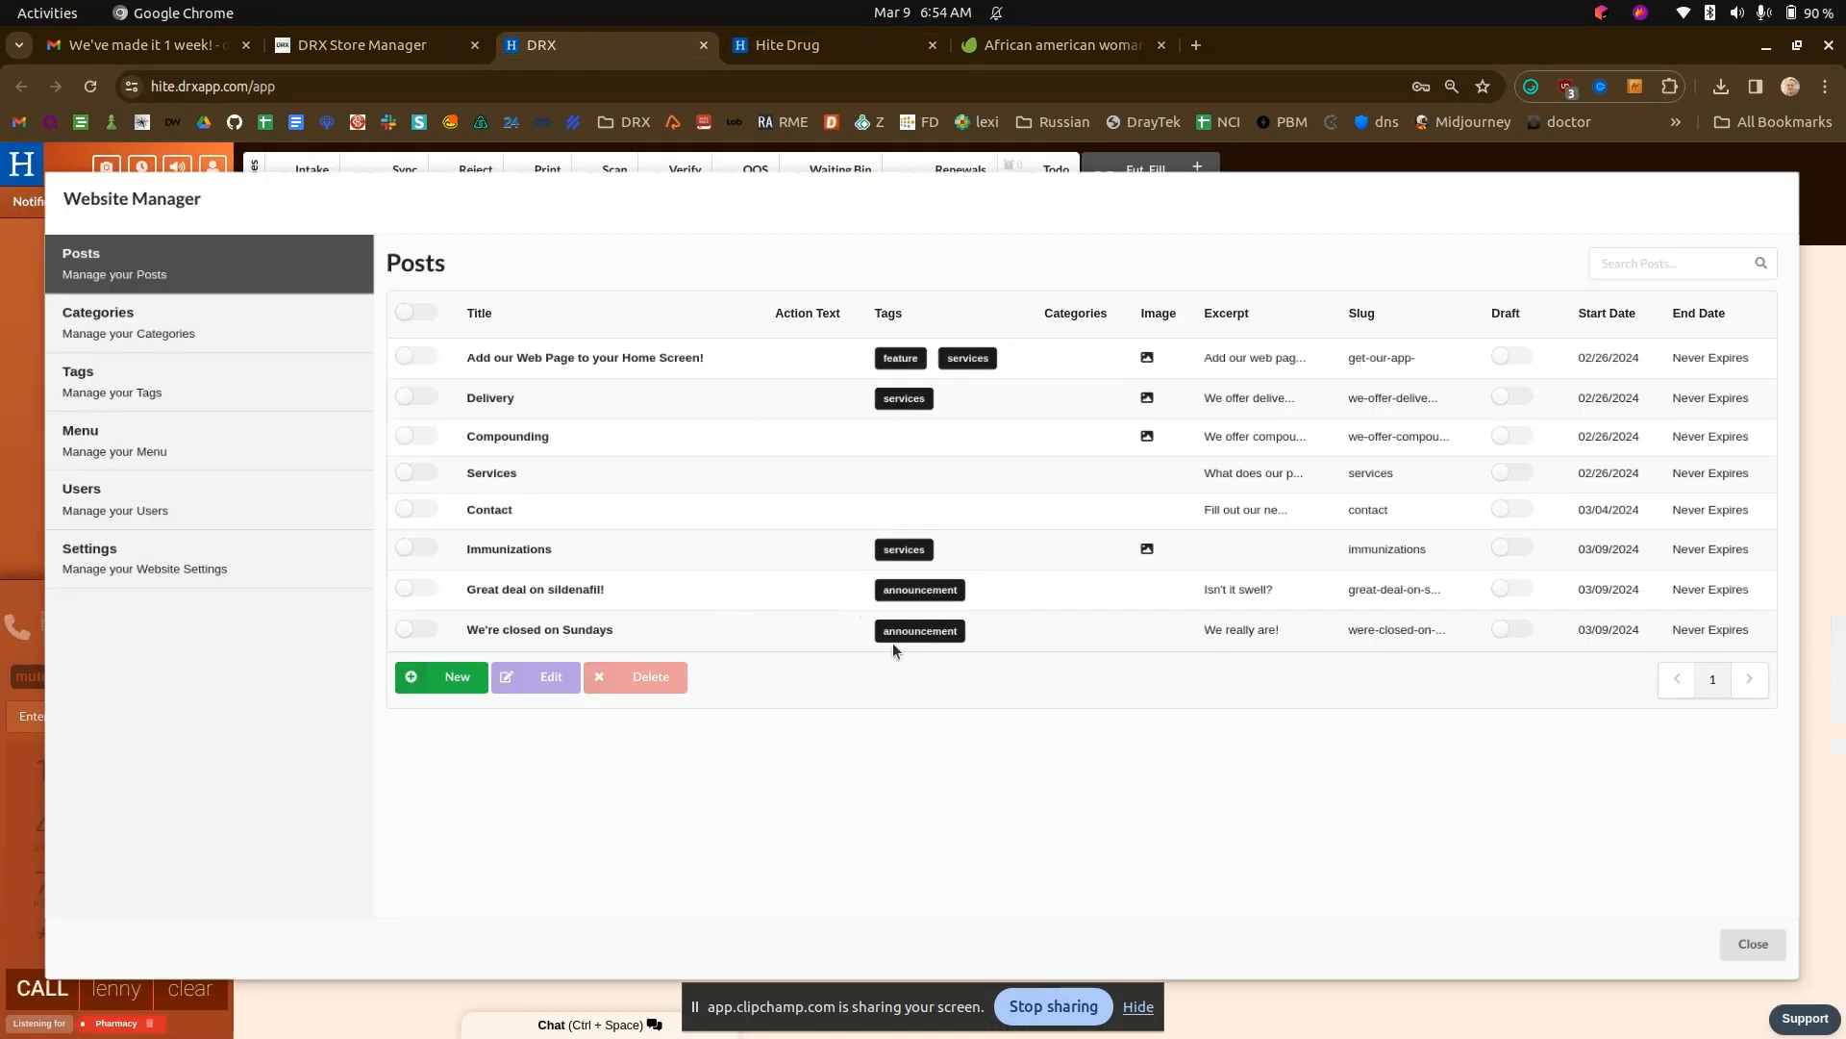
click(825, 48)
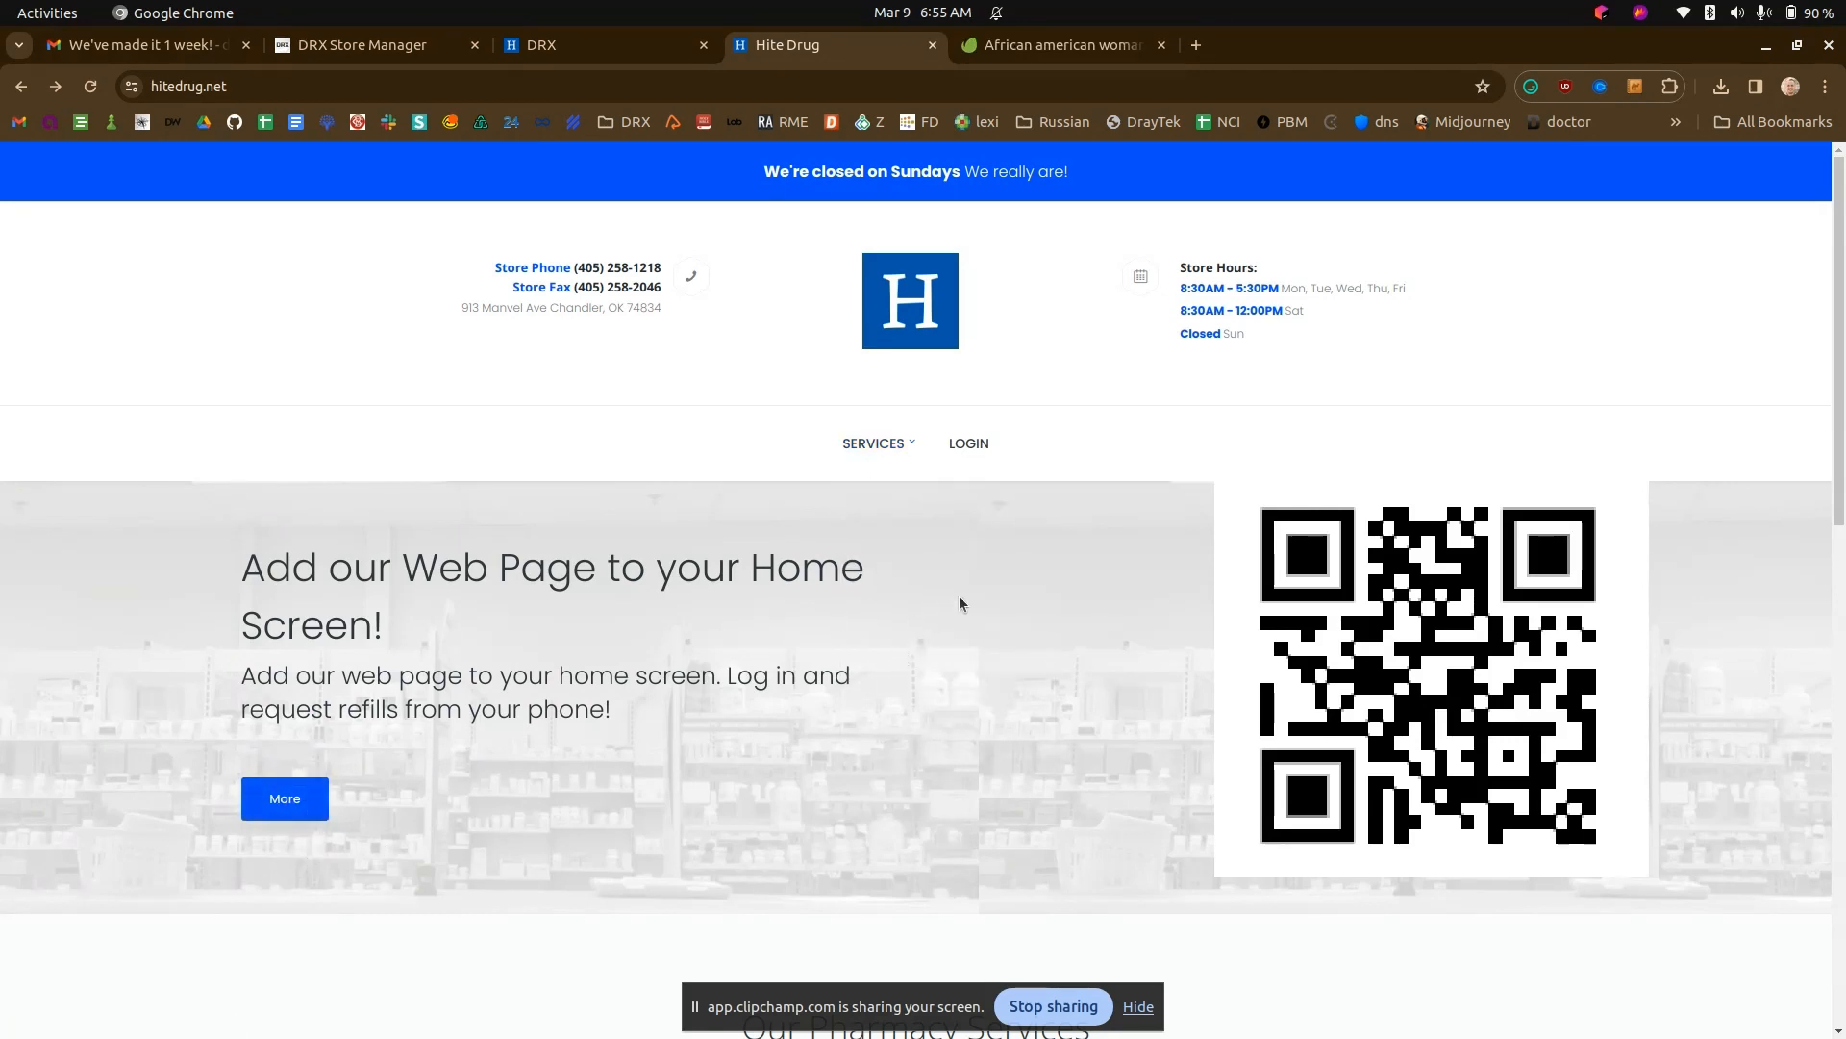
scroll(919, 598, down, 1)
scroll(916, 600, up, 1)
- Search Google for "hite drug ok" in a new tab and open the street view of the Hite Drug storefront
click(1196, 45)
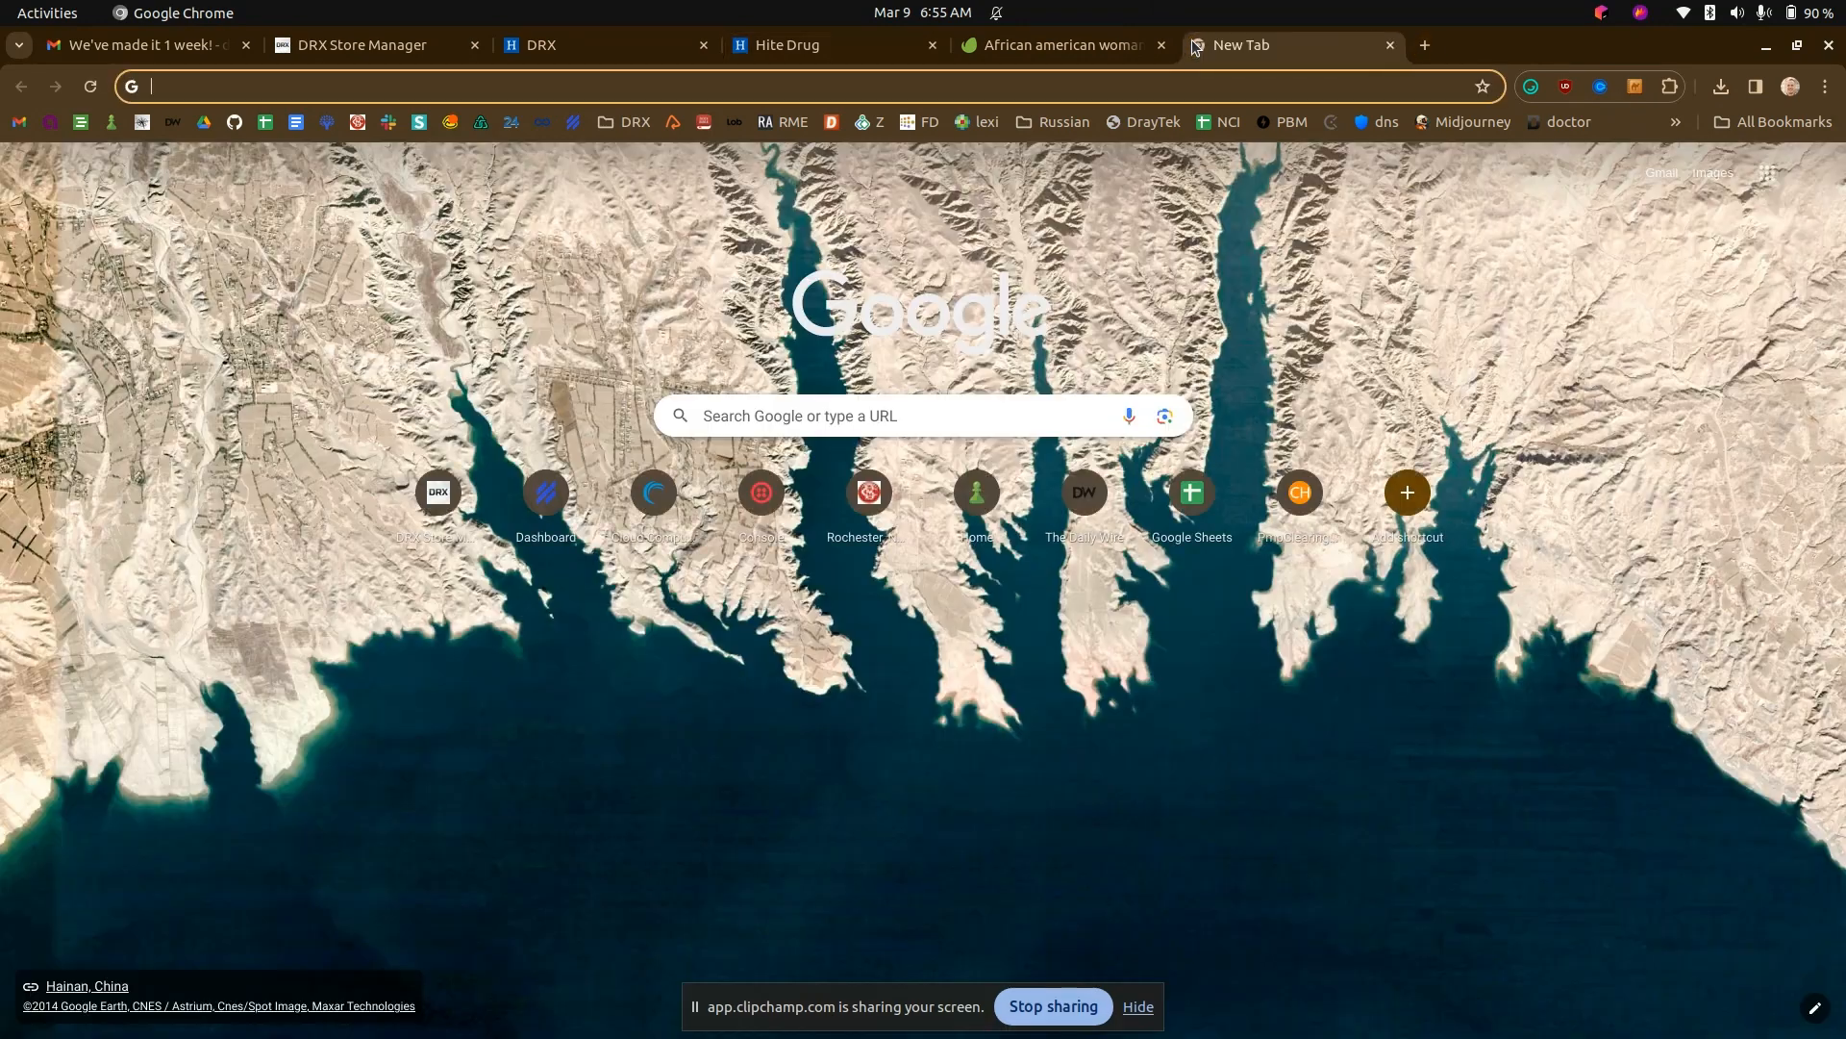
text(hite drug ok)
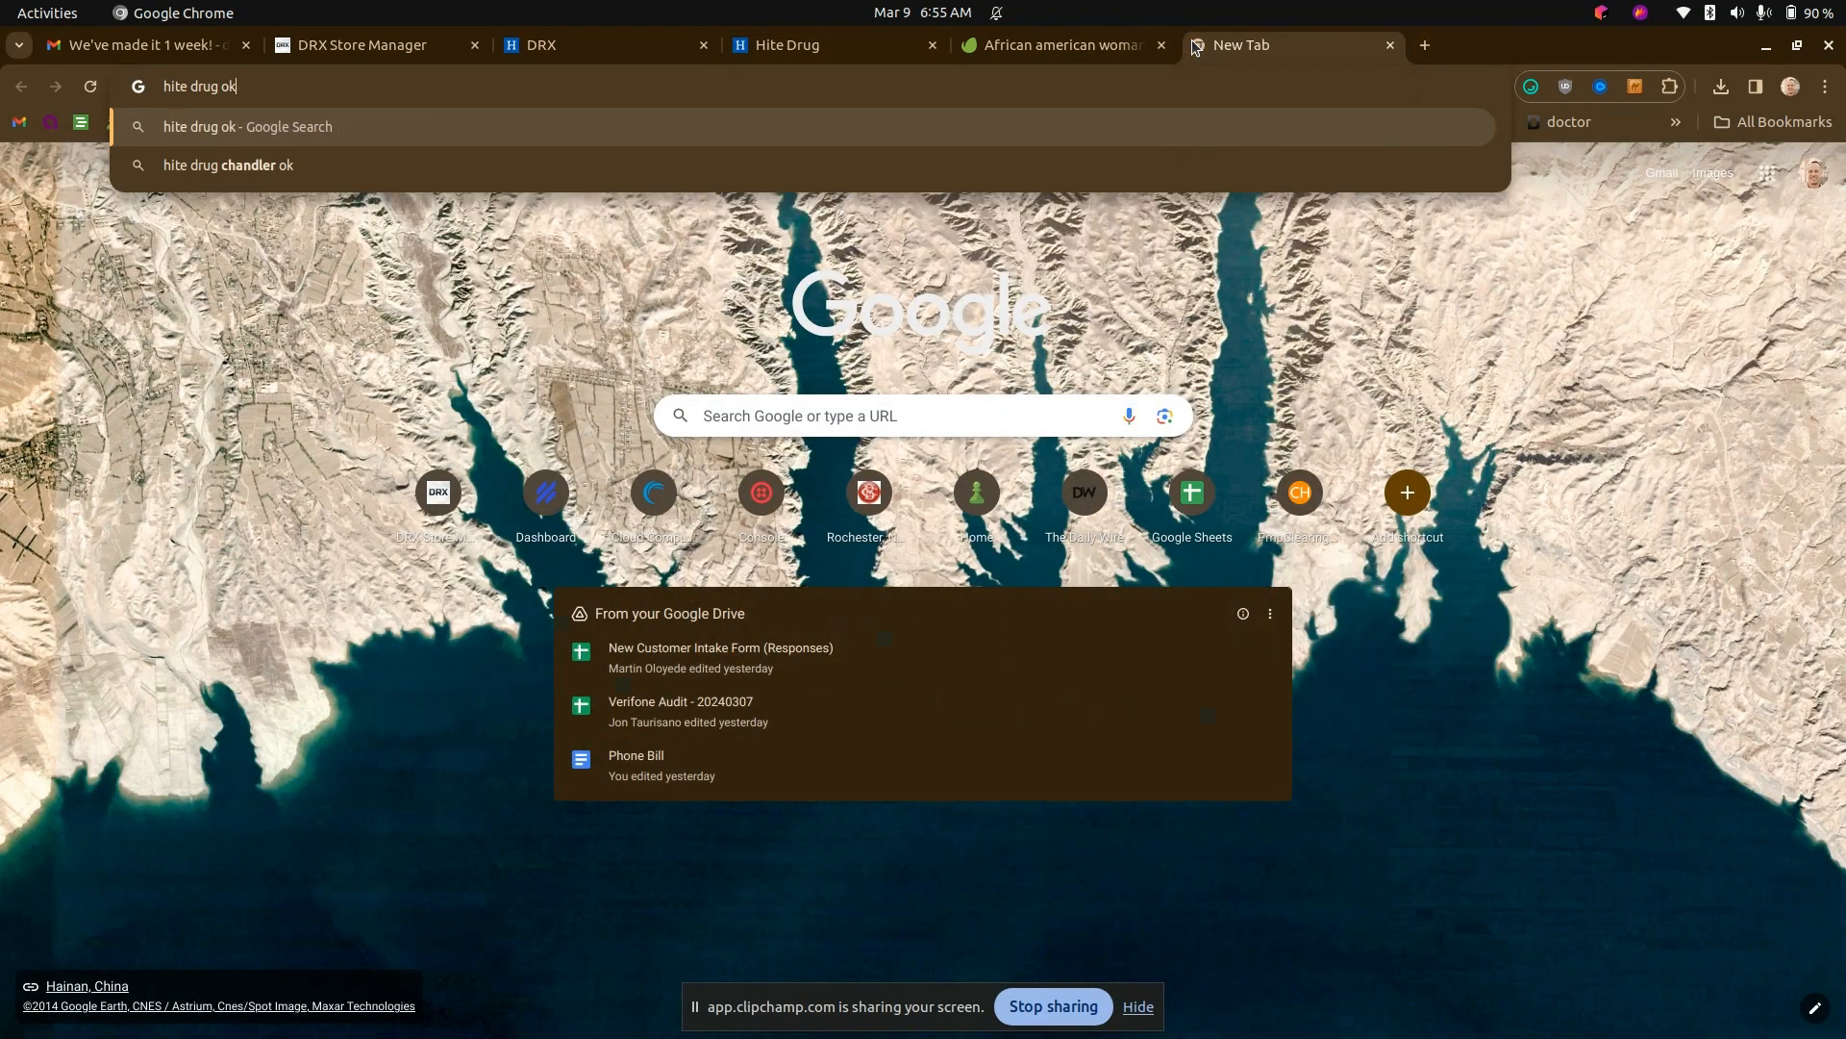
key(Return)
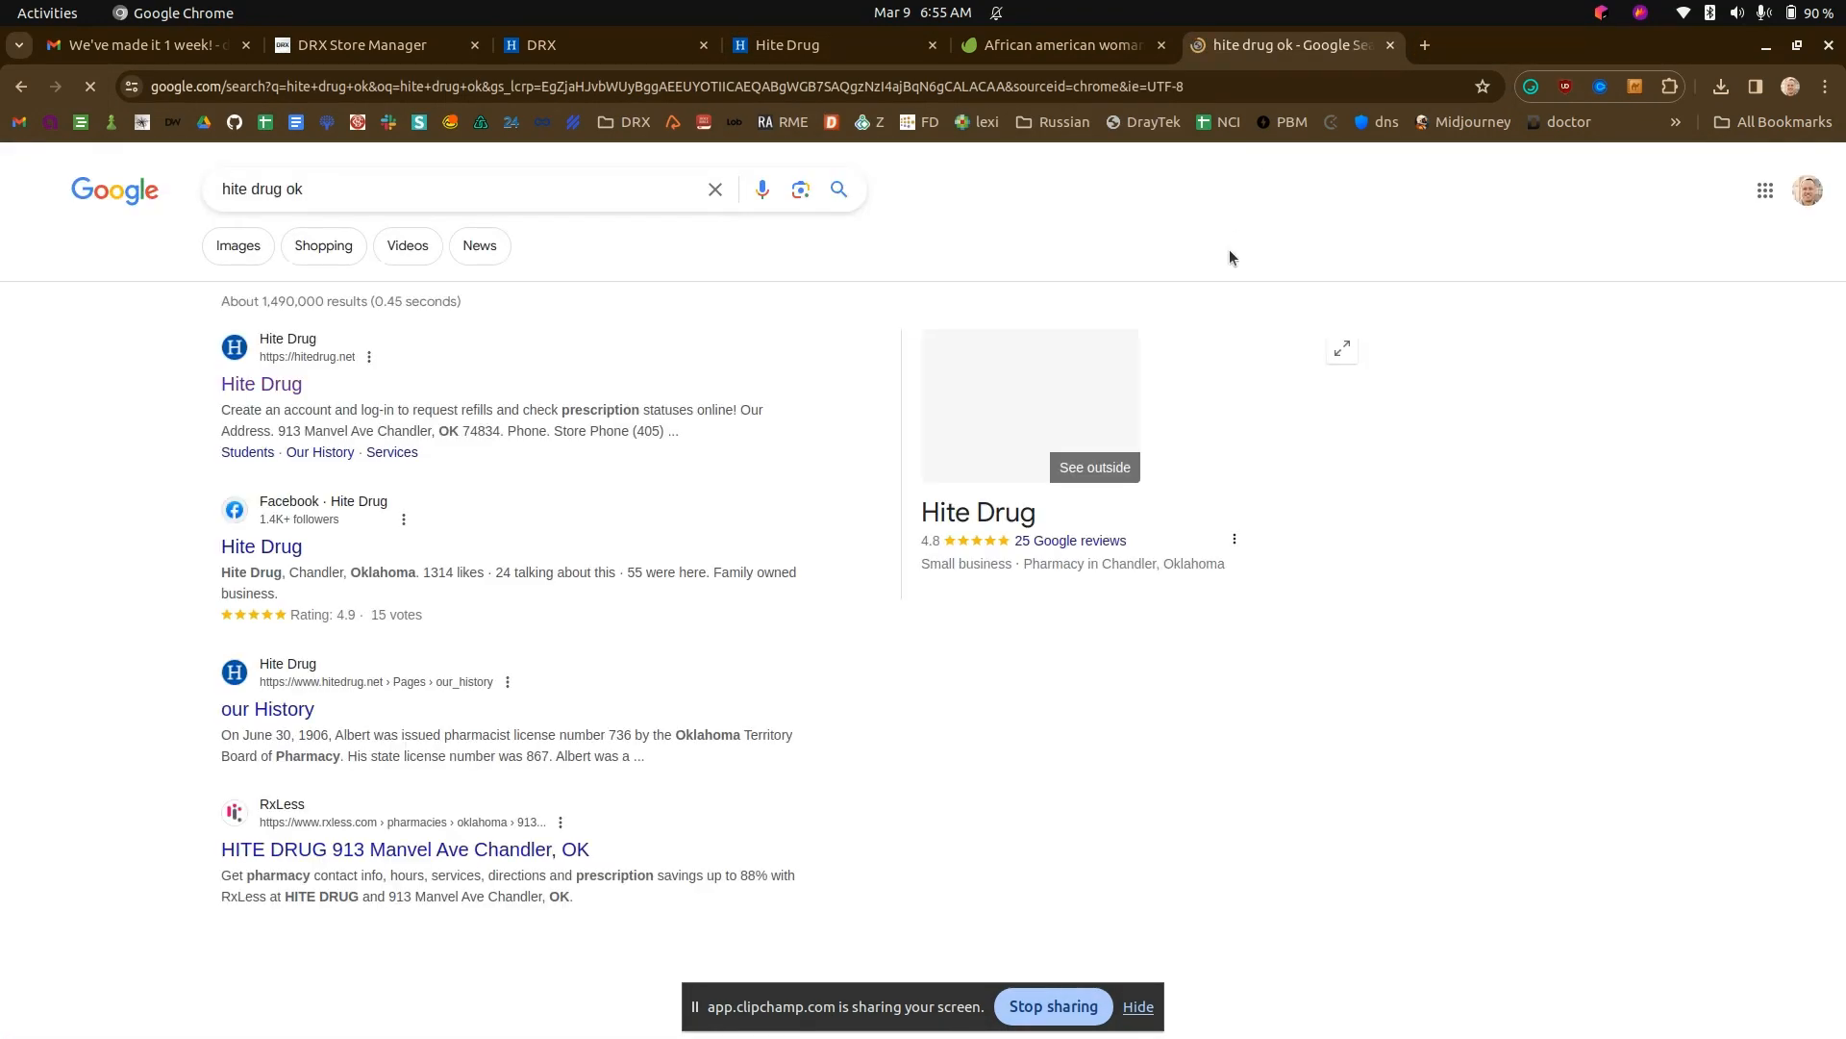
click(1027, 385)
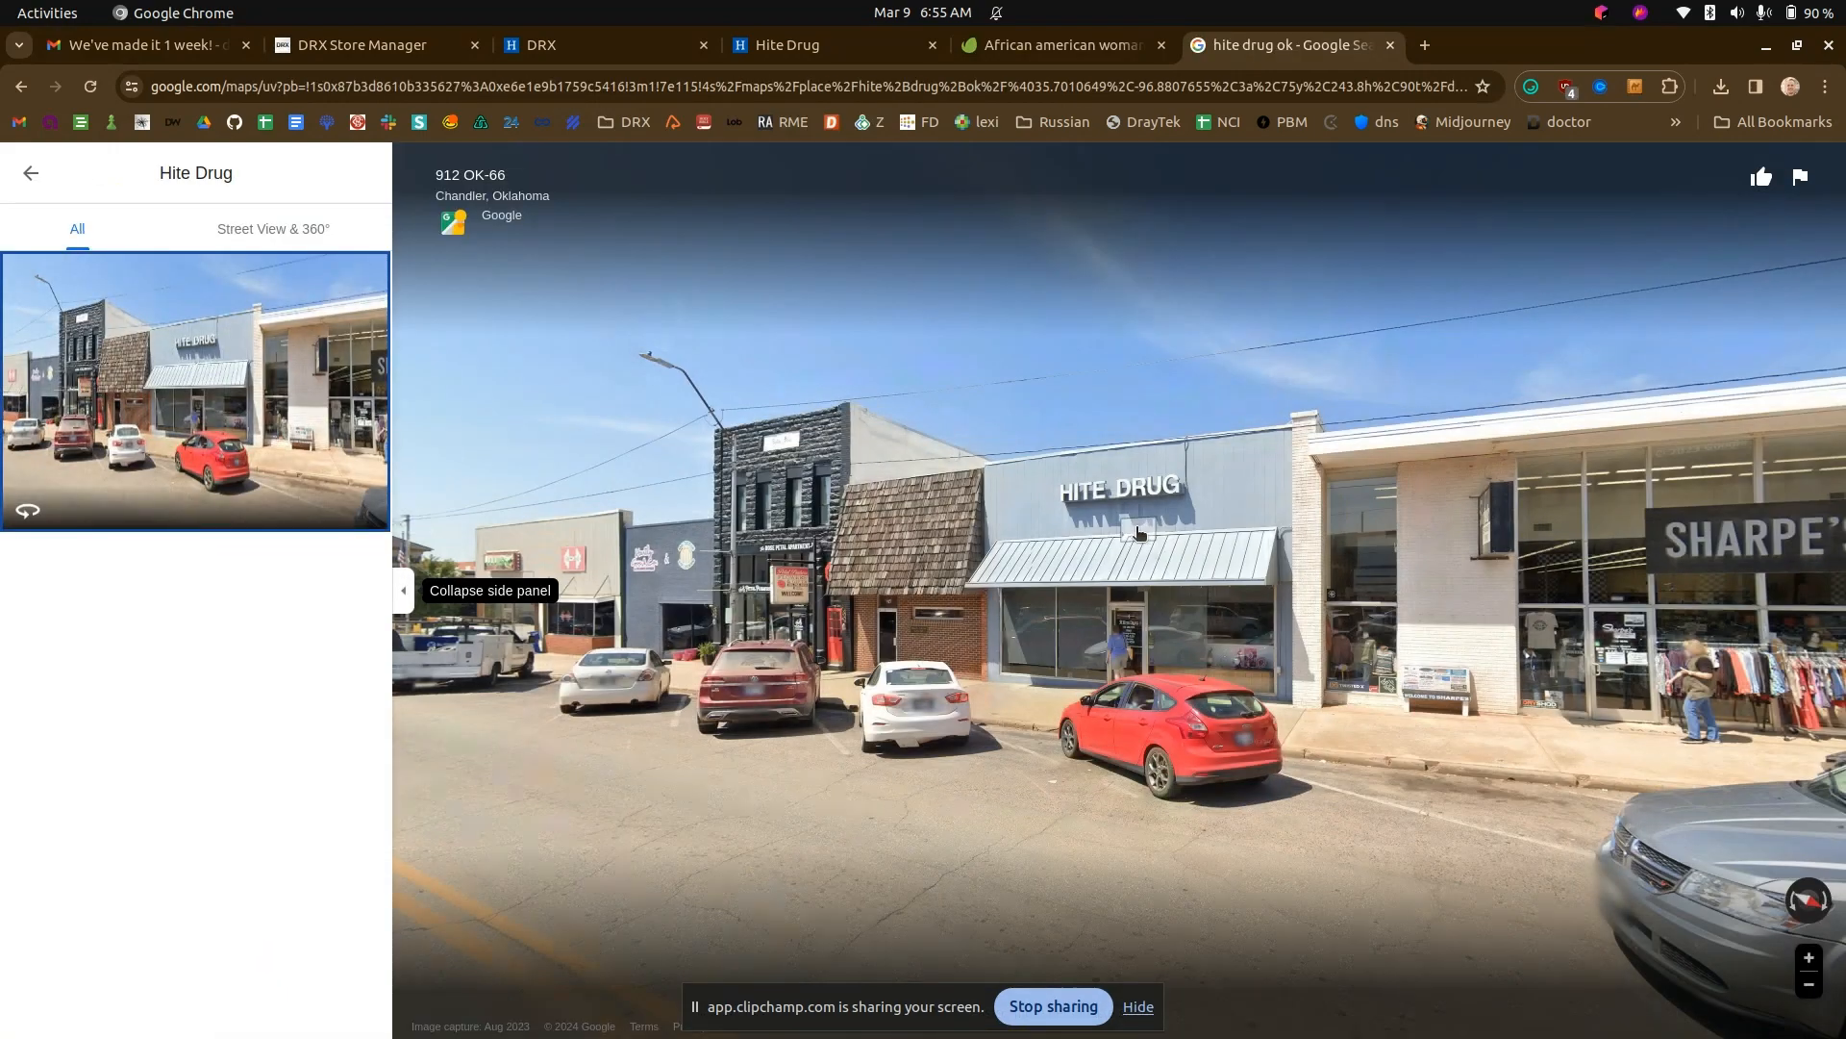
drag(1142, 536, 873, 540)
click(872, 539)
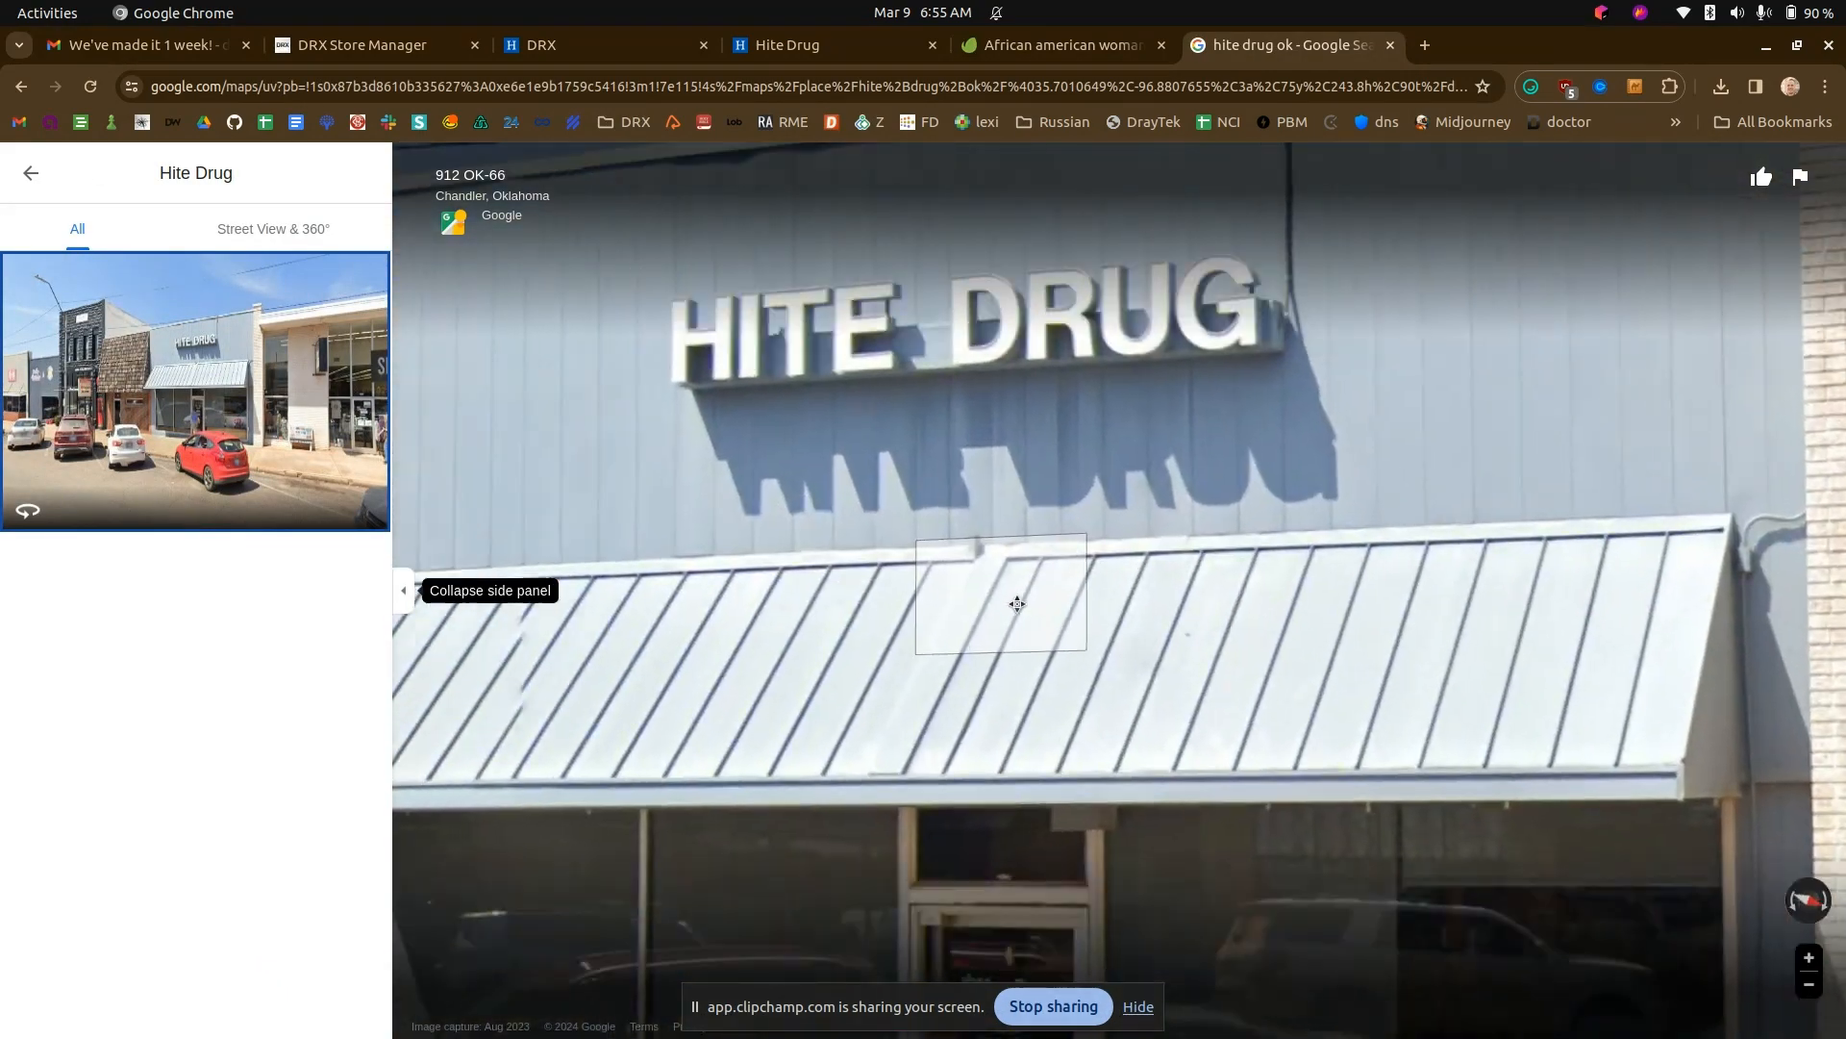
- Capture a screenshot of the Hite Drug storefront and awning, and save it as "hite drug" in Pictures
key(Print)
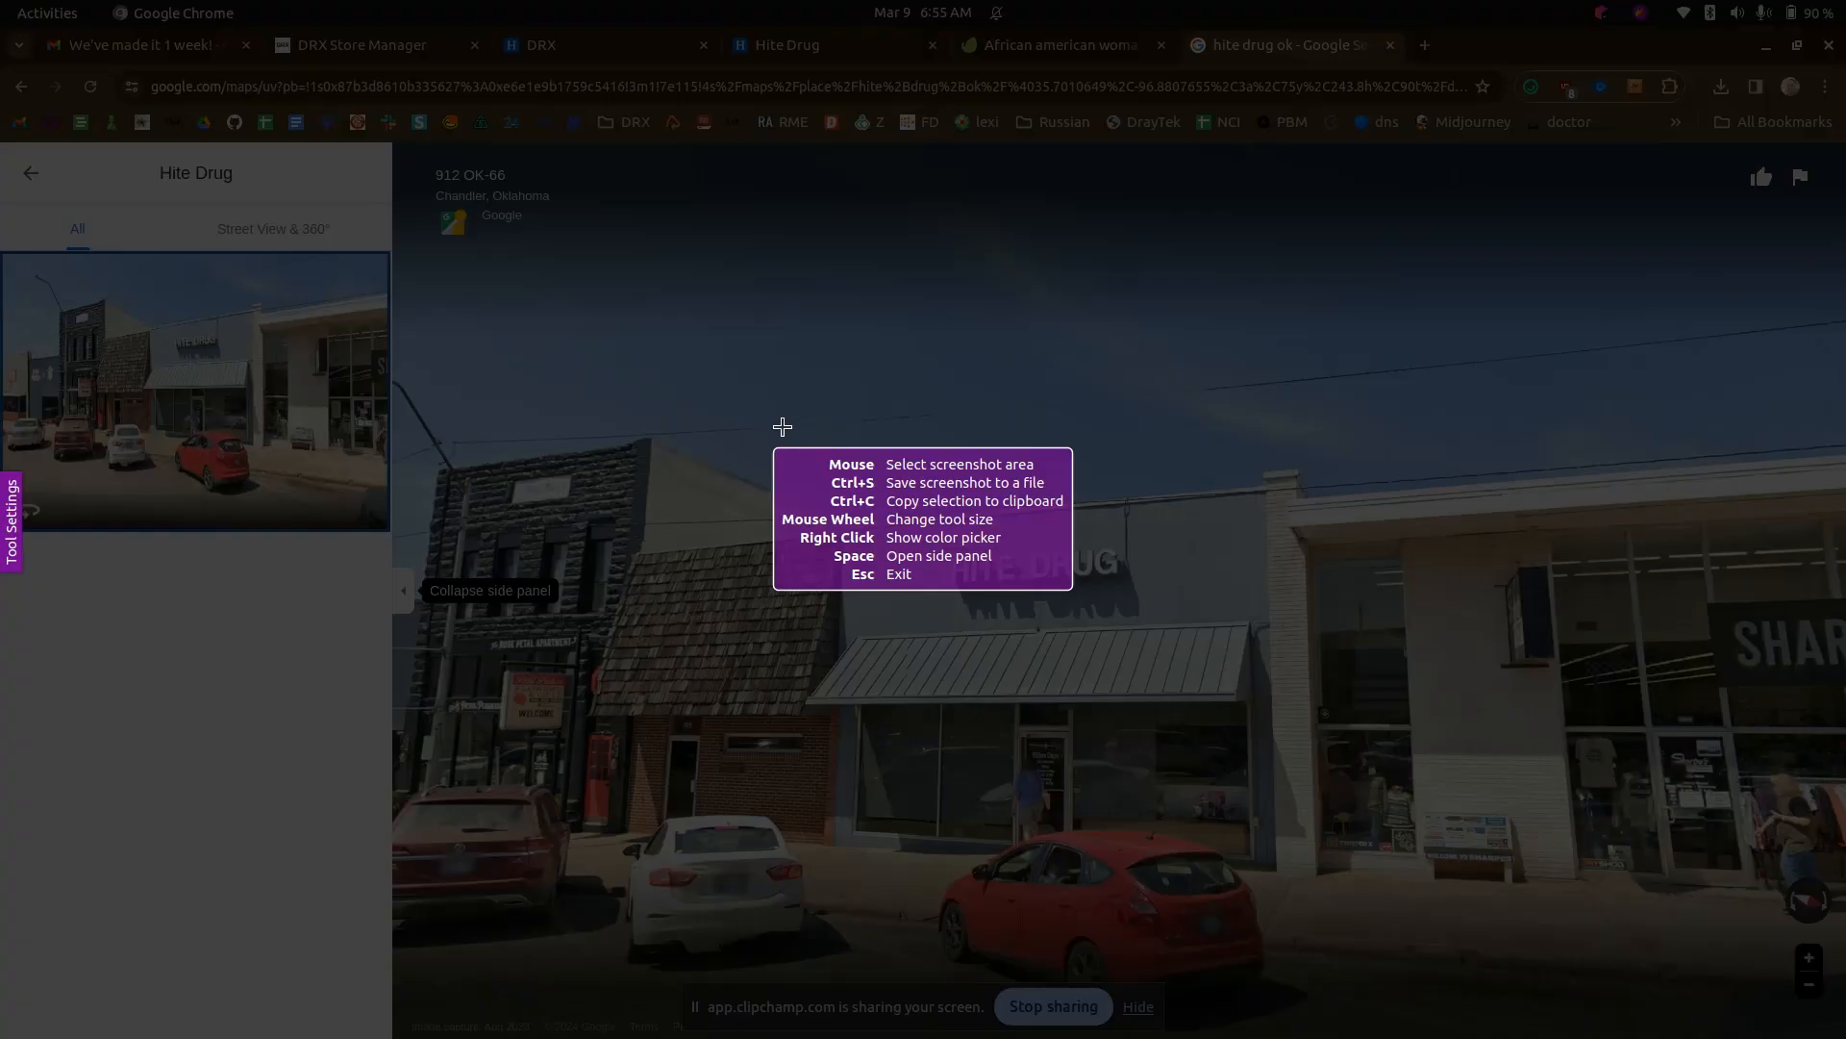
drag(765, 404, 1308, 753)
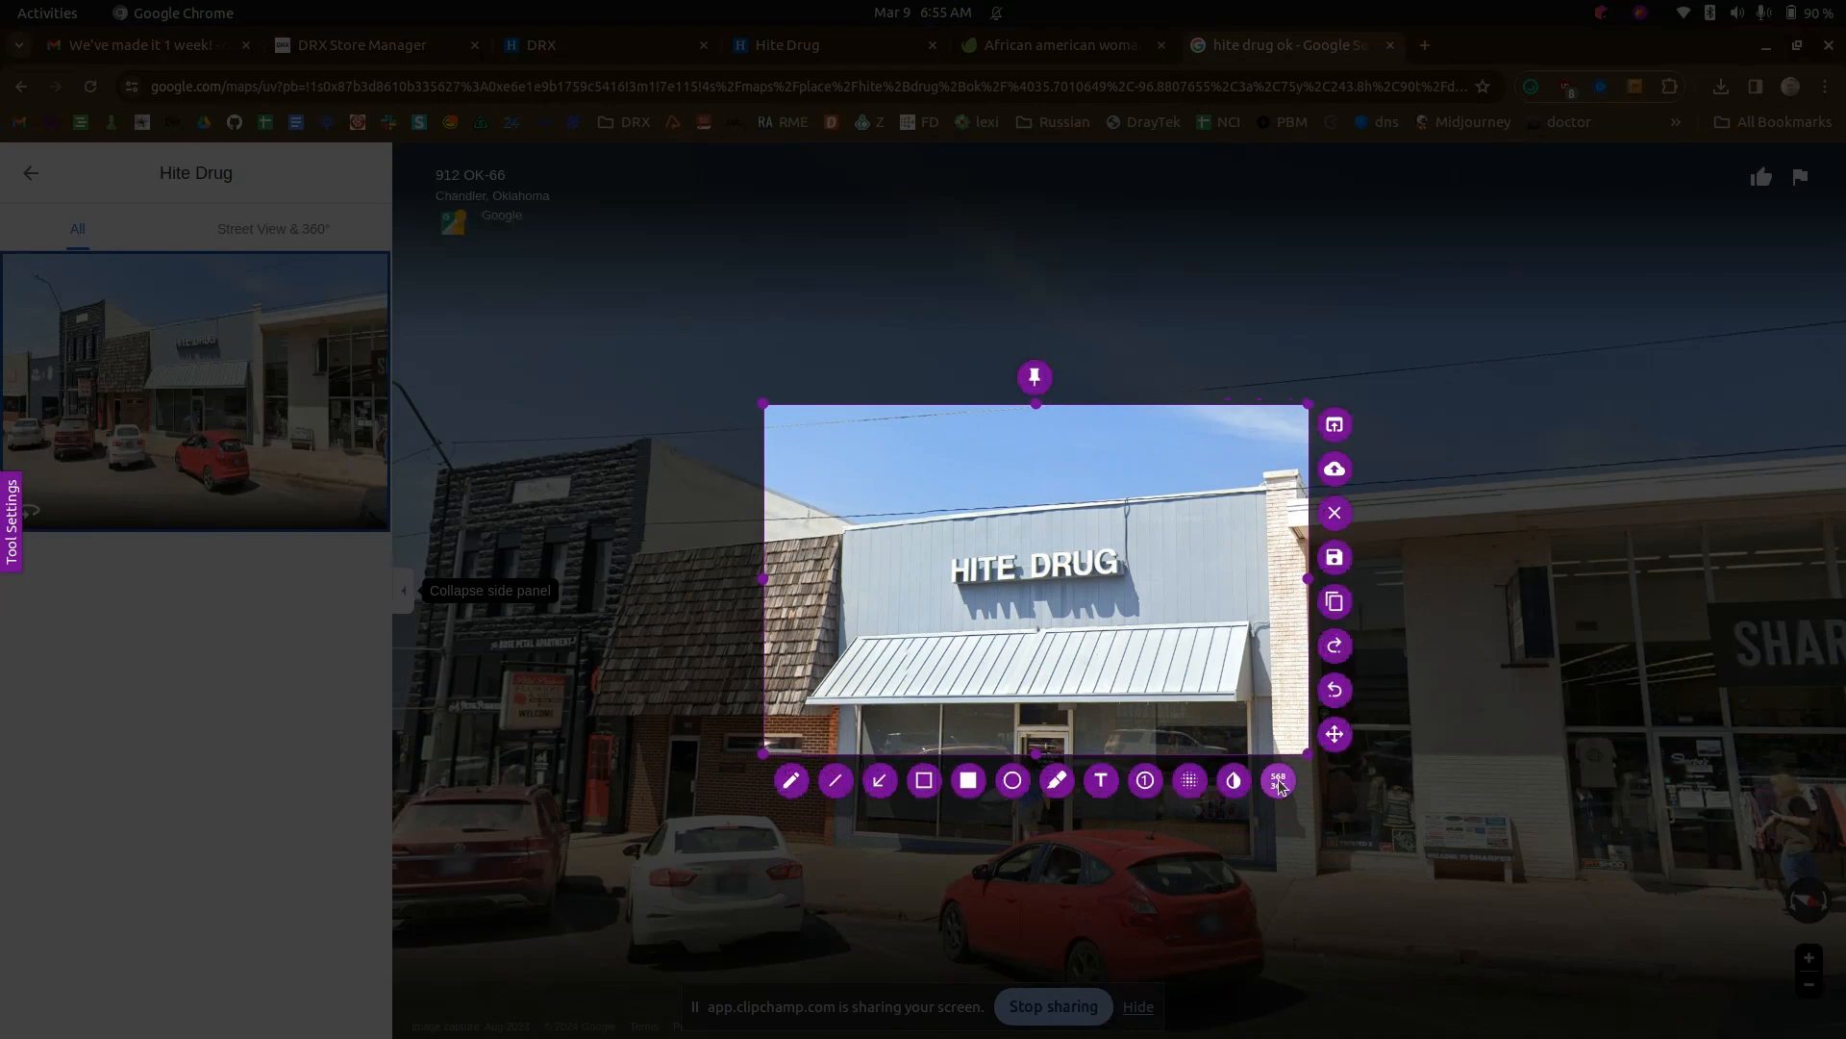
click(1334, 557)
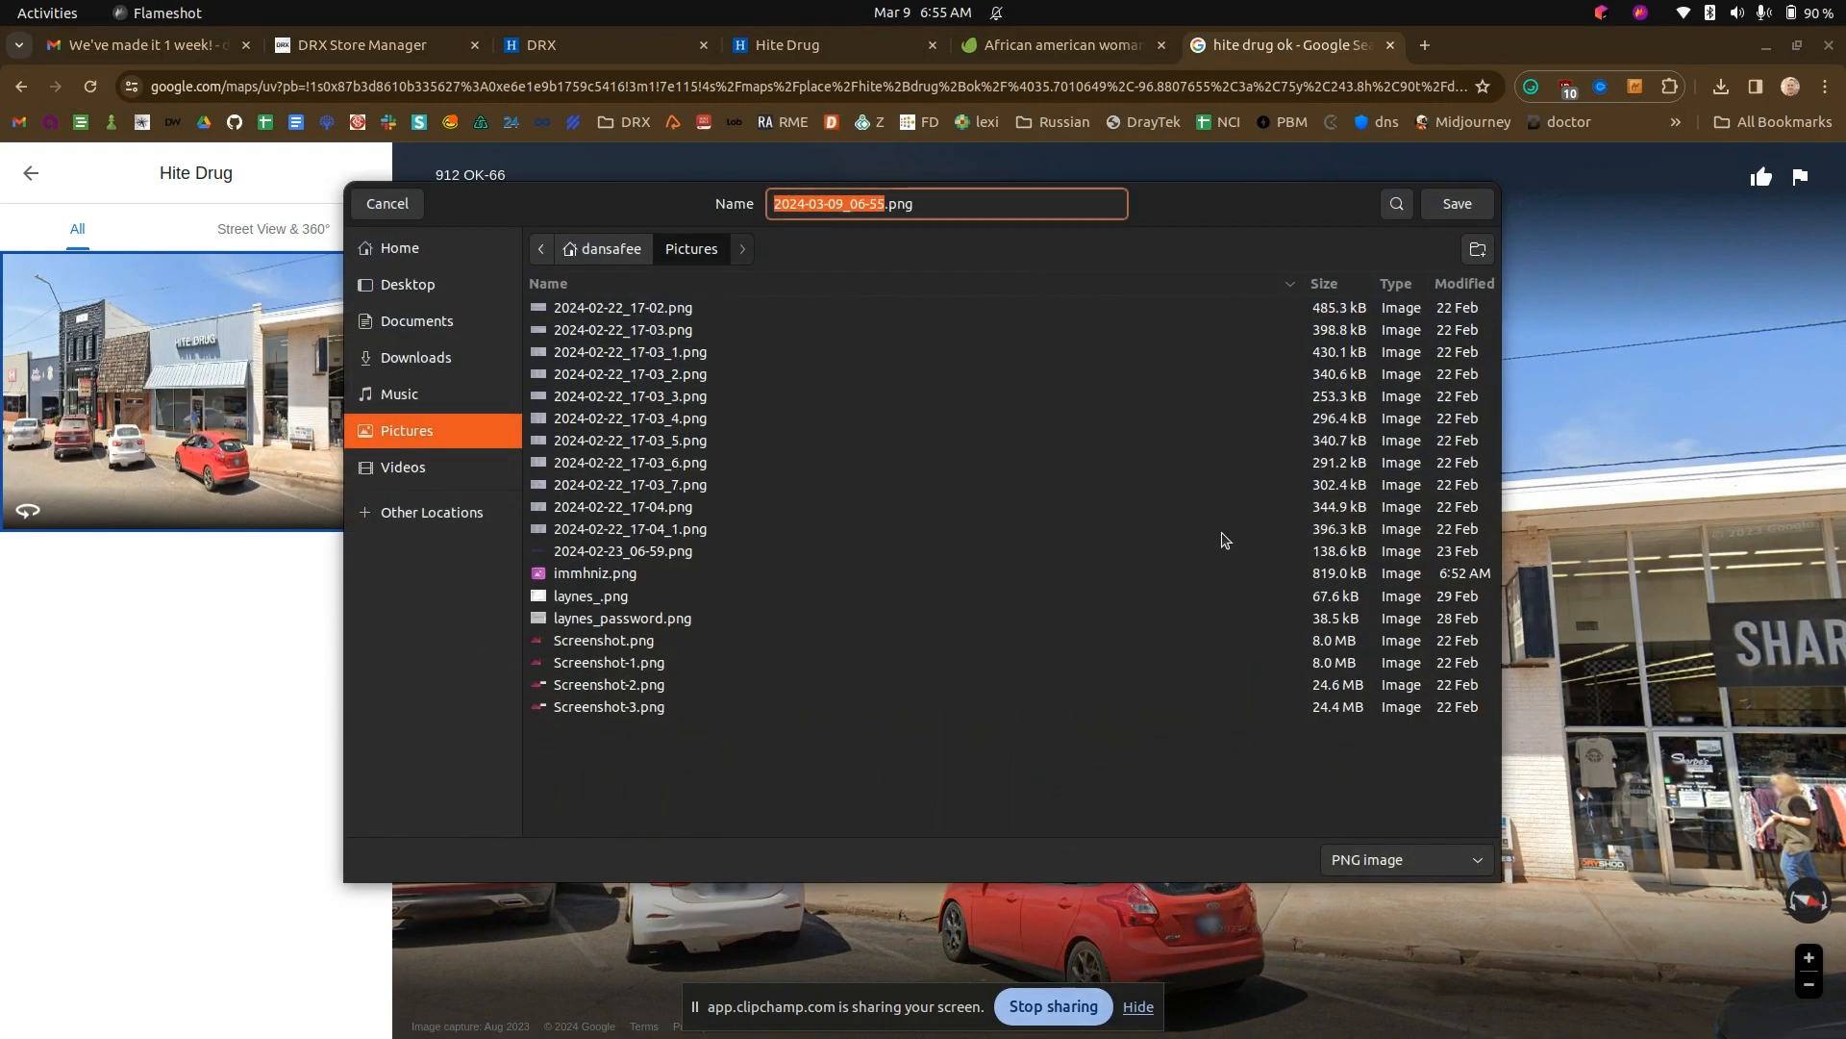
text(hite drug)
key(Return)
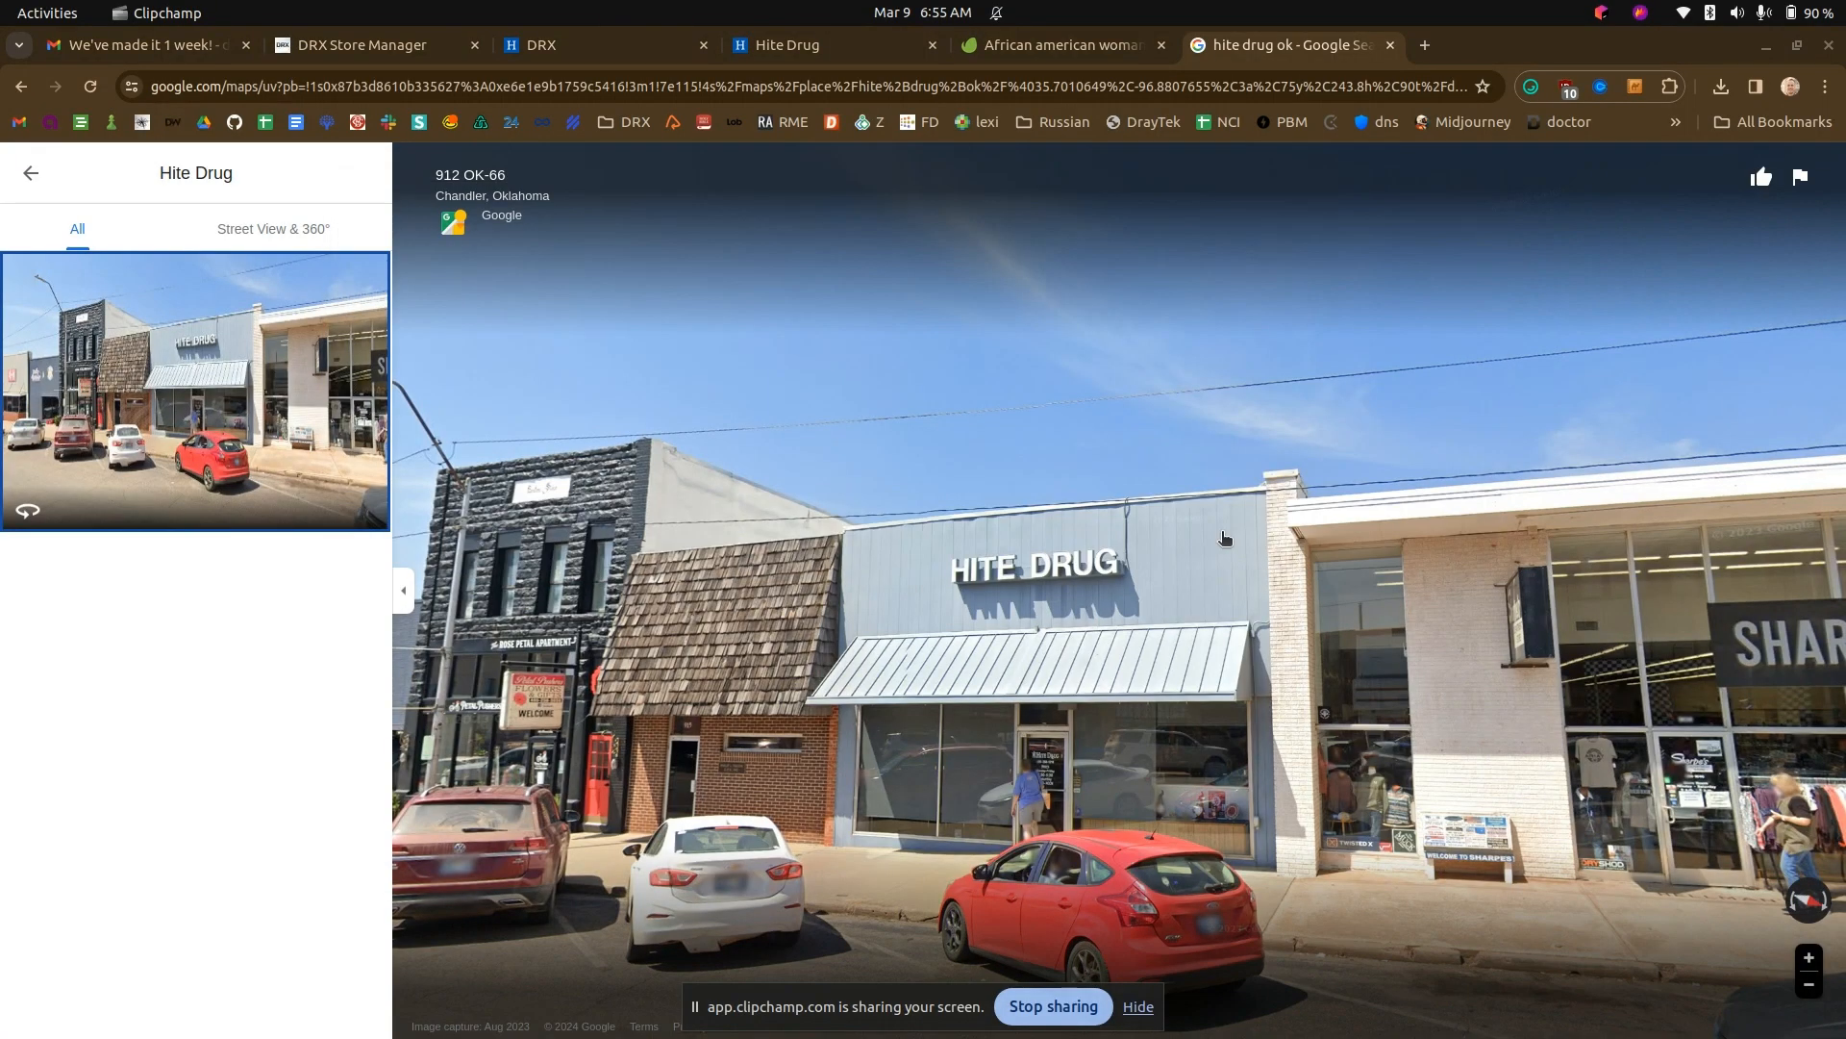
- Create a DRX website post titled "Welcome to Hite Drug!" with the excerpt "At our pharmacy you are family!"
click(875, 38)
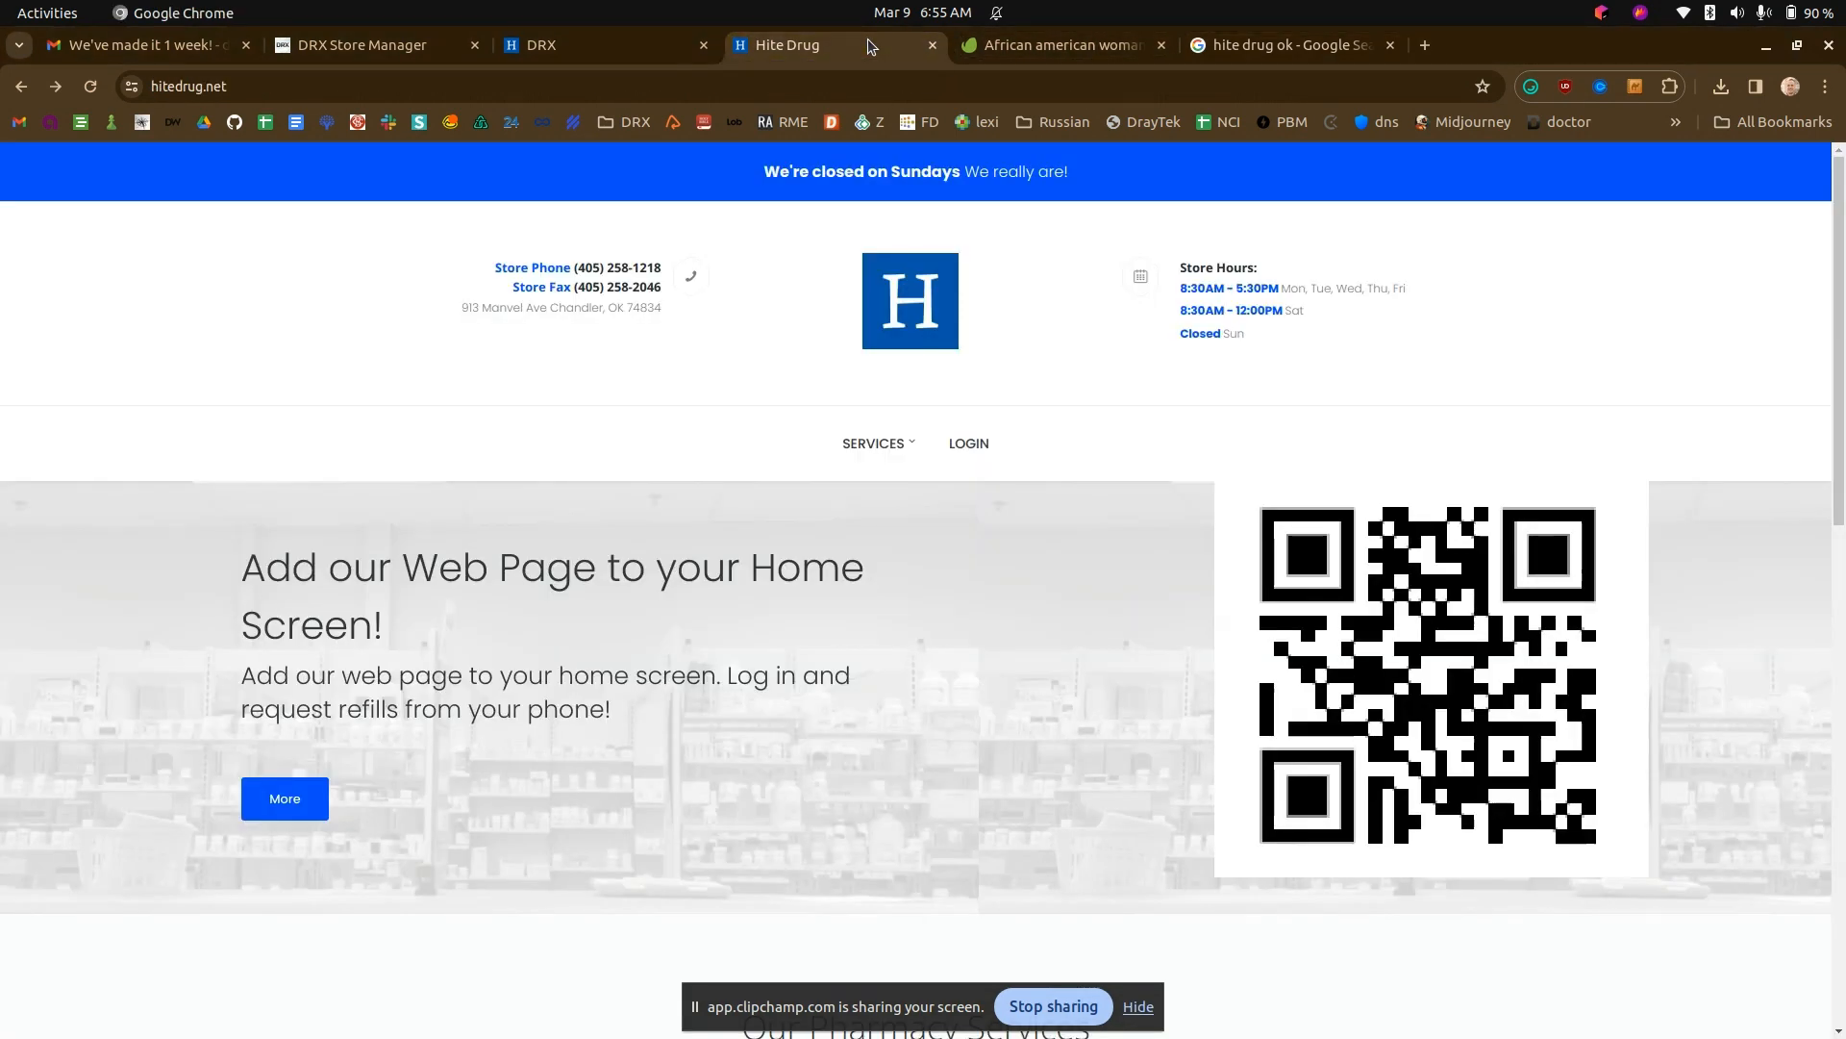
click(563, 45)
click(452, 679)
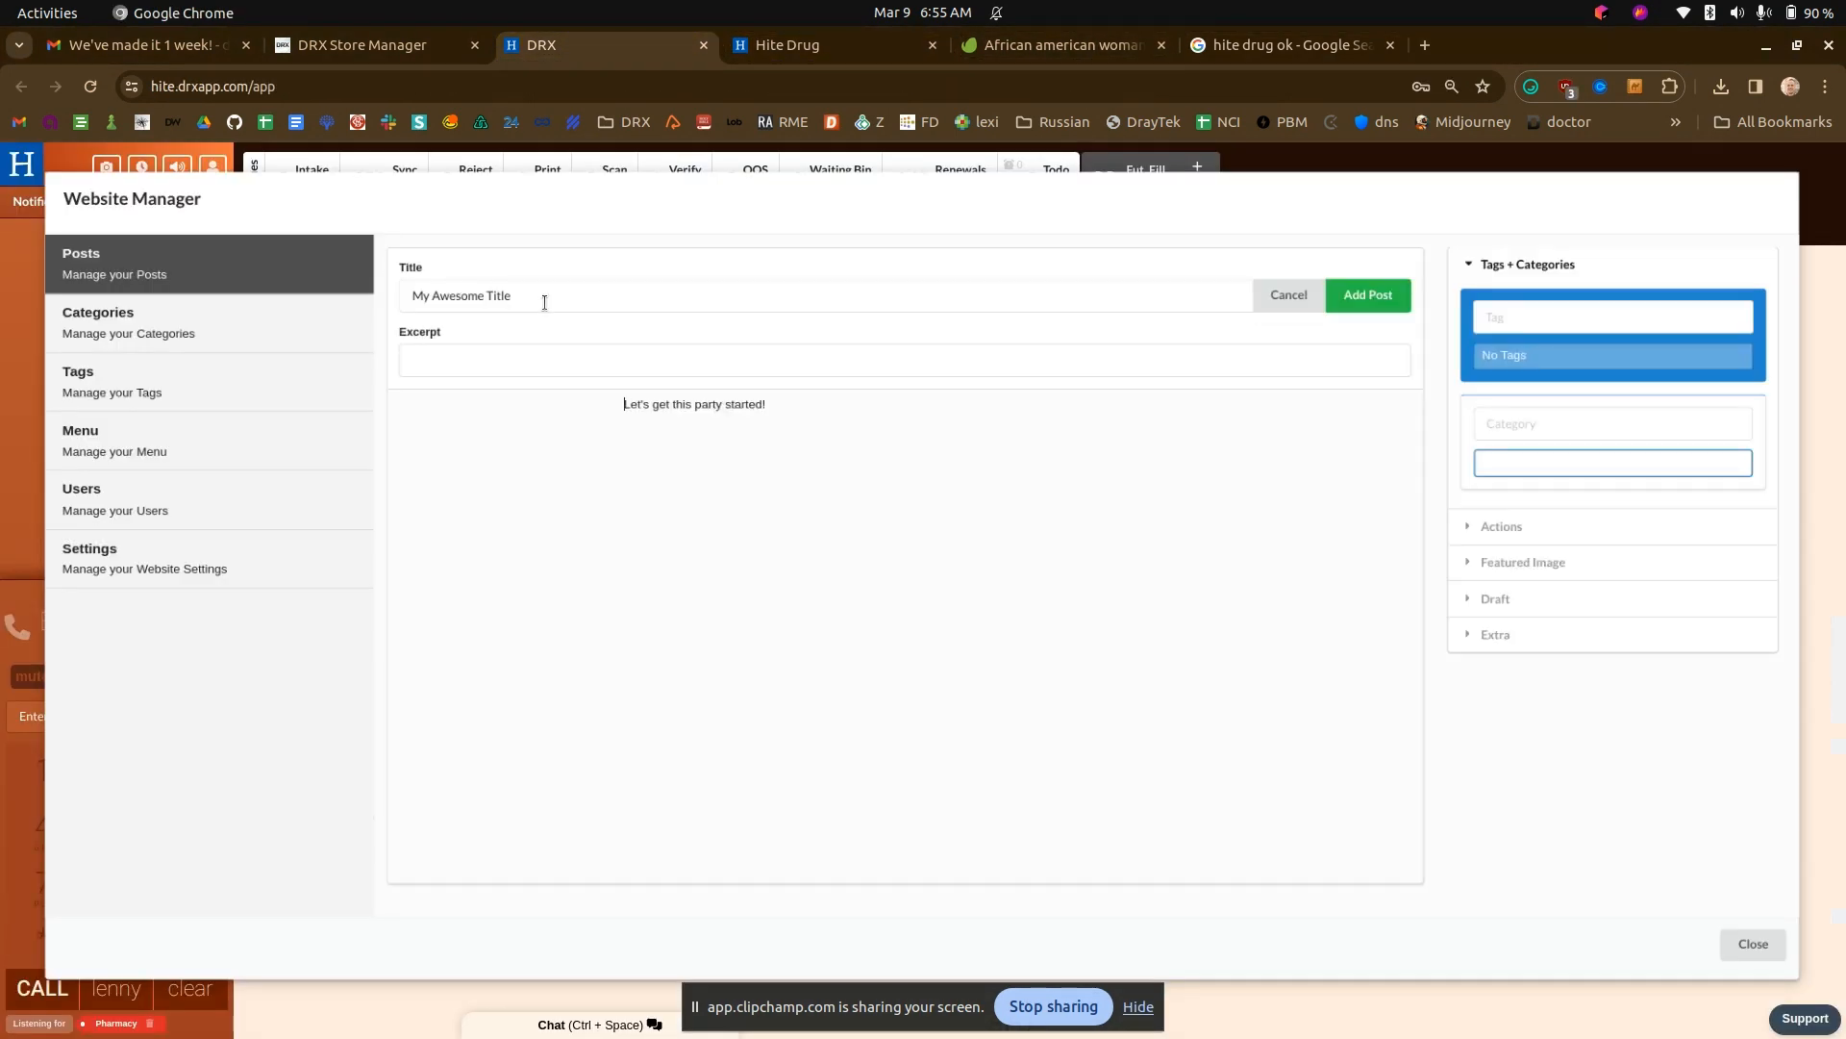
click(535, 298)
text(Welcome to Hite Drug!)
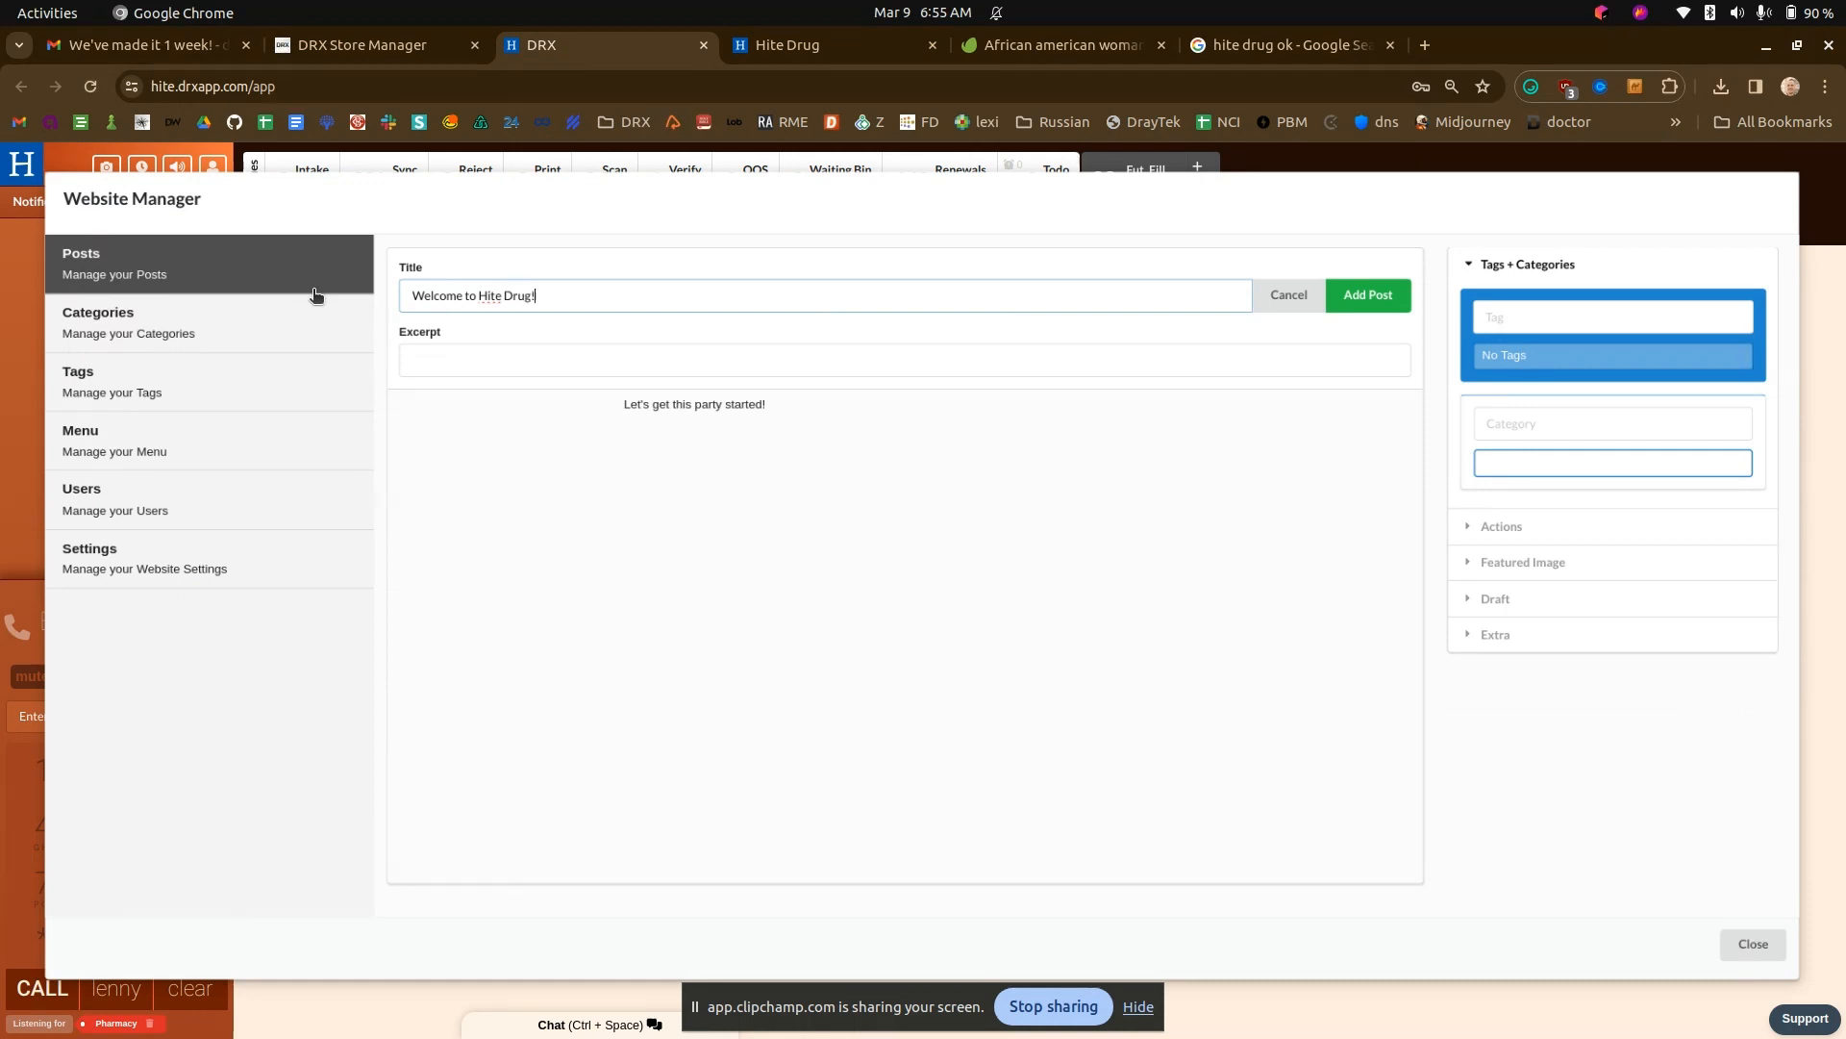
click(508, 351)
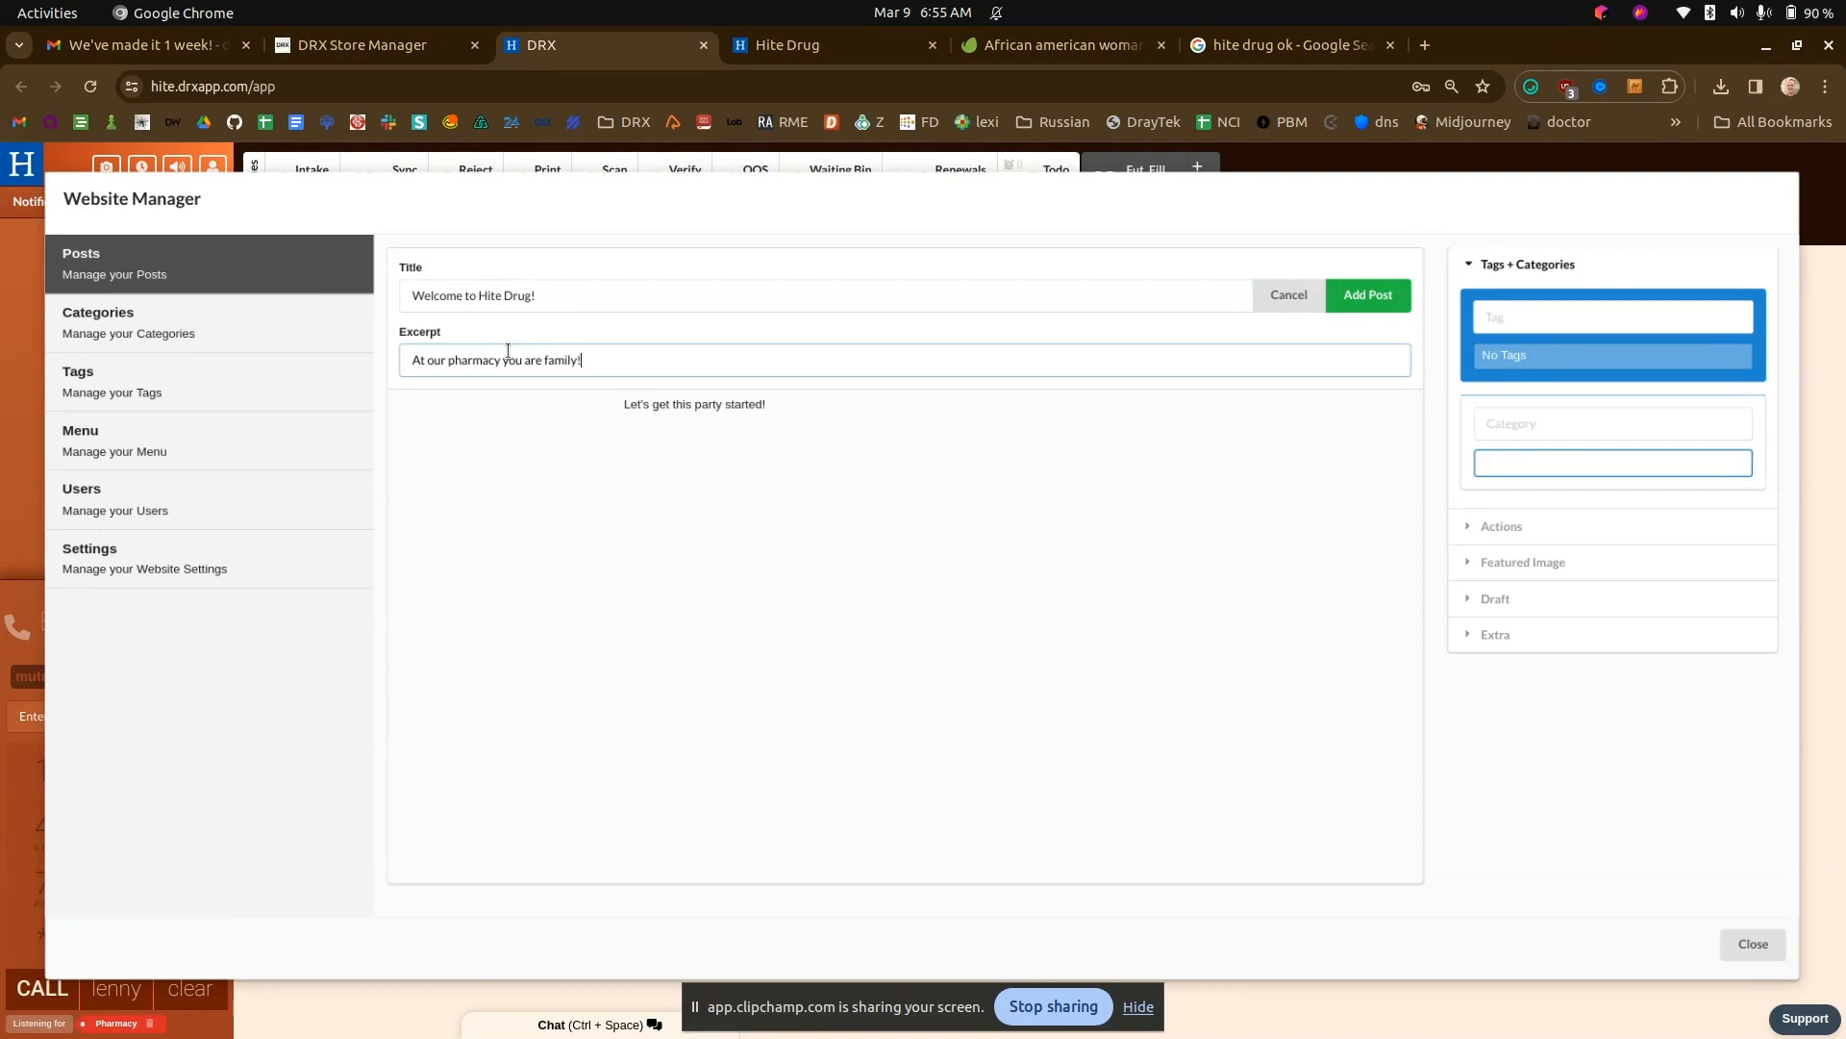
- Delete the welcome post's placeholder body text and tag the post with feature
click(654, 404)
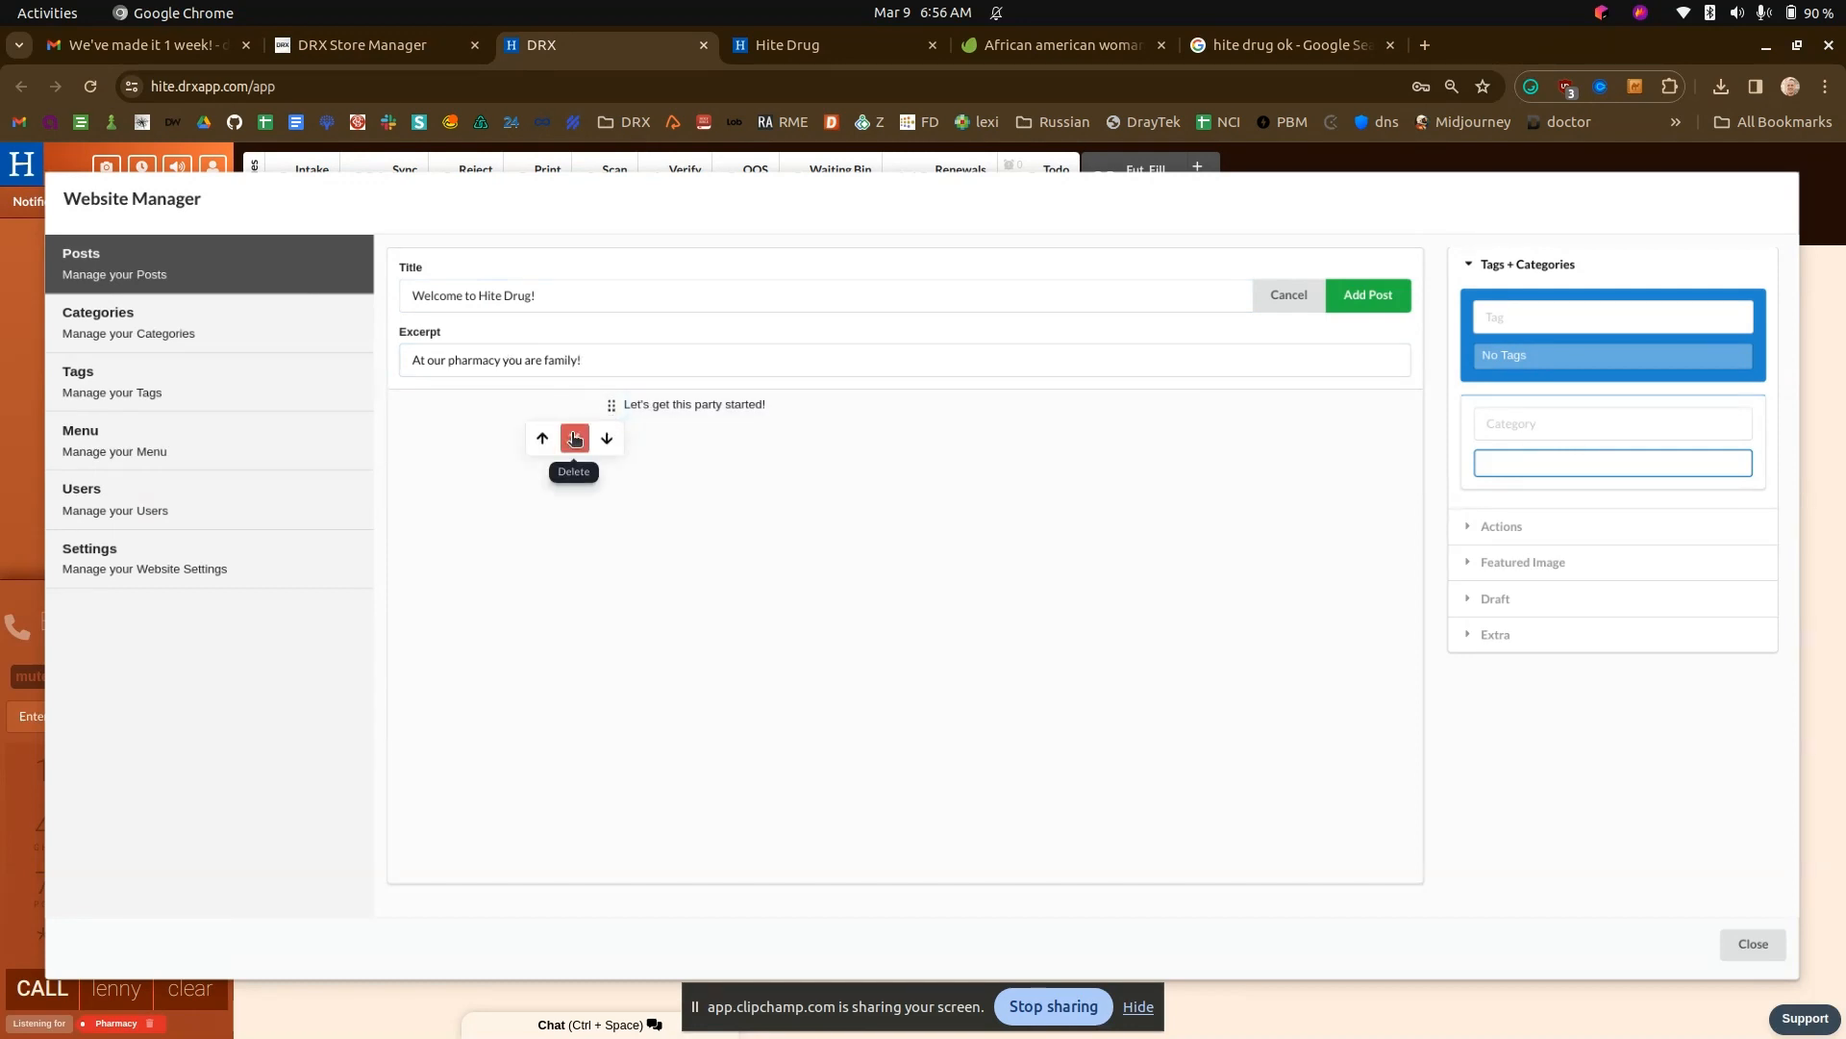
click(574, 439)
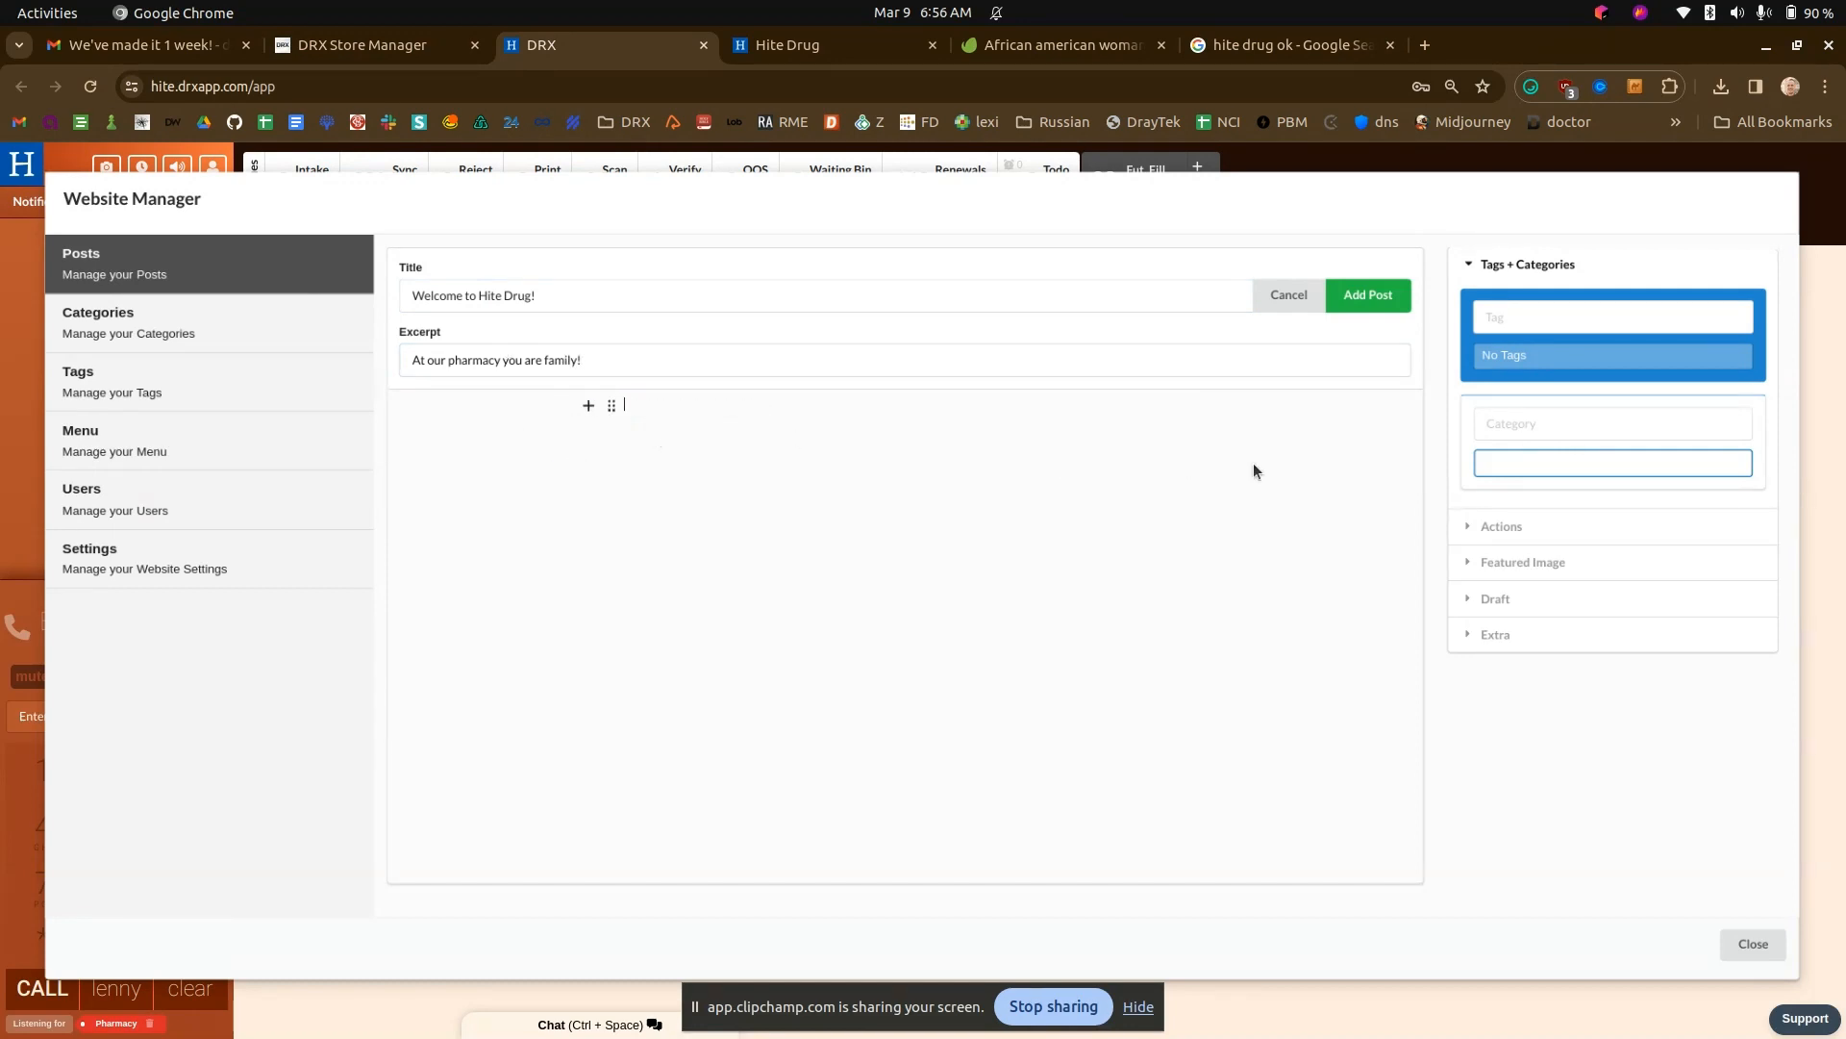
click(1609, 316)
text(feature)
key(Return)
- Upload the saved storefront picture as the featured image and add the post, entering the PIN to authorize saving
click(1521, 561)
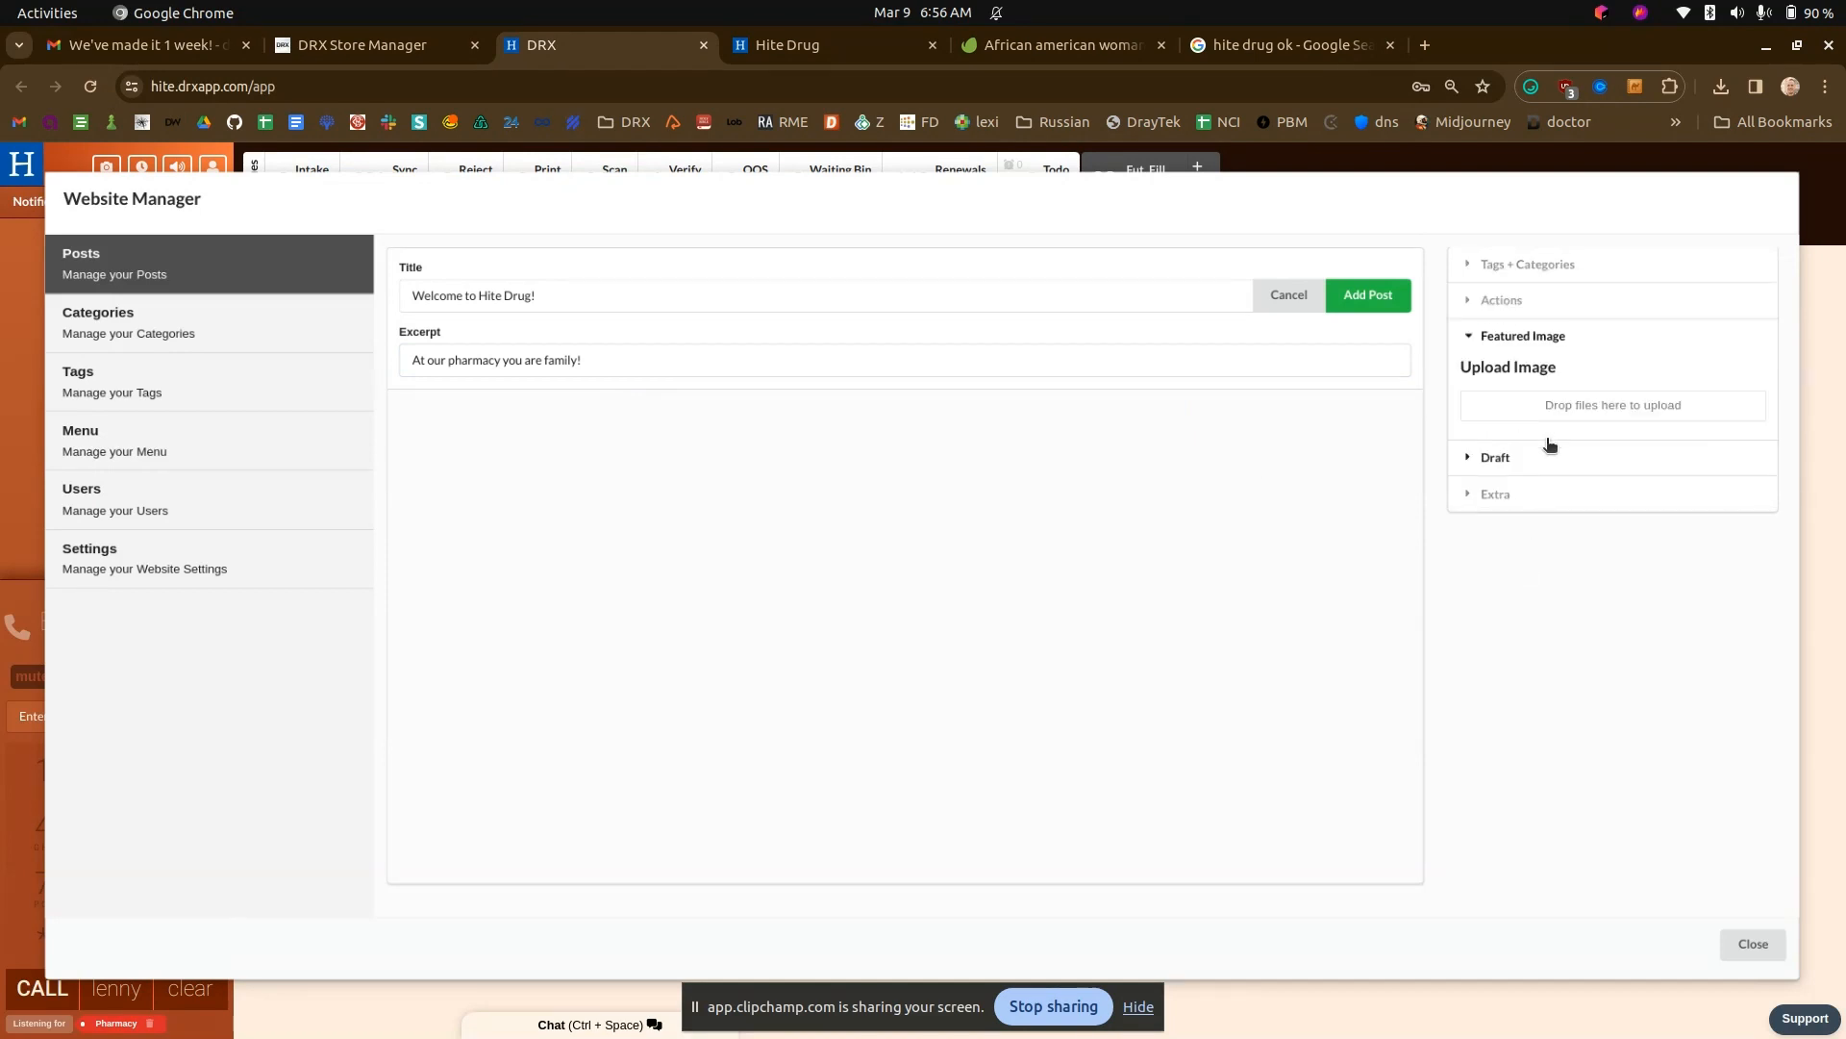
click(1553, 415)
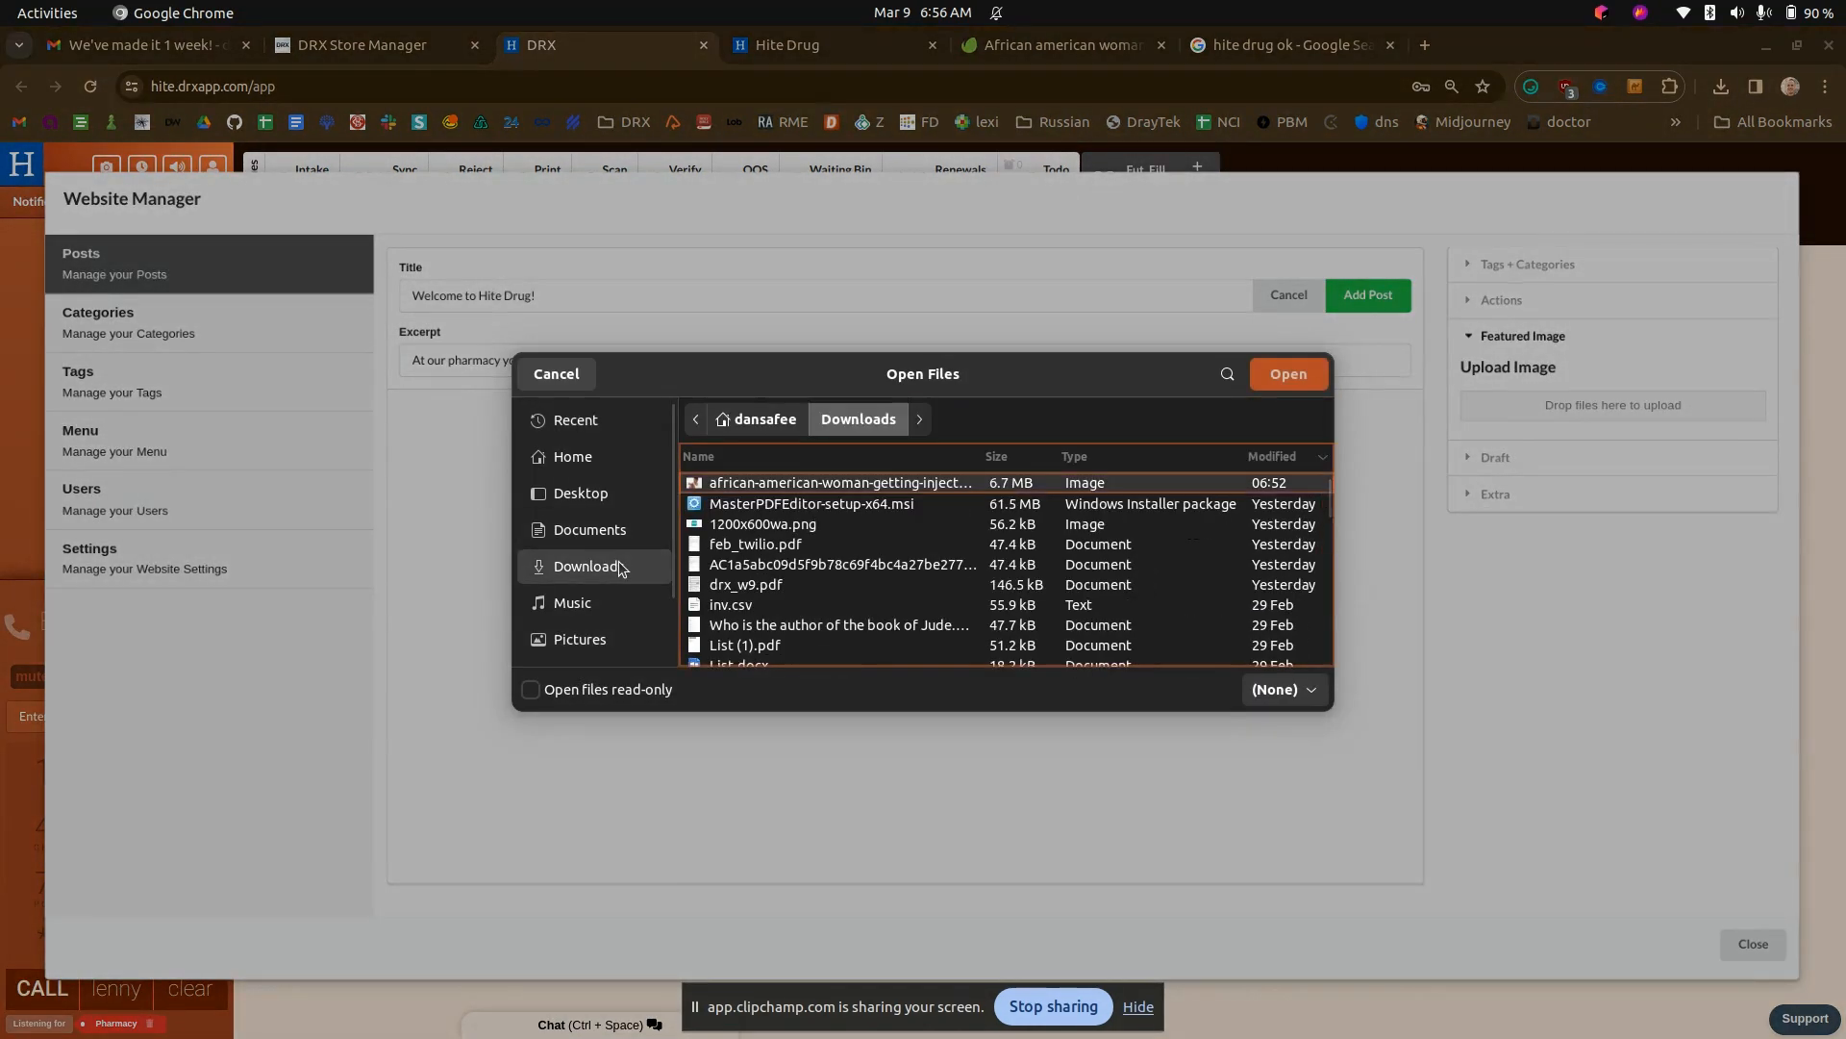
click(581, 639)
double_click(748, 483)
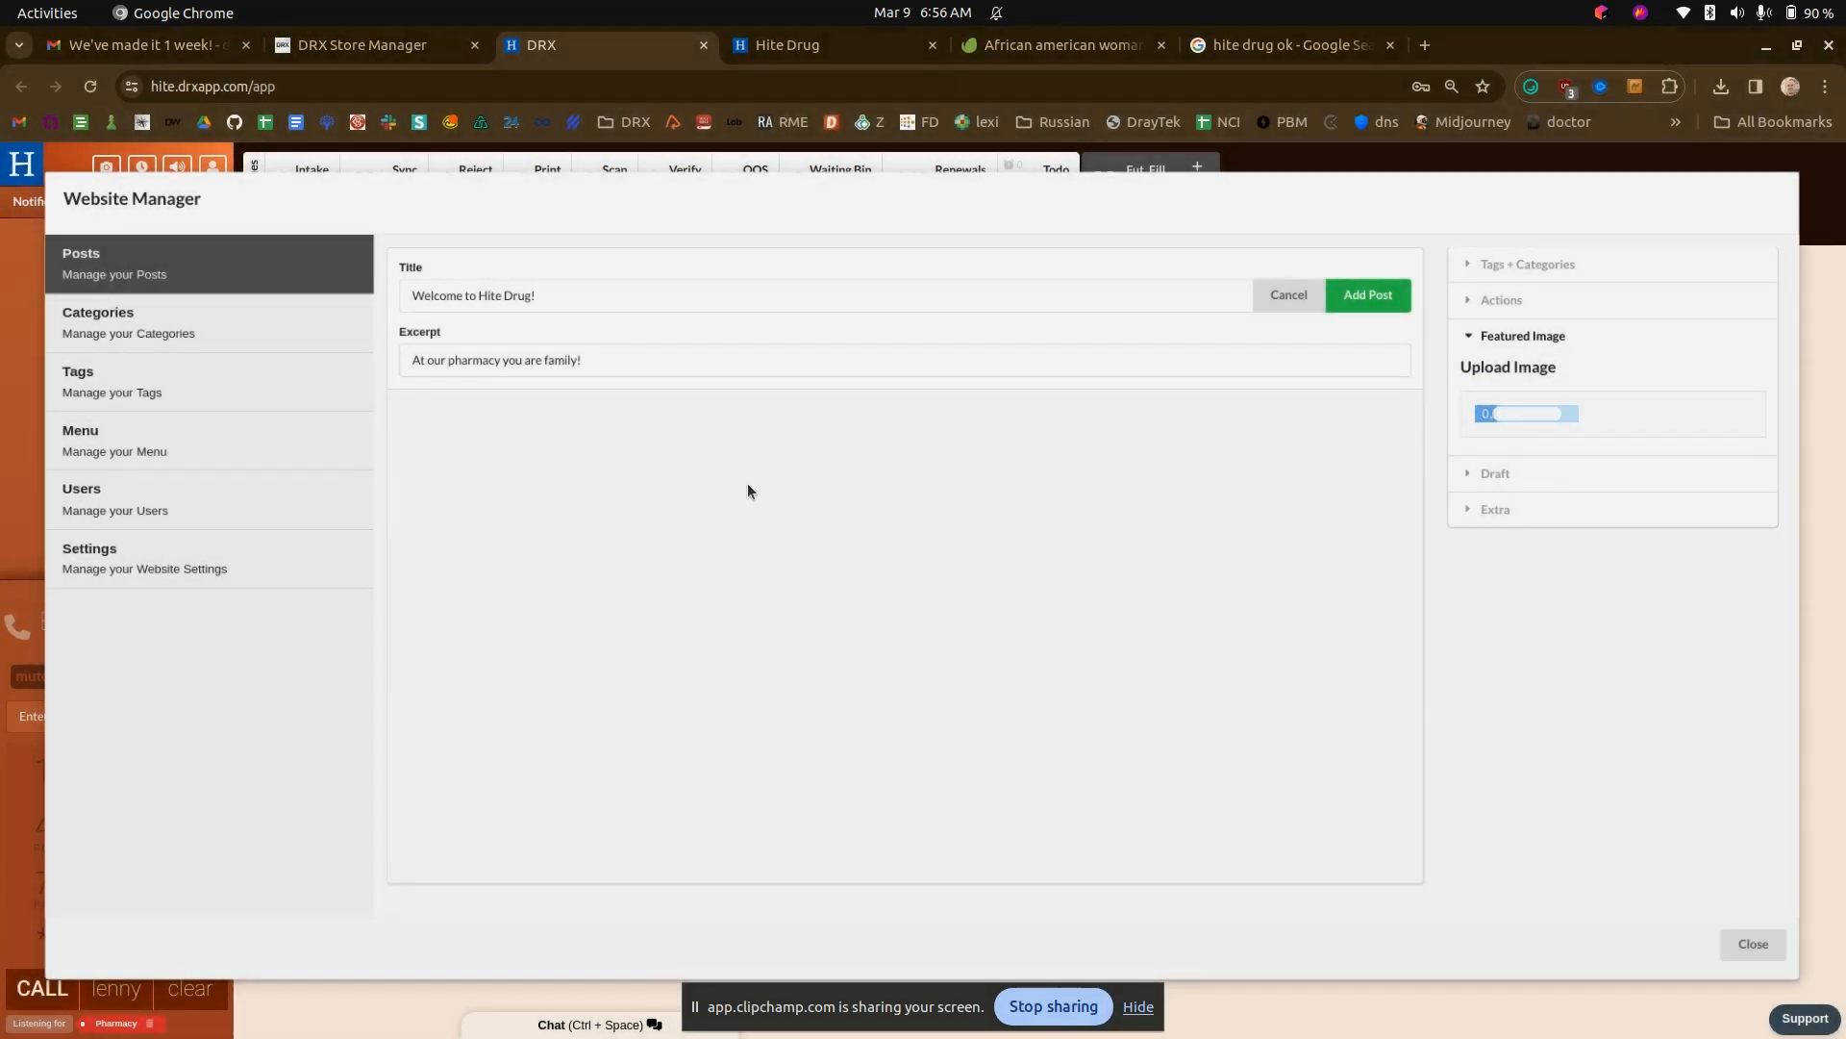
click(1367, 294)
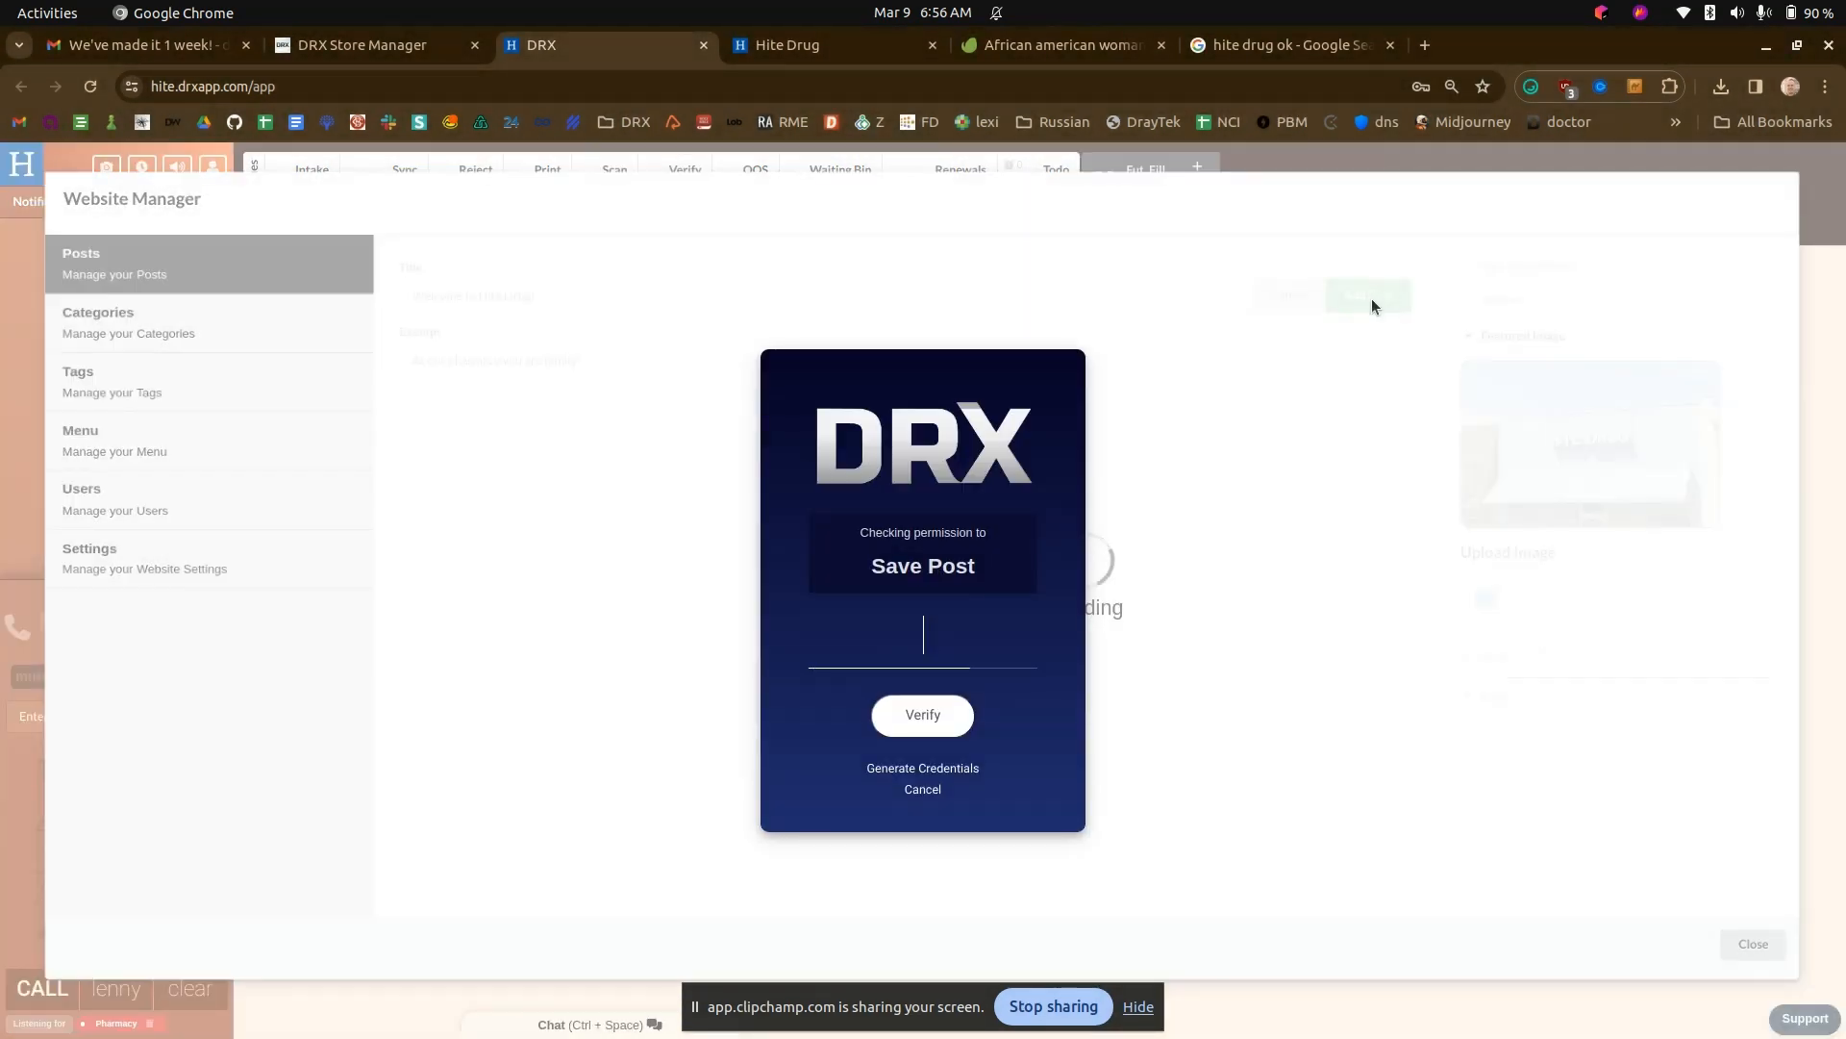
text(••••)
key(Return)
- View the feature slides on the Hite Drug home page, and examine the welcome post's extra settings and publish dates in DRX
click(833, 59)
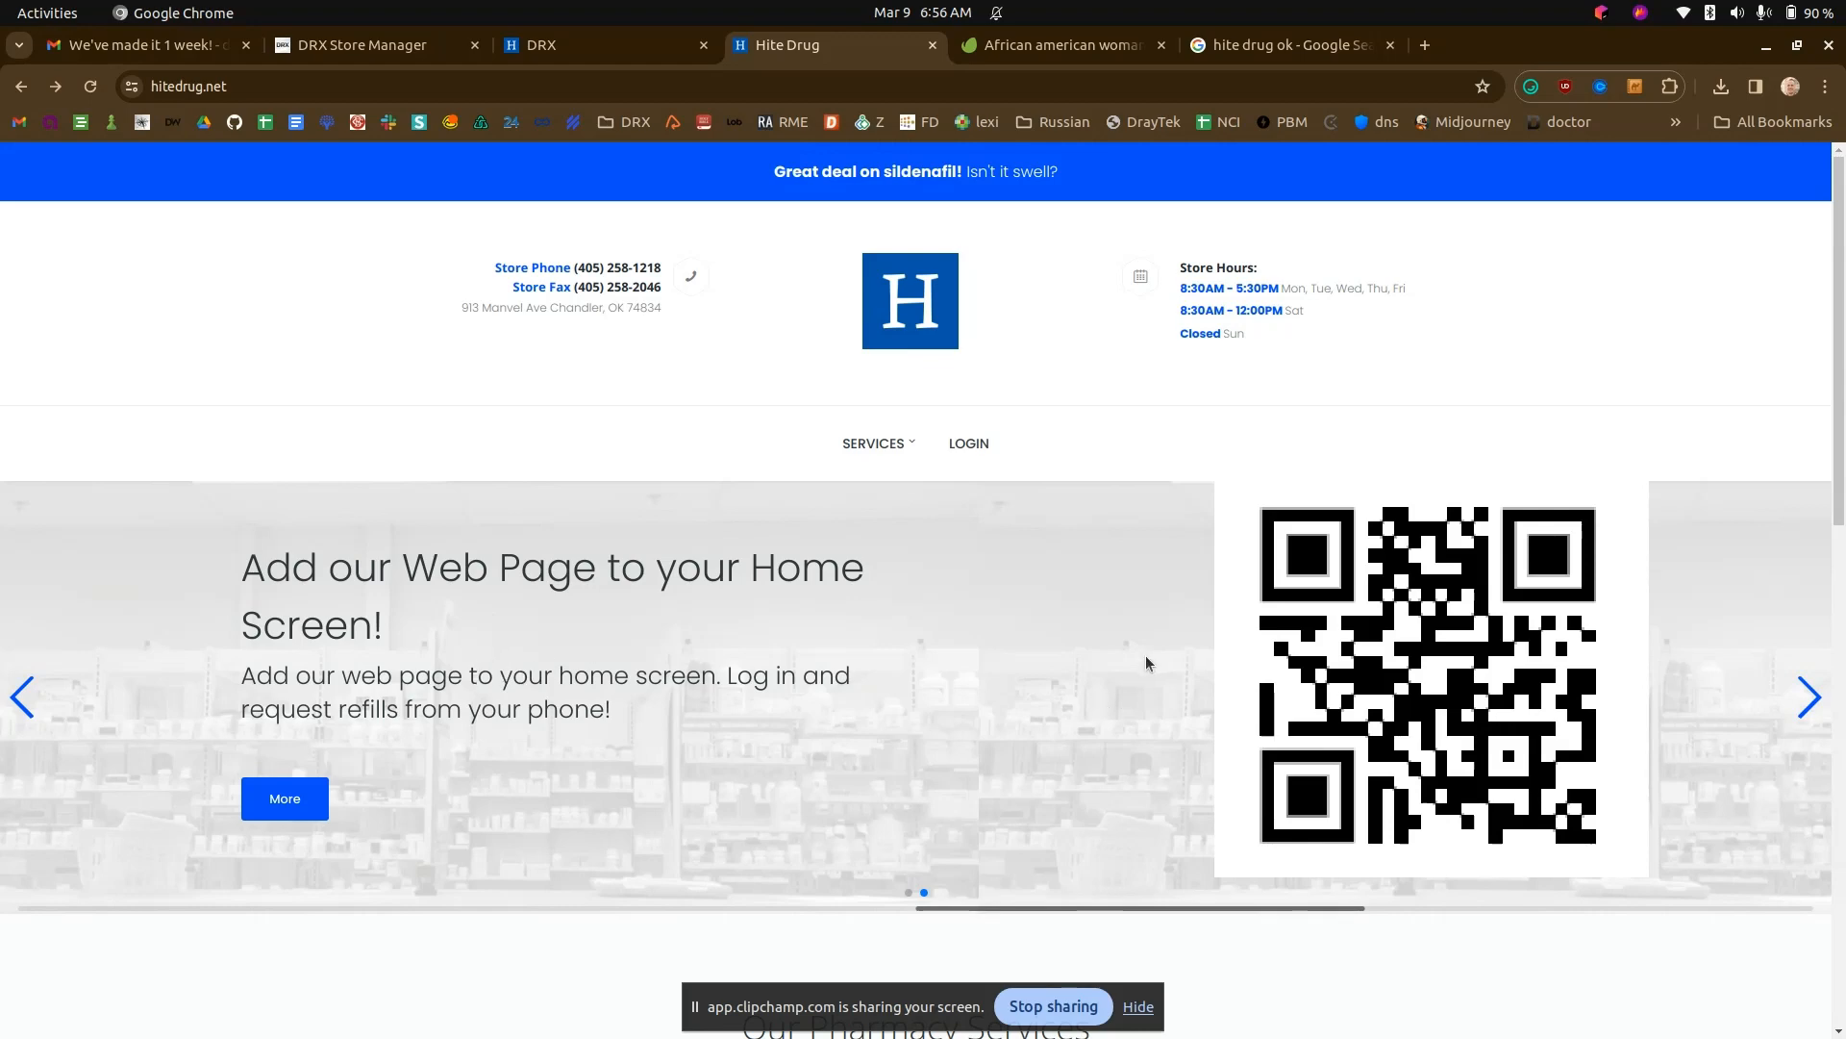
click(636, 38)
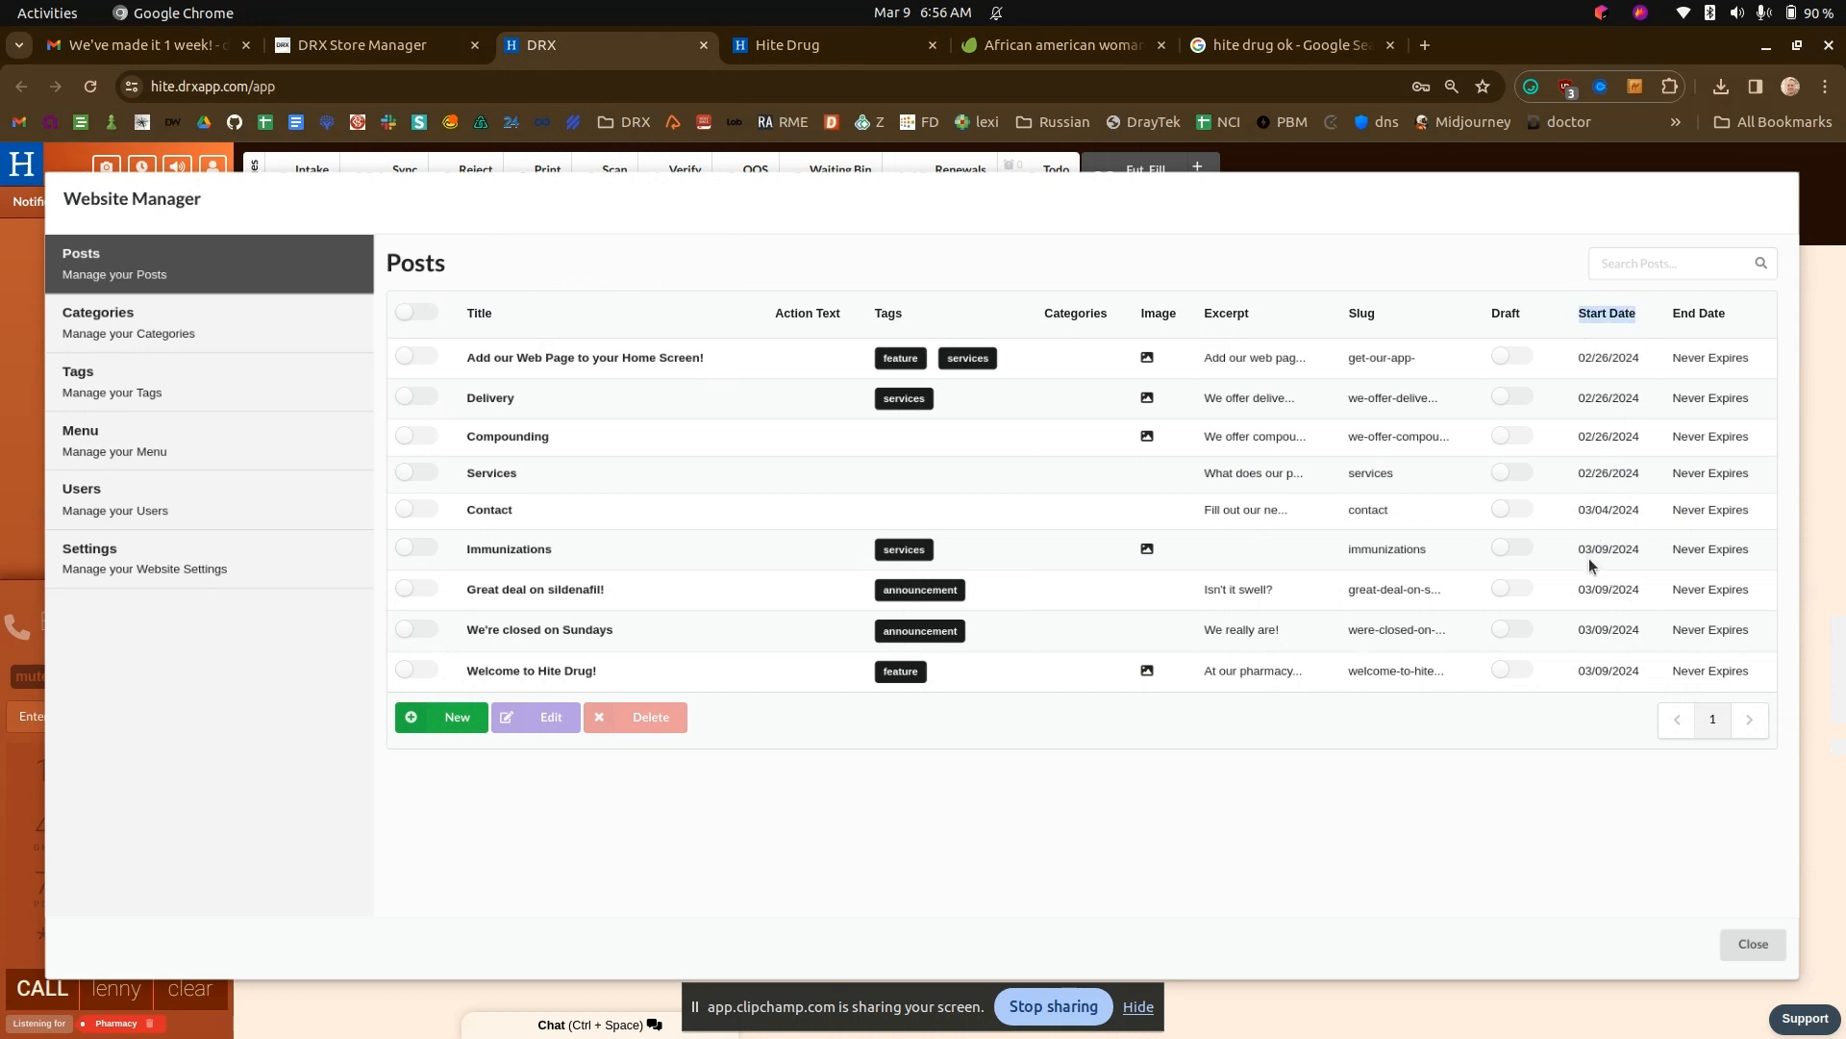
click(410, 670)
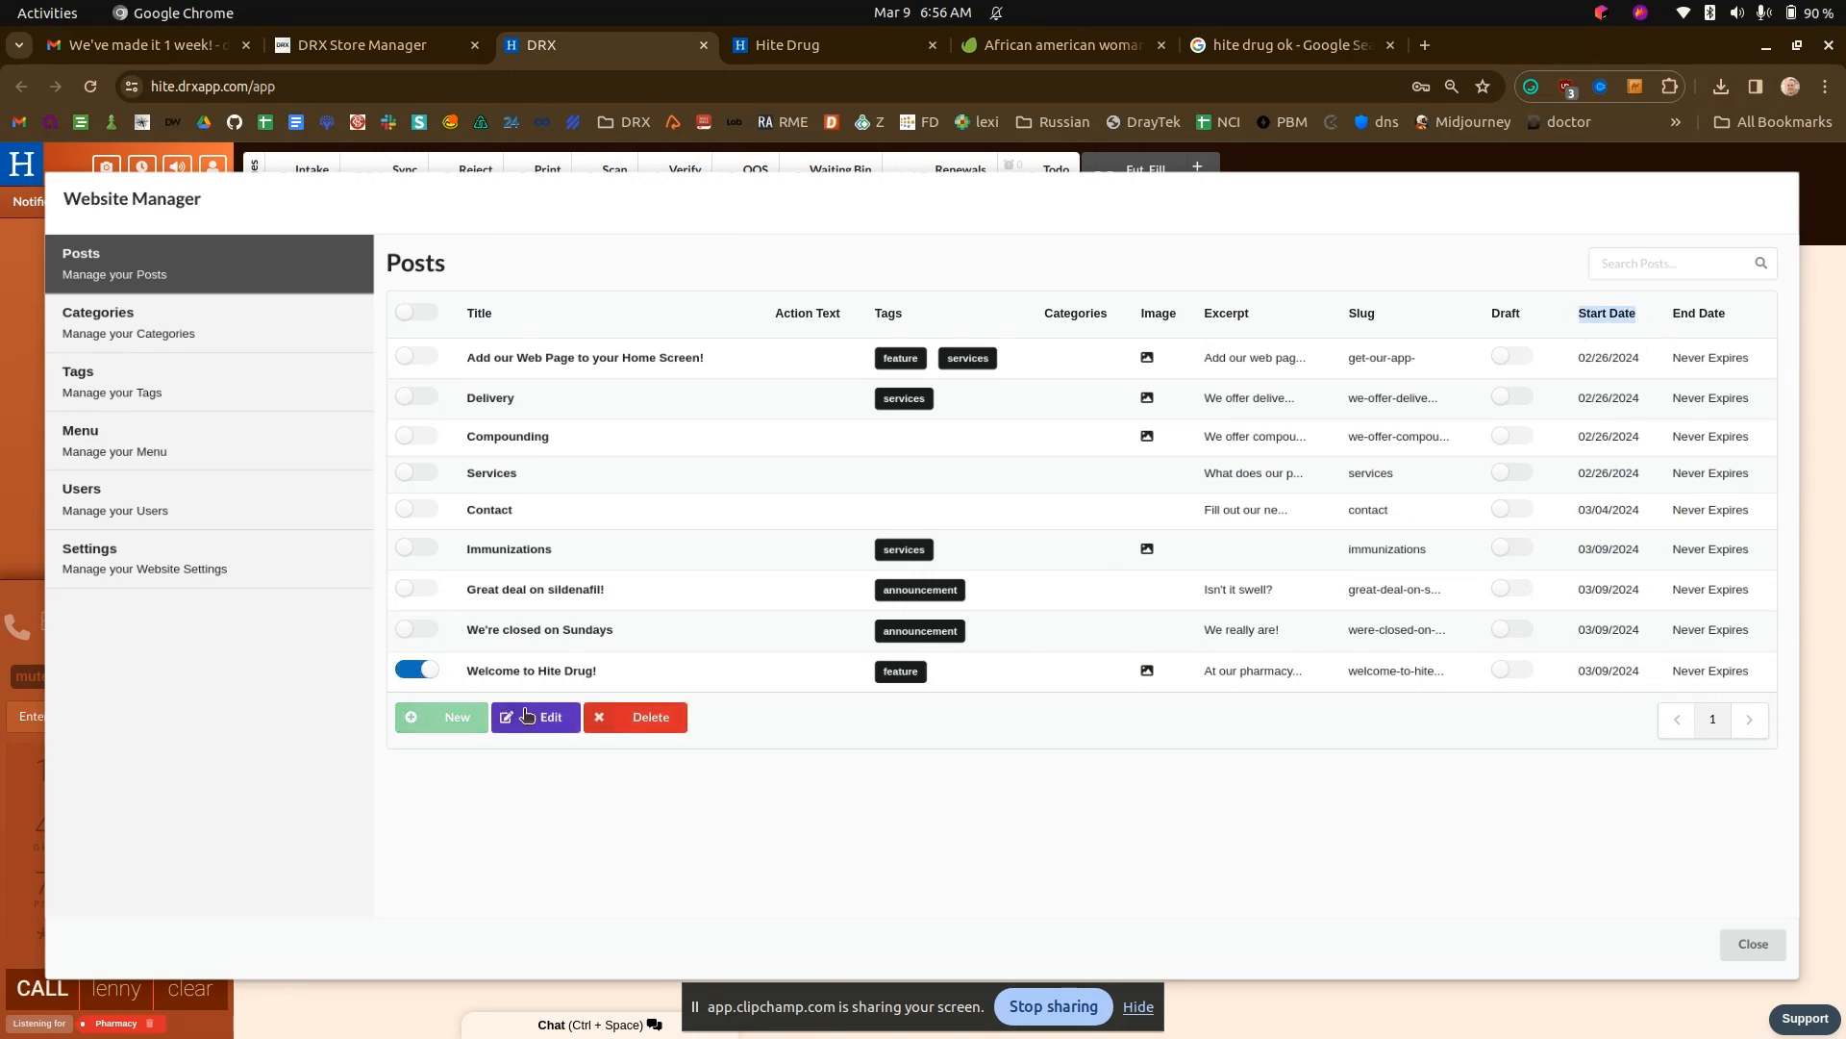
click(529, 717)
click(1499, 632)
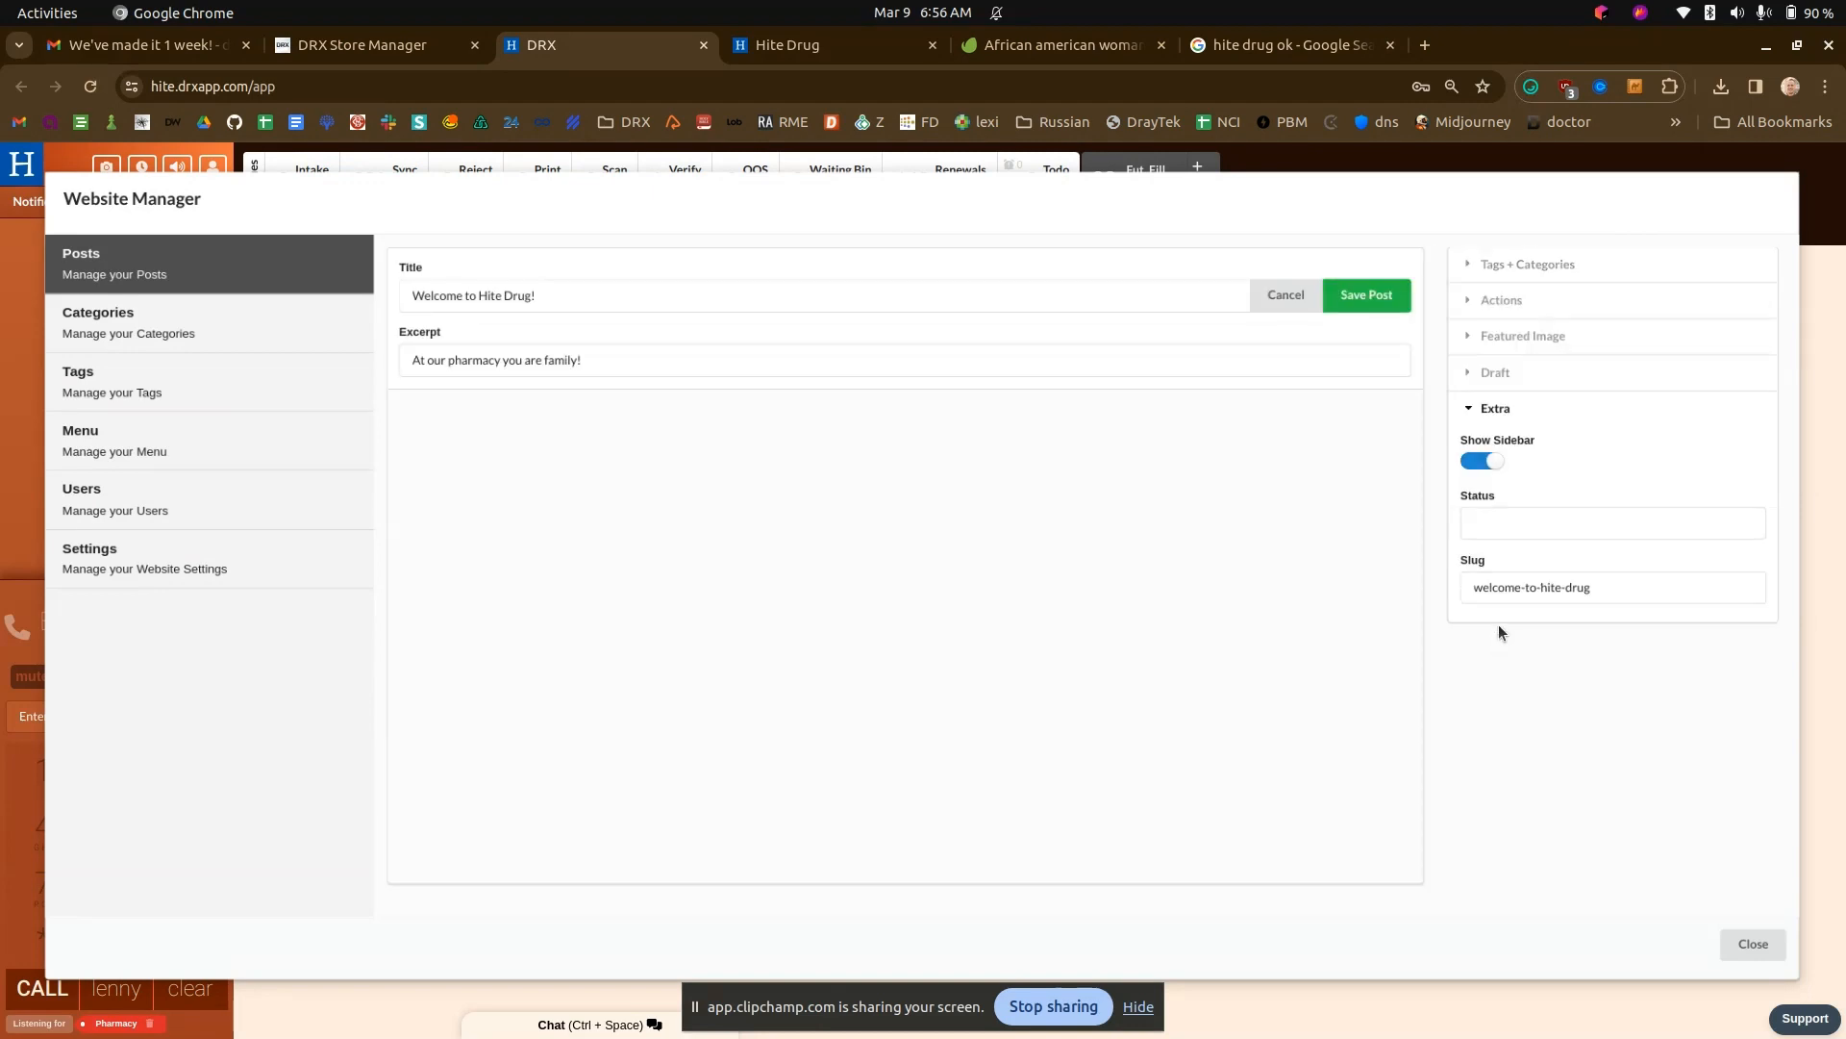
click(1510, 376)
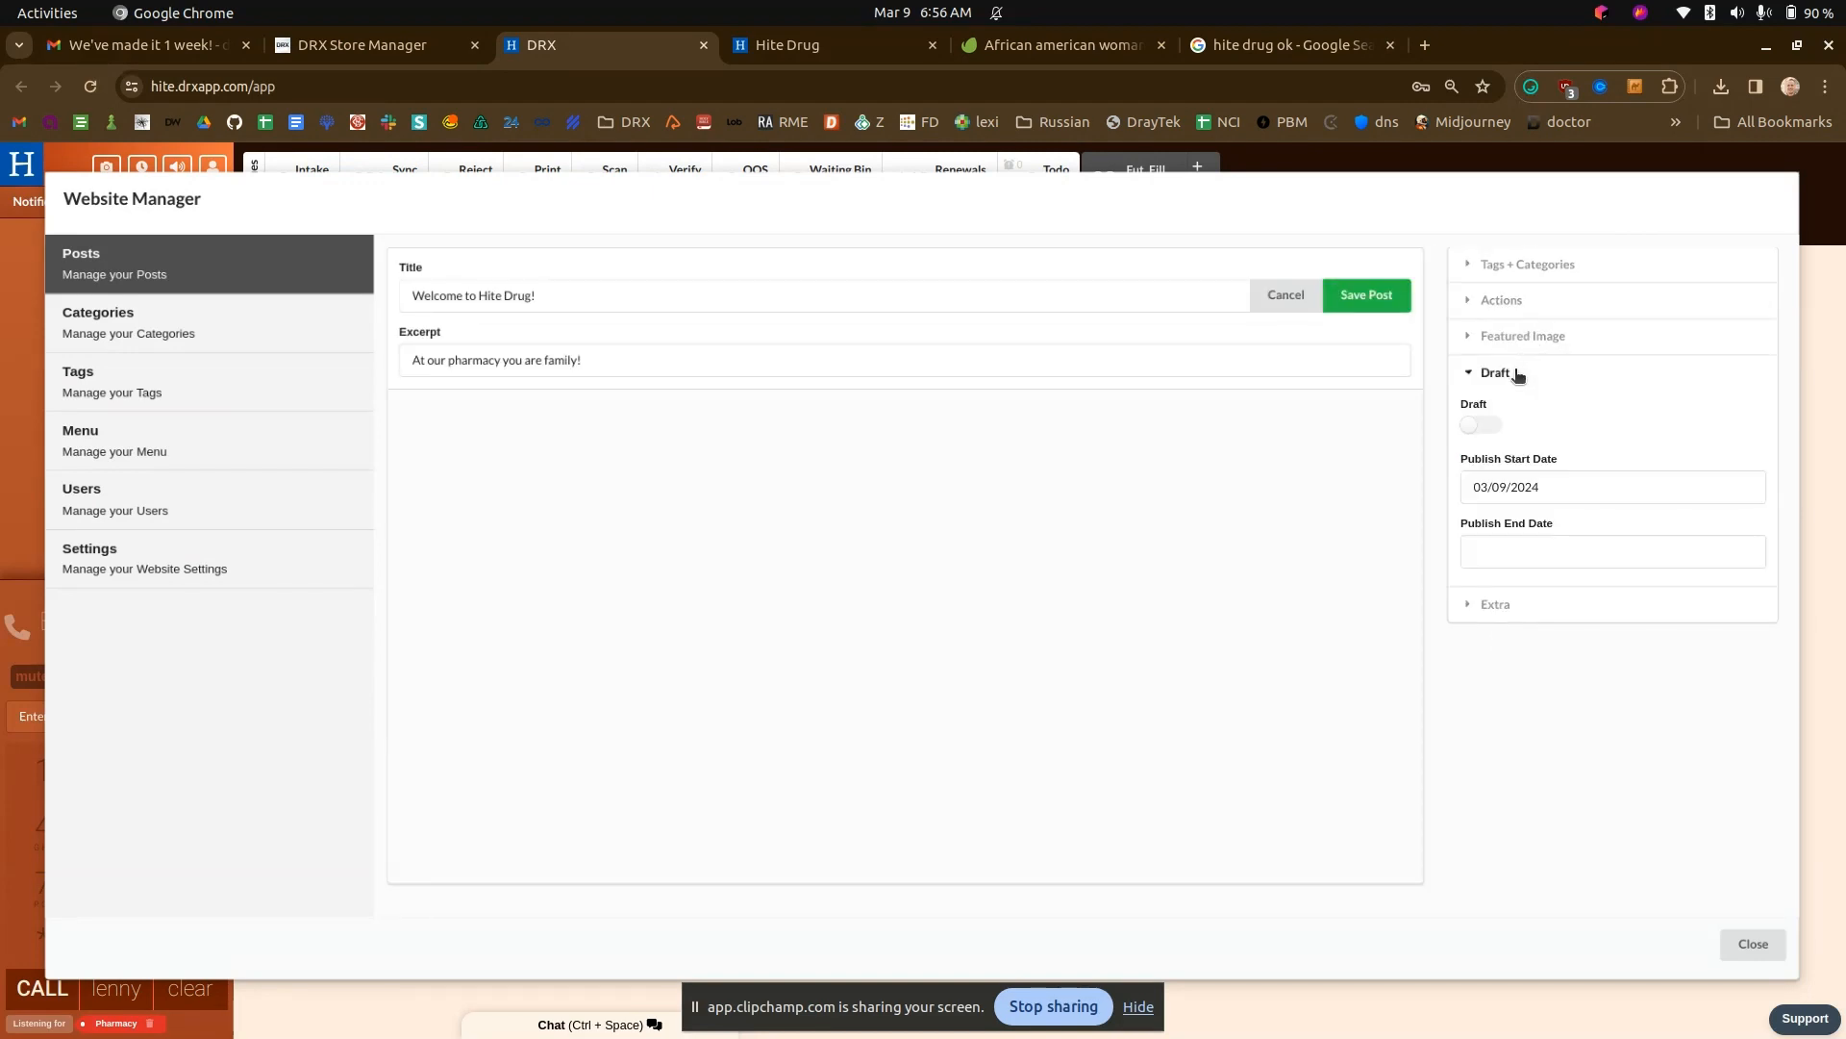
drag(1458, 462, 1566, 471)
click(1574, 452)
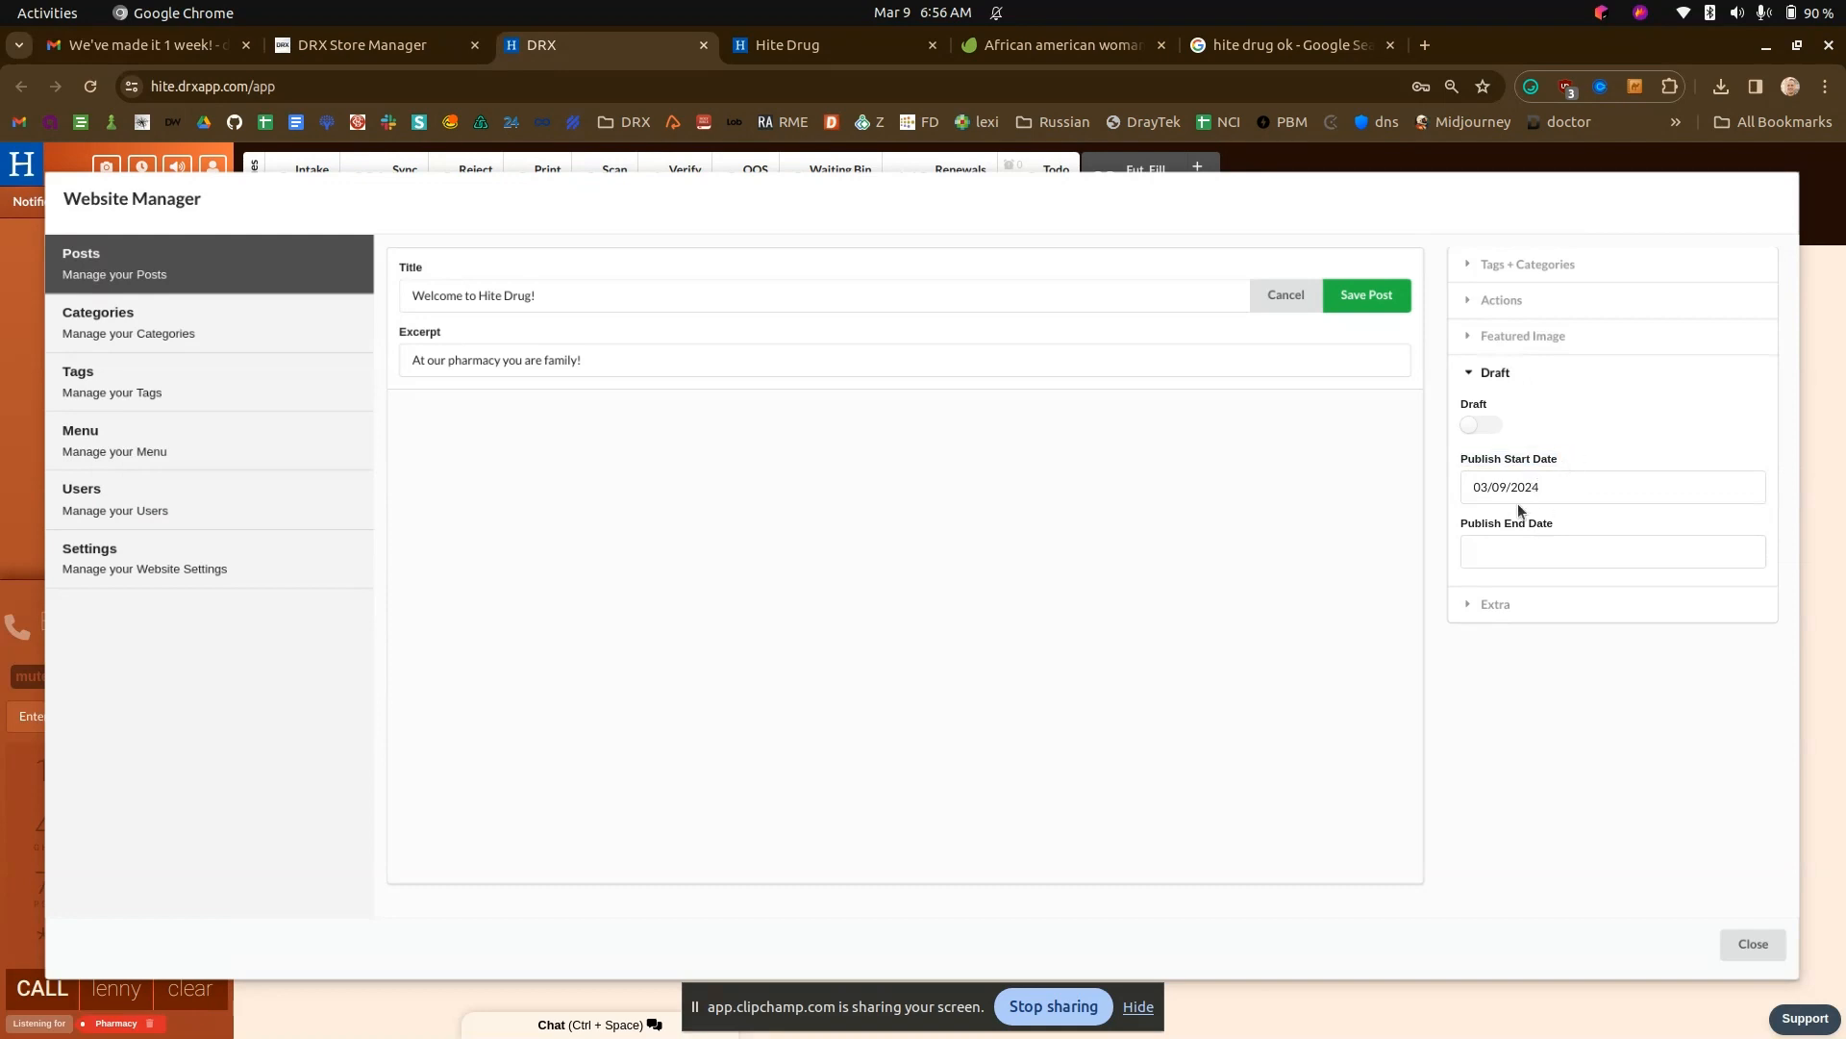
click(1270, 293)
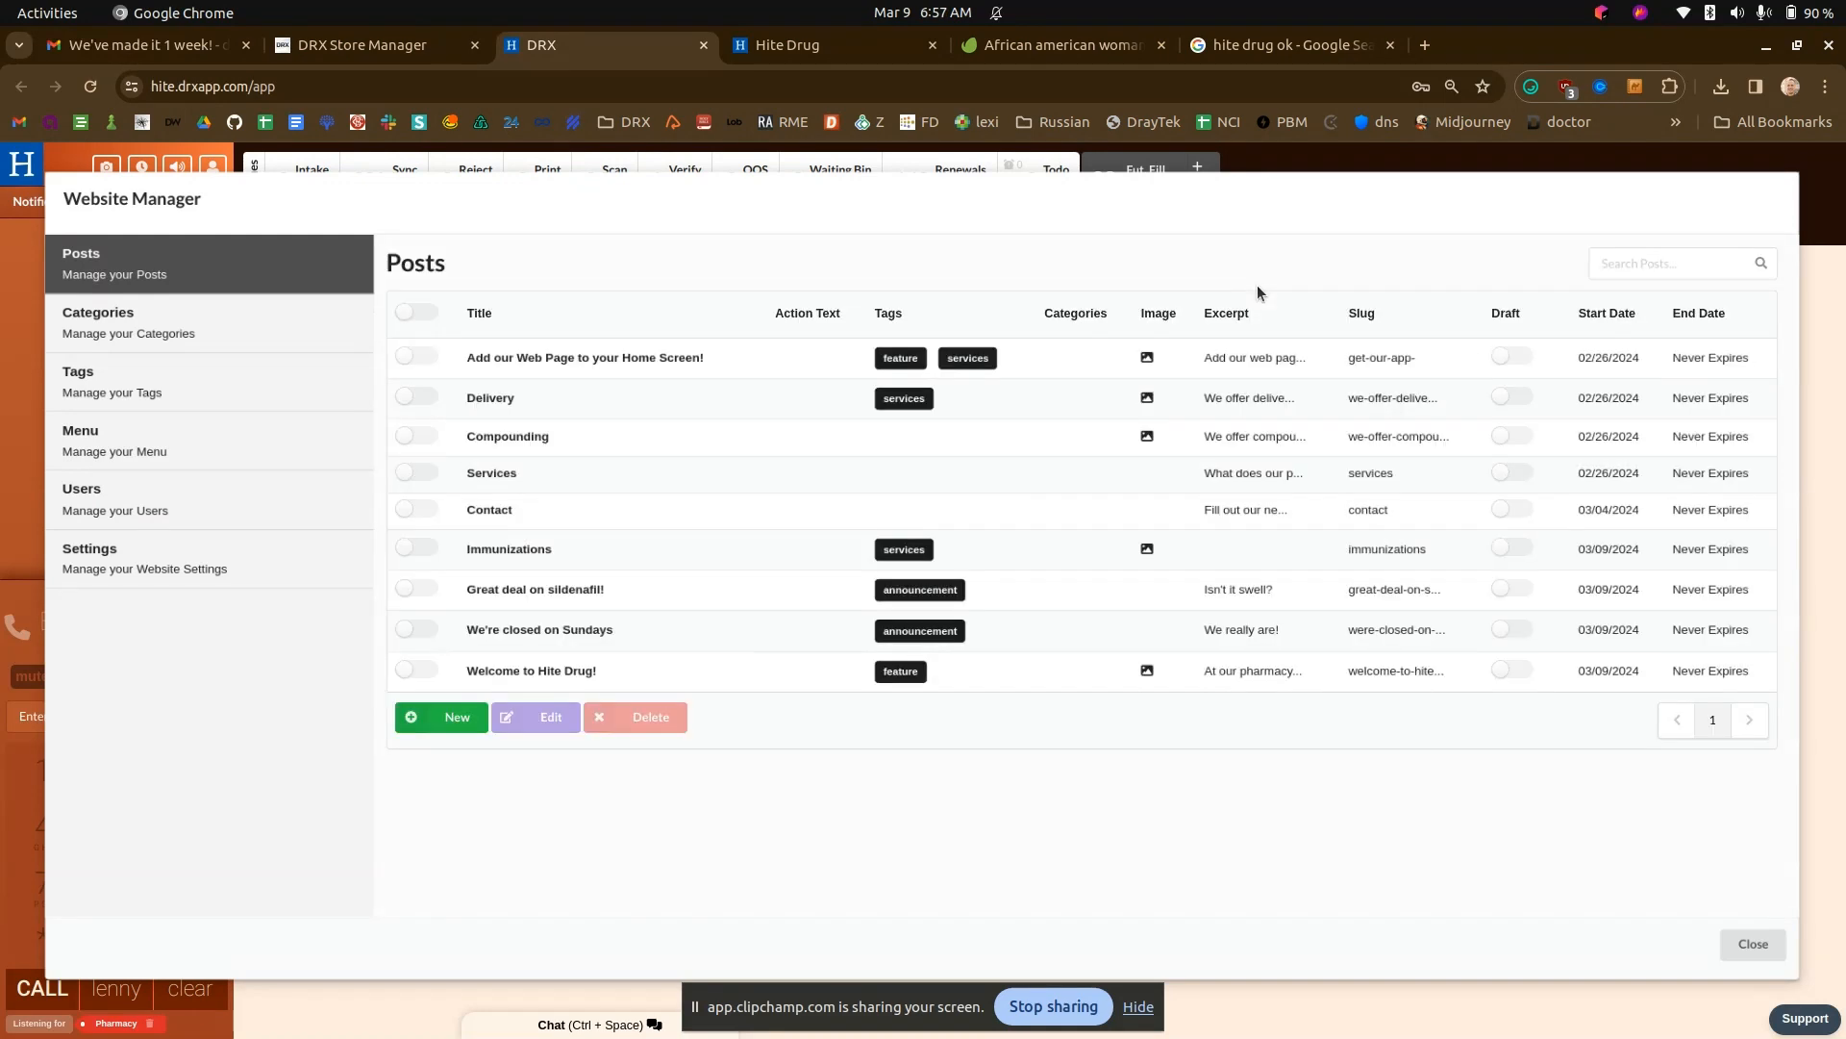
- Open the full page of the "Welcome to Hite Drug!" slide from the home page and inspect its heading
click(864, 50)
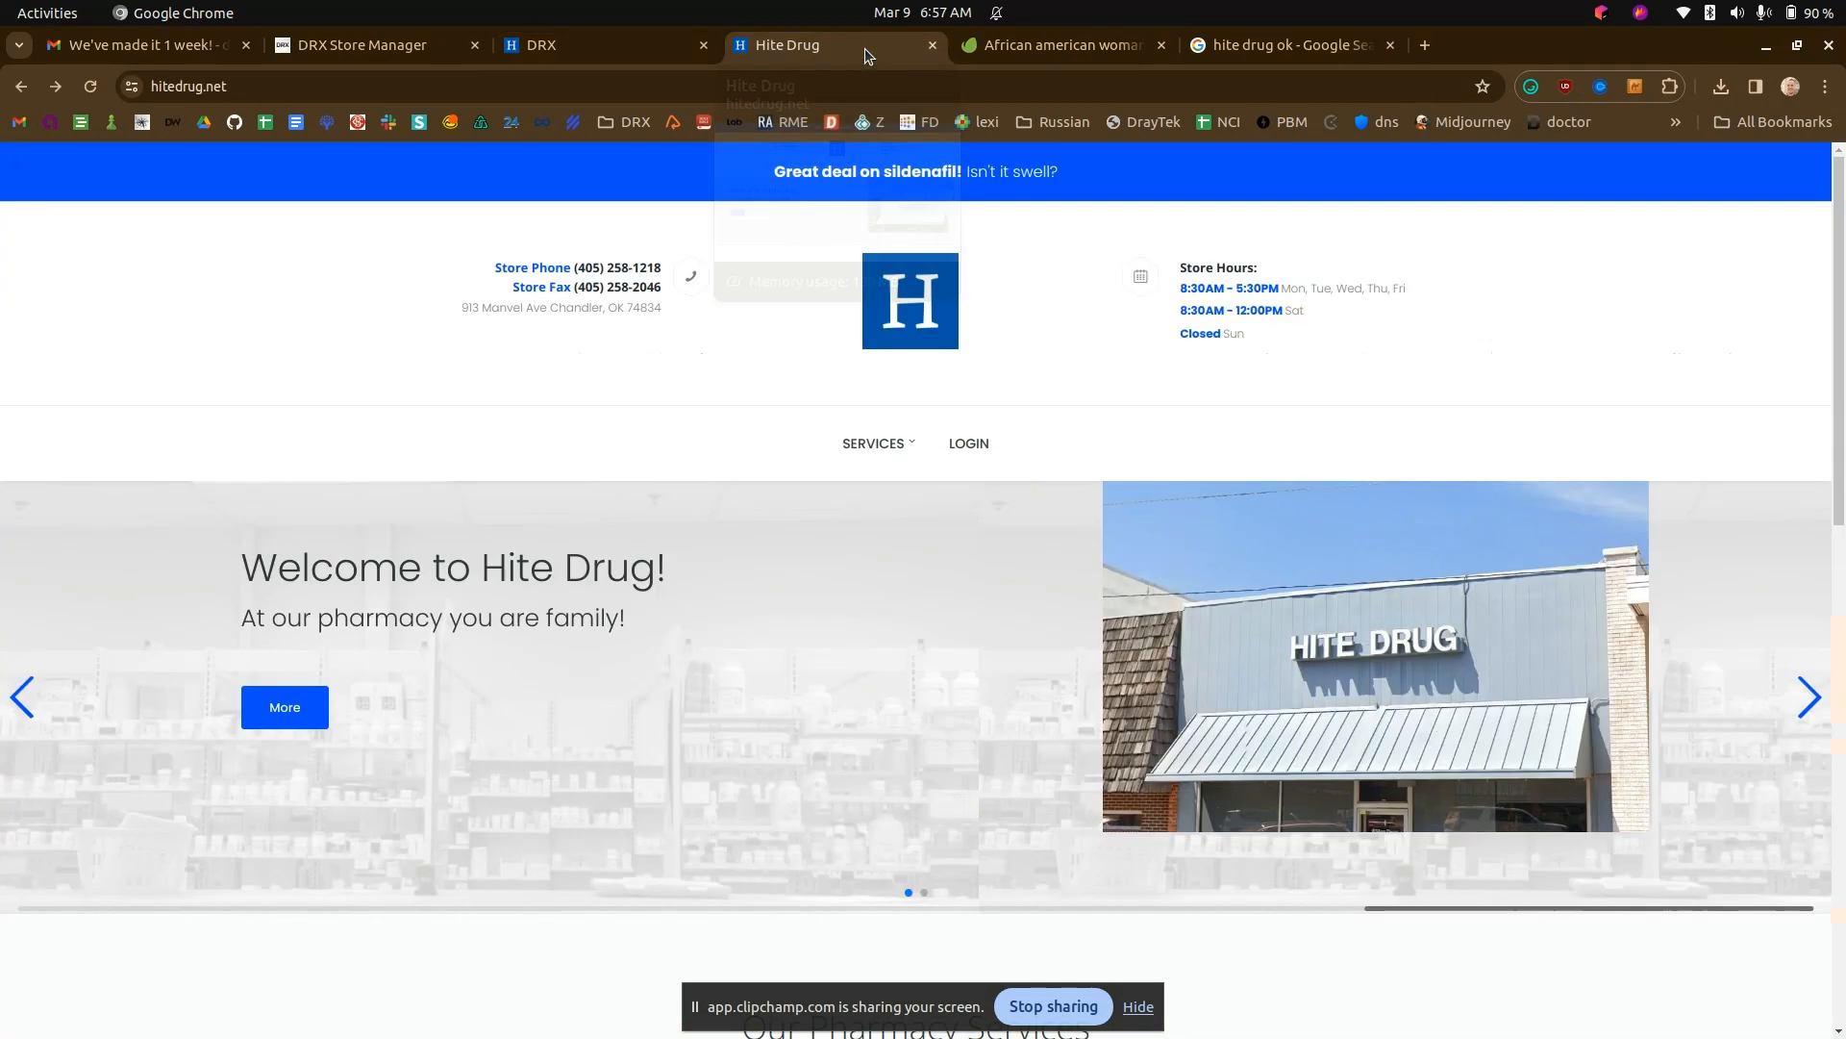
click(283, 702)
drag(348, 529, 759, 532)
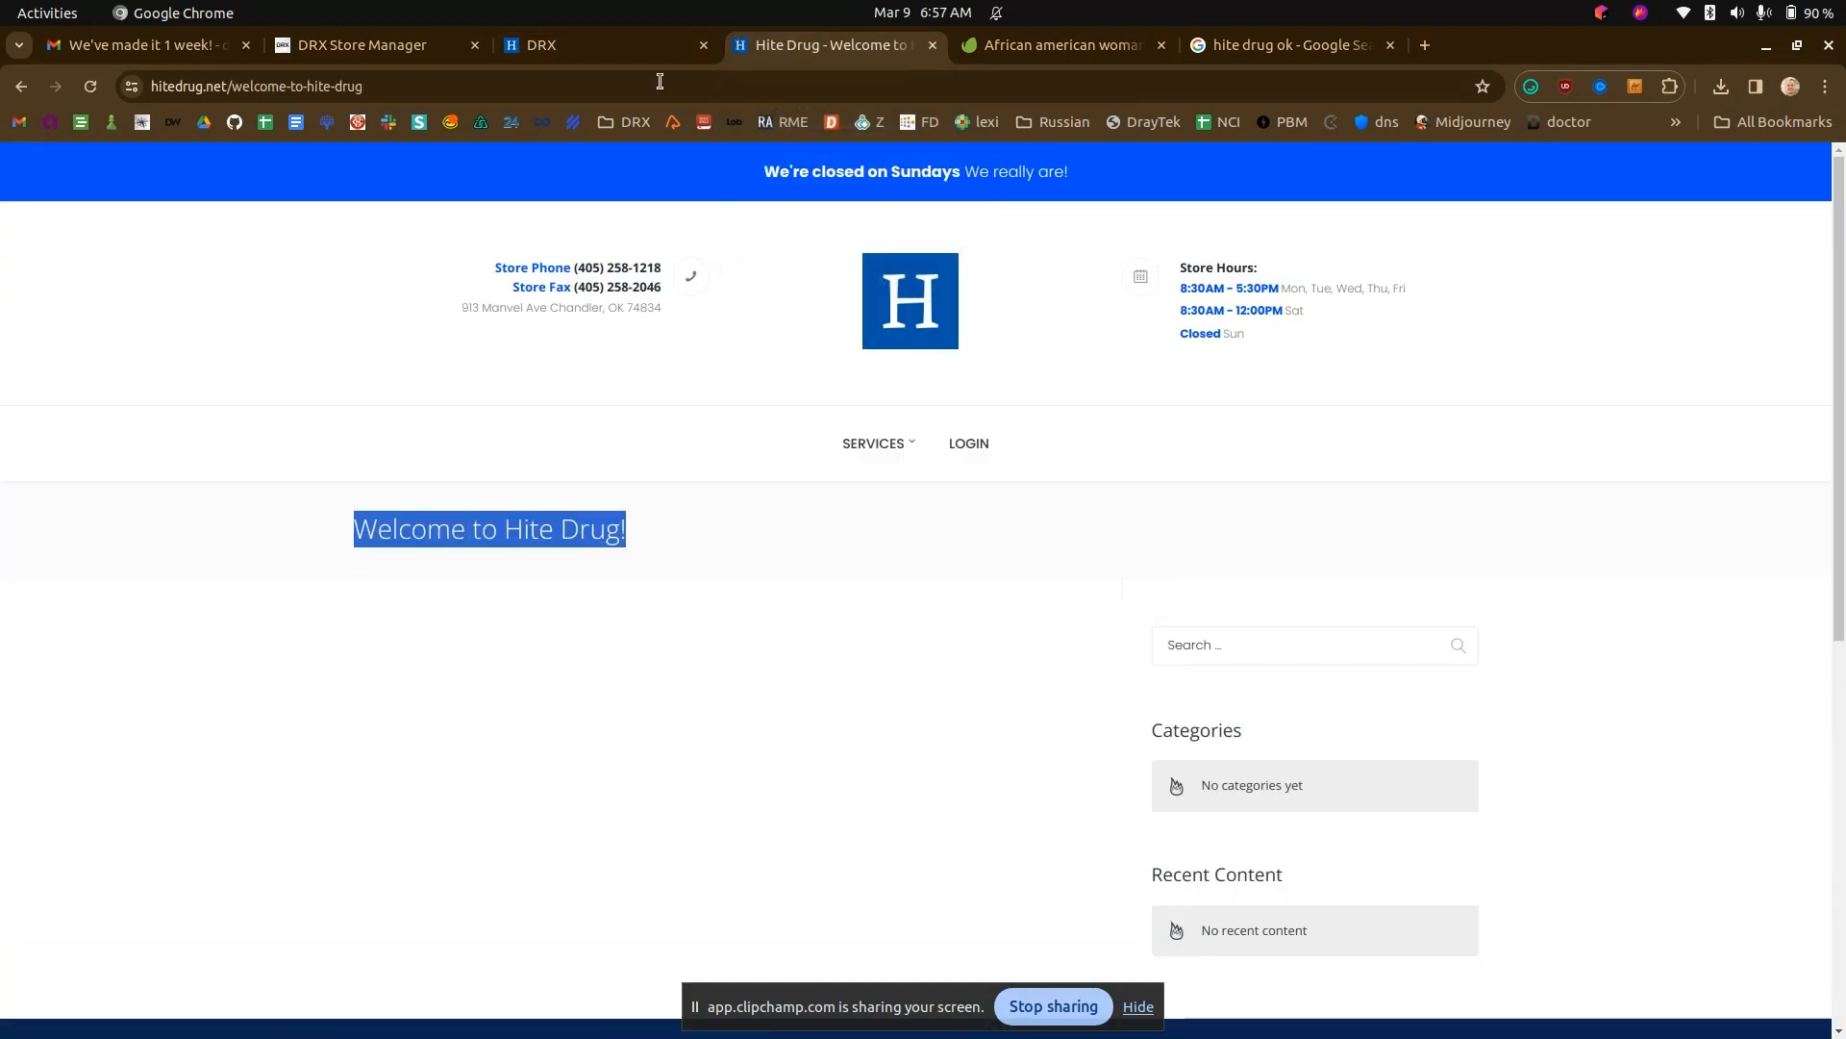
- Add the body text "asdfasdf" to the welcome post, save it with the authorization PIN and reload its public page
click(593, 48)
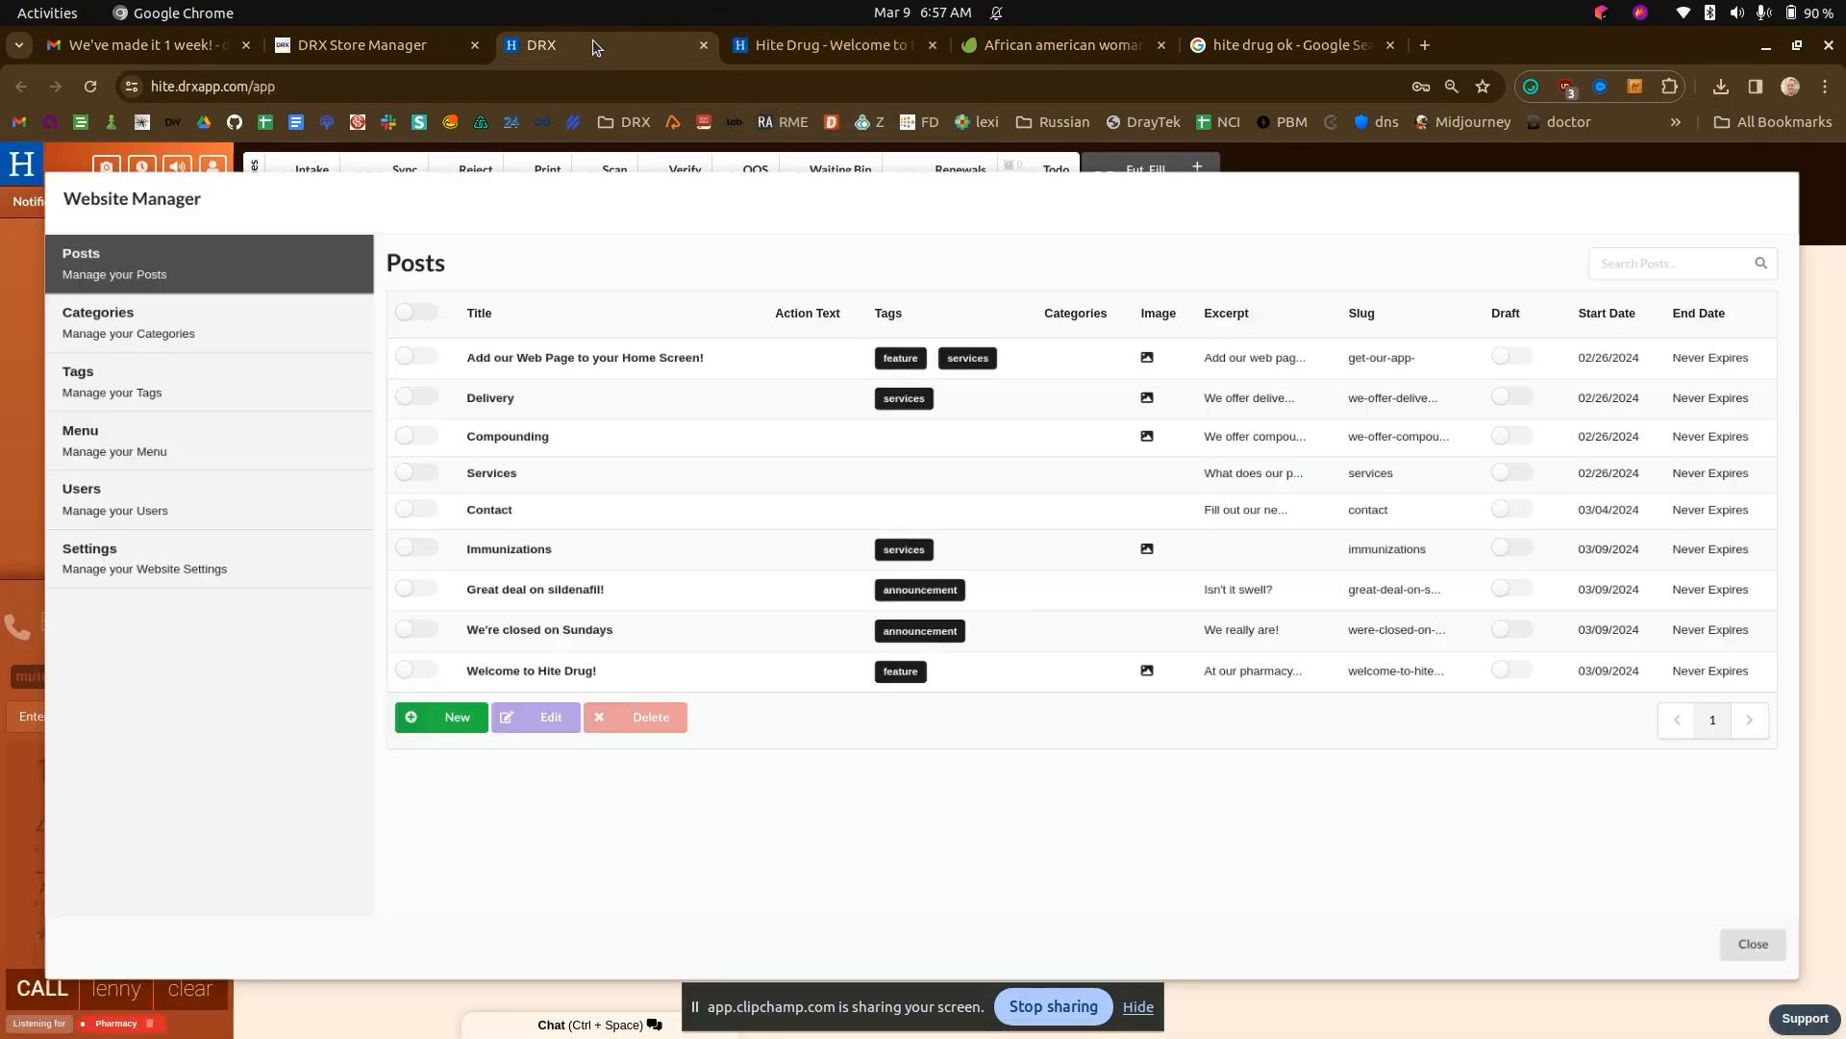
click(428, 668)
click(533, 712)
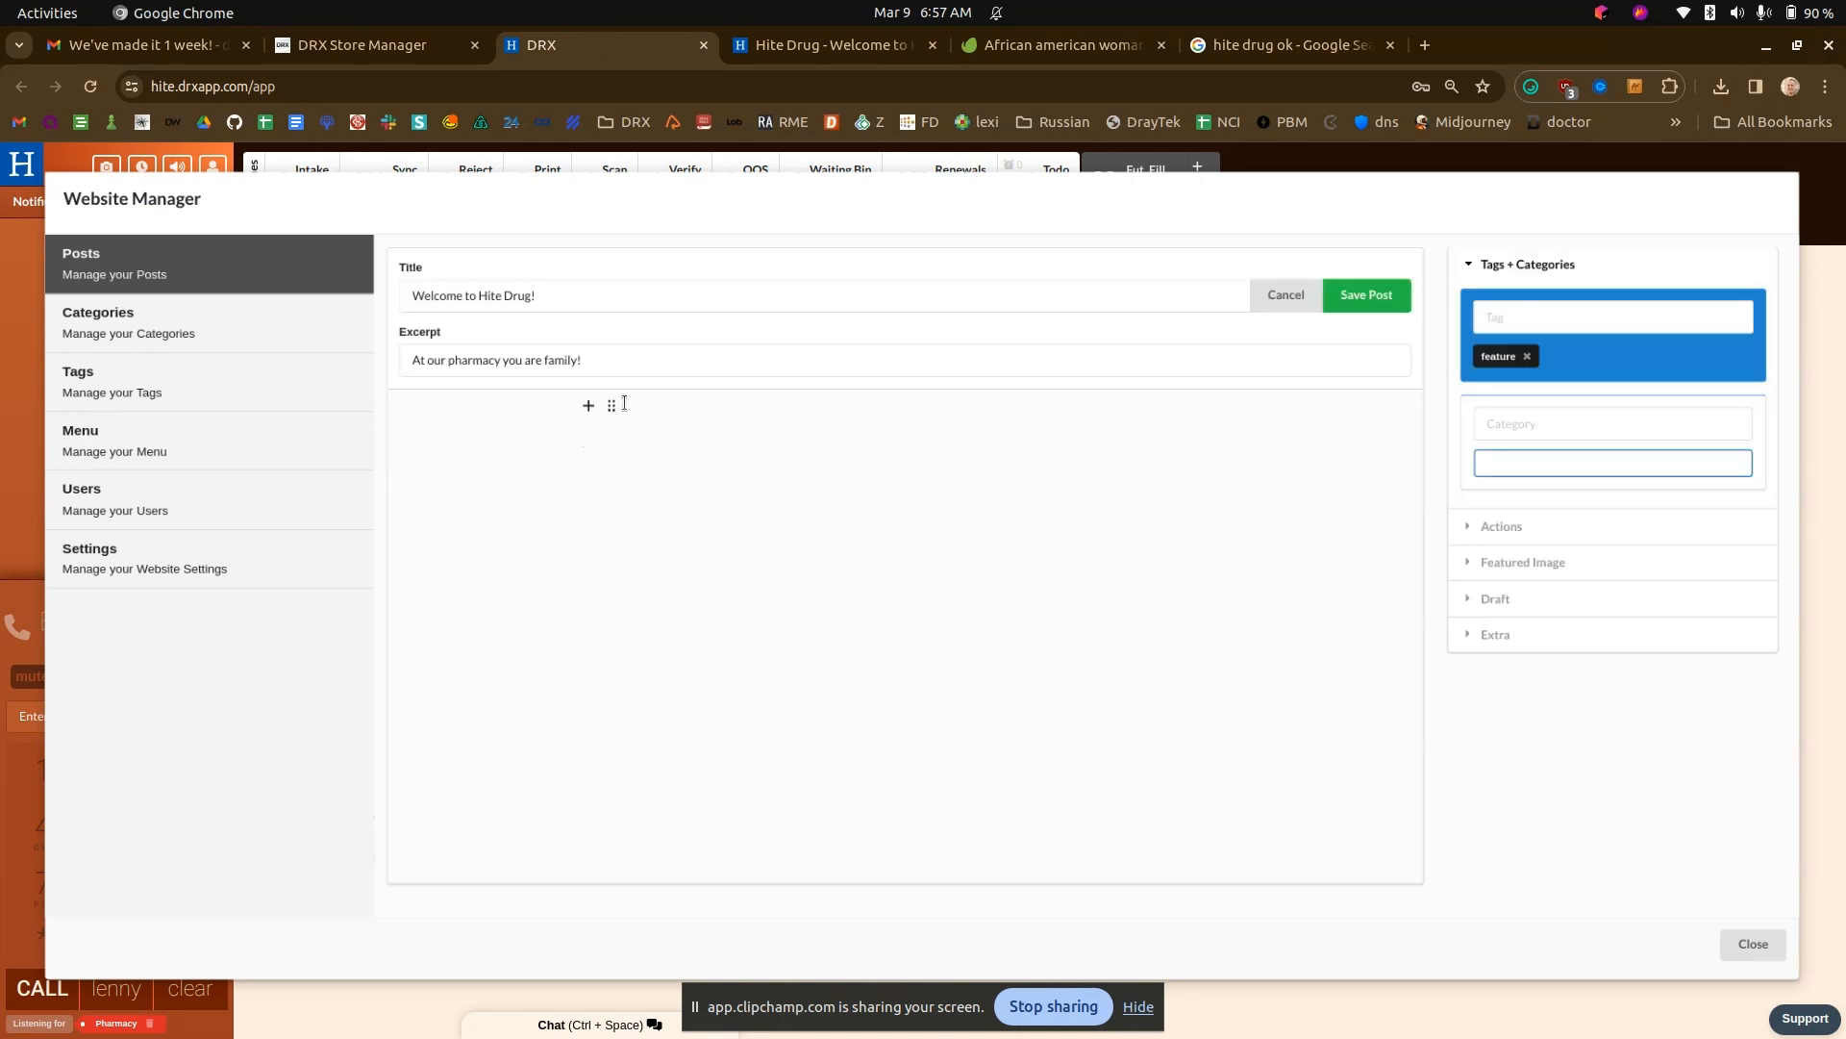
text(dasd)
click(1366, 294)
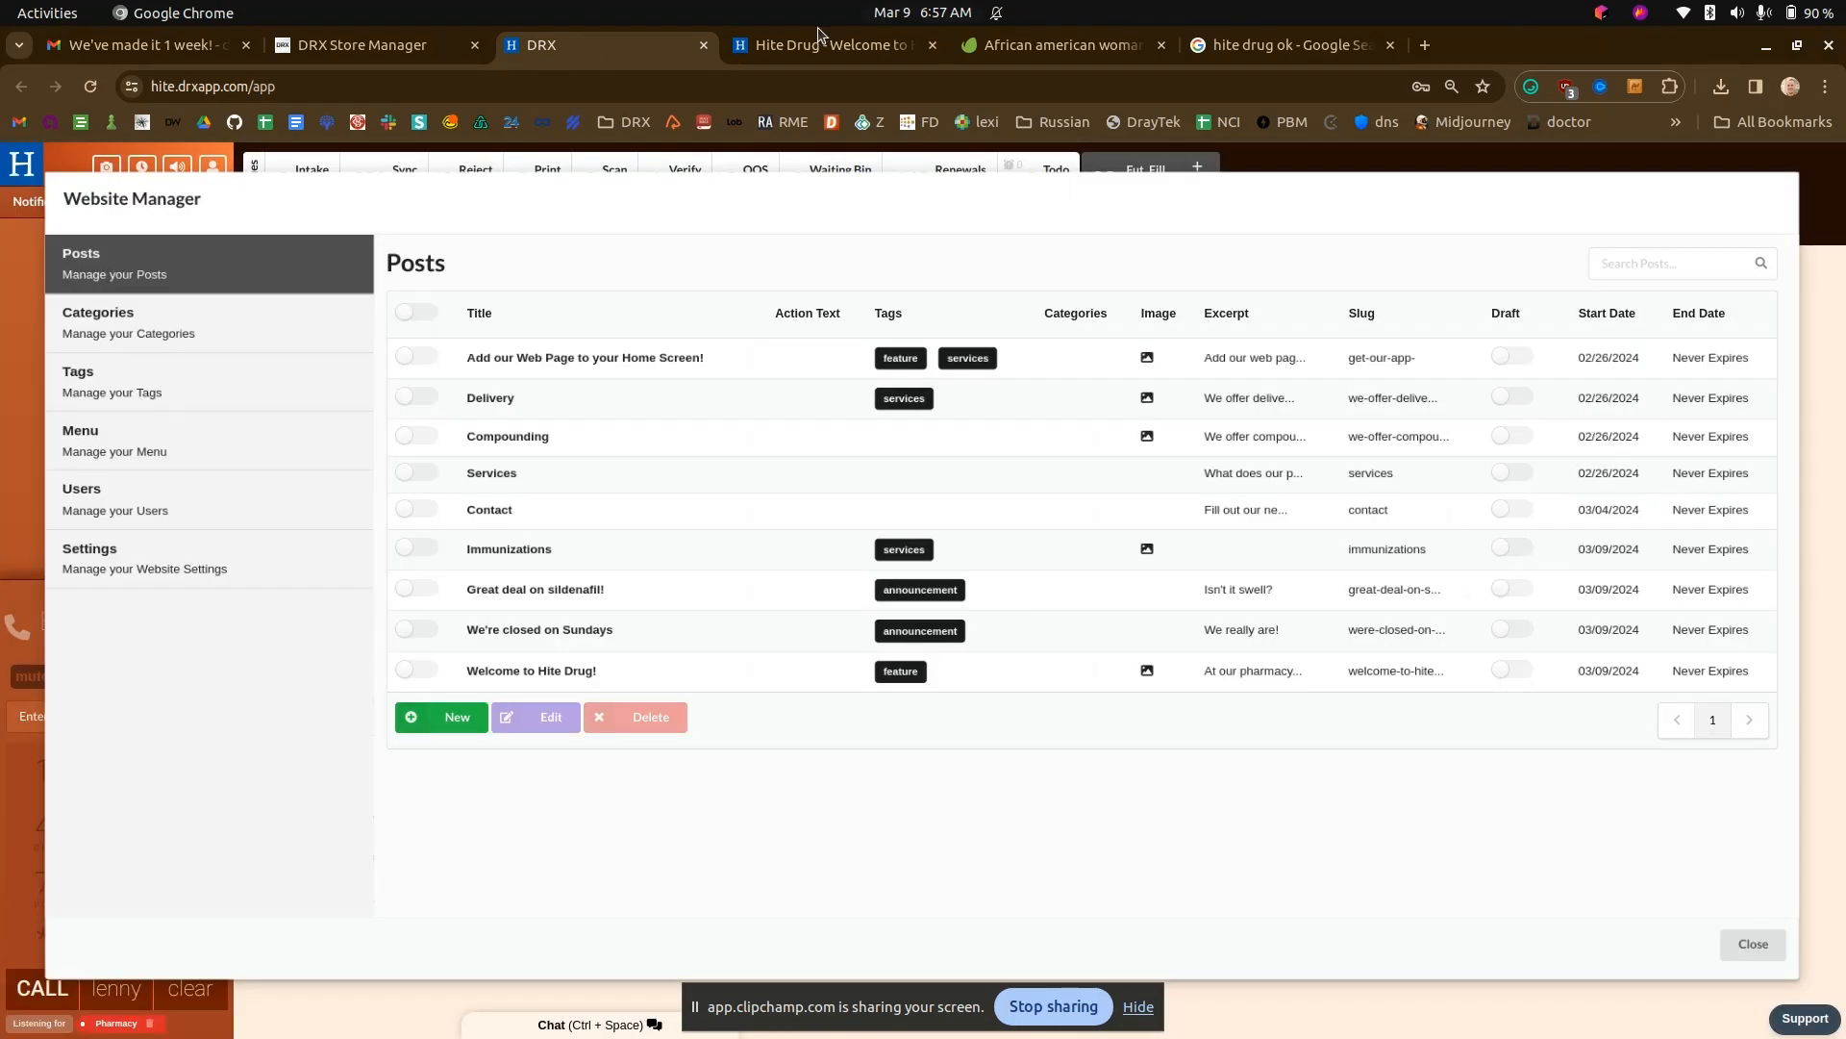
click(817, 31)
key(F5)
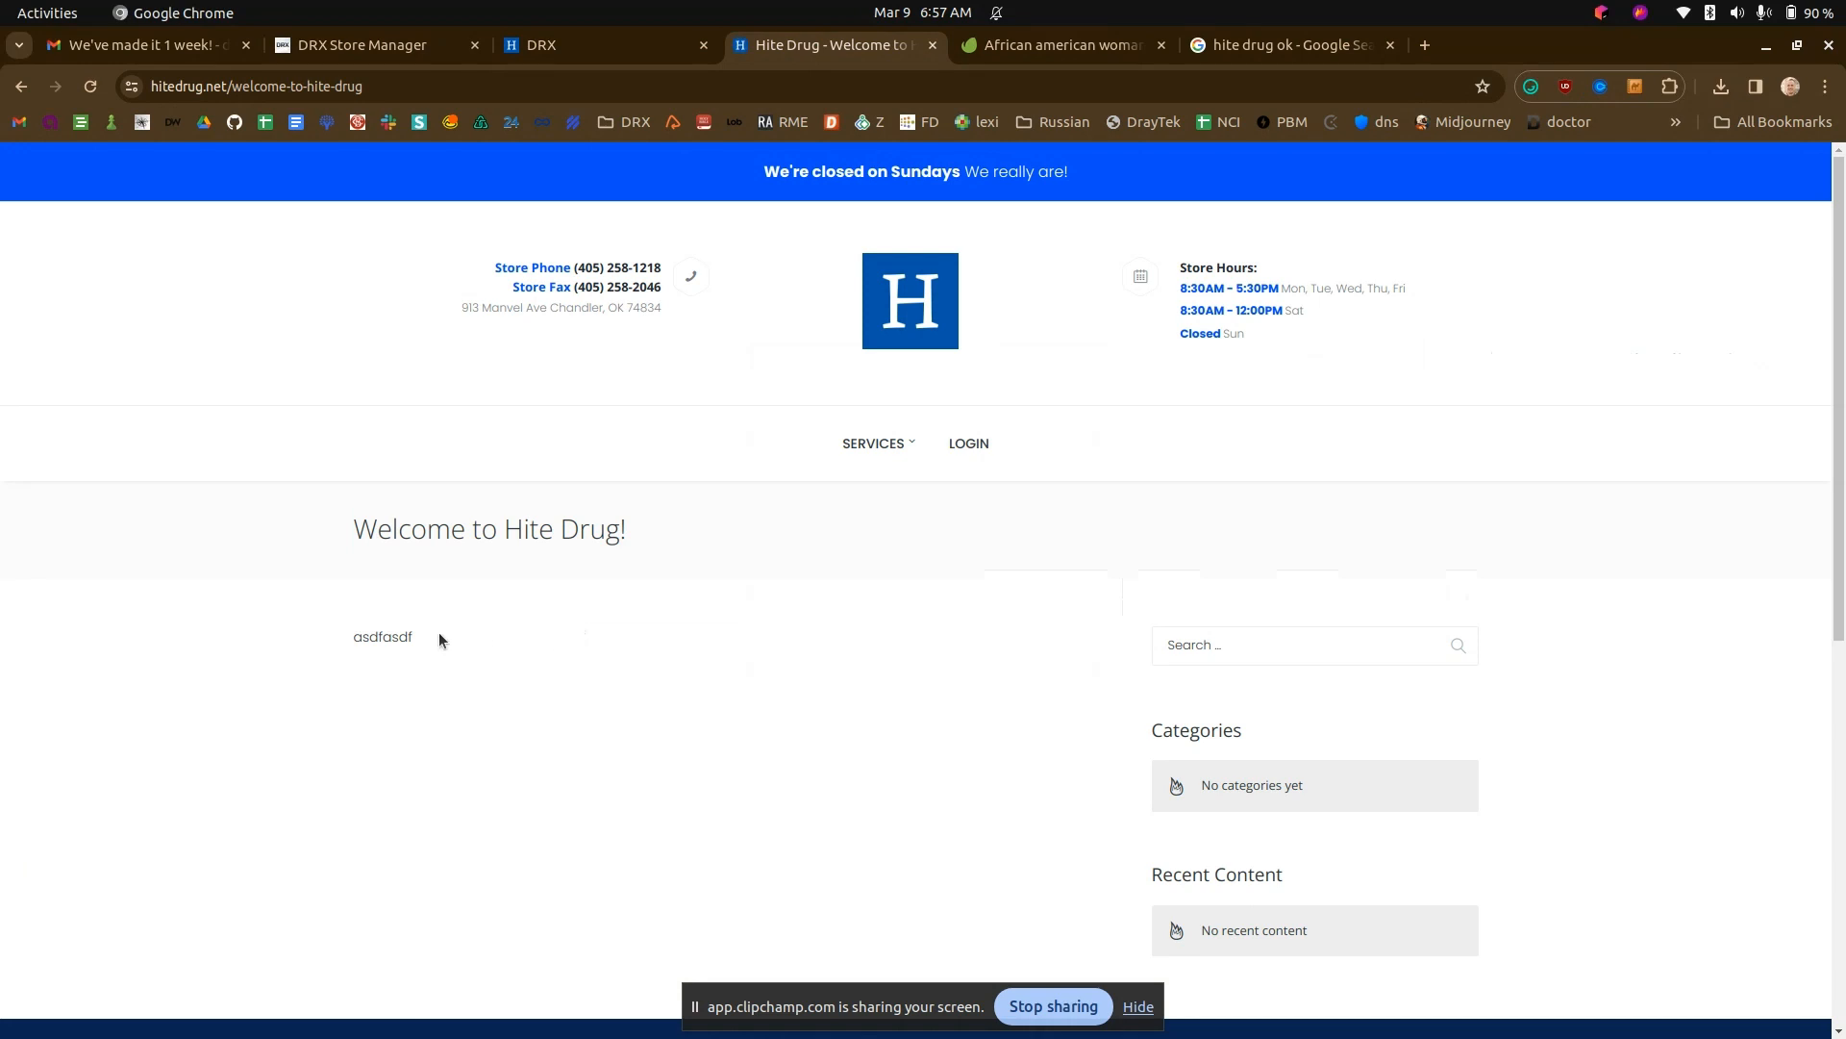
- Examine the welcome page and the entries under Services on the Hite Drug site, and return to the DRX post list
click(548, 613)
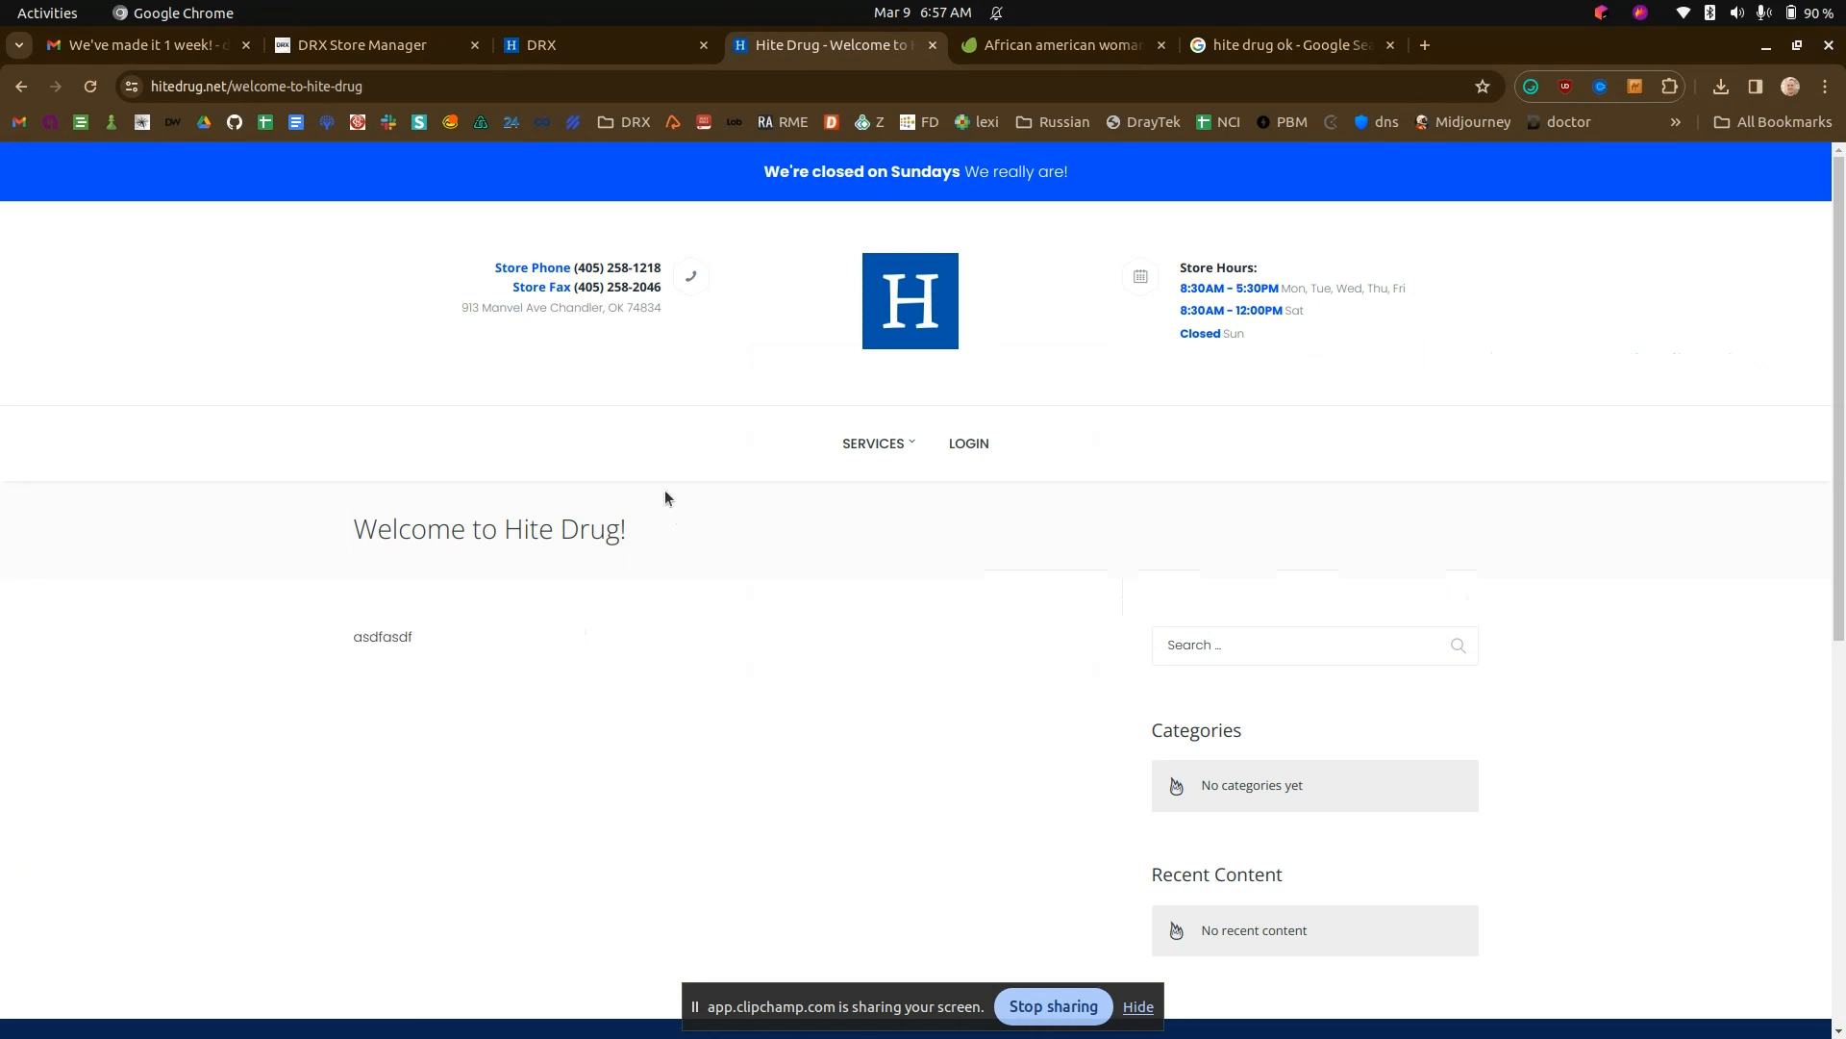
click(574, 50)
click(810, 50)
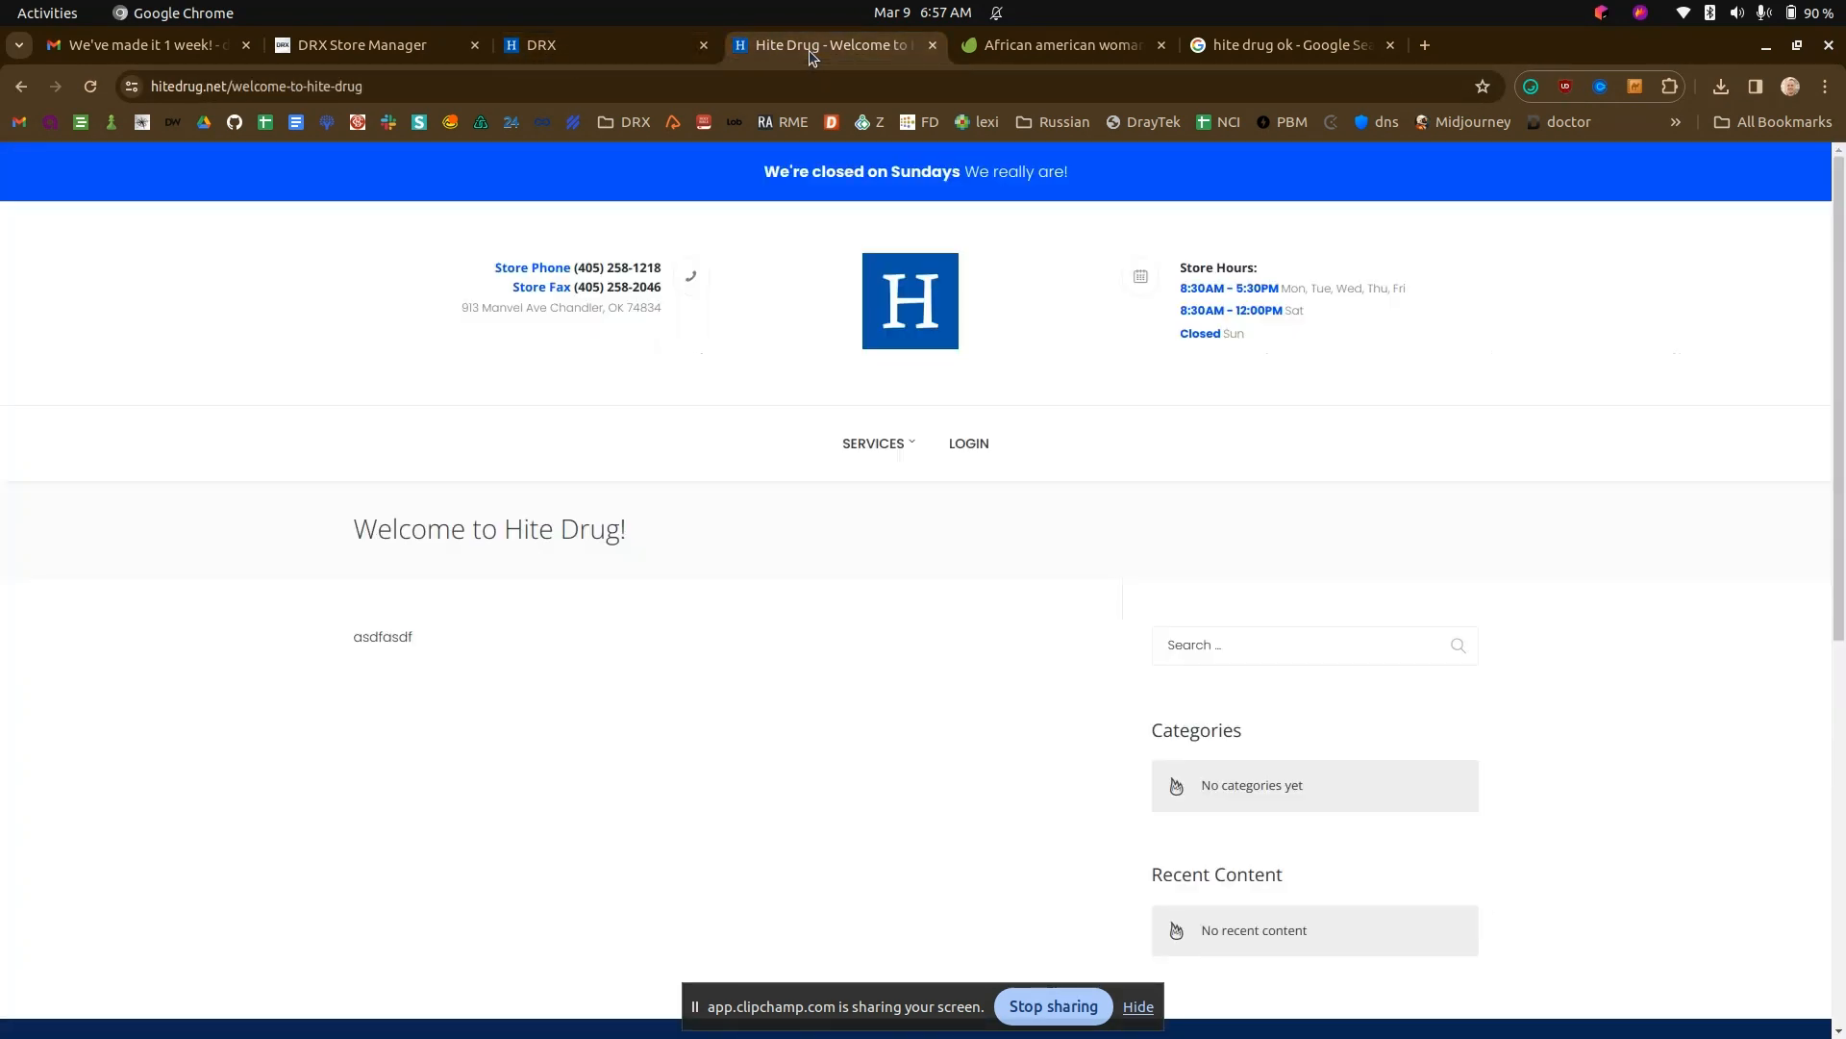
mouse_move(890, 448)
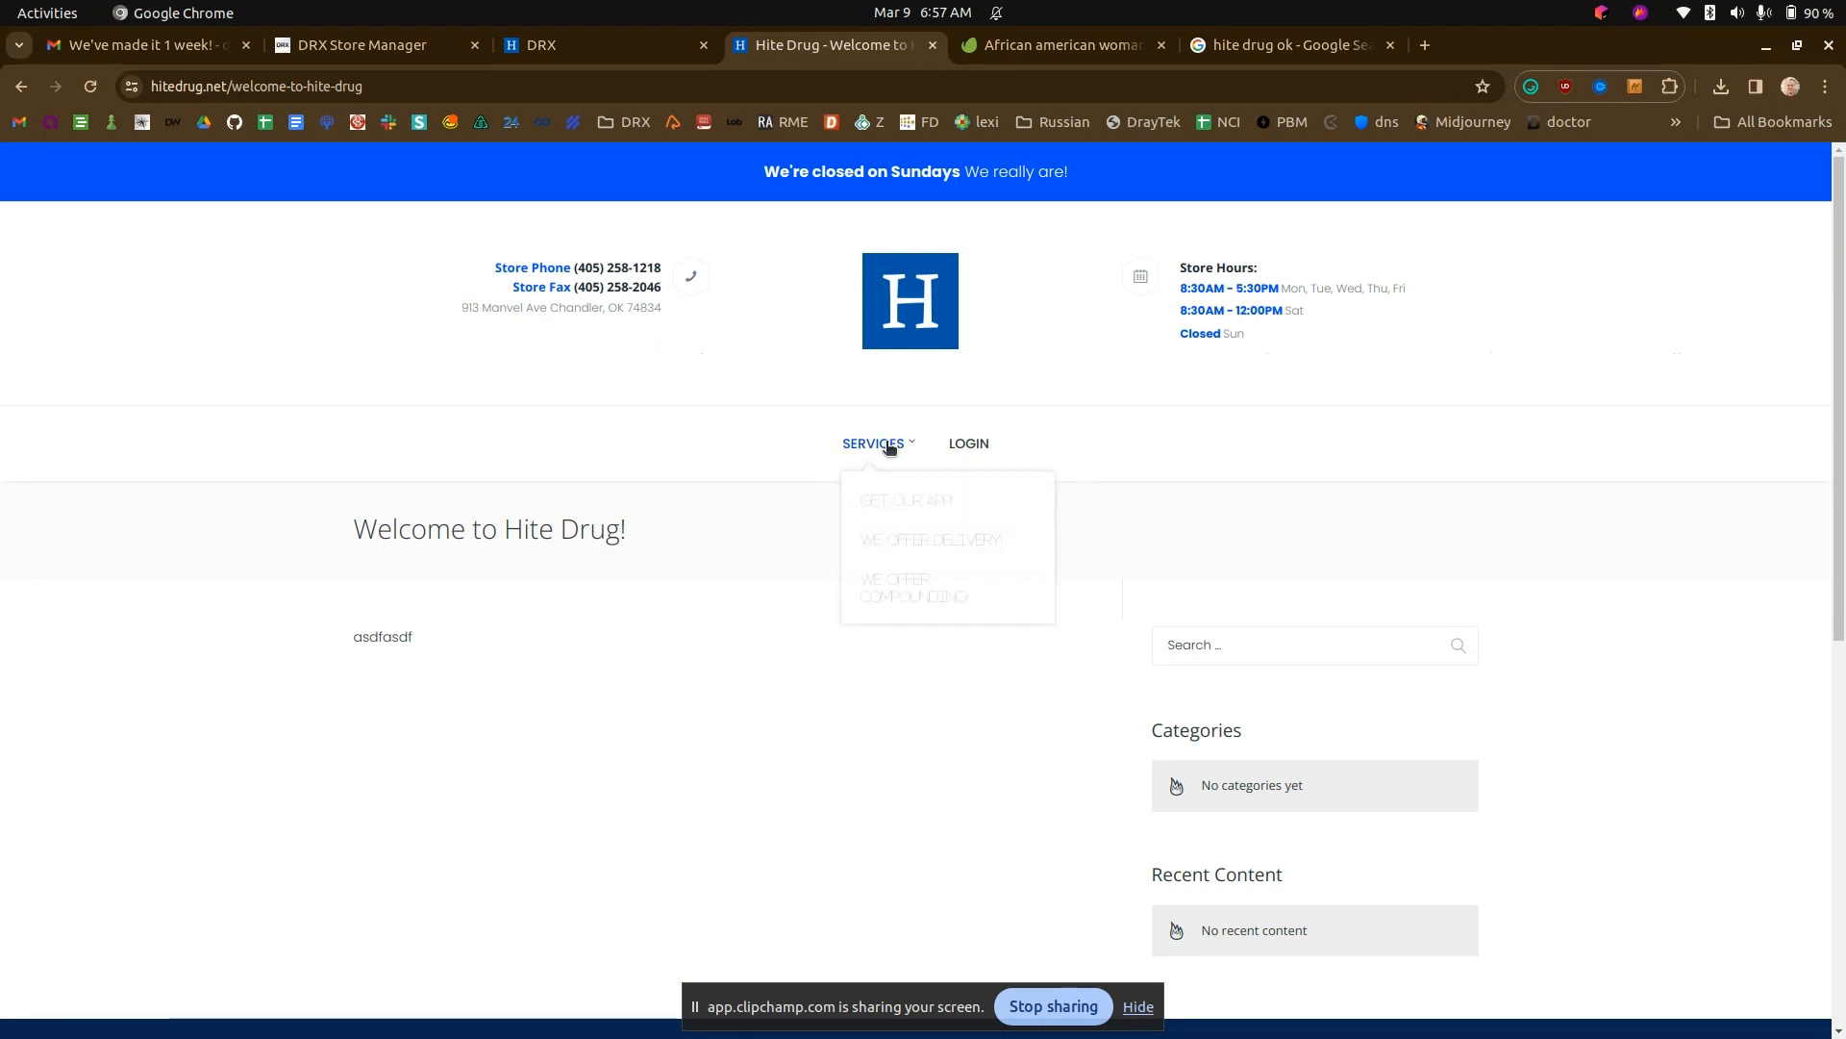
click(608, 52)
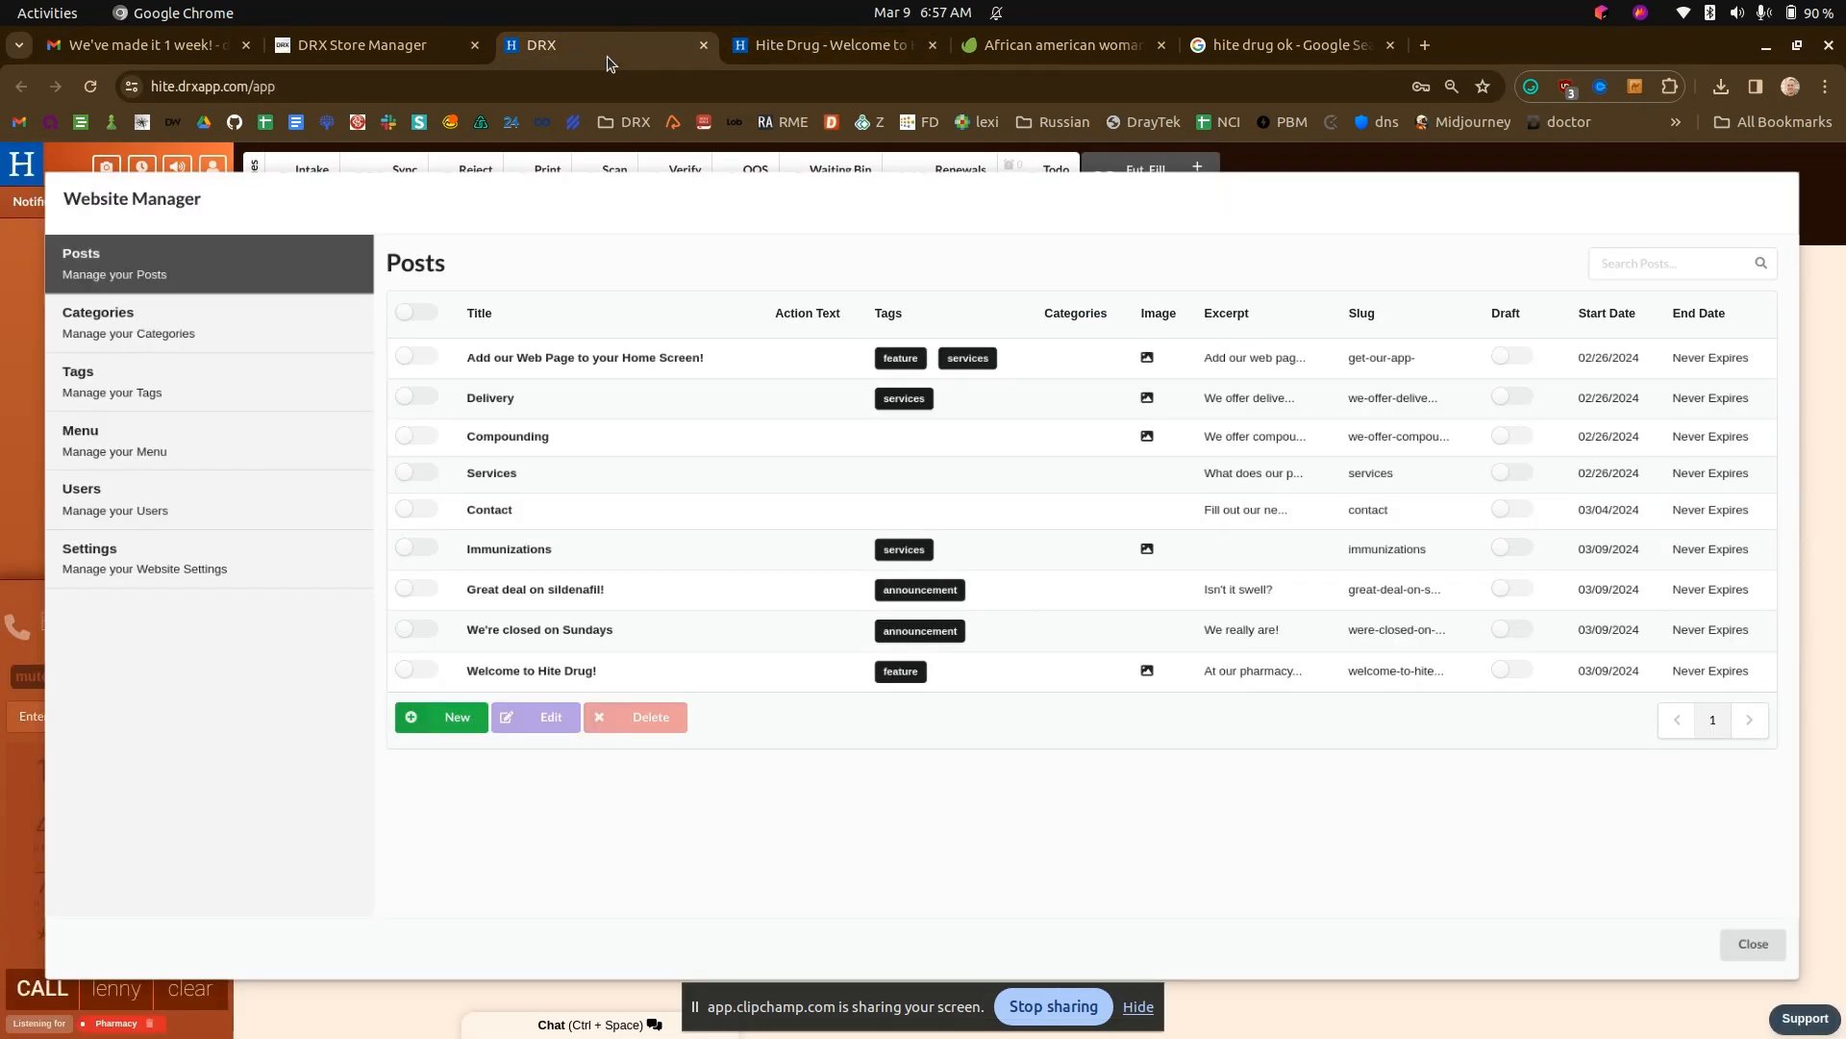
- Open the website's menu editor in DRX and compare its entries with the Services dropdown on the Hite Drug site
click(154, 412)
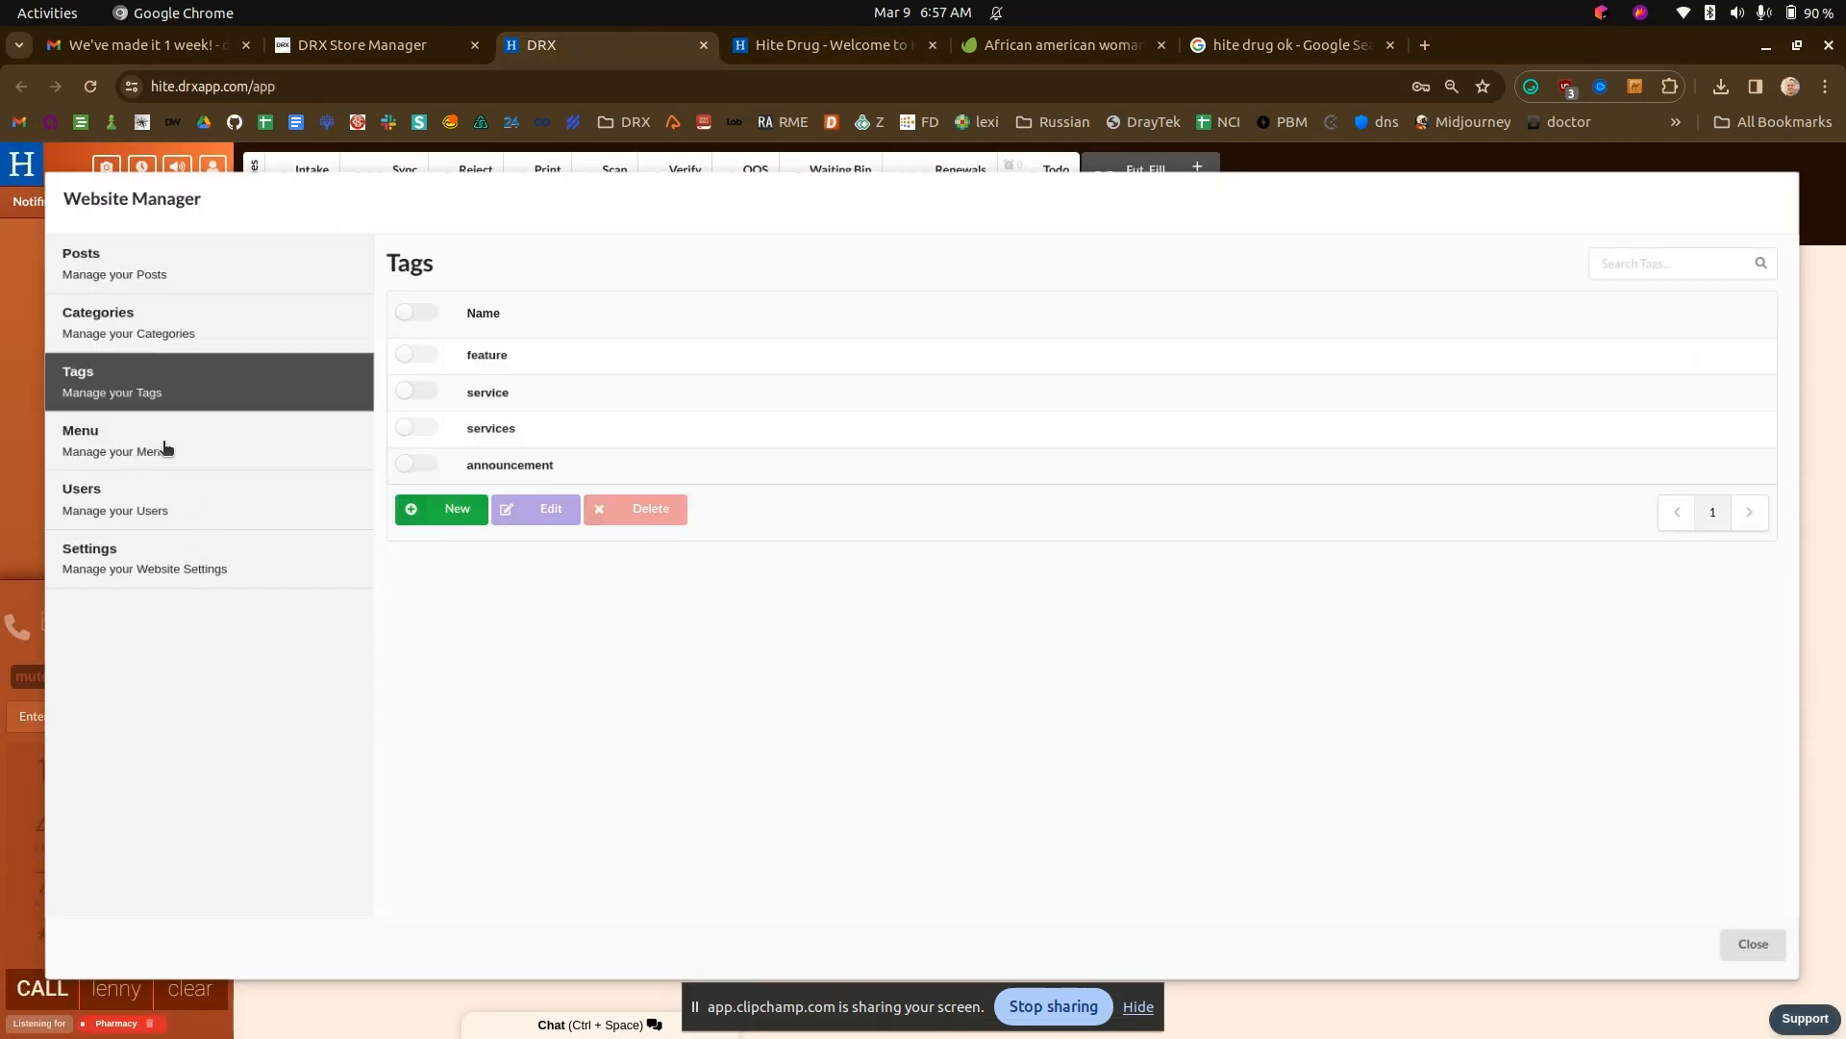
click(198, 432)
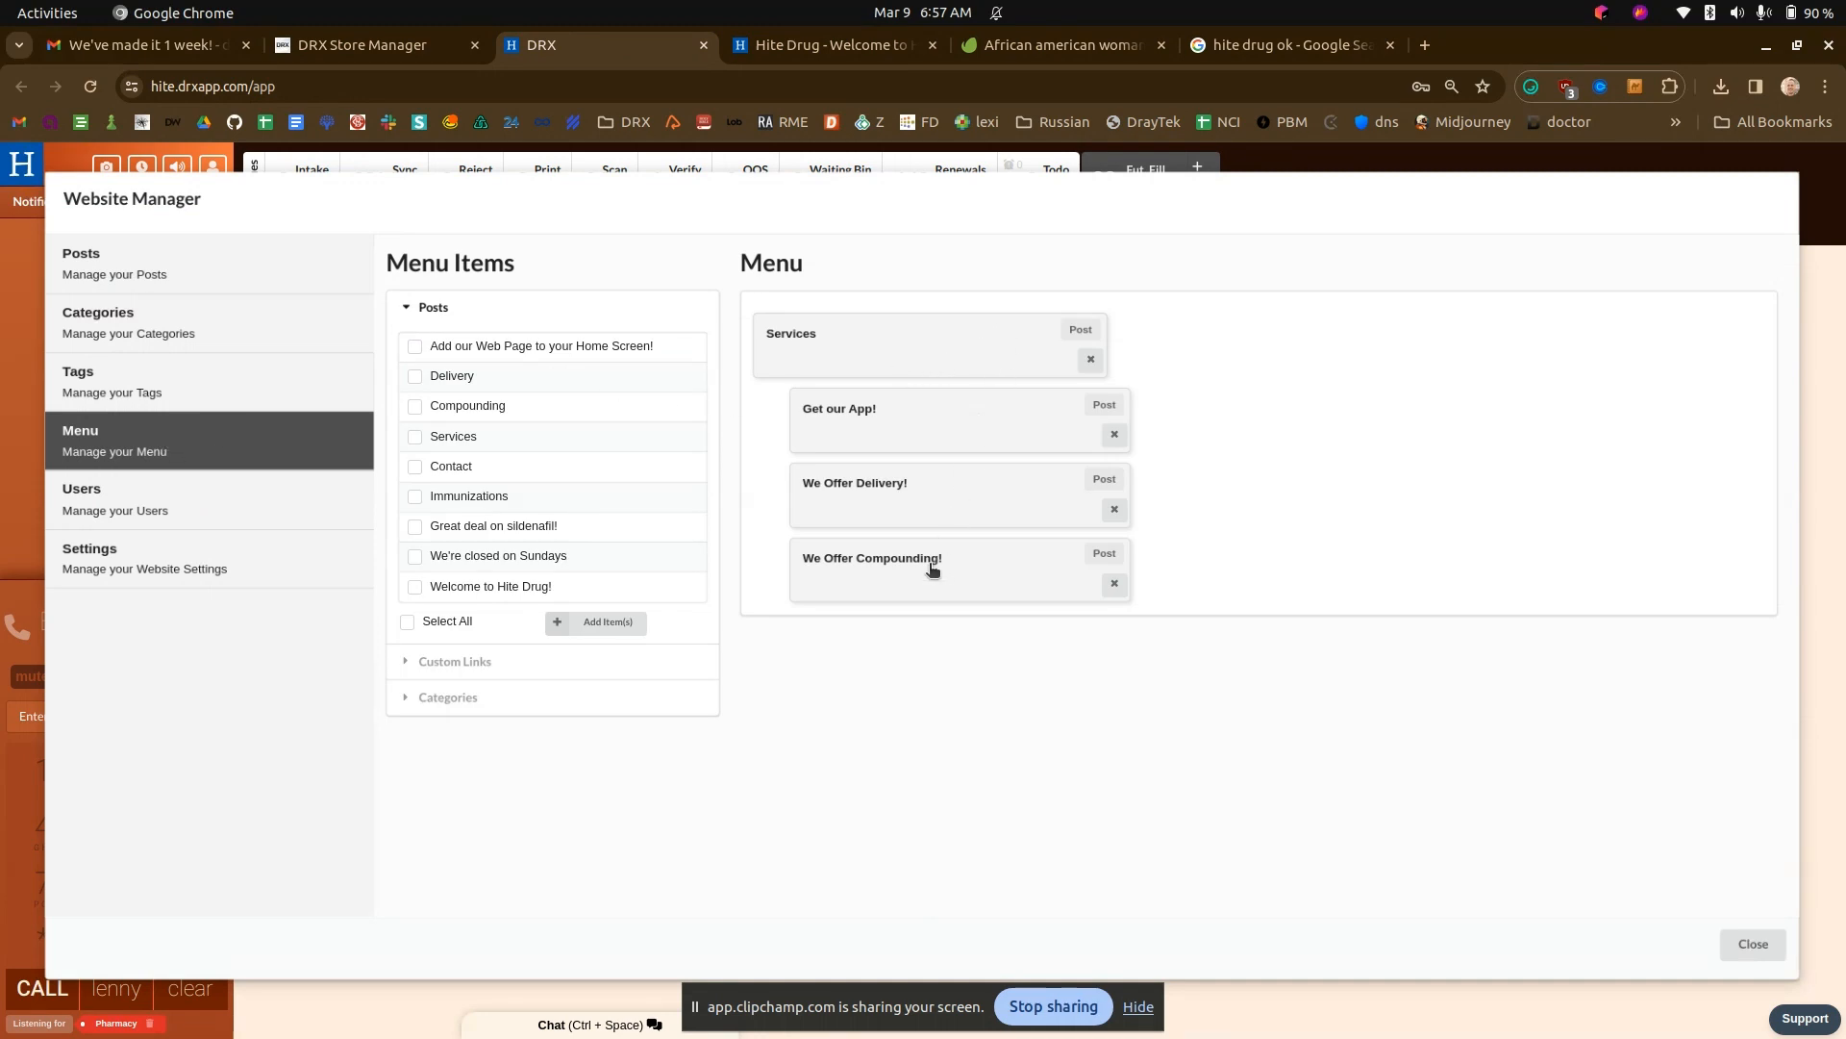
click(806, 34)
mouse_move(882, 459)
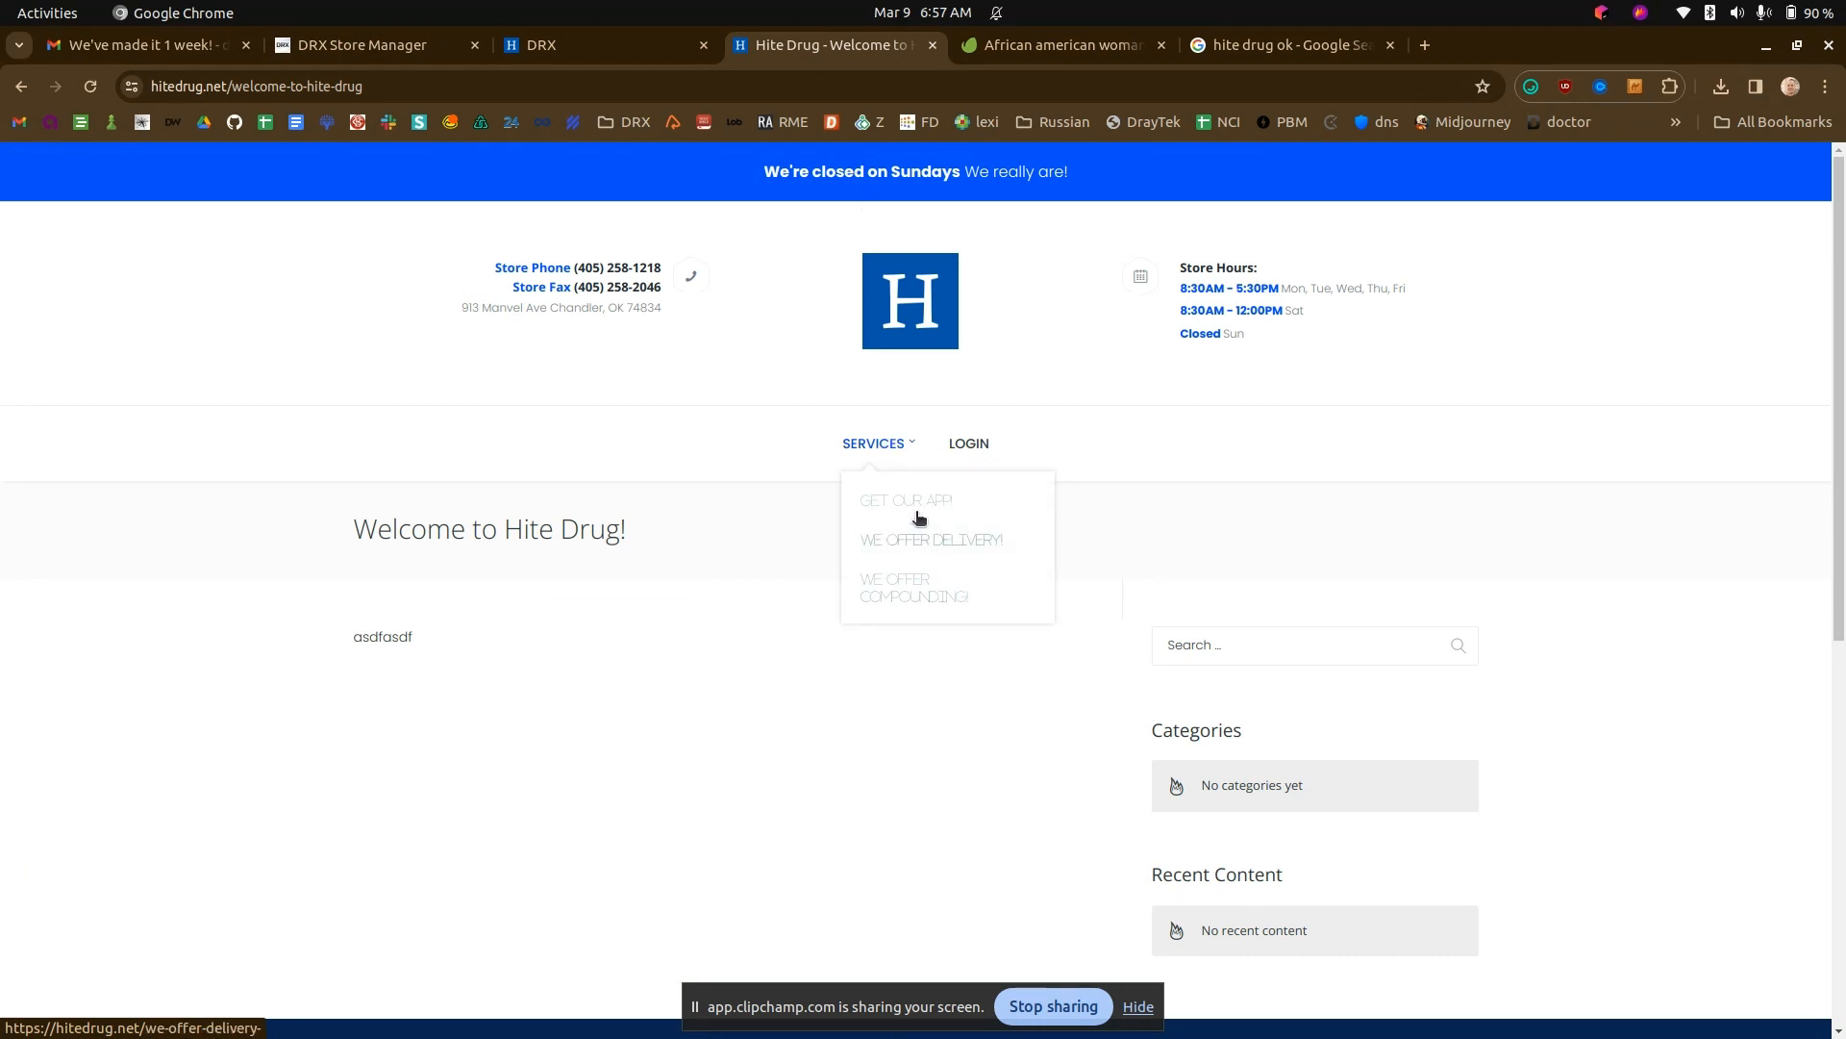
- Add the Immunizations post to the website menu, reload the Hite Drug site and open the Immunizations page from its navigation
click(621, 42)
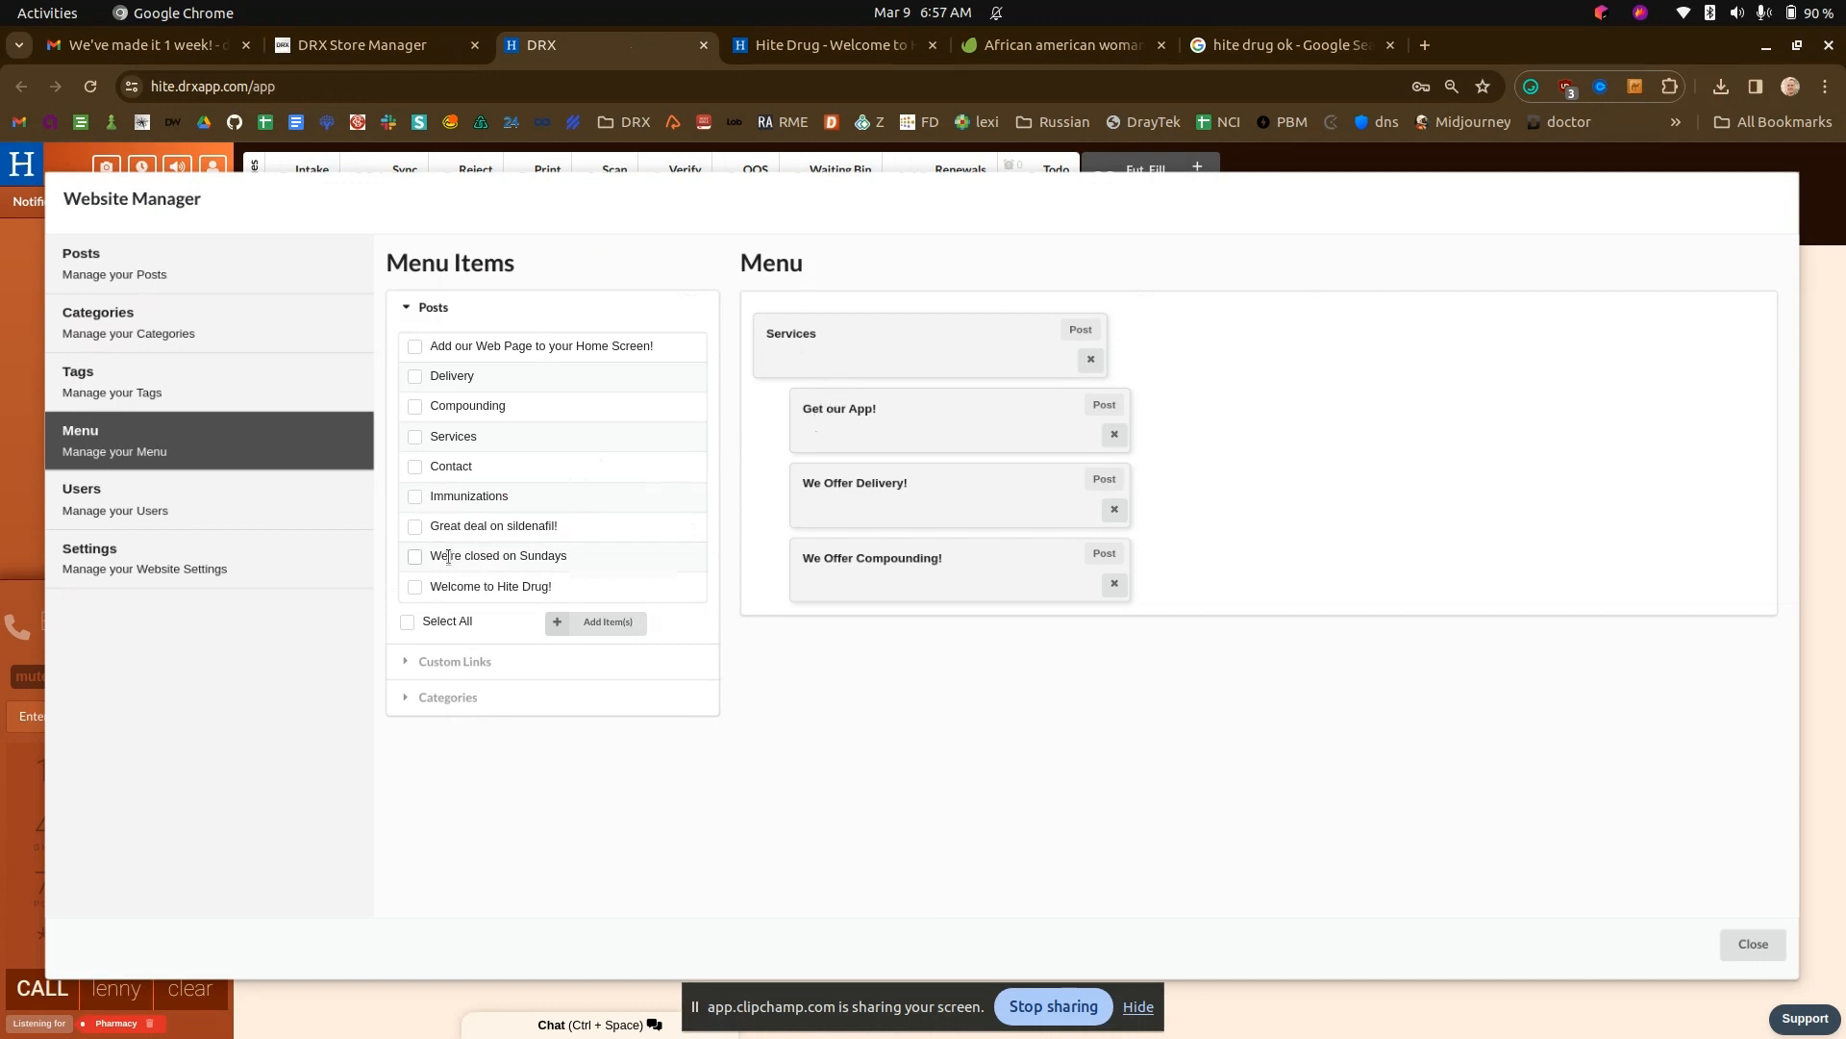
click(415, 497)
click(606, 623)
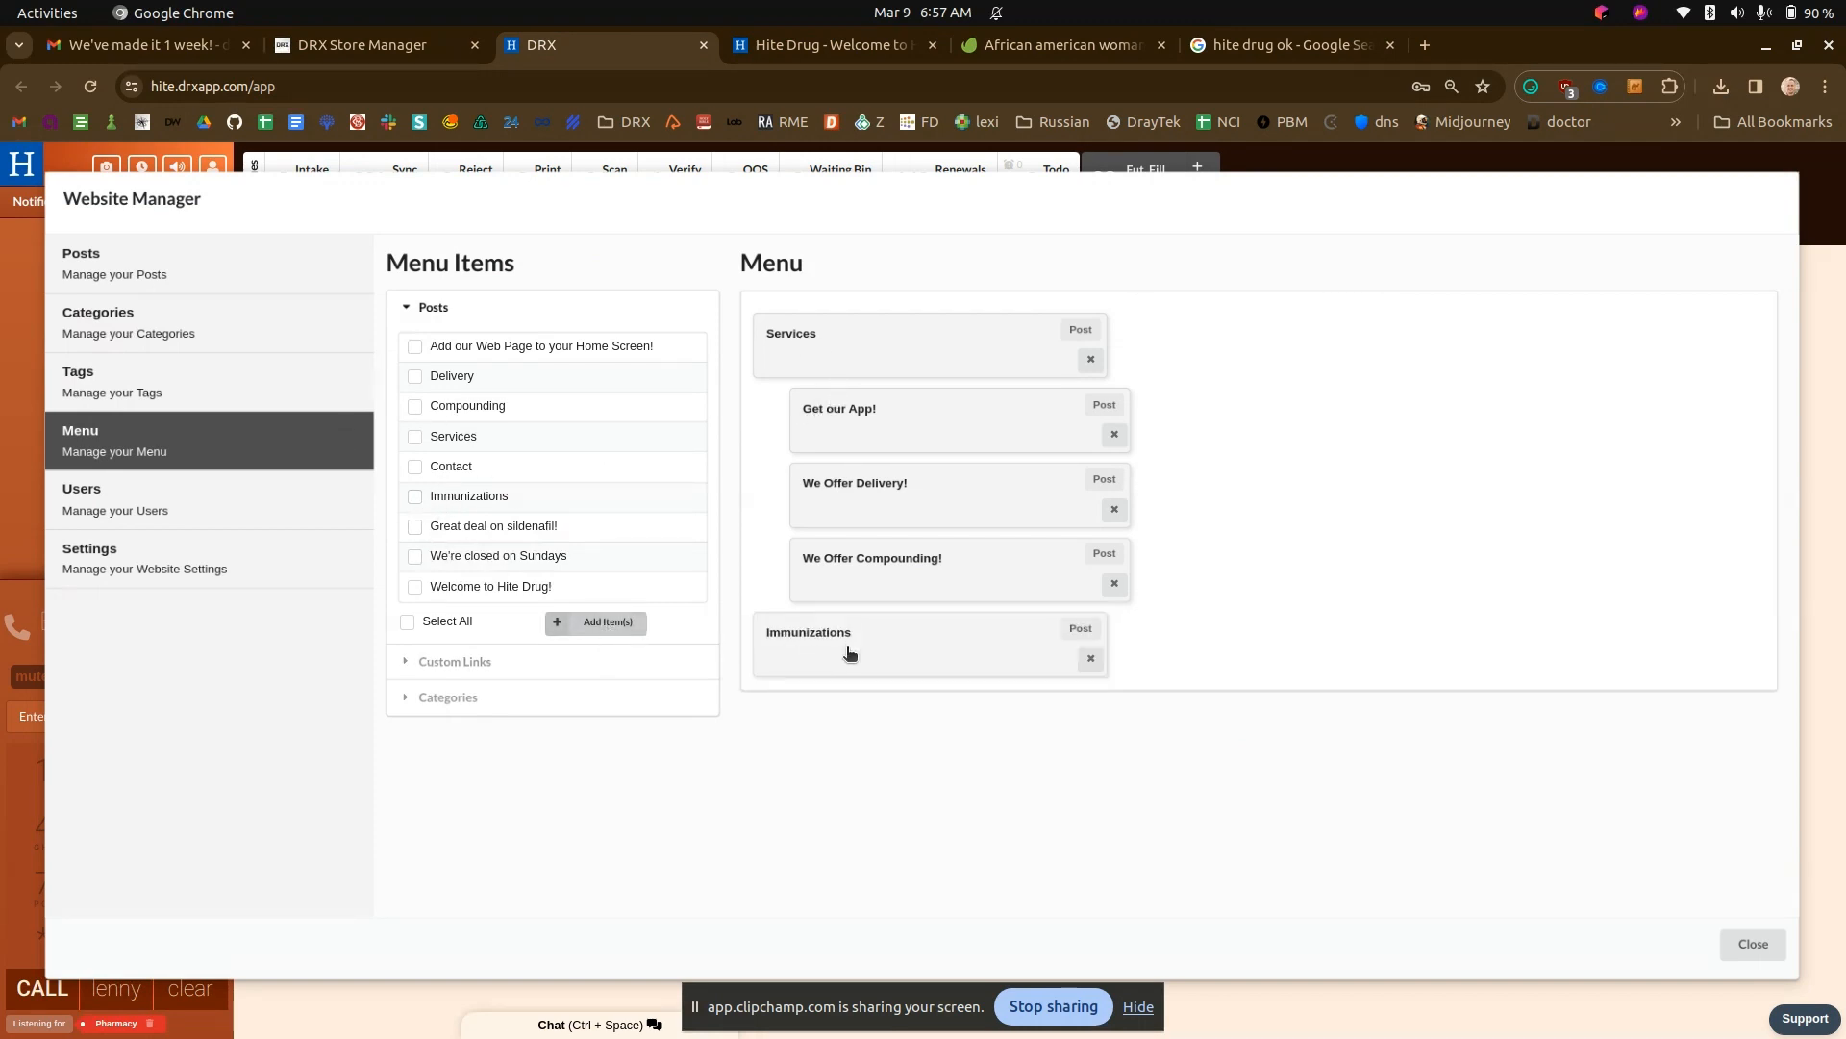
click(811, 49)
key(ctrl+r)
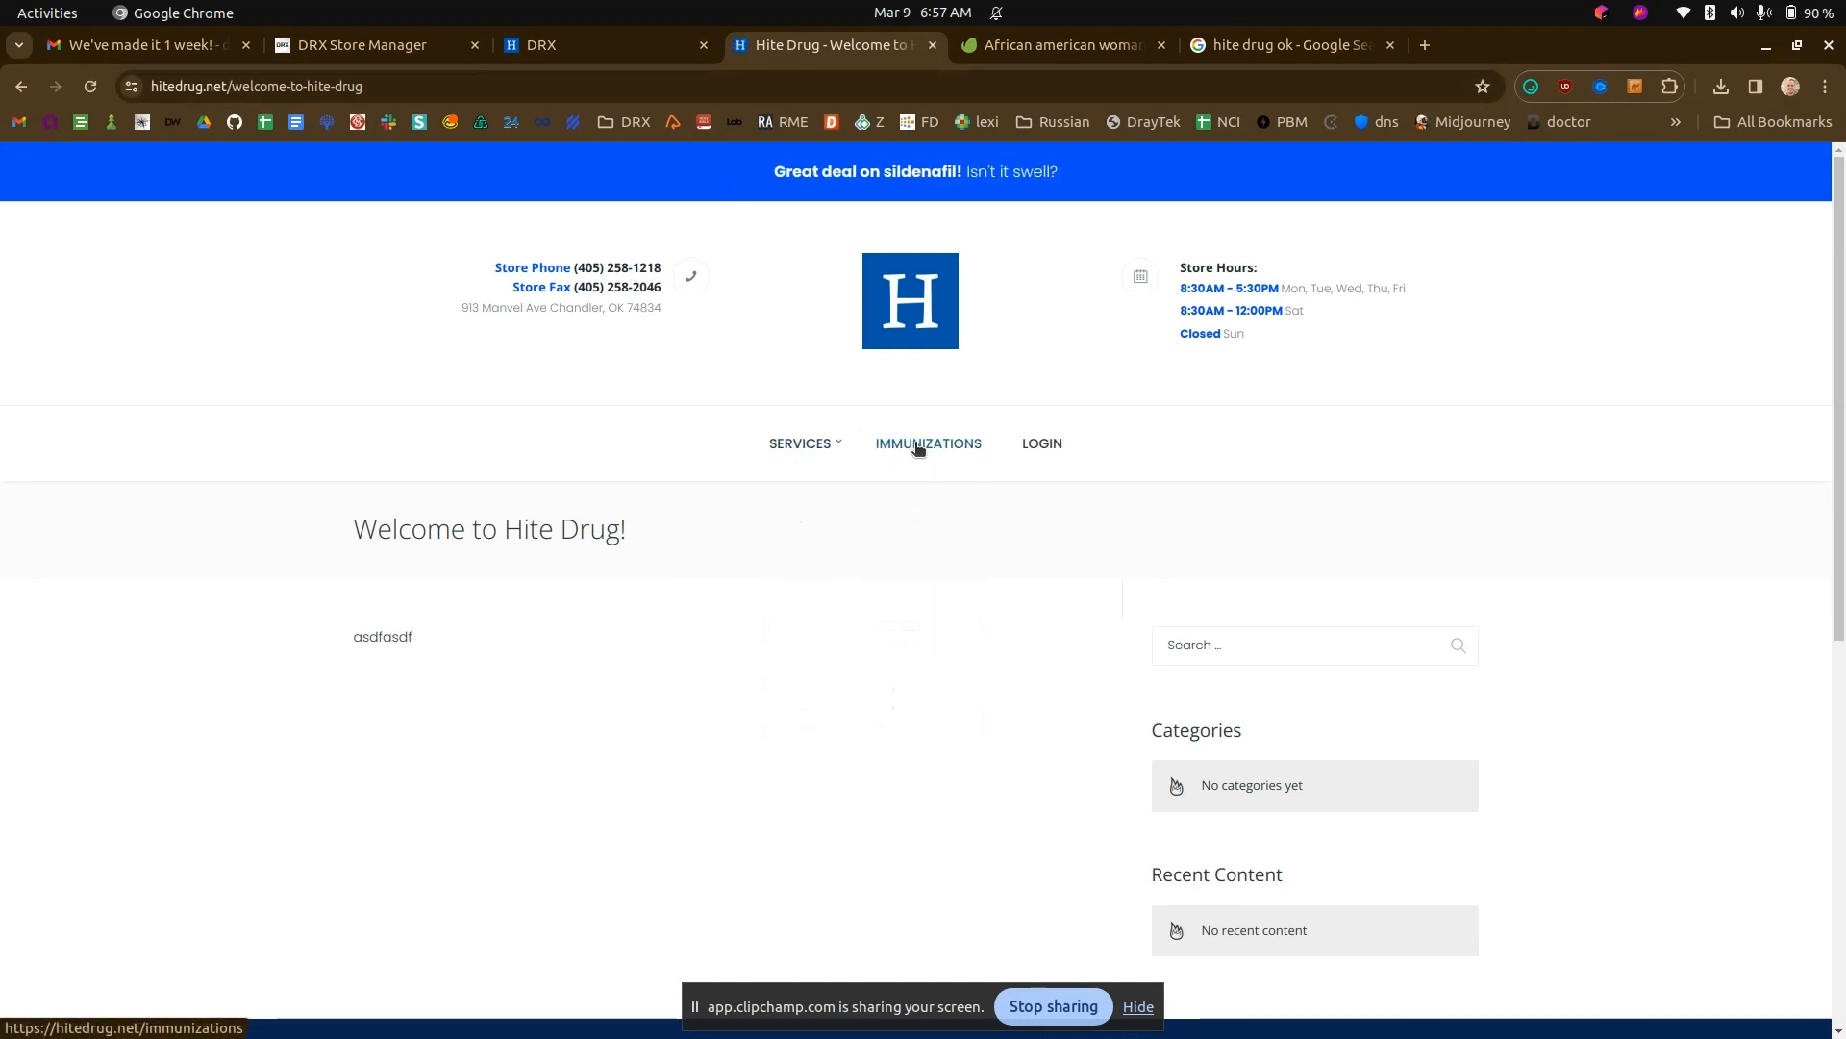
click(917, 446)
scroll(520, 611, down, 5)
scroll(516, 616, up, 5)
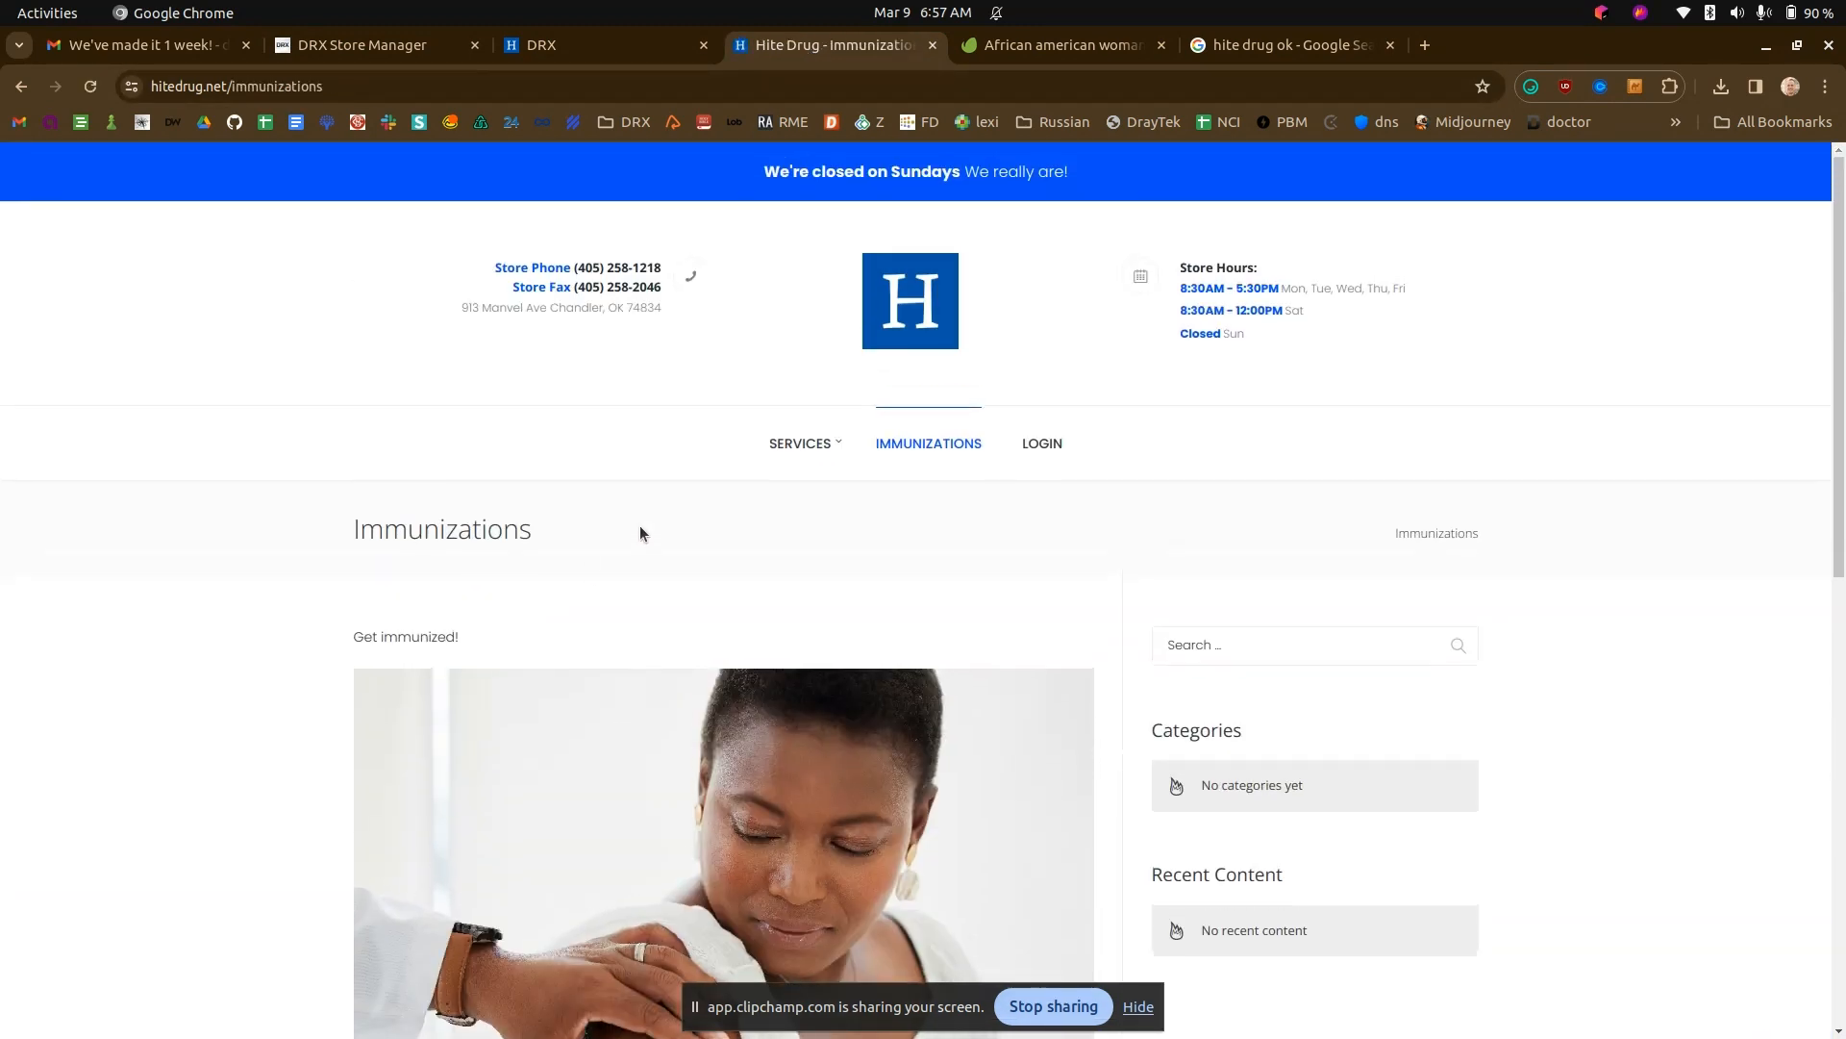
- Add a custom "Home" link with URL "/" as the first item of the DRX website menu and check it on the reloaded site
click(534, 44)
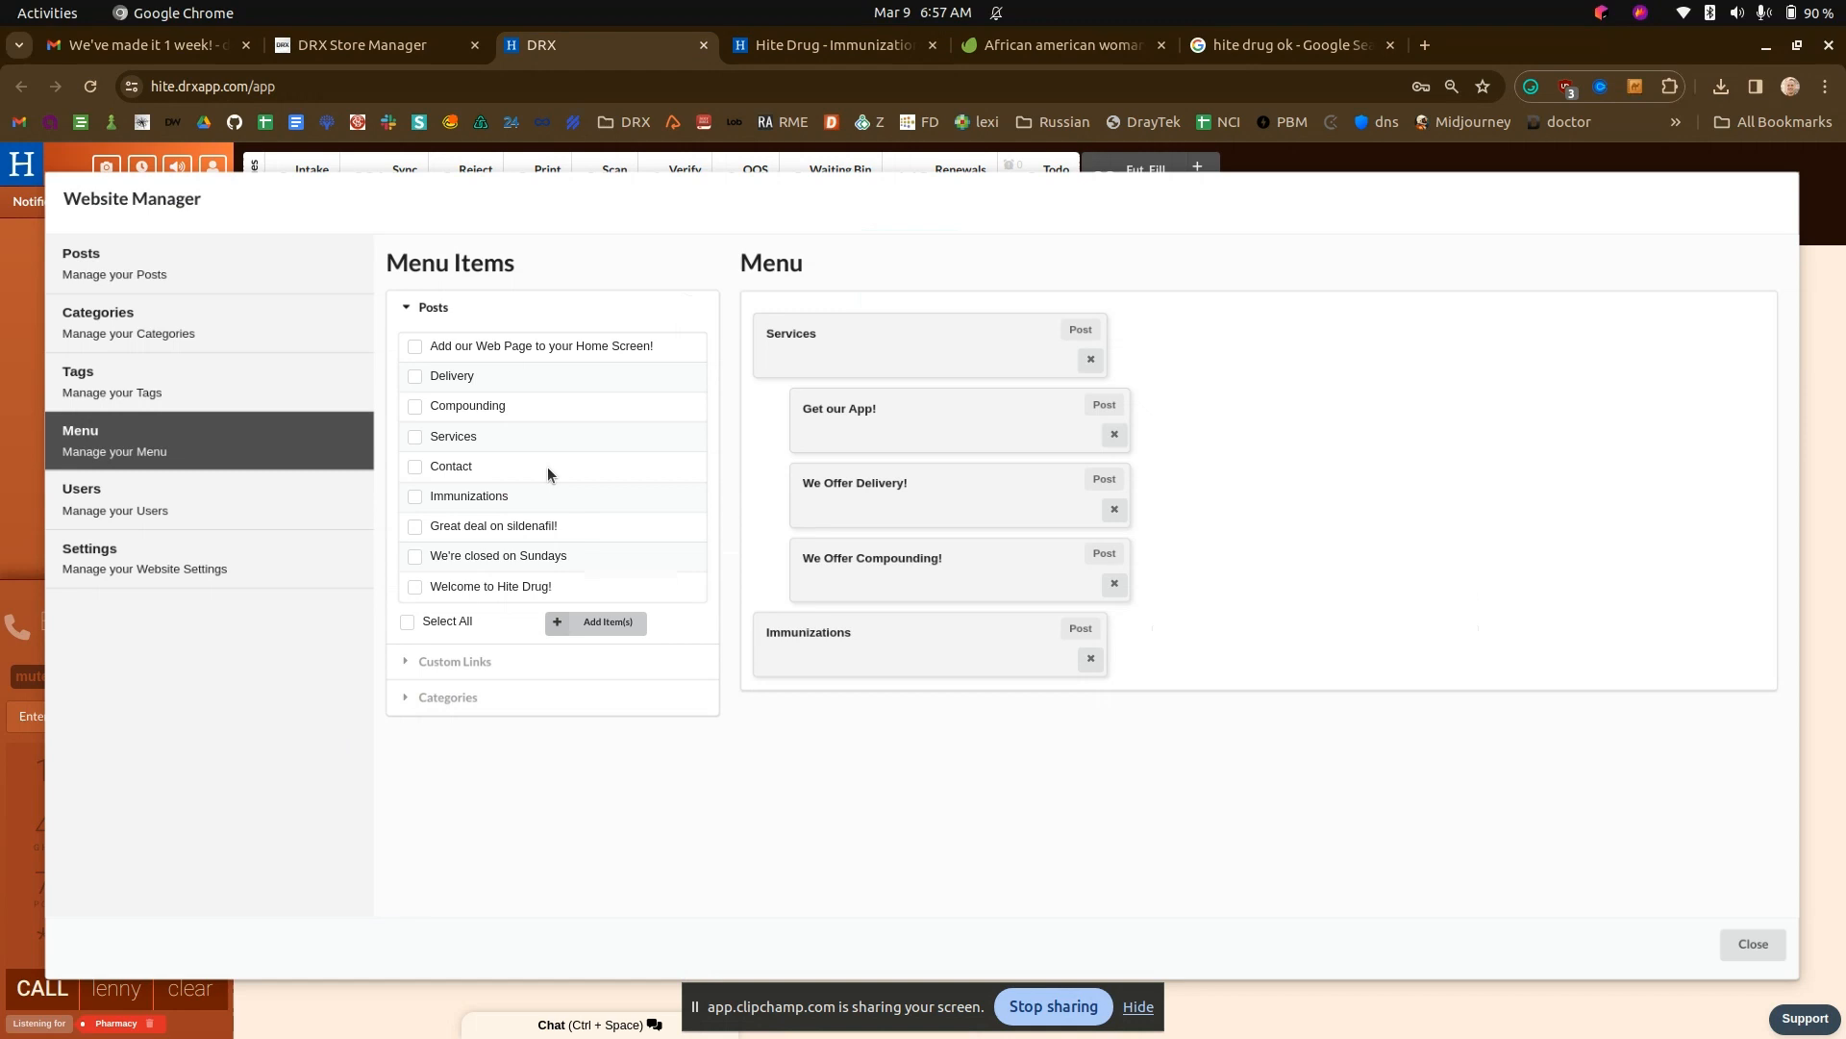
click(450, 664)
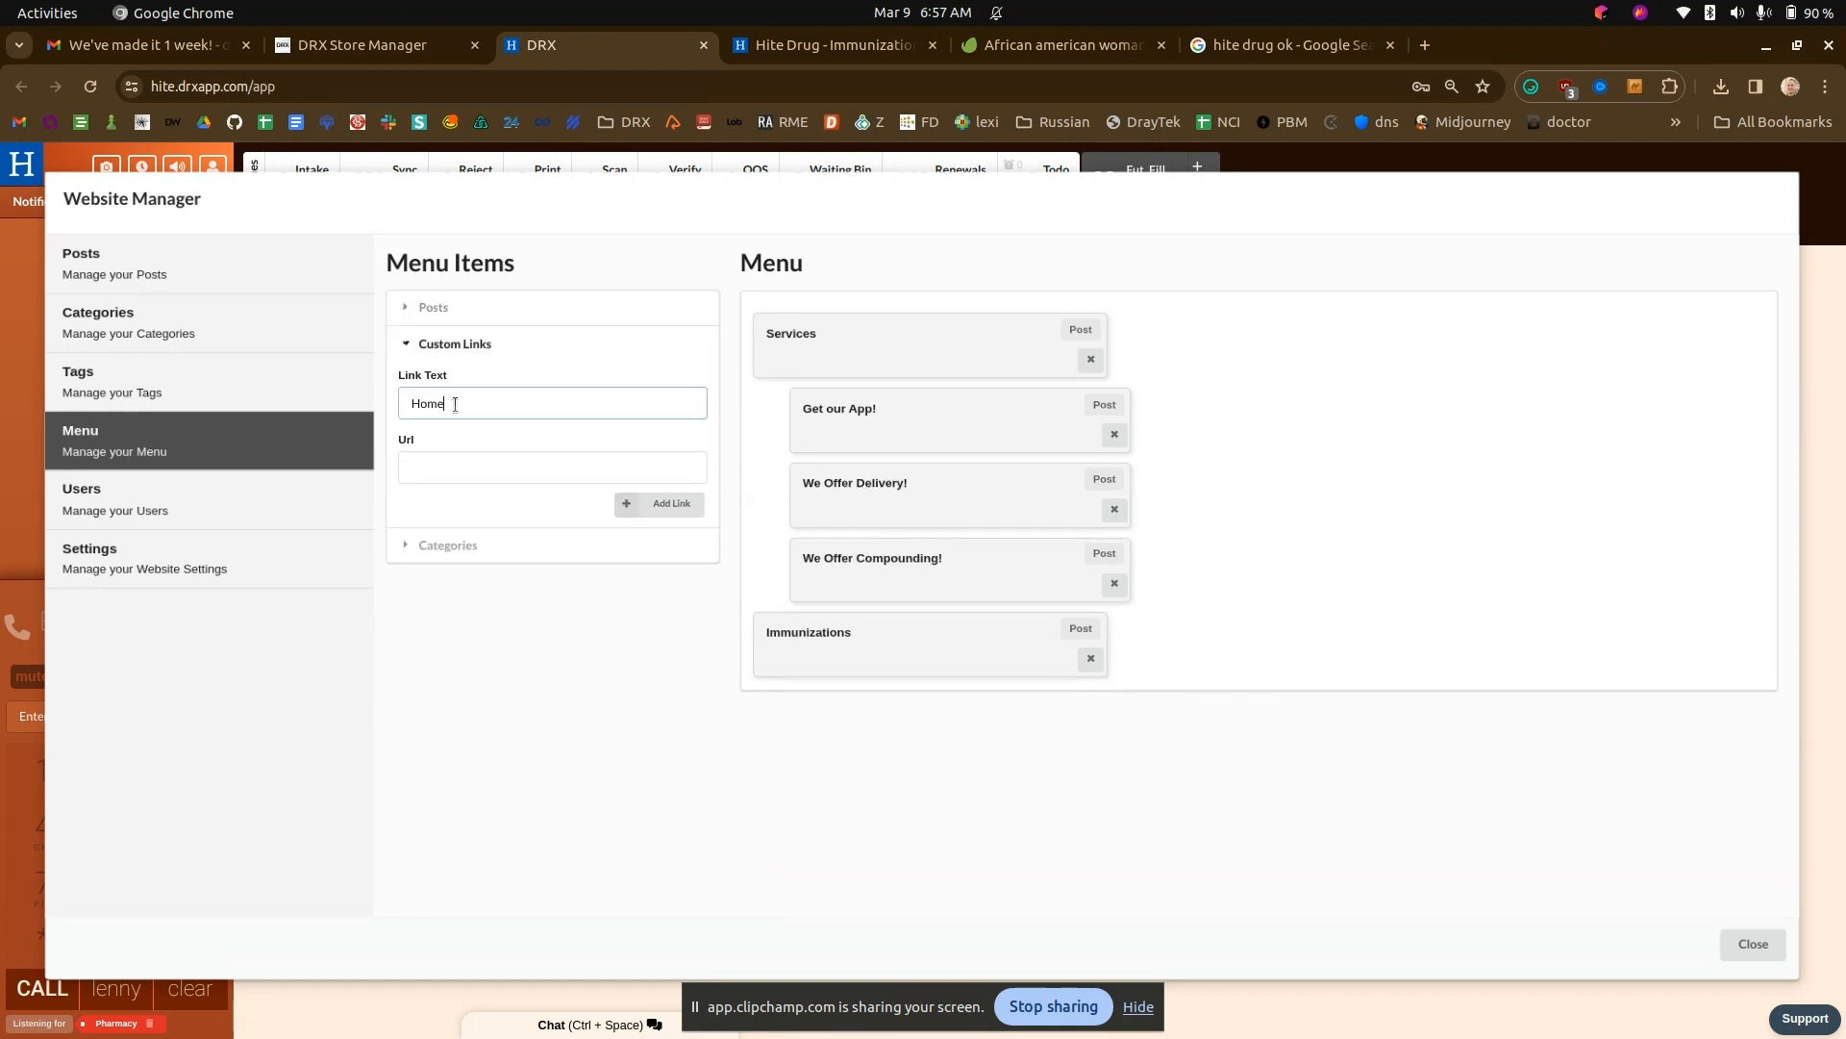
click(461, 466)
text(/)
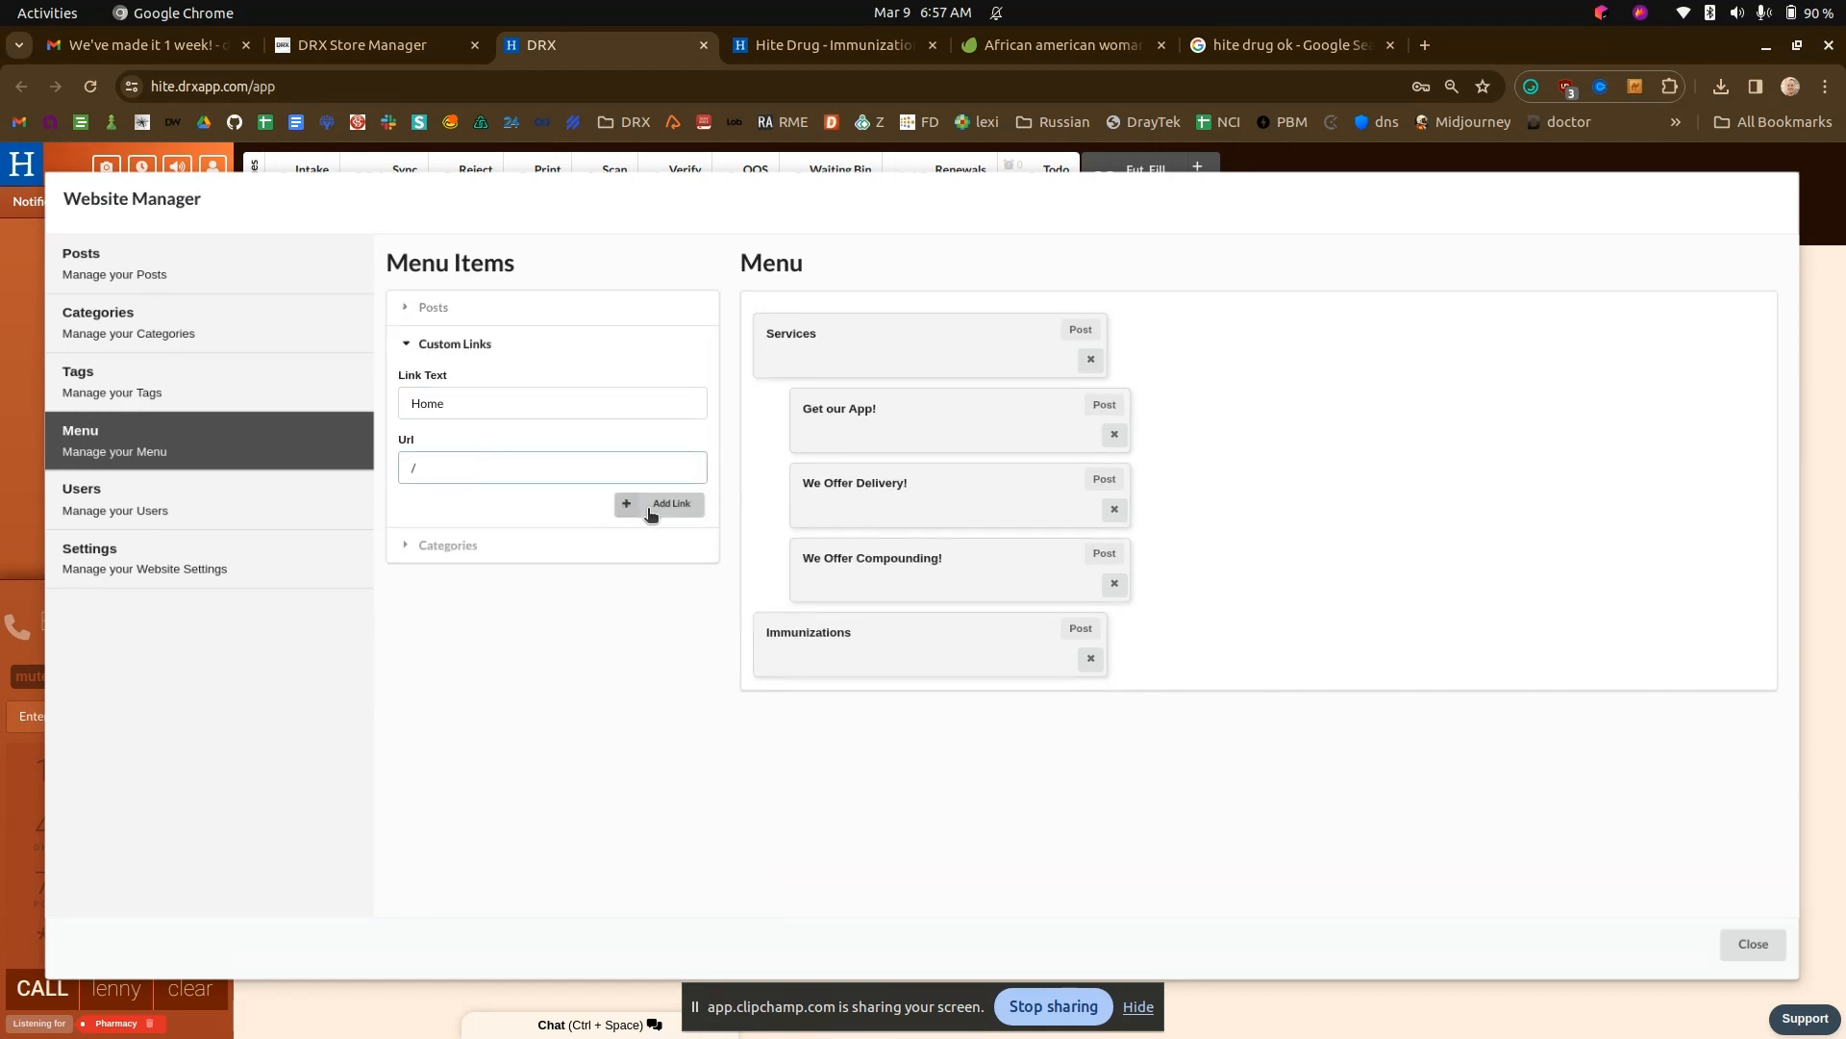
click(650, 511)
drag(804, 728, 804, 358)
click(766, 58)
key(ctrl+r)
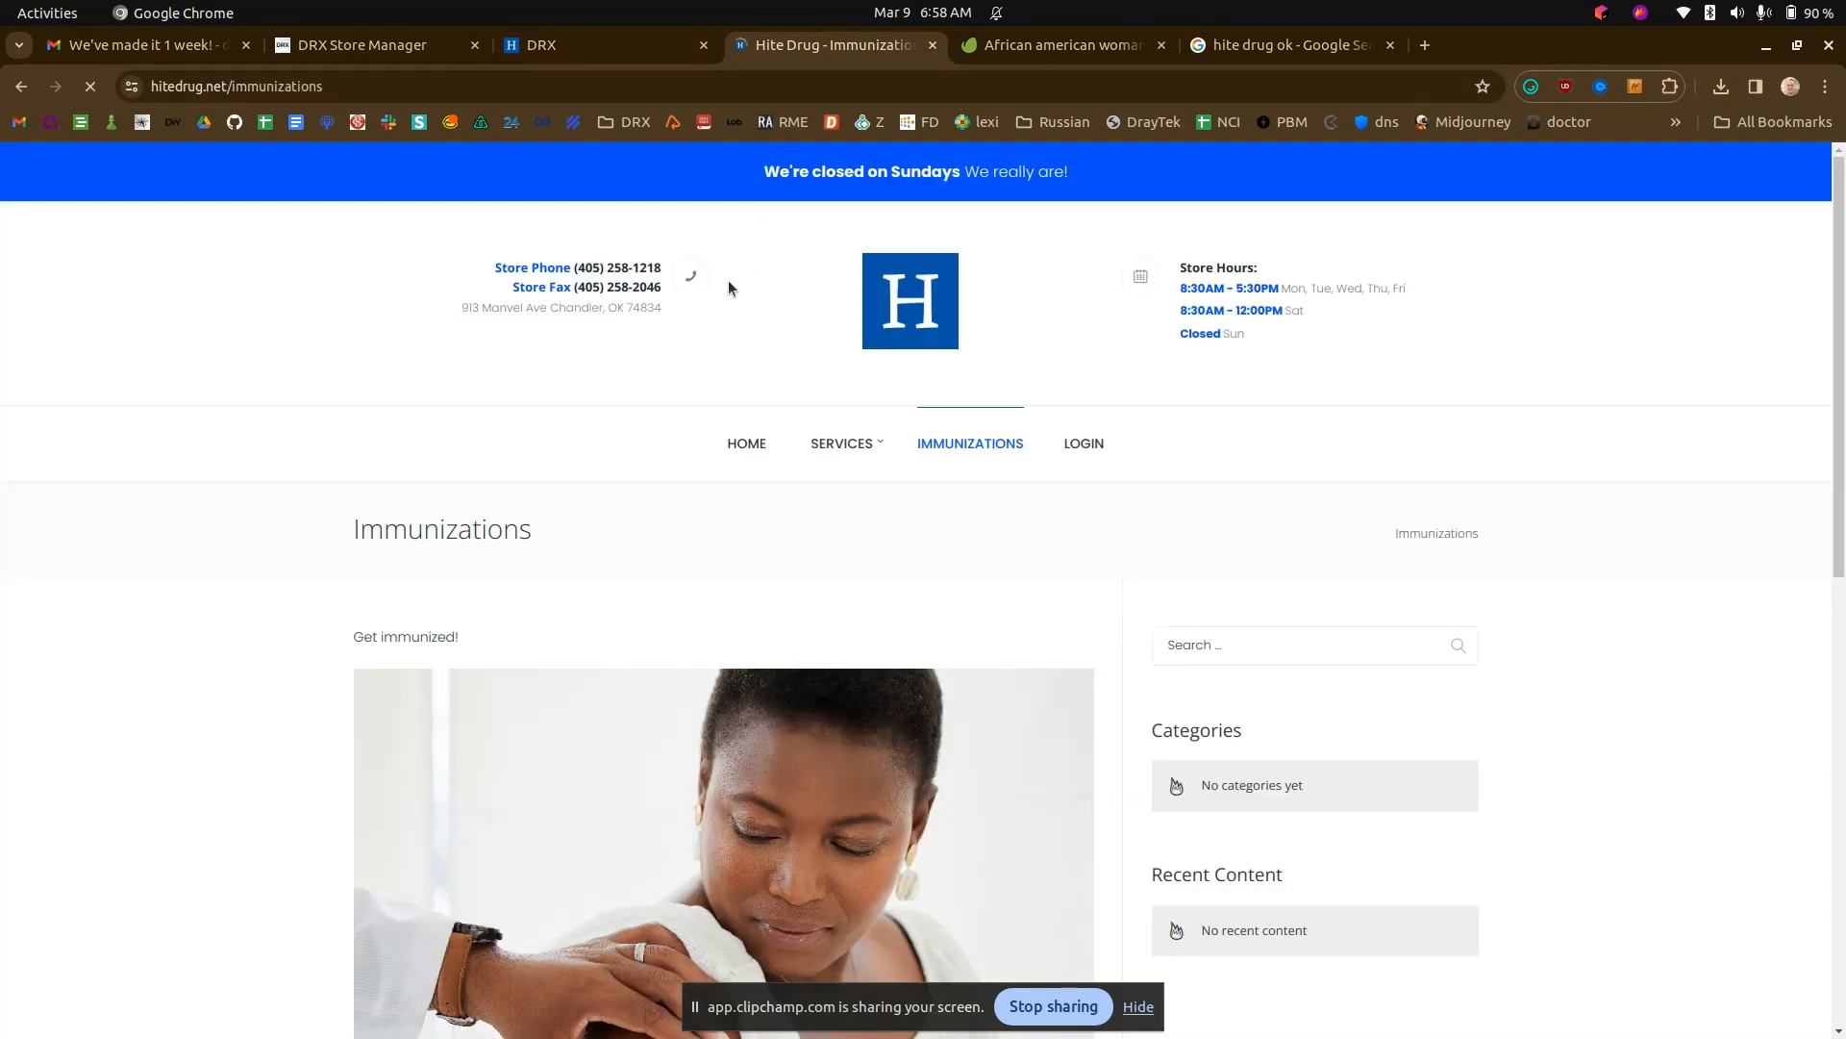
click(574, 37)
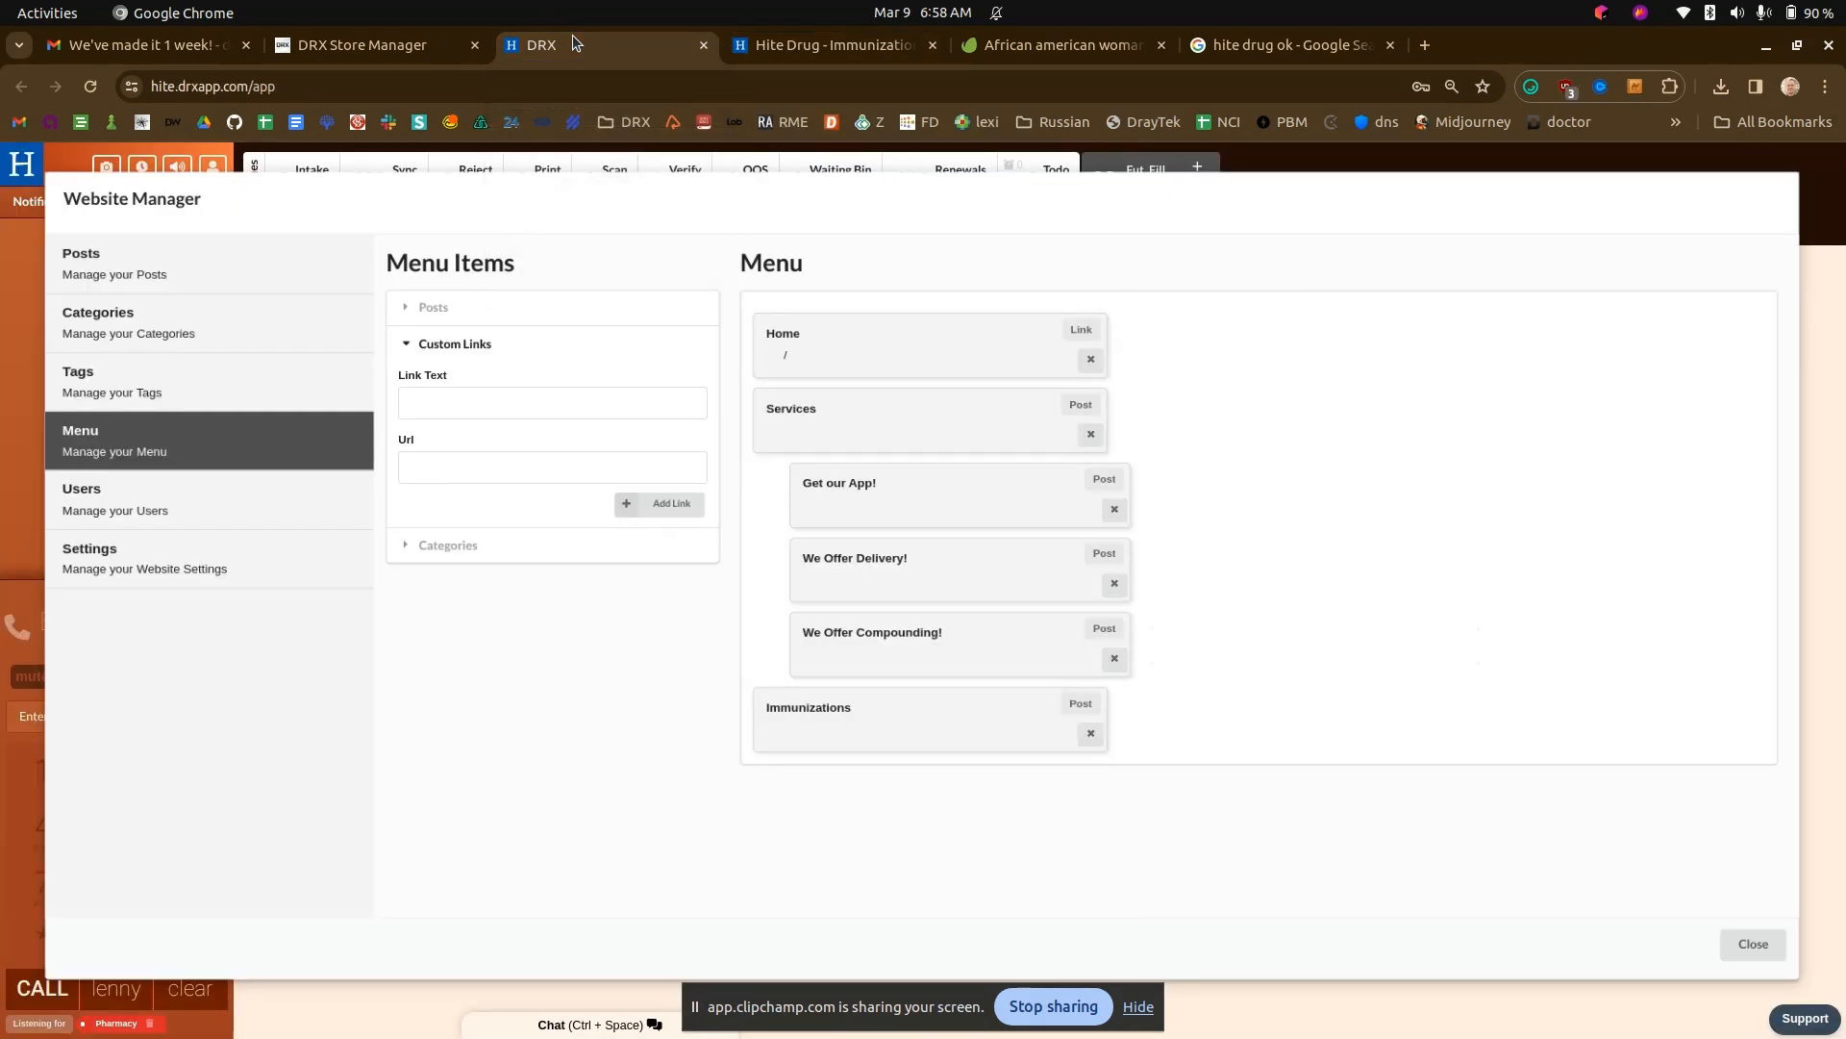
click(756, 49)
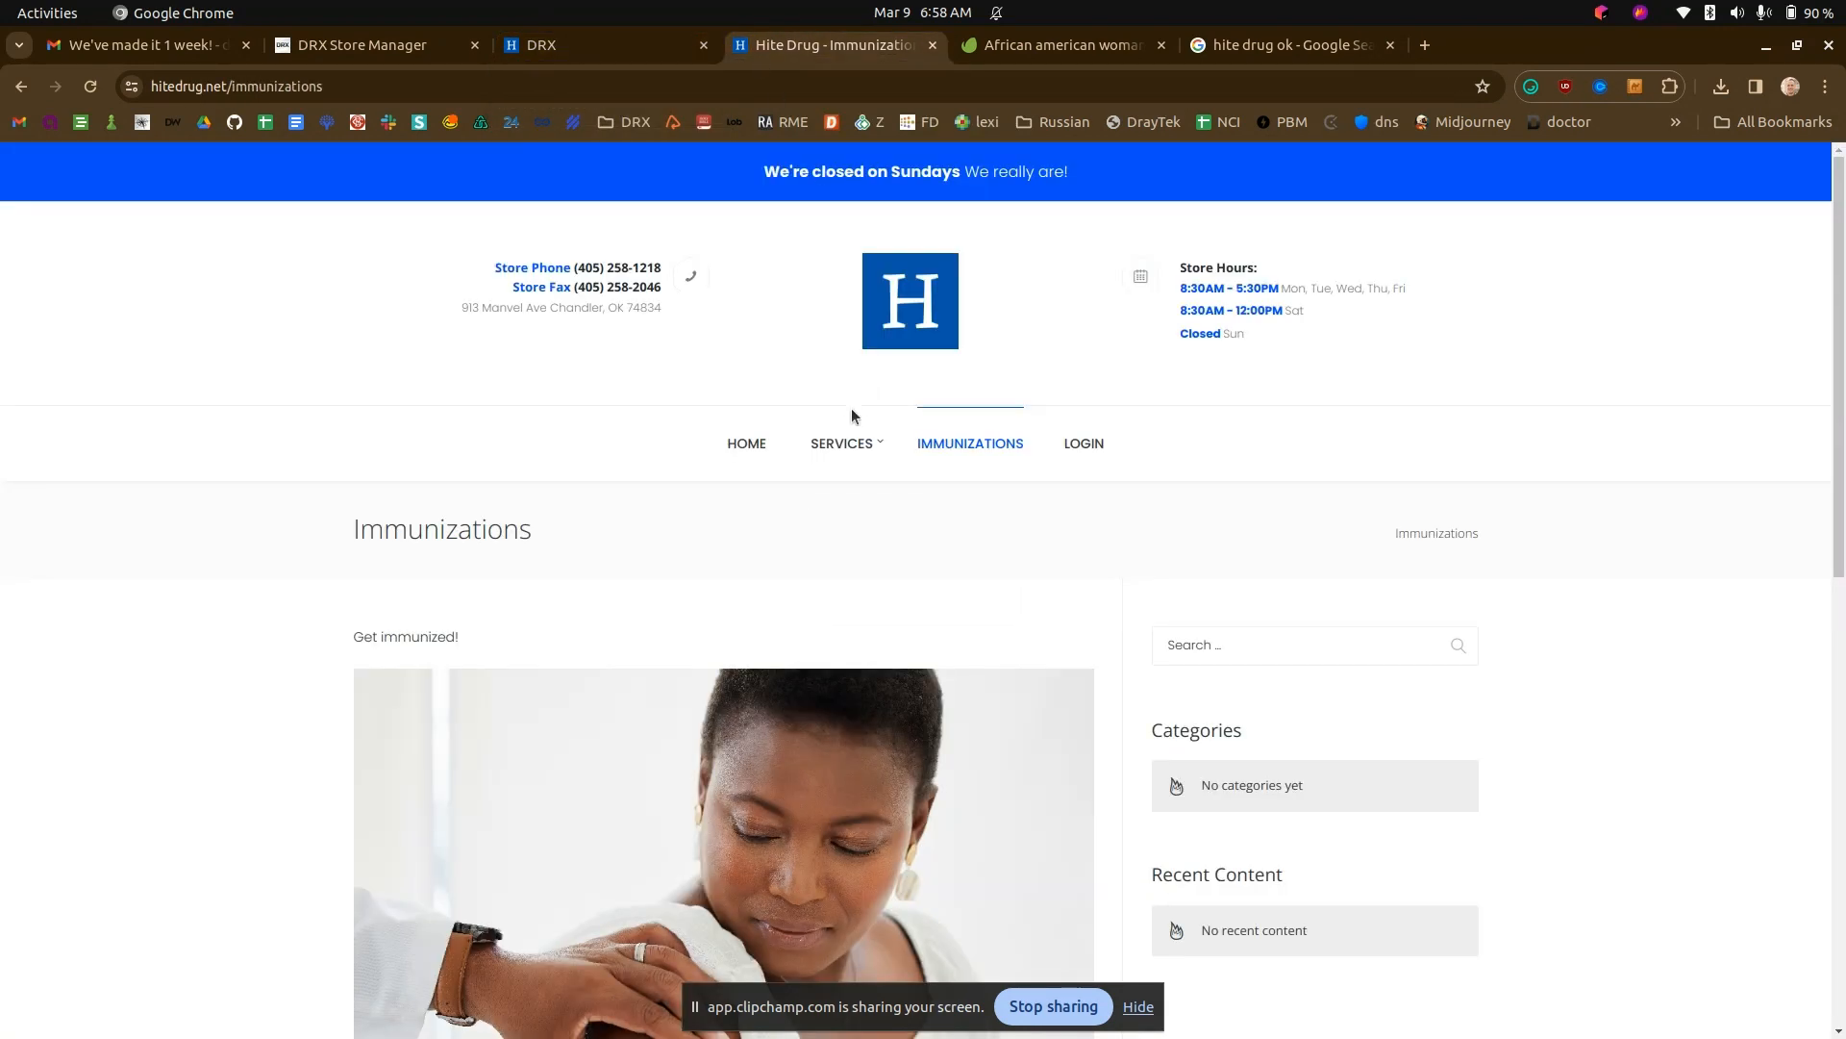
- Start a new post in the DRX Website Manager with the title "Refills"
click(610, 48)
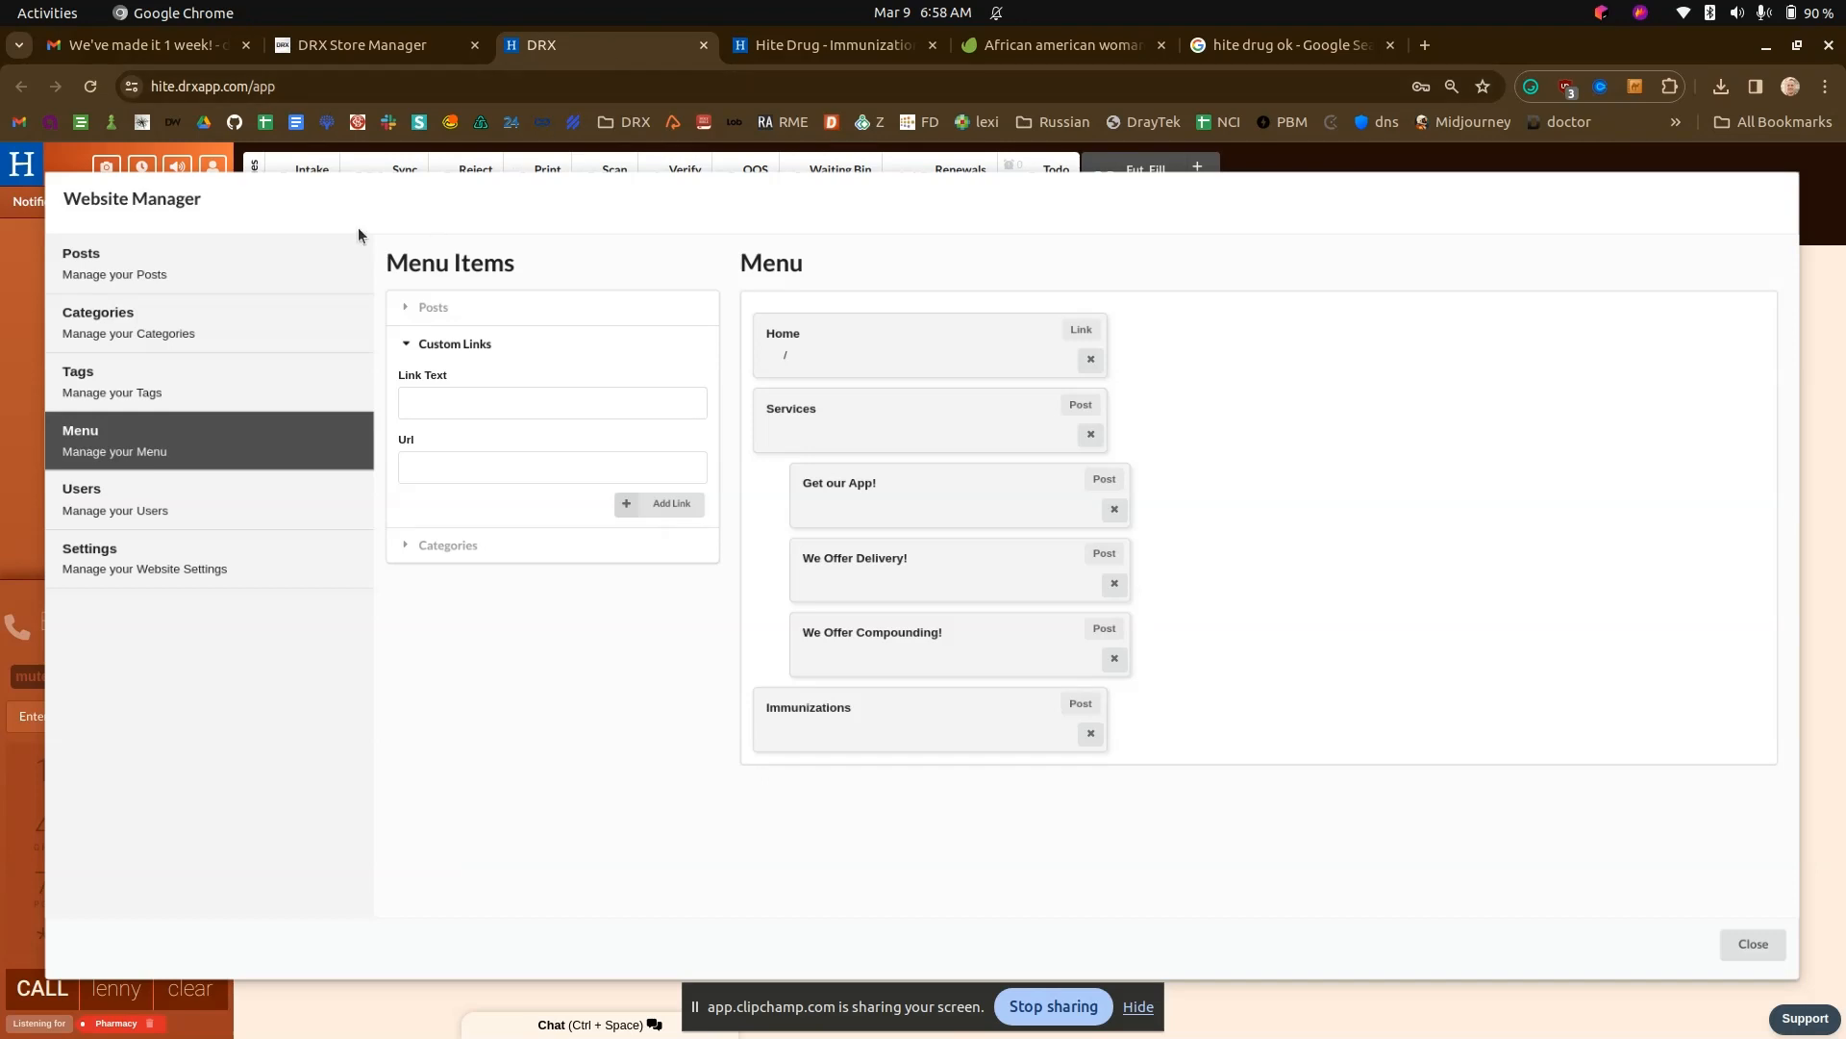
click(261, 243)
click(438, 718)
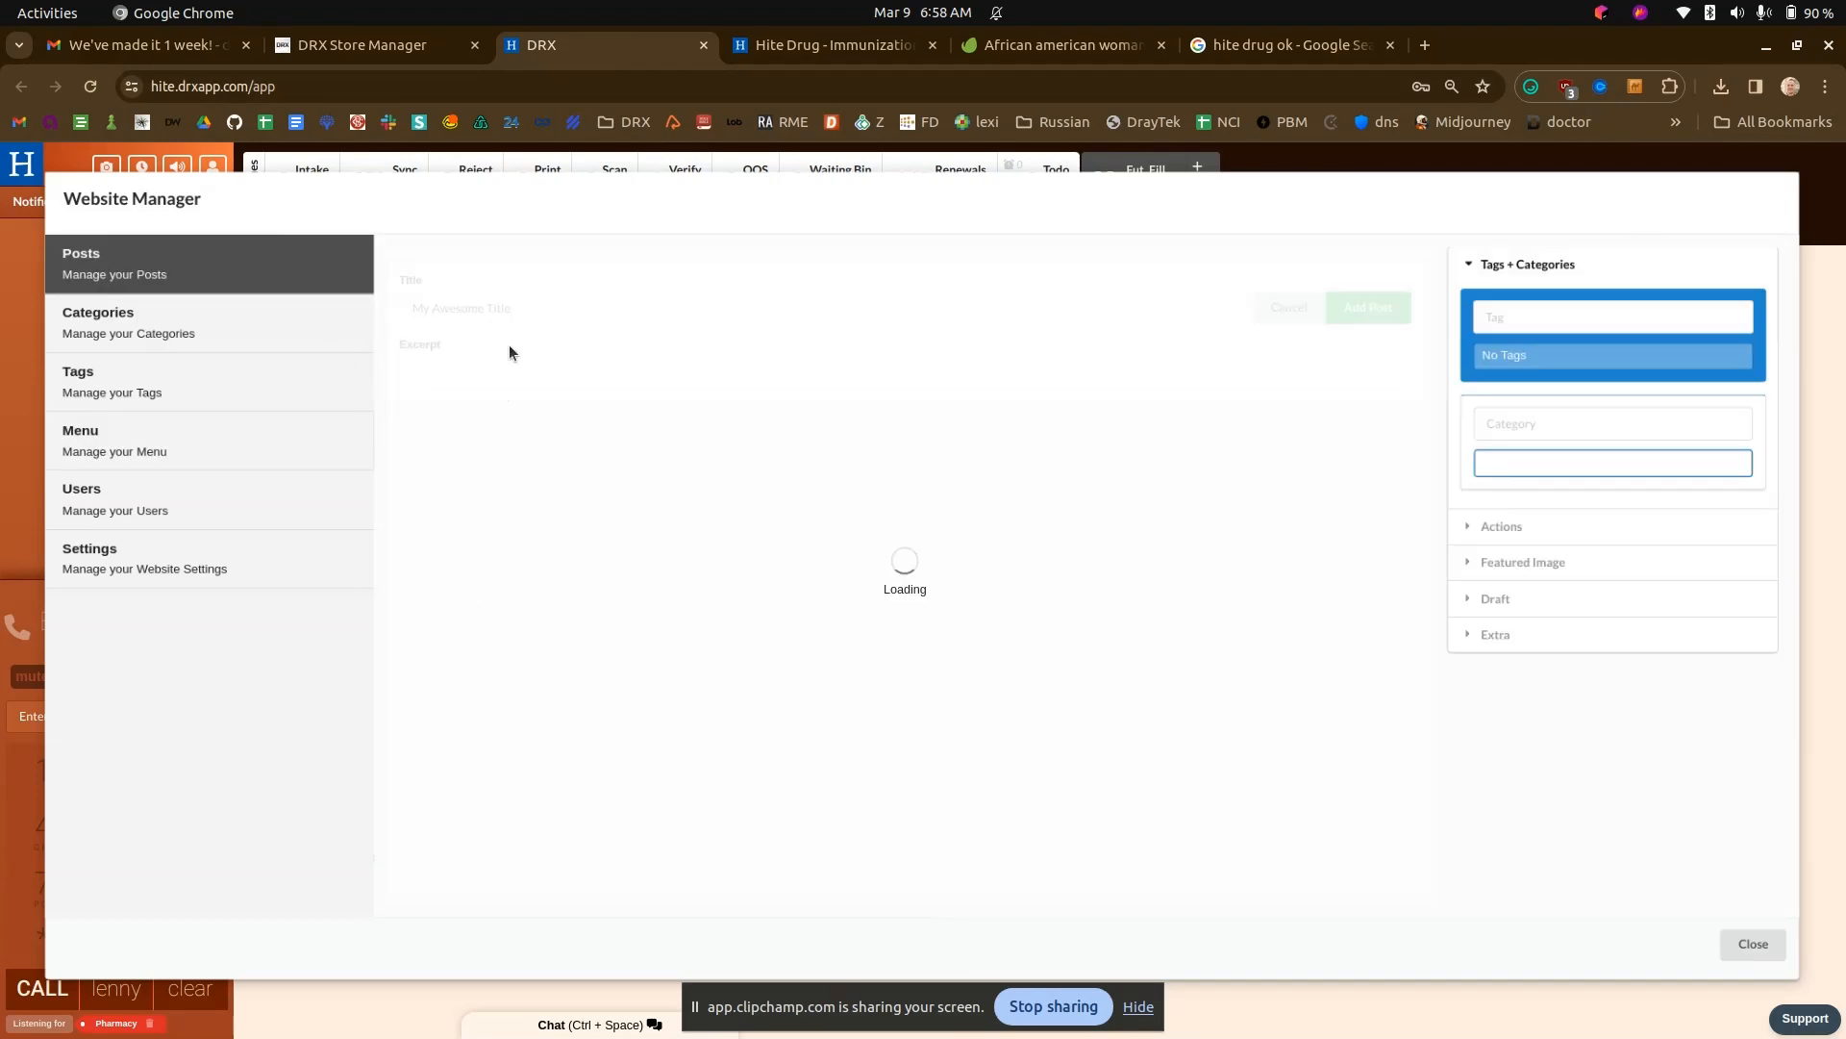
text(Refills)
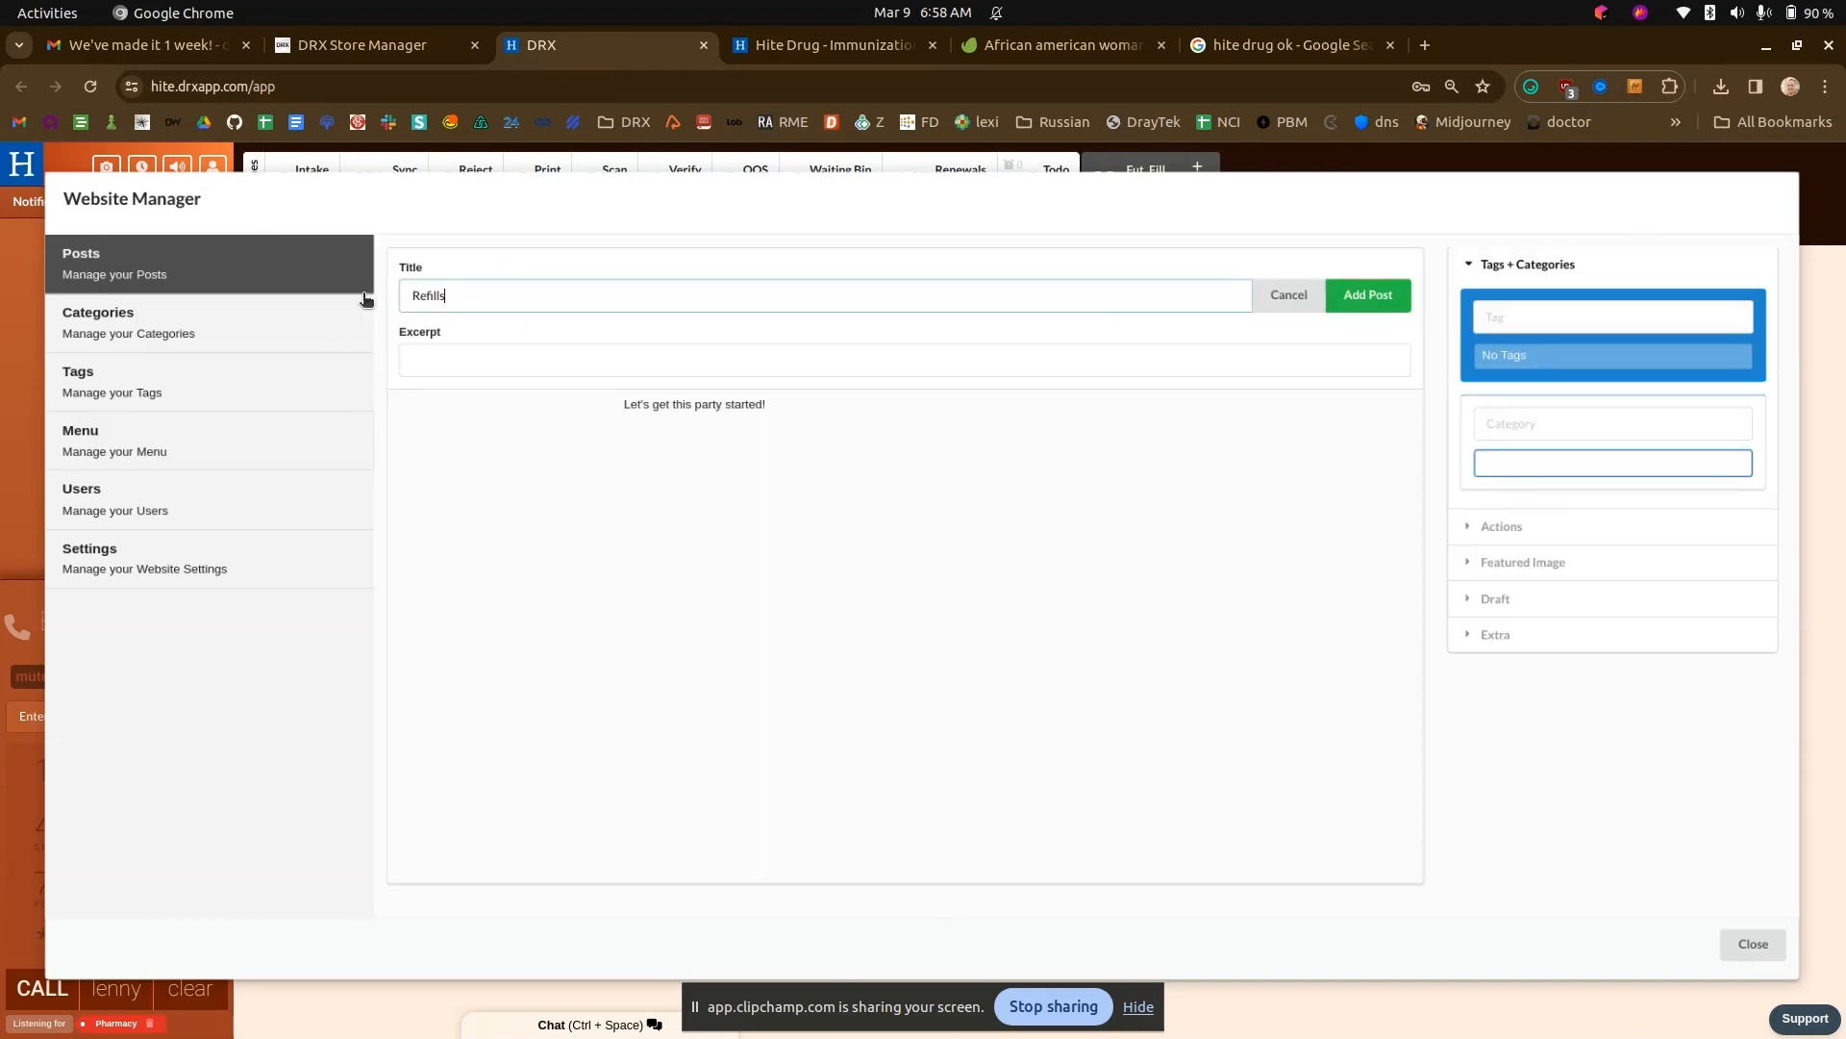
key(Tab)
- Delete the placeholder paragraph from the Refills post body and insert an empty Raw HTML block
click(574, 437)
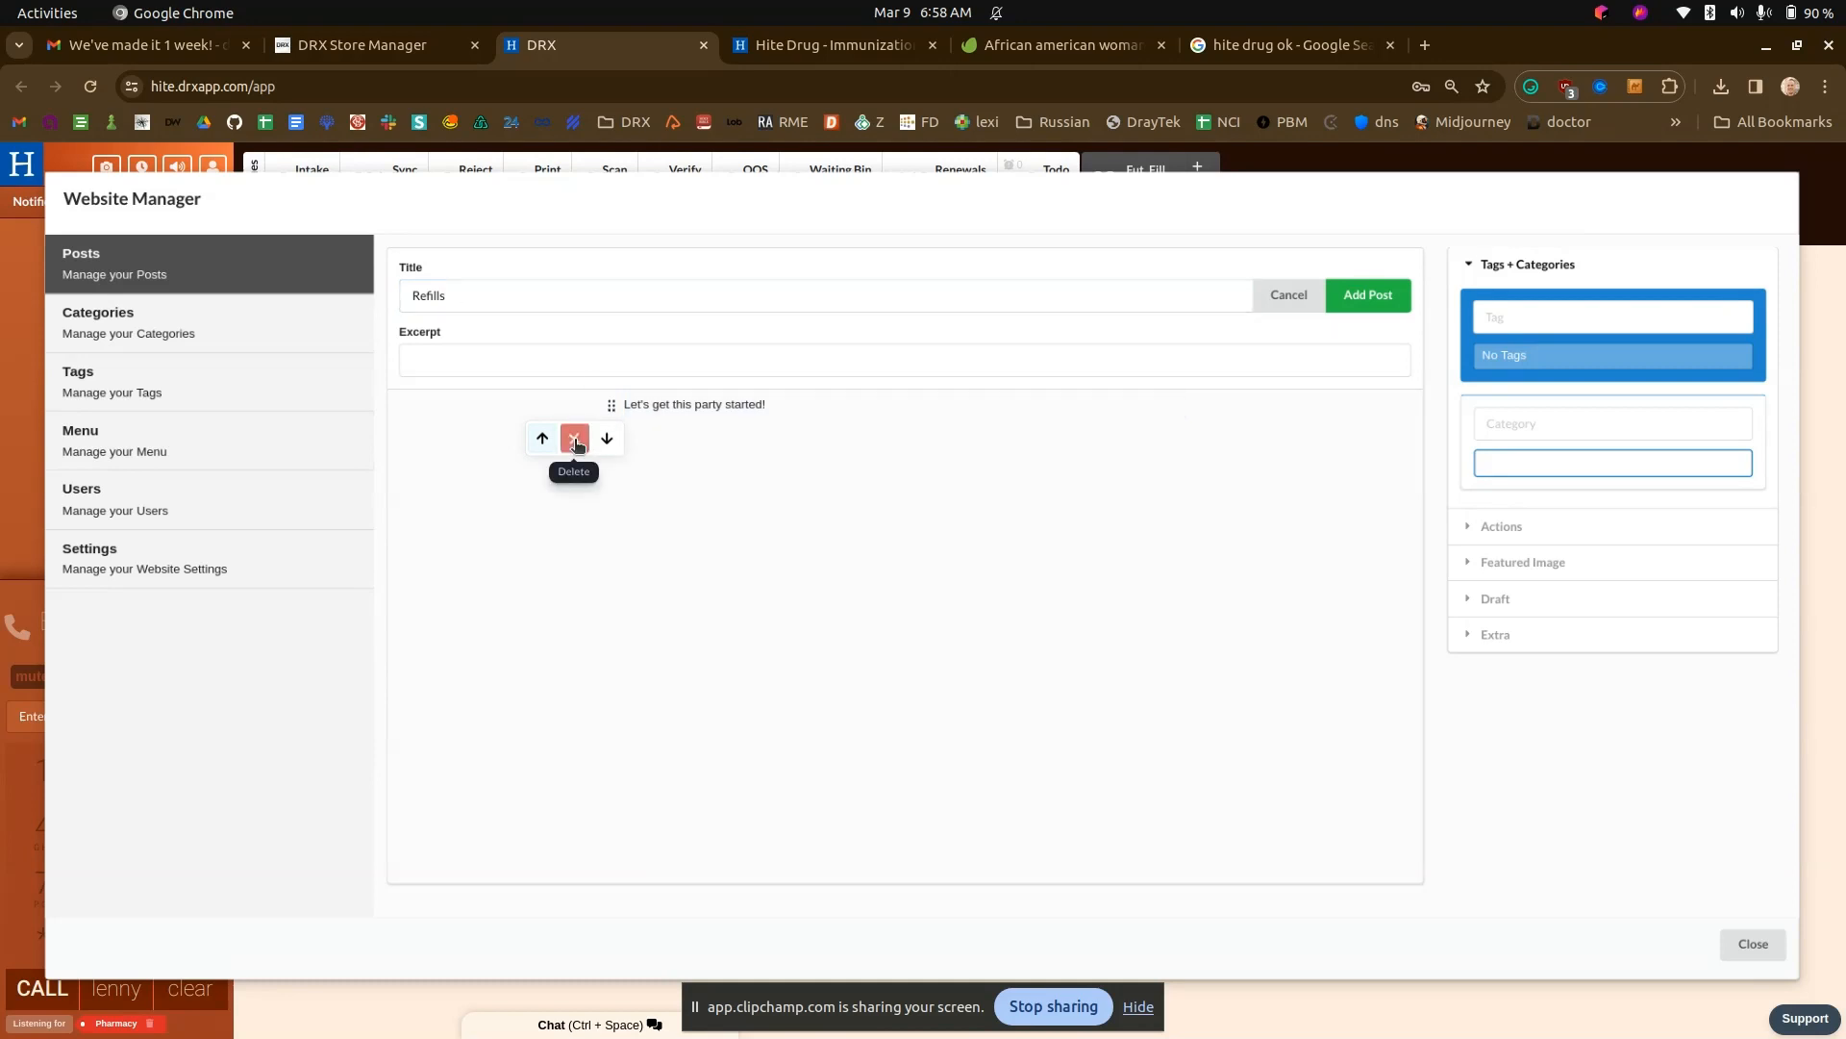
click(574, 438)
click(590, 405)
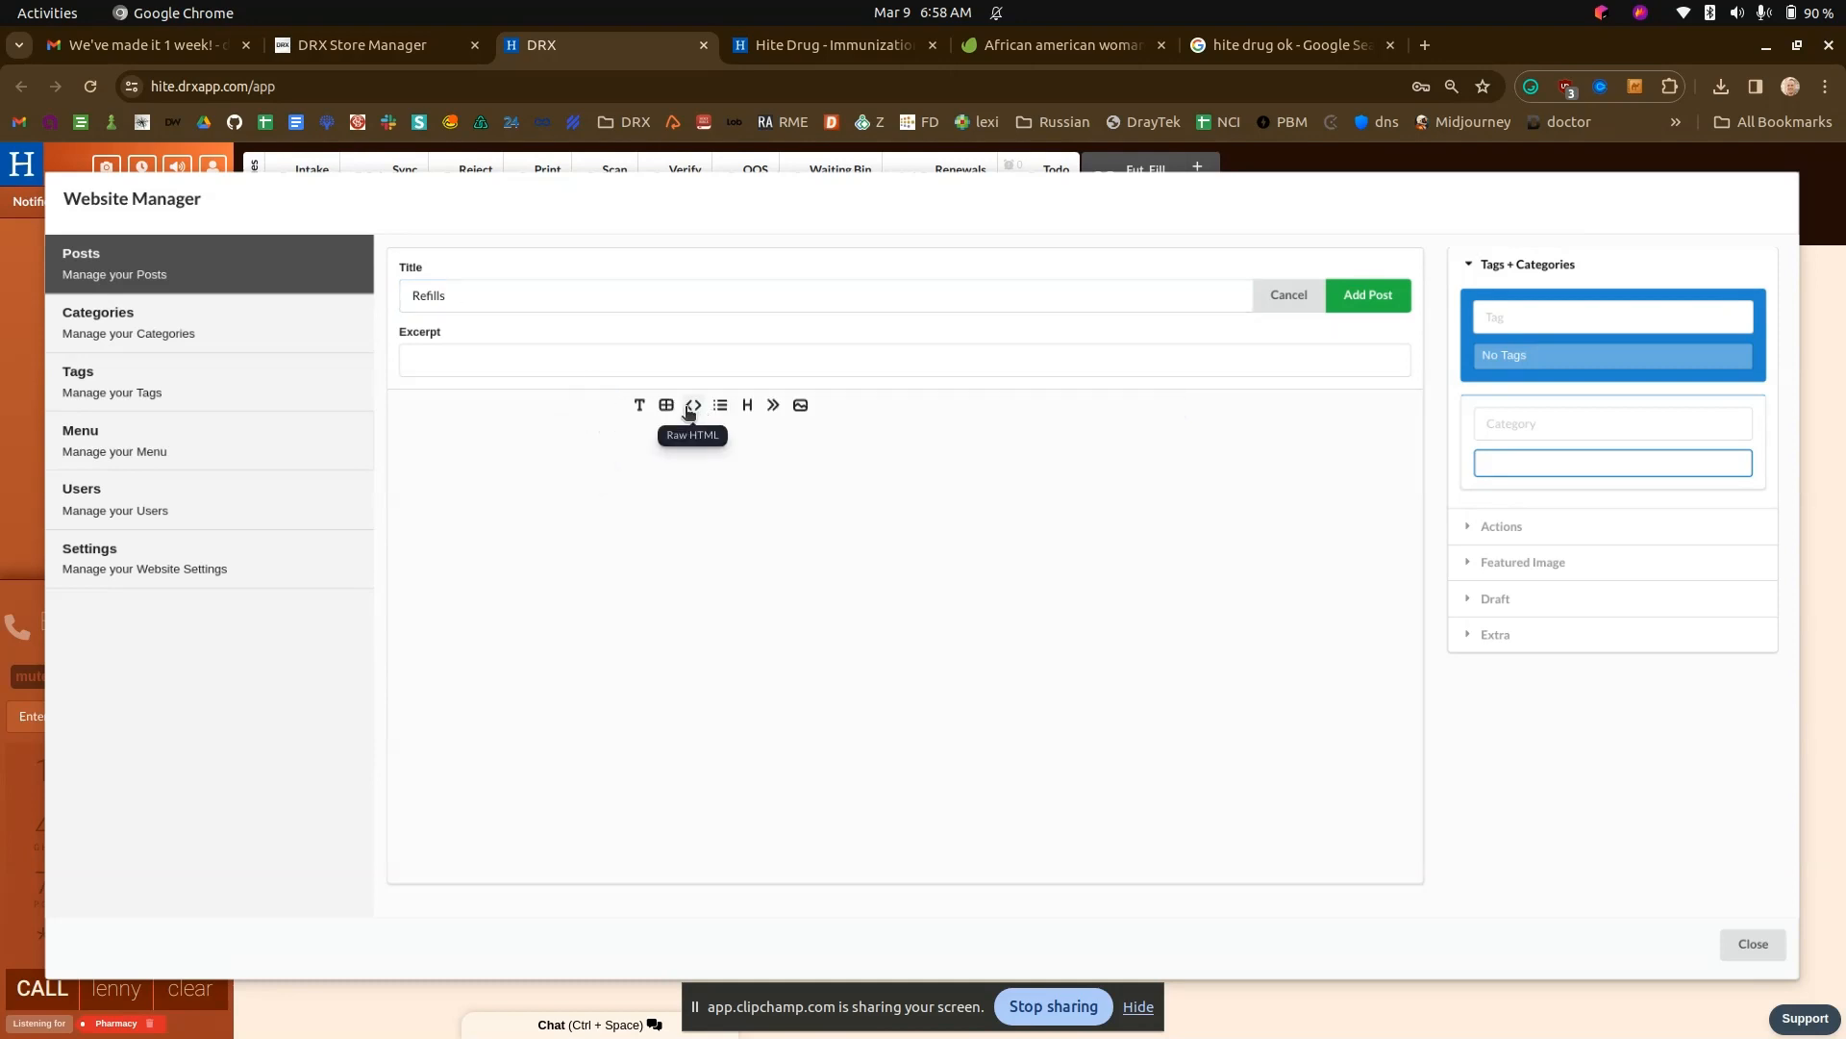
click(692, 406)
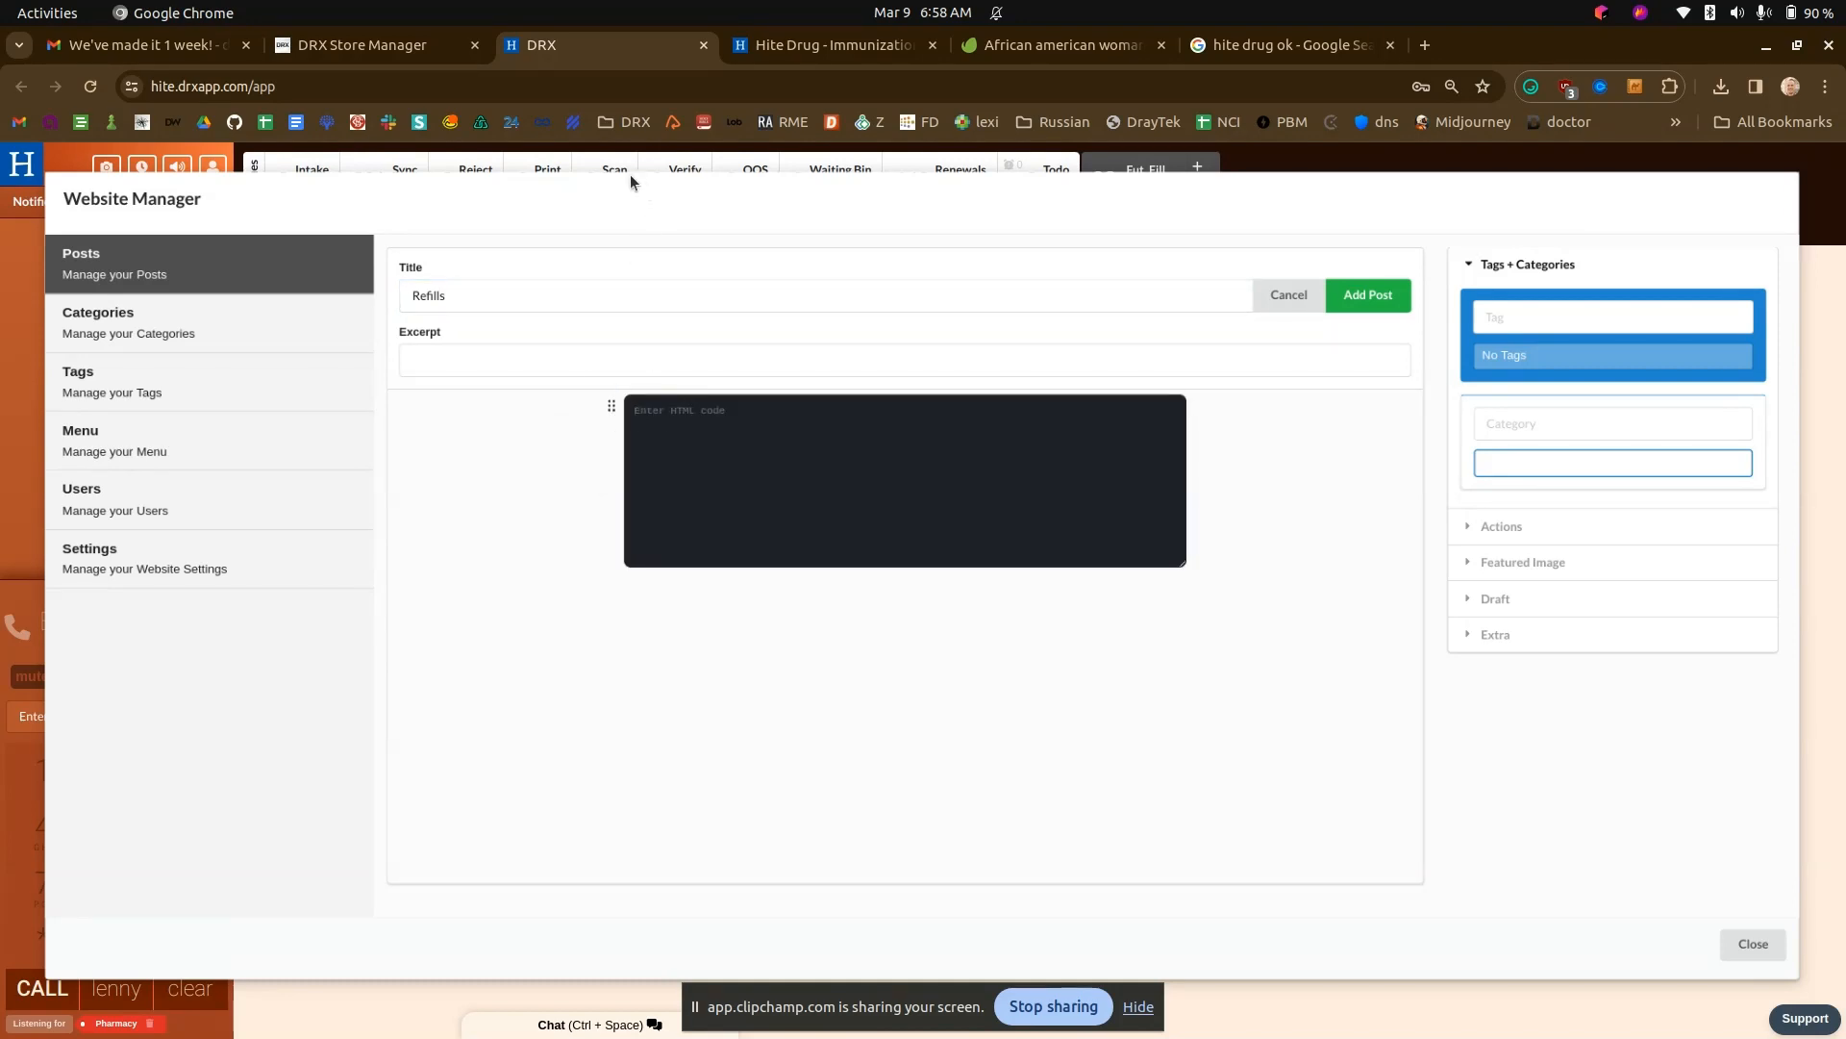
- Open the DRX Docs site in a new tab, search it for "refill" and "website", and open the Website User Guide article
click(1425, 45)
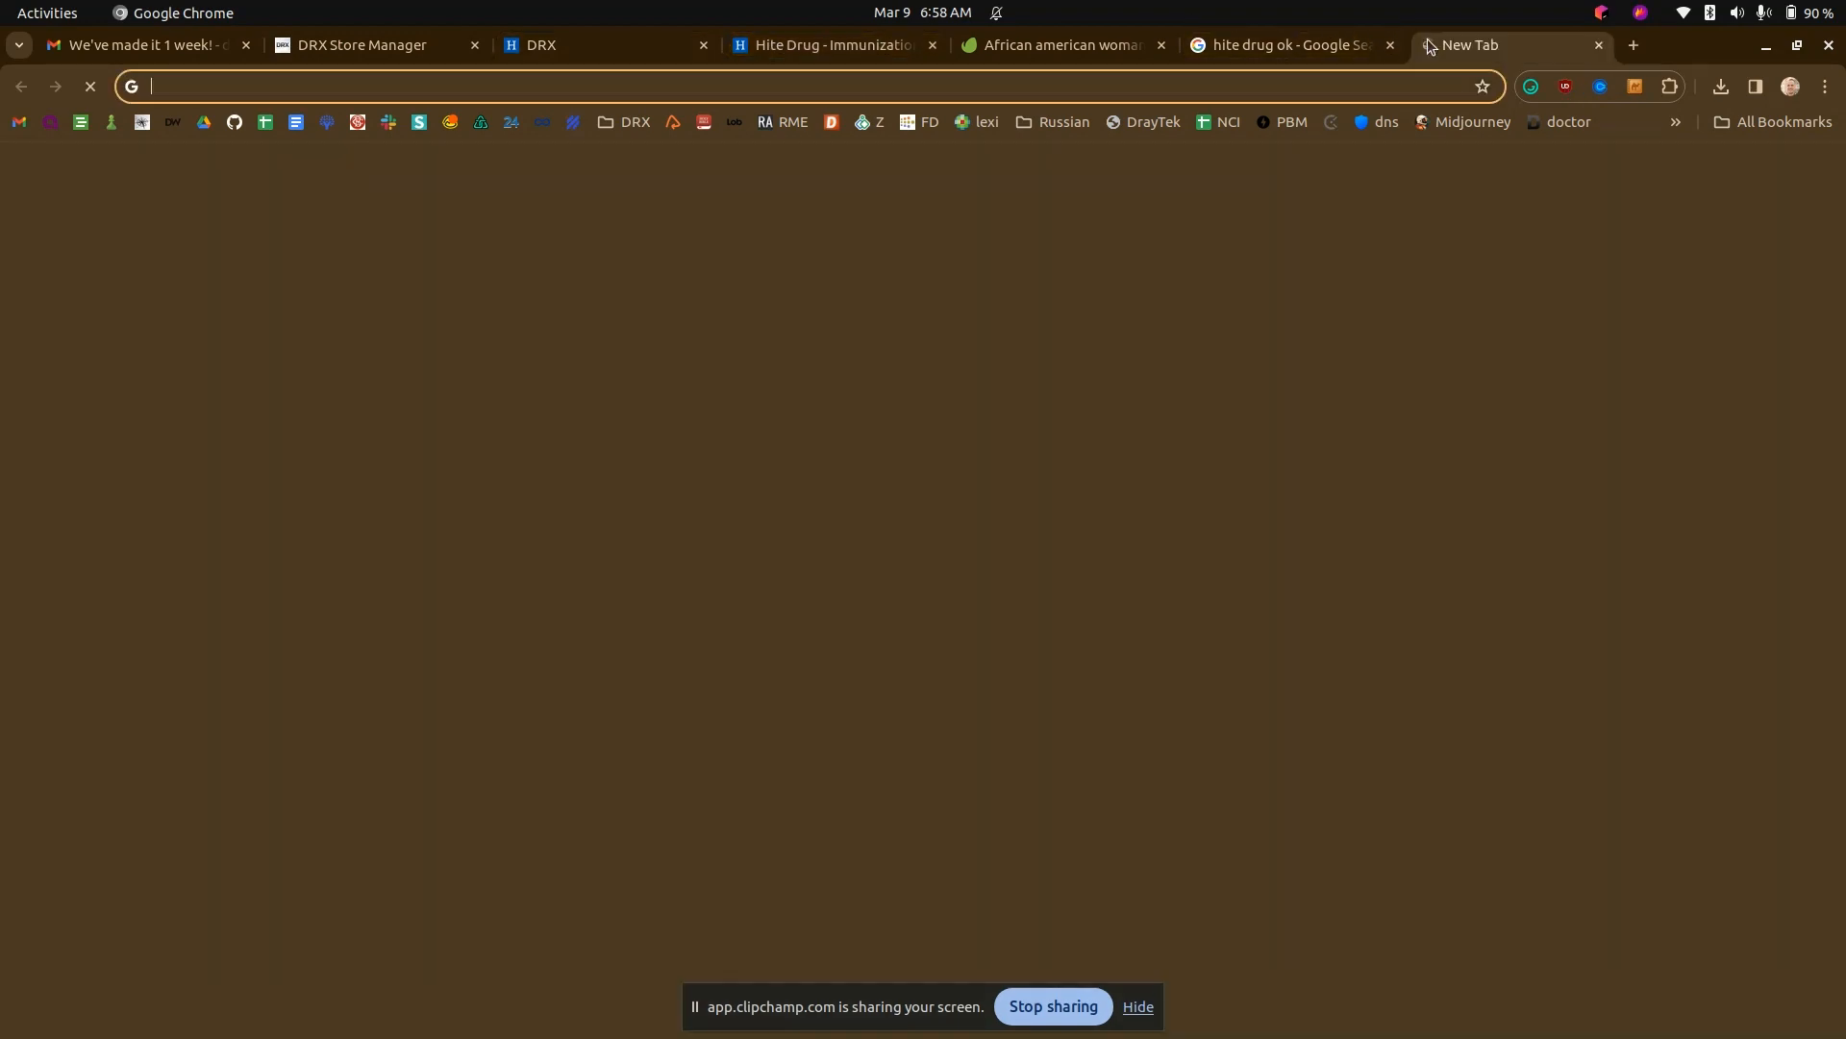
text(docs.drx)
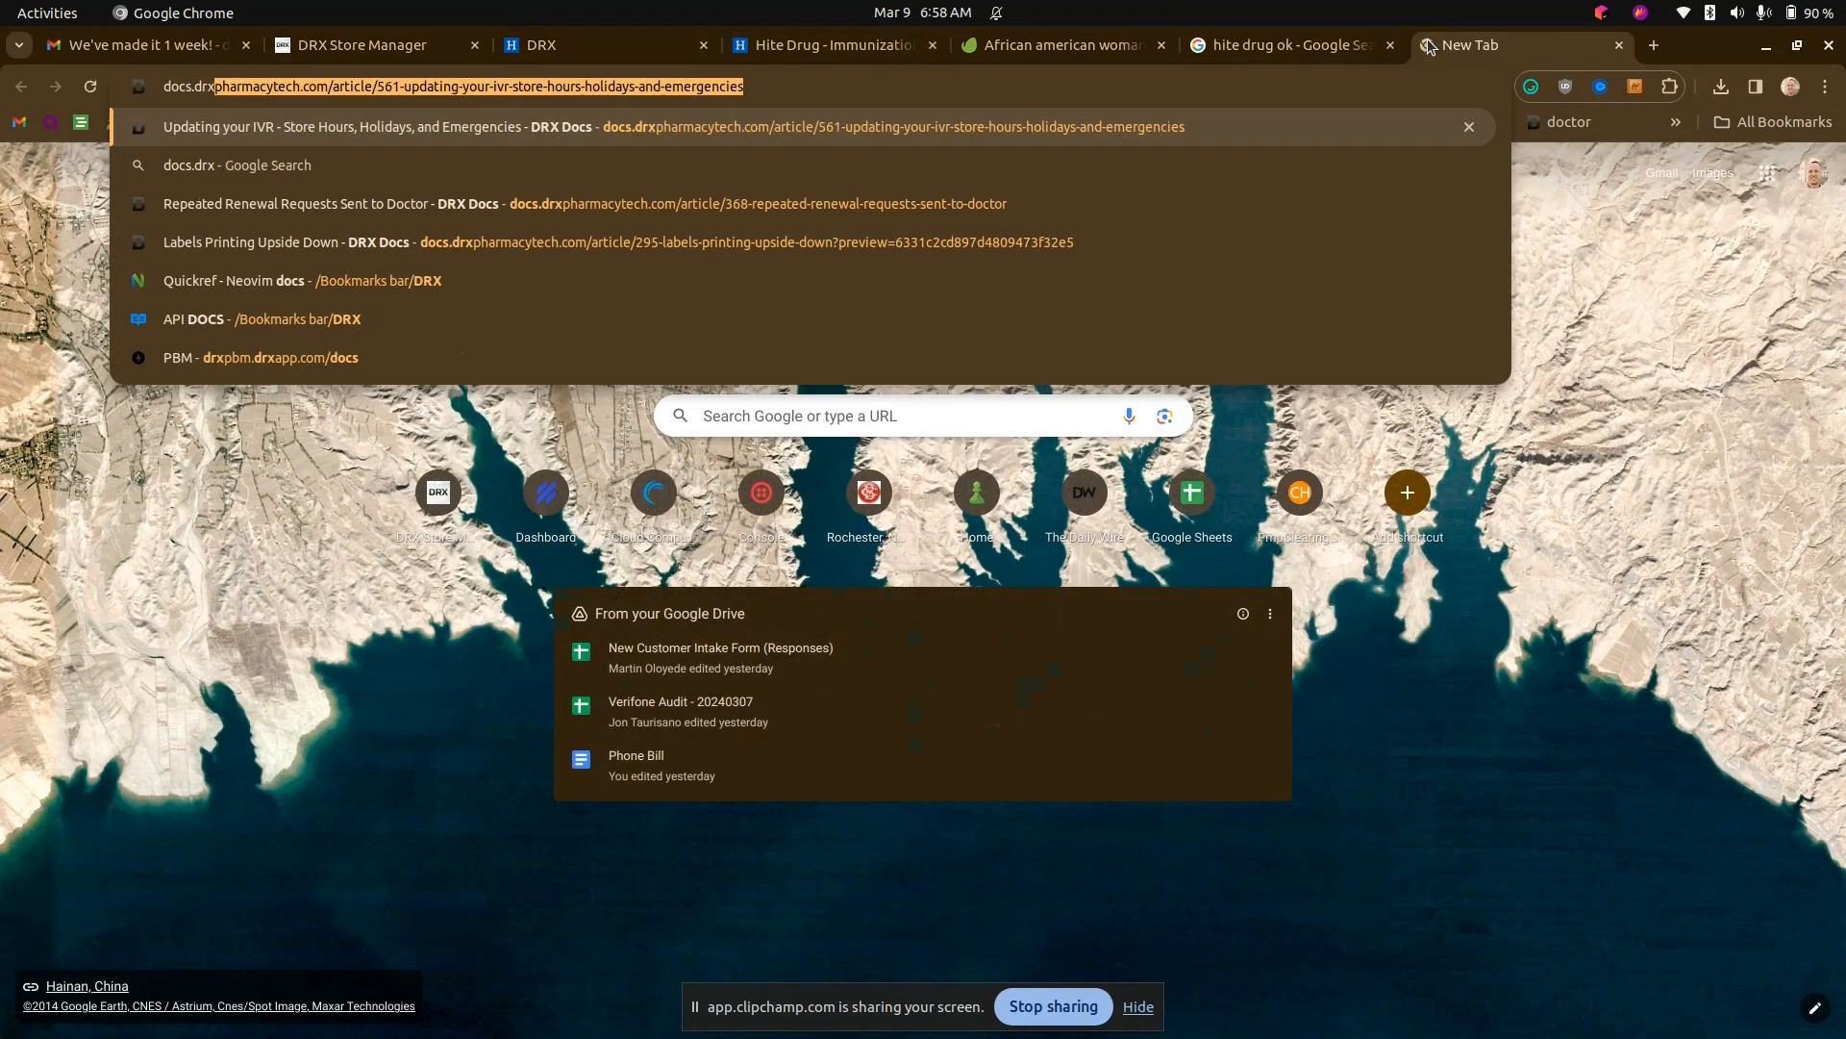
key(Return)
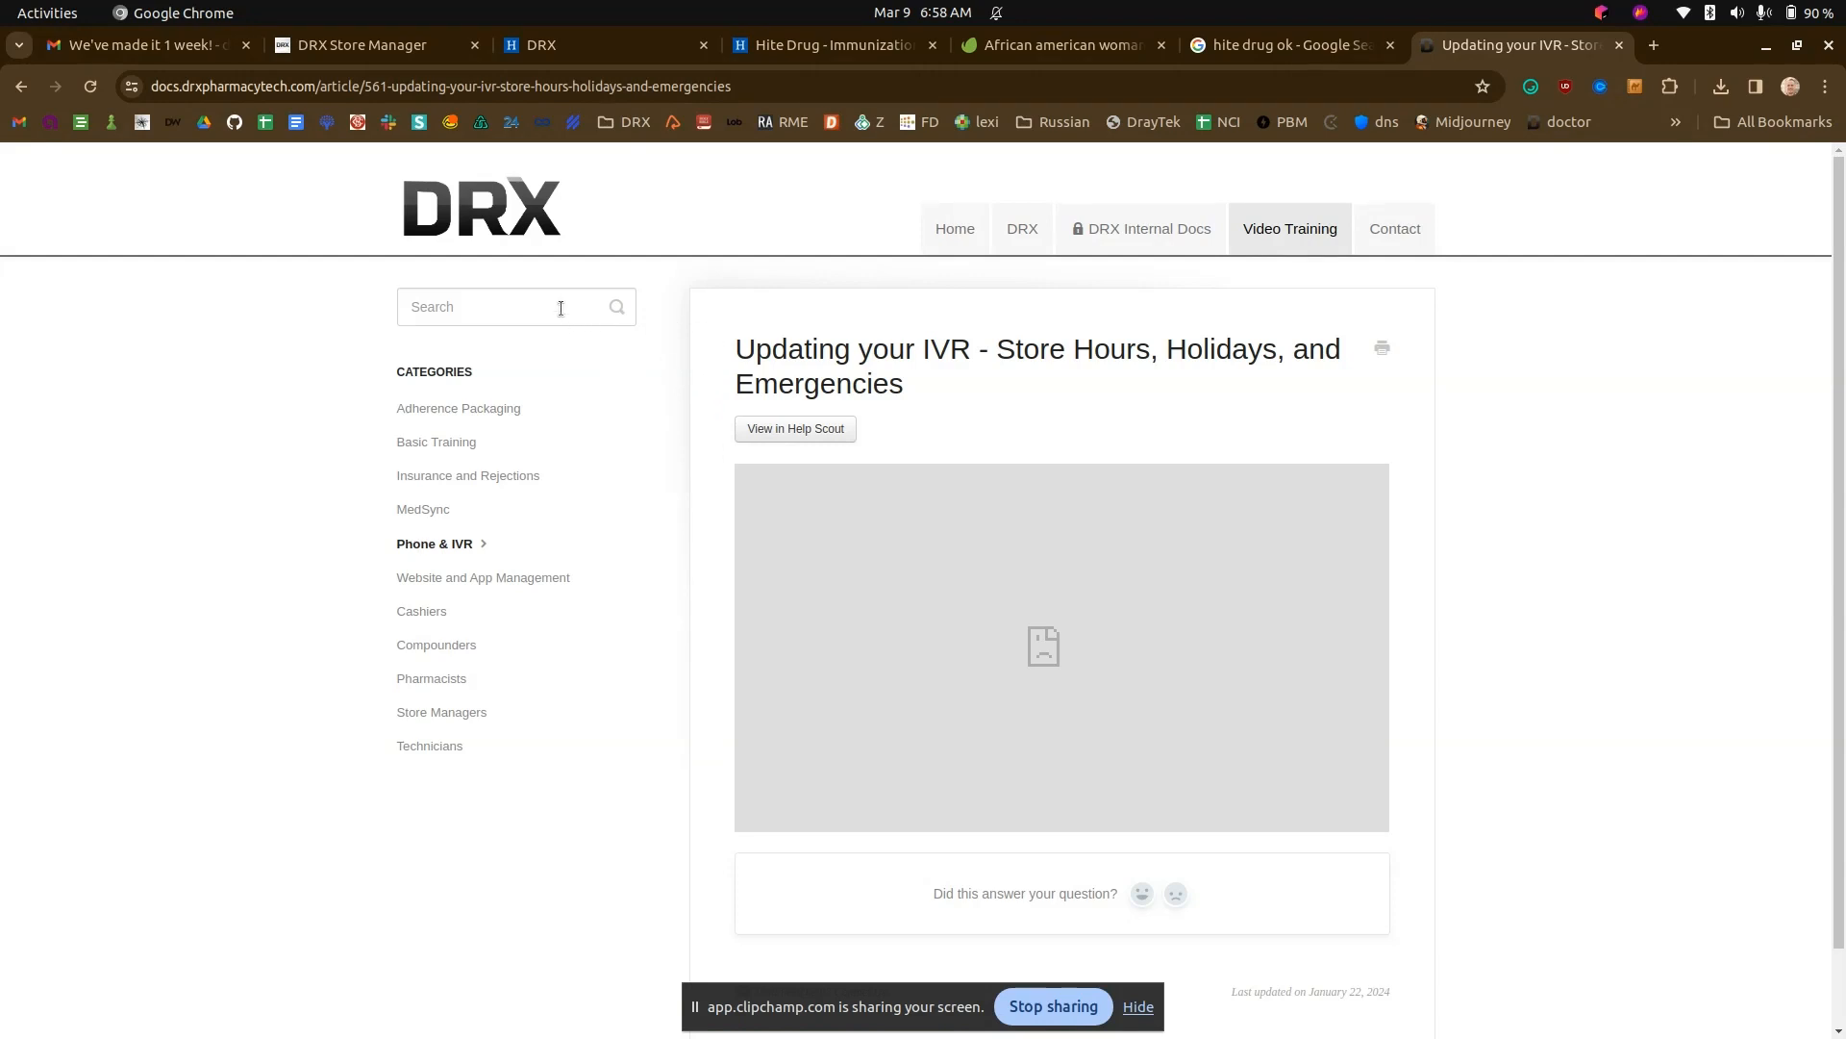
click(555, 306)
text(refill)
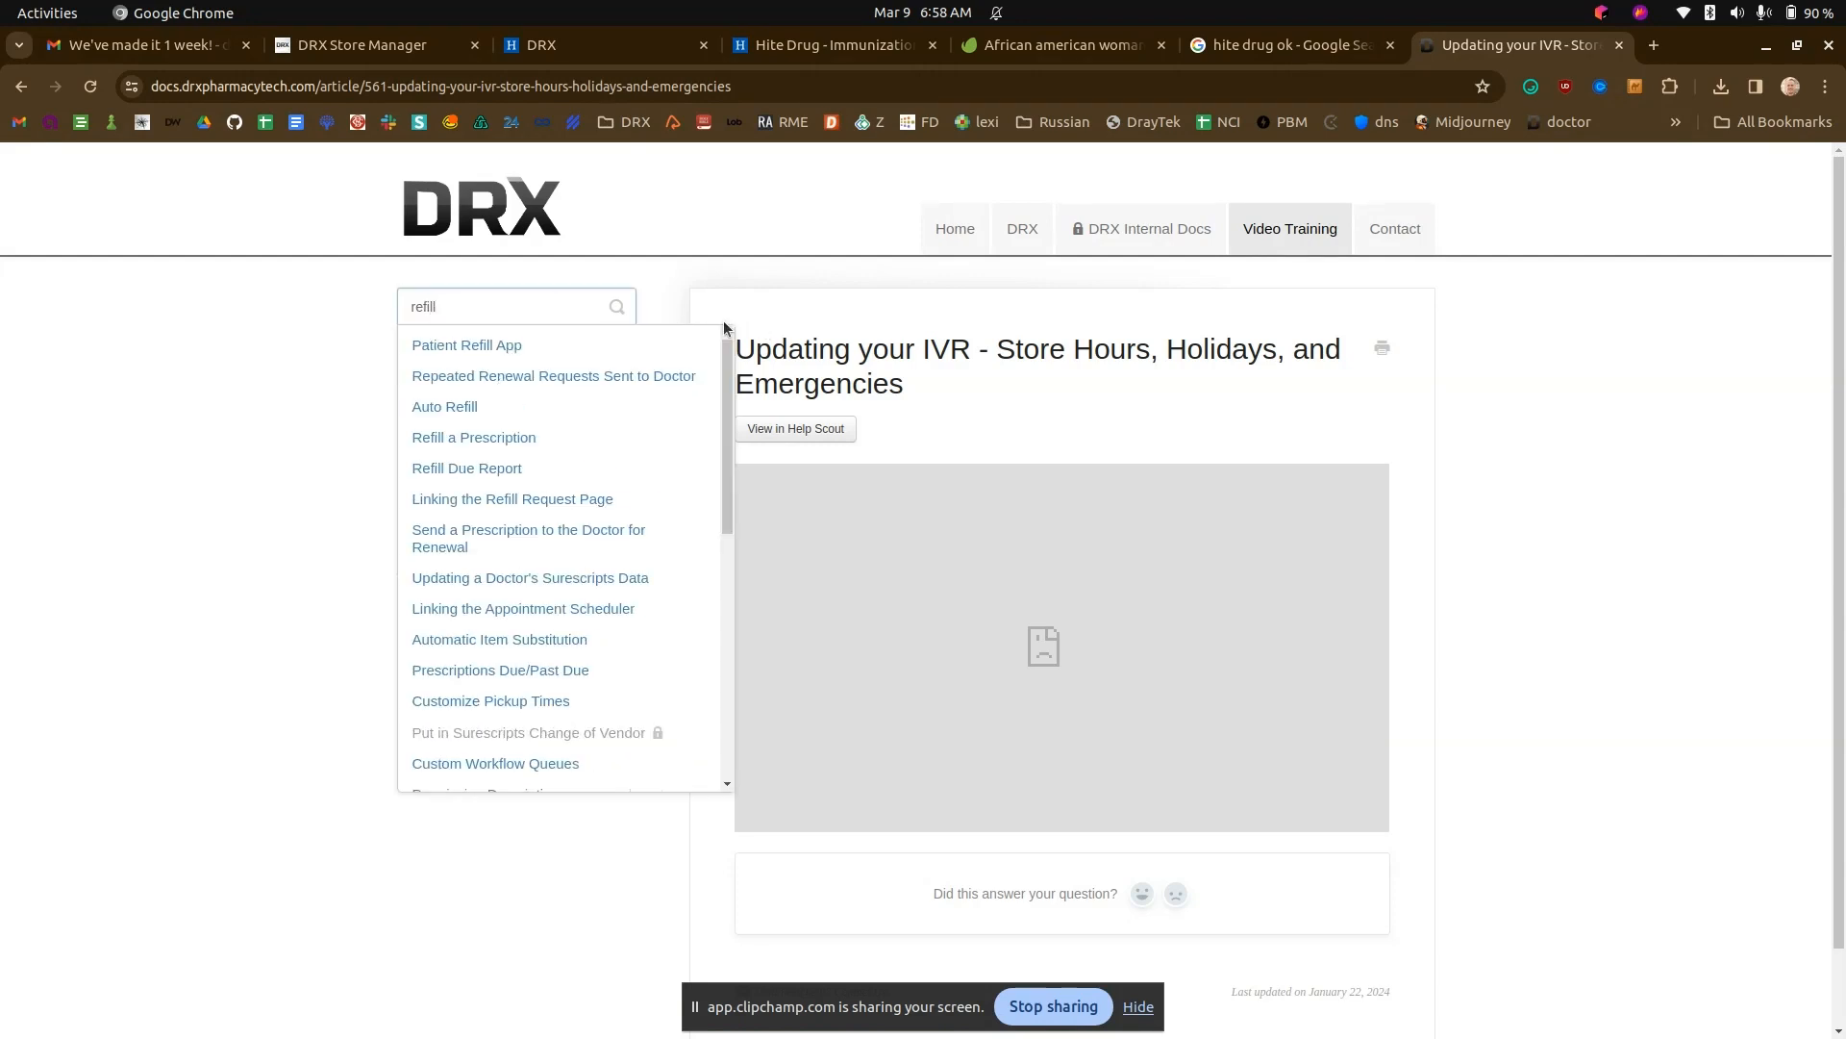
key(ctrl+a)
text(website)
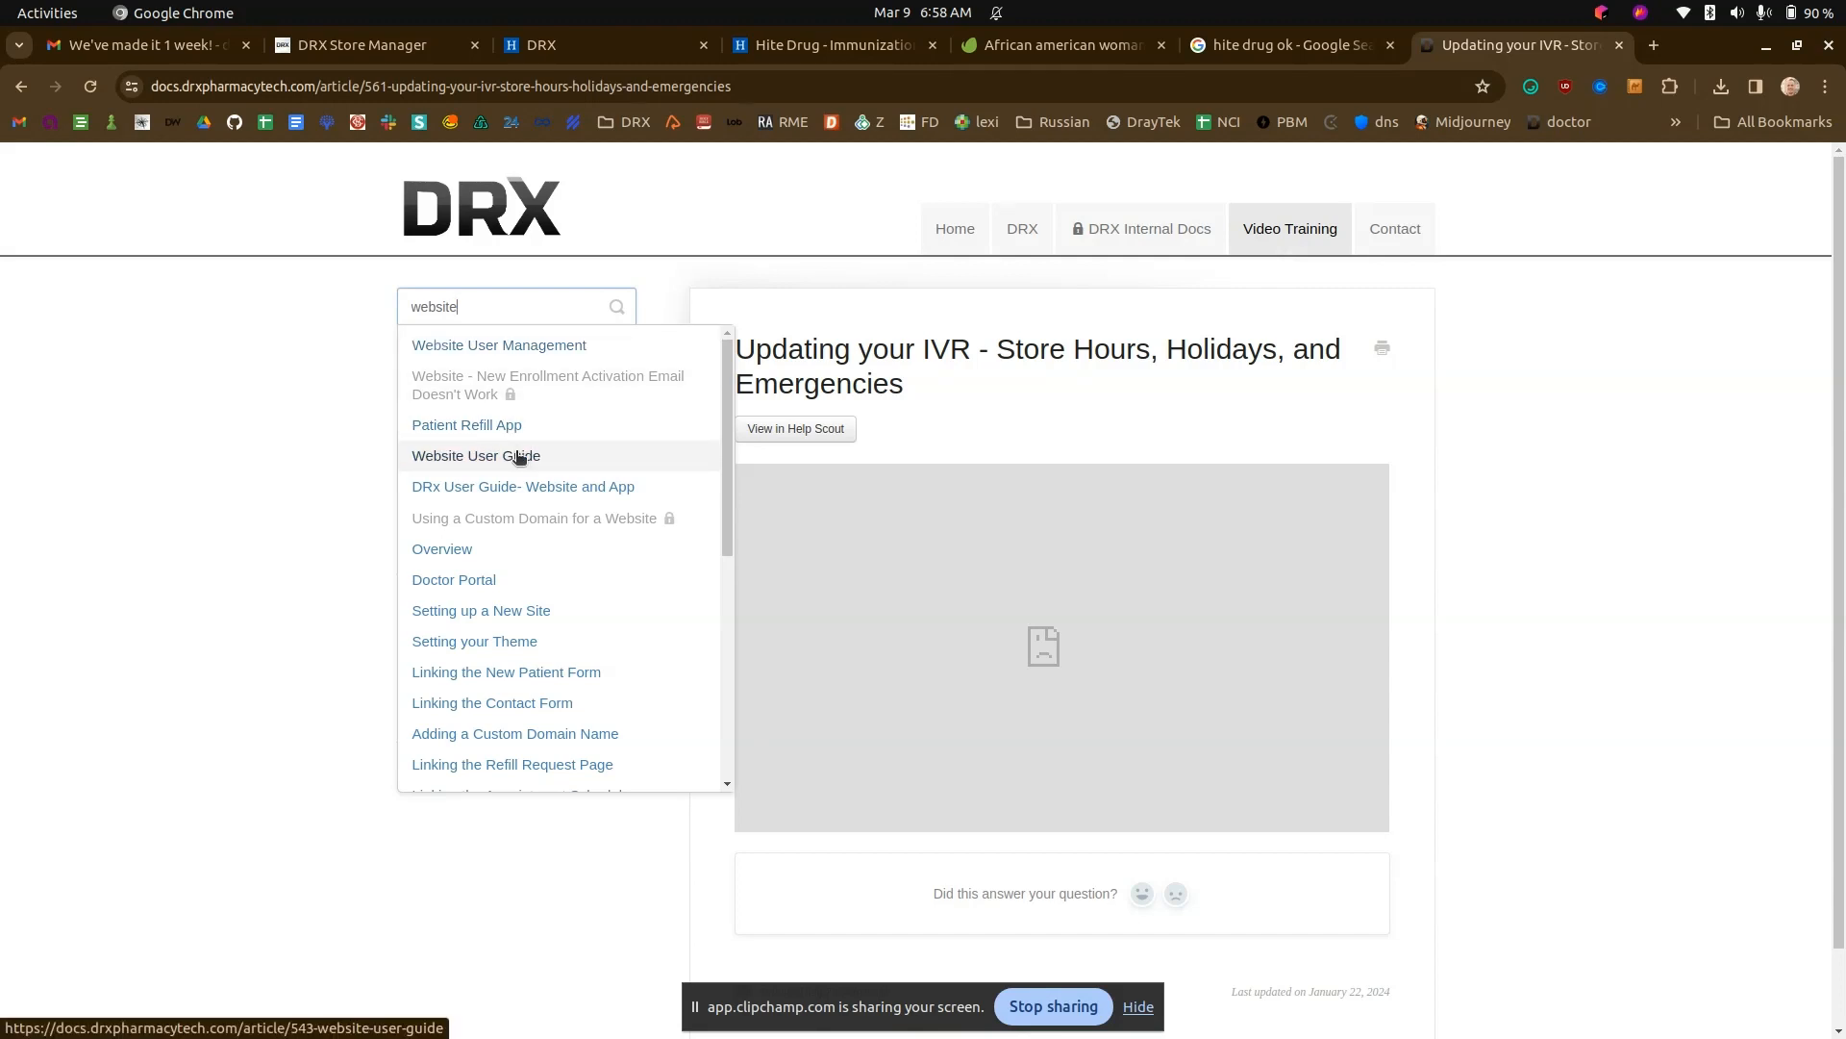
click(520, 454)
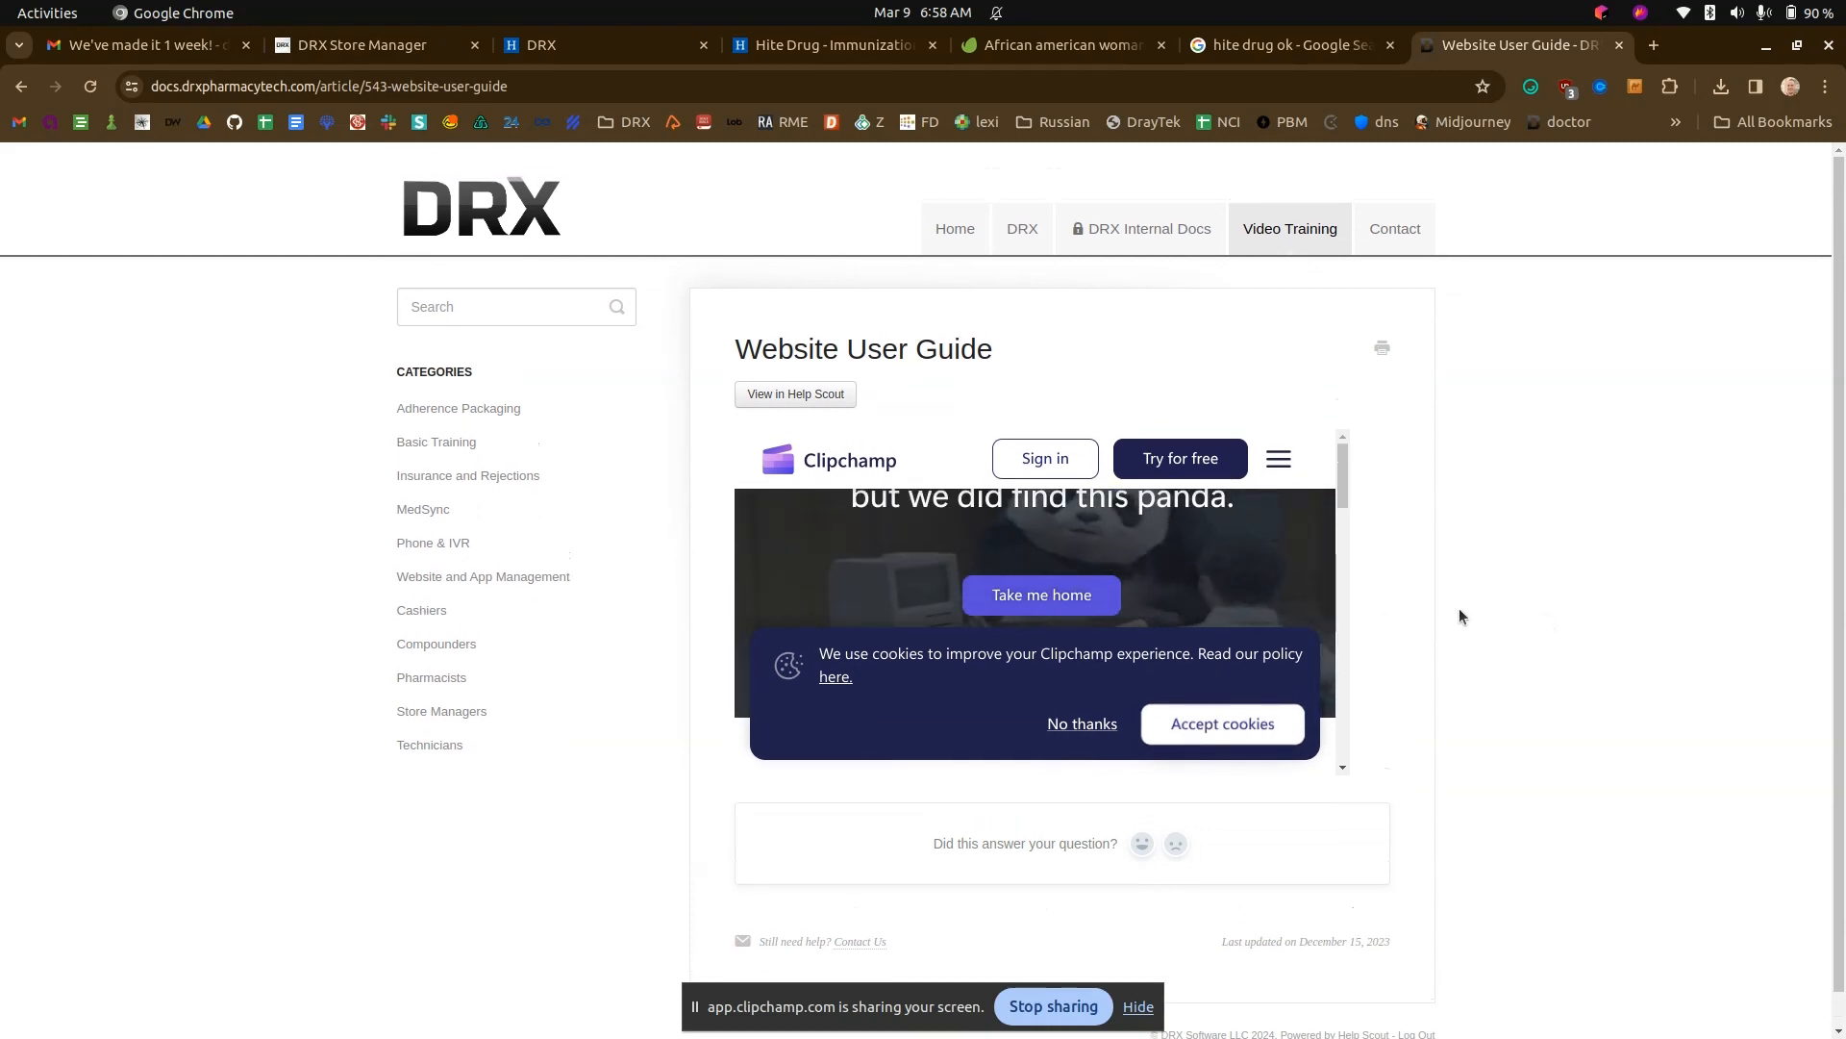
- Accept the cookies in the Website User Guide's embedded frame and look over the article
scroll(1458, 610, down, 1)
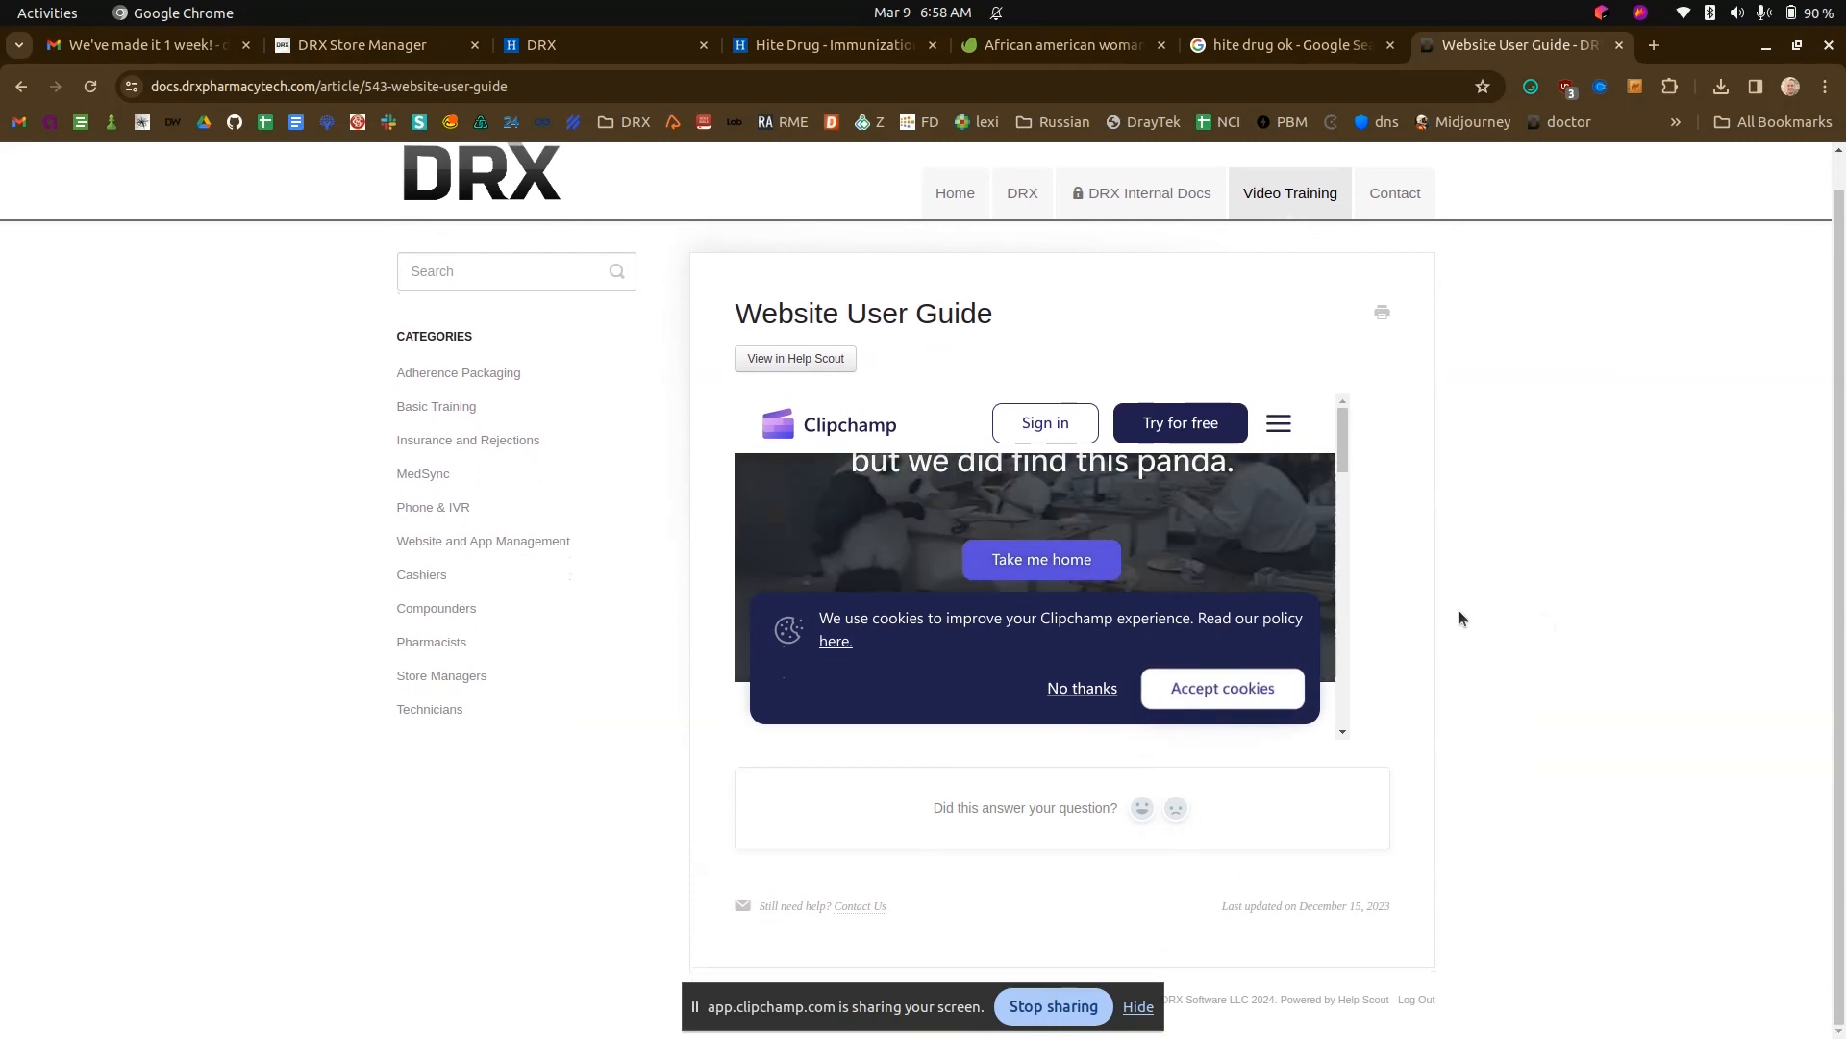
click(1202, 689)
scroll(1250, 591, up, 1)
scroll(1414, 625, down, 1)
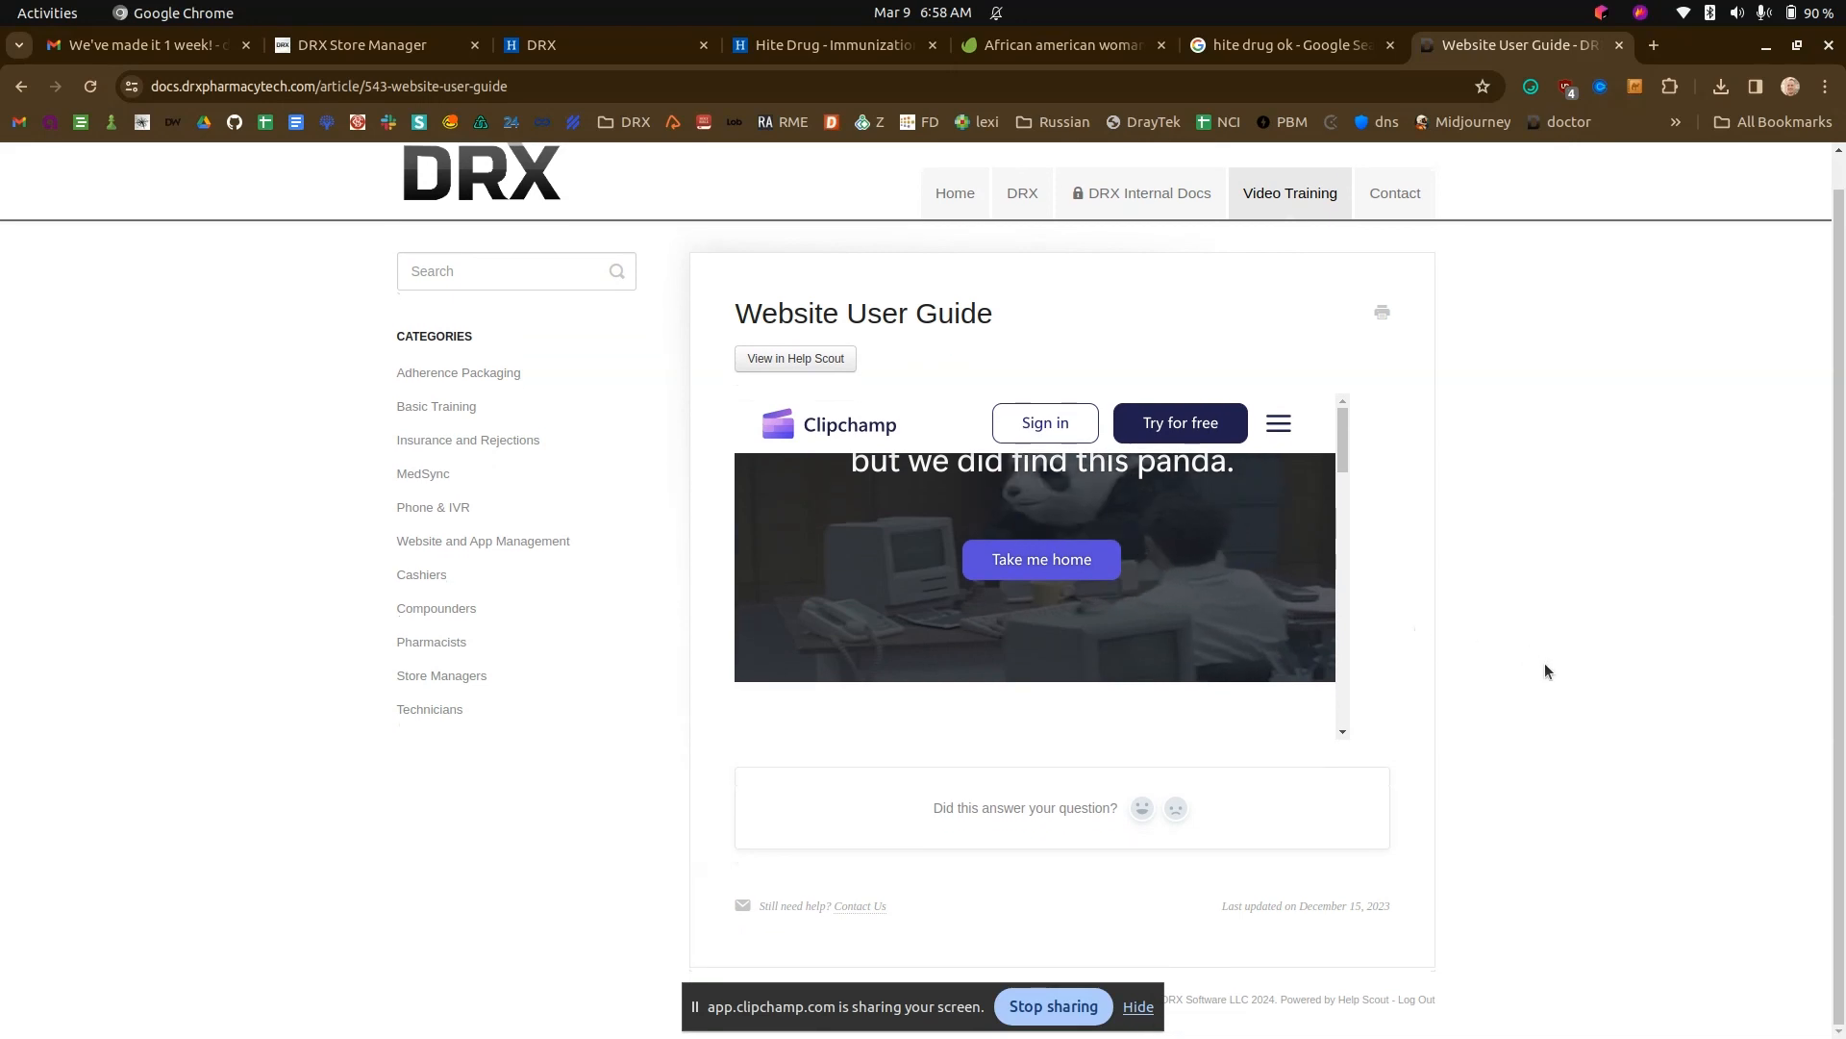
- Search the docs for "website" and open the articles on linking the Refill Request Page, Contact Form and New Patient Form in separate tabs
click(491, 265)
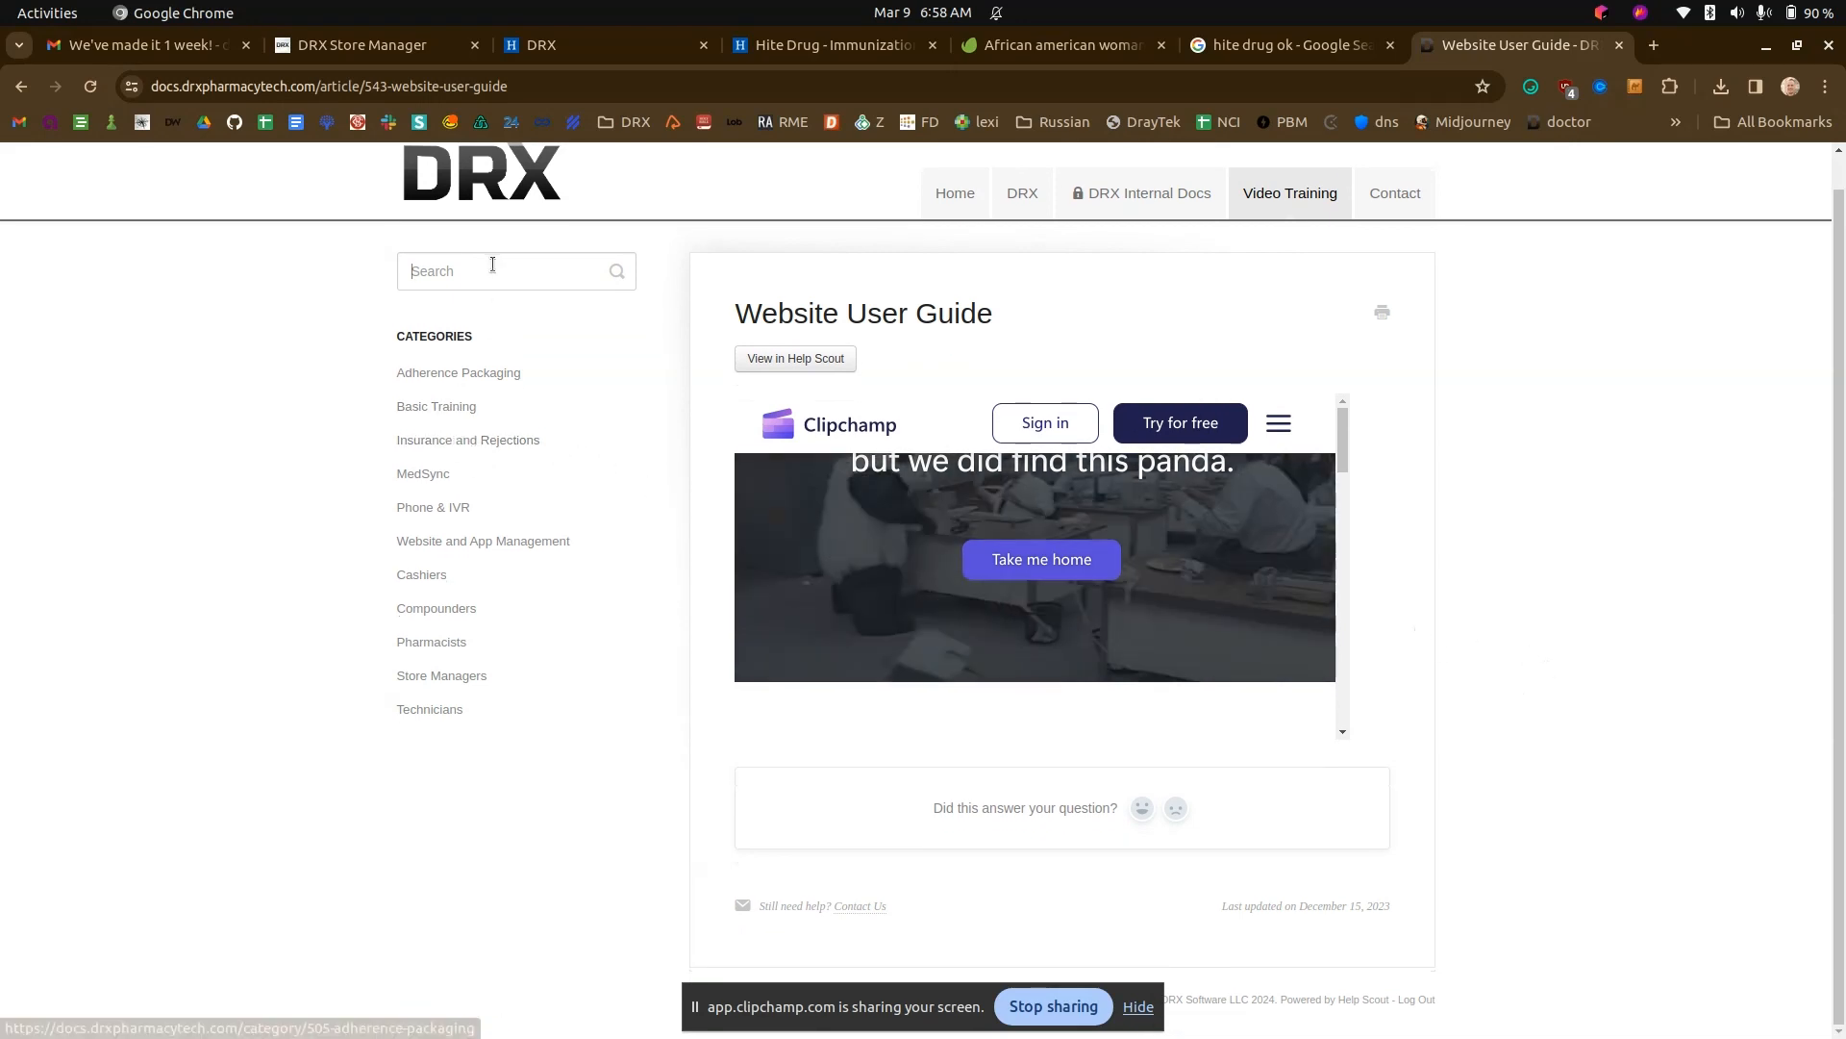
text(website)
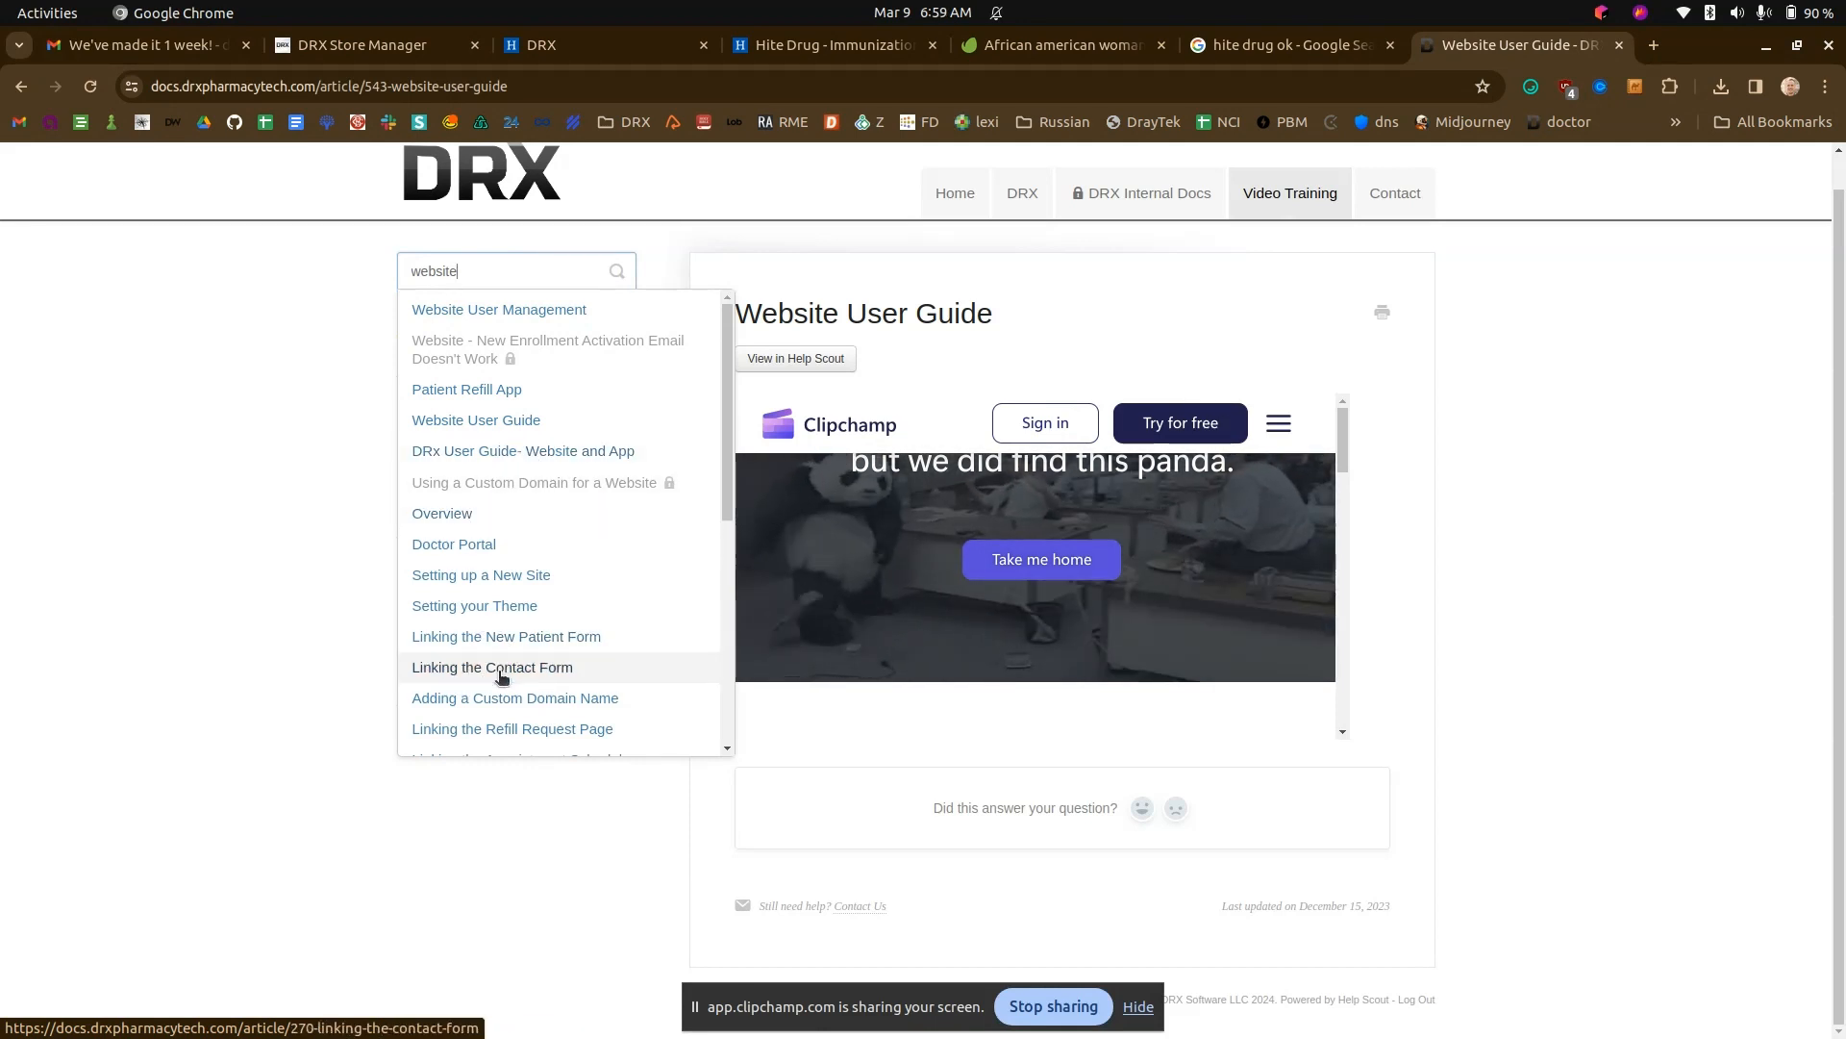
scroll(500, 663, down, 1)
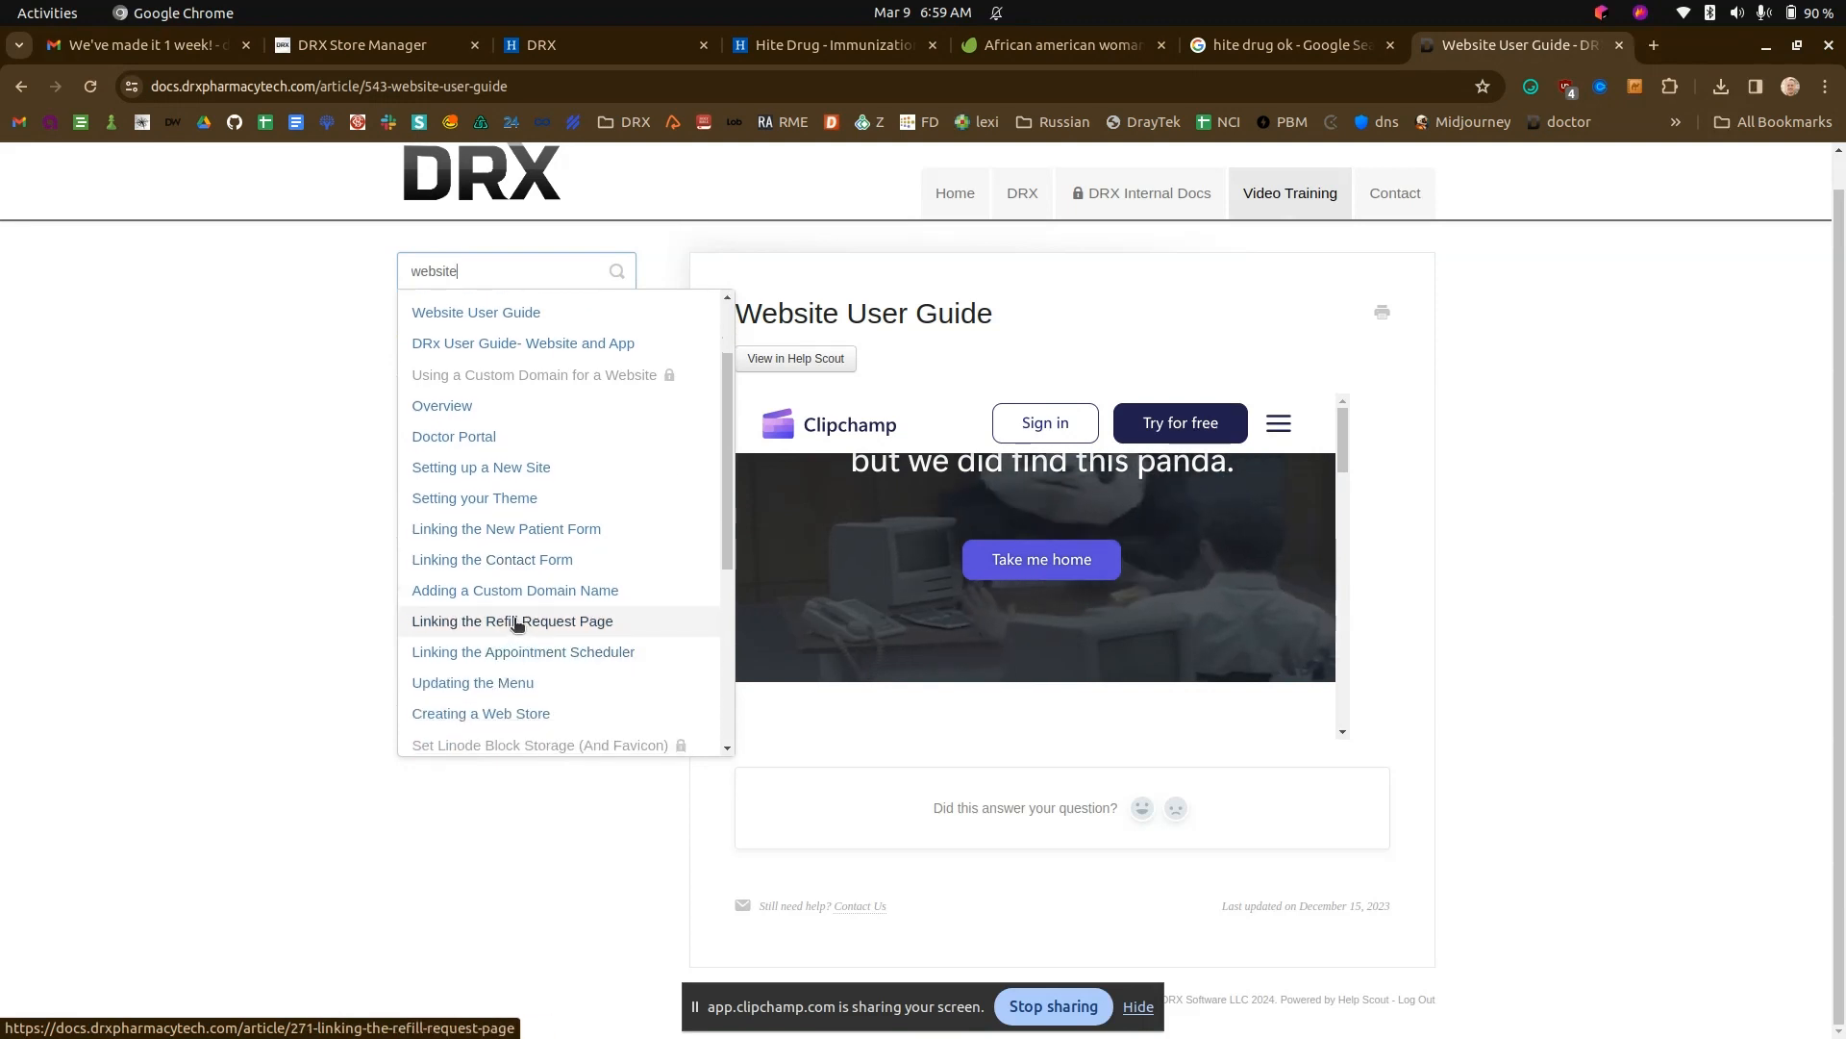
middle_click(518, 626)
middle_click(520, 569)
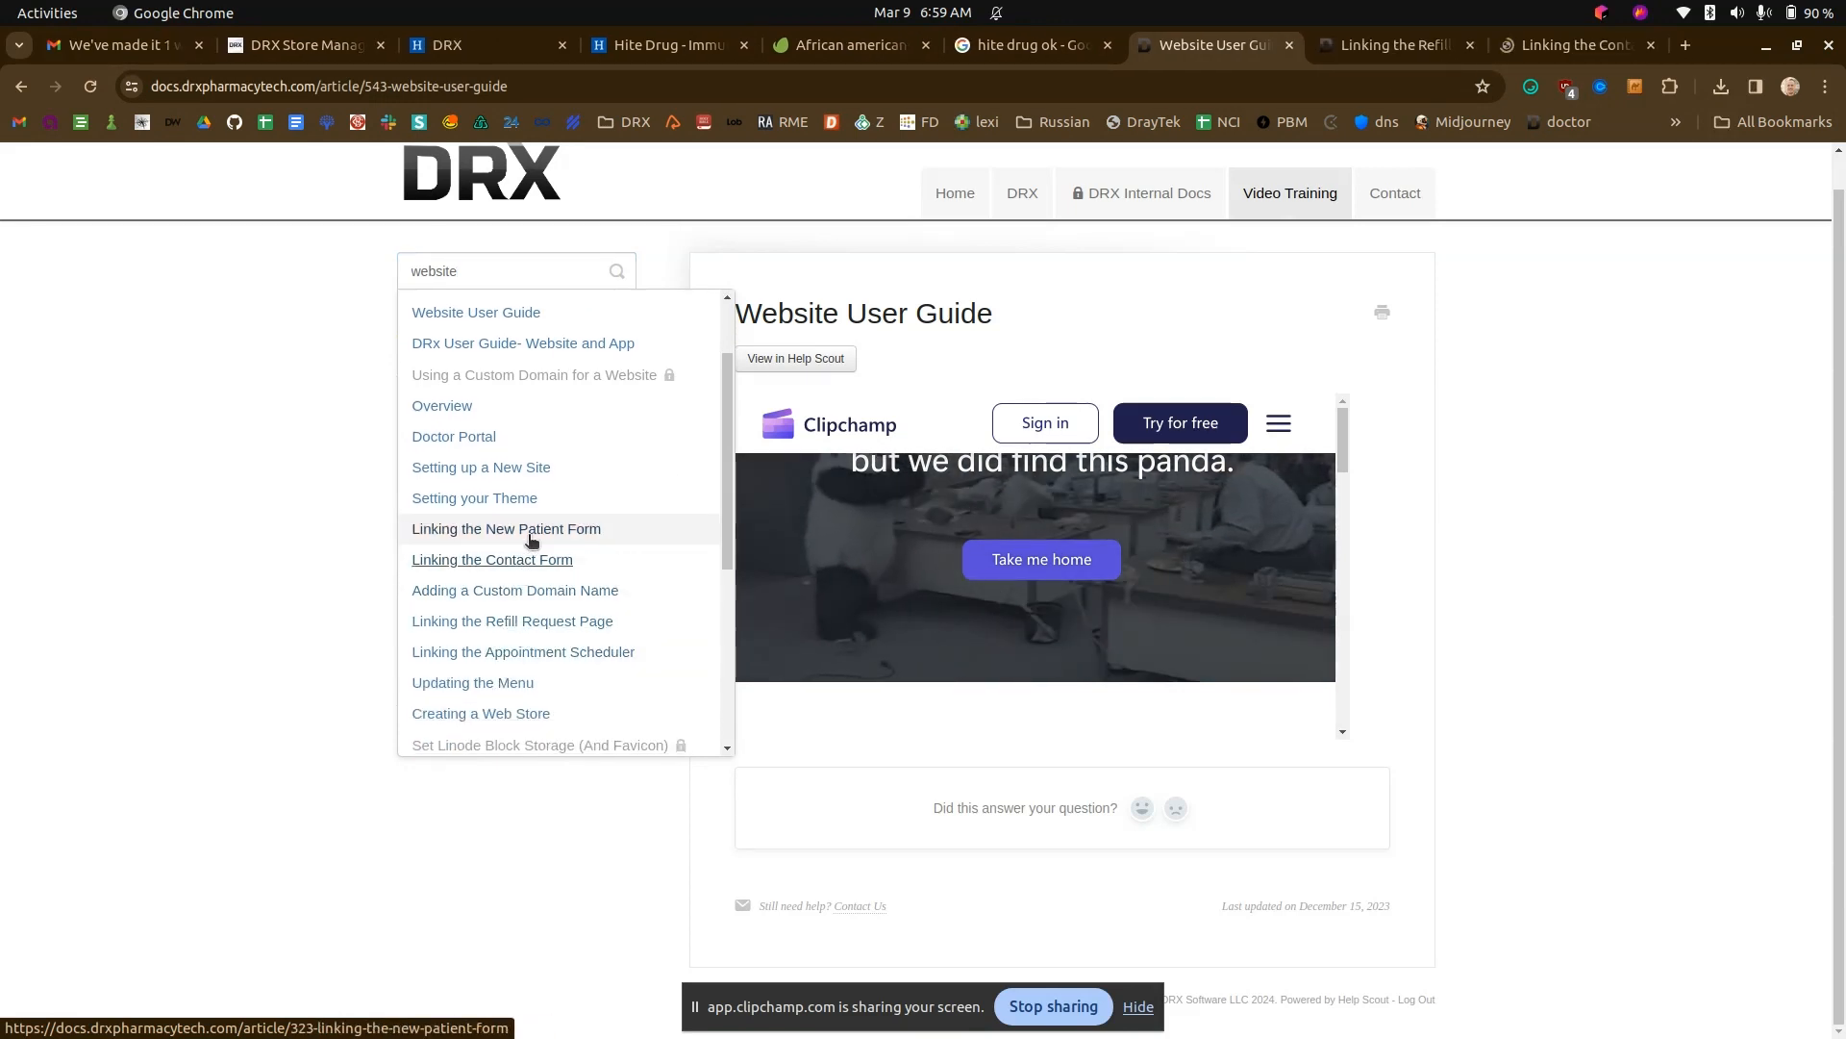
middle_click(507, 529)
- Copy the iframe code from the Linking the Refill Request Page article into the Refills post's Raw HTML block
click(1560, 47)
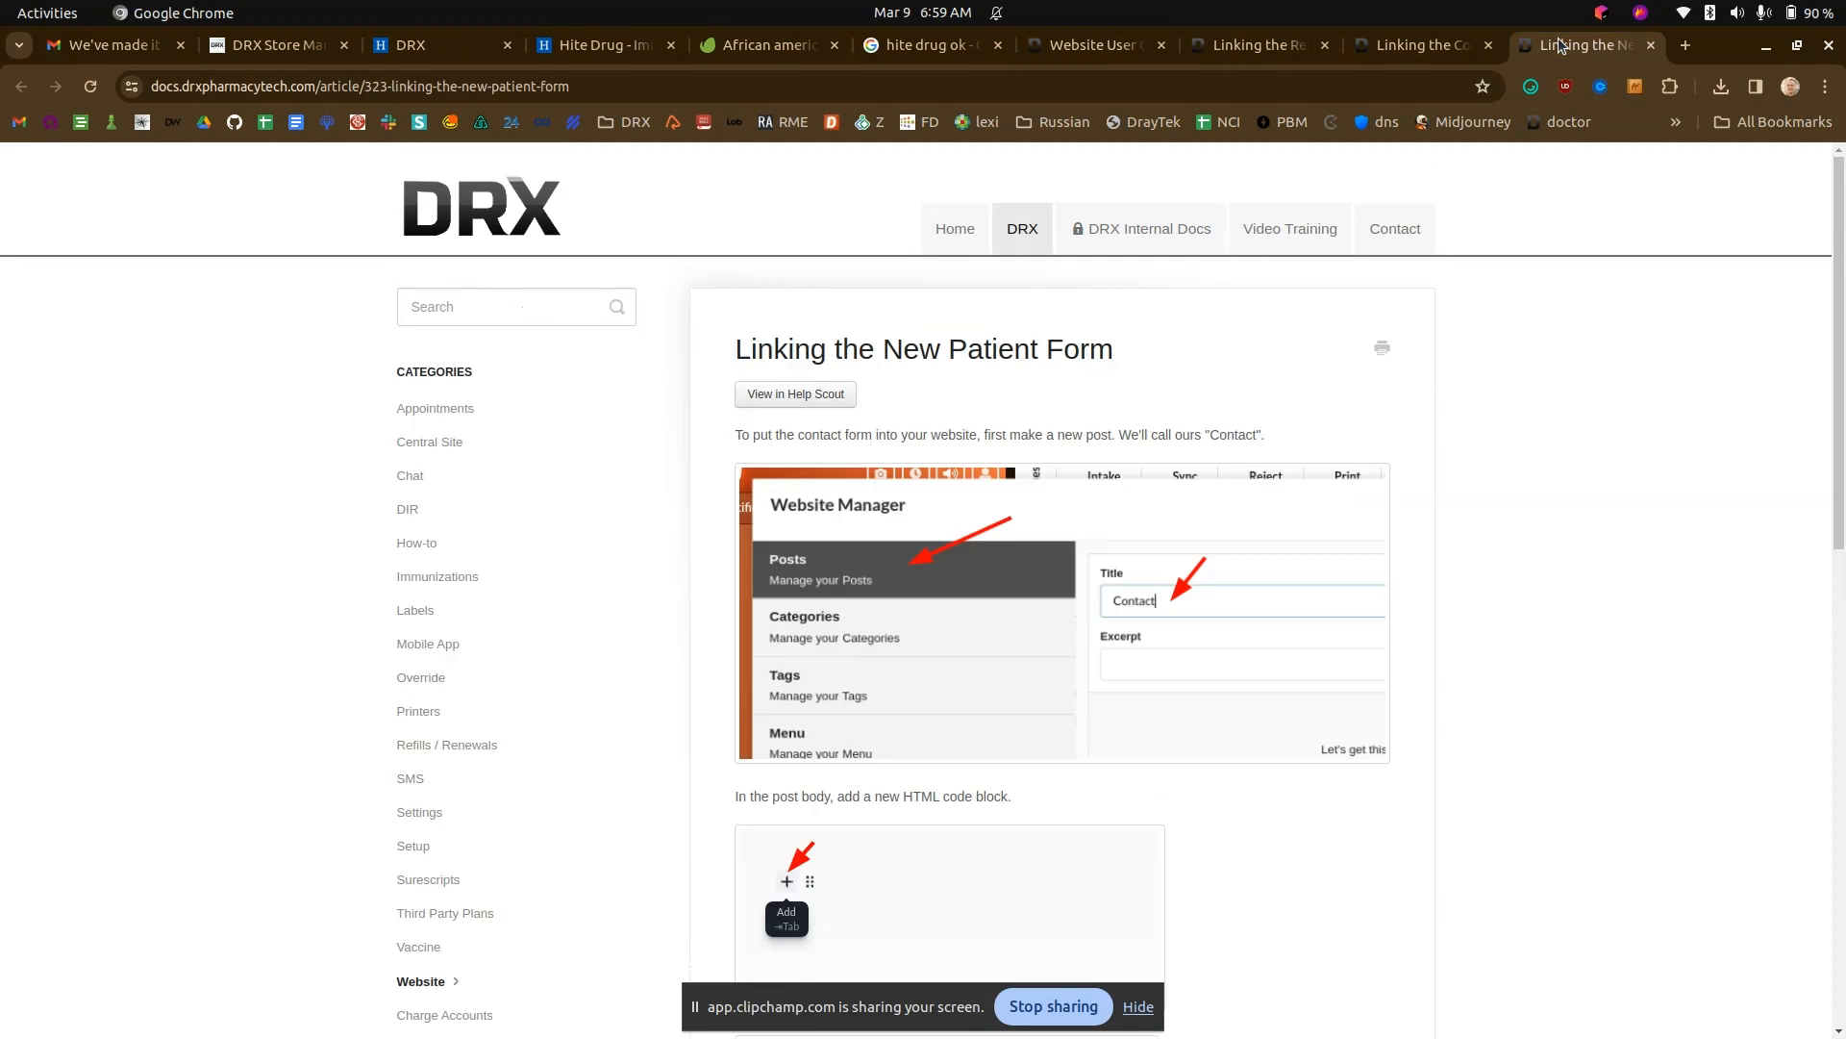
click(1265, 44)
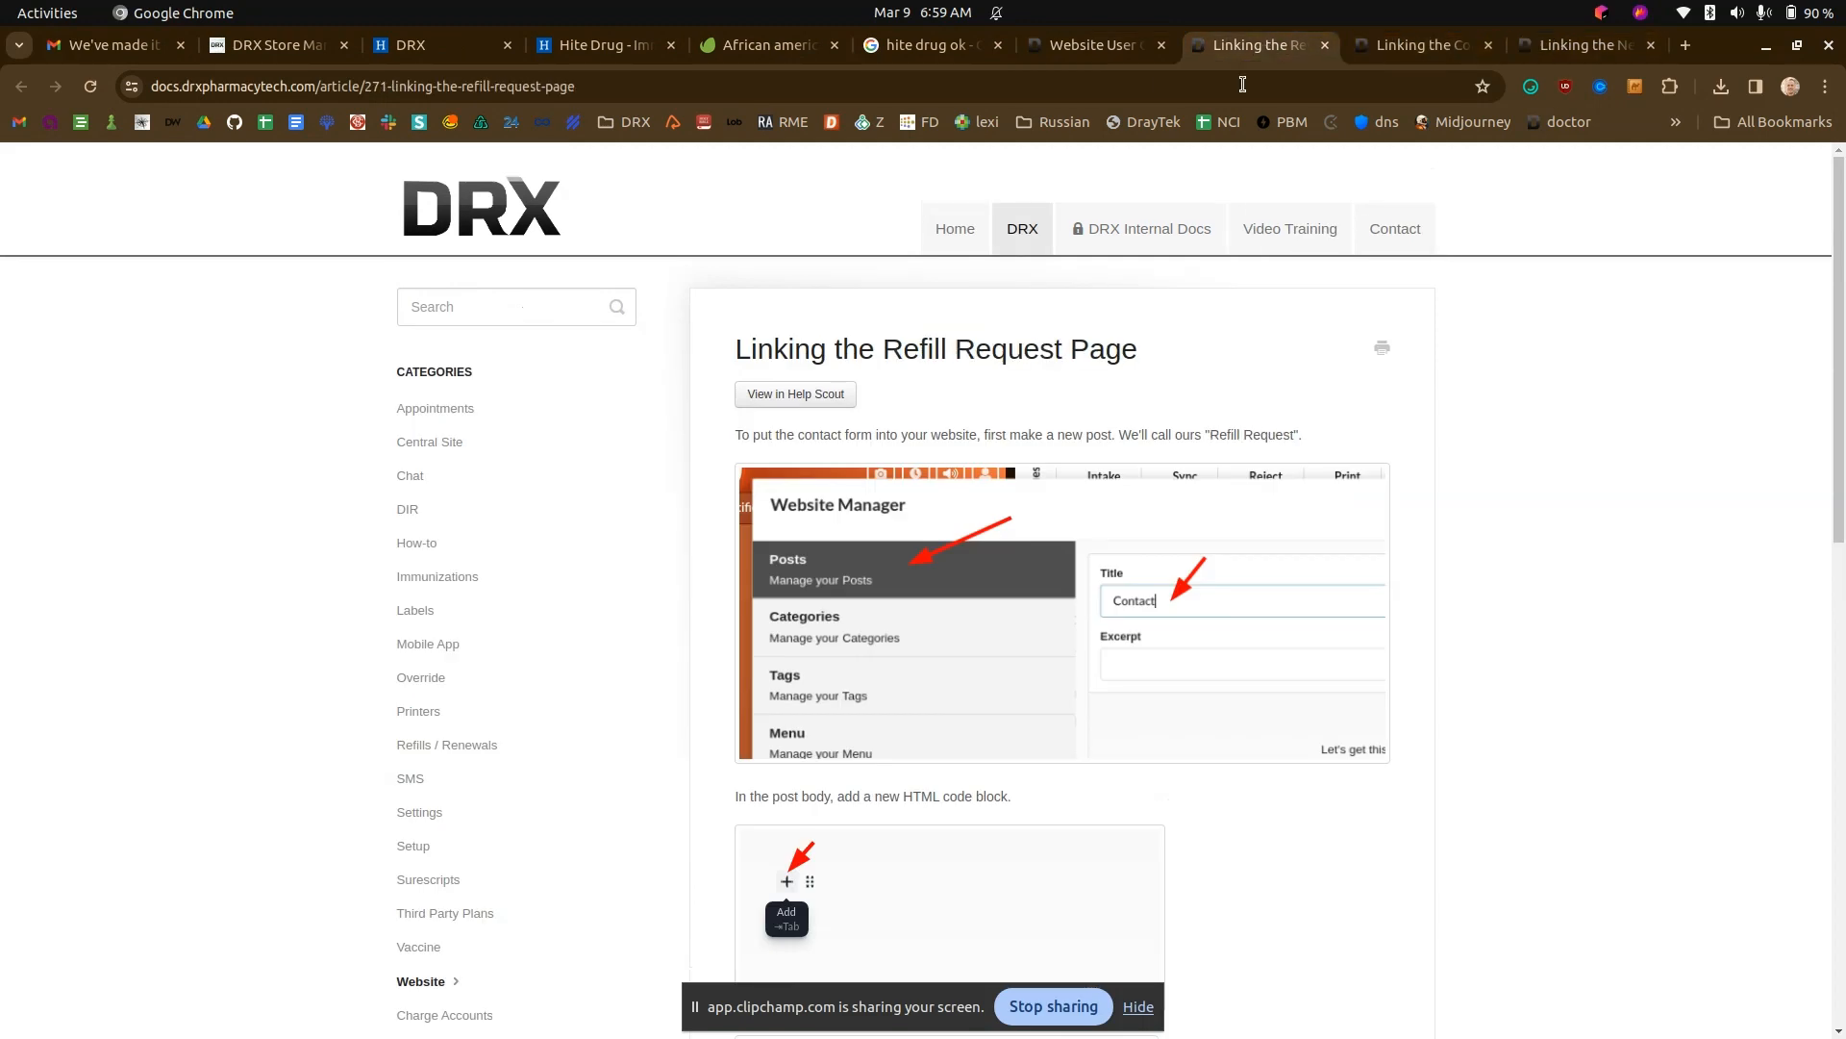
scroll(1660, 808, down, 7)
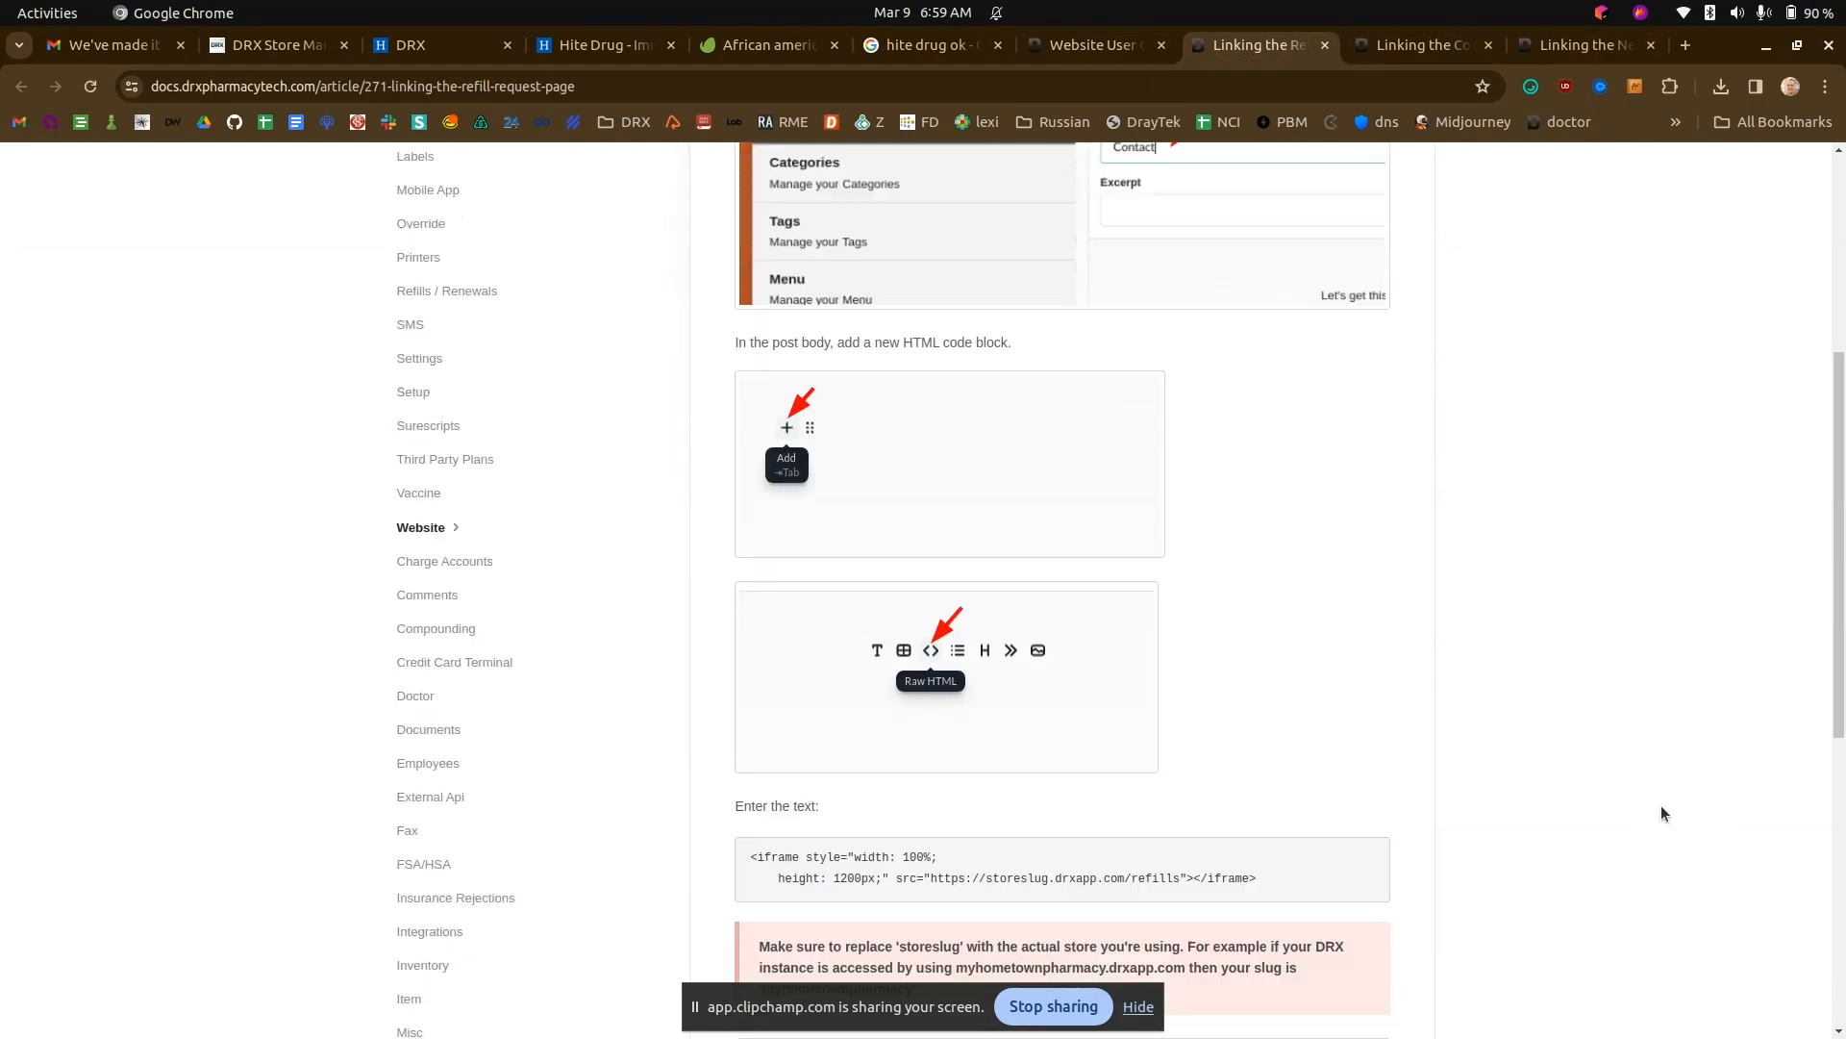
drag(1262, 662, 752, 647)
key(ctrl+c)
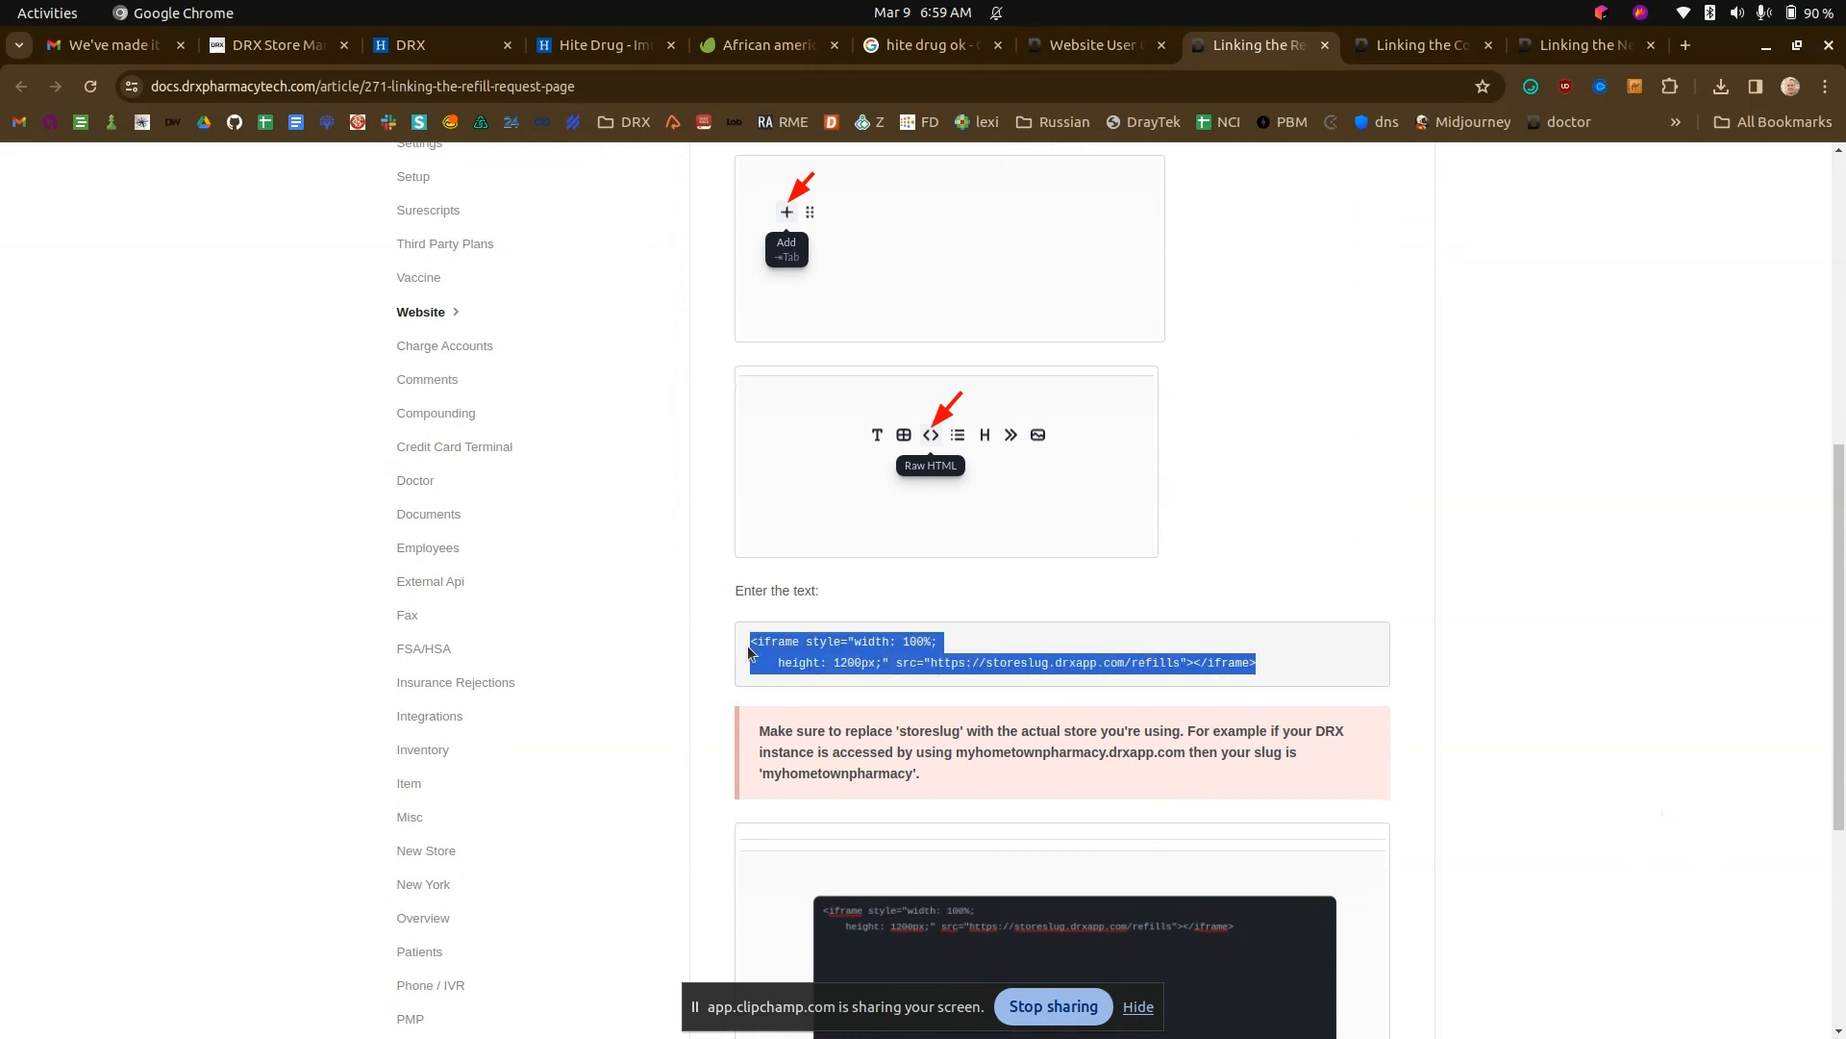
click(1096, 44)
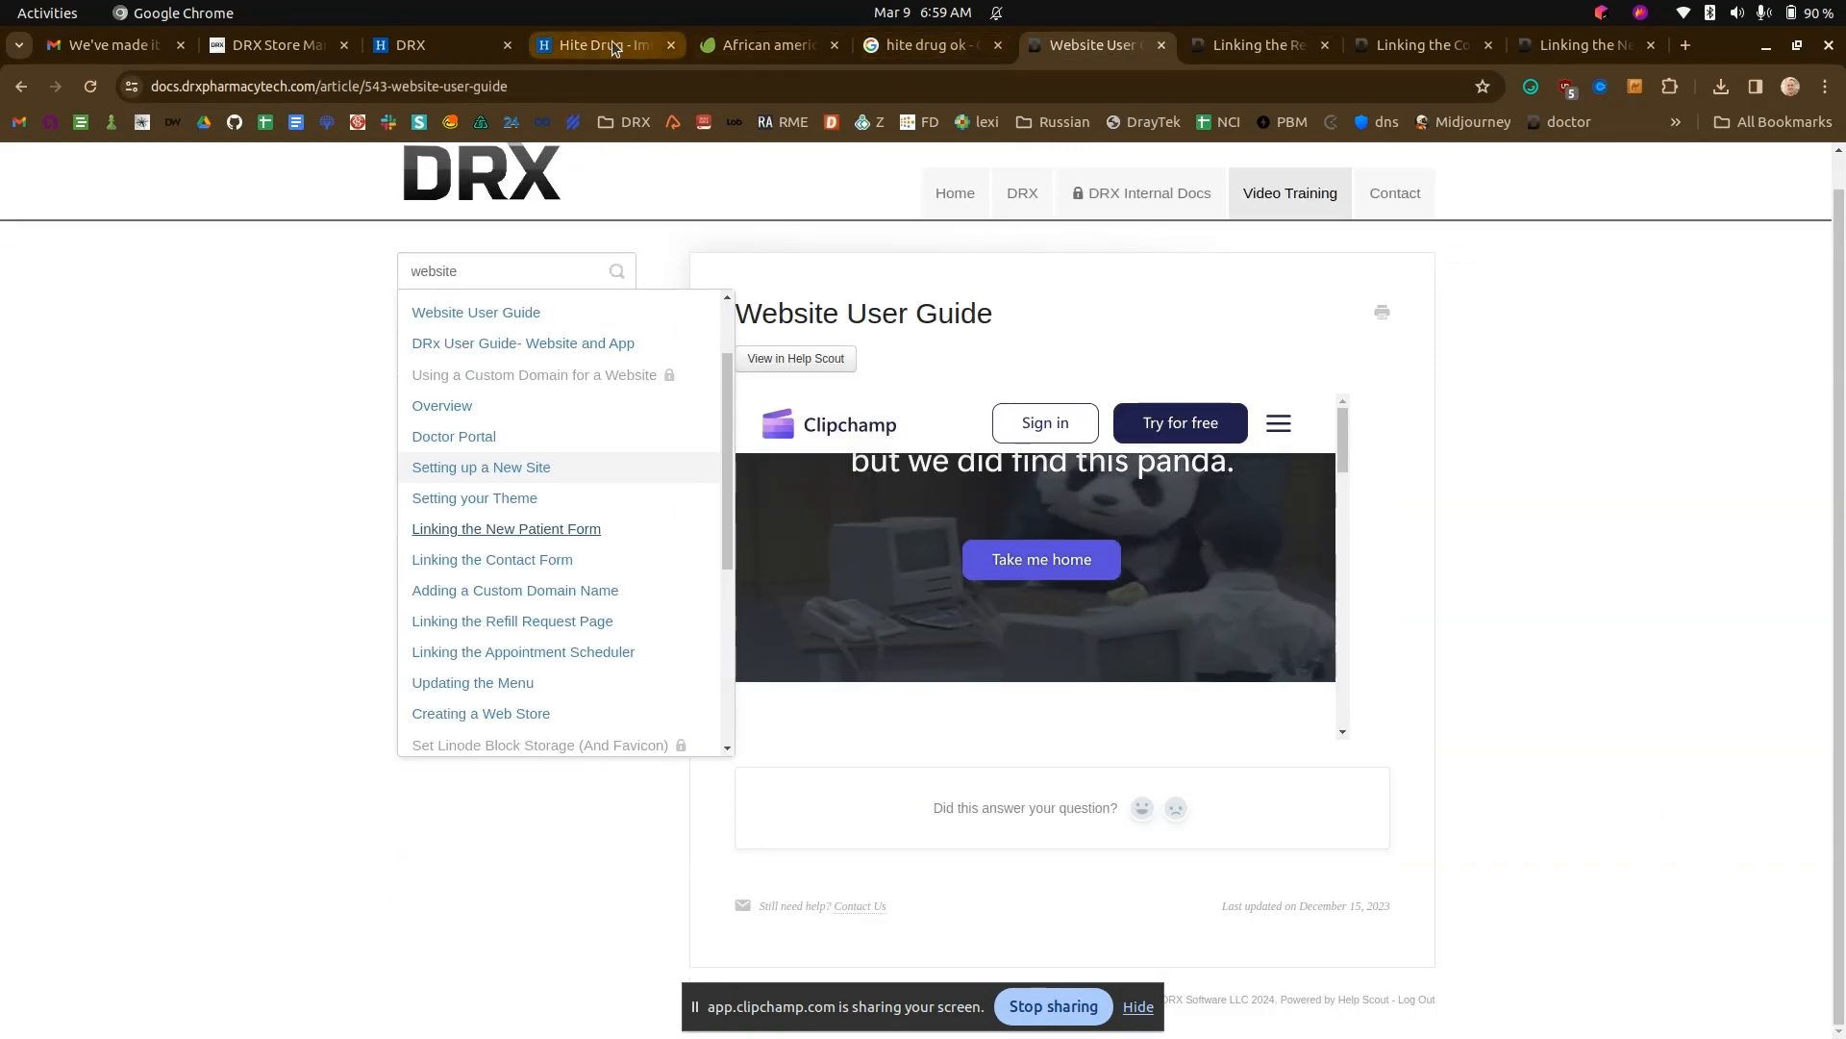
click(611, 44)
click(473, 44)
click(729, 441)
key(ctrl+v)
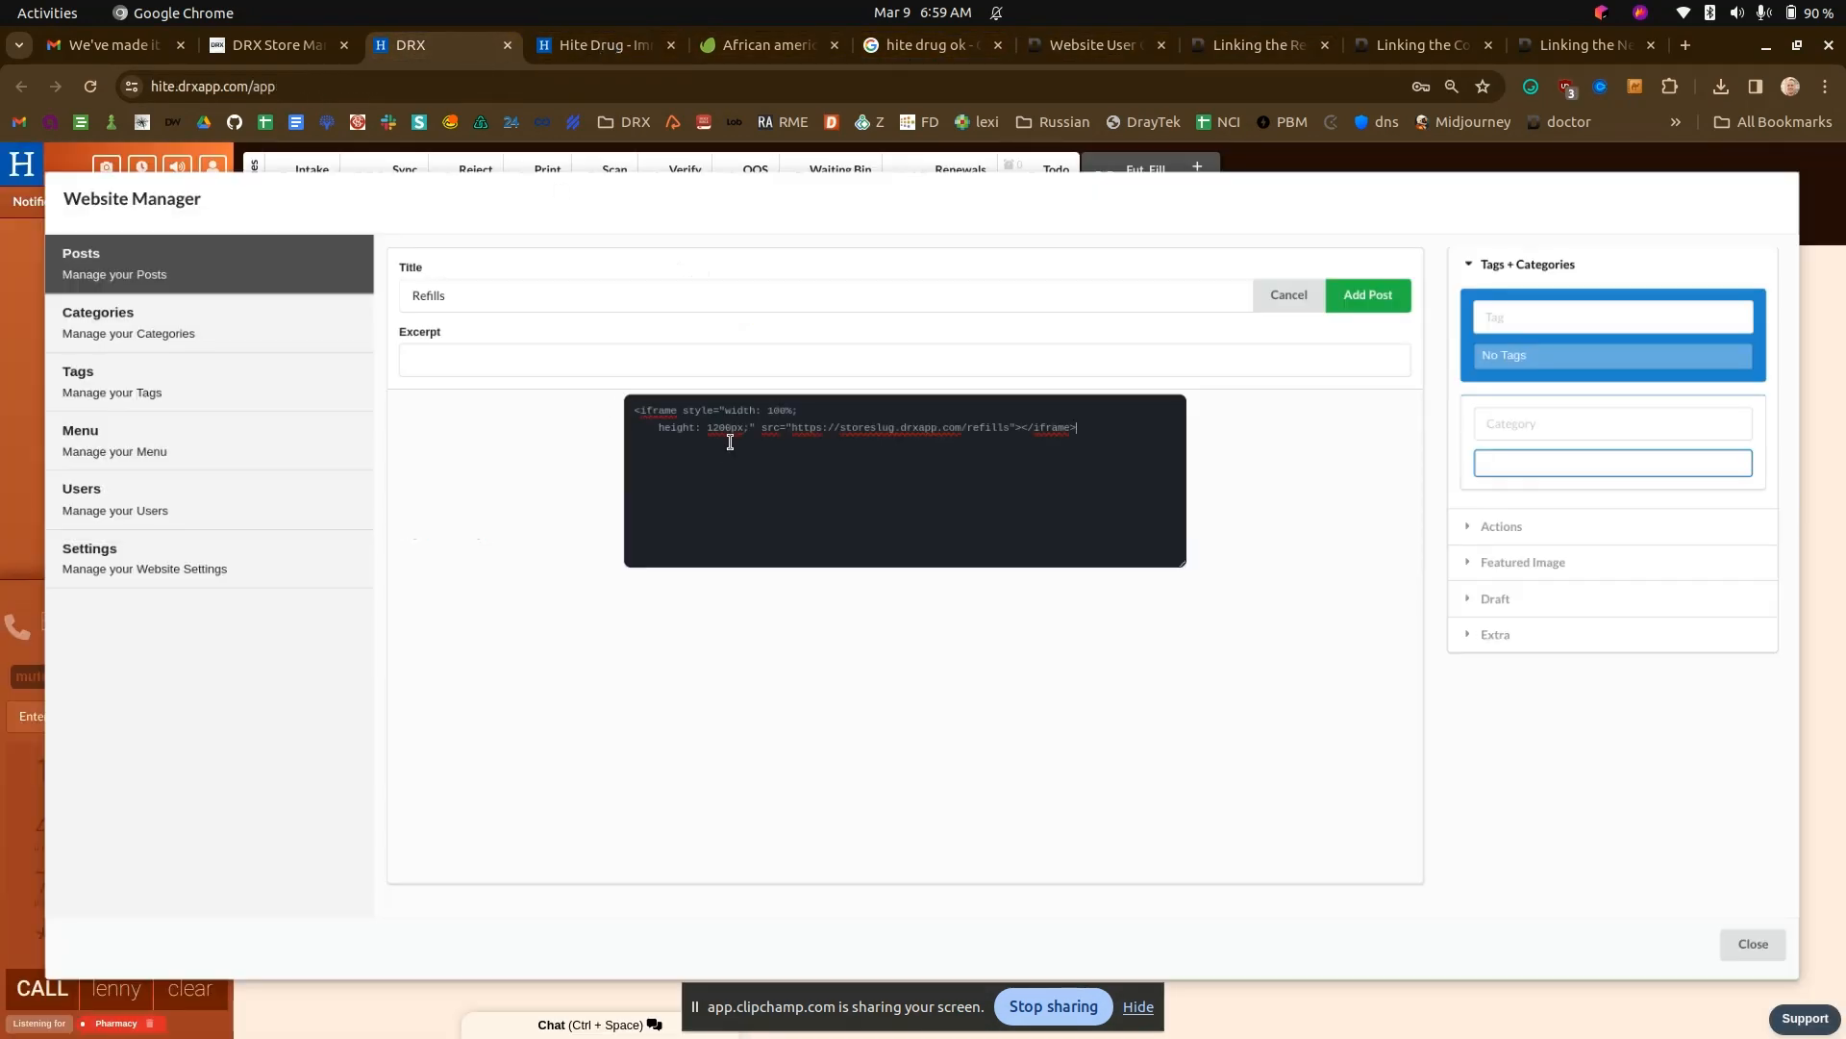
- Replace "storeslug" in the iframe address with "hite" and add the Refills post
double_click(877, 425)
text(hite)
click(1359, 300)
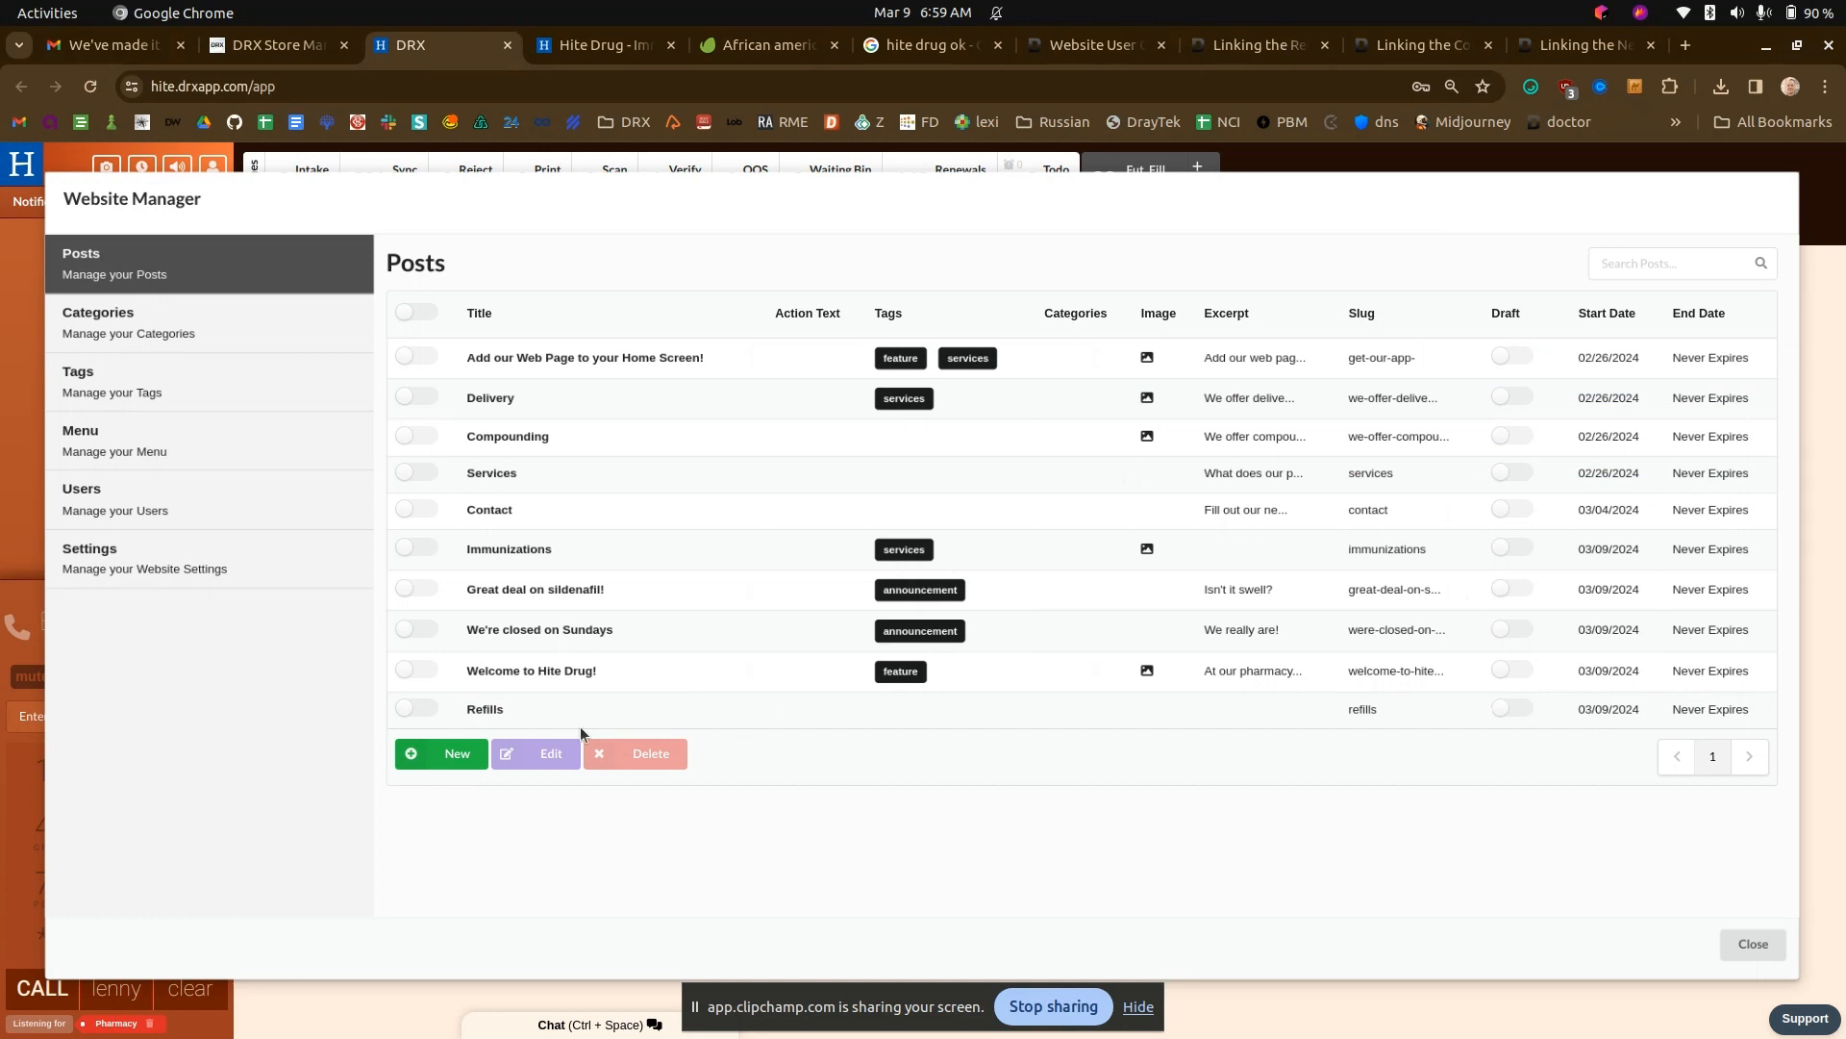
- Add the Refills post to the website menu as a new item
click(161, 445)
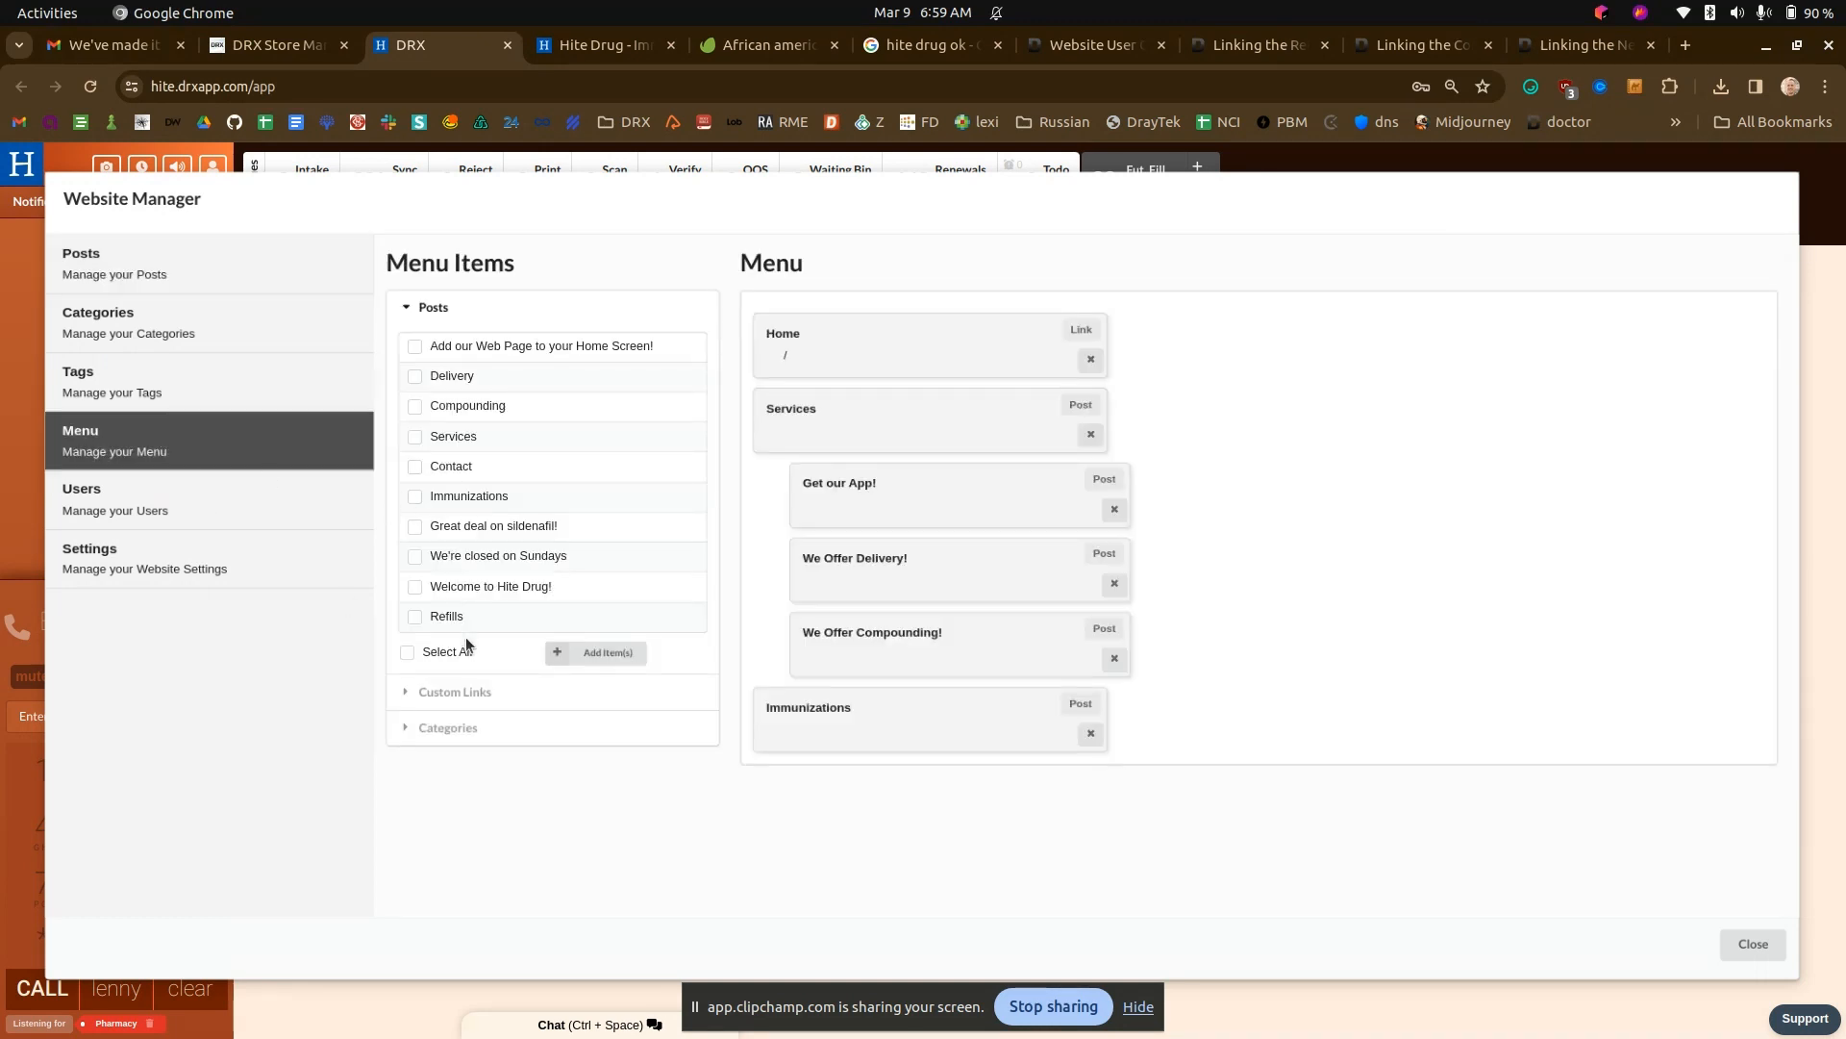
click(597, 653)
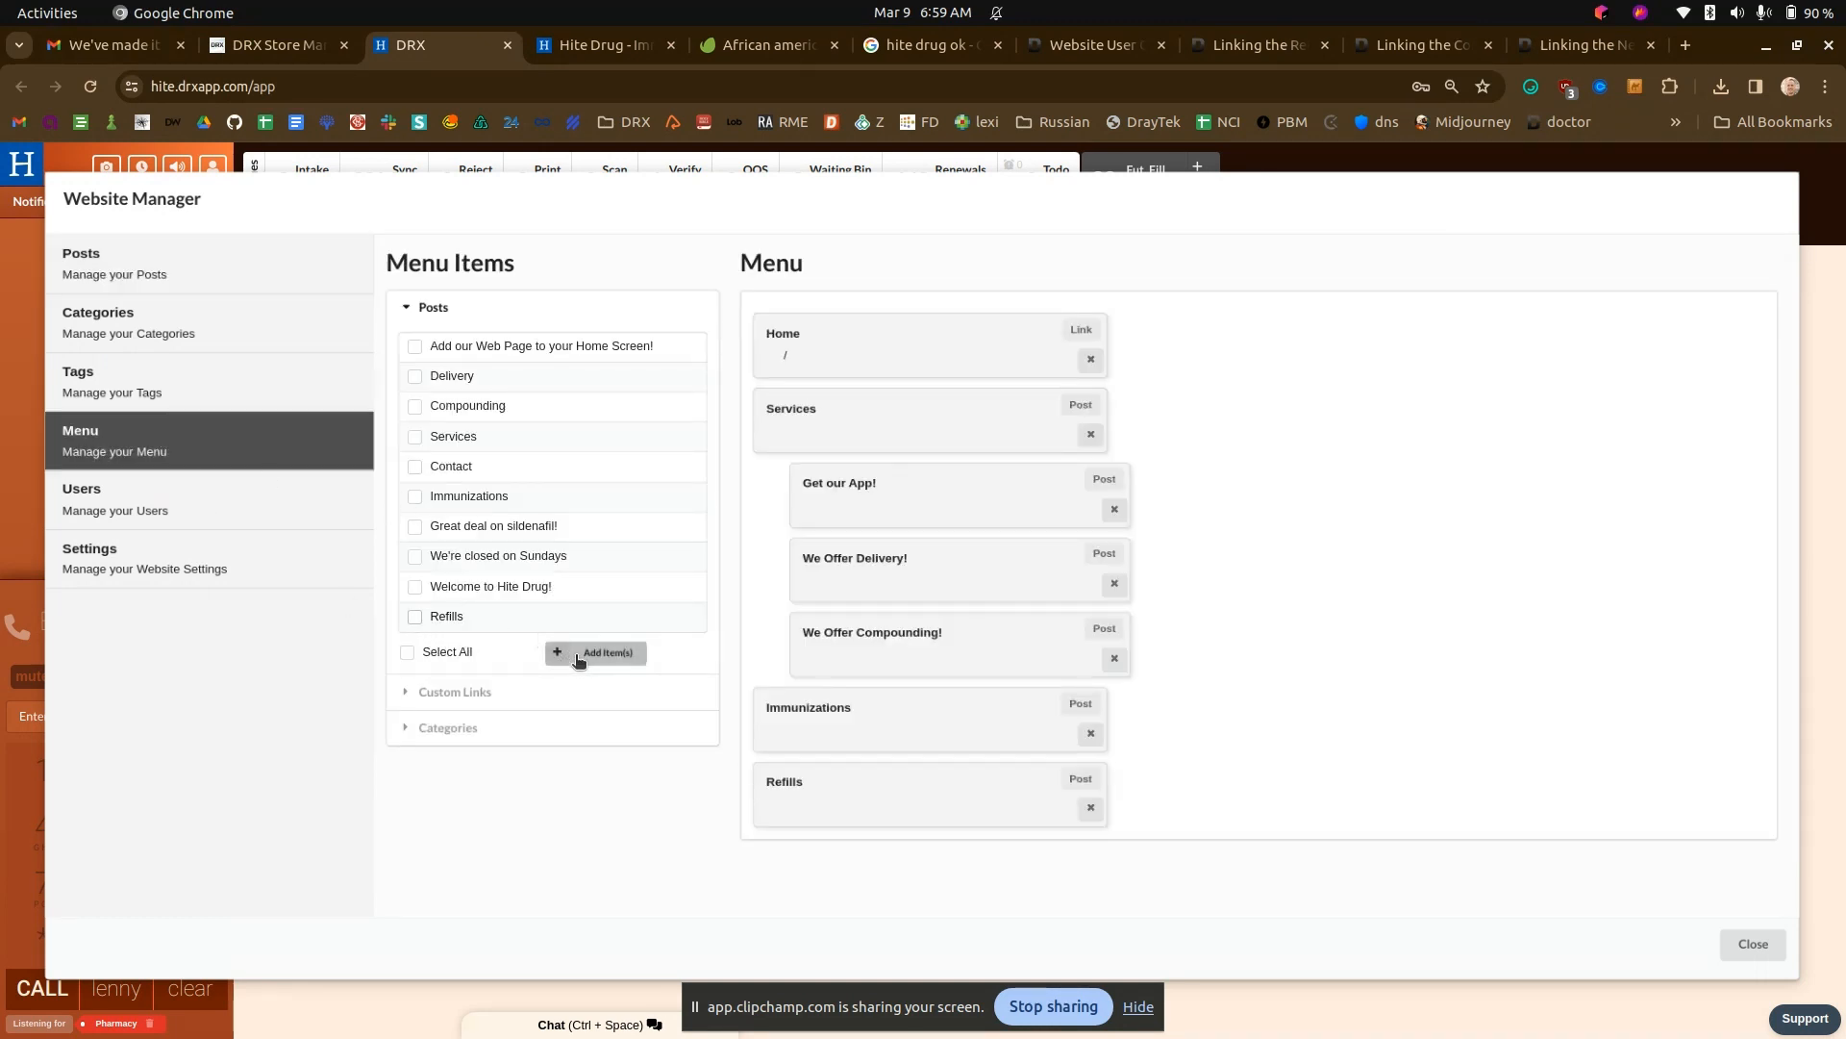
- Reload the live Hite Drug site, open its Refills page and look over the embedded Web Refills form
click(580, 44)
key(ctrl+r)
click(1056, 442)
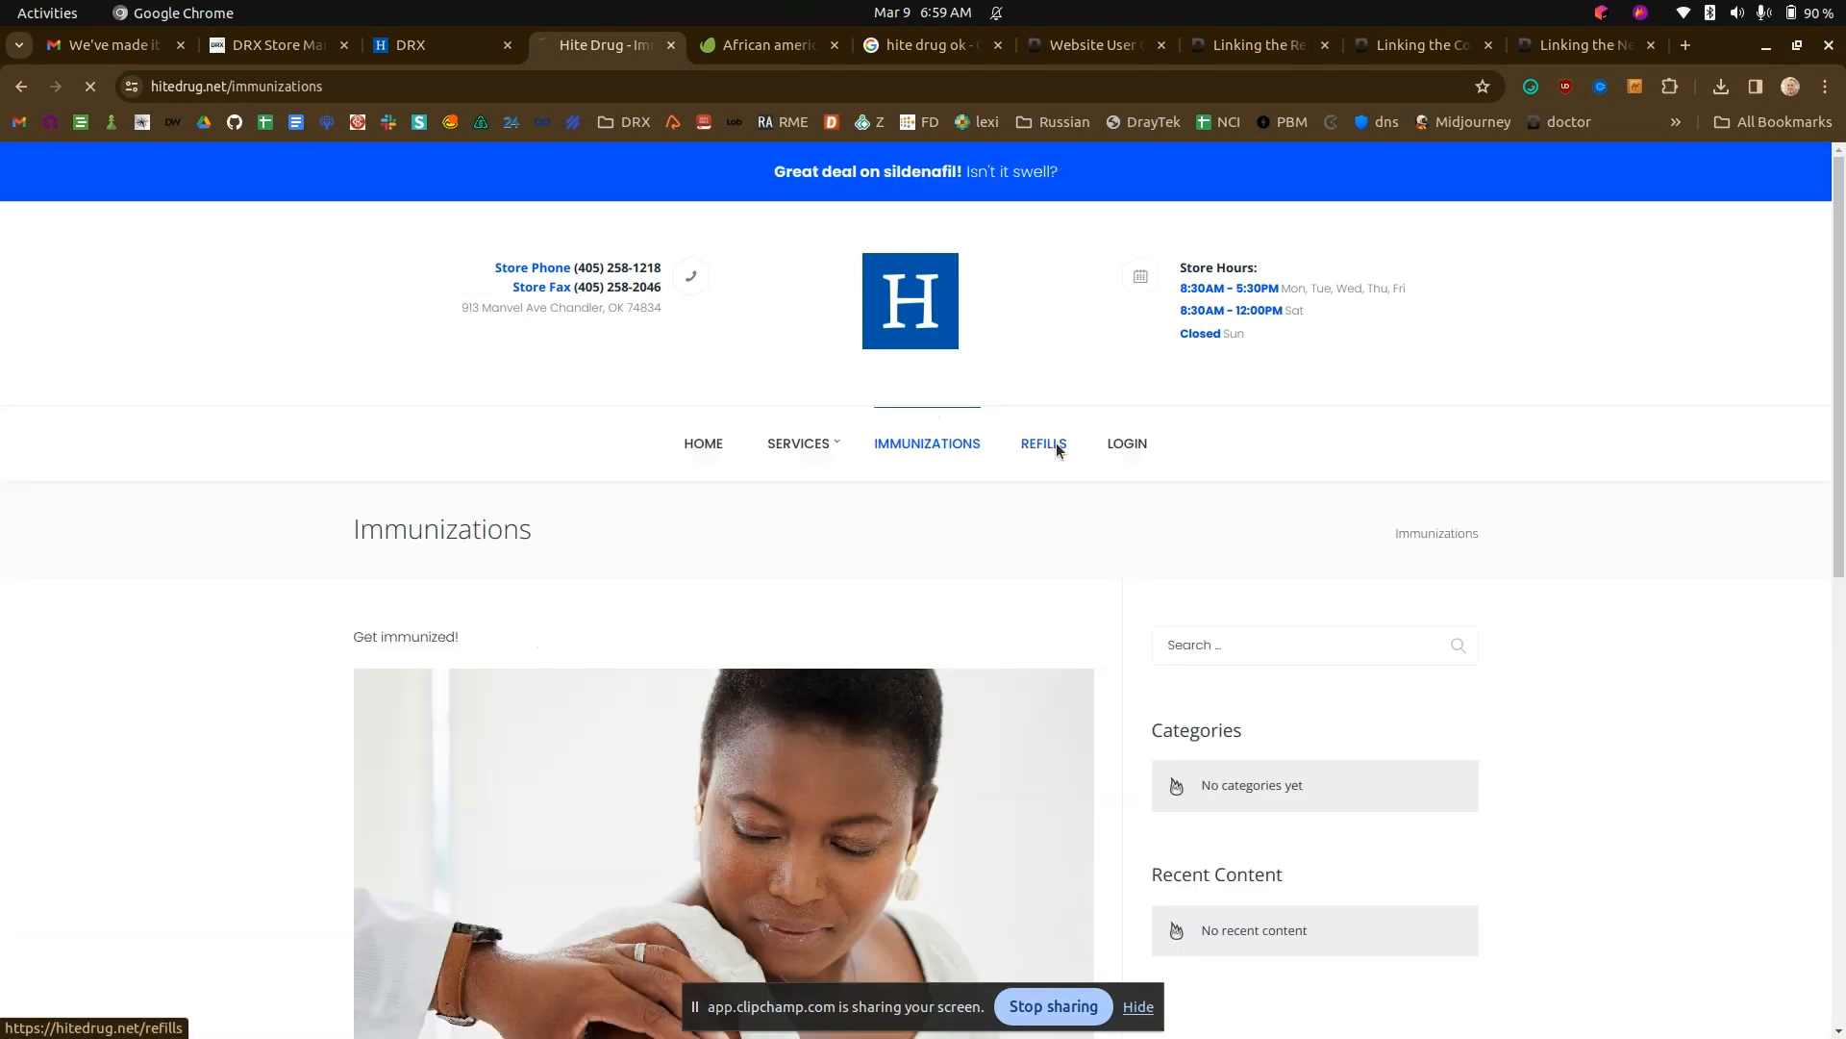
scroll(365, 420, down, 3)
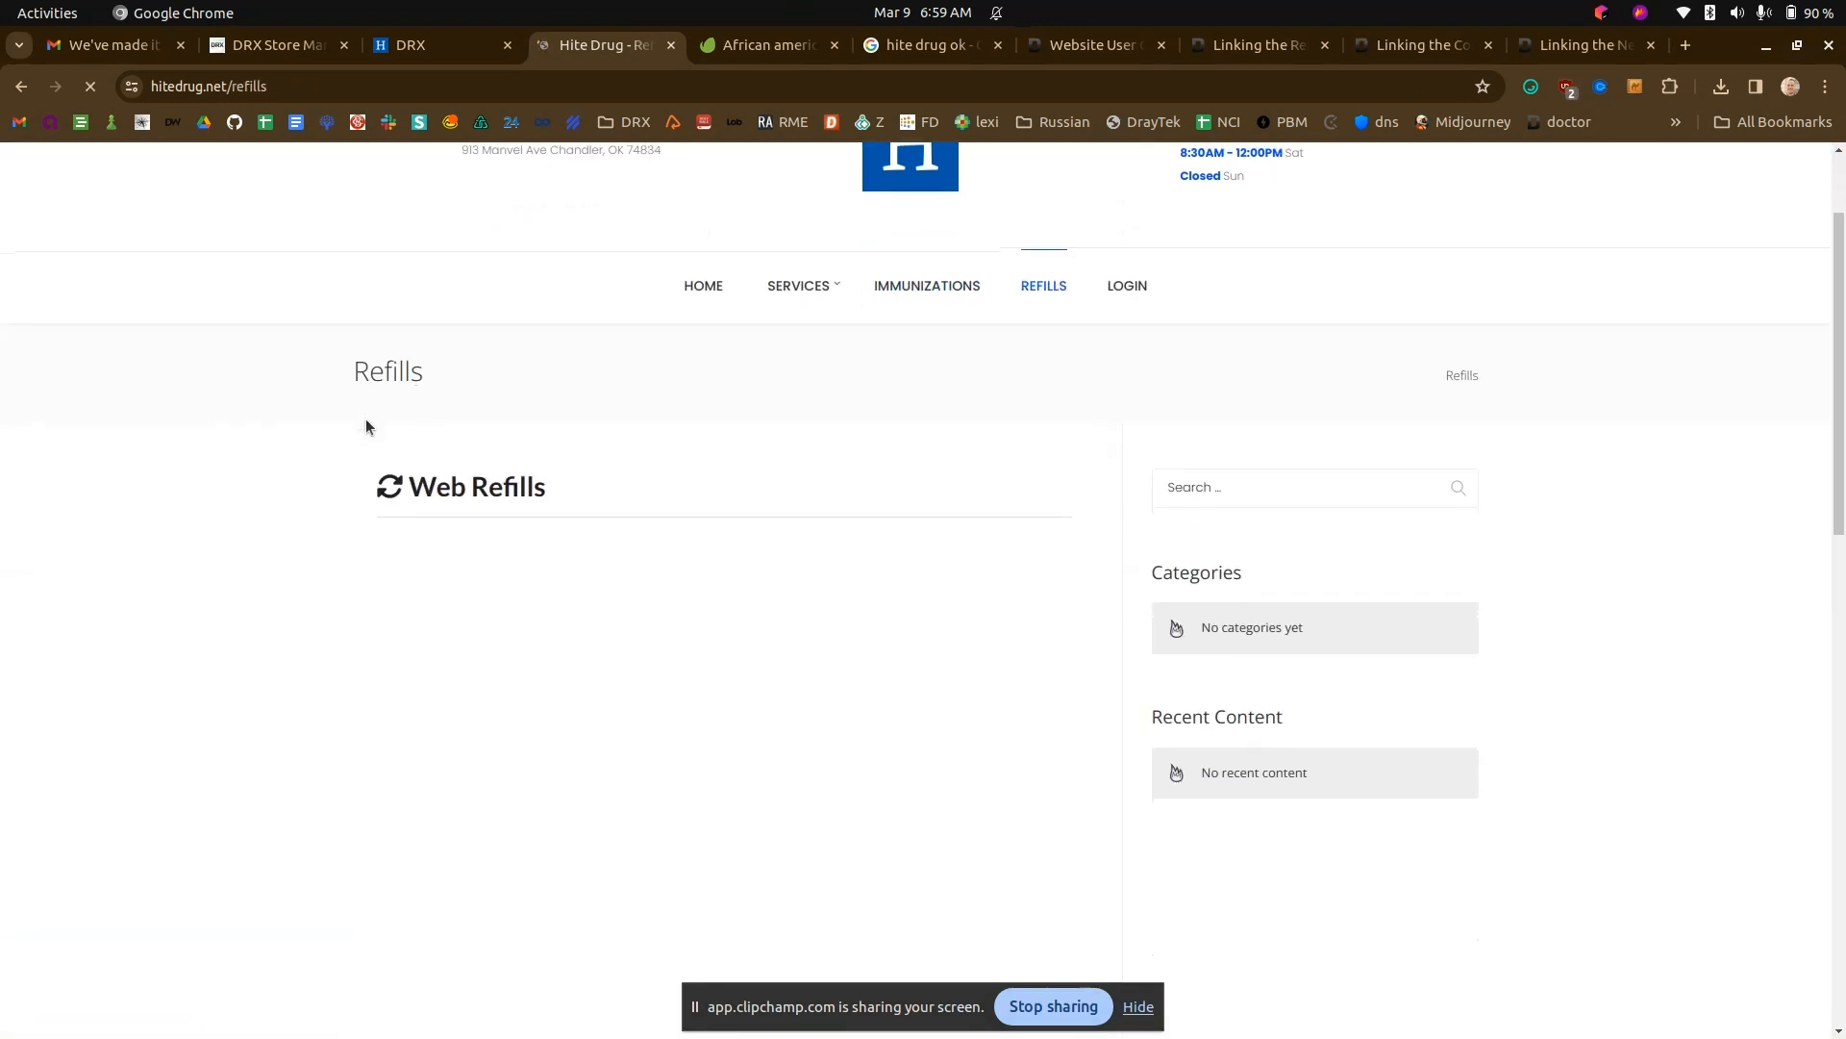
scroll(345, 419, down, 7)
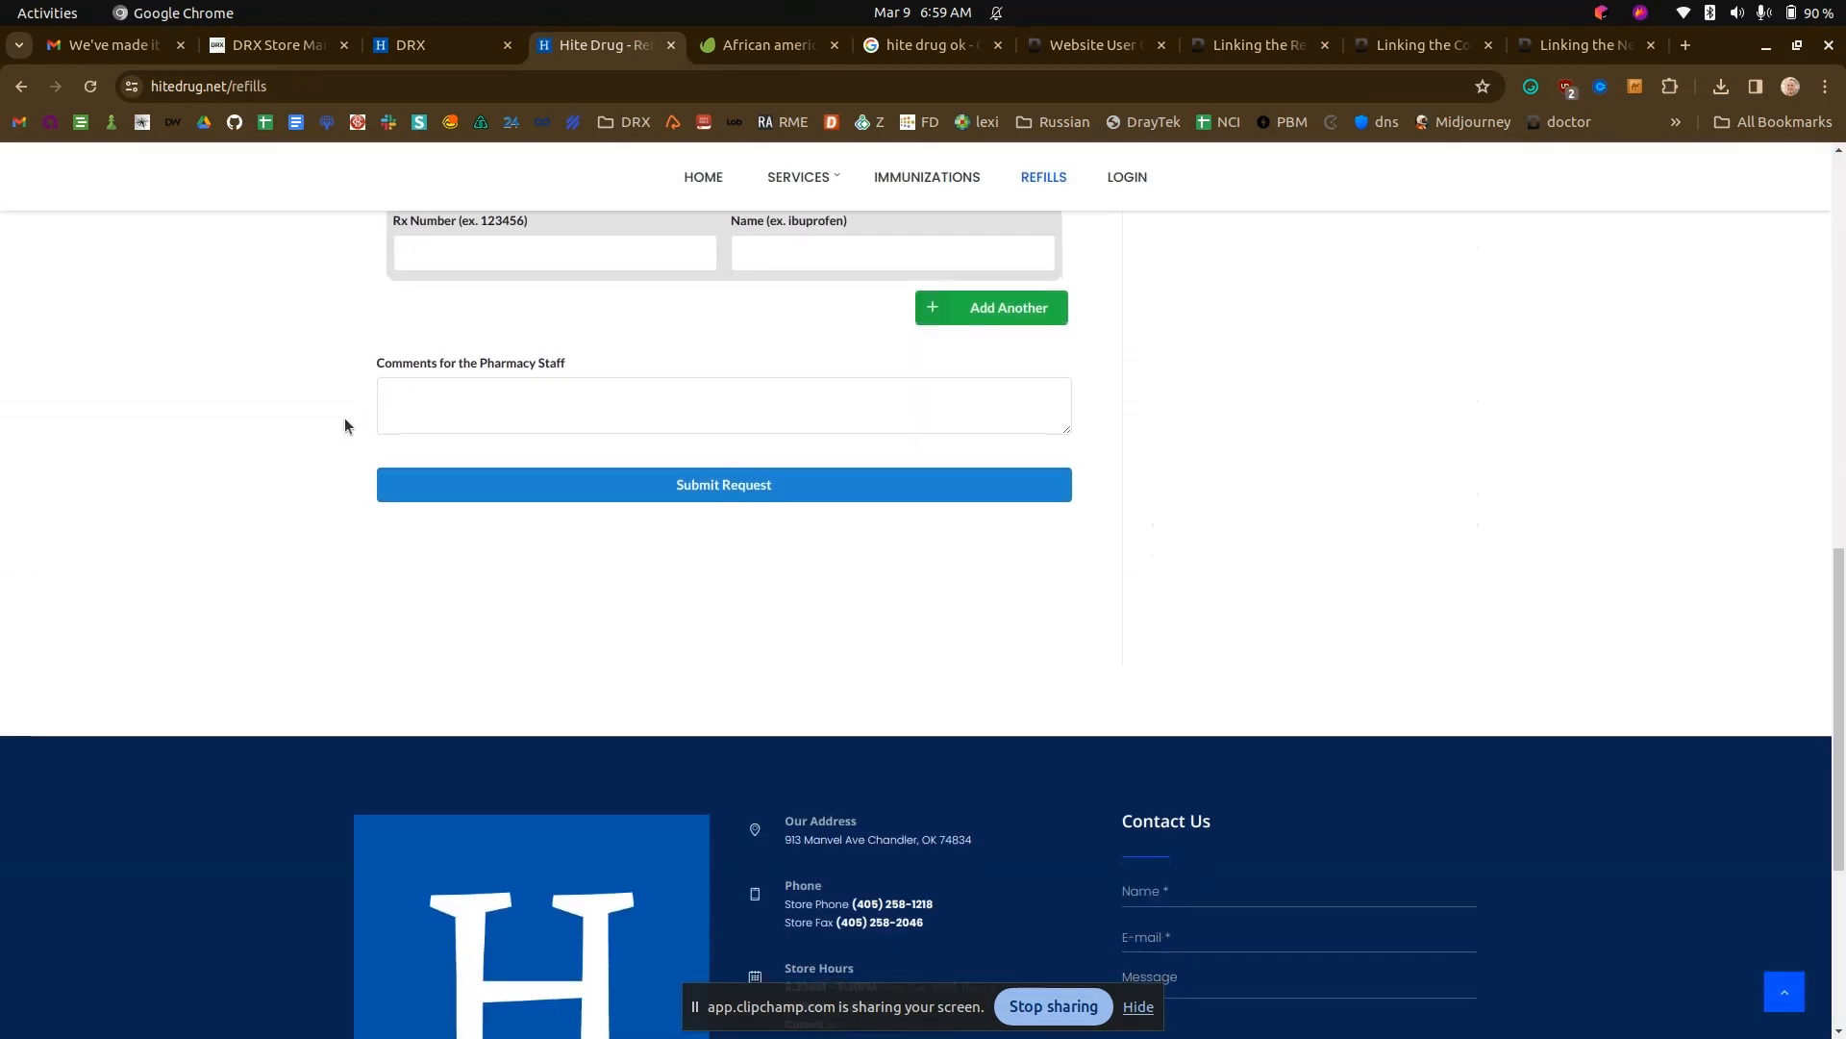
scroll(345, 420, up, 7)
scroll(344, 417, up, 3)
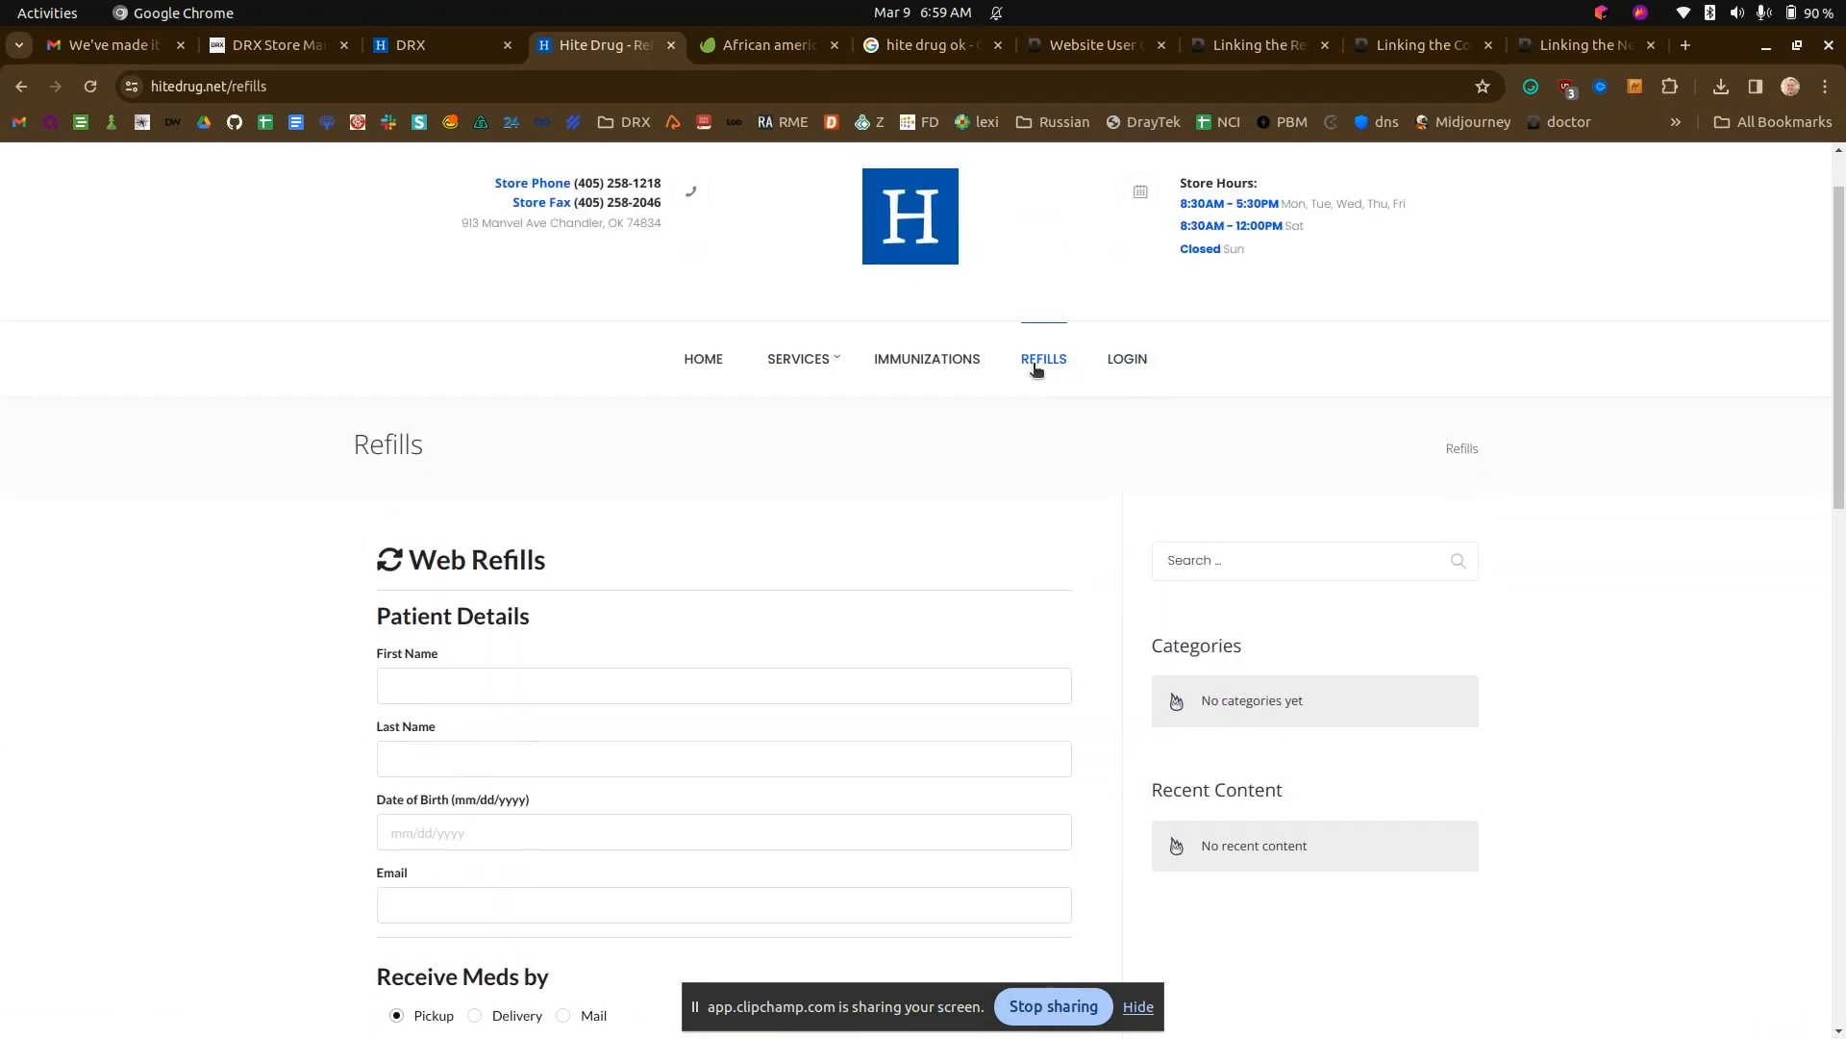
scroll(674, 365, down, 3)
scroll(961, 865, down, 2)
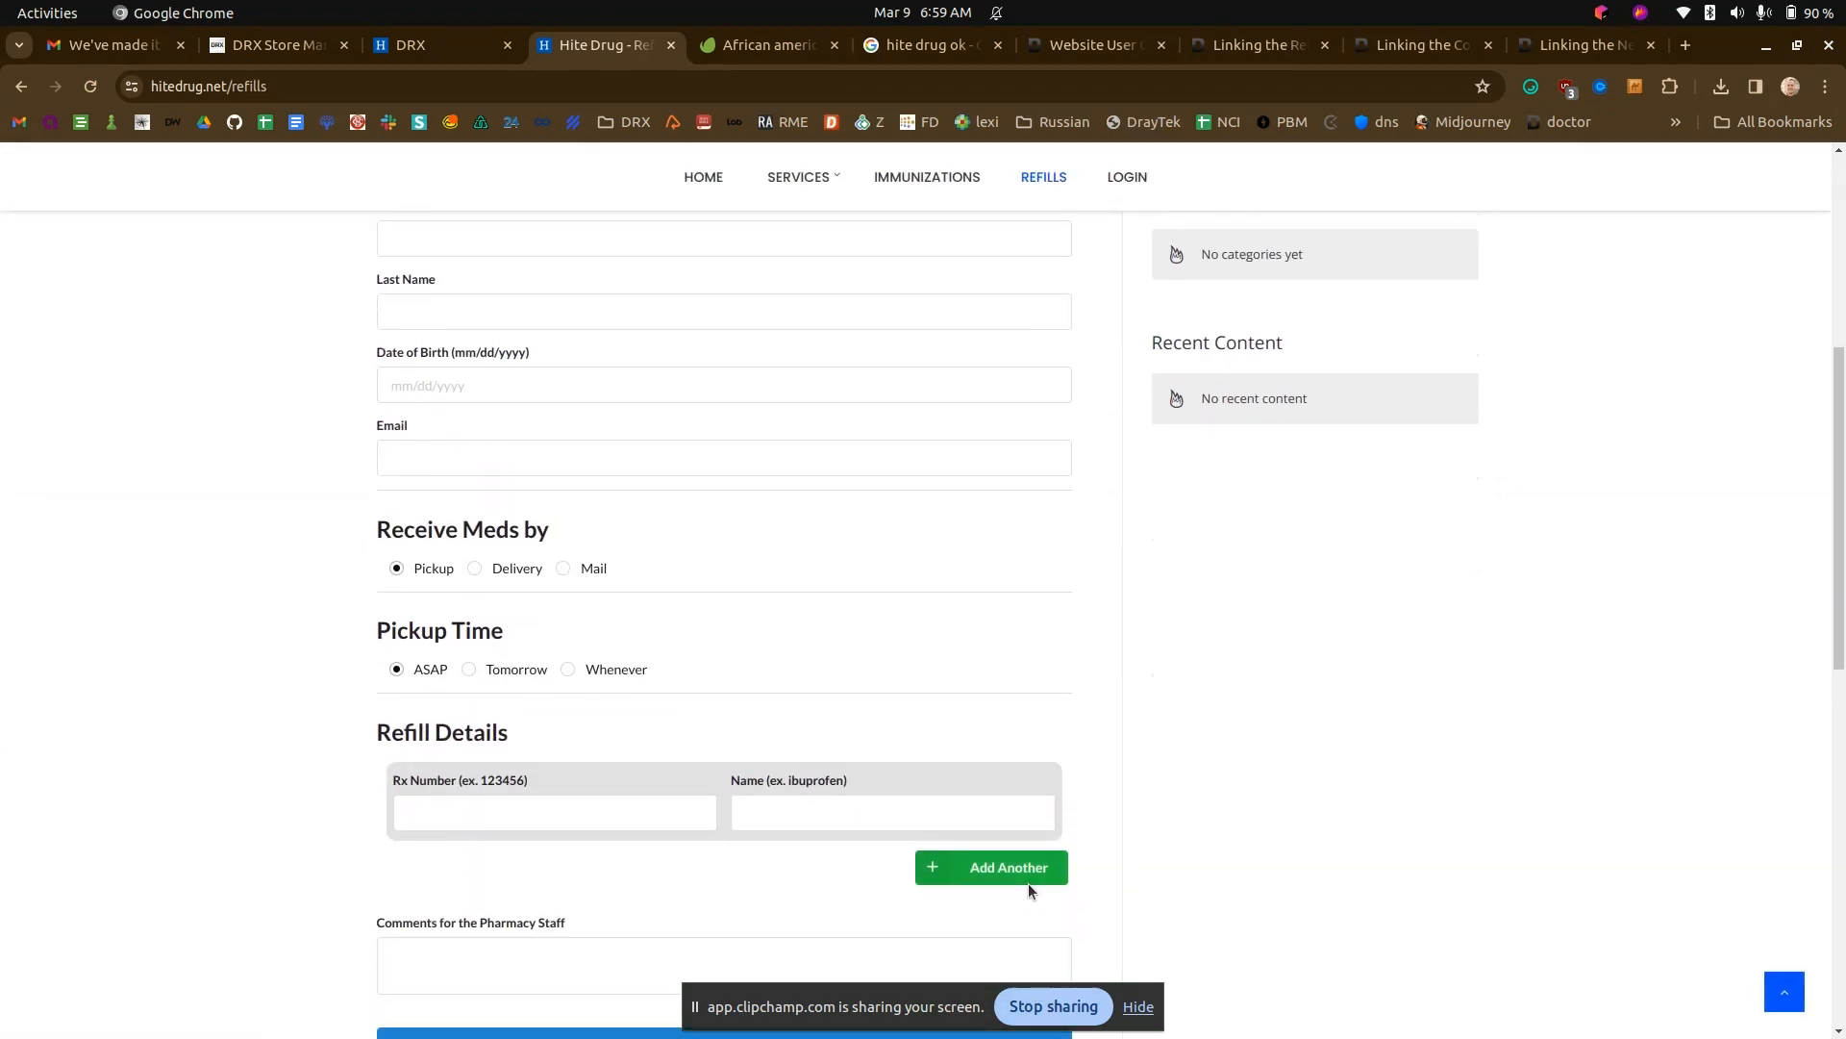
scroll(1095, 752, up, 6)
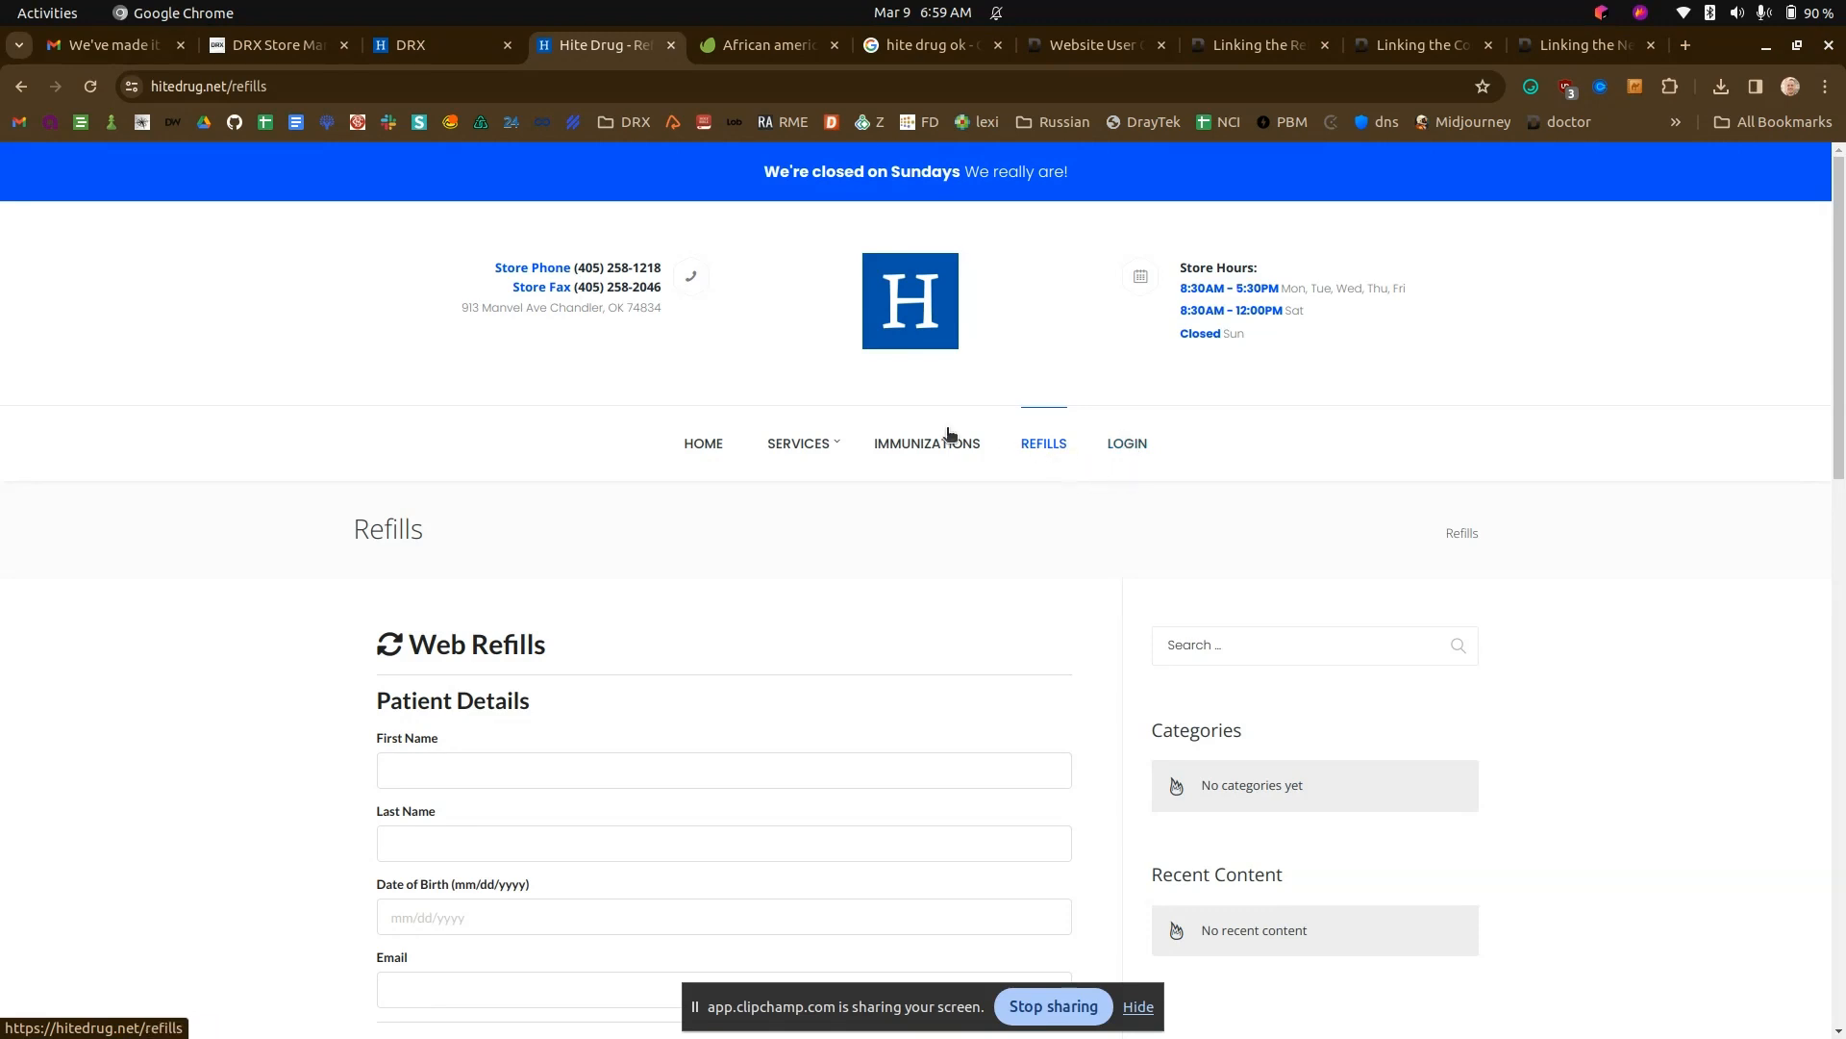
- Copy the {{new_patient}} text from the Linking the New Patient Form article in the DRX Docs
click(407, 50)
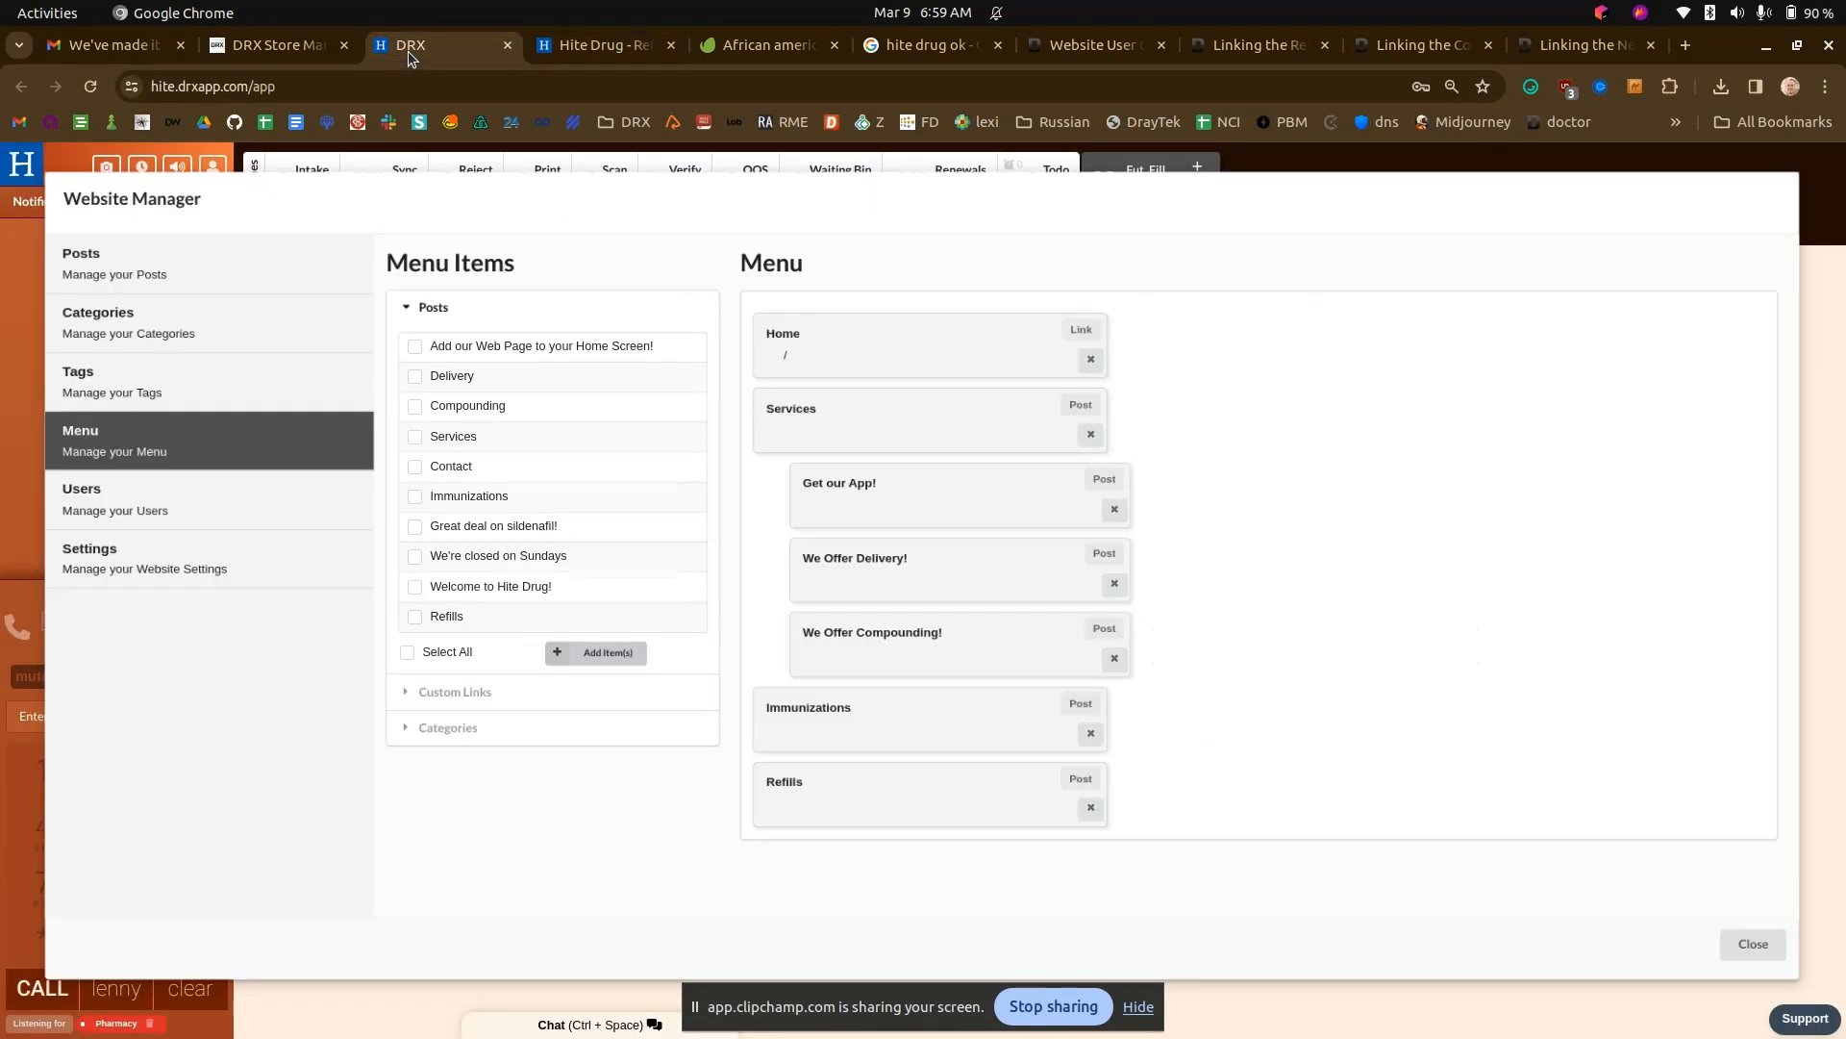
click(1399, 50)
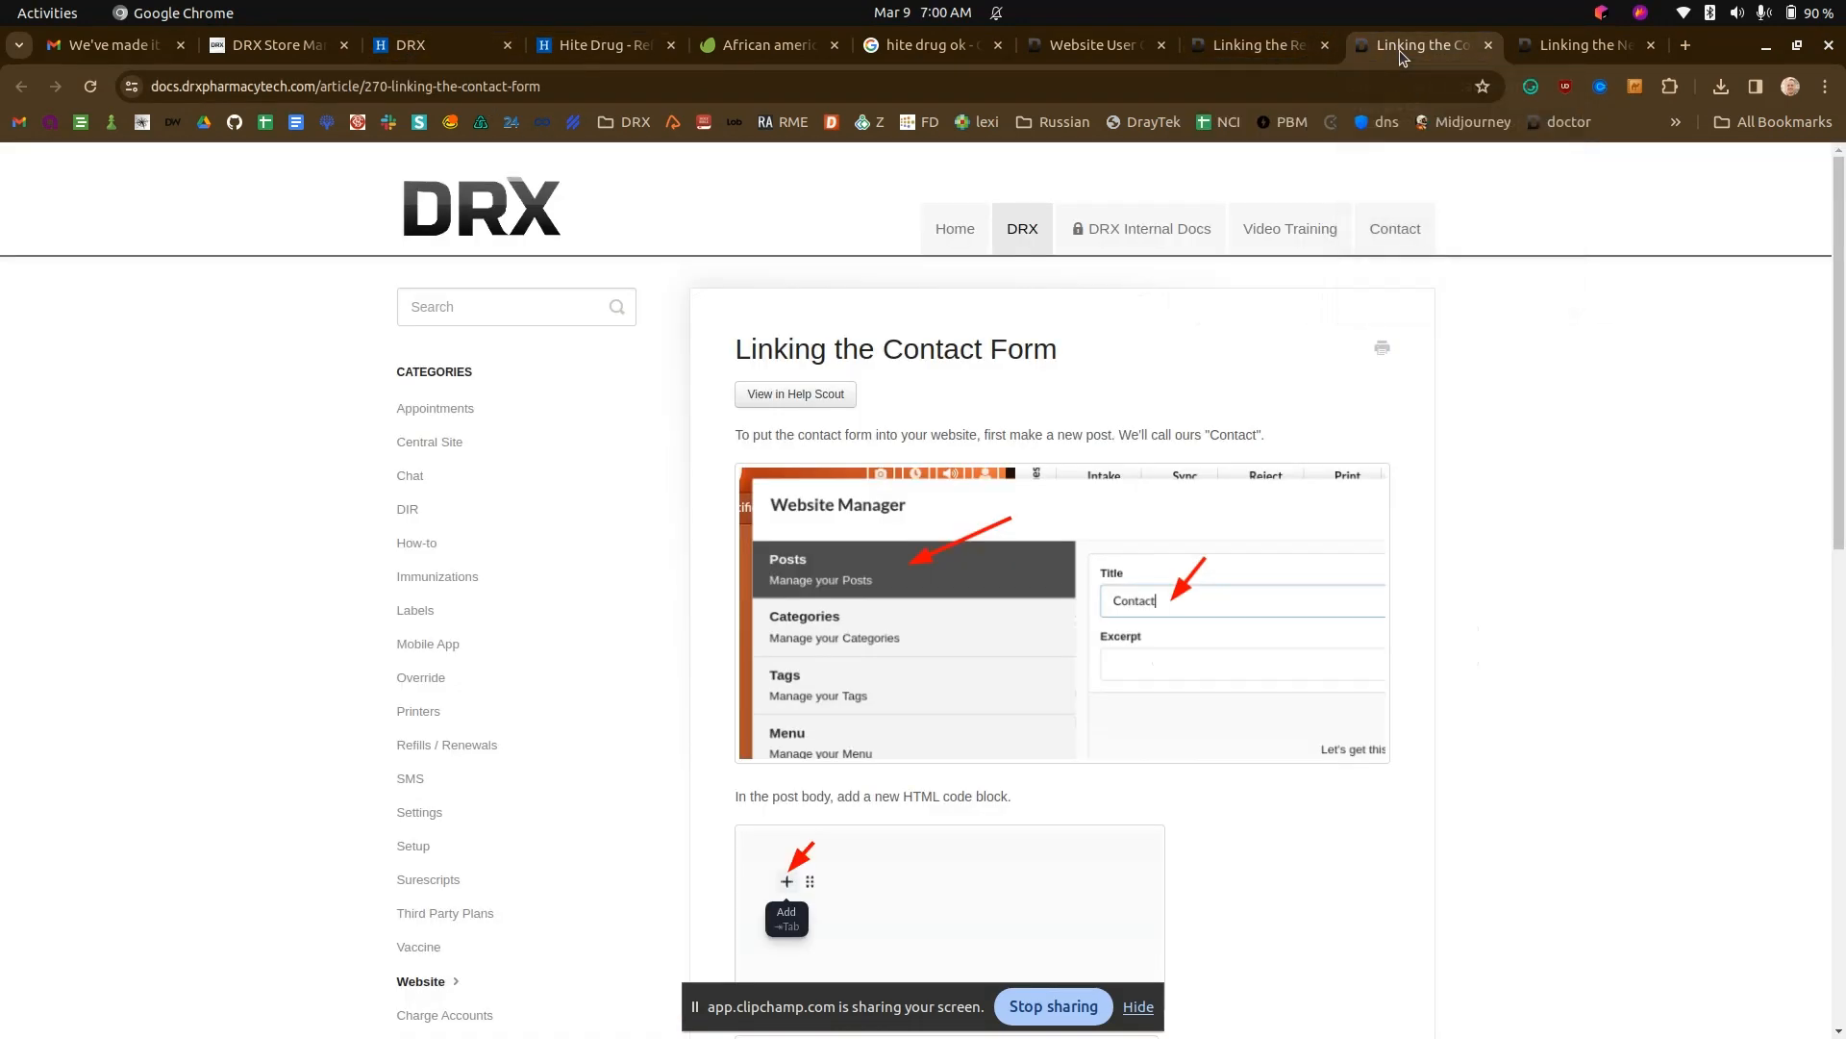
click(1562, 49)
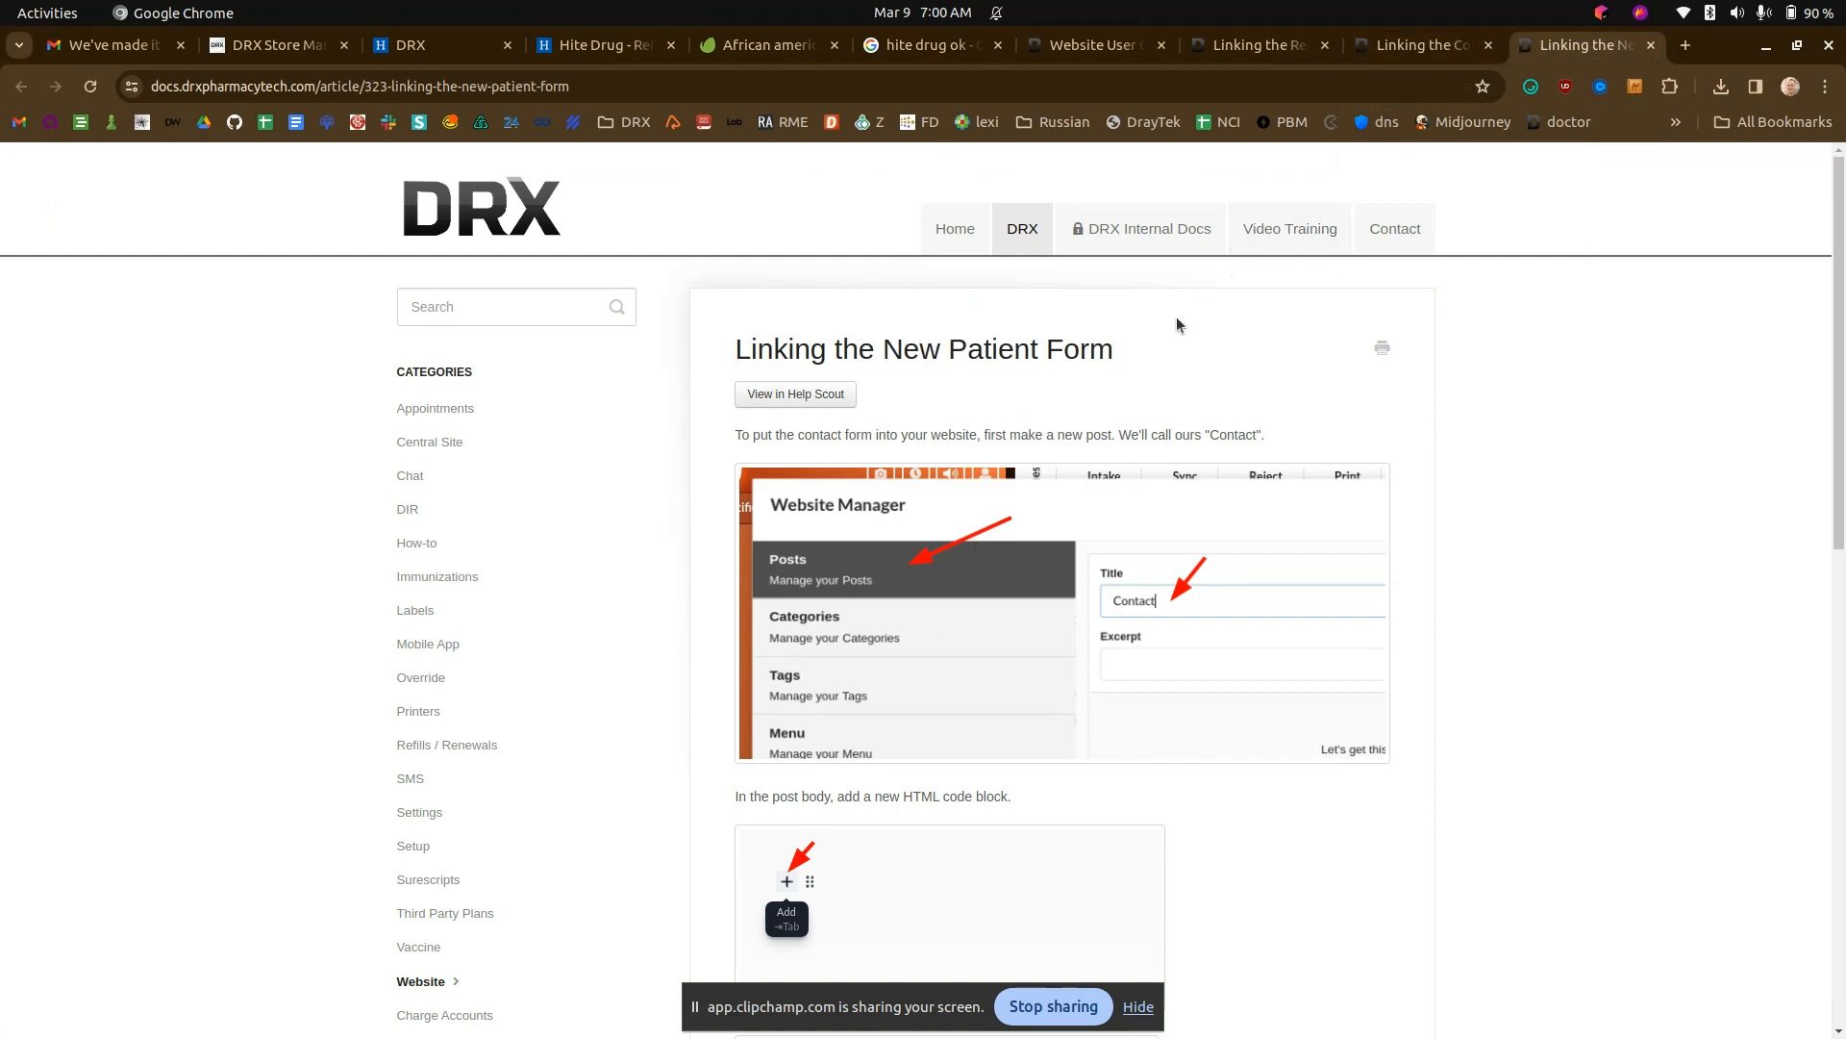
scroll(1131, 329, down, 5)
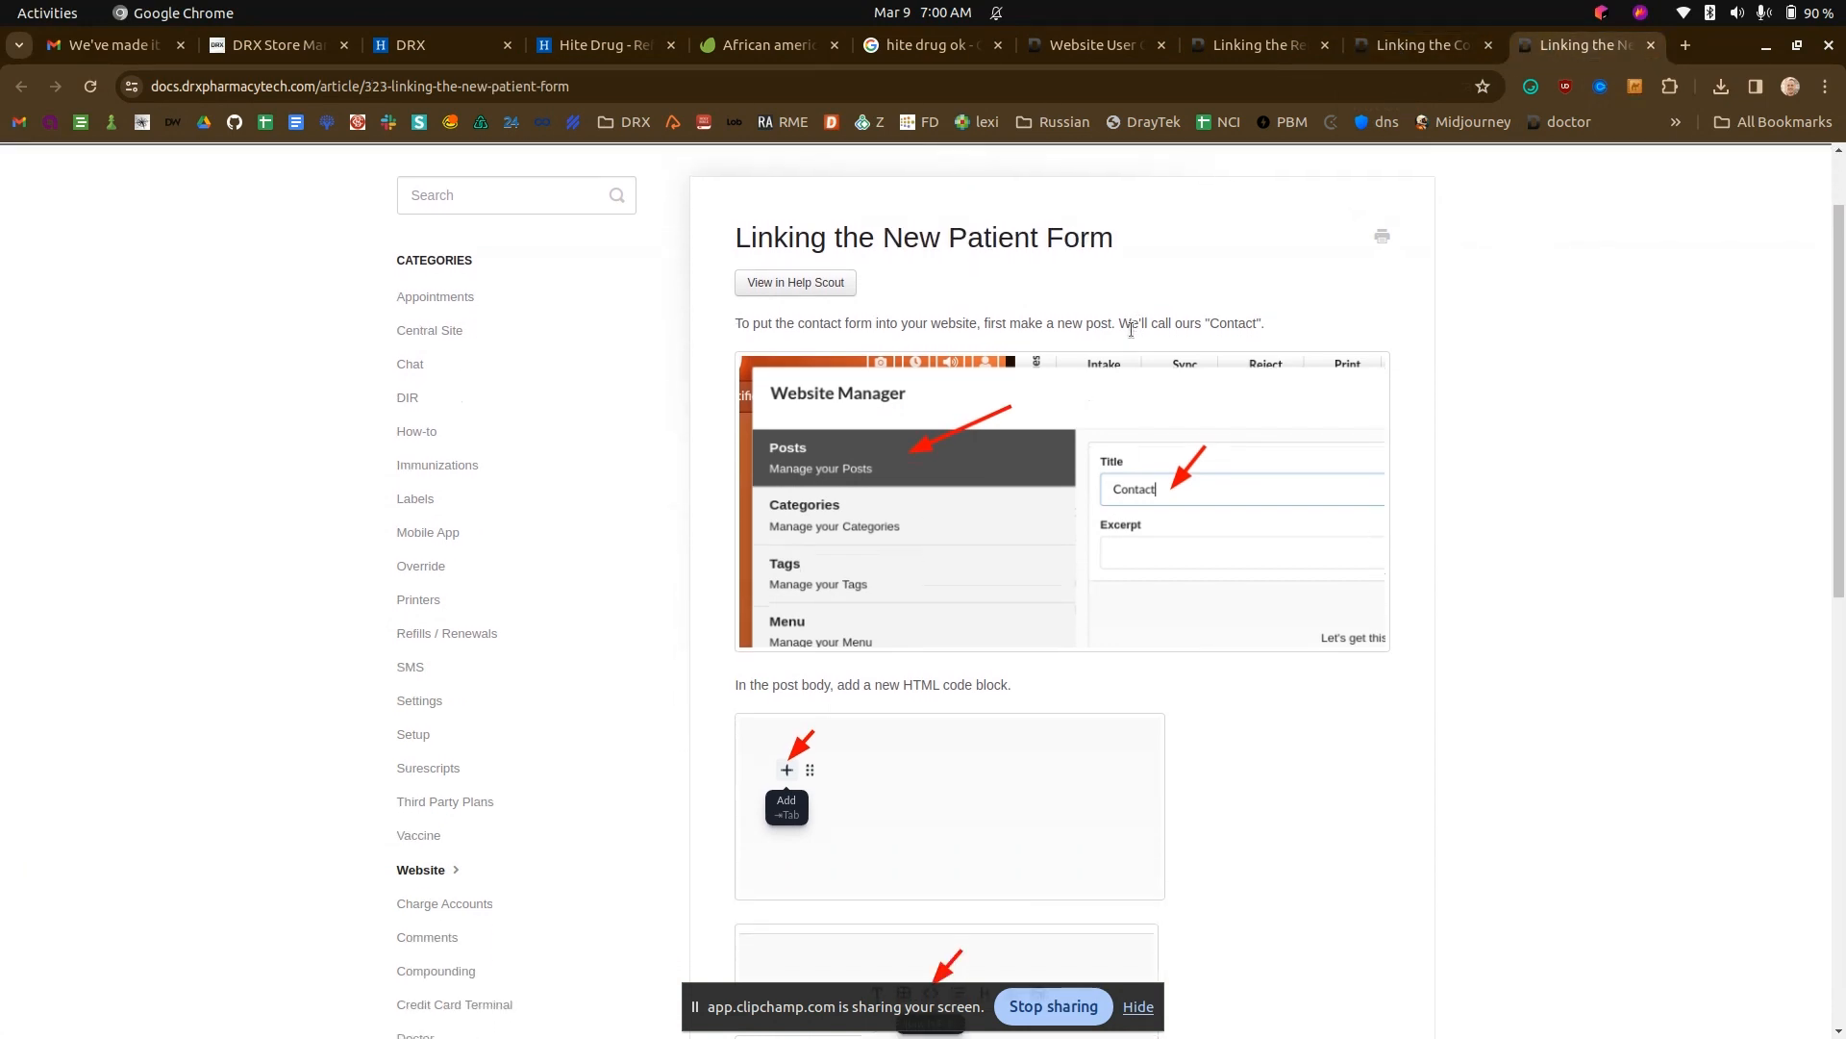
scroll(1116, 339, down, 2)
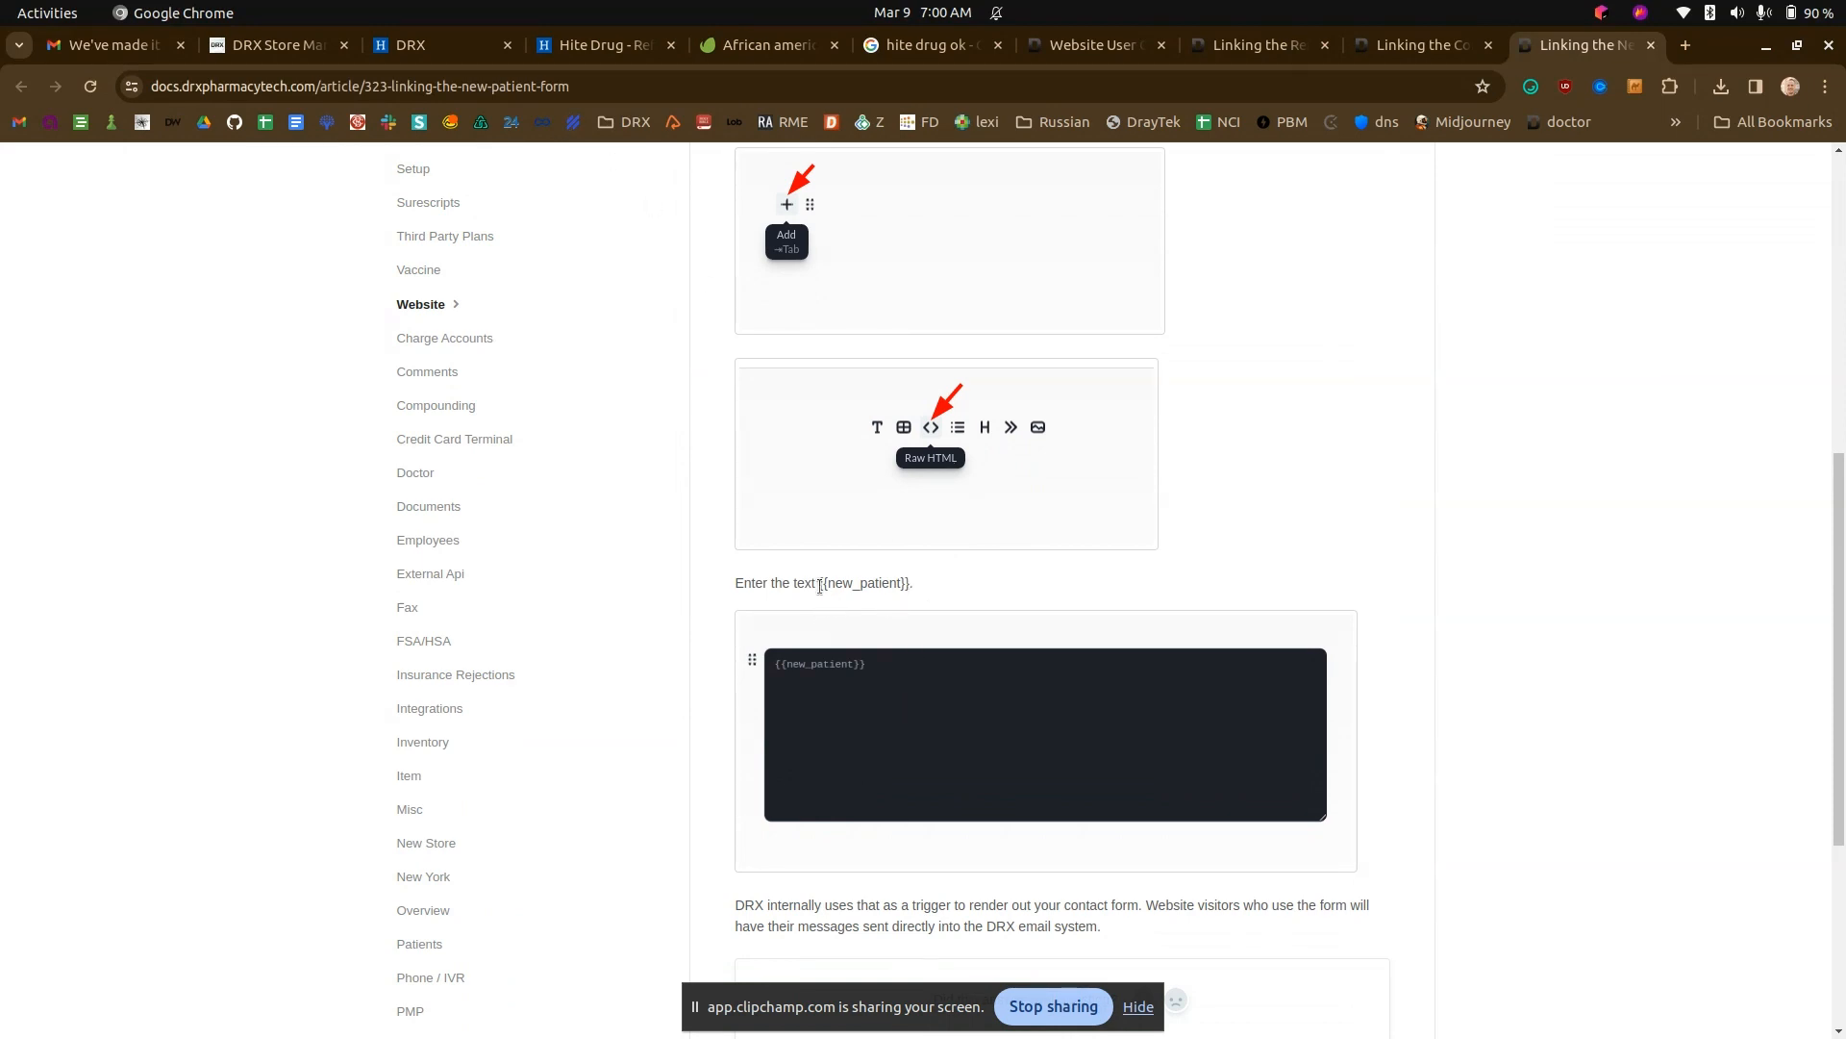
drag(819, 587, 898, 583)
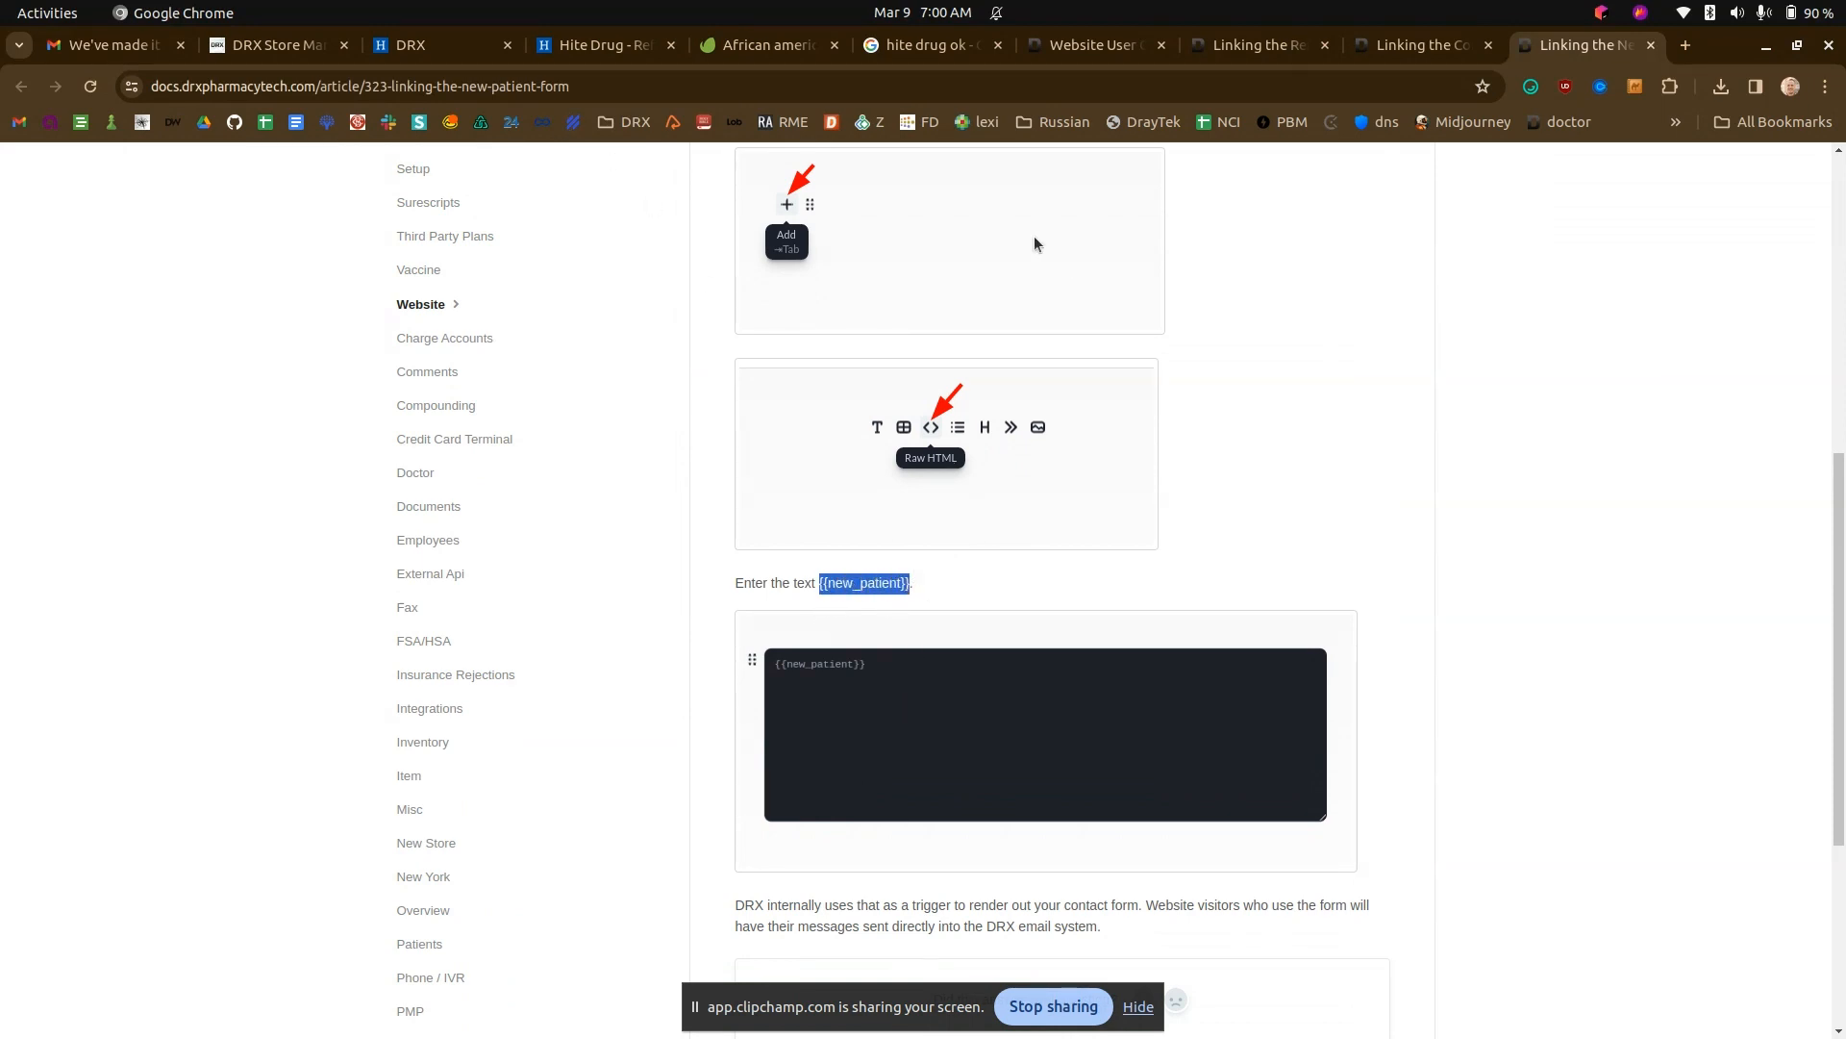
- Start a new post in the Website Manager and title it "New Patient"
click(433, 45)
click(205, 265)
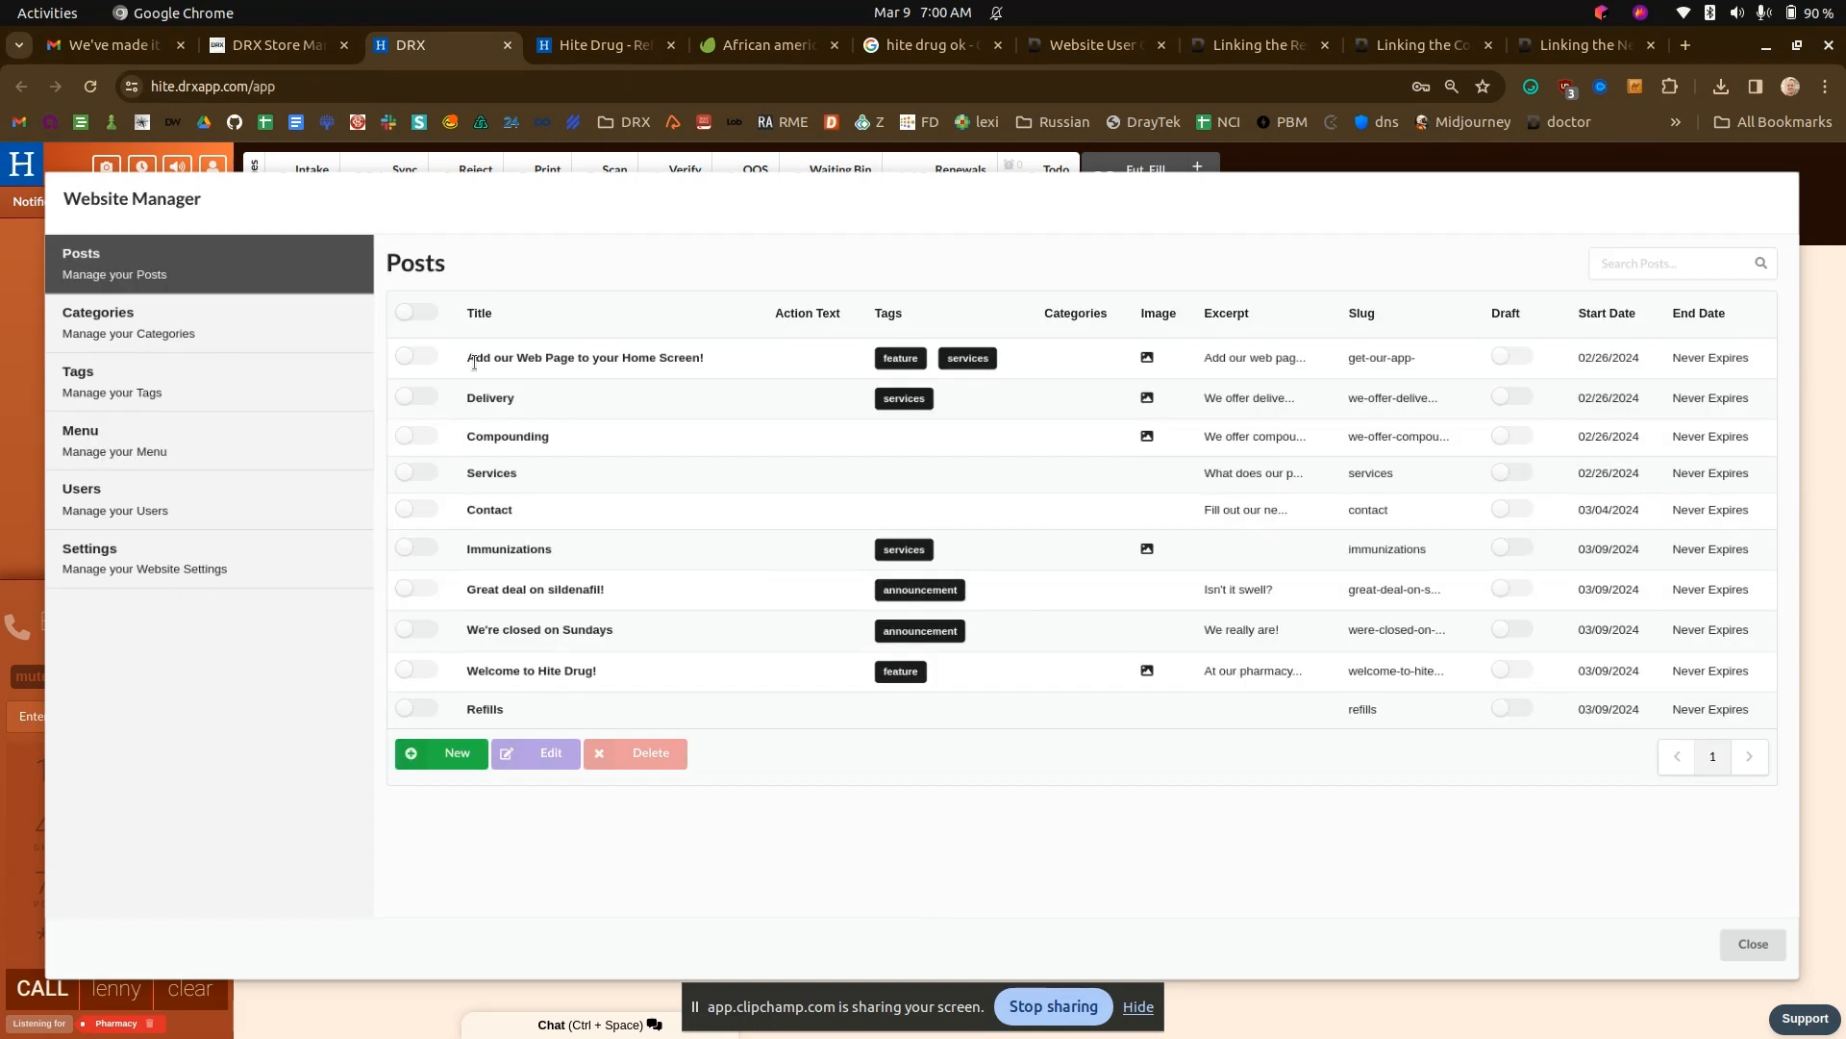
click(438, 755)
drag(527, 289, 412, 283)
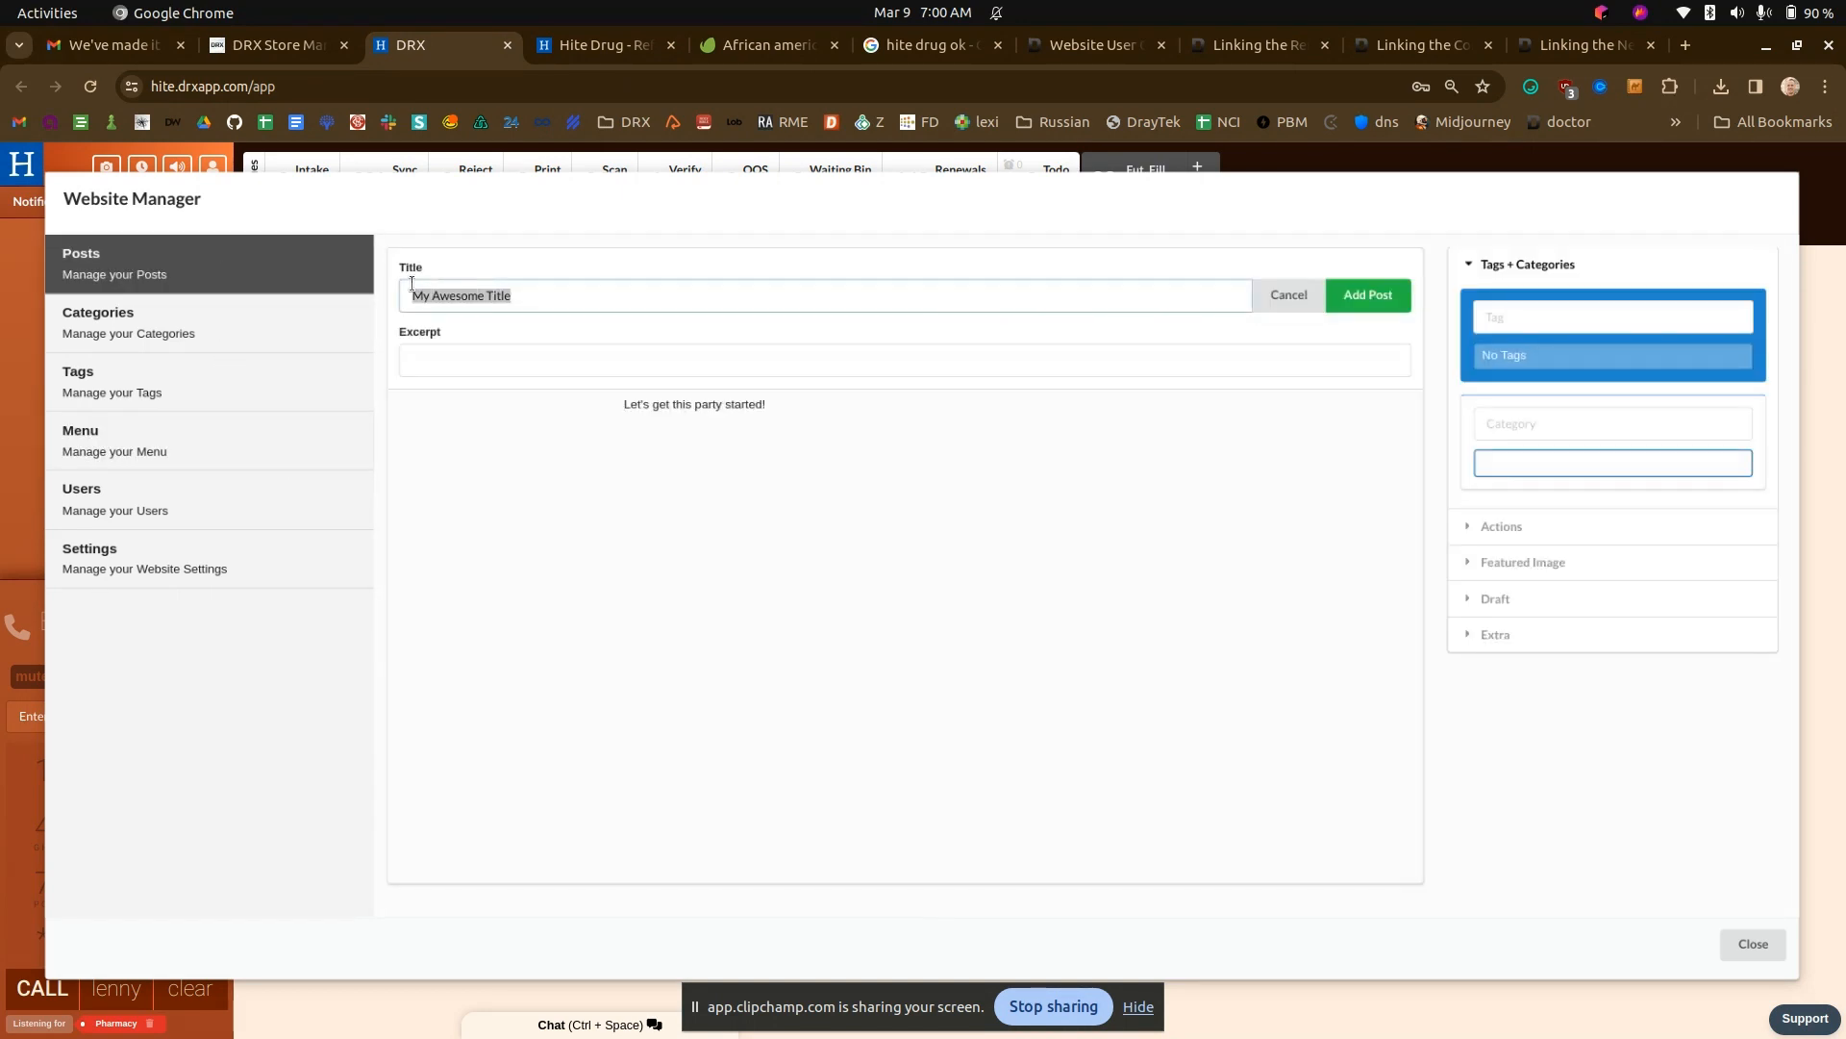
text(New Patient)
- Replace the New Patient post's placeholder paragraph with a Raw HTML block containing {{new_patient}} and add the post
click(613, 409)
click(576, 439)
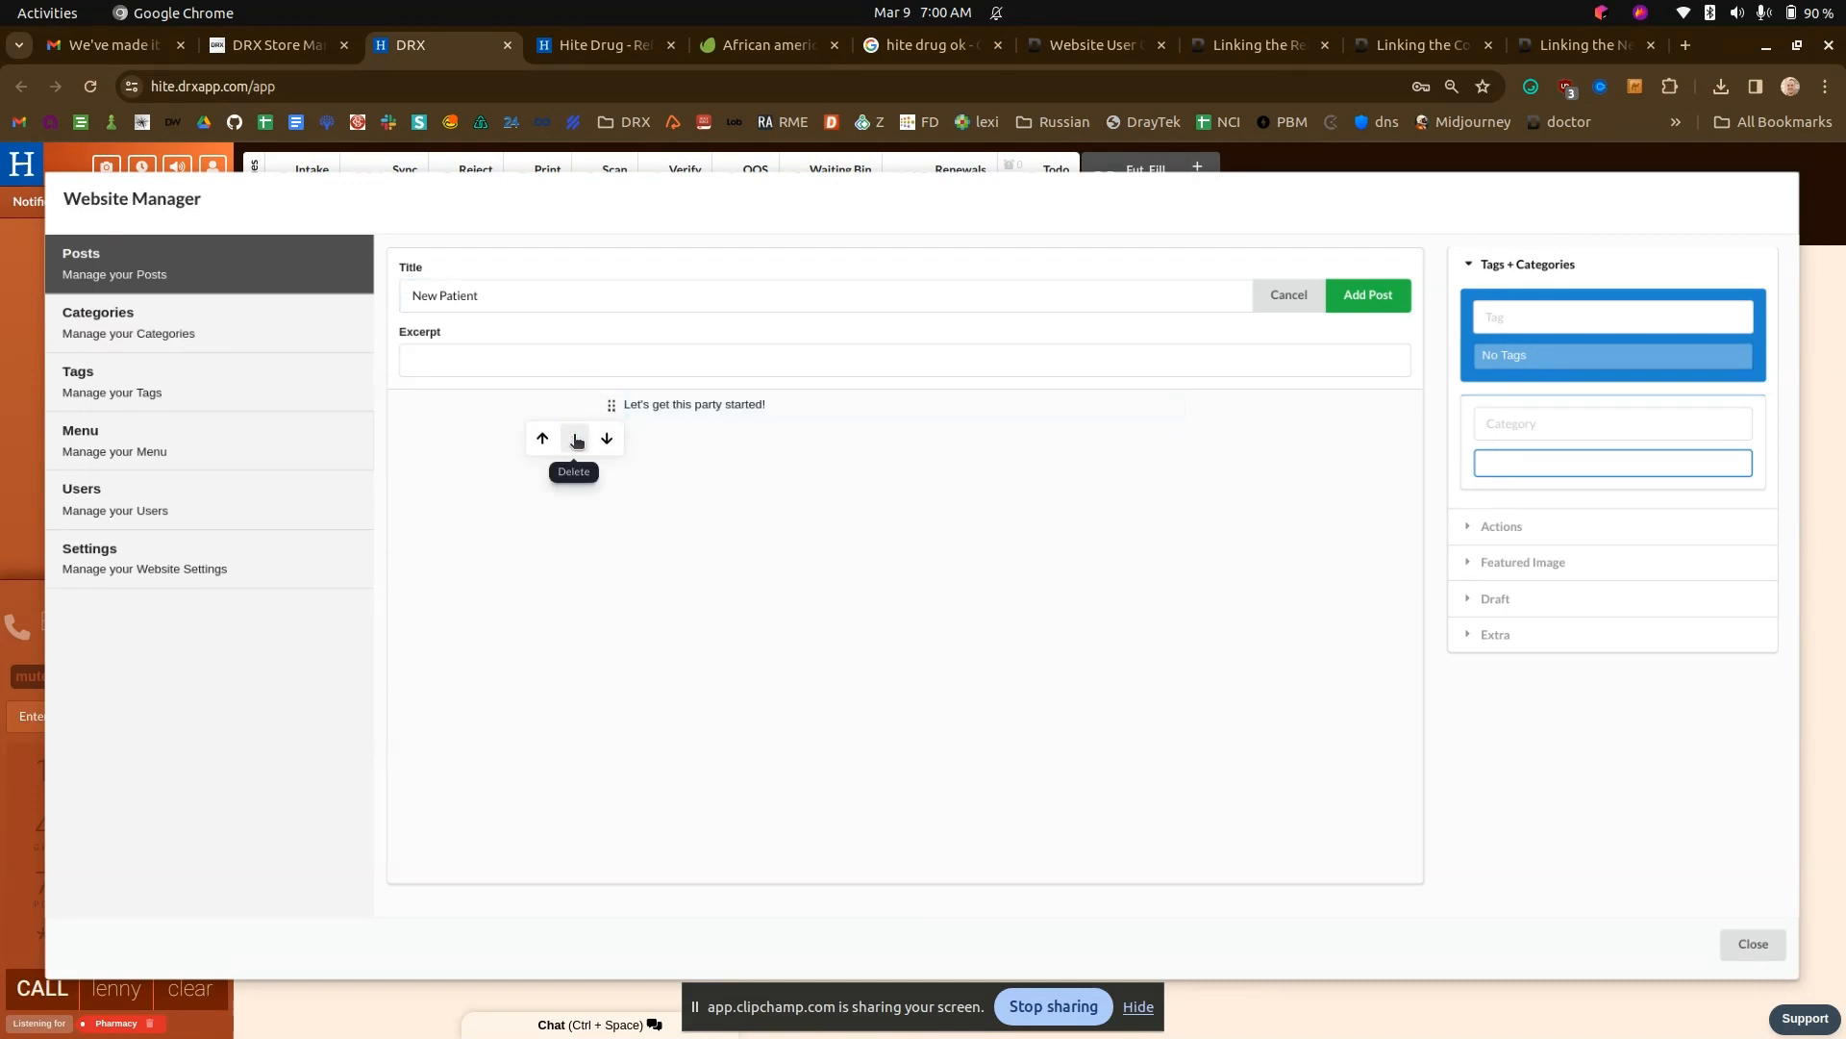
click(576, 438)
click(587, 408)
click(693, 404)
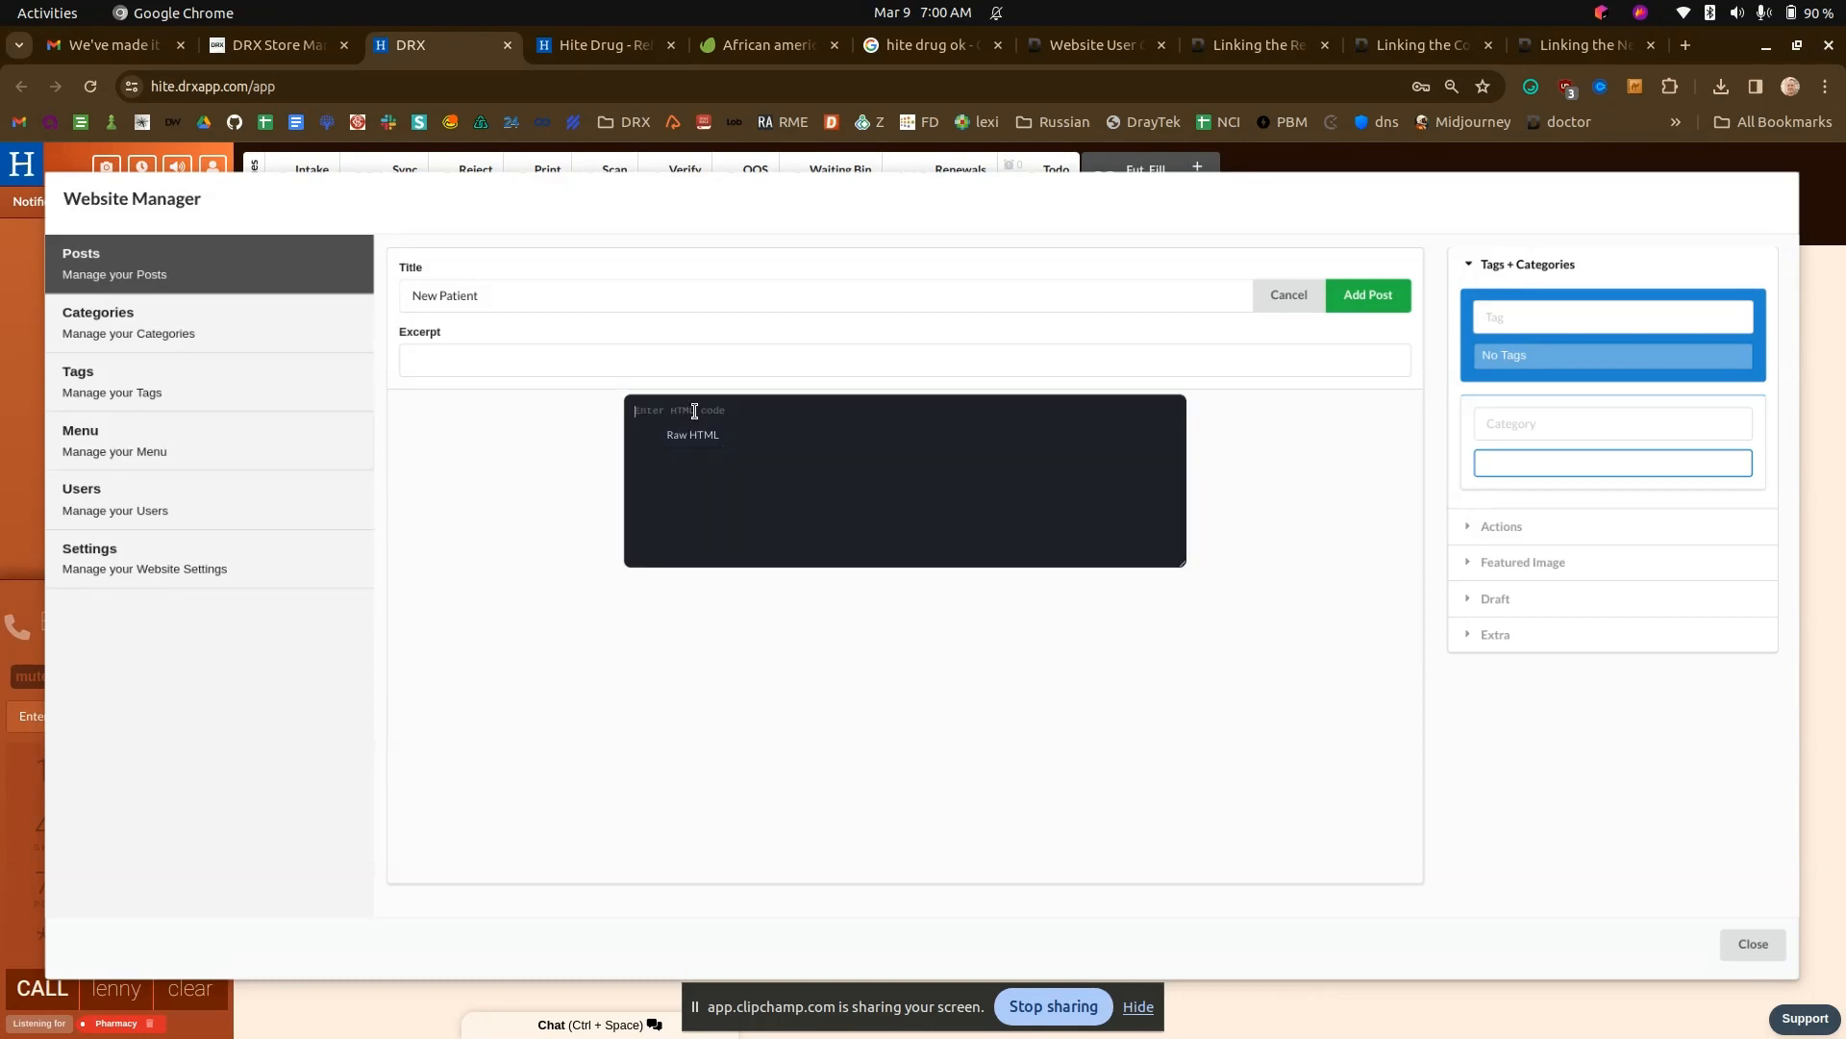
text({{new_patient}})
click(1382, 300)
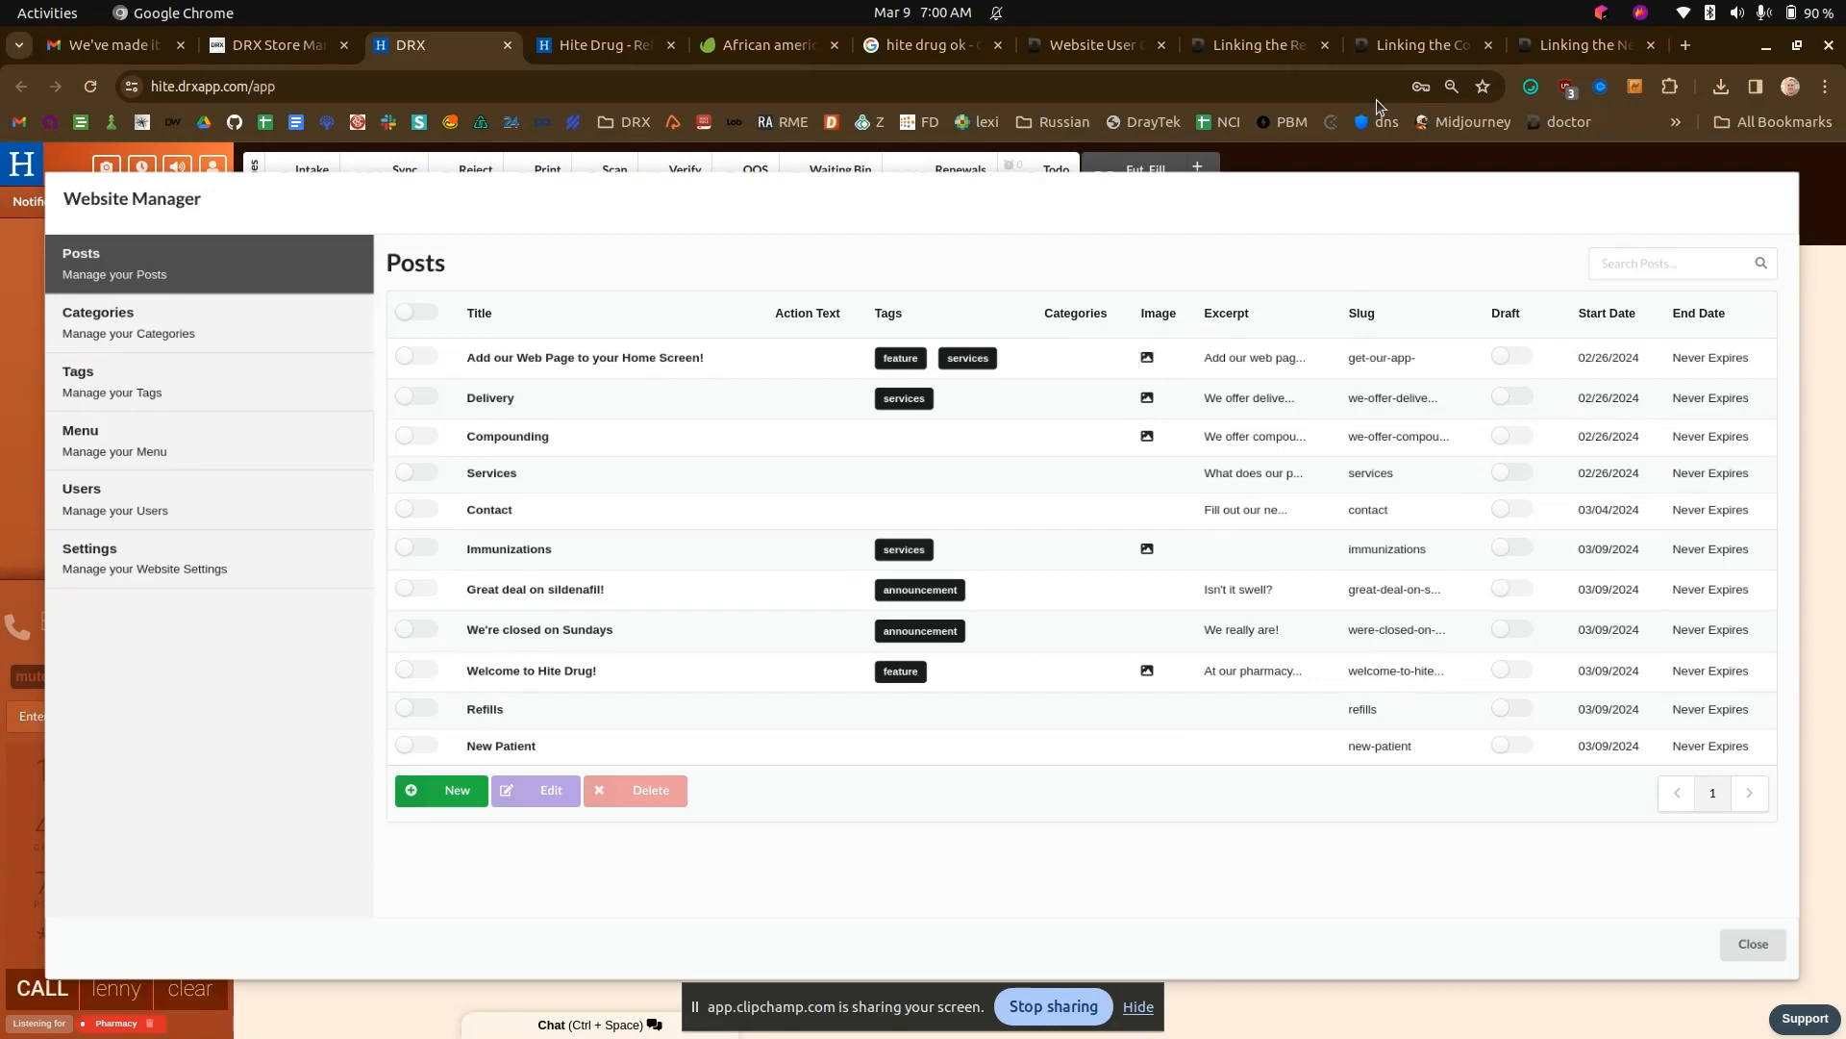
- Review the Linking the New Patient Form article's instructions again
click(1587, 45)
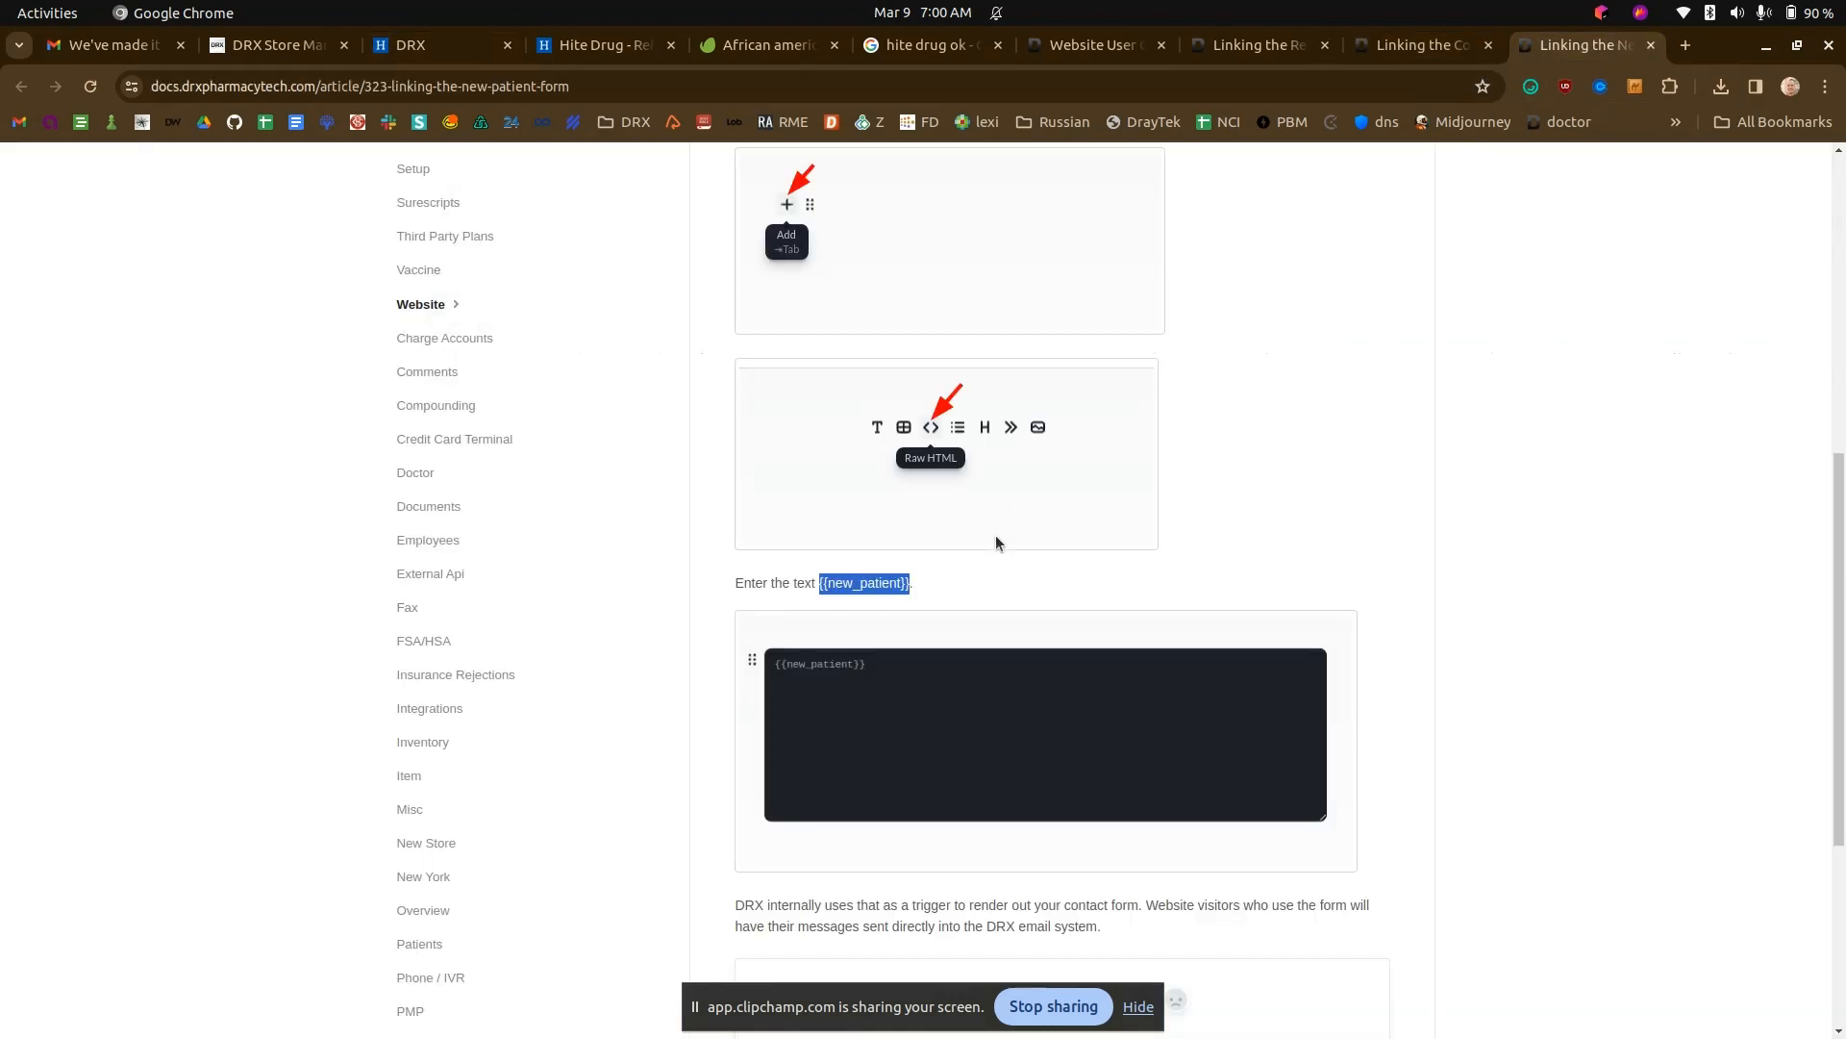
scroll(995, 537, down, 4)
scroll(1353, 581, up, 9)
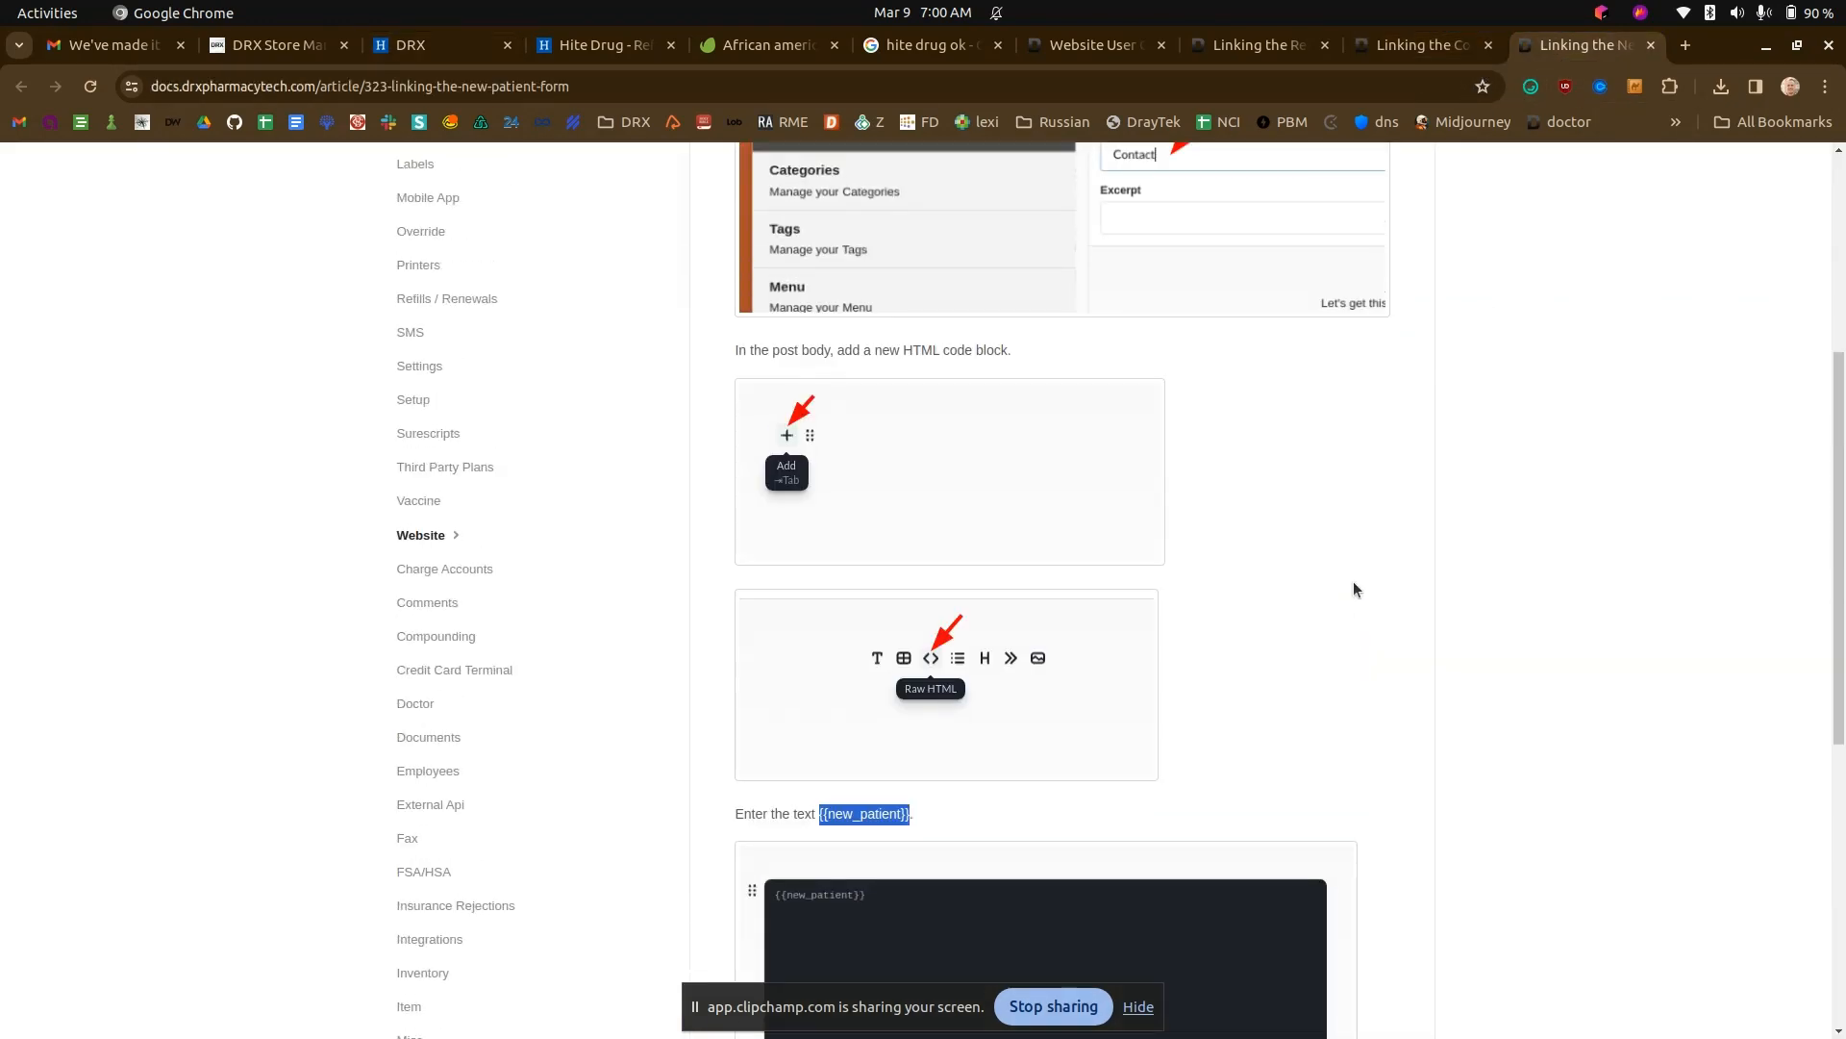
scroll(1354, 588, up, 2)
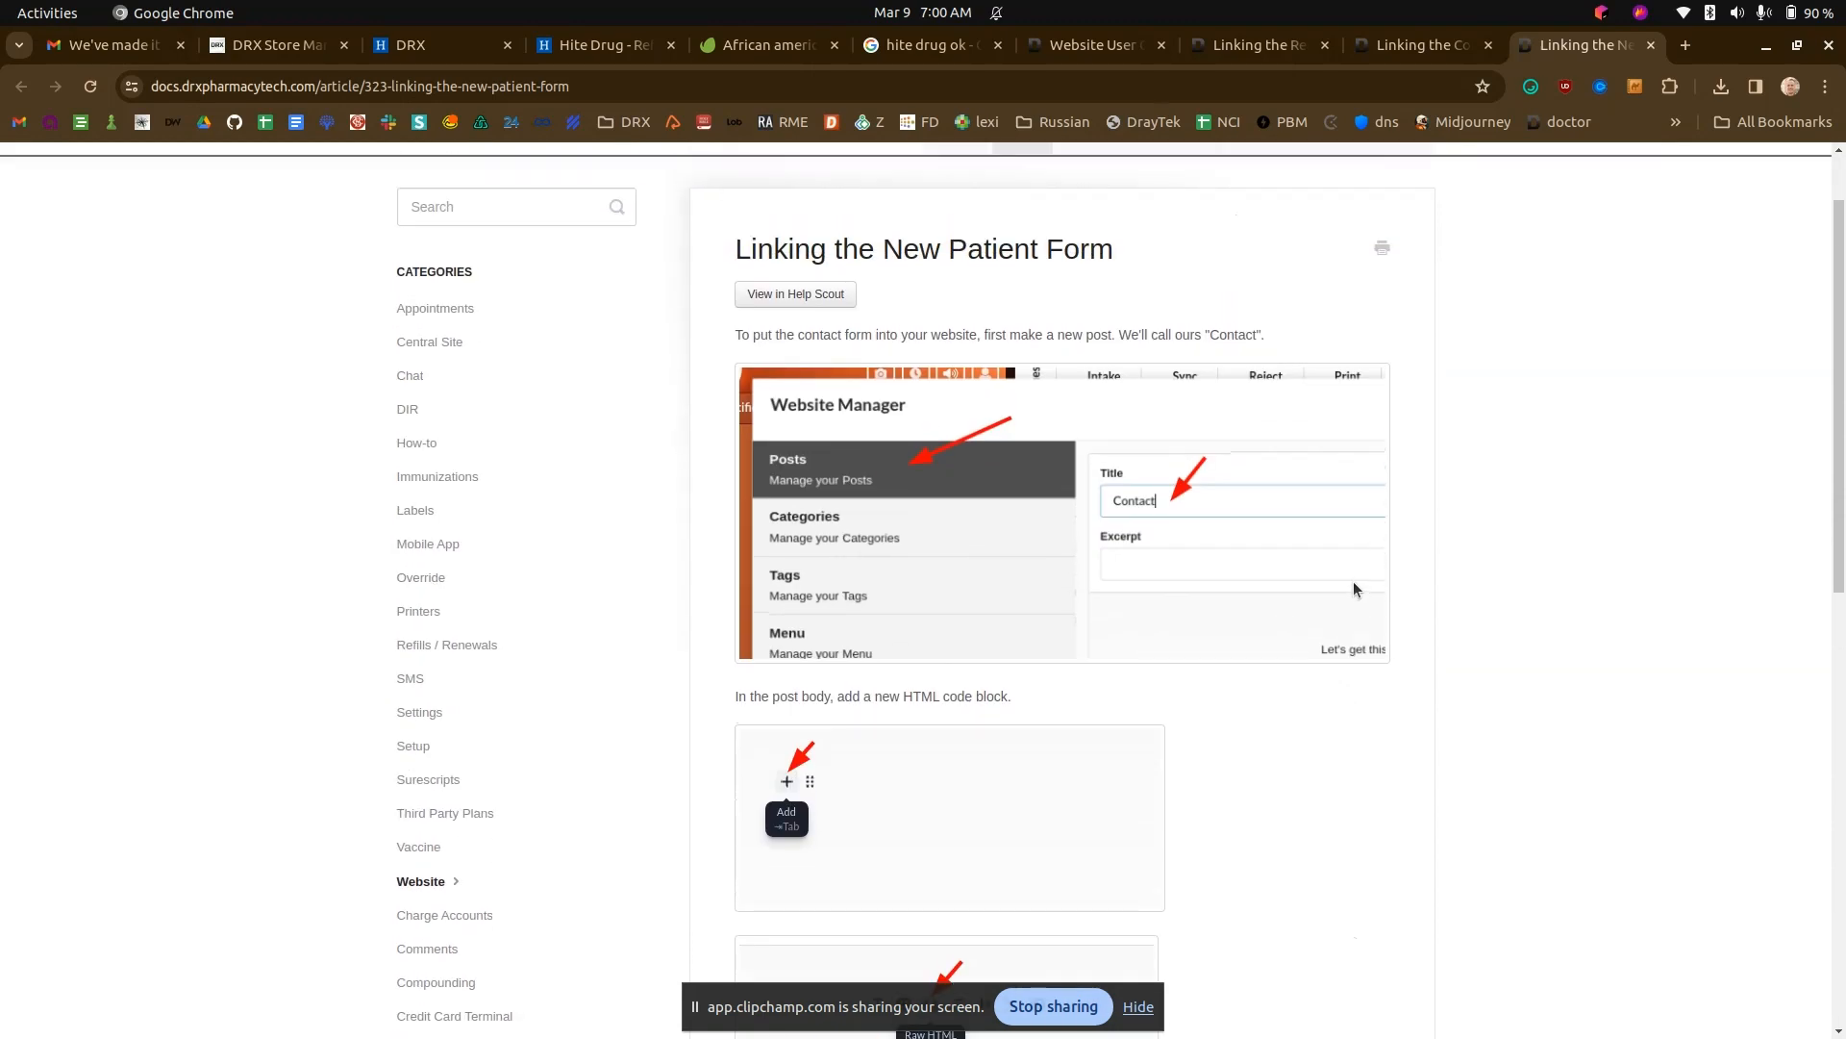
scroll(1354, 577, up, 1)
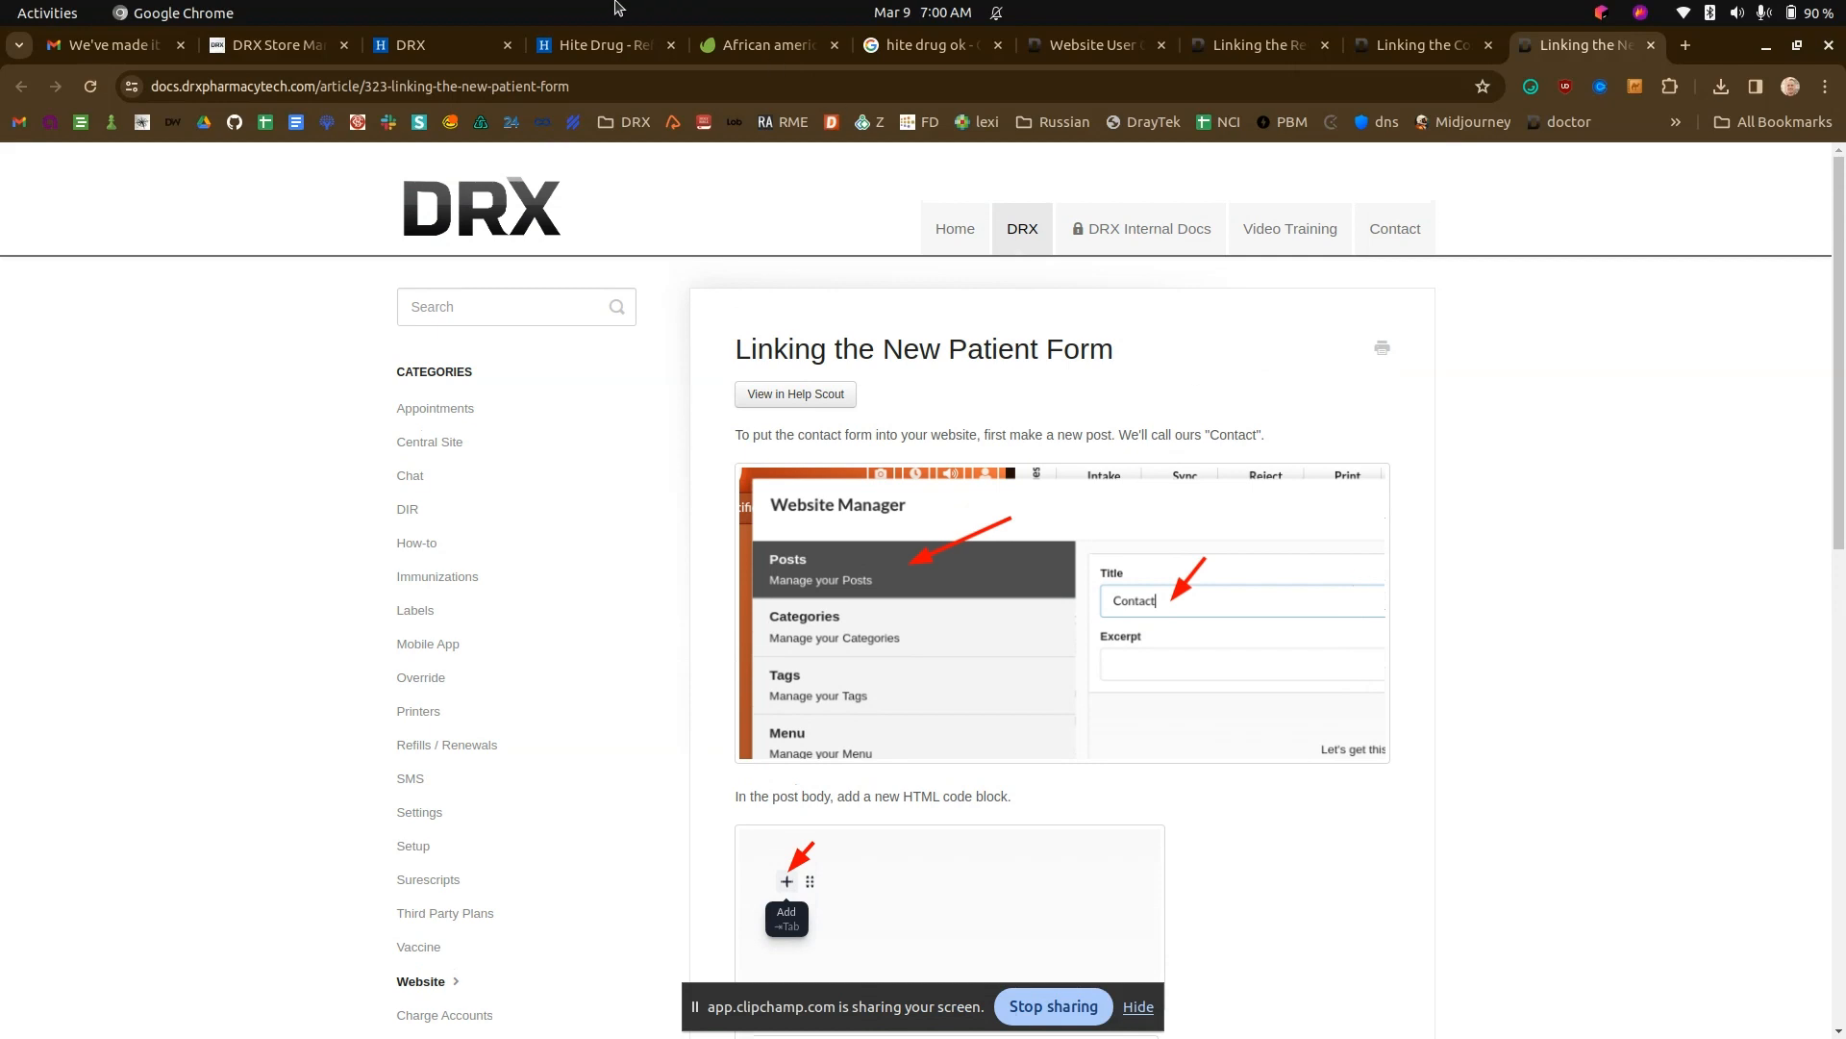
- Open hitedrug.net/new-patient on the live site and look over the embedded New Patient form
click(447, 45)
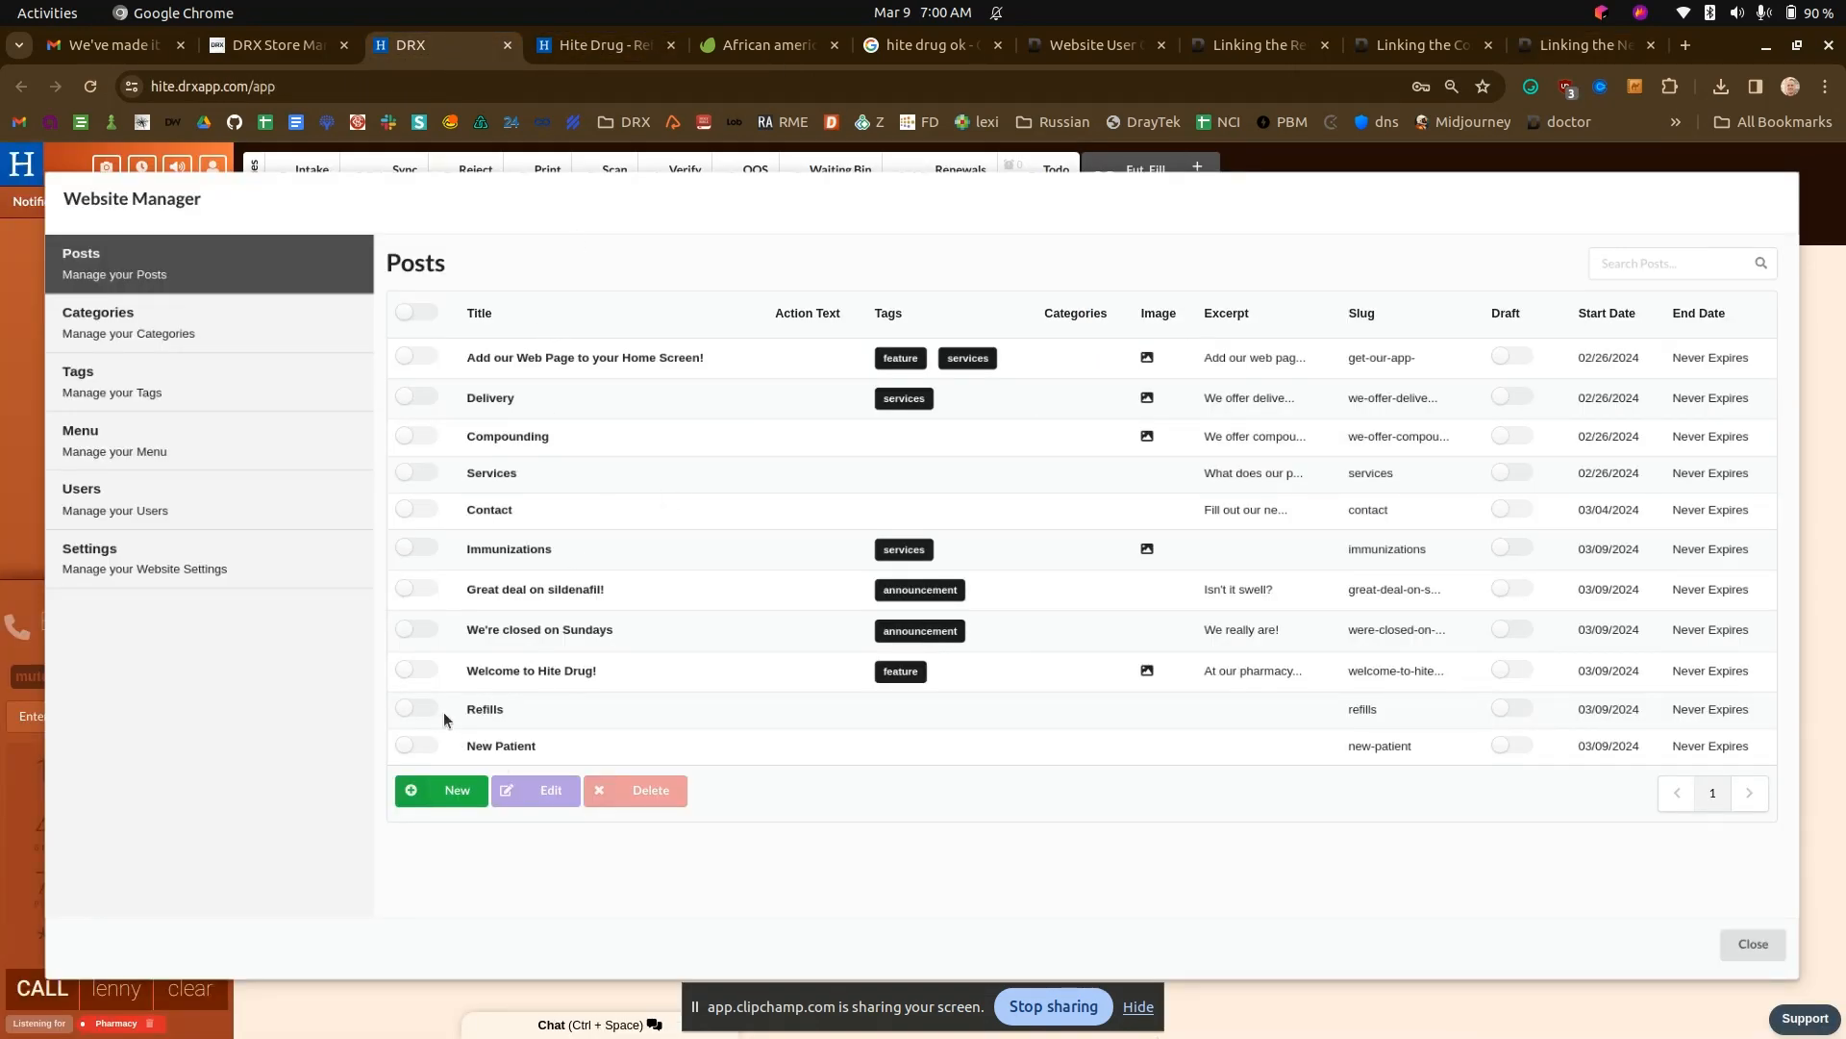
click(616, 33)
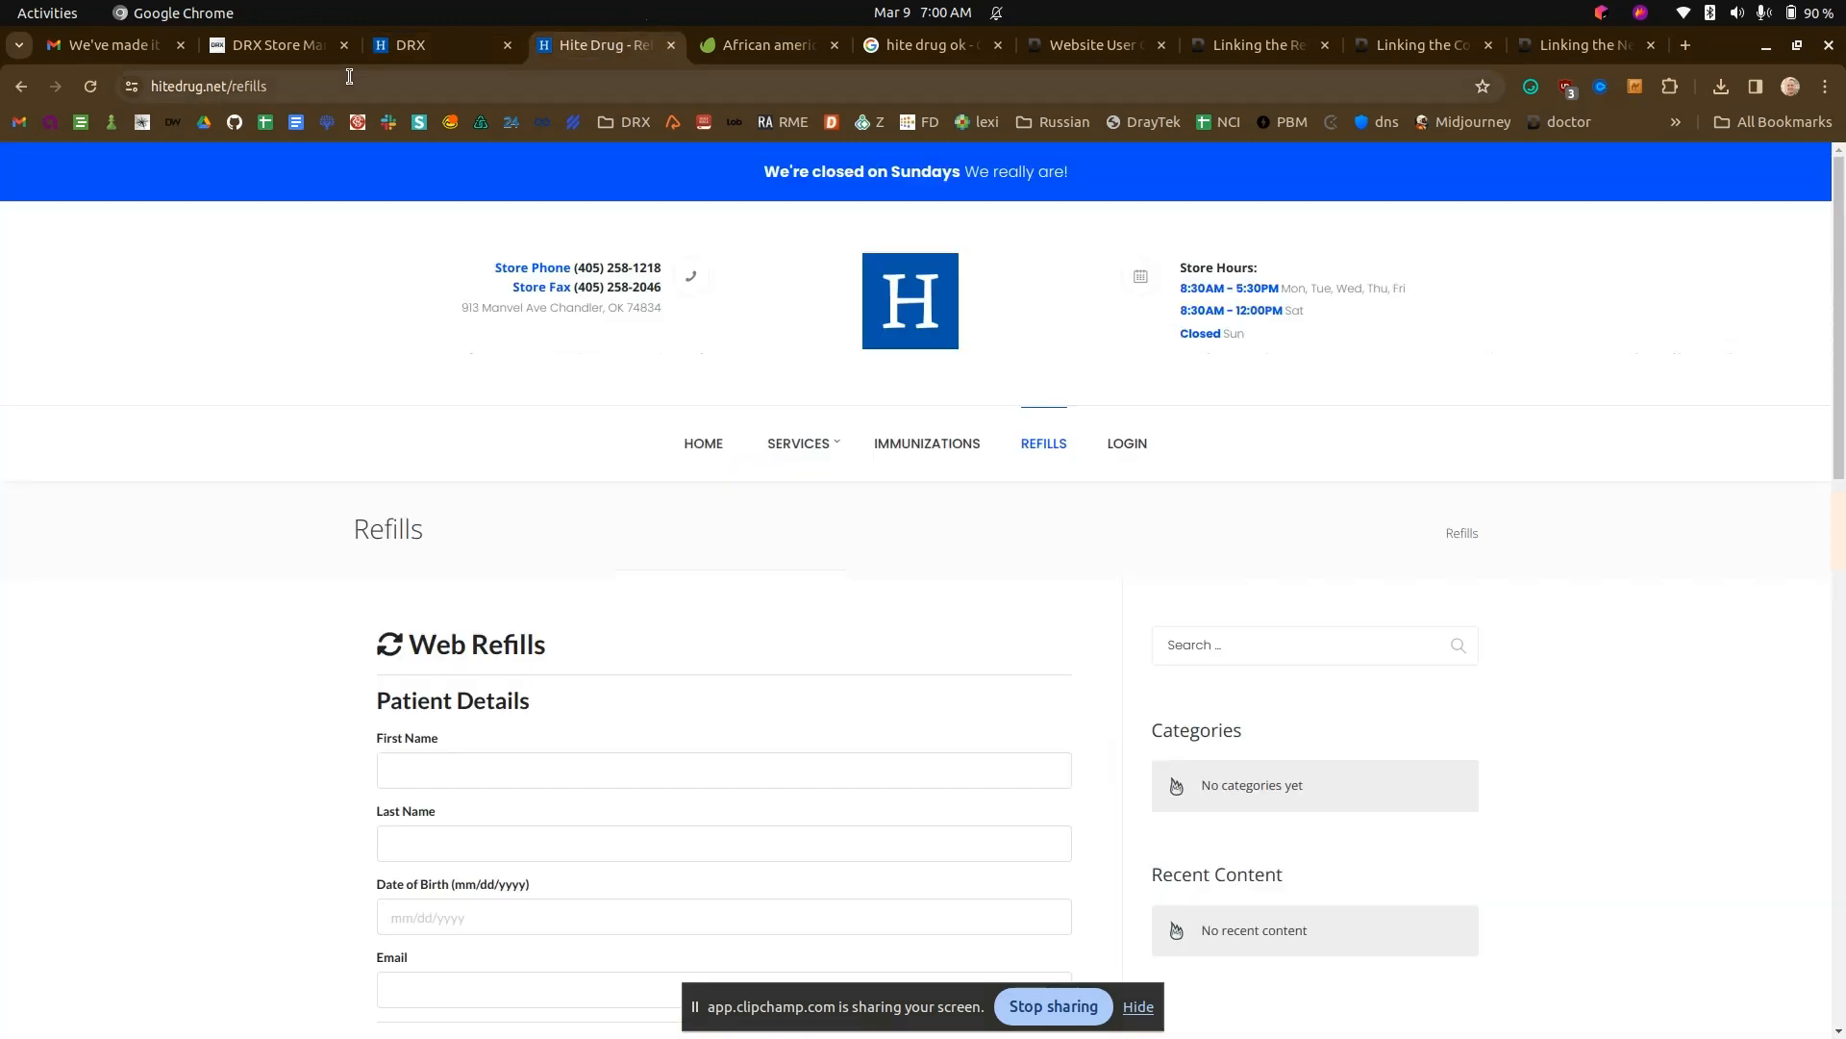
double_click(256, 91)
text(-patient)
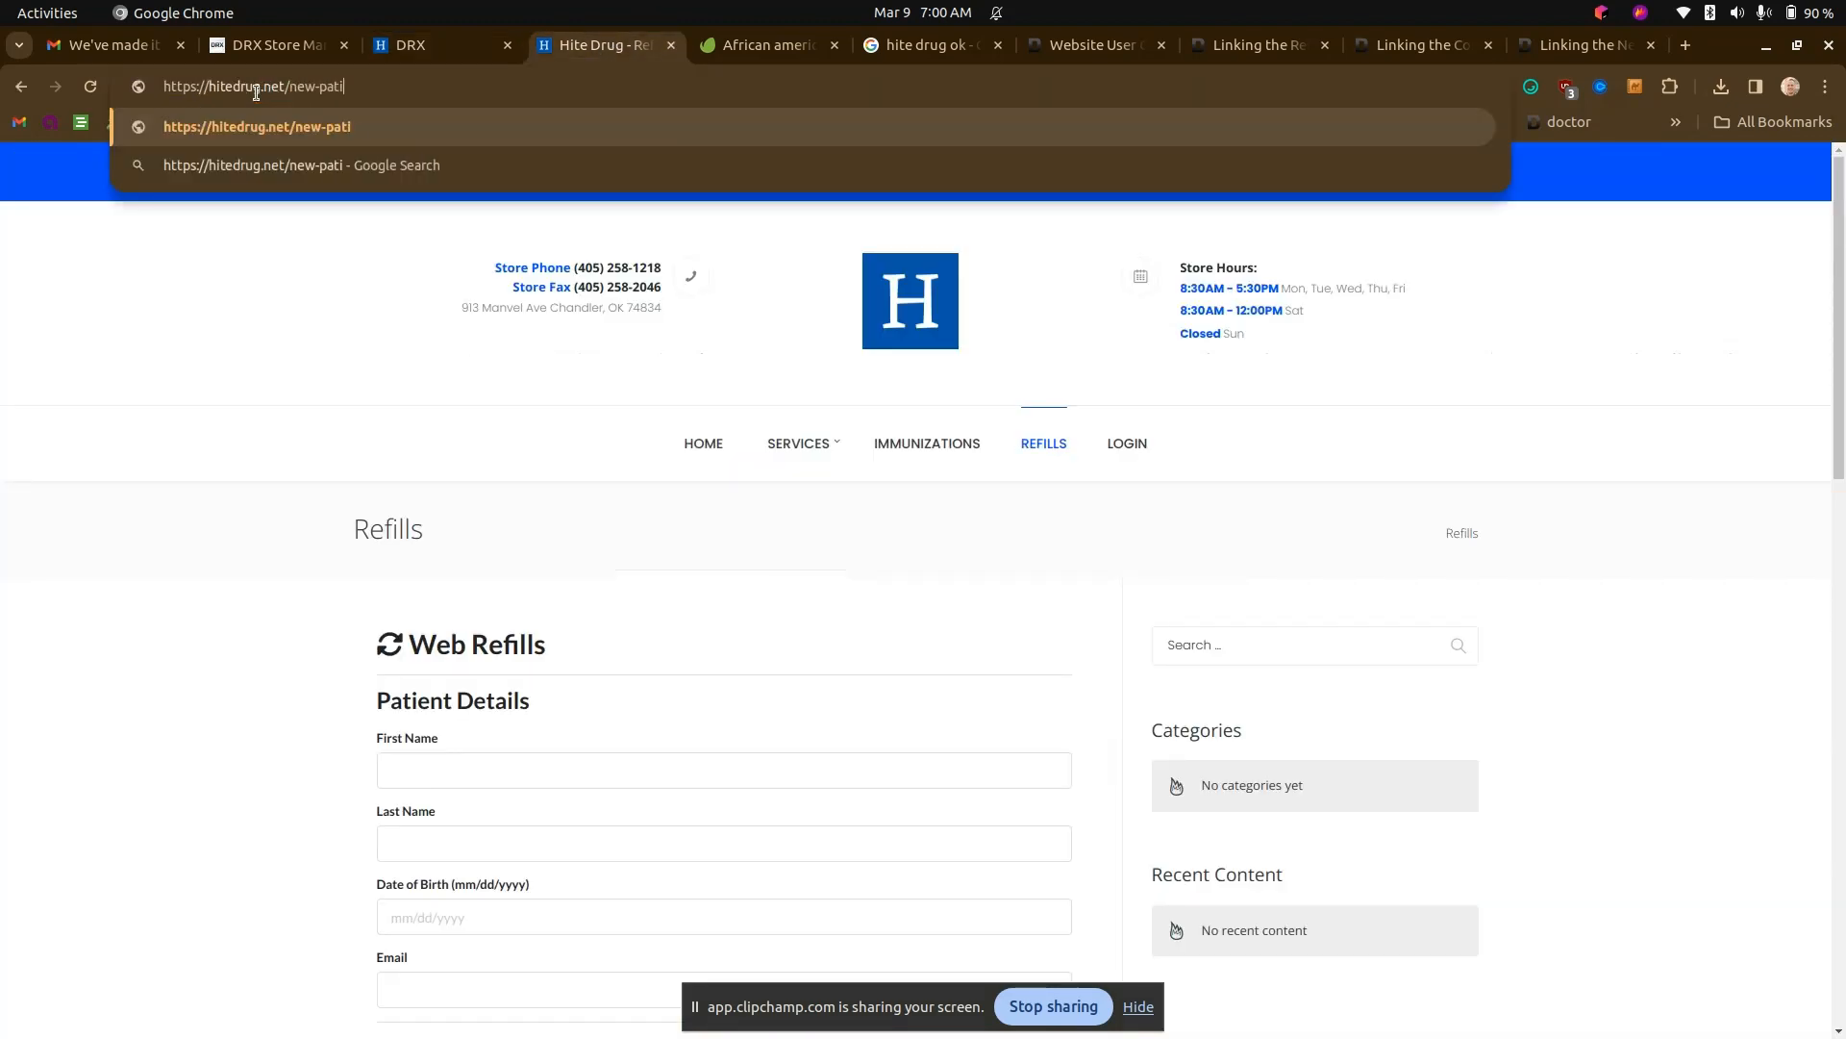
key(Return)
scroll(491, 526, down, 1)
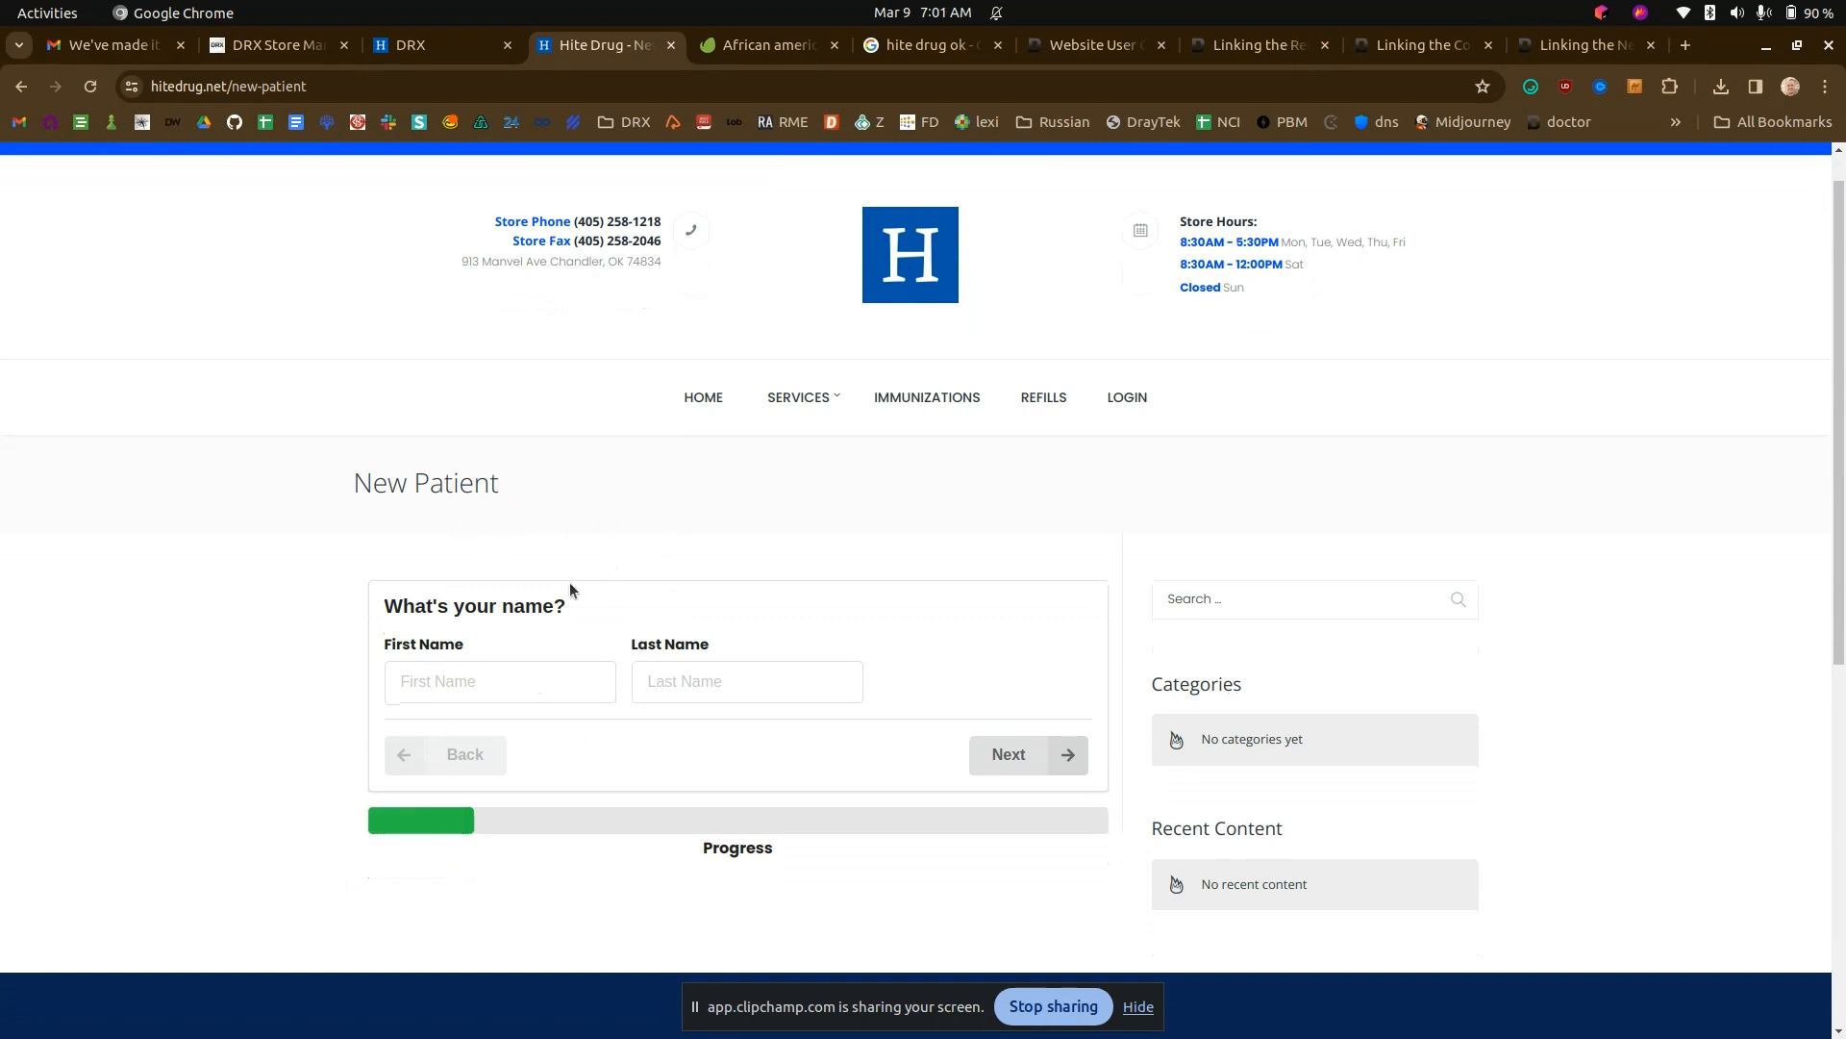
scroll(648, 291, up, 1)
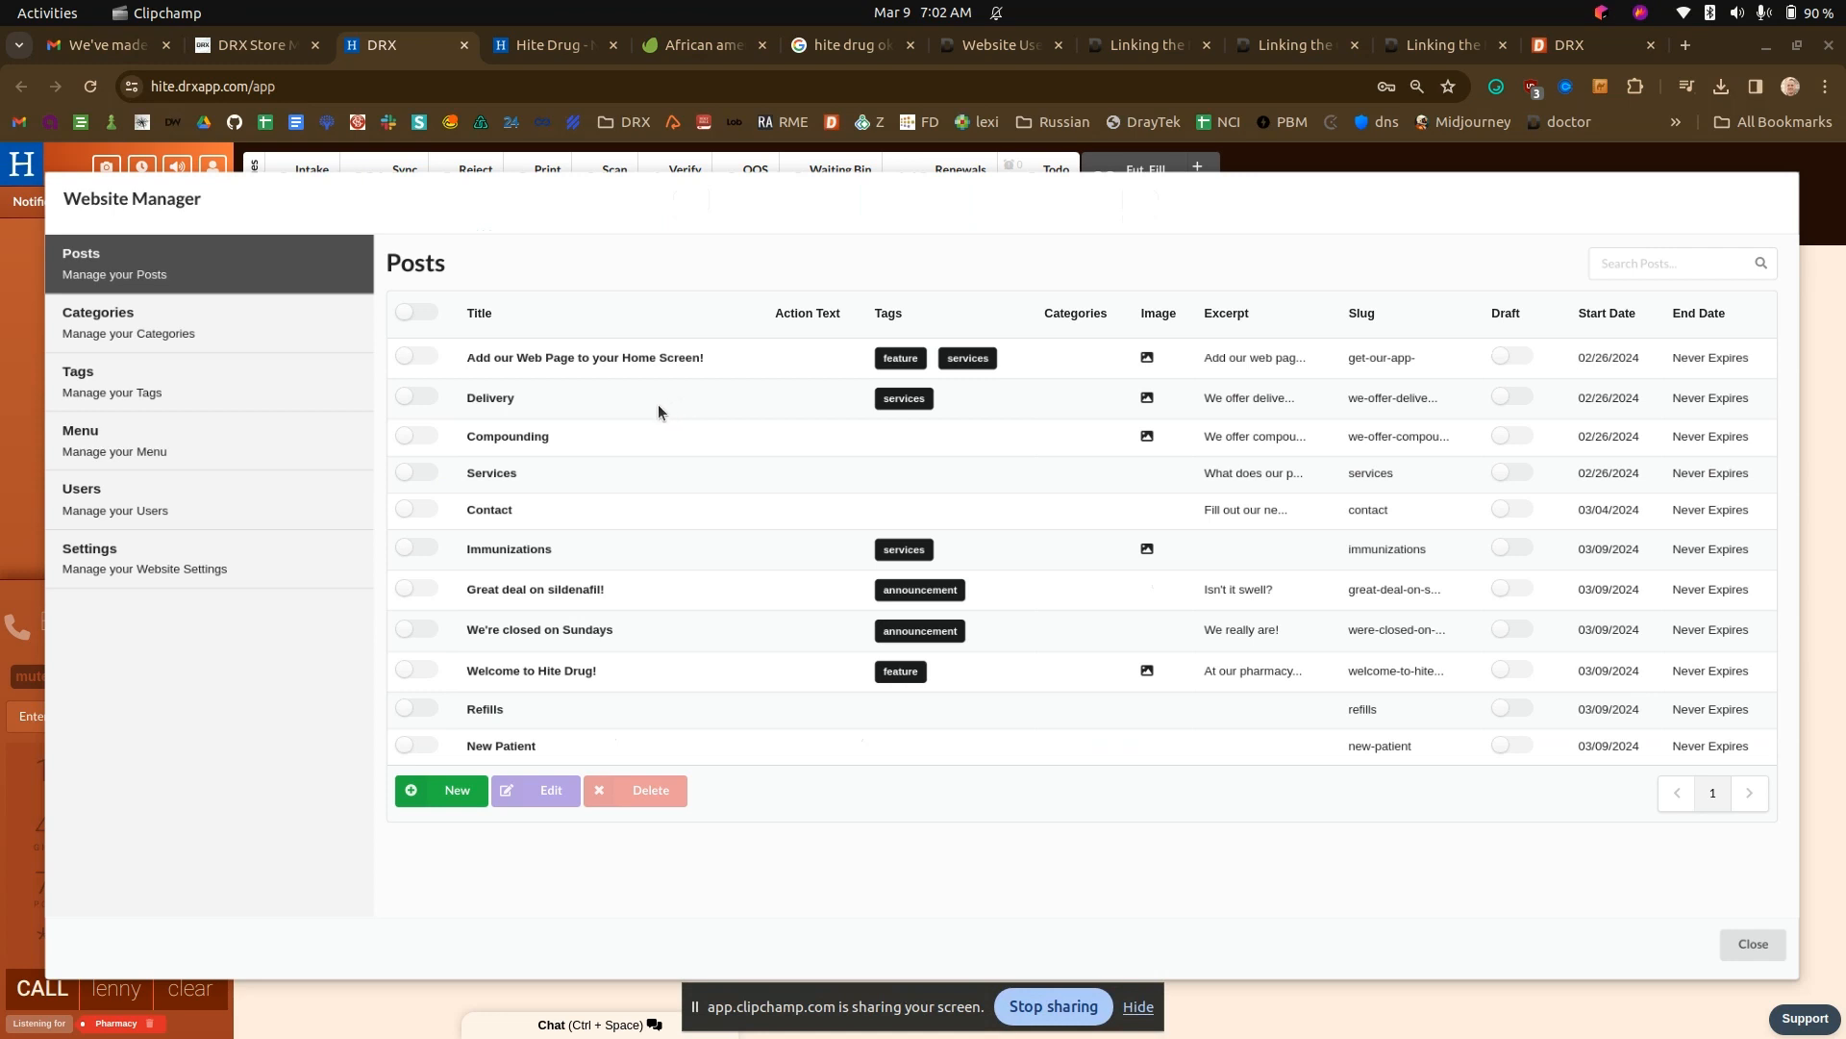
- Edit the New Patient post to add "new patient" as a new quick tag and save the post
click(406, 745)
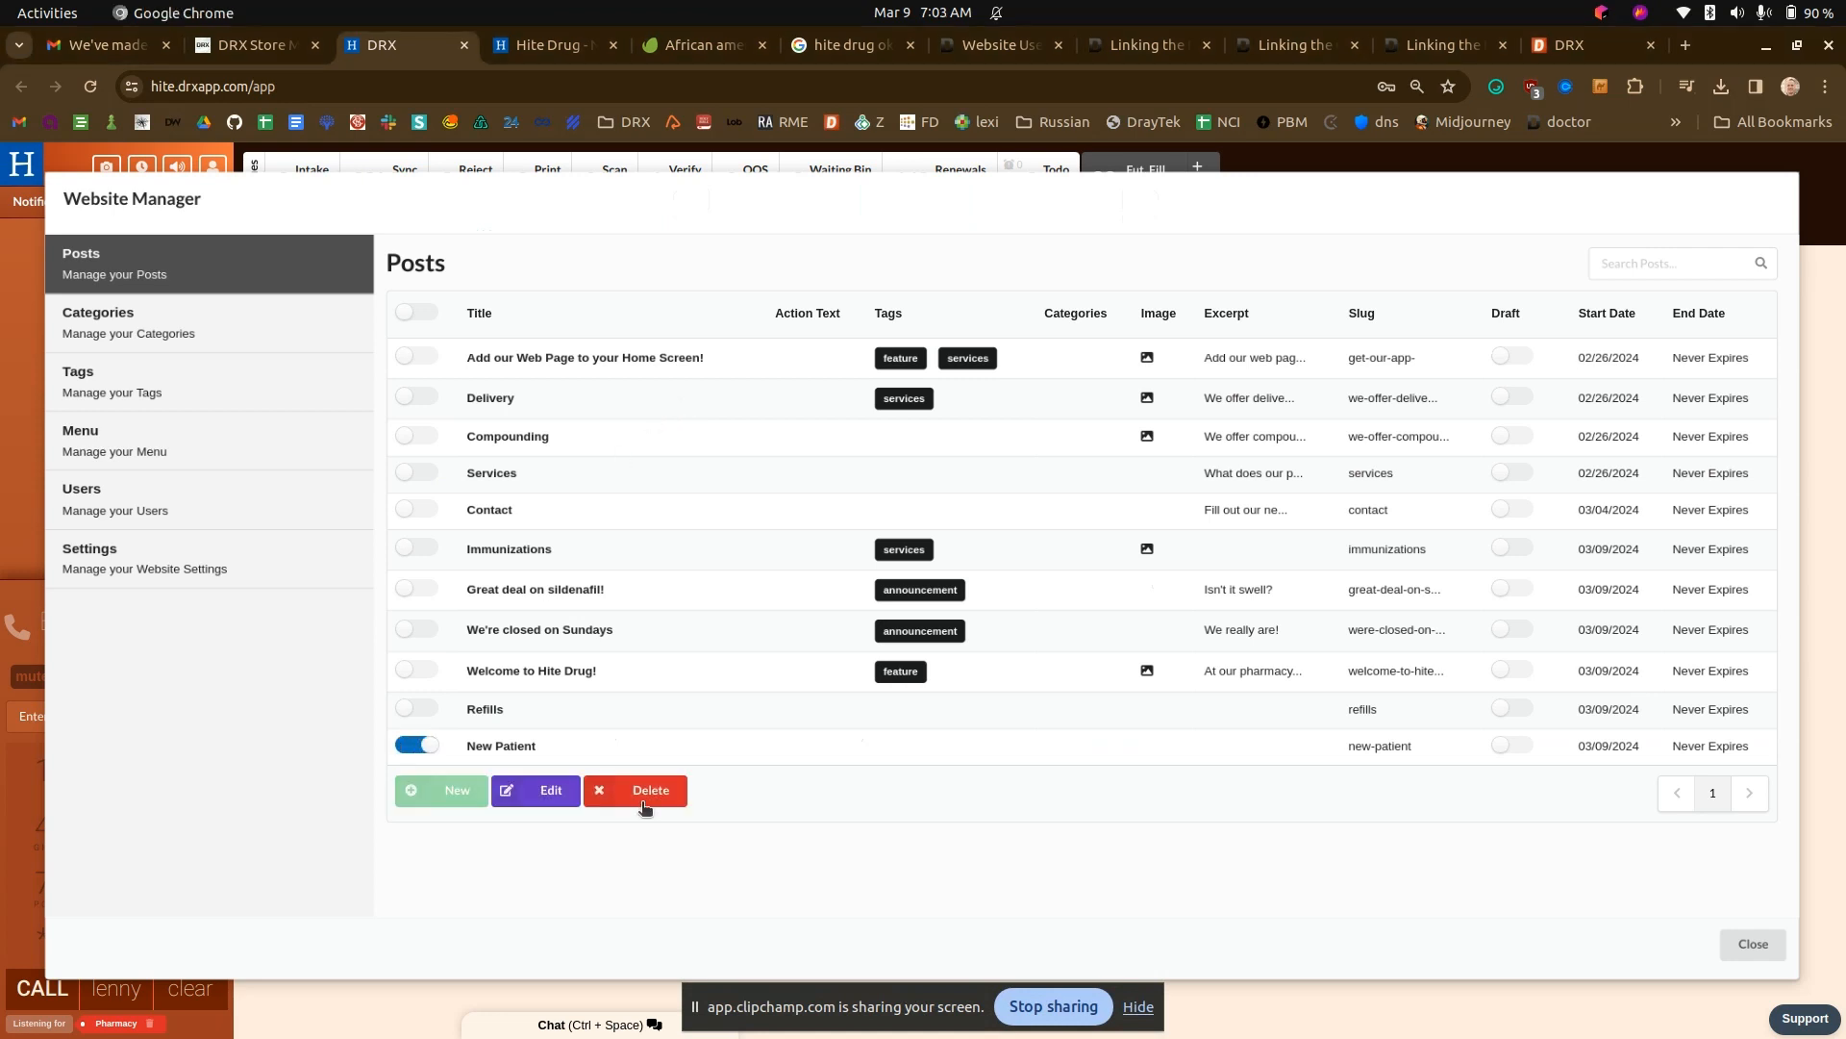
click(553, 794)
click(1588, 310)
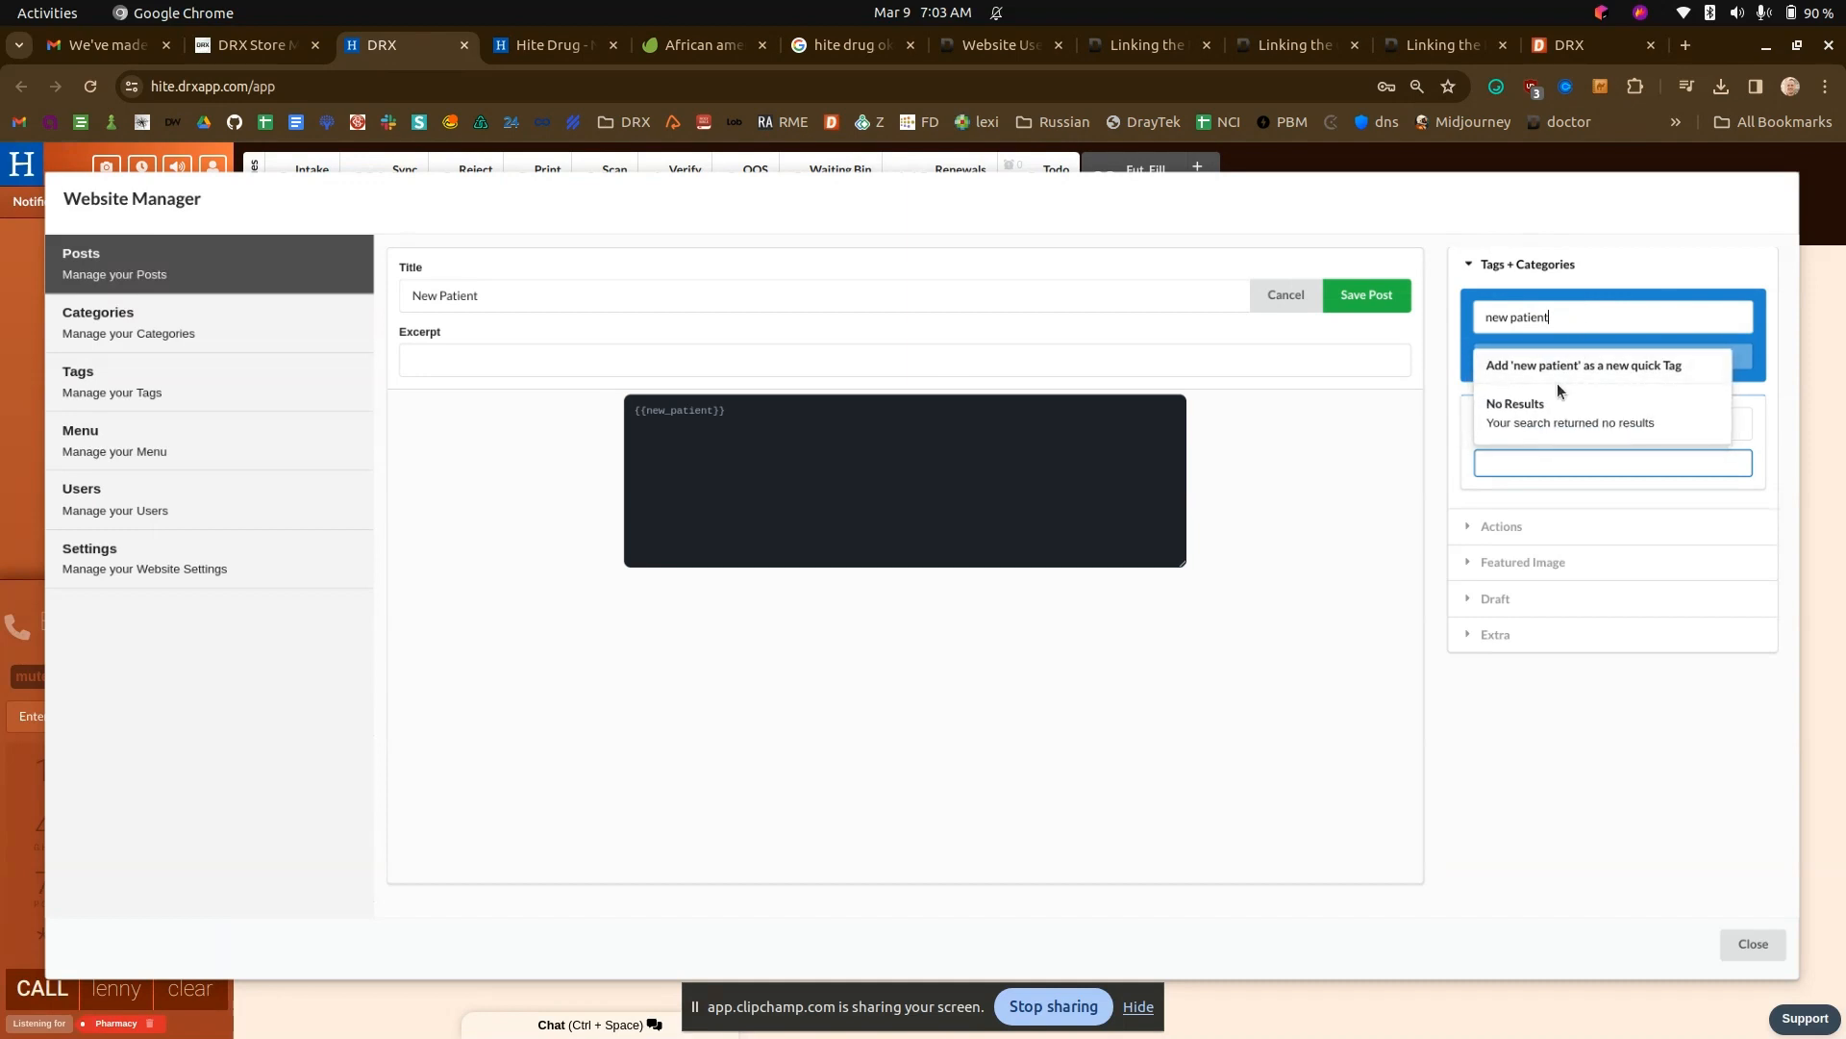
click(1564, 373)
click(1568, 368)
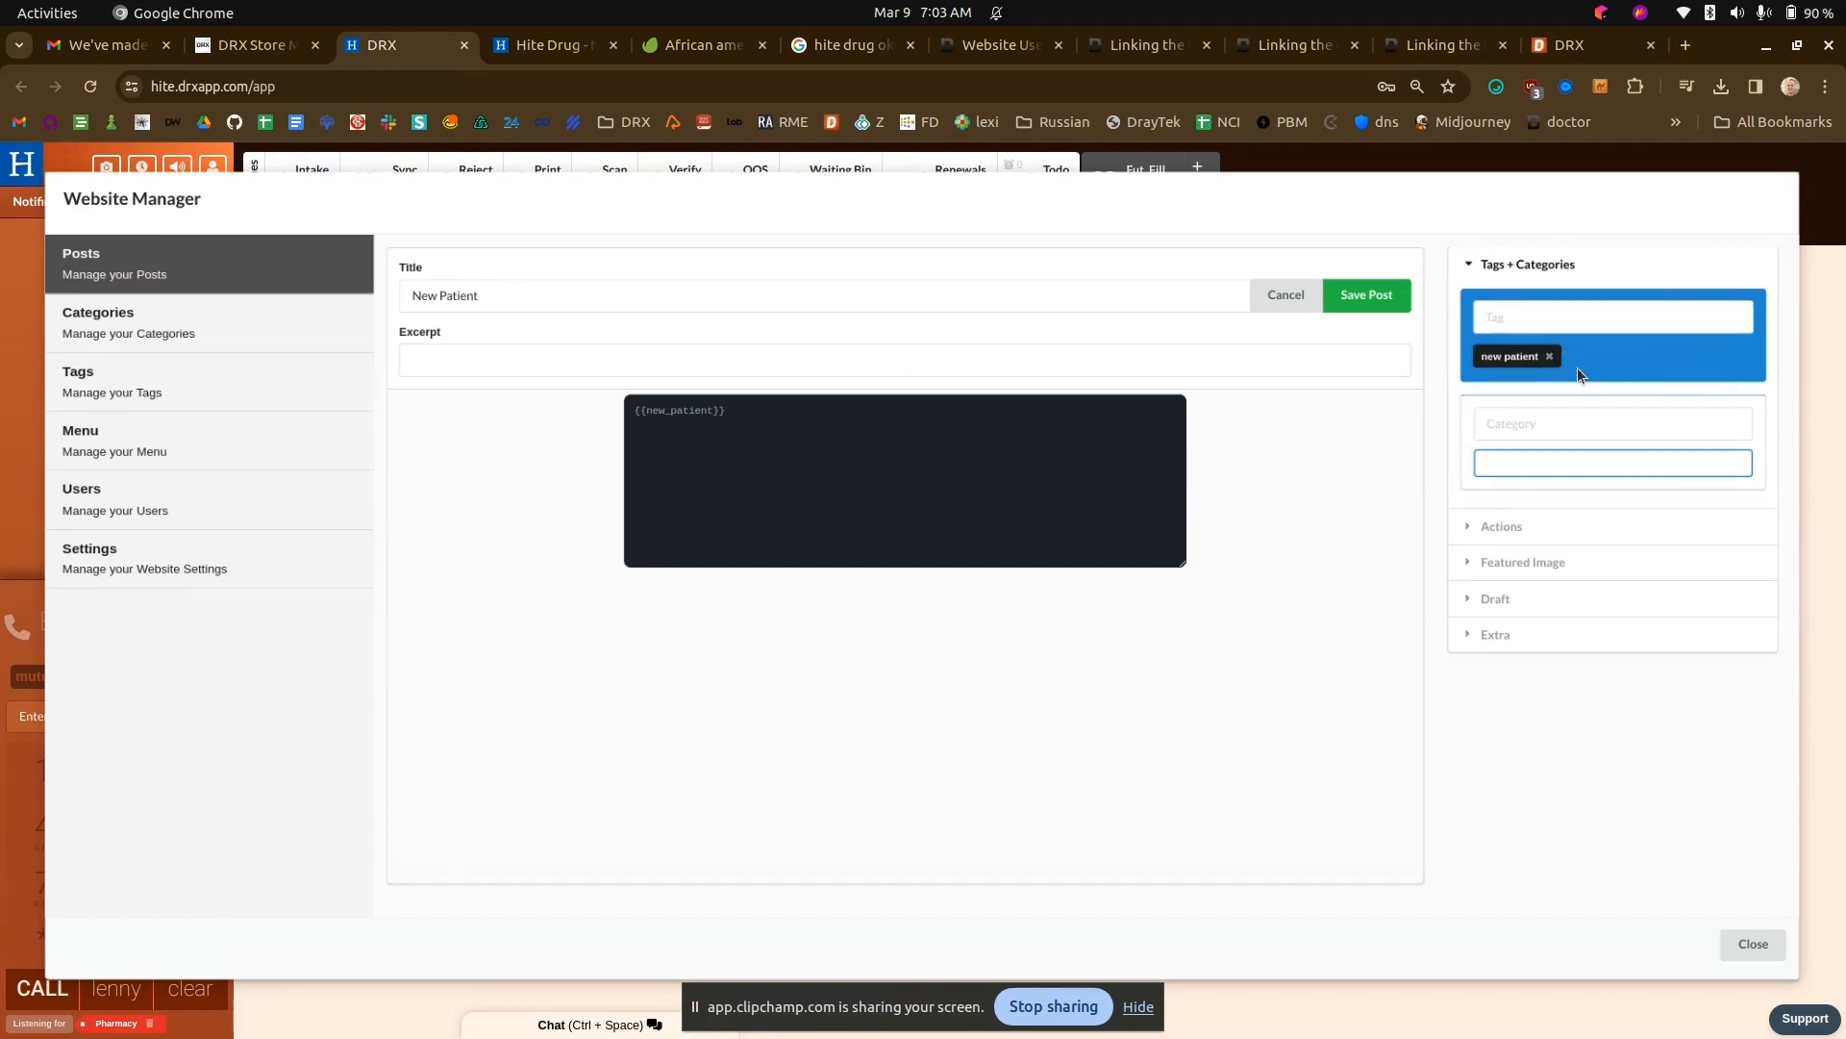
click(1382, 296)
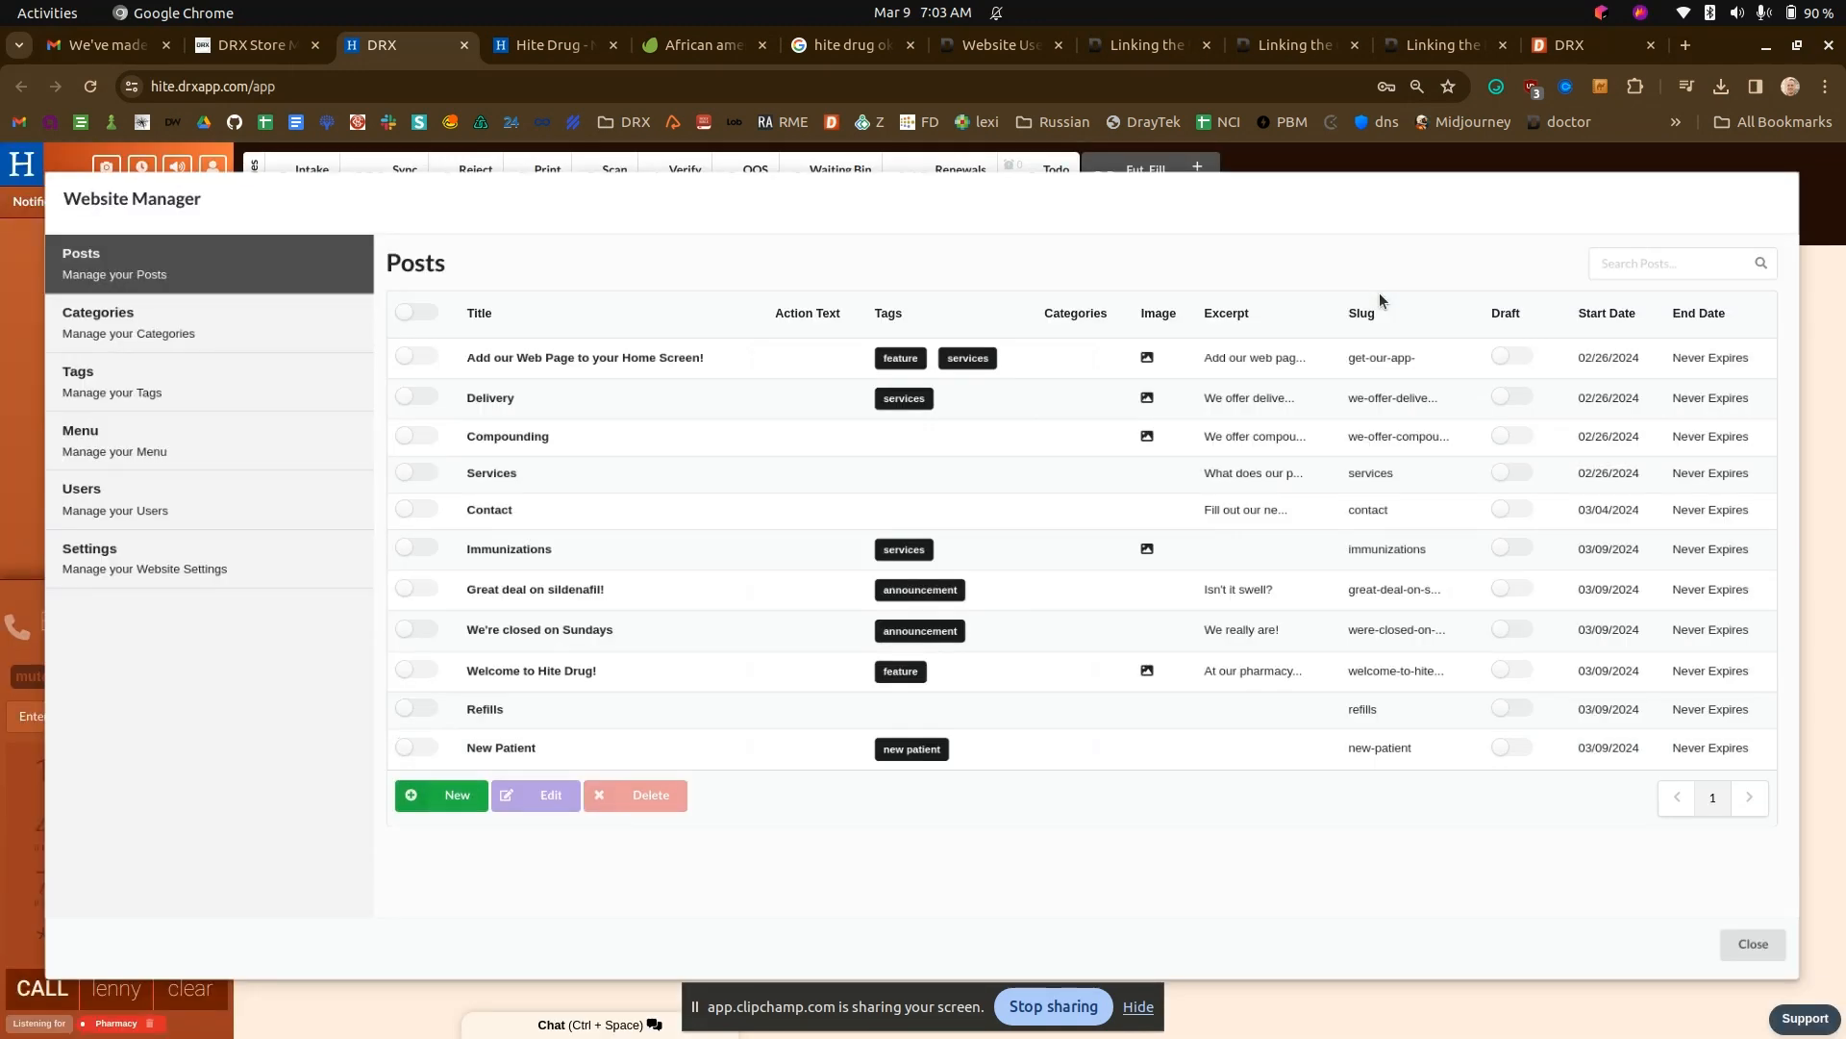
- Go to the live Hite Drug home page and follow its New Patient link to check the form page
click(550, 44)
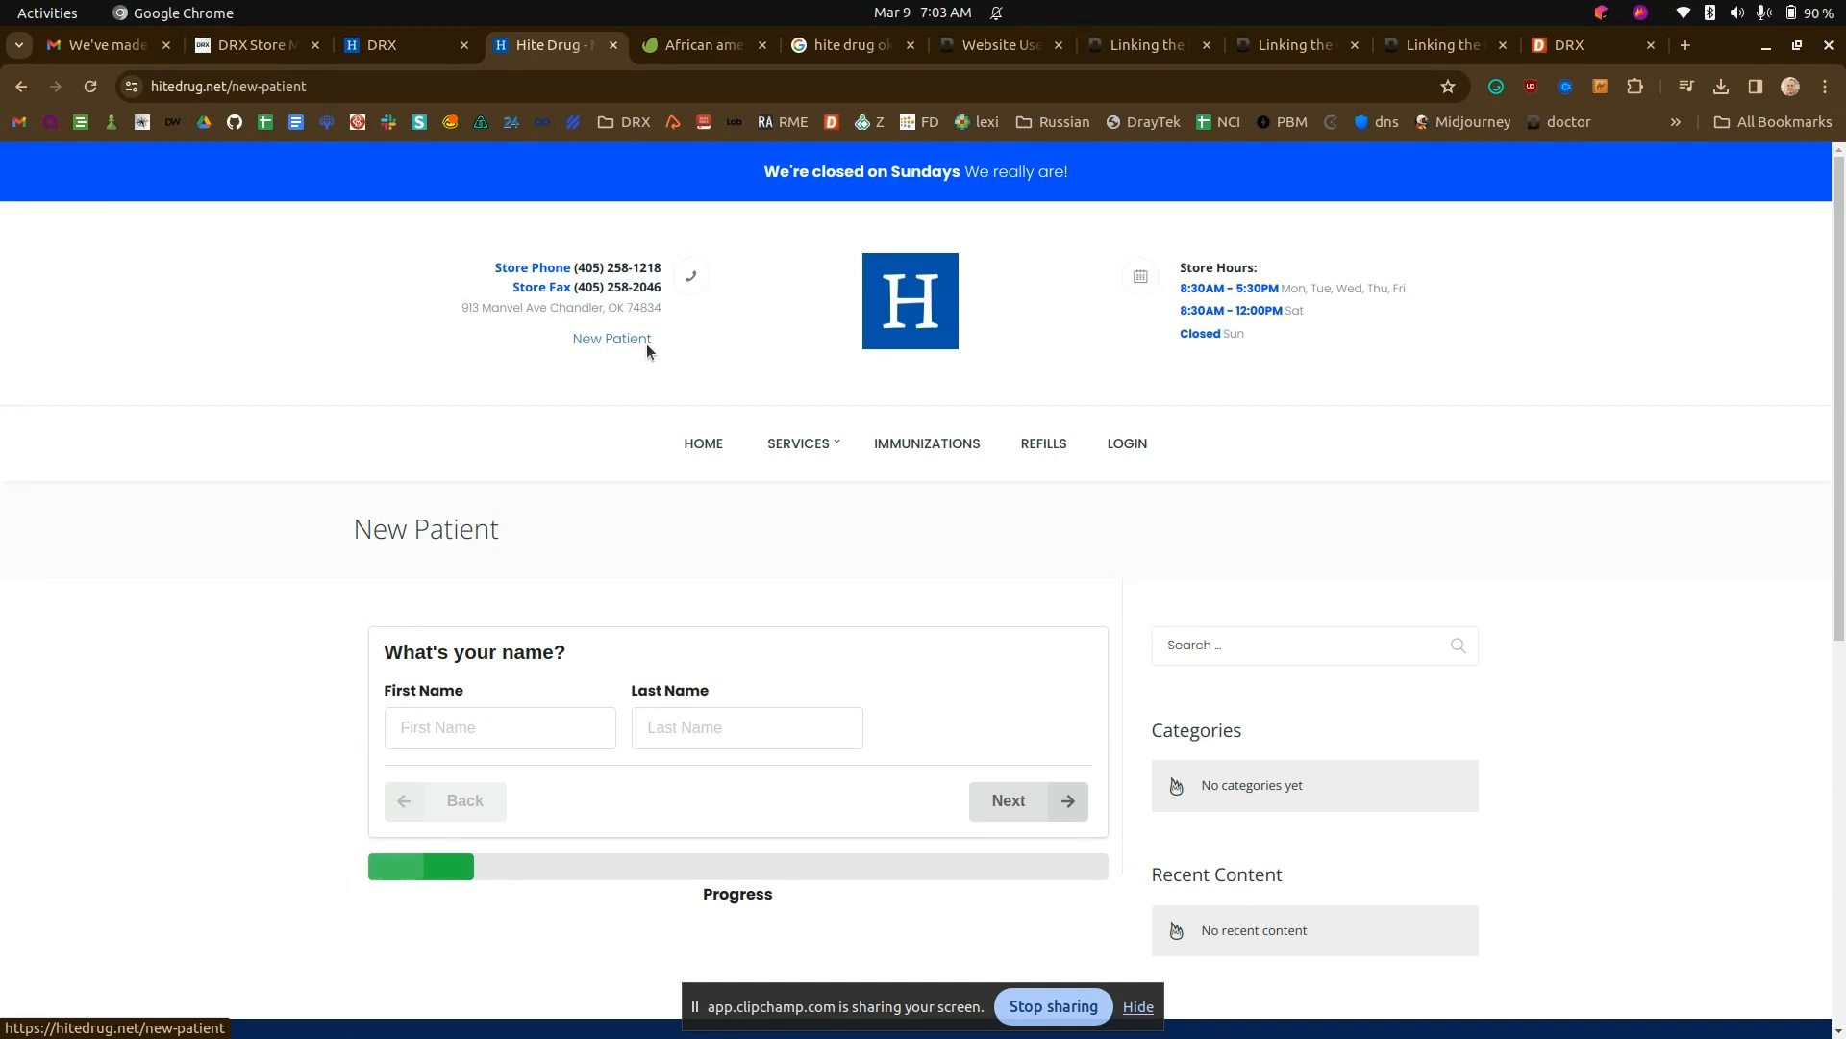
click(702, 442)
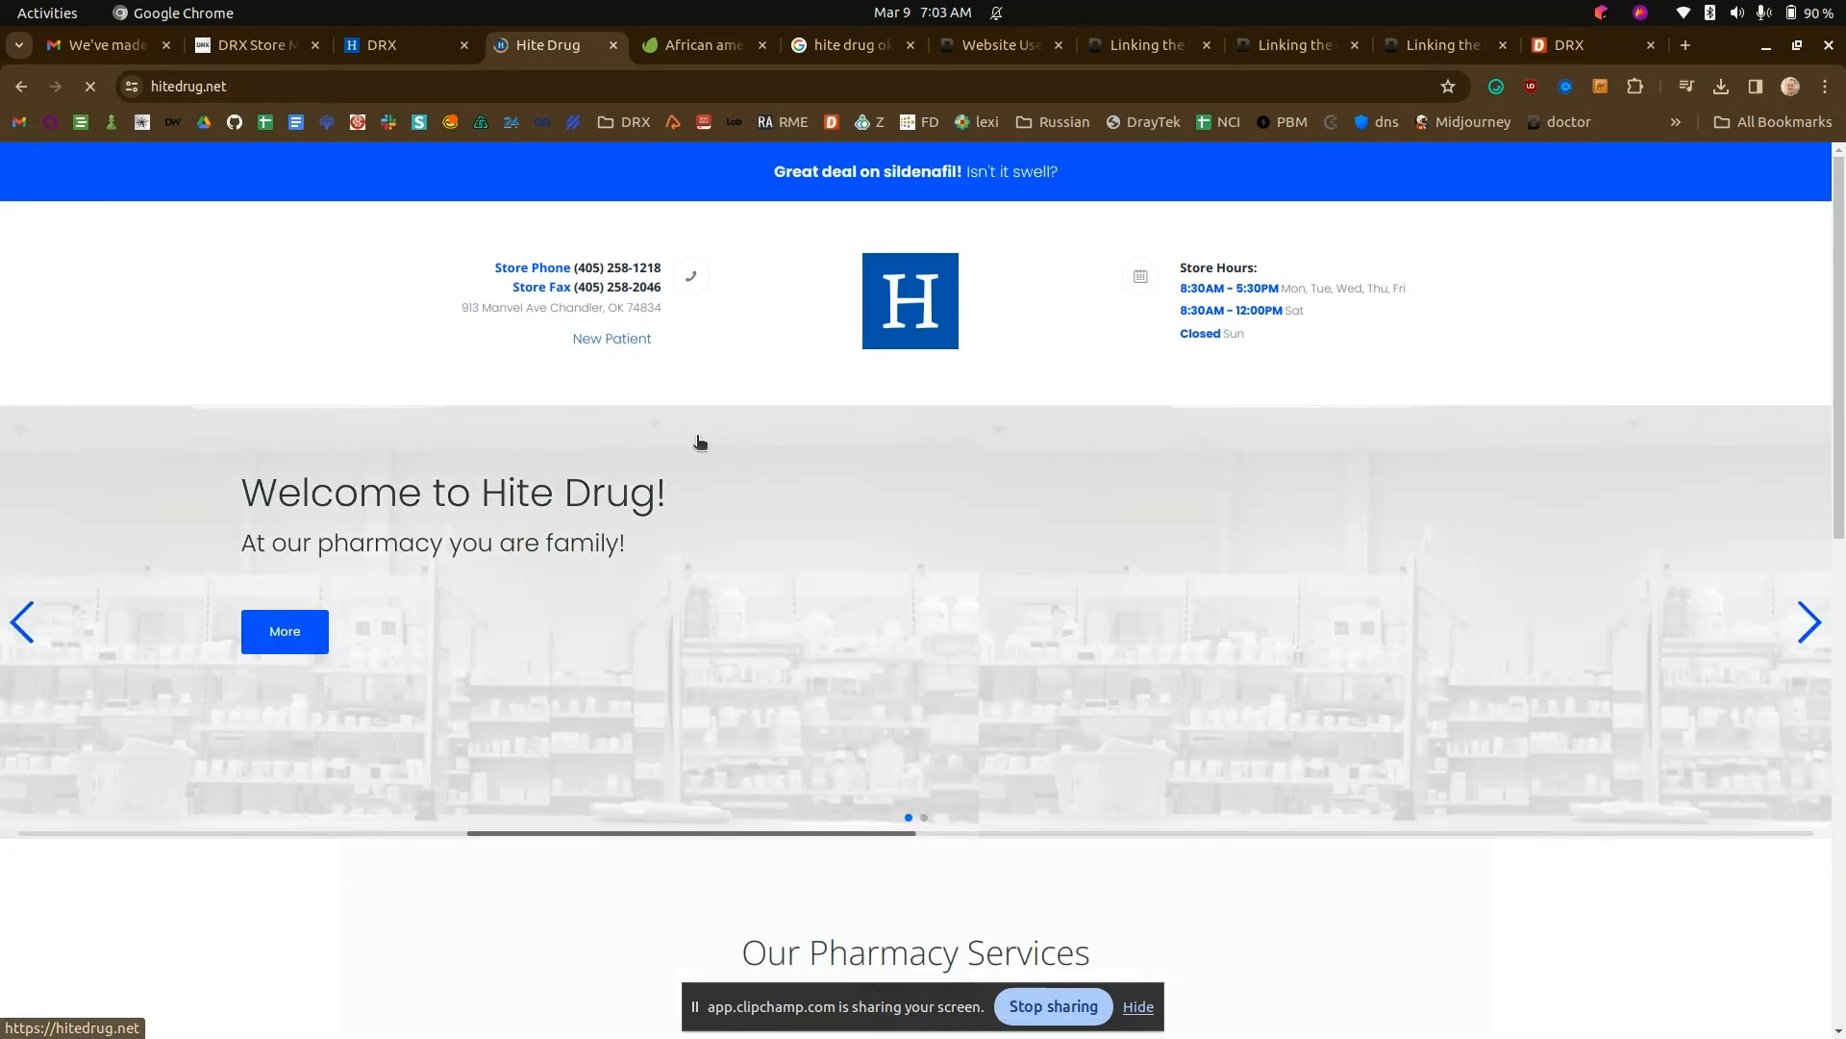
click(608, 342)
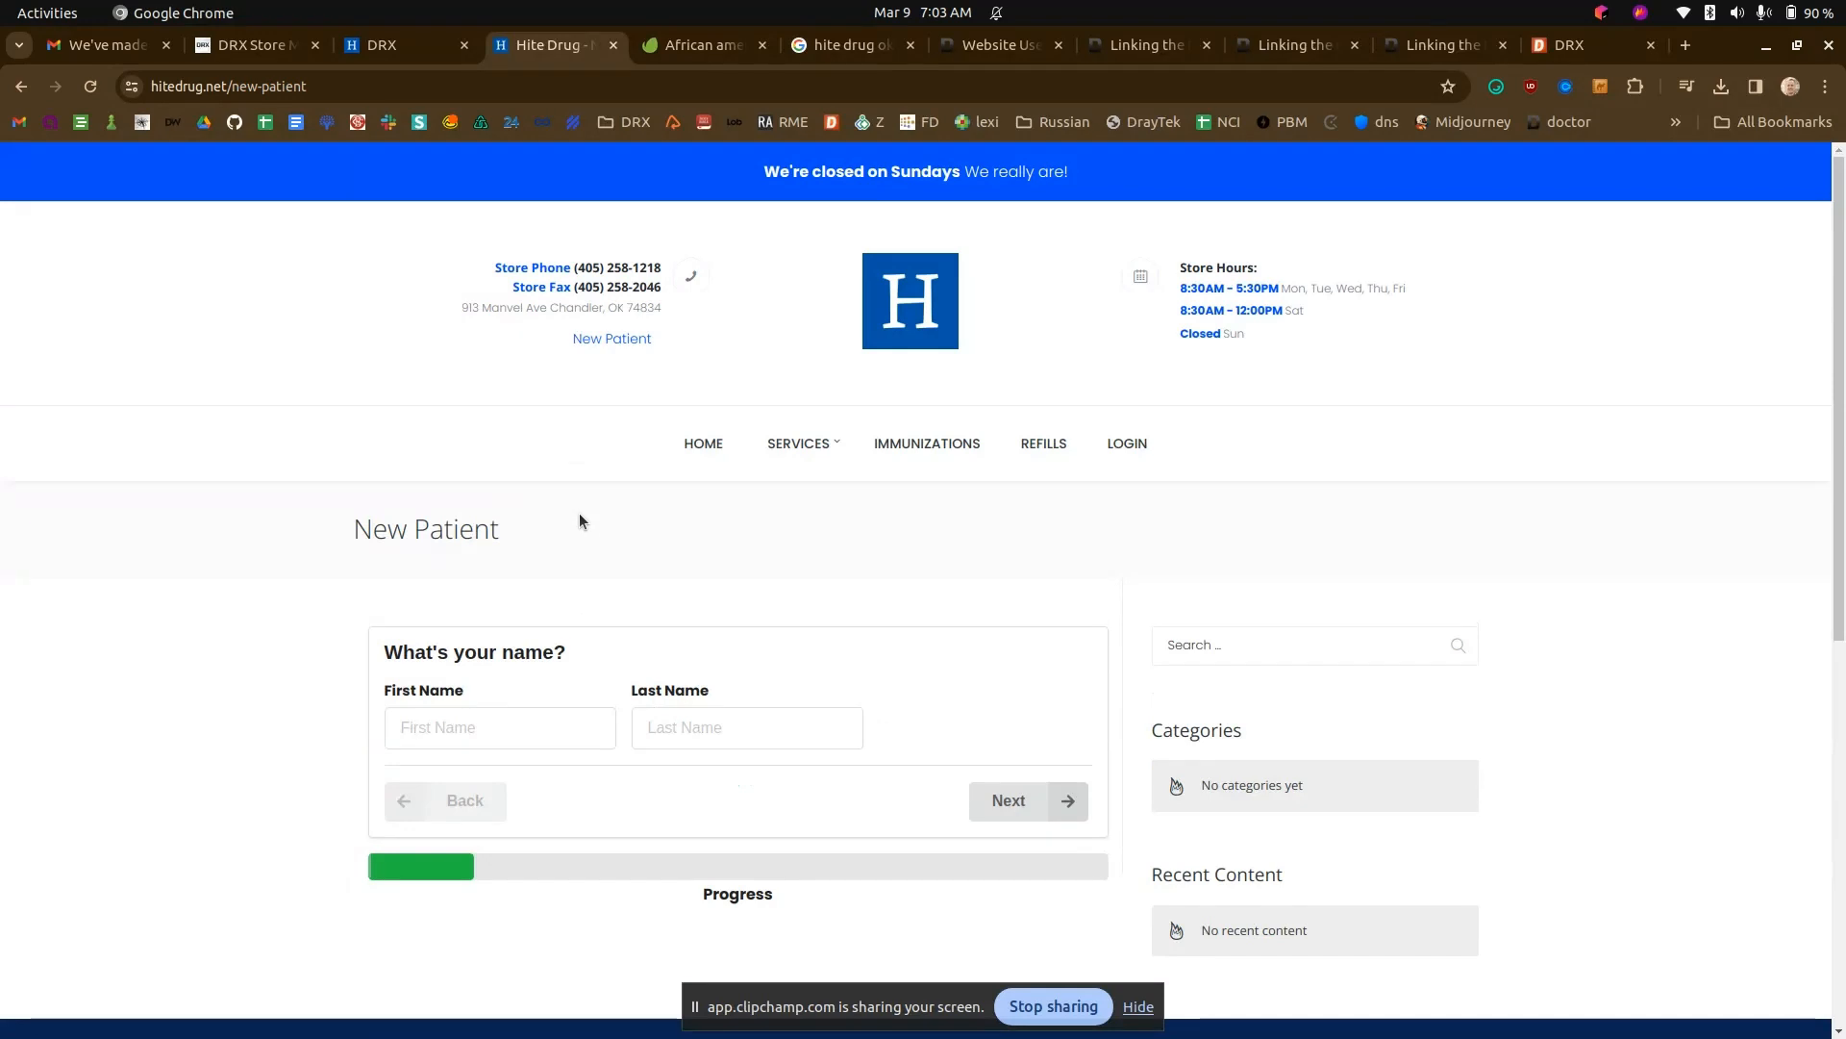
- Look through the open DRX help articles for the Linking the Contact Form instructions and review them
click(1296, 46)
click(1139, 43)
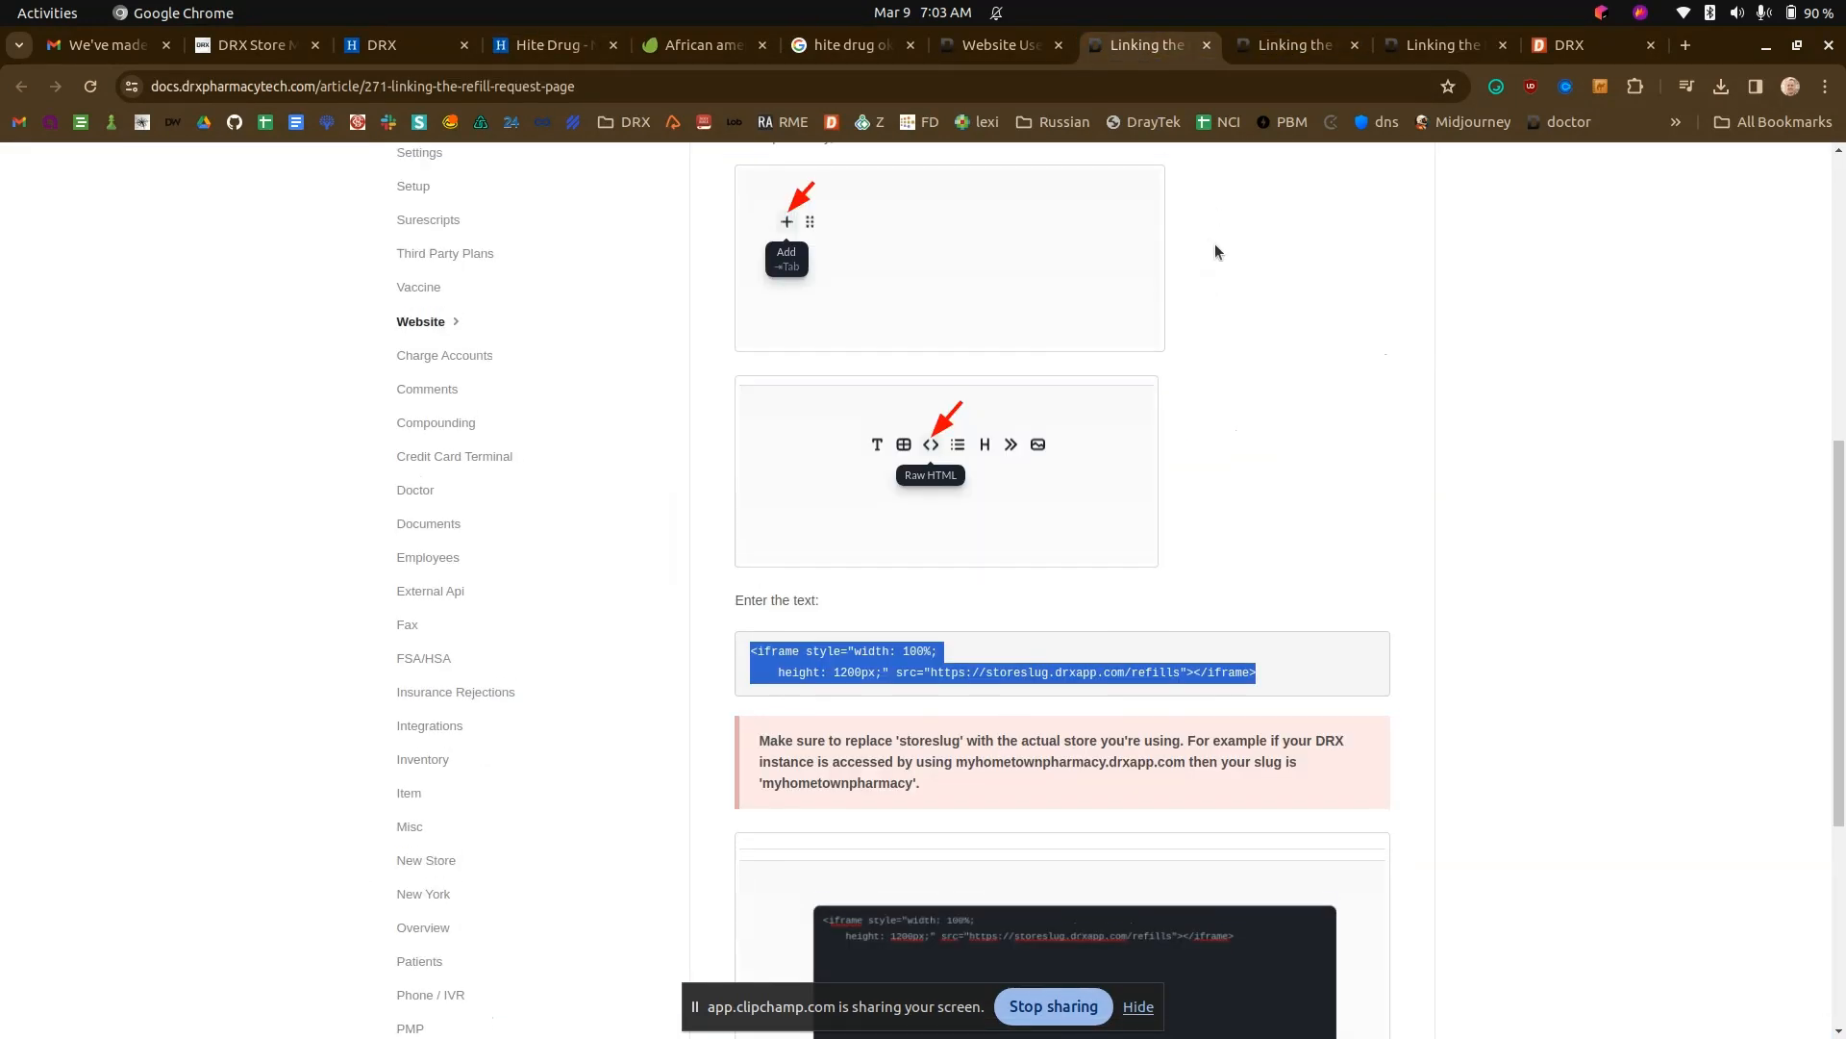
scroll(1213, 240, up, 10)
click(1433, 45)
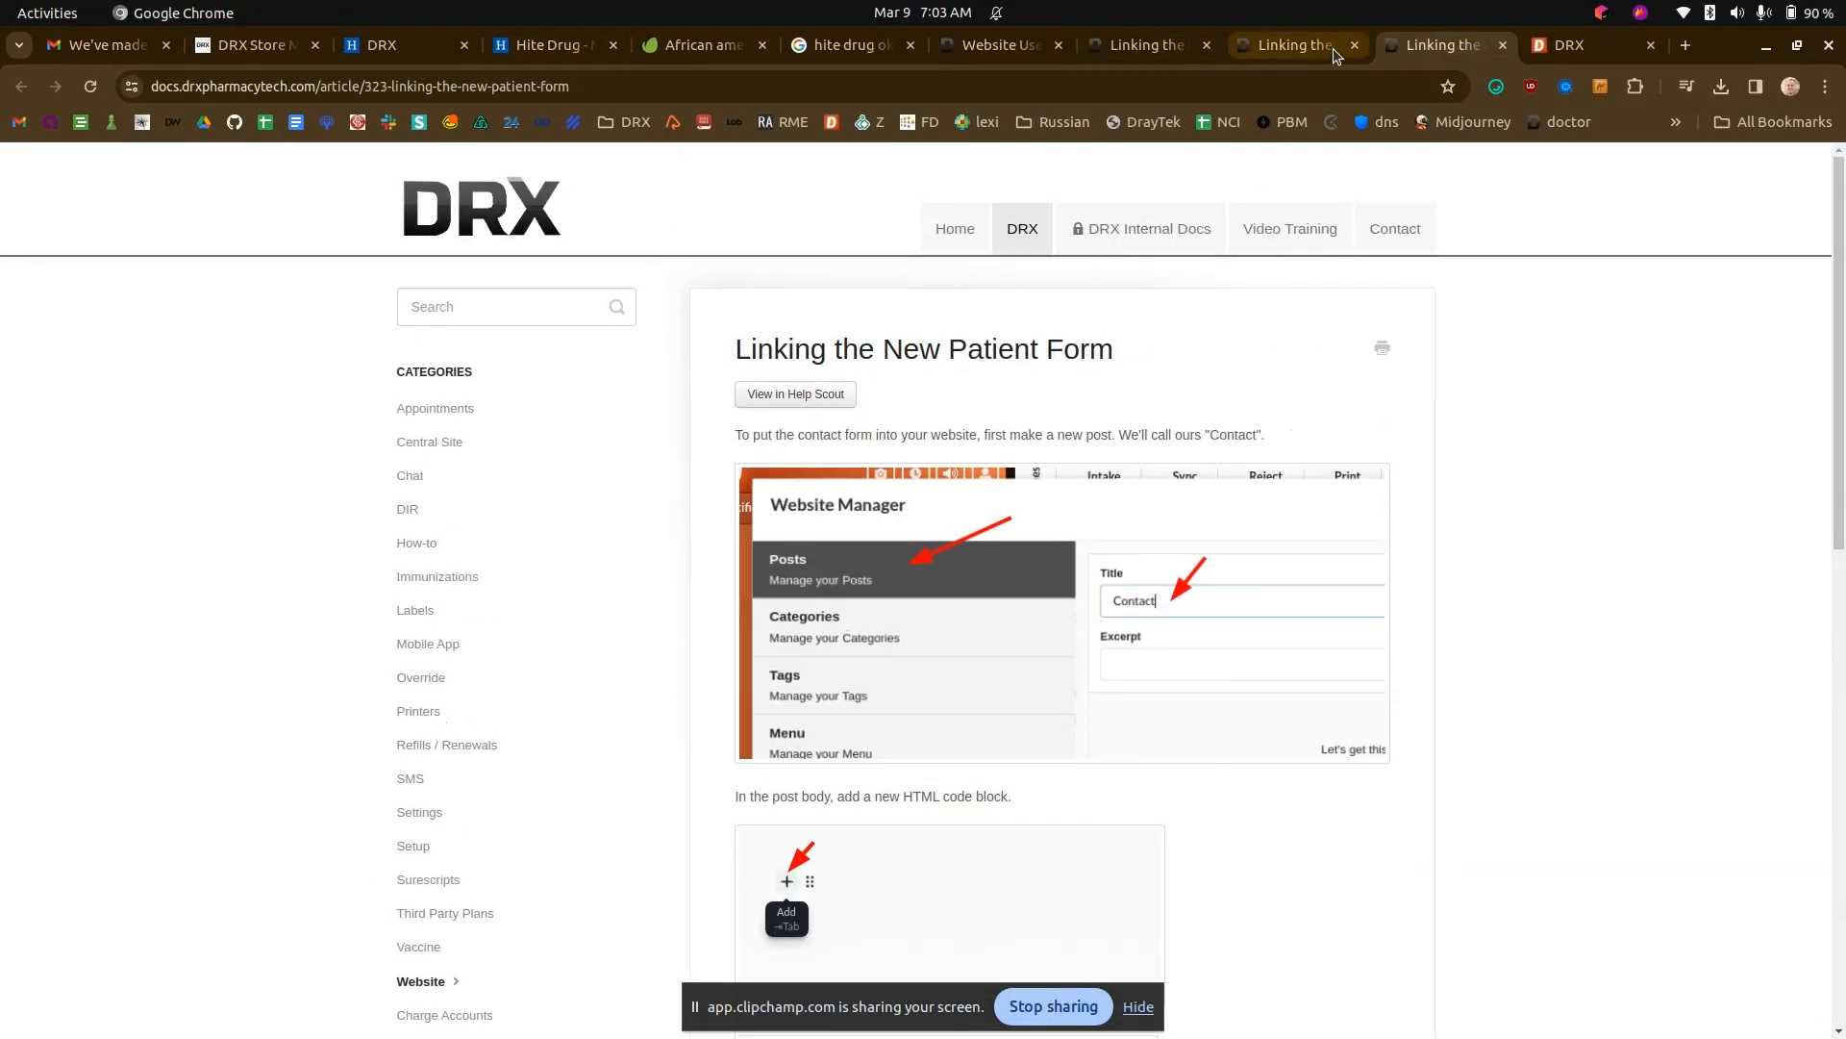
click(1299, 48)
scroll(1191, 464, down, 6)
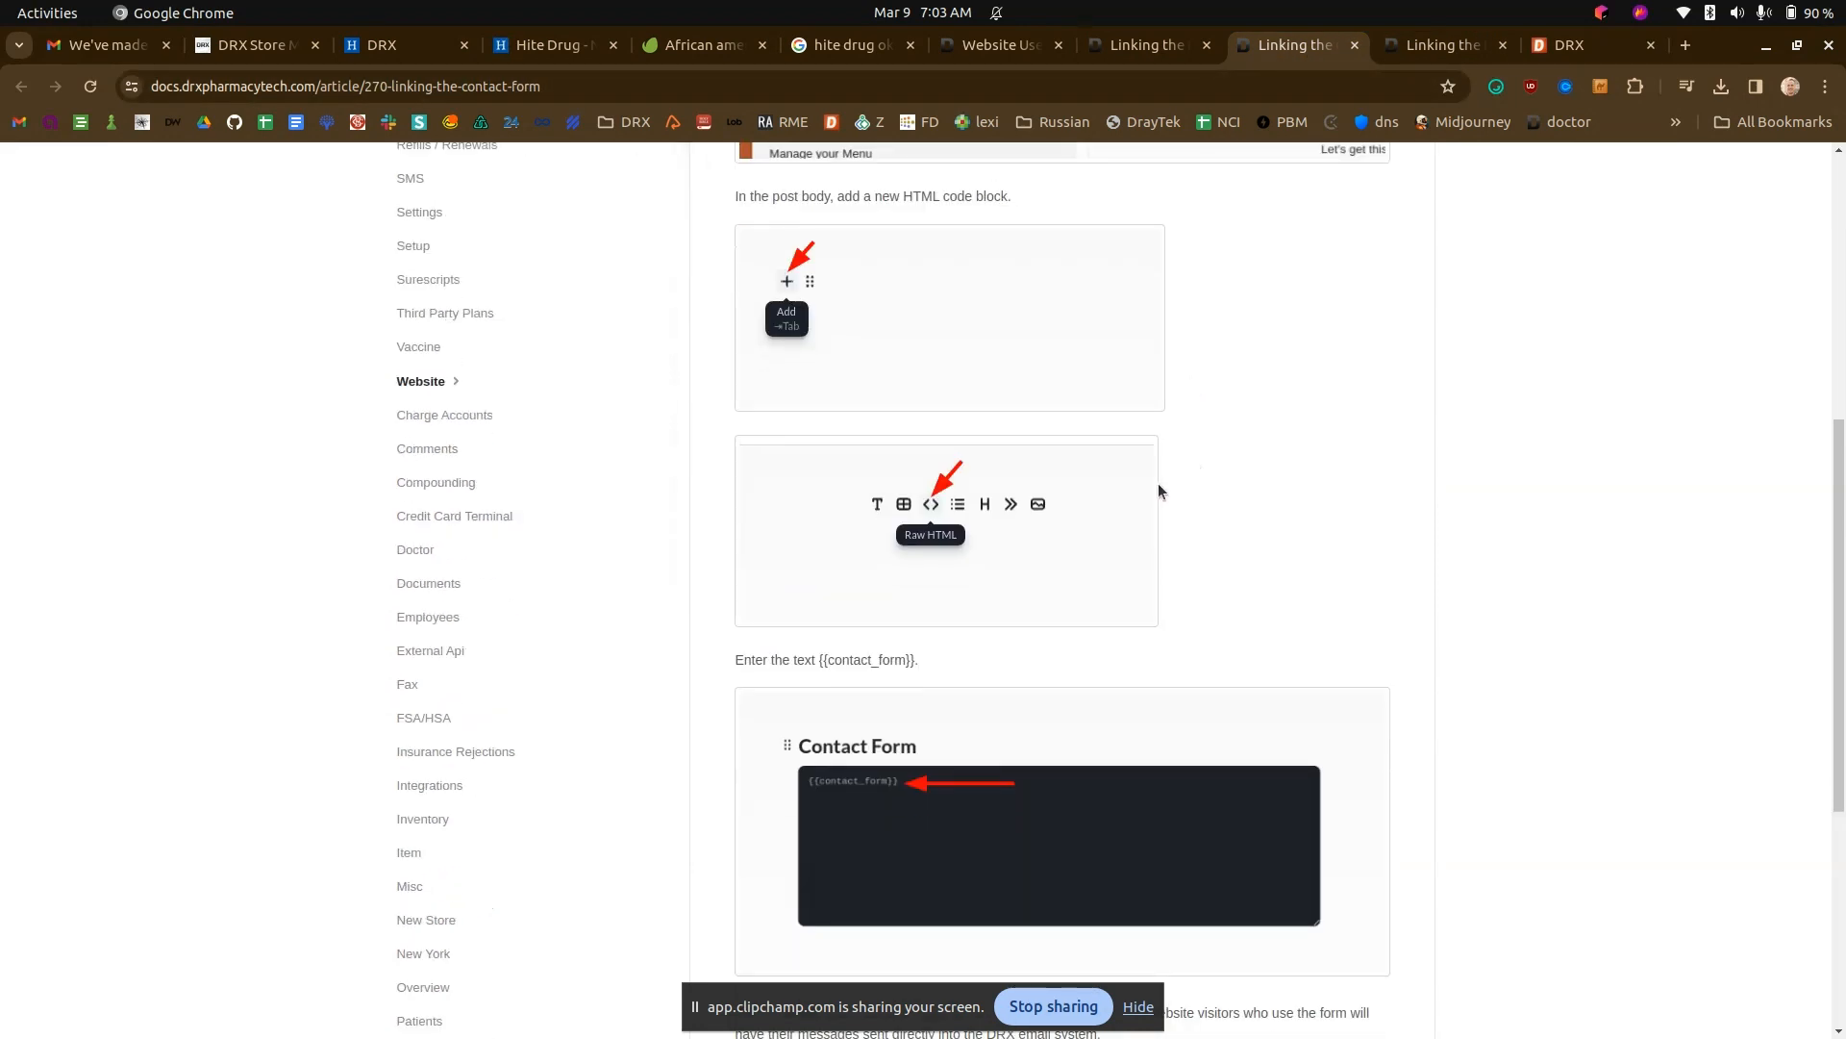
click(845, 45)
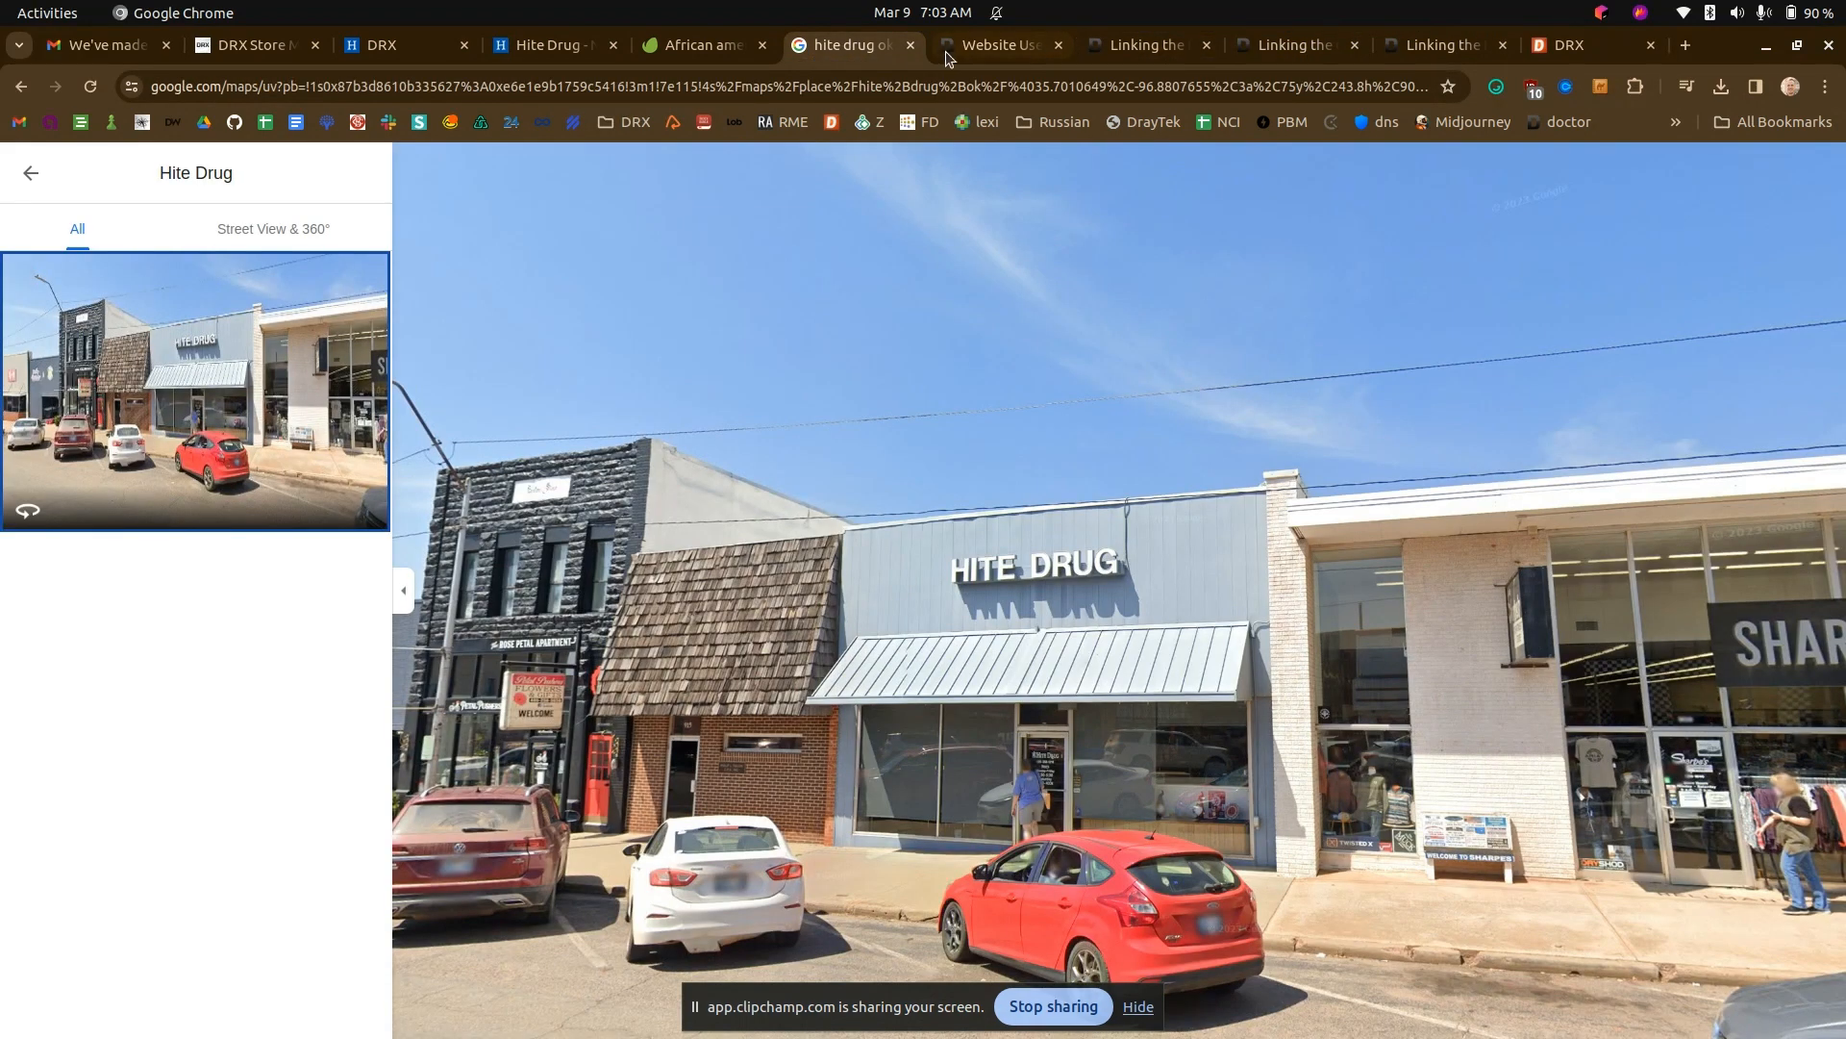
- Start a new post in the Website Manager titled "Contact Us!" and delete its placeholder paragraph
click(558, 48)
click(409, 50)
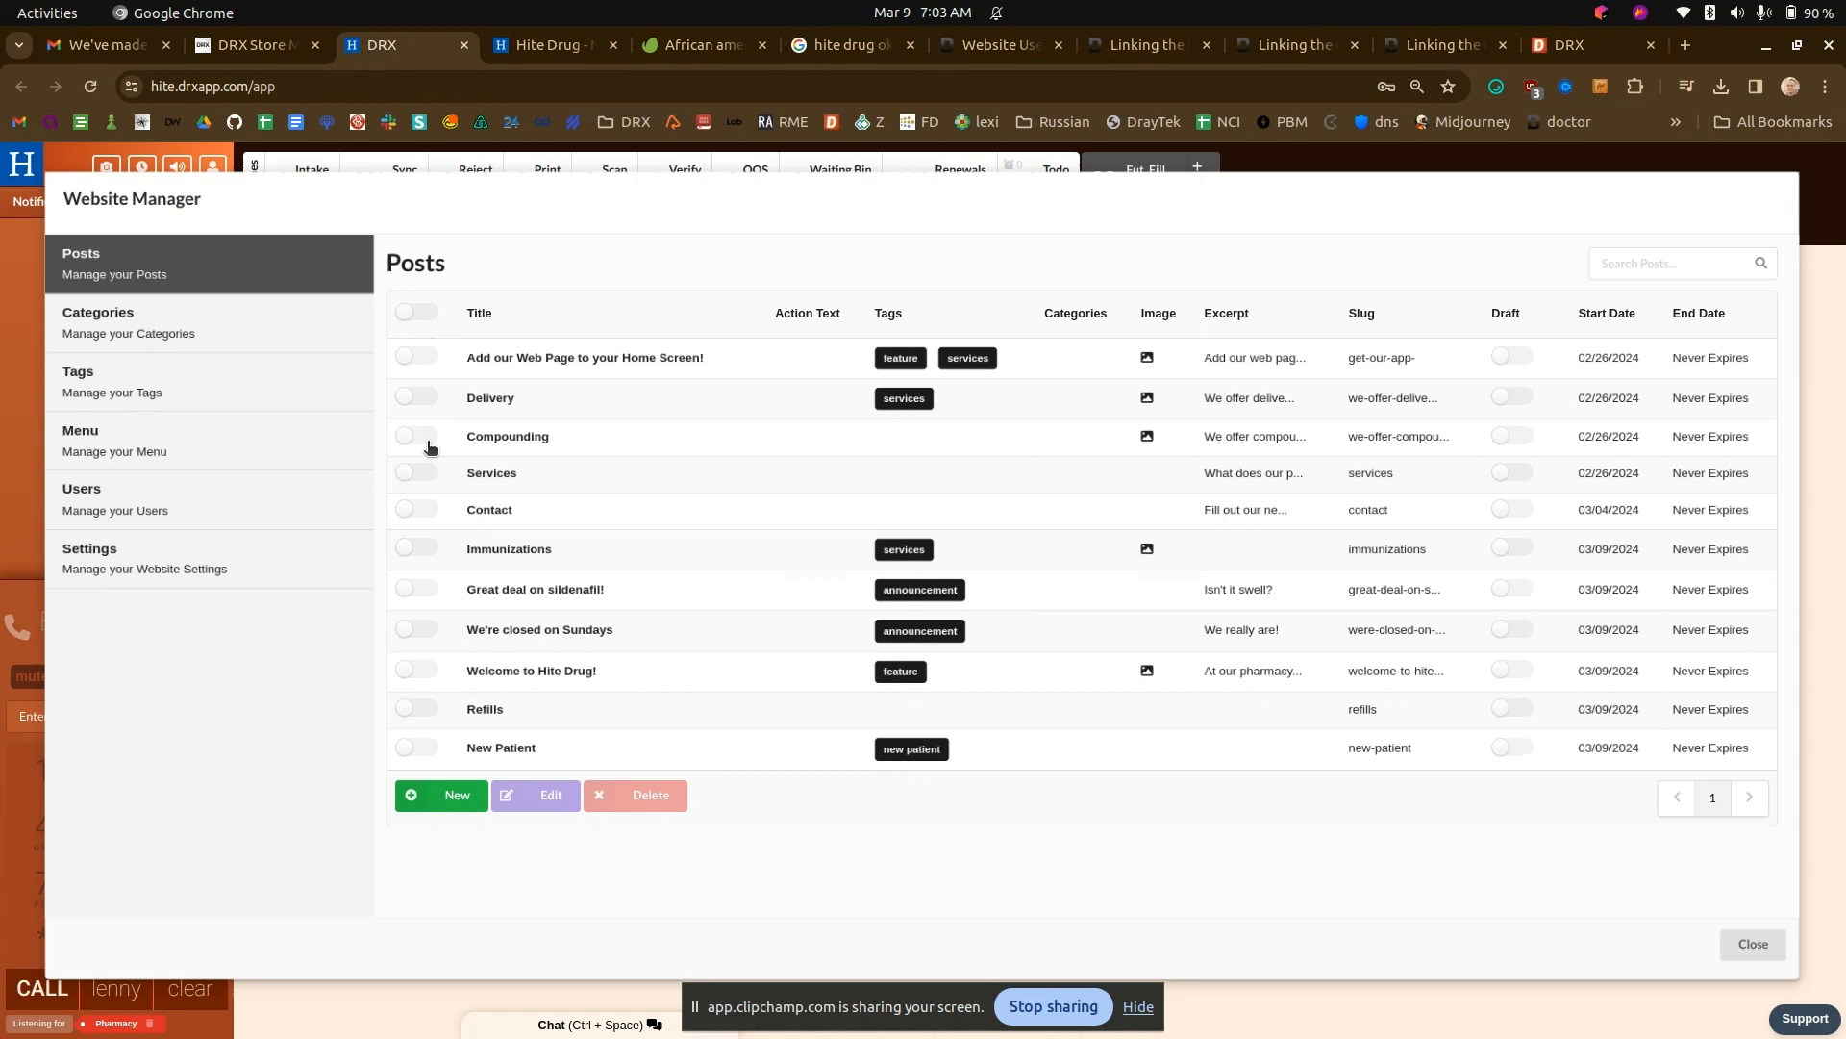
click(463, 795)
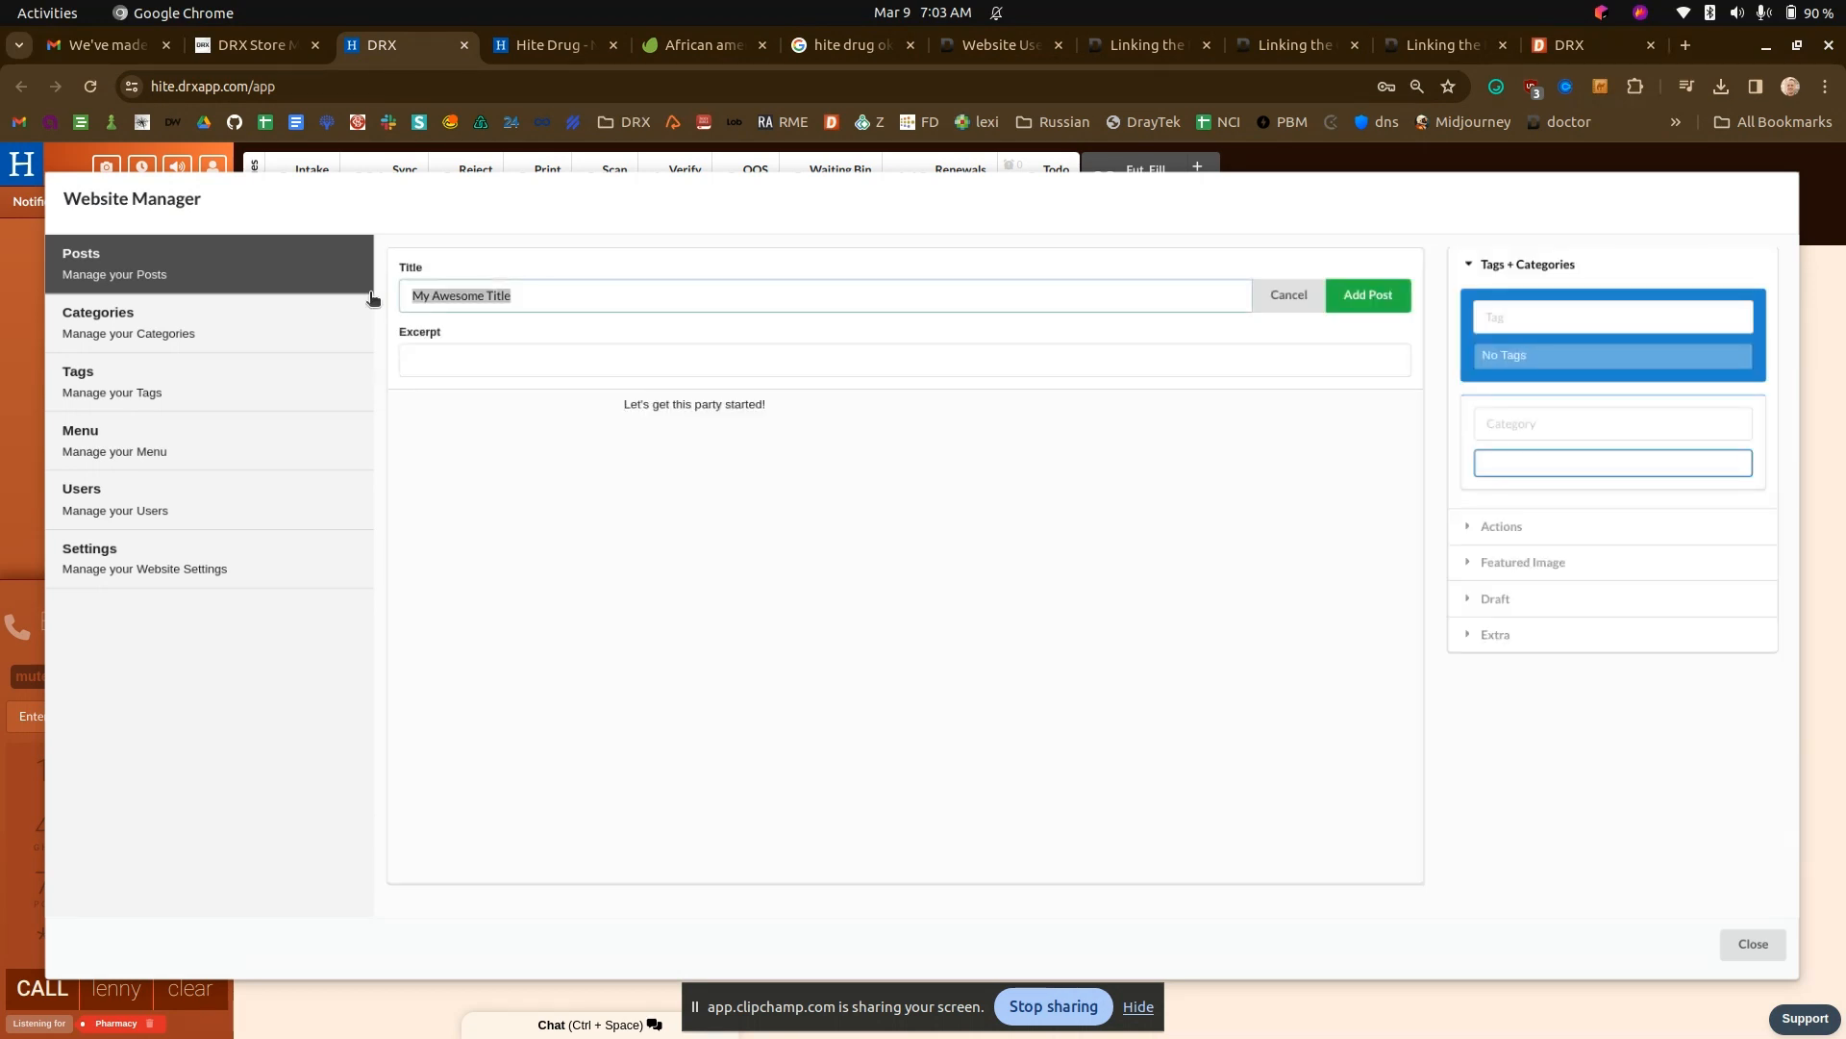
text(Contact Us!)
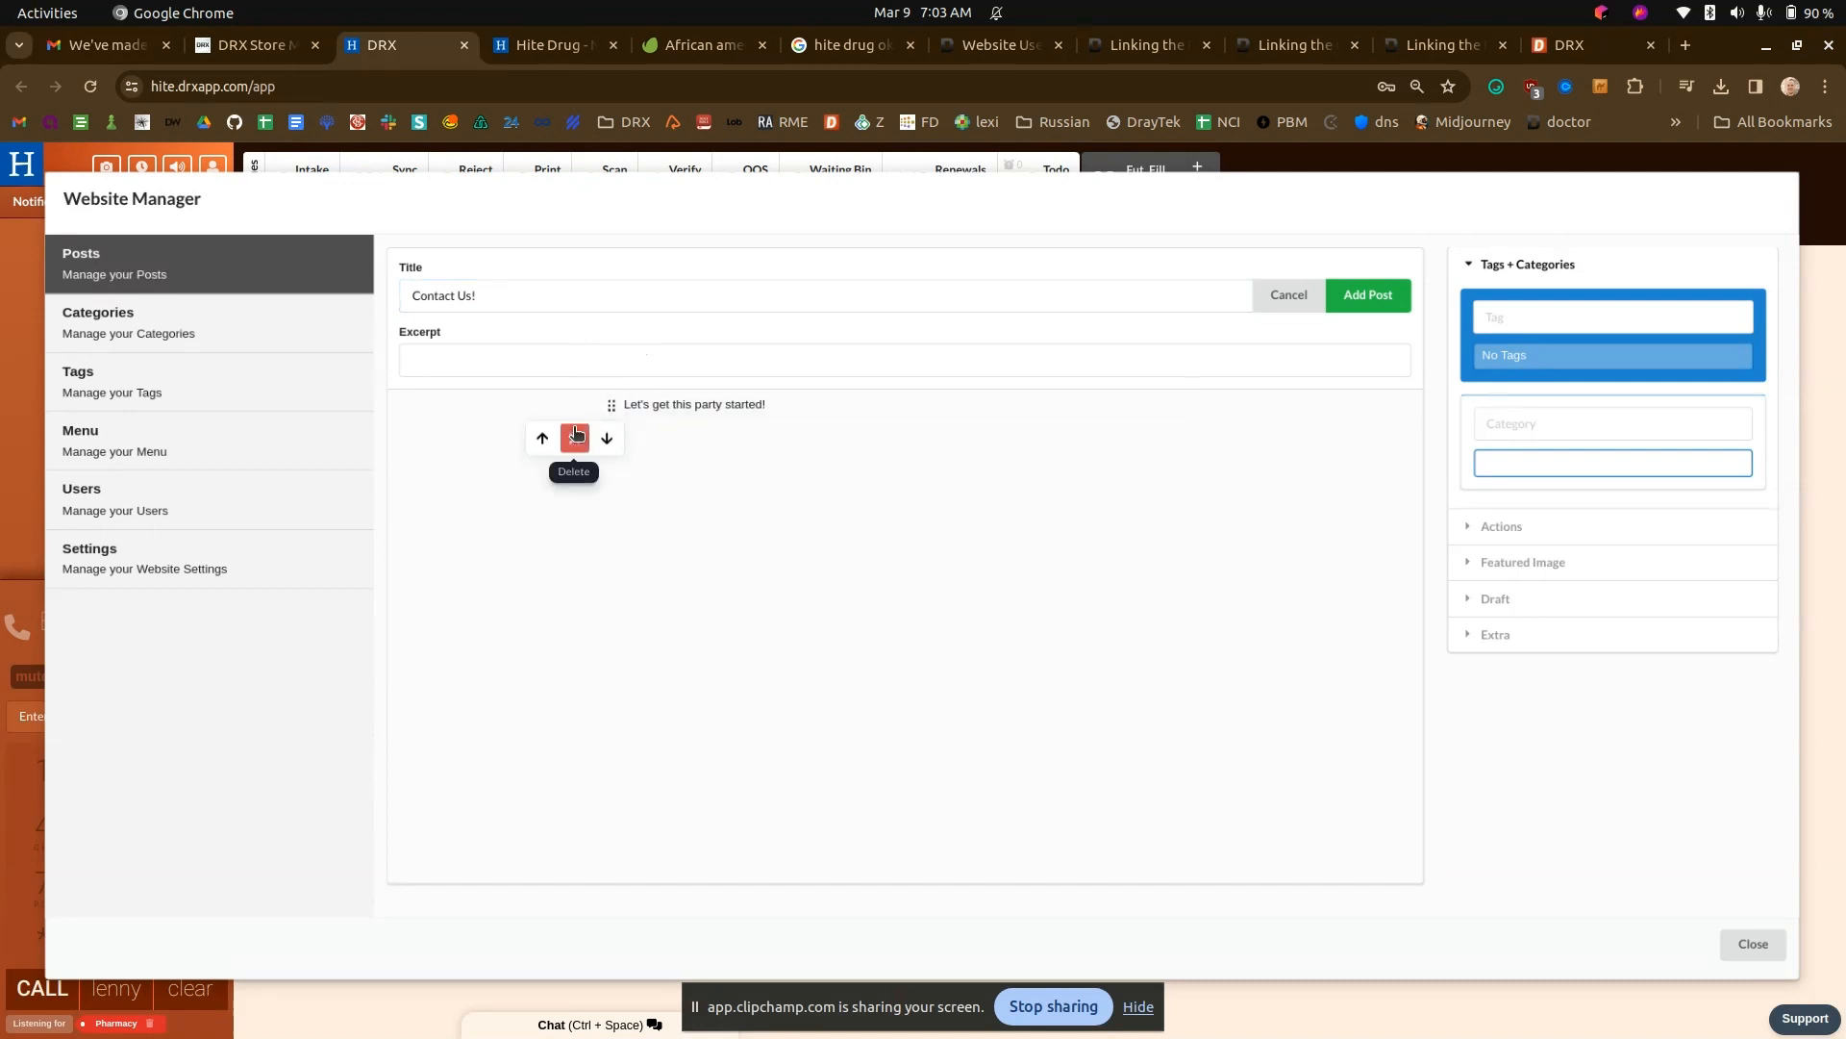
click(574, 438)
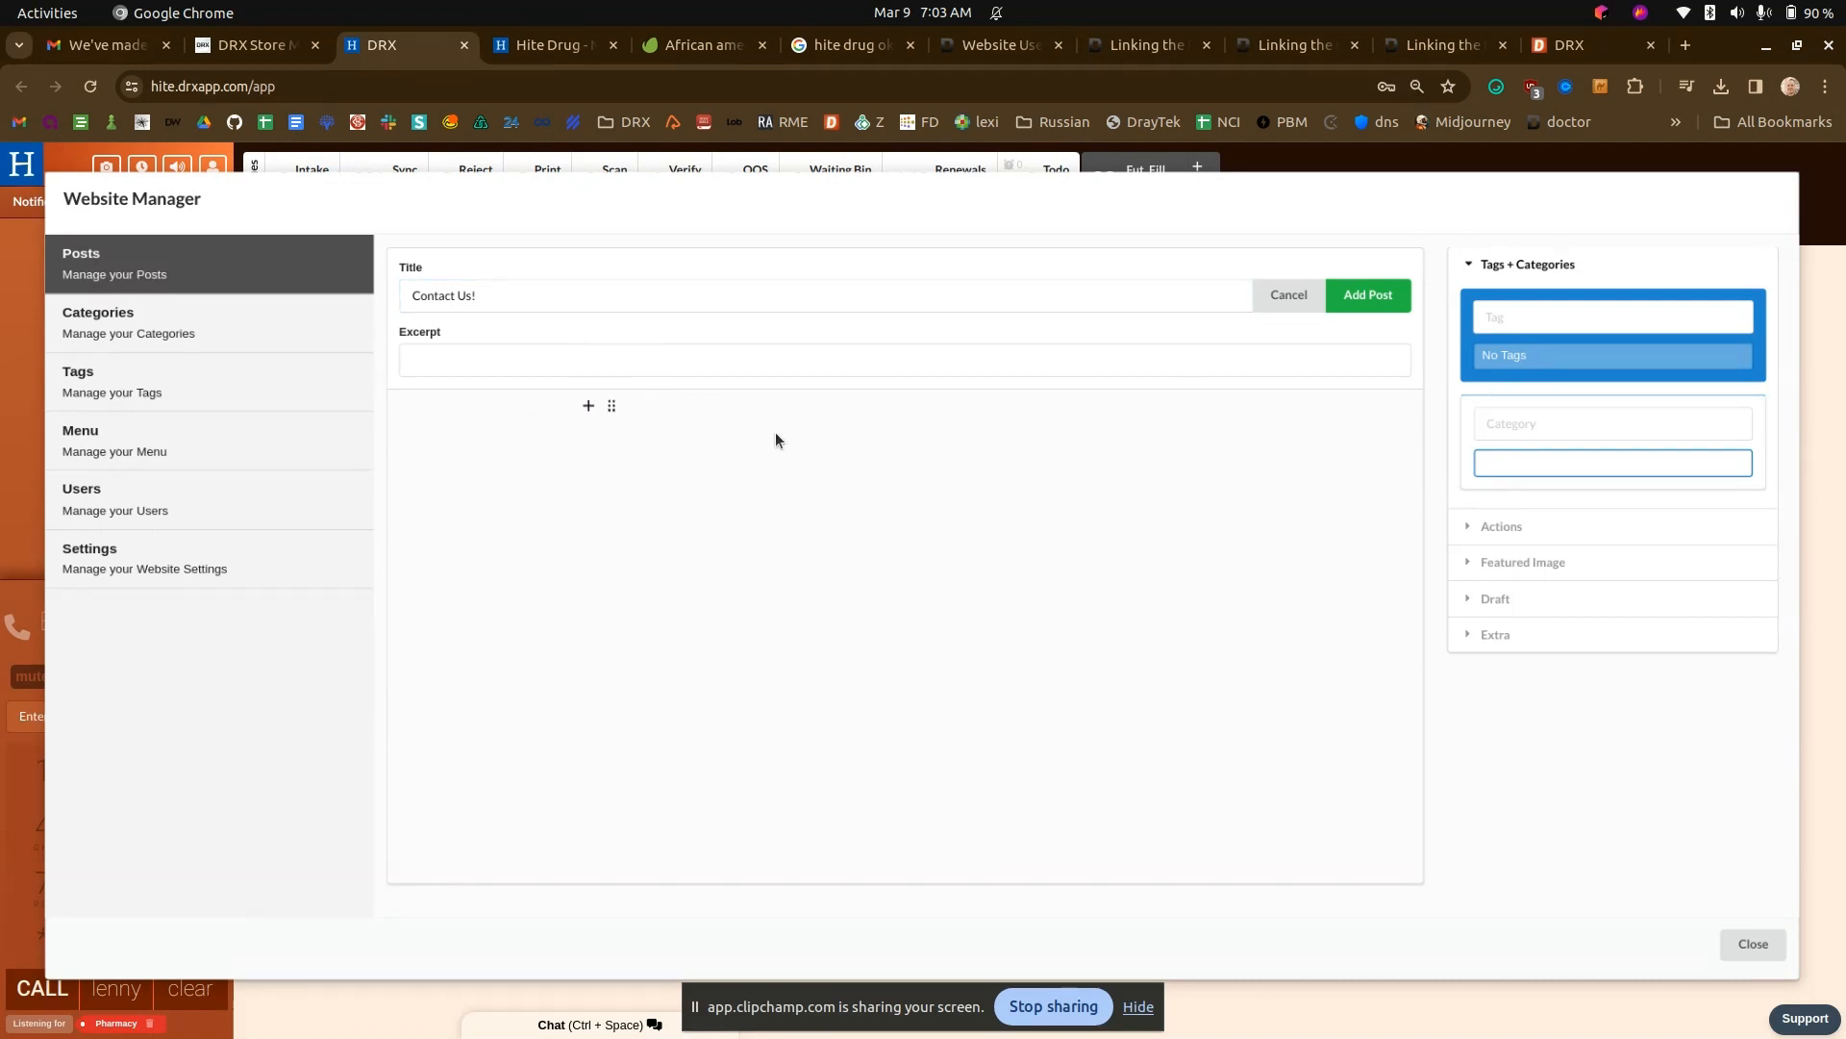
- Add a heading block reading "We would love to hear from you" to the Contact Us! post body
click(588, 405)
click(640, 405)
click(591, 405)
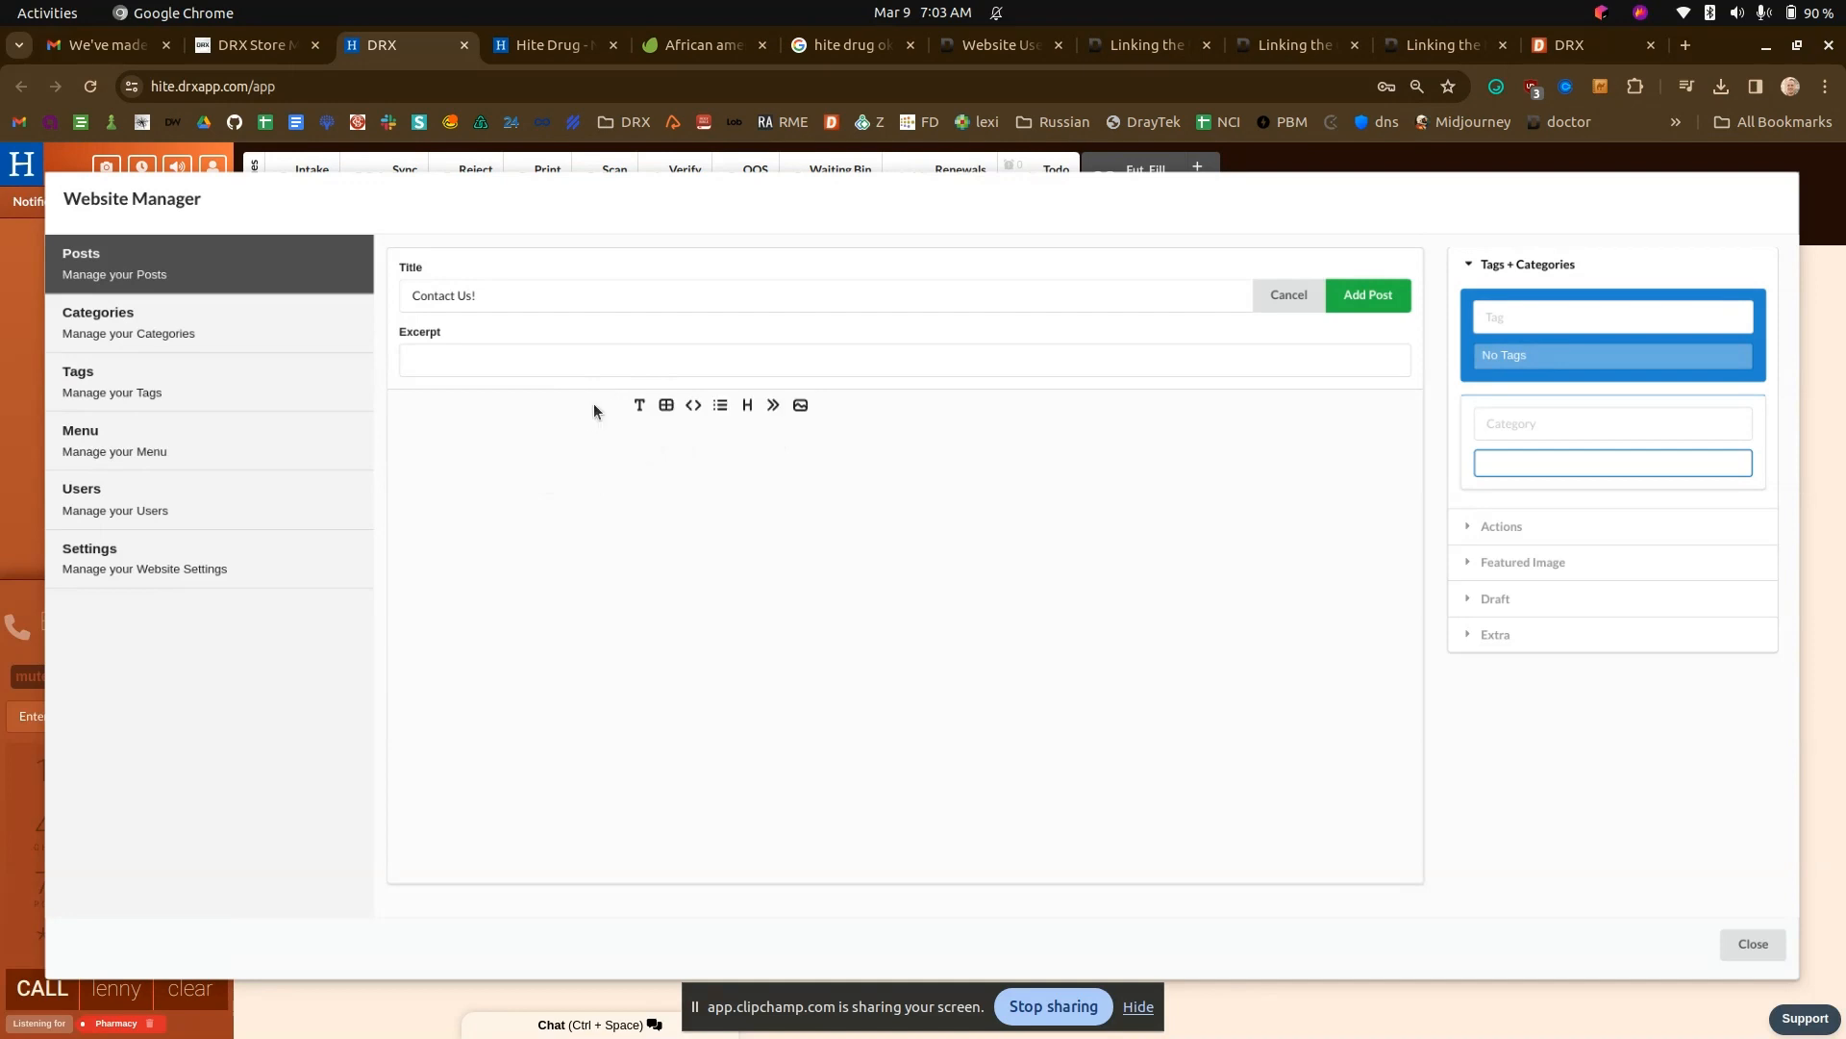
click(747, 405)
text(We would love to hear from you)
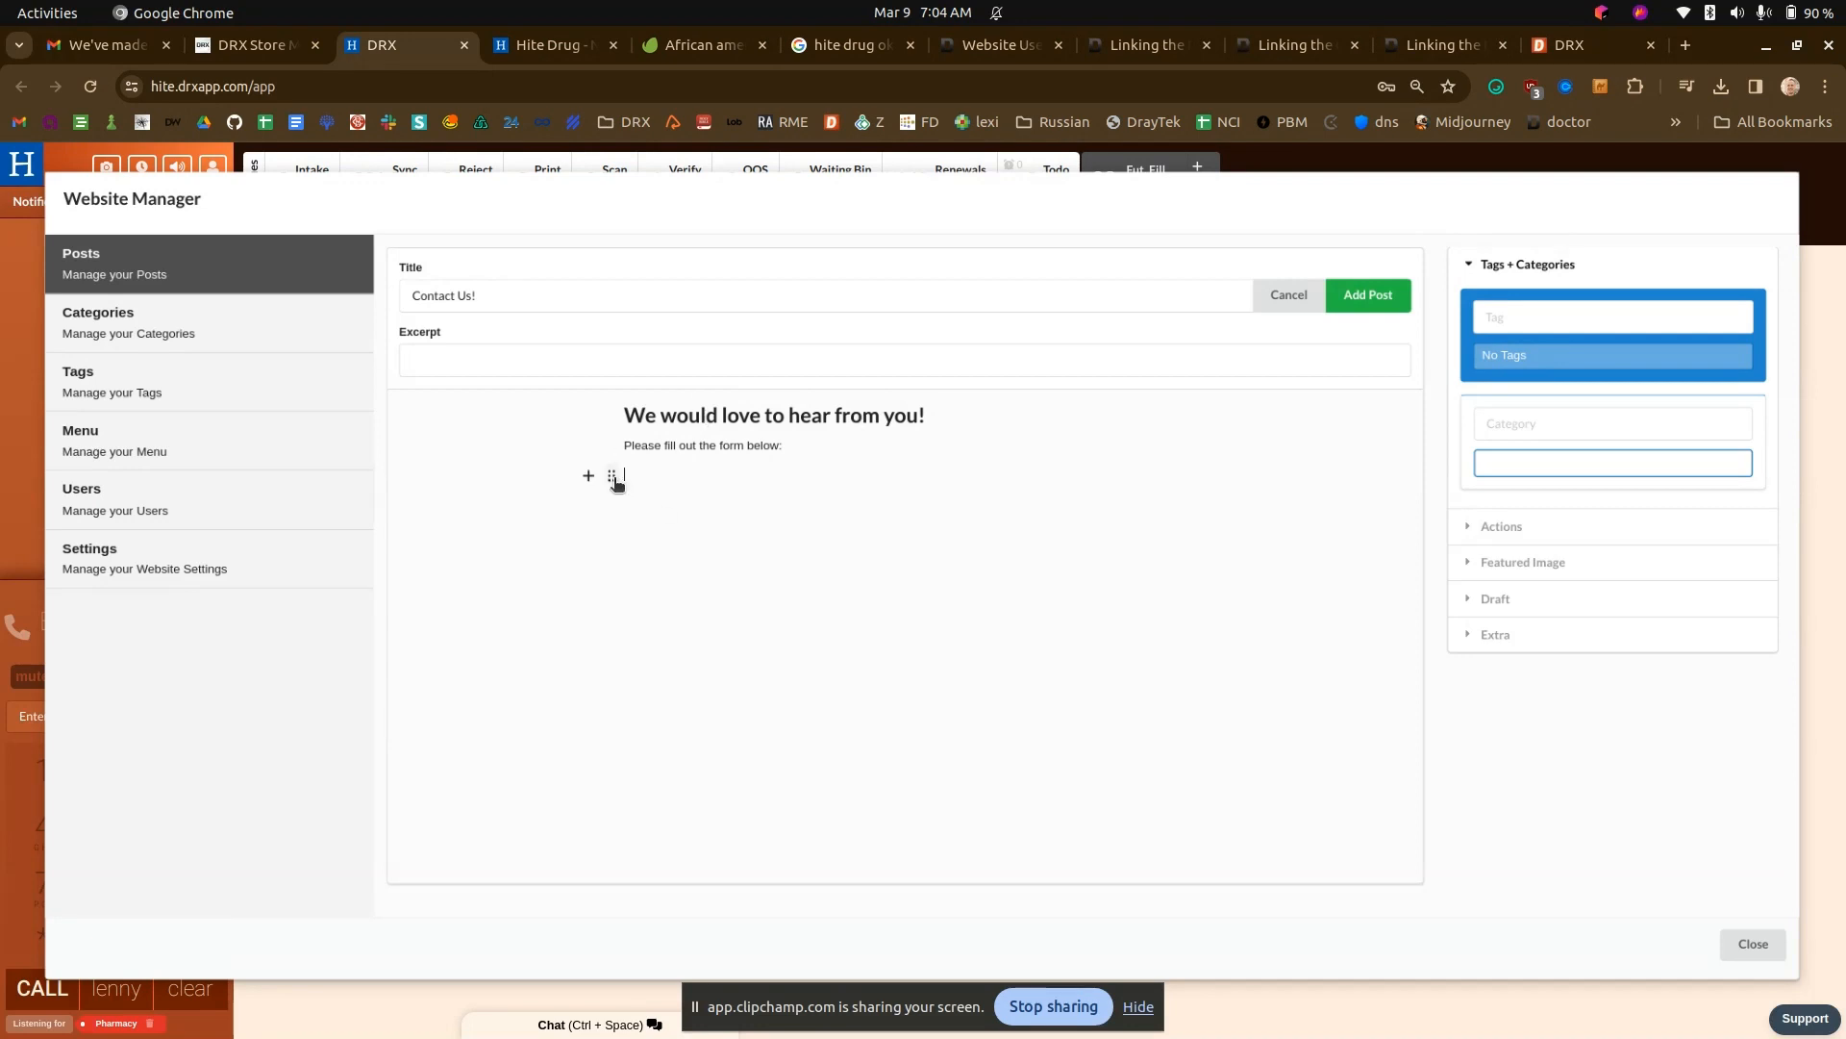
- Add a raw HTML block containing {{contact_form}} below the intro text and publish the Contact Us! post
click(589, 475)
click(689, 474)
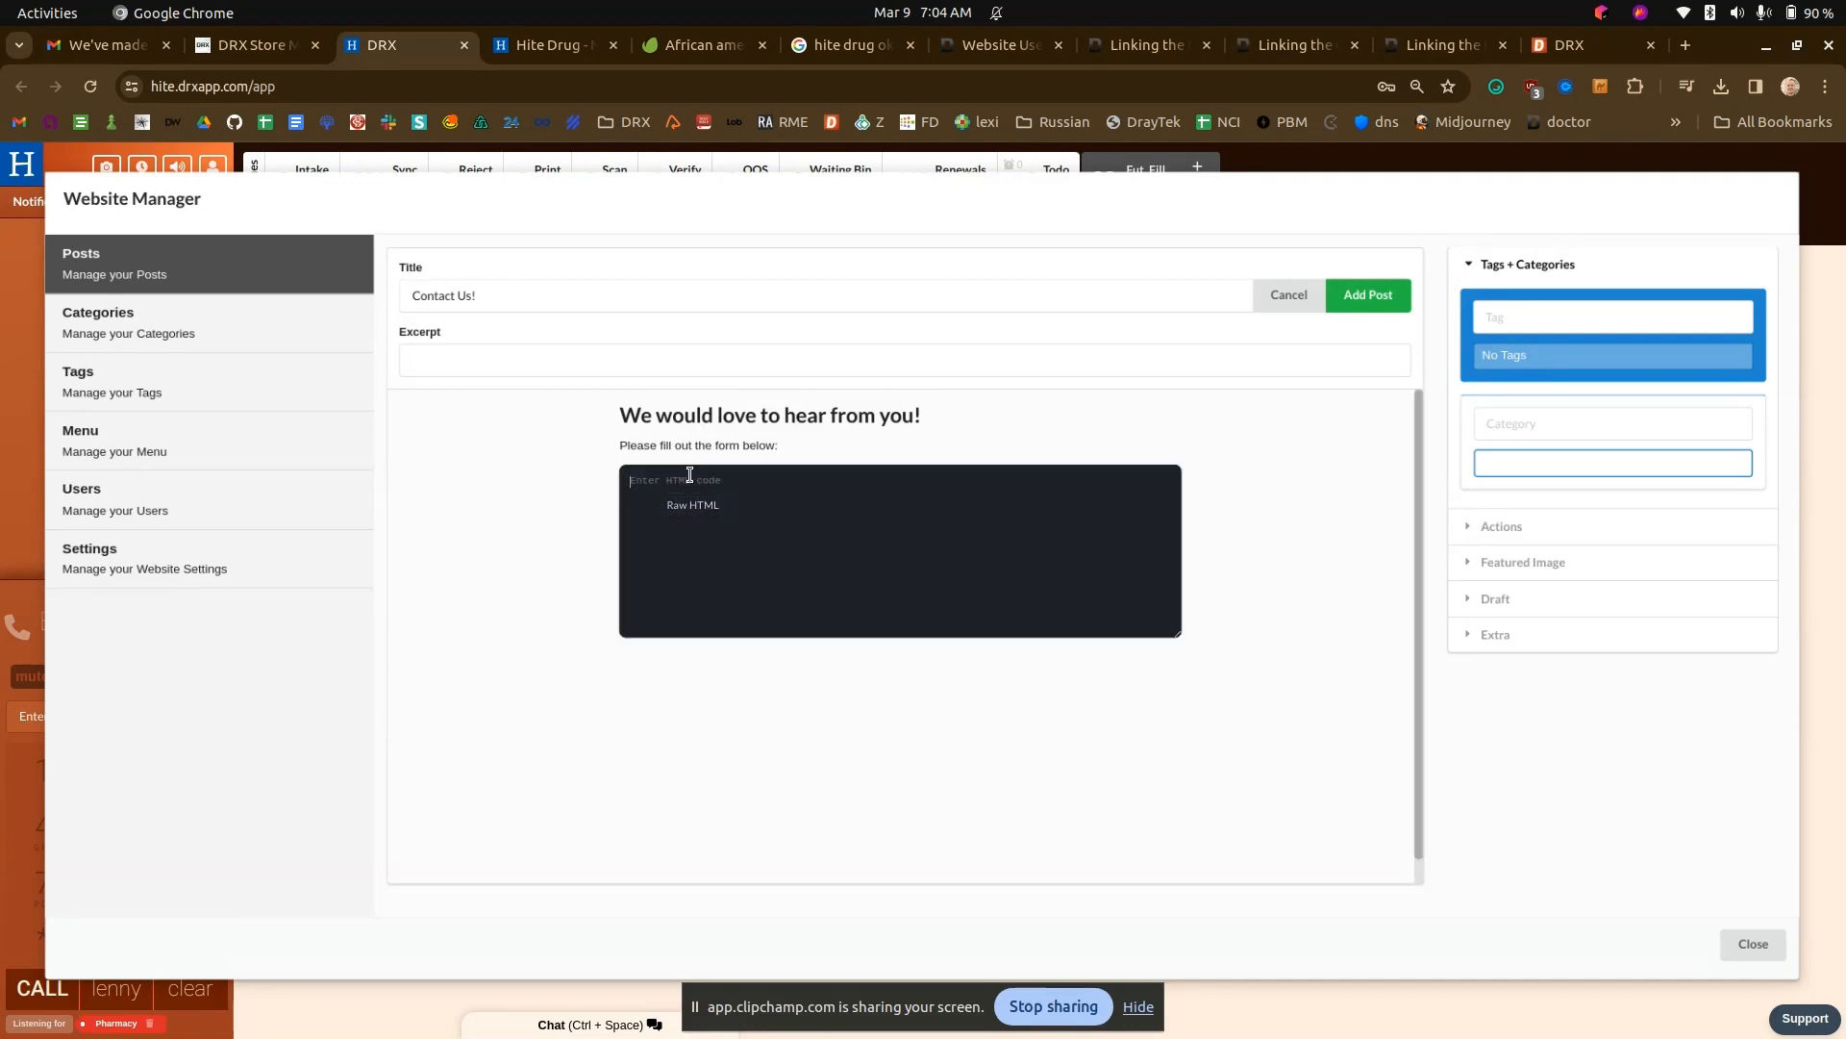
text({{contact_form)
click(1435, 38)
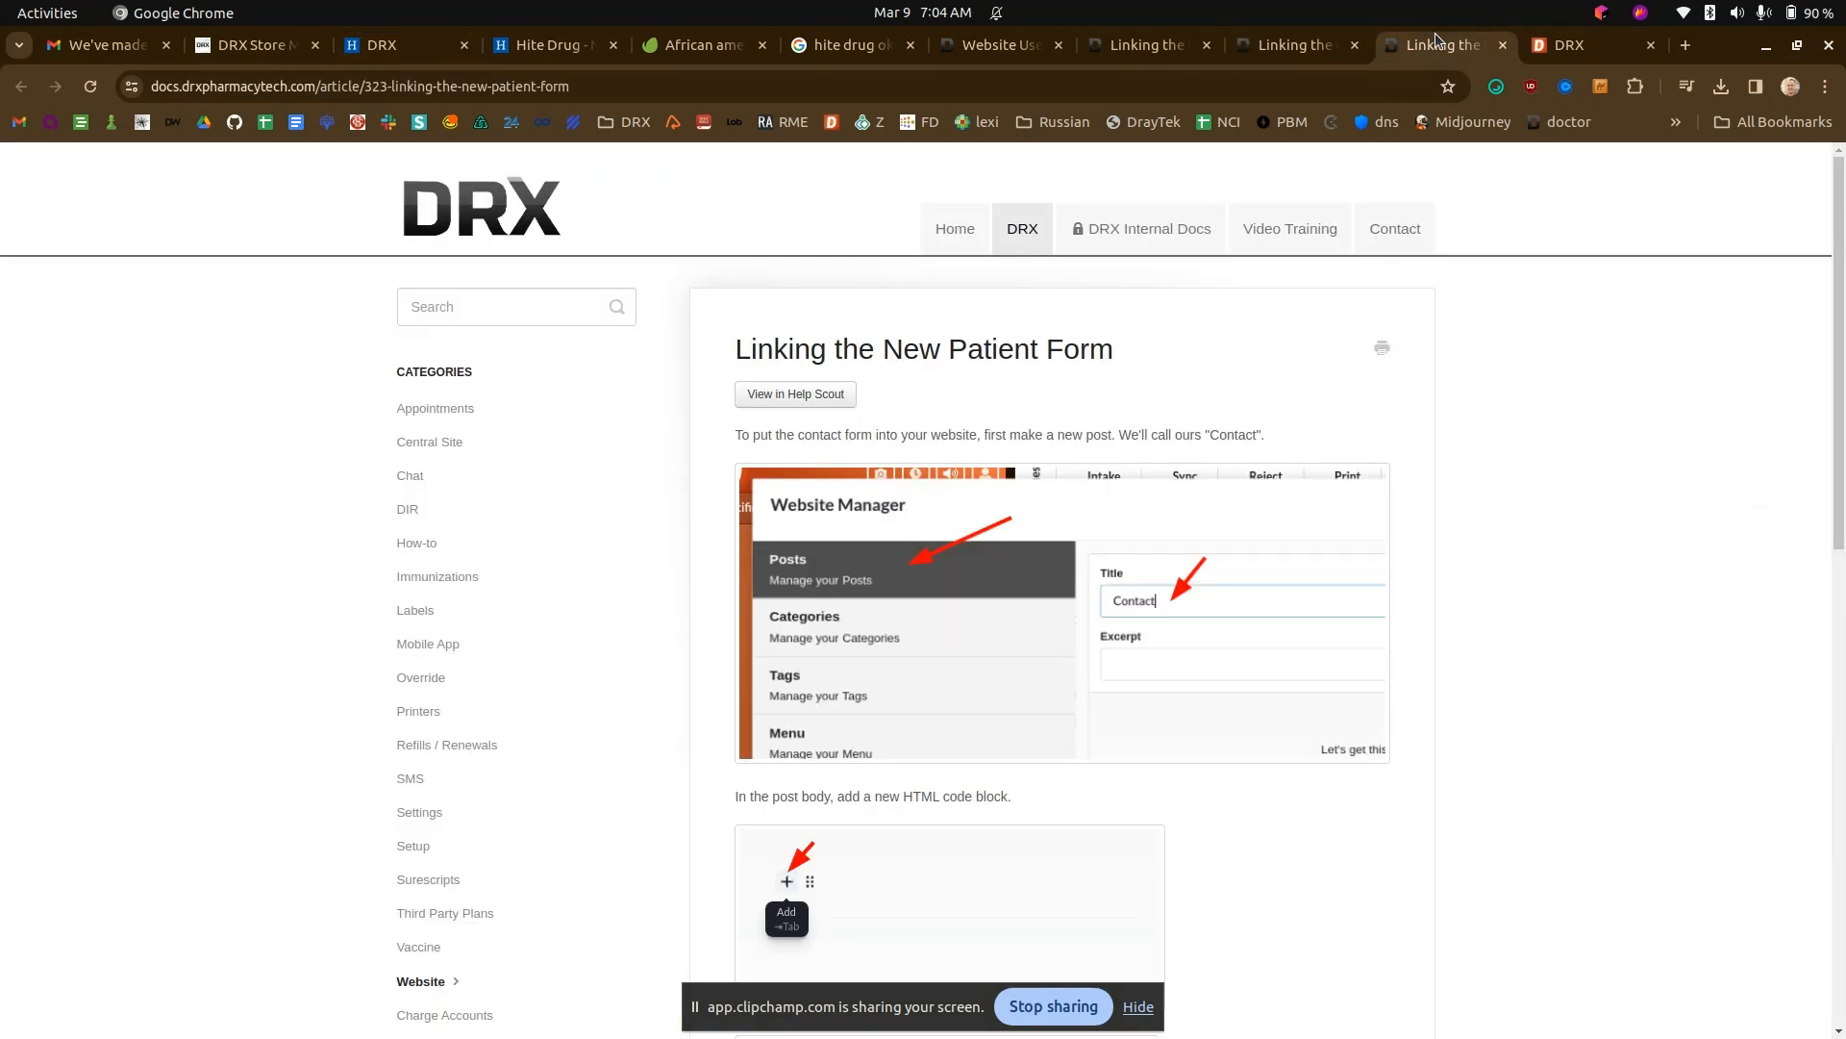
scroll(1308, 515, down, 8)
key(ctrl+Page_Up)
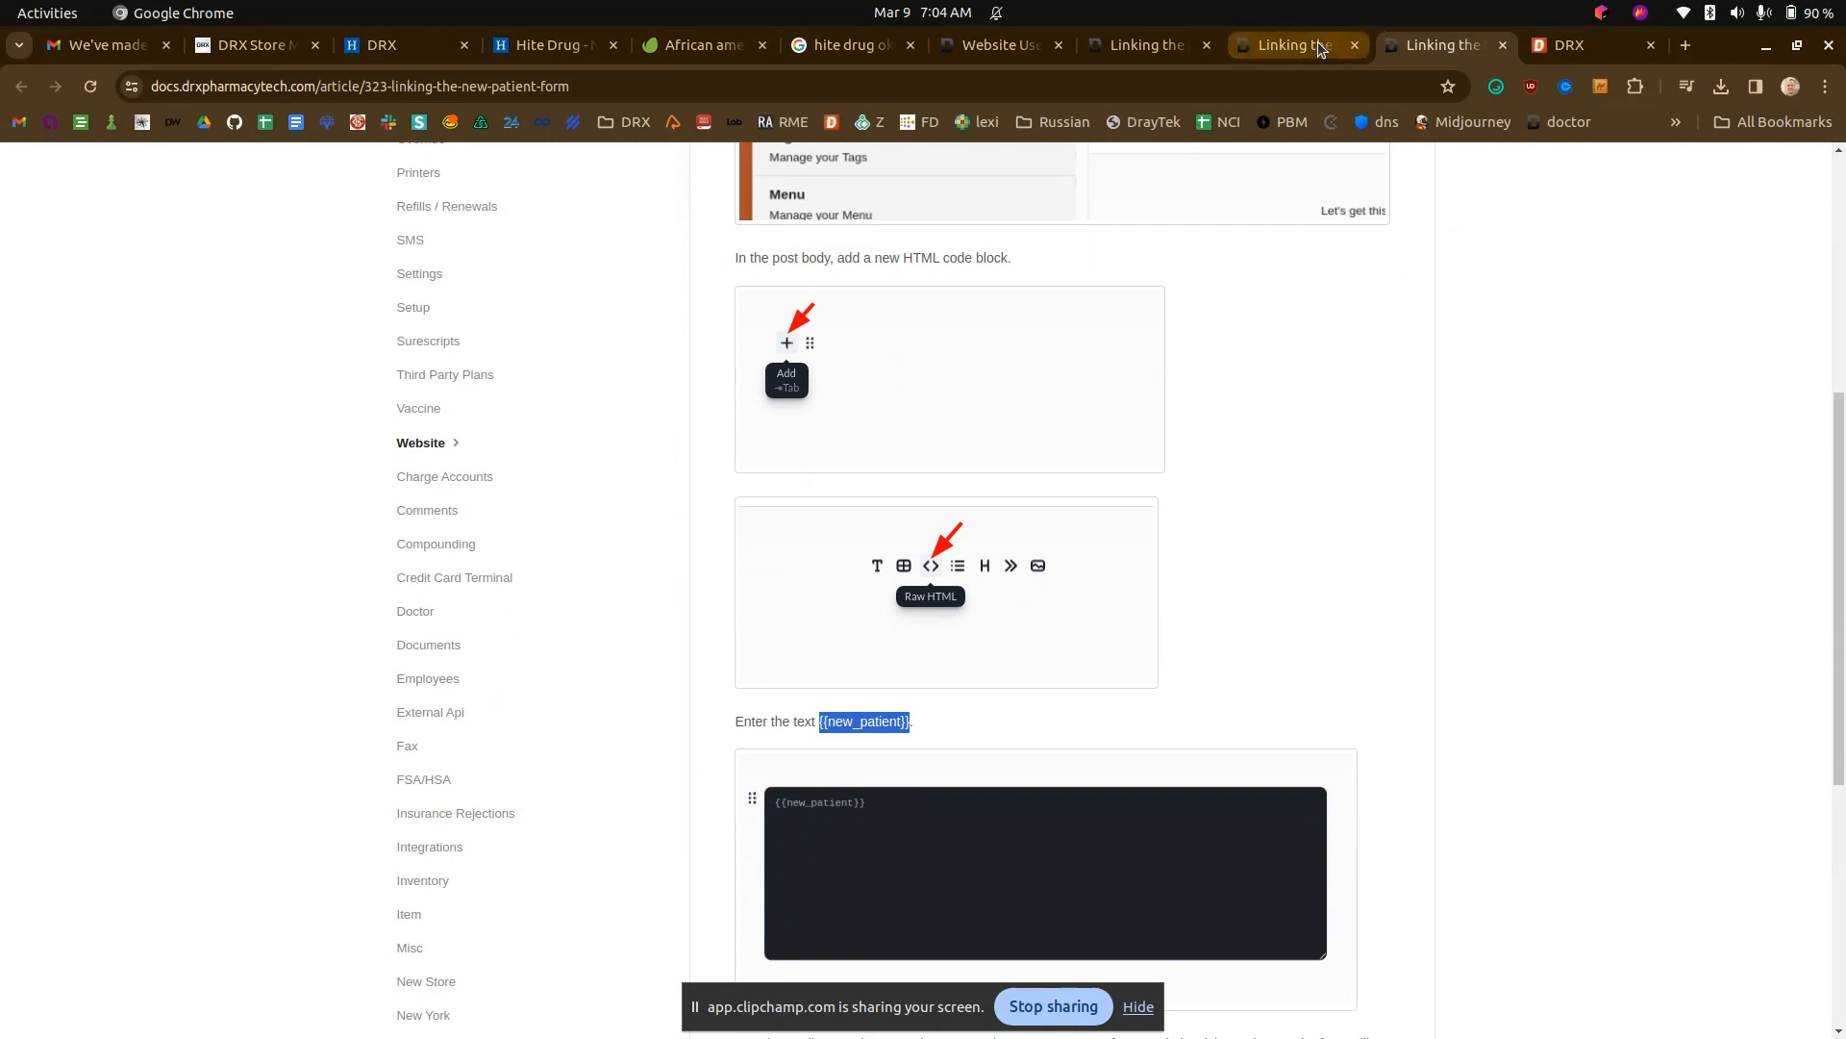
click(412, 32)
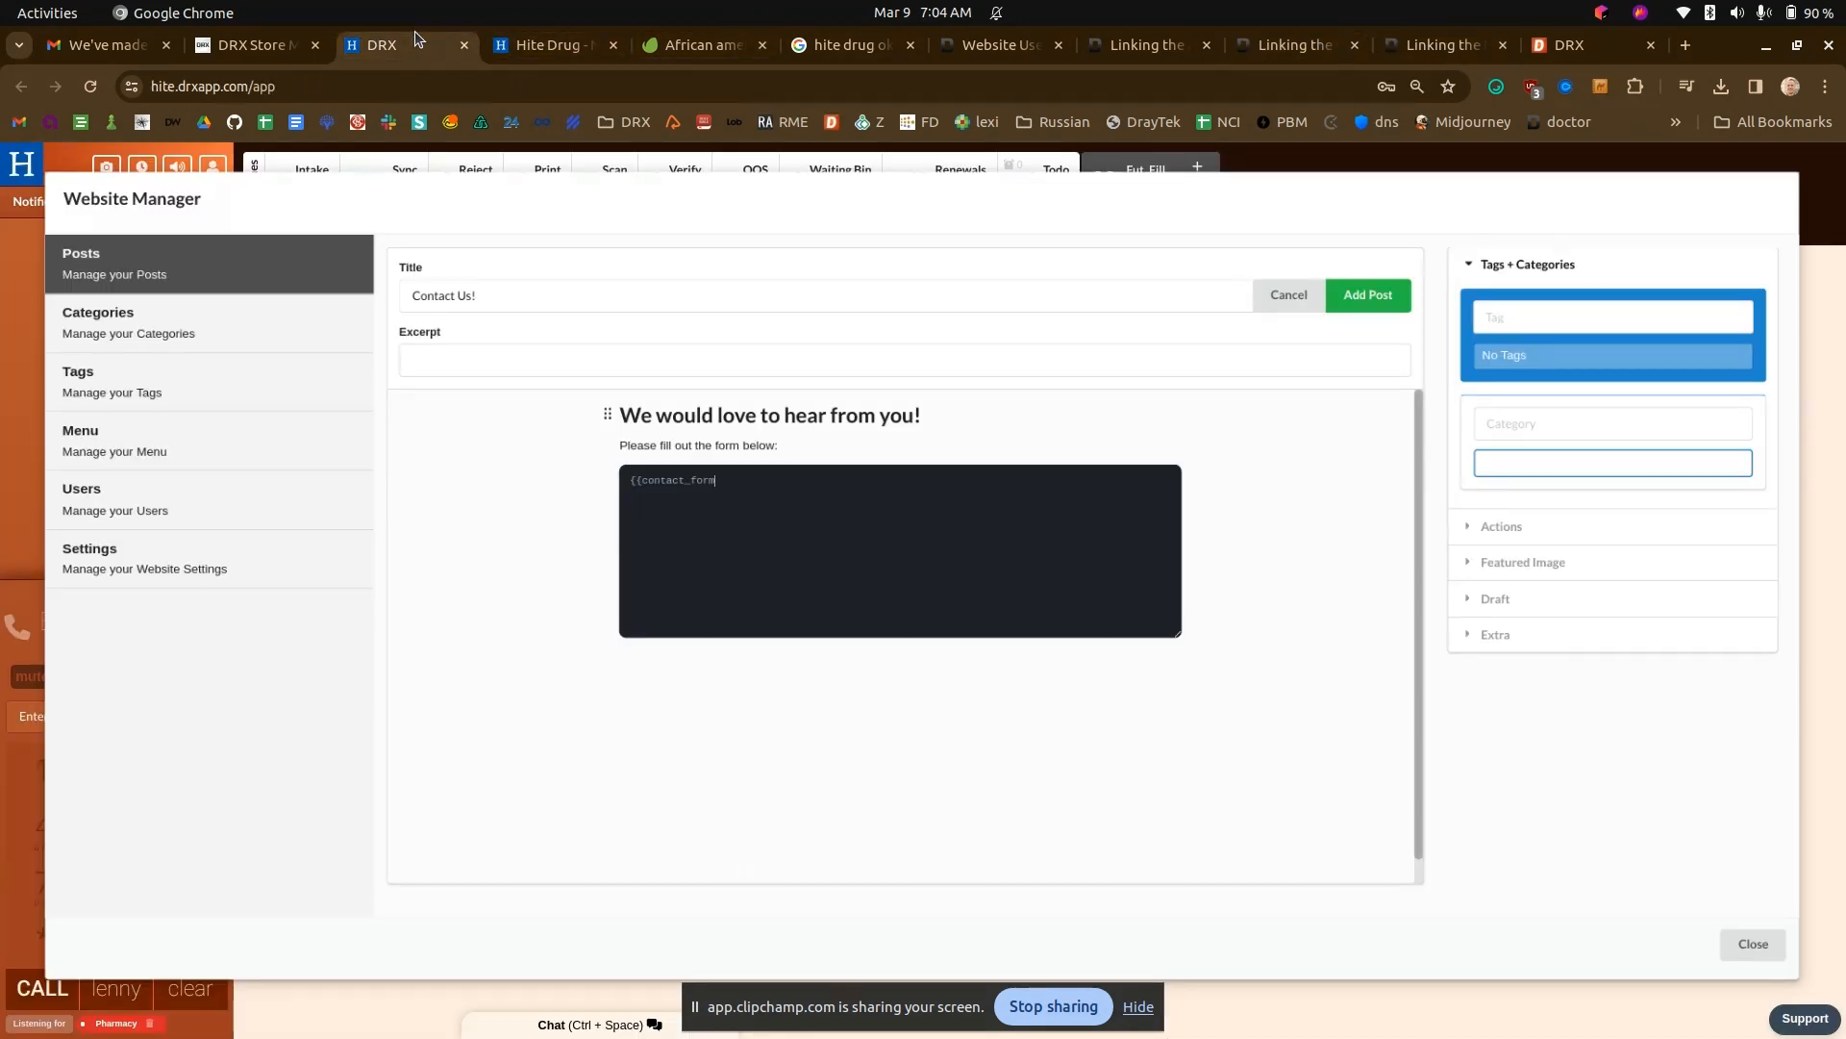
click(1356, 294)
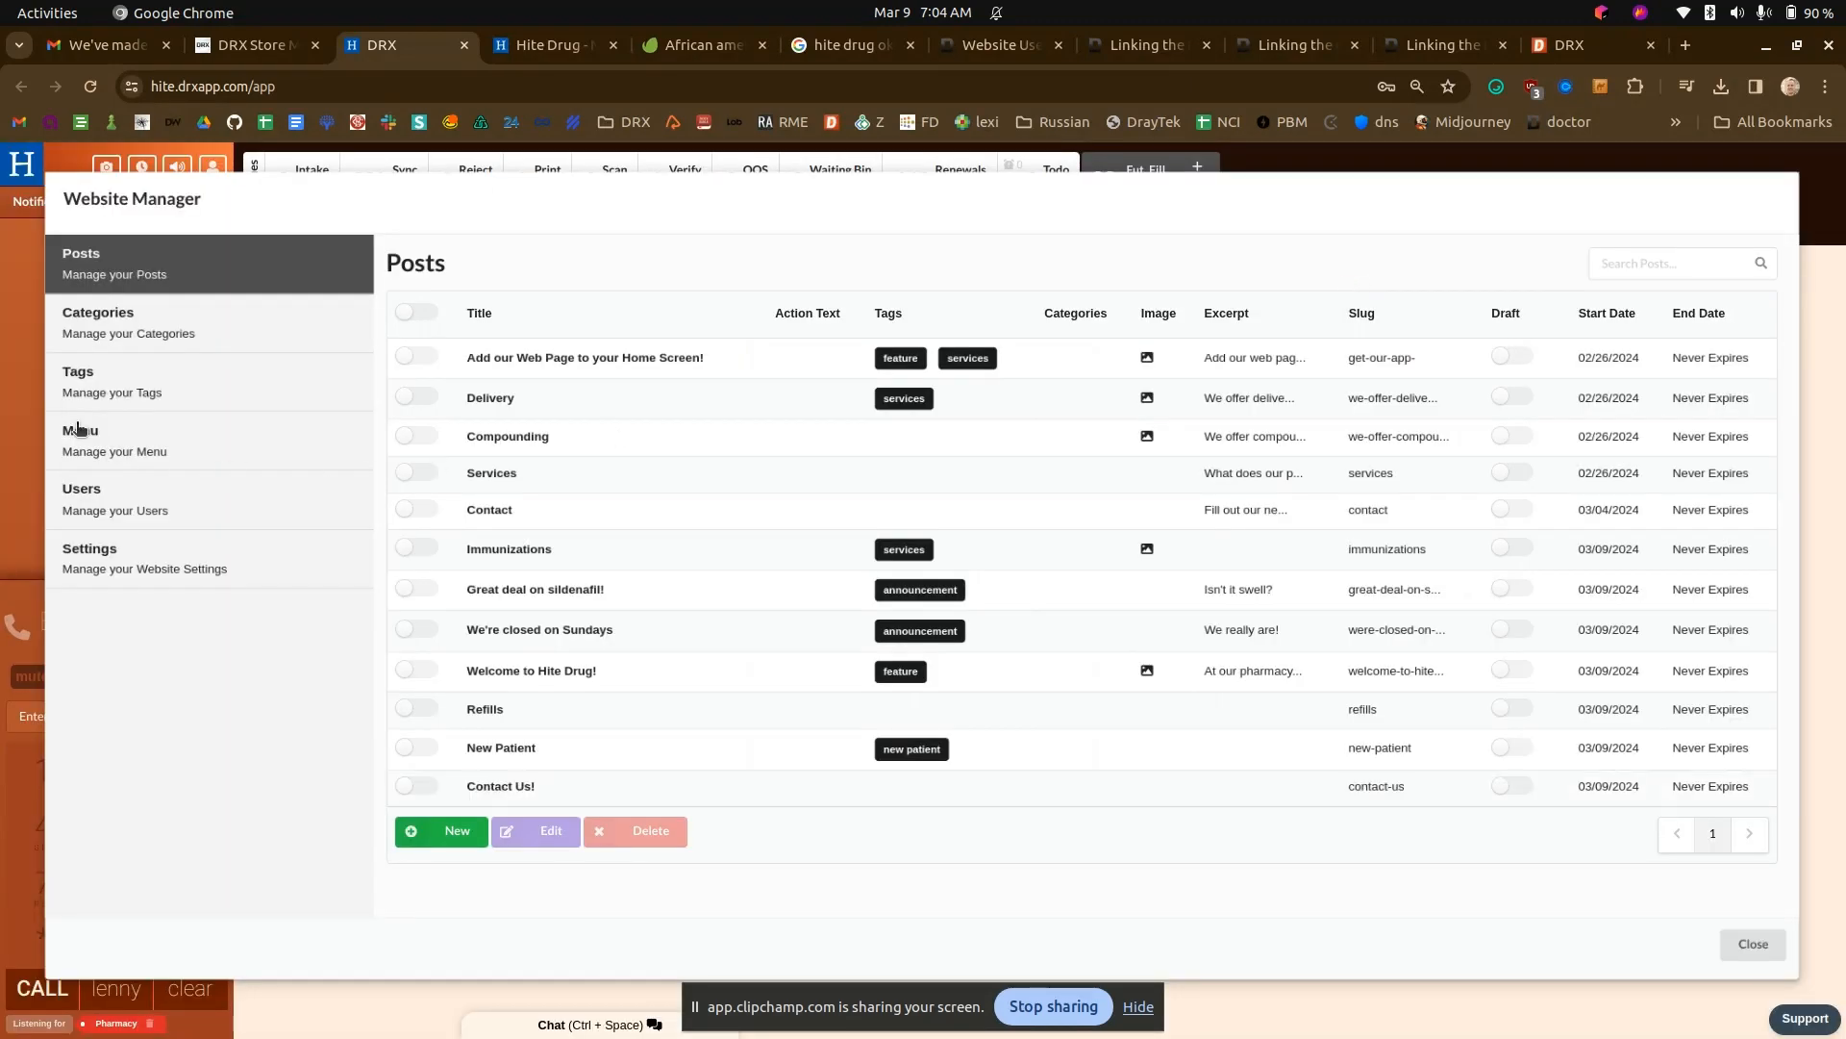
- Add the Contact Us! post to the website menu and check the menu bar on the live Hite Drug site
click(81, 435)
click(413, 678)
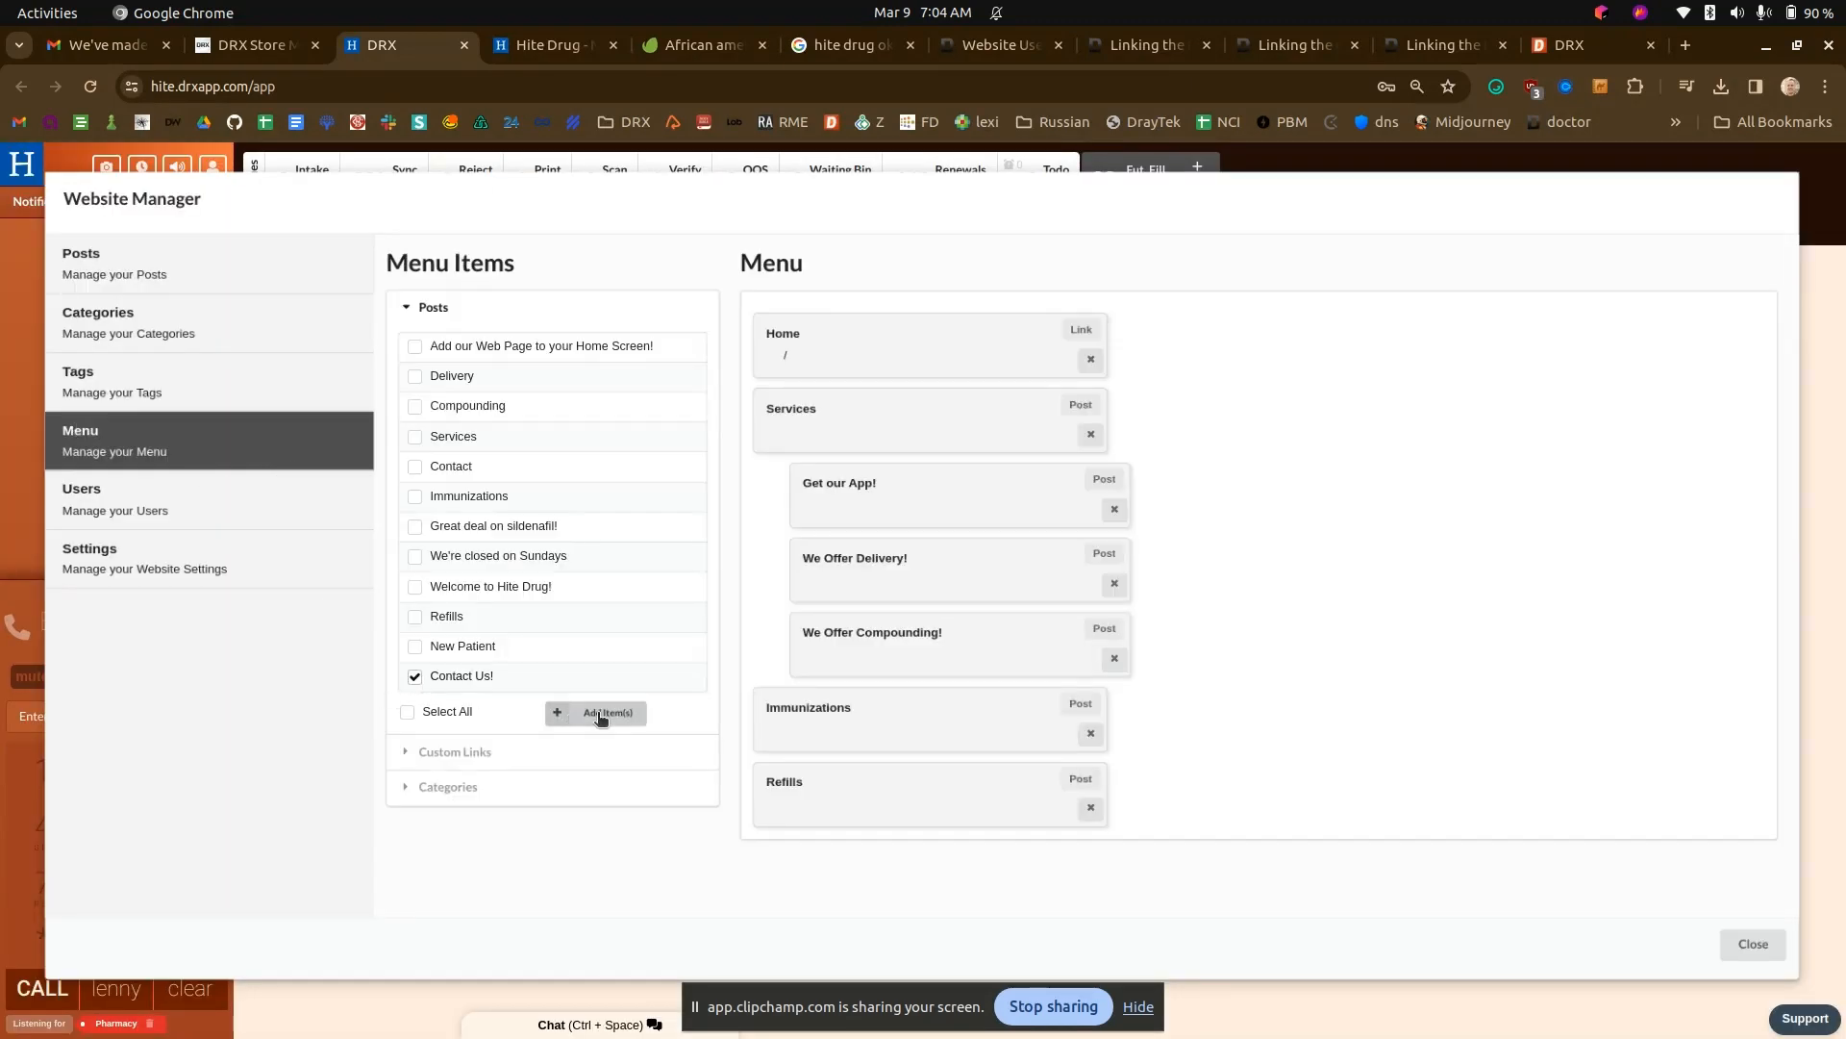
click(600, 715)
click(553, 45)
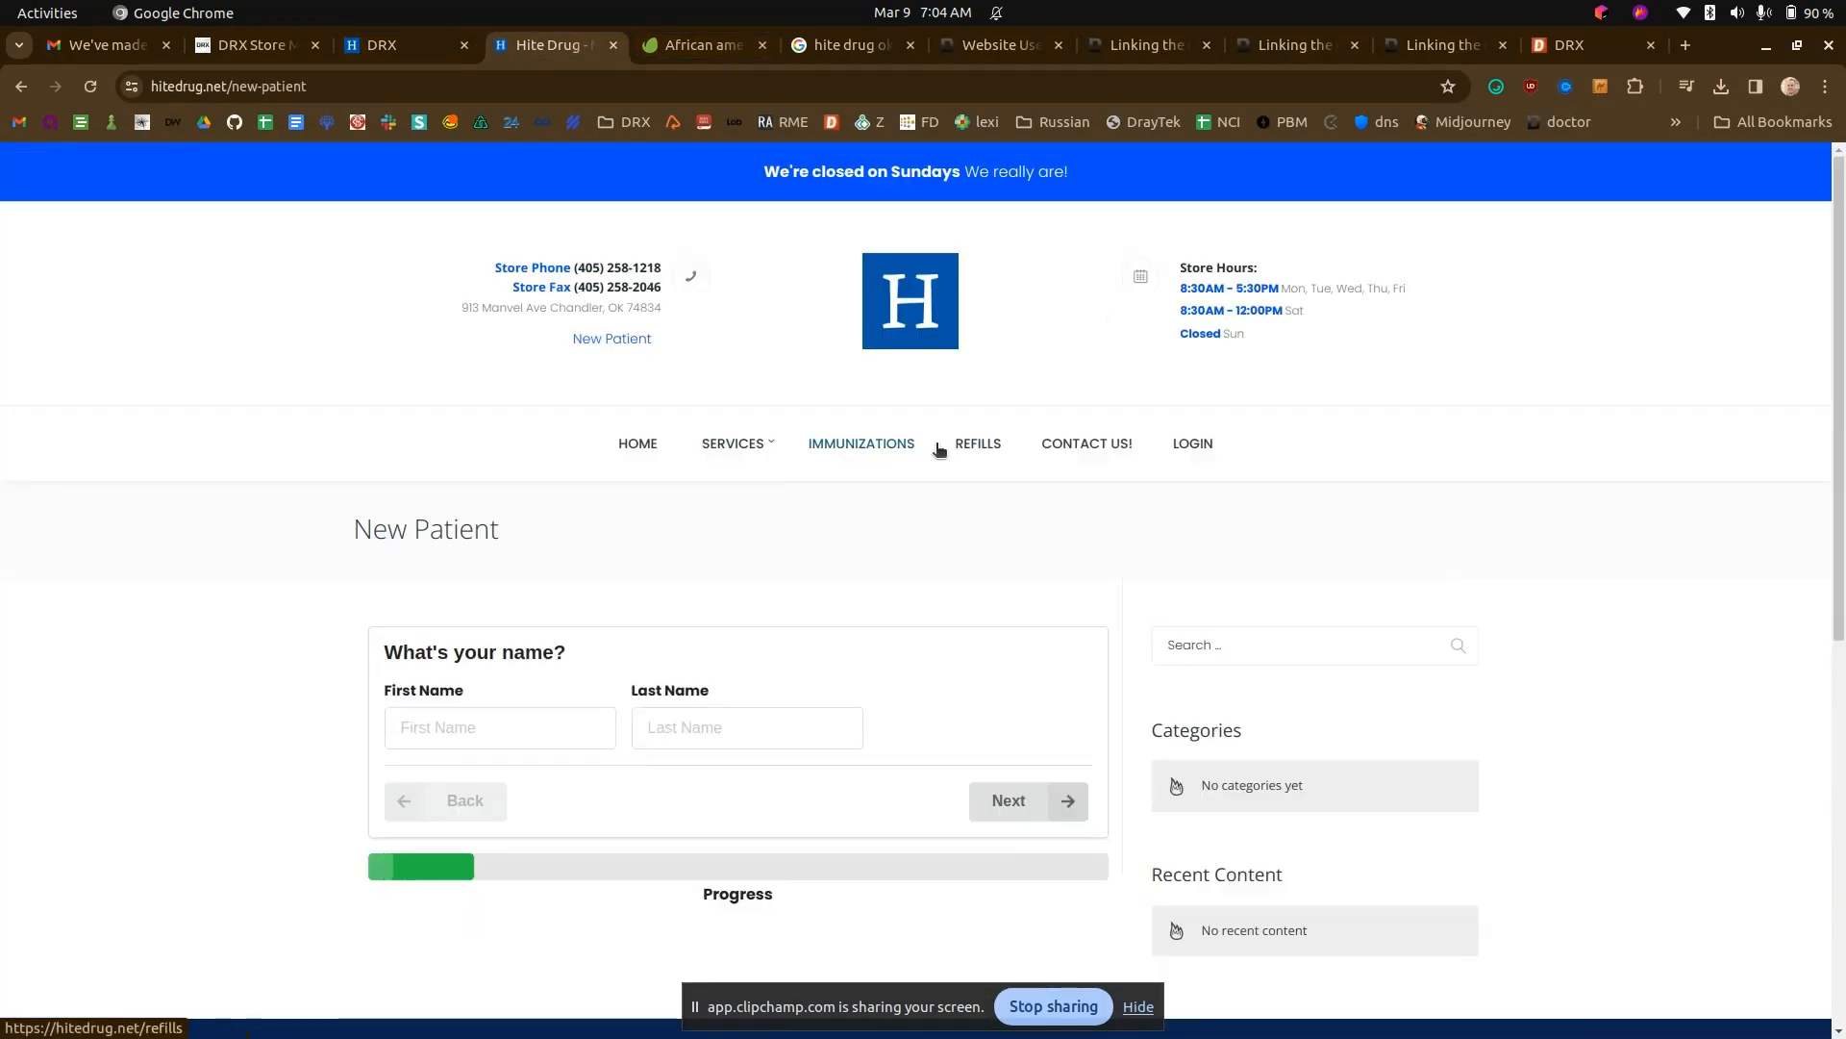
click(382, 50)
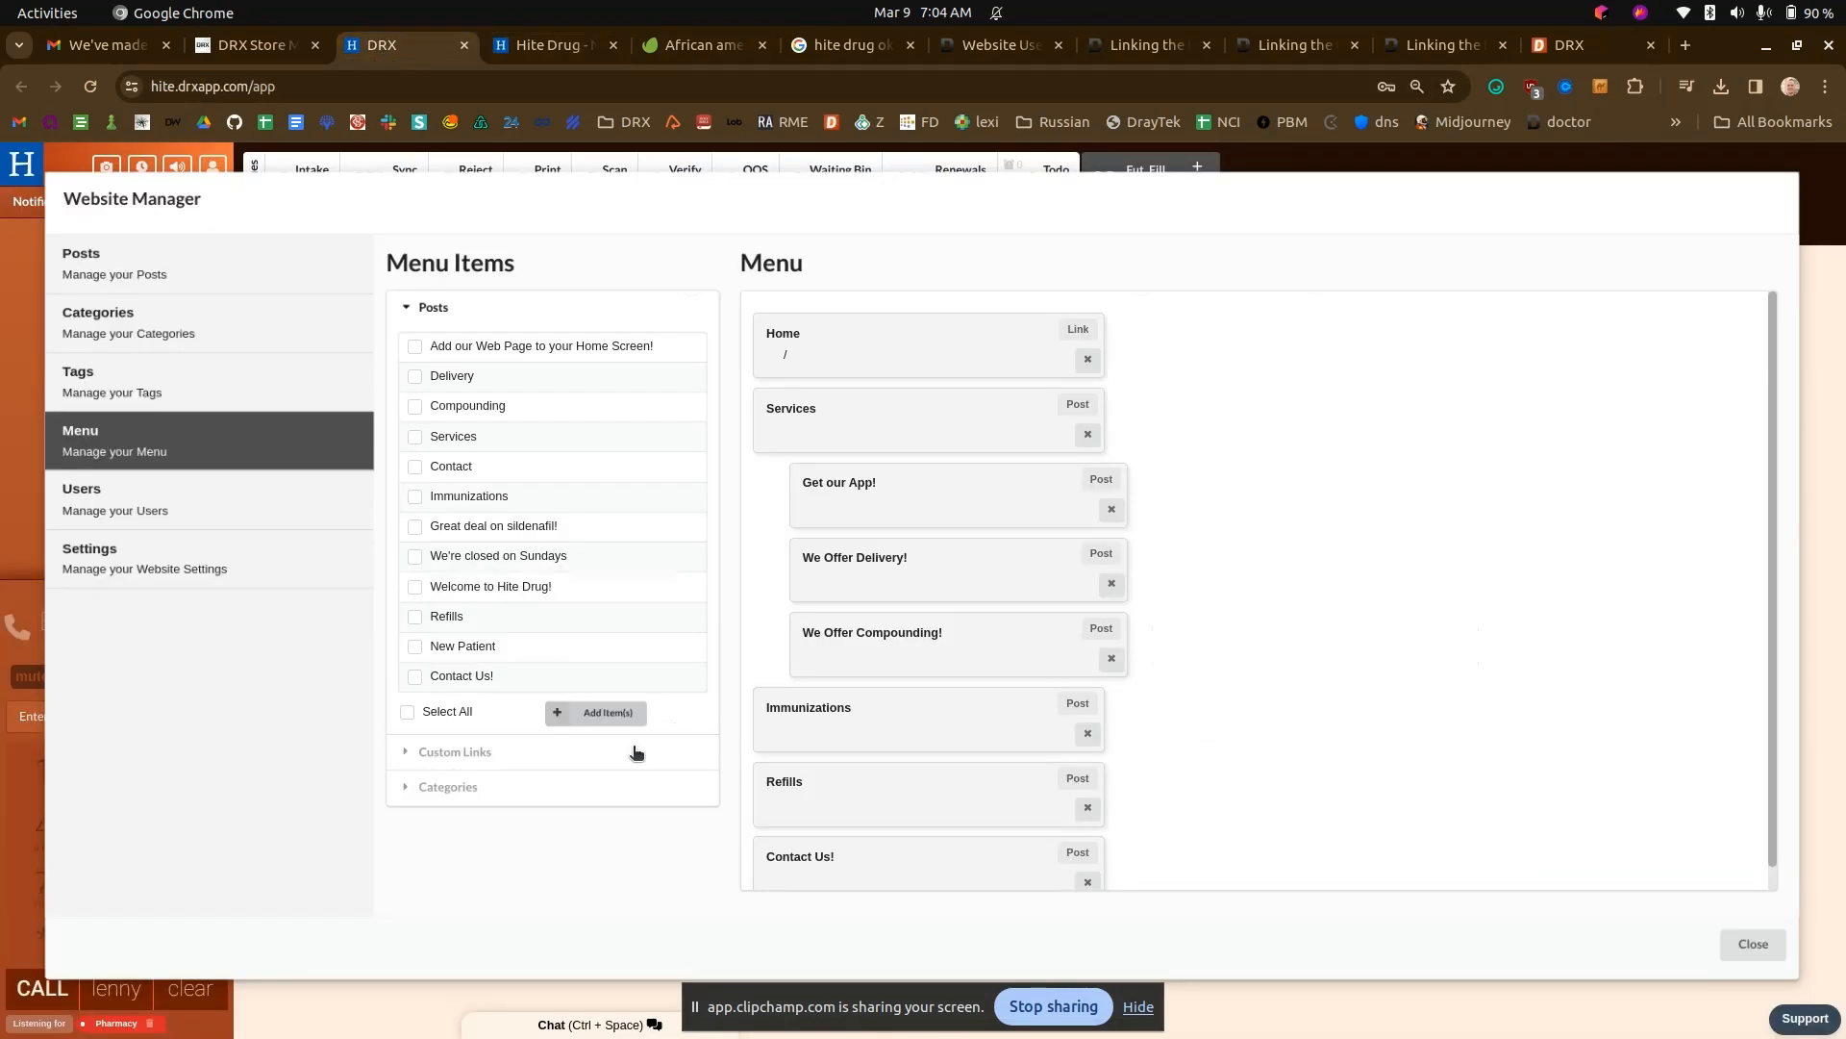
- Rename the Contact Us! post to "Contact Us" and save it
click(152, 279)
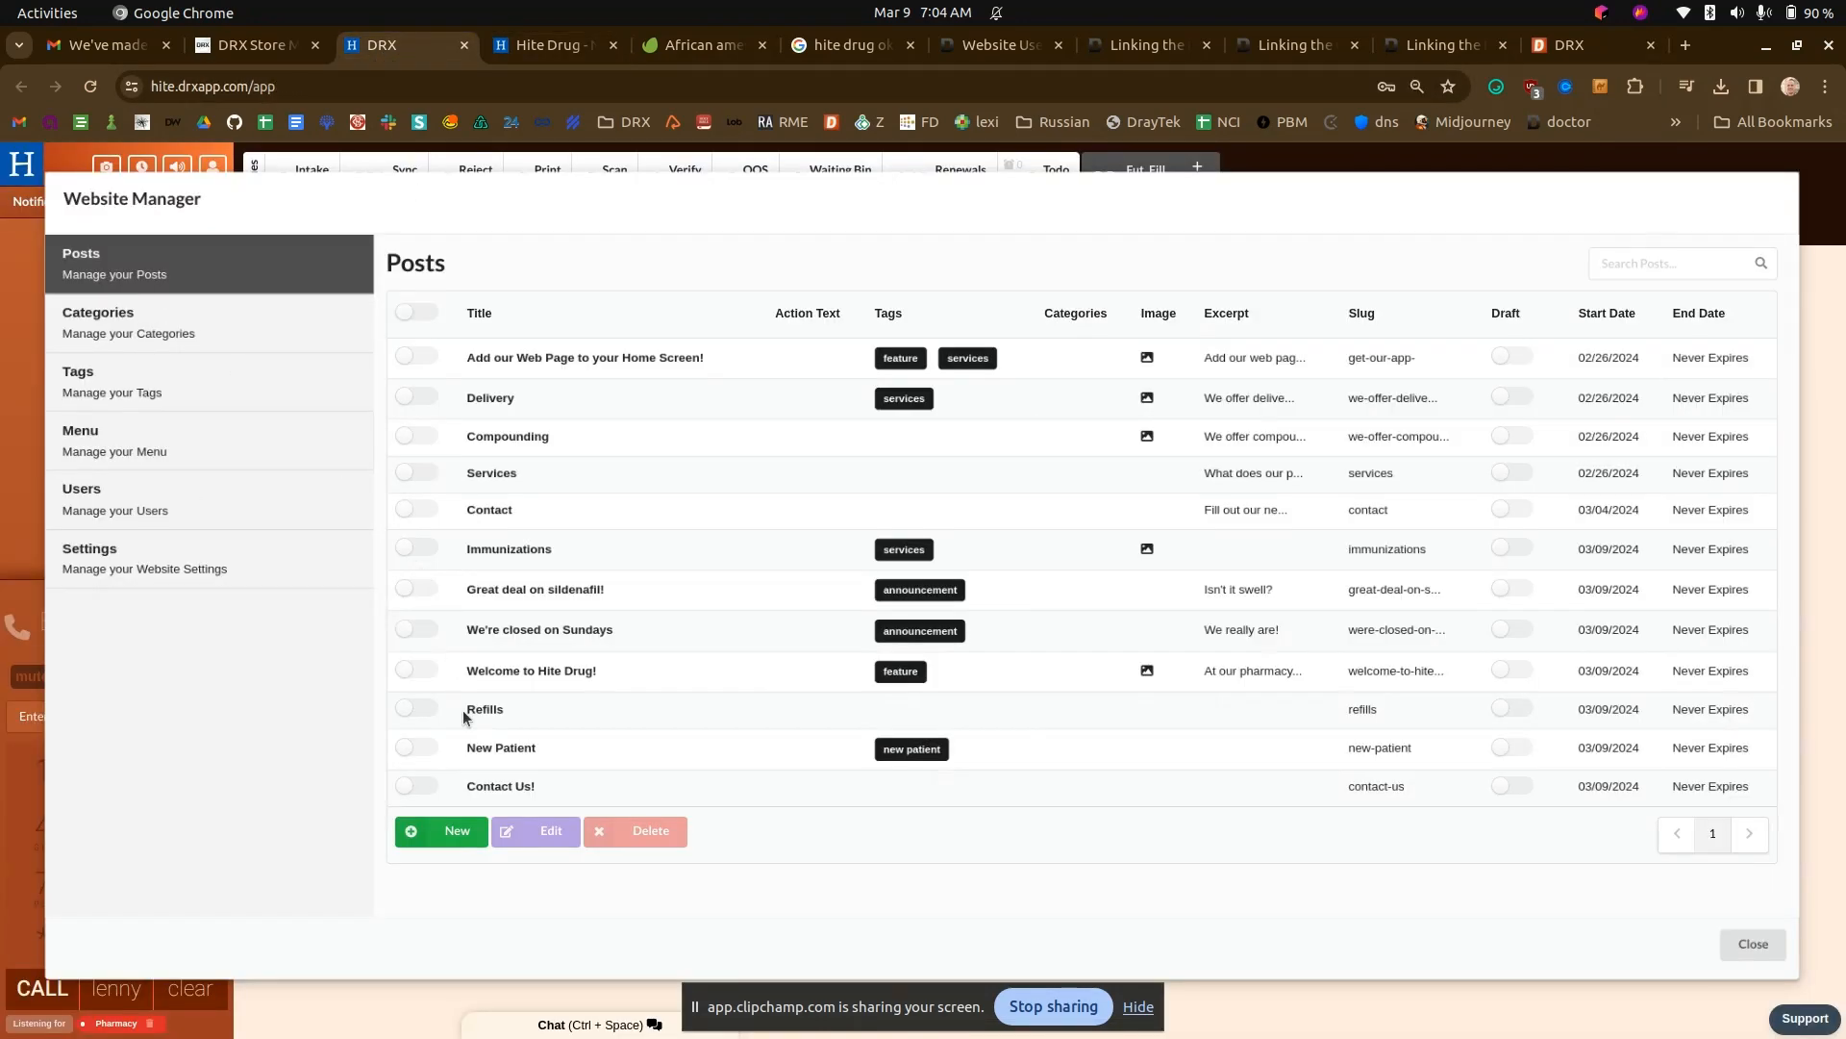
click(437, 785)
click(544, 831)
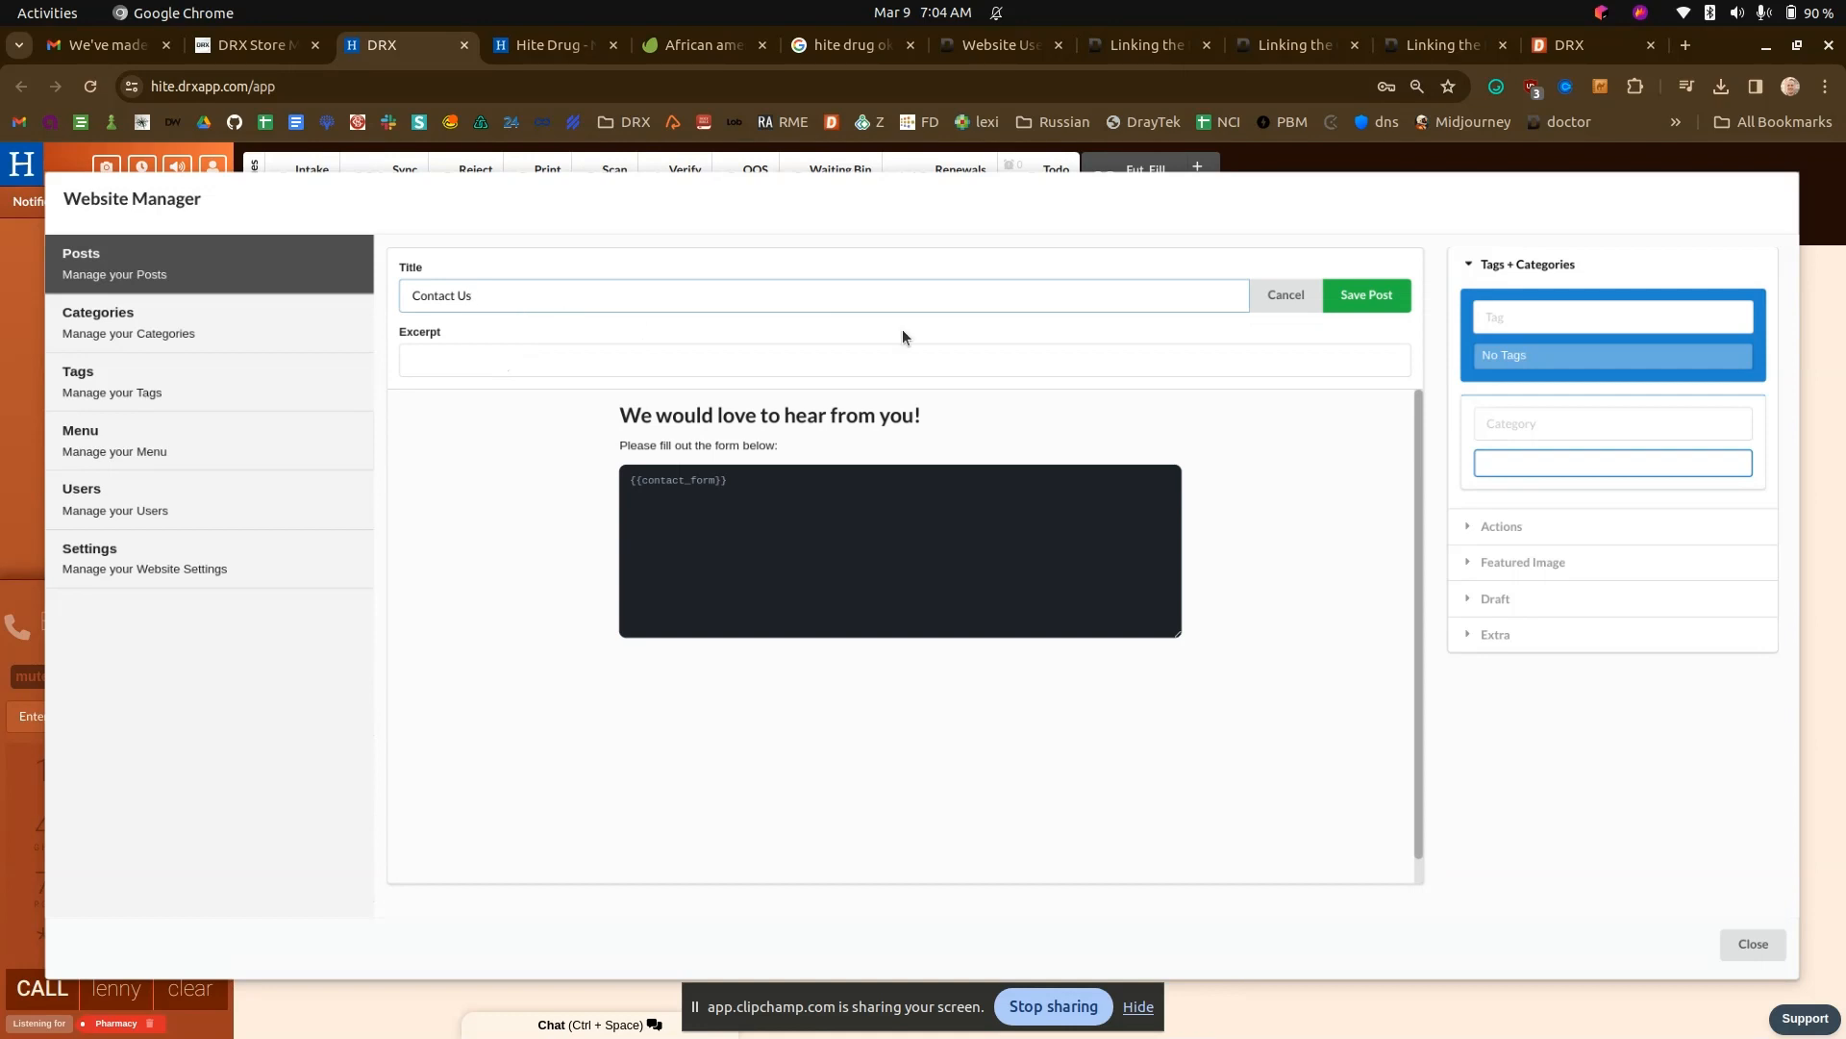
click(1348, 291)
text(****)
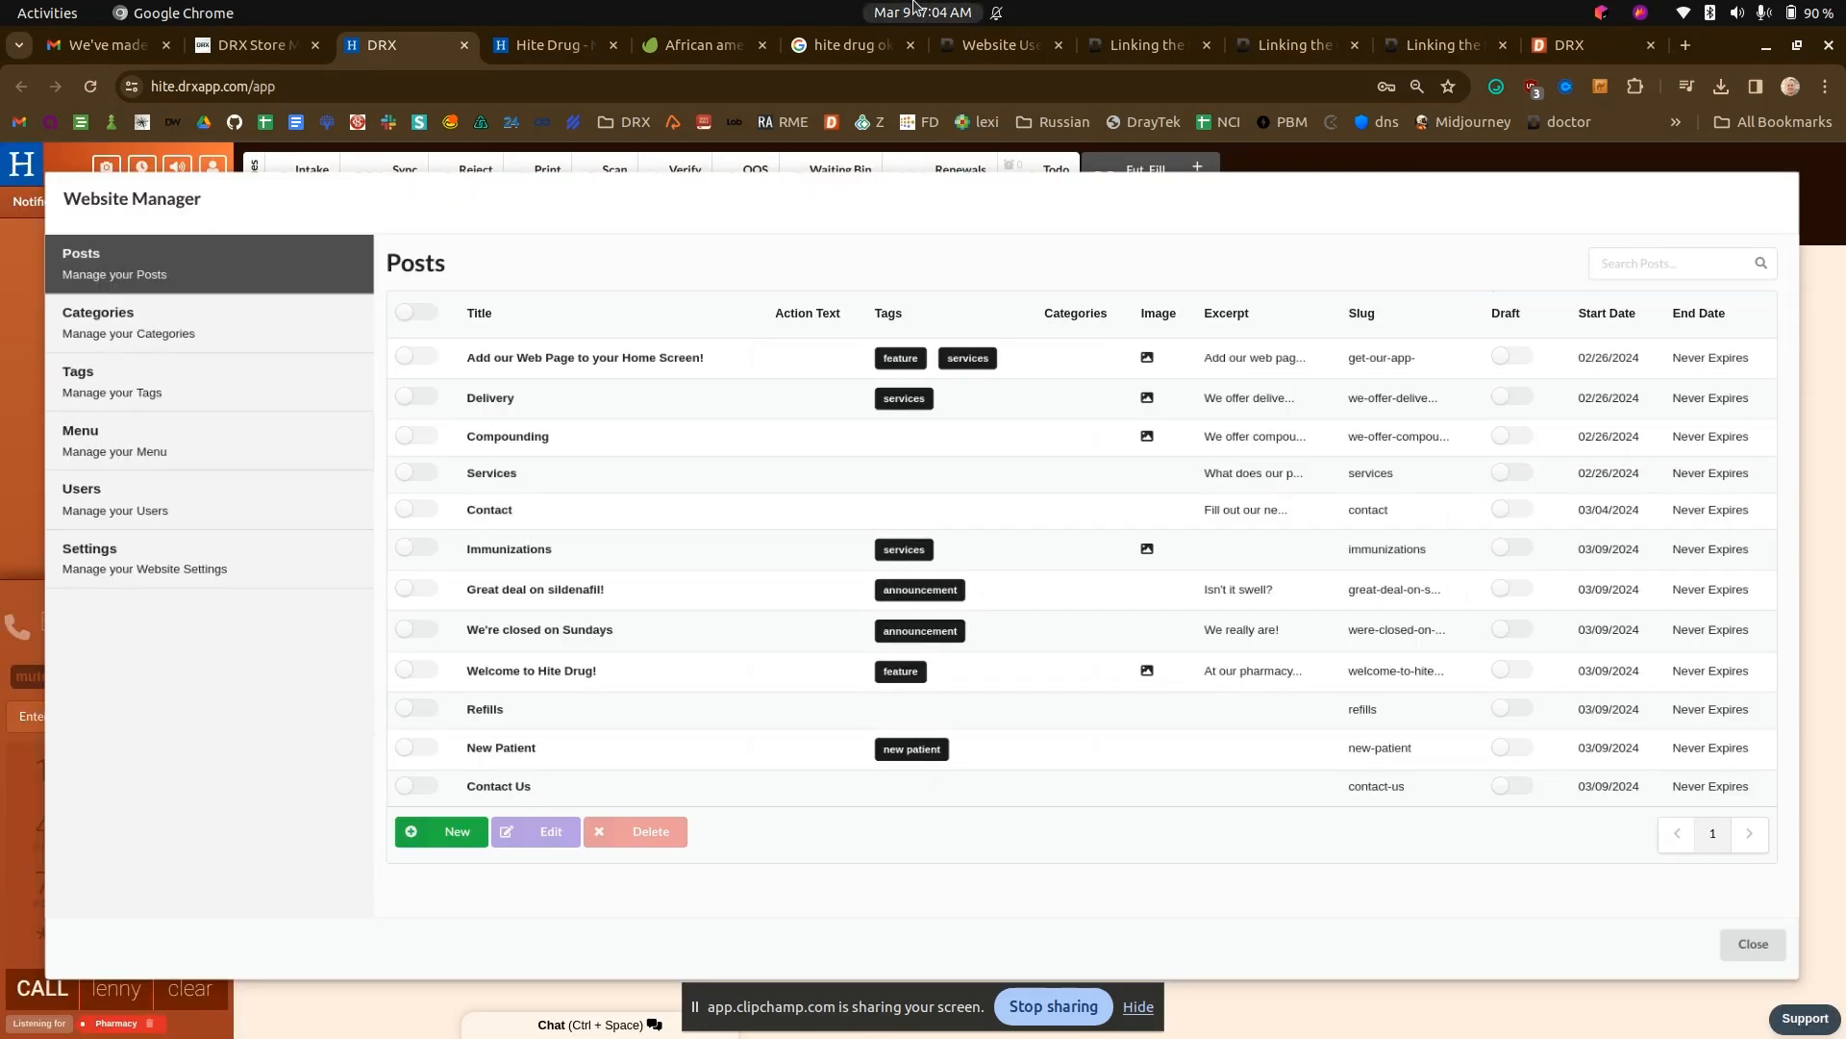
- Replace the outdated Contact Us! item in the website menu with the renamed Contact Us post
click(543, 45)
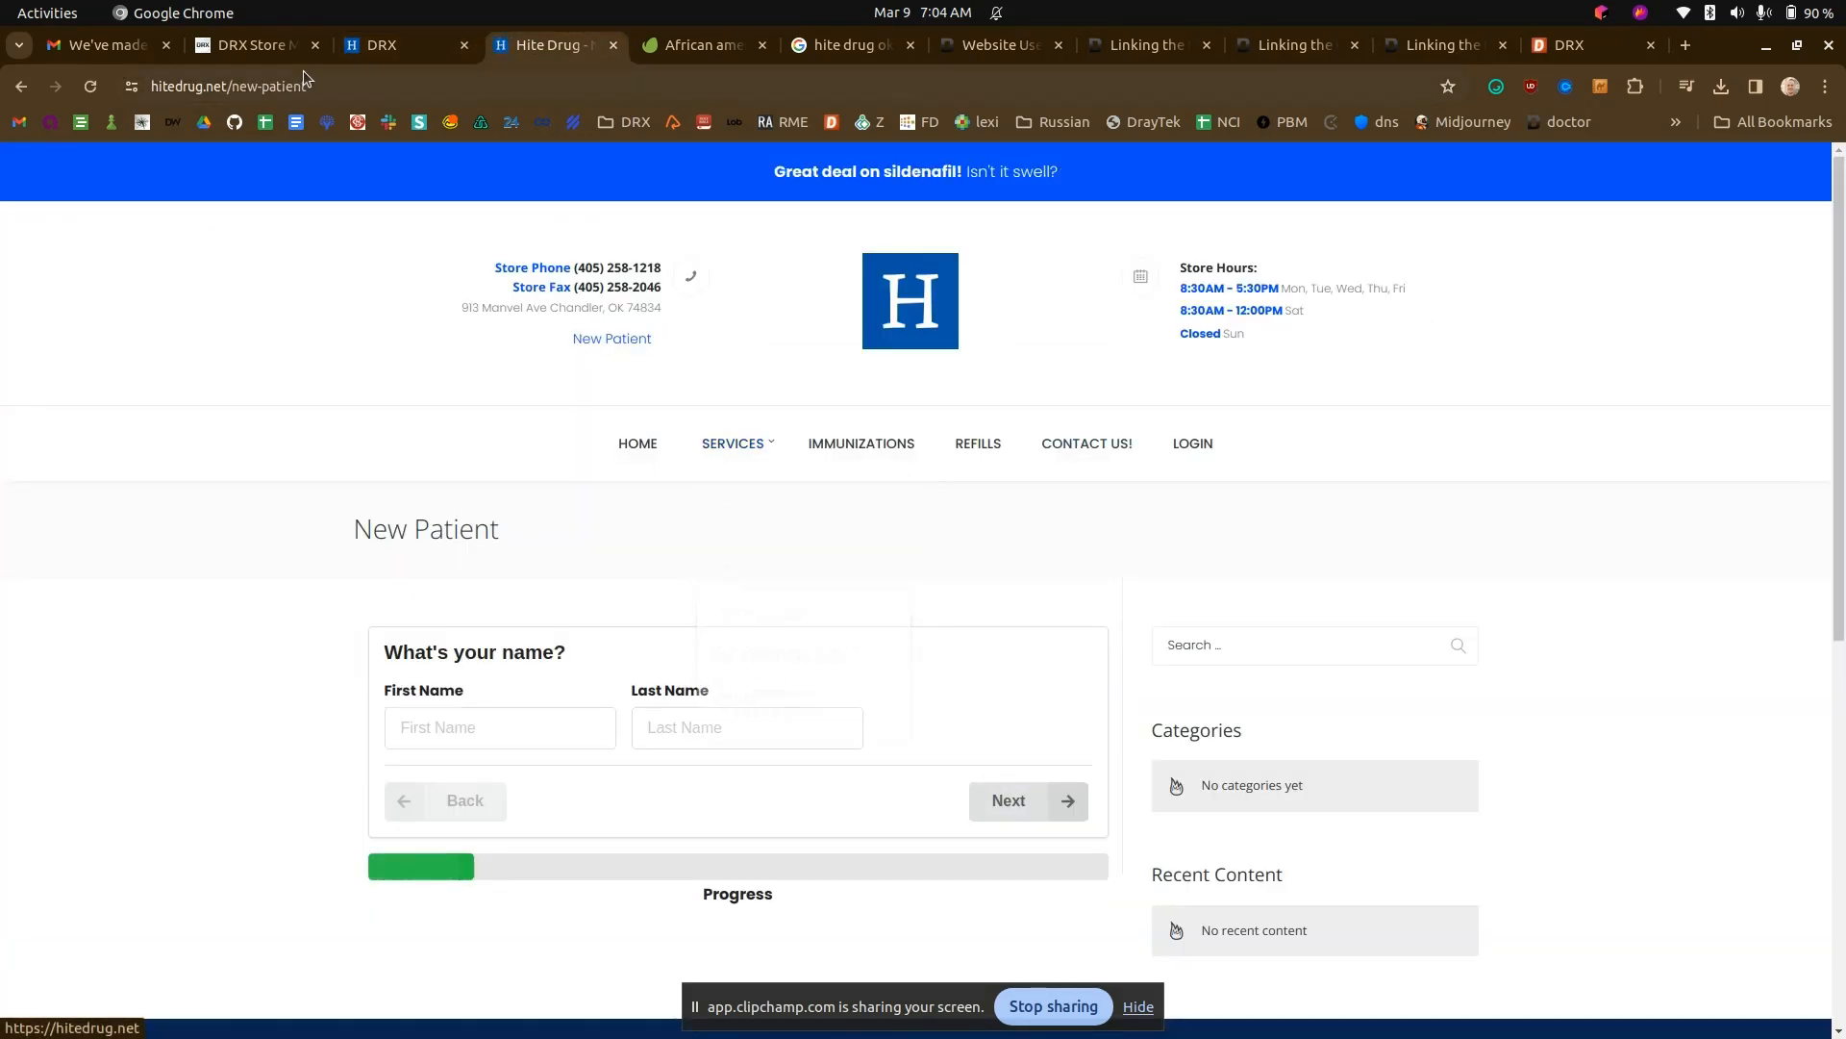
click(256, 44)
click(361, 46)
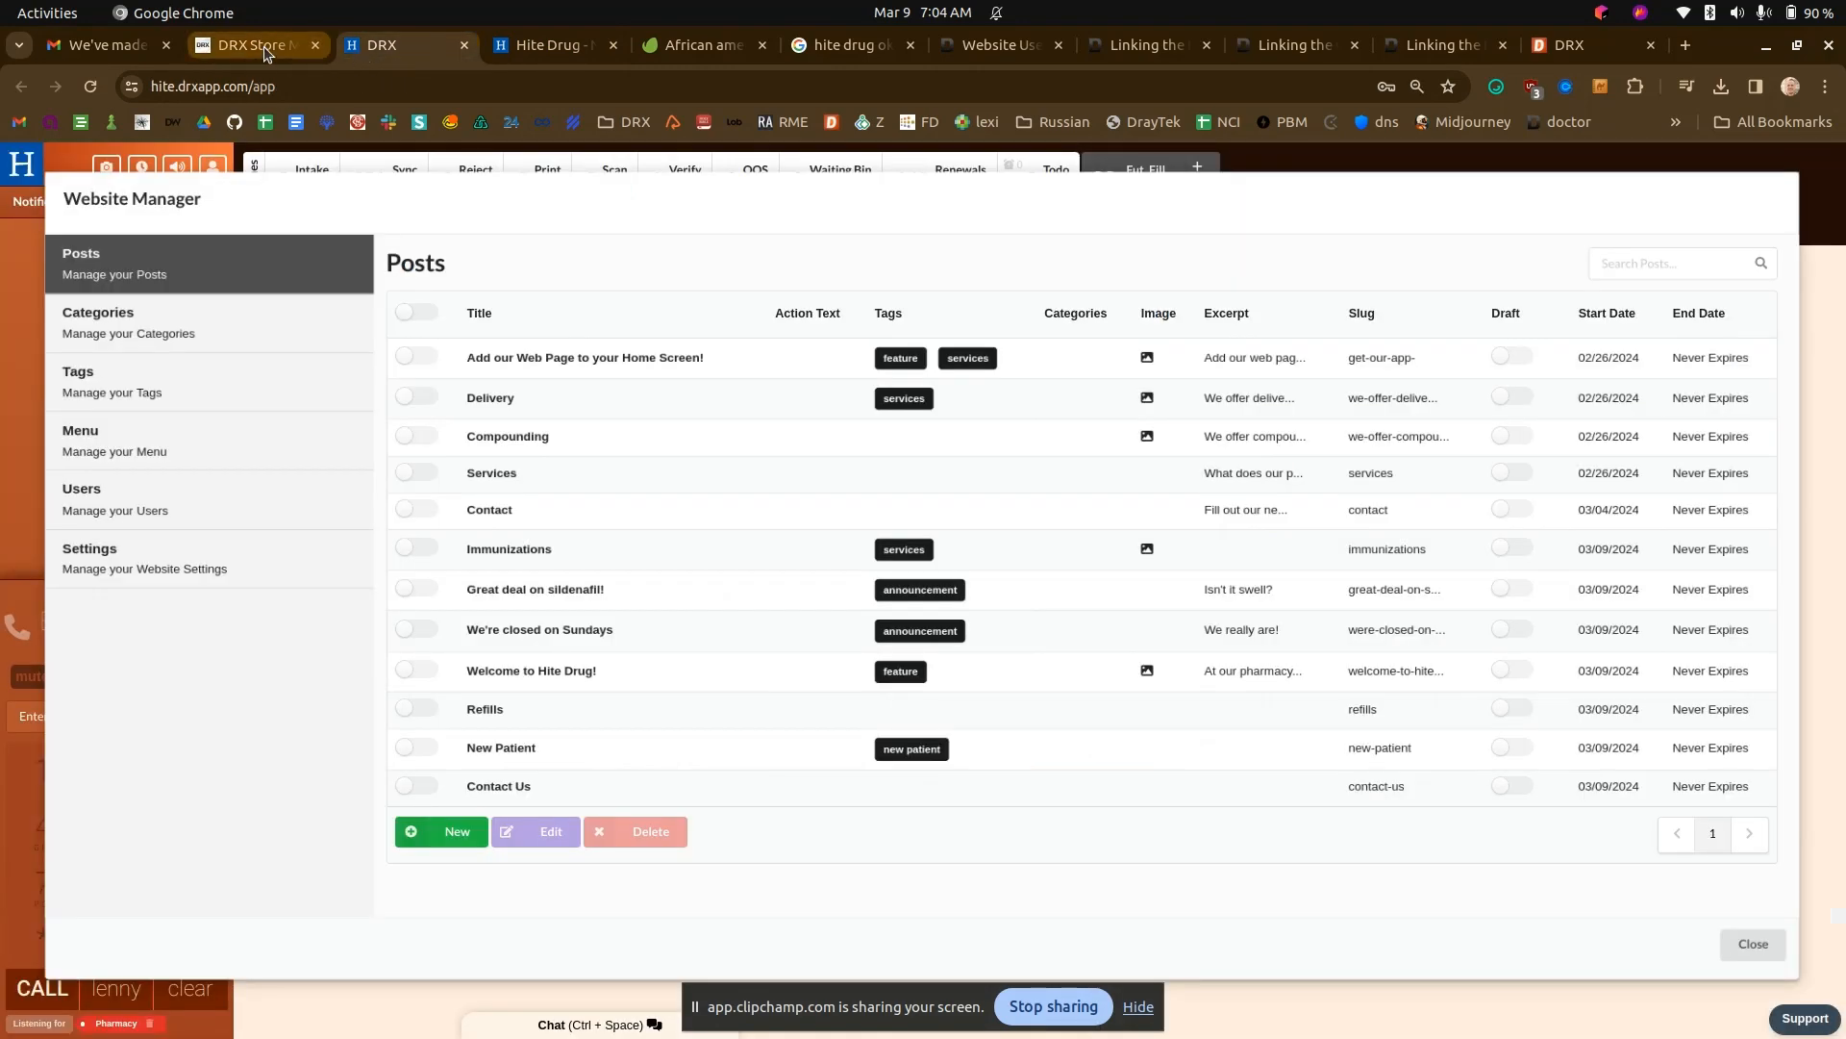
click(185, 441)
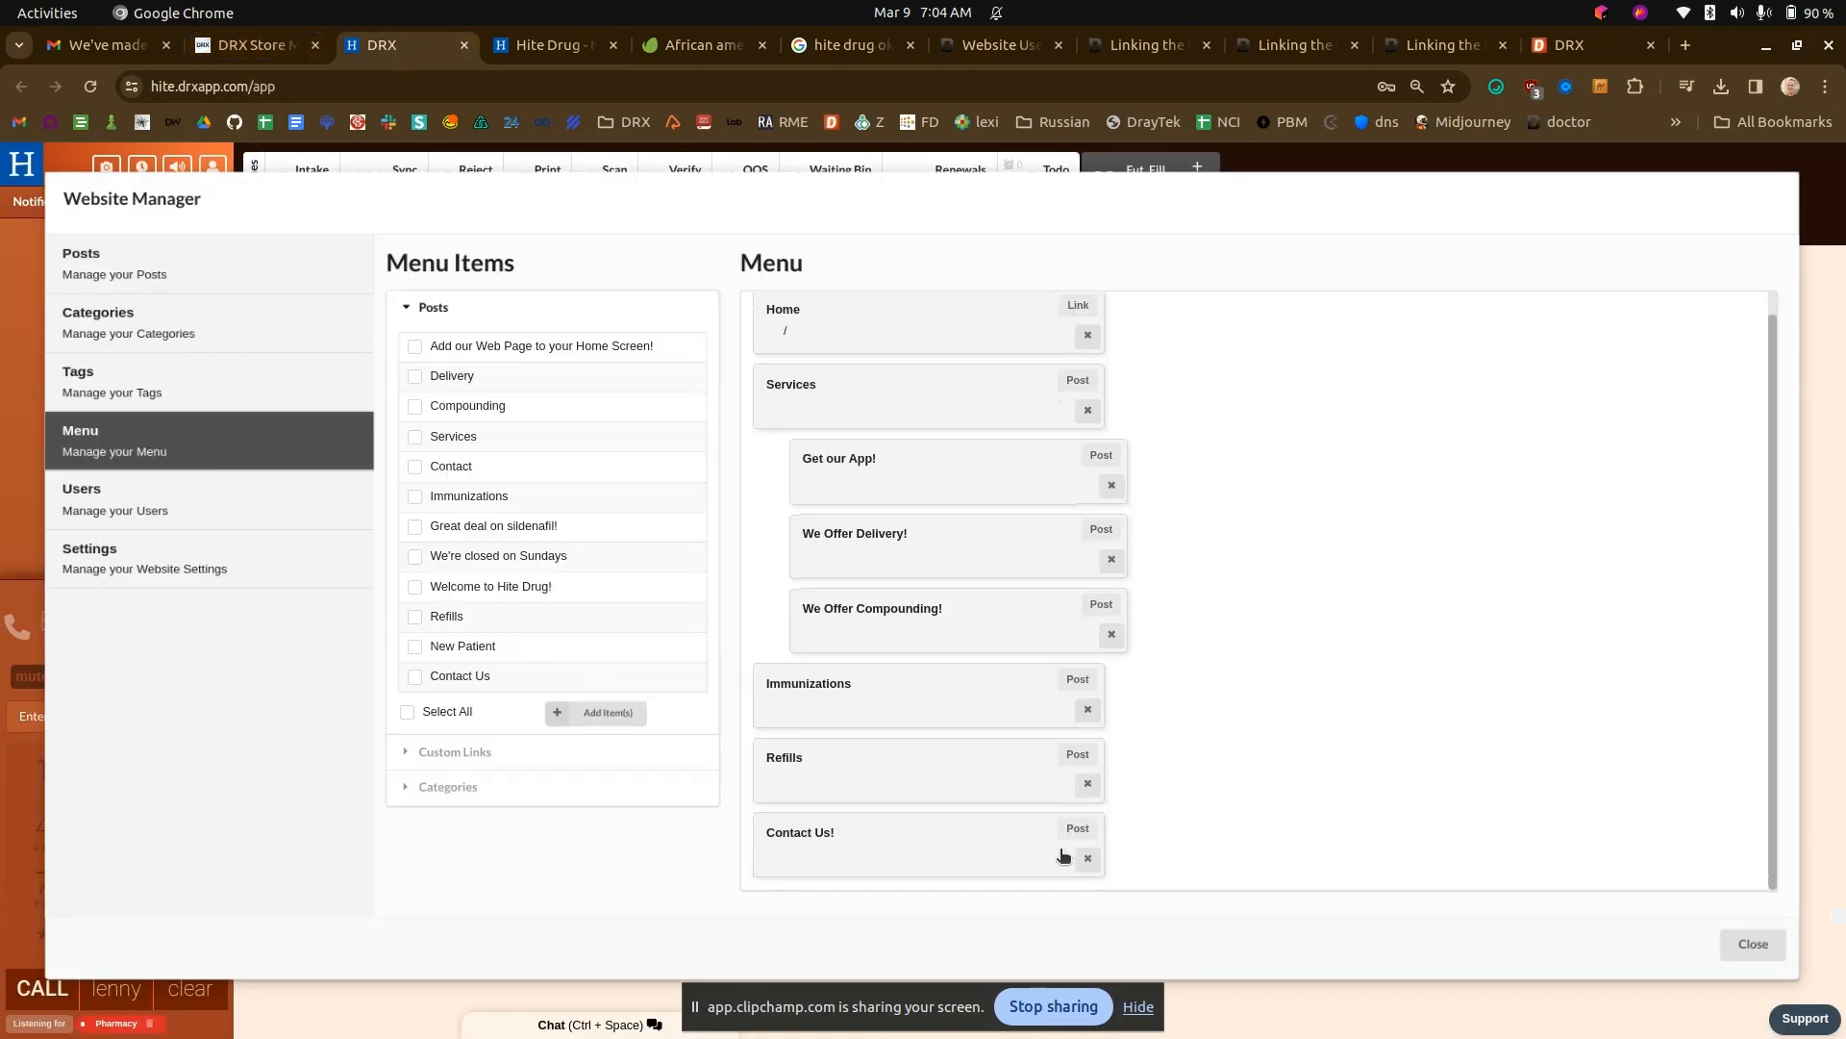
click(1088, 880)
click(416, 676)
click(596, 712)
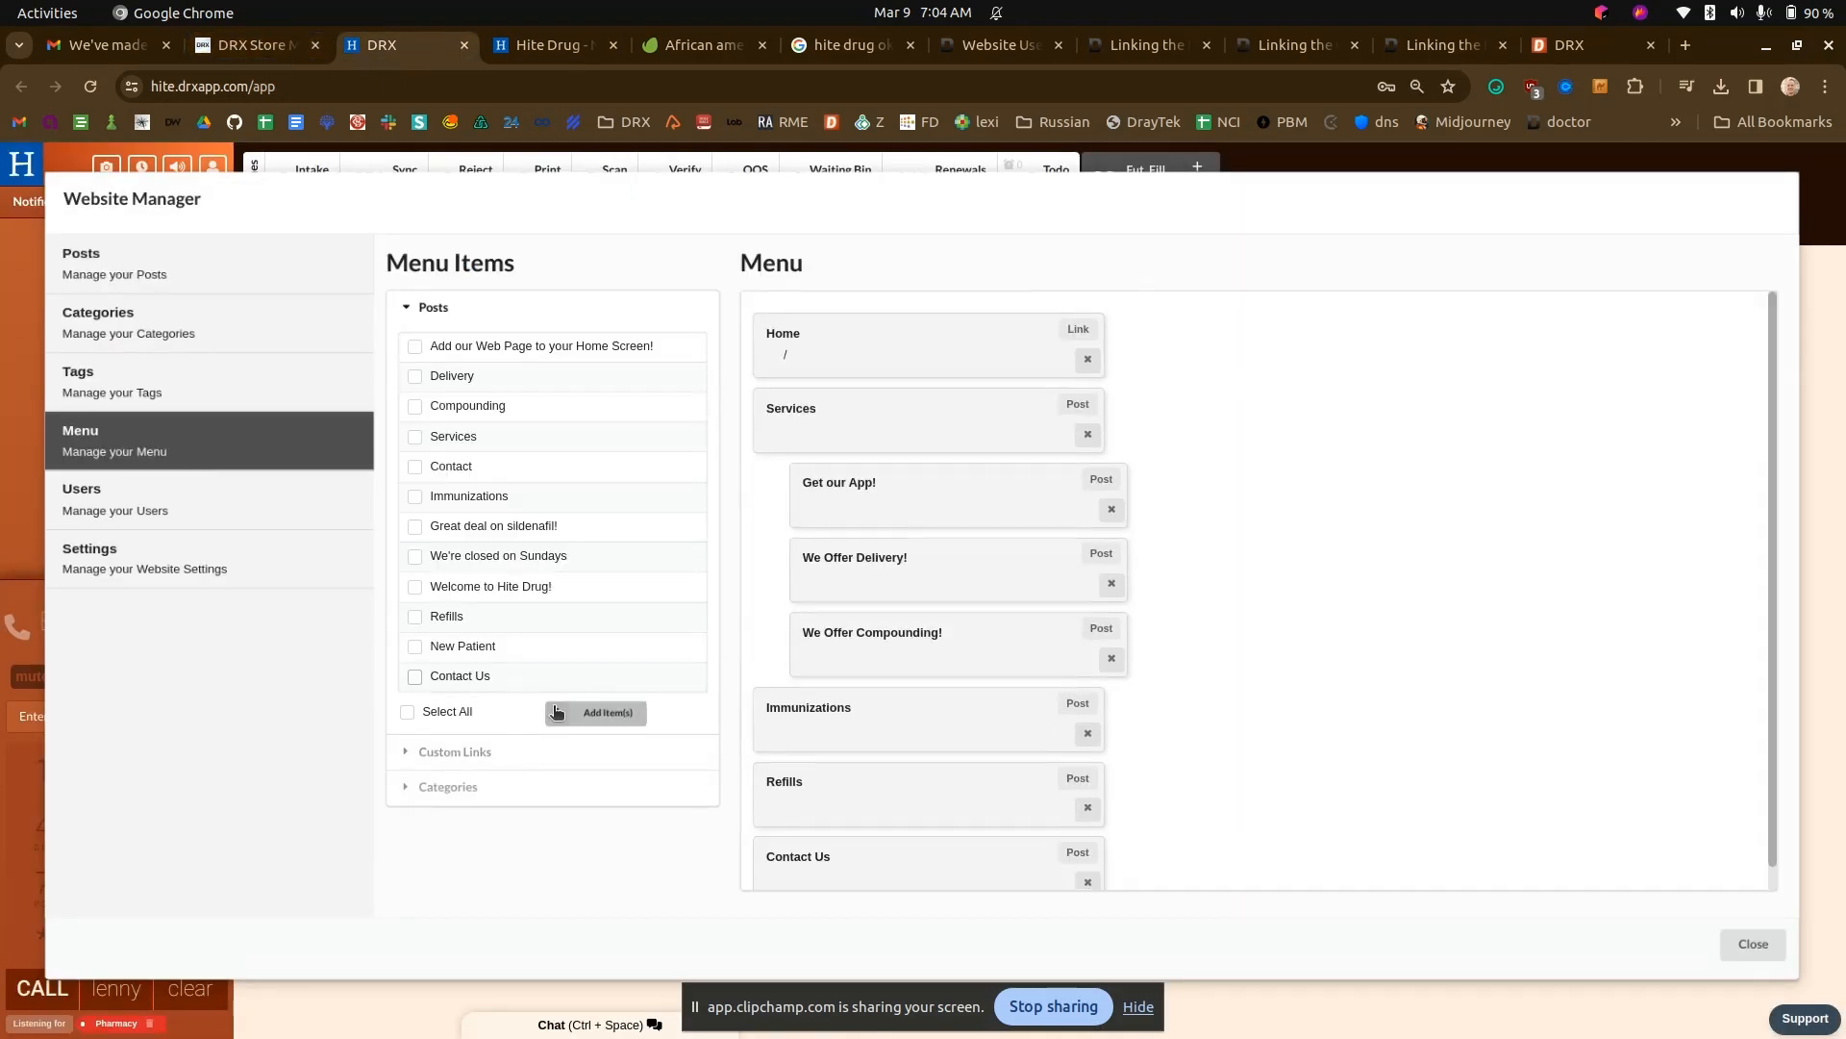
- Review the contact form on the live Hite Drug site's Contact Us page, as well as the home page
click(563, 44)
click(617, 341)
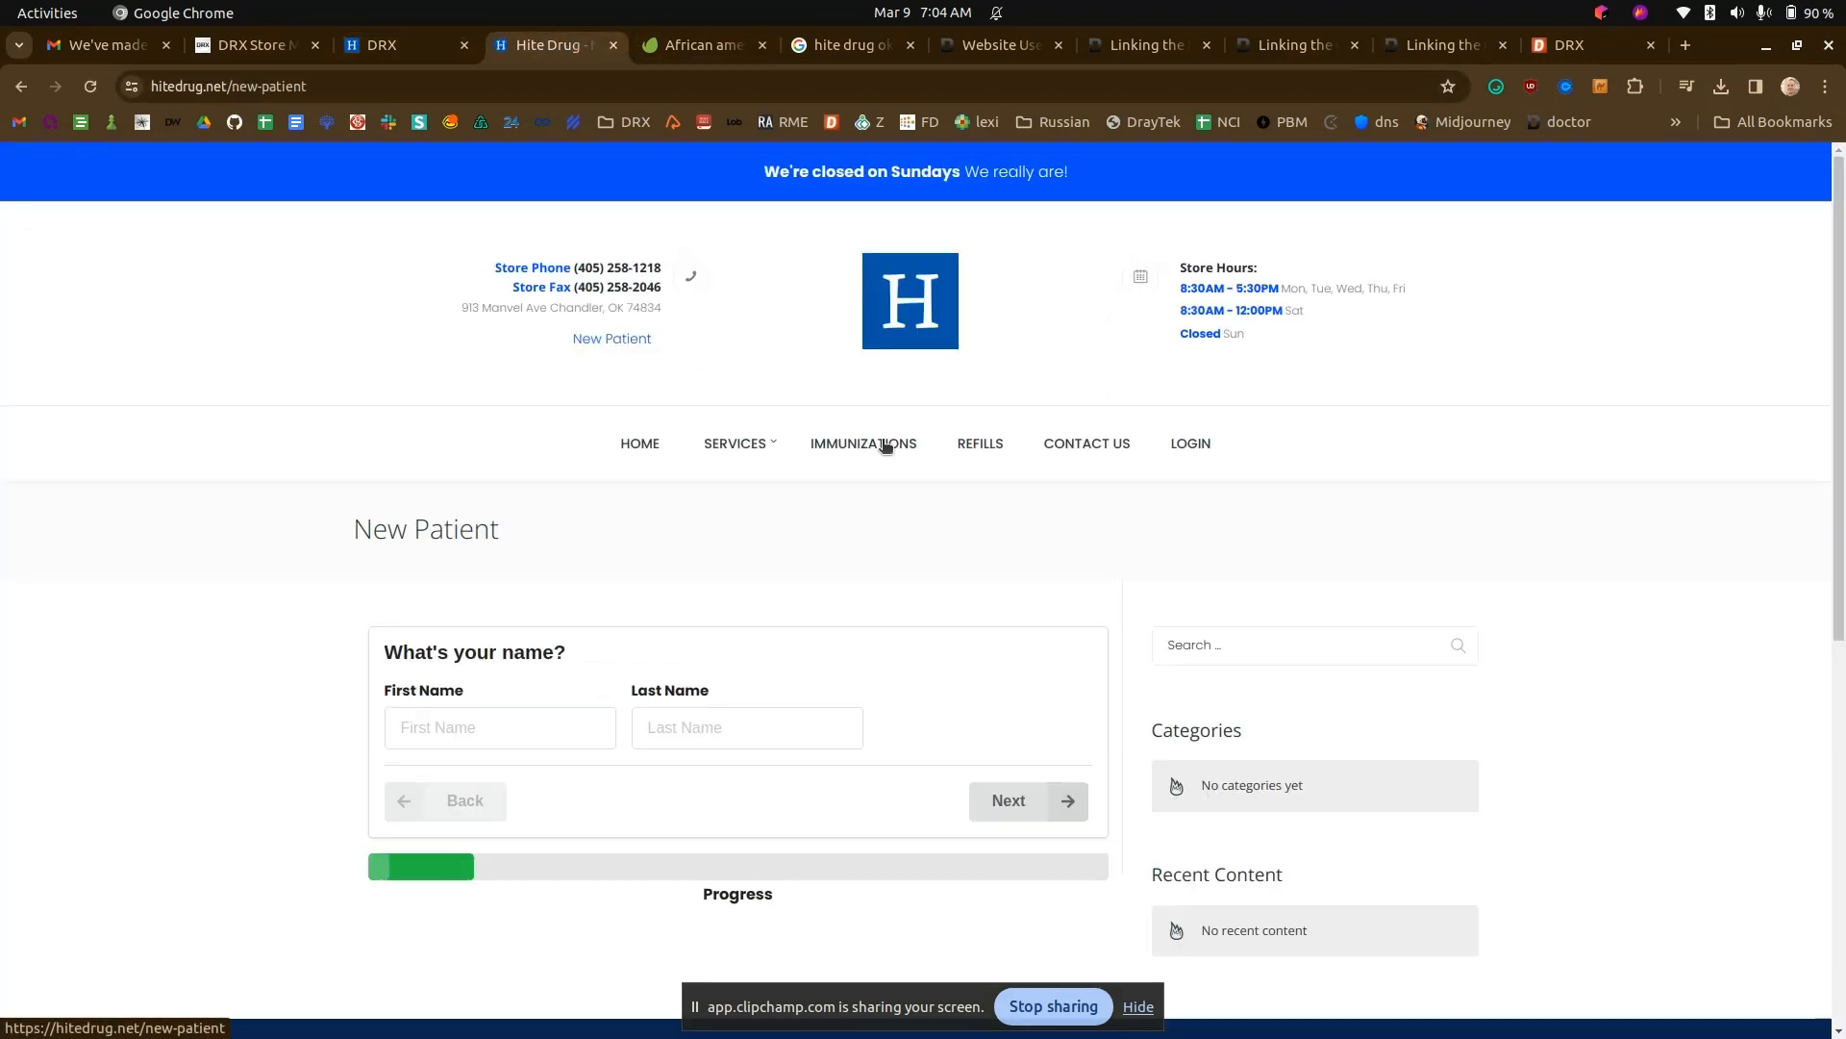
click(1091, 450)
scroll(518, 446, down, 2)
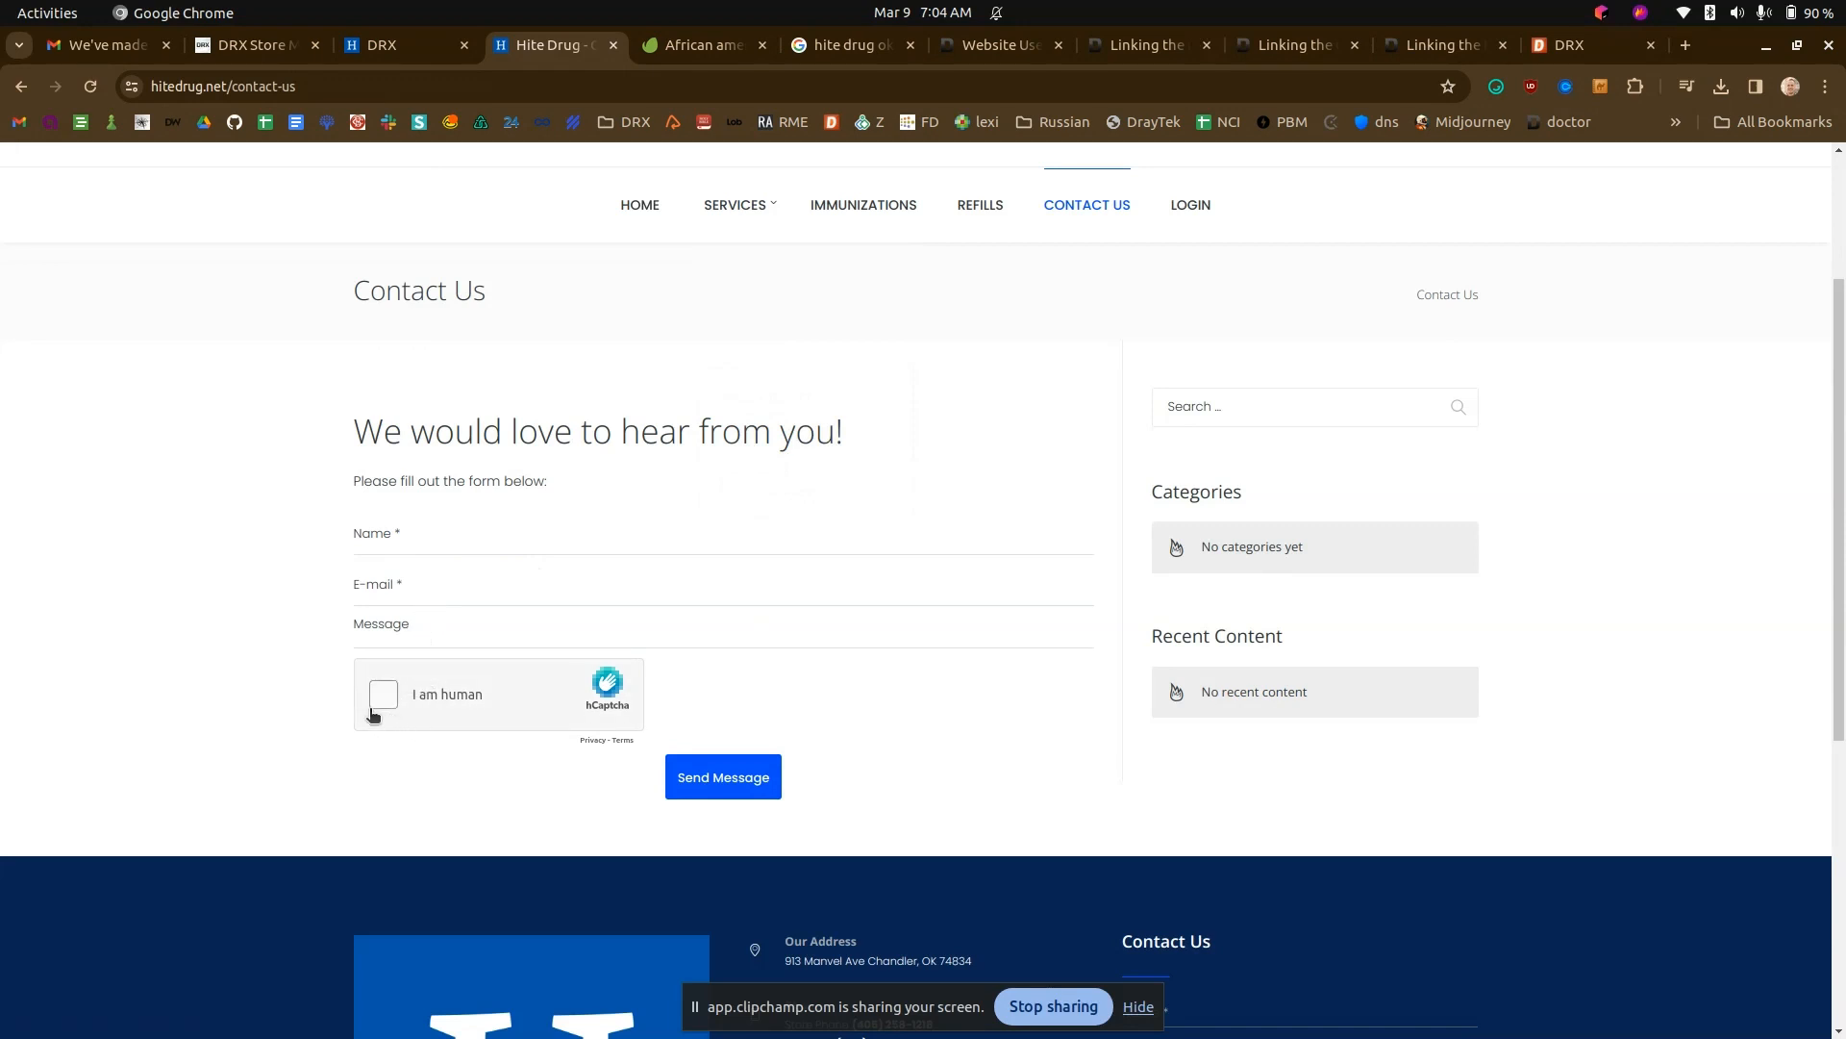
scroll(366, 710, up, 2)
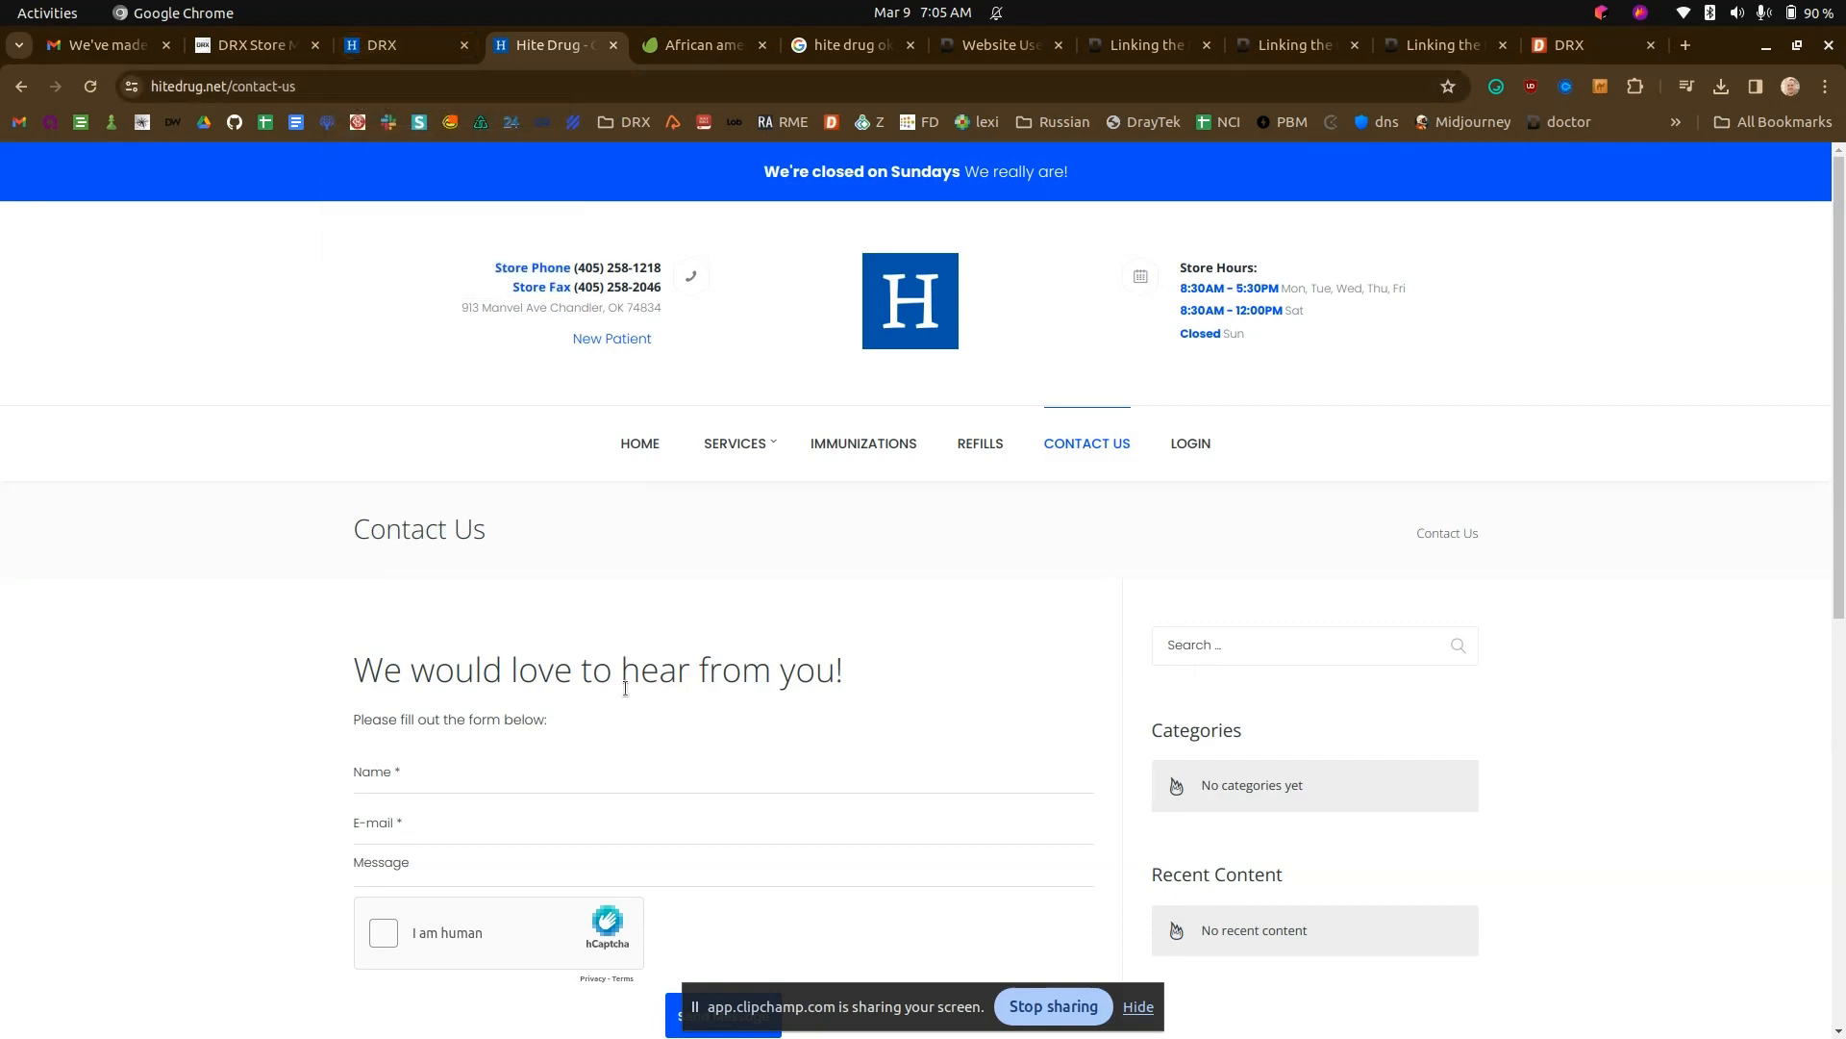
scroll(627, 694, down, 5)
scroll(627, 694, up, 7)
click(646, 433)
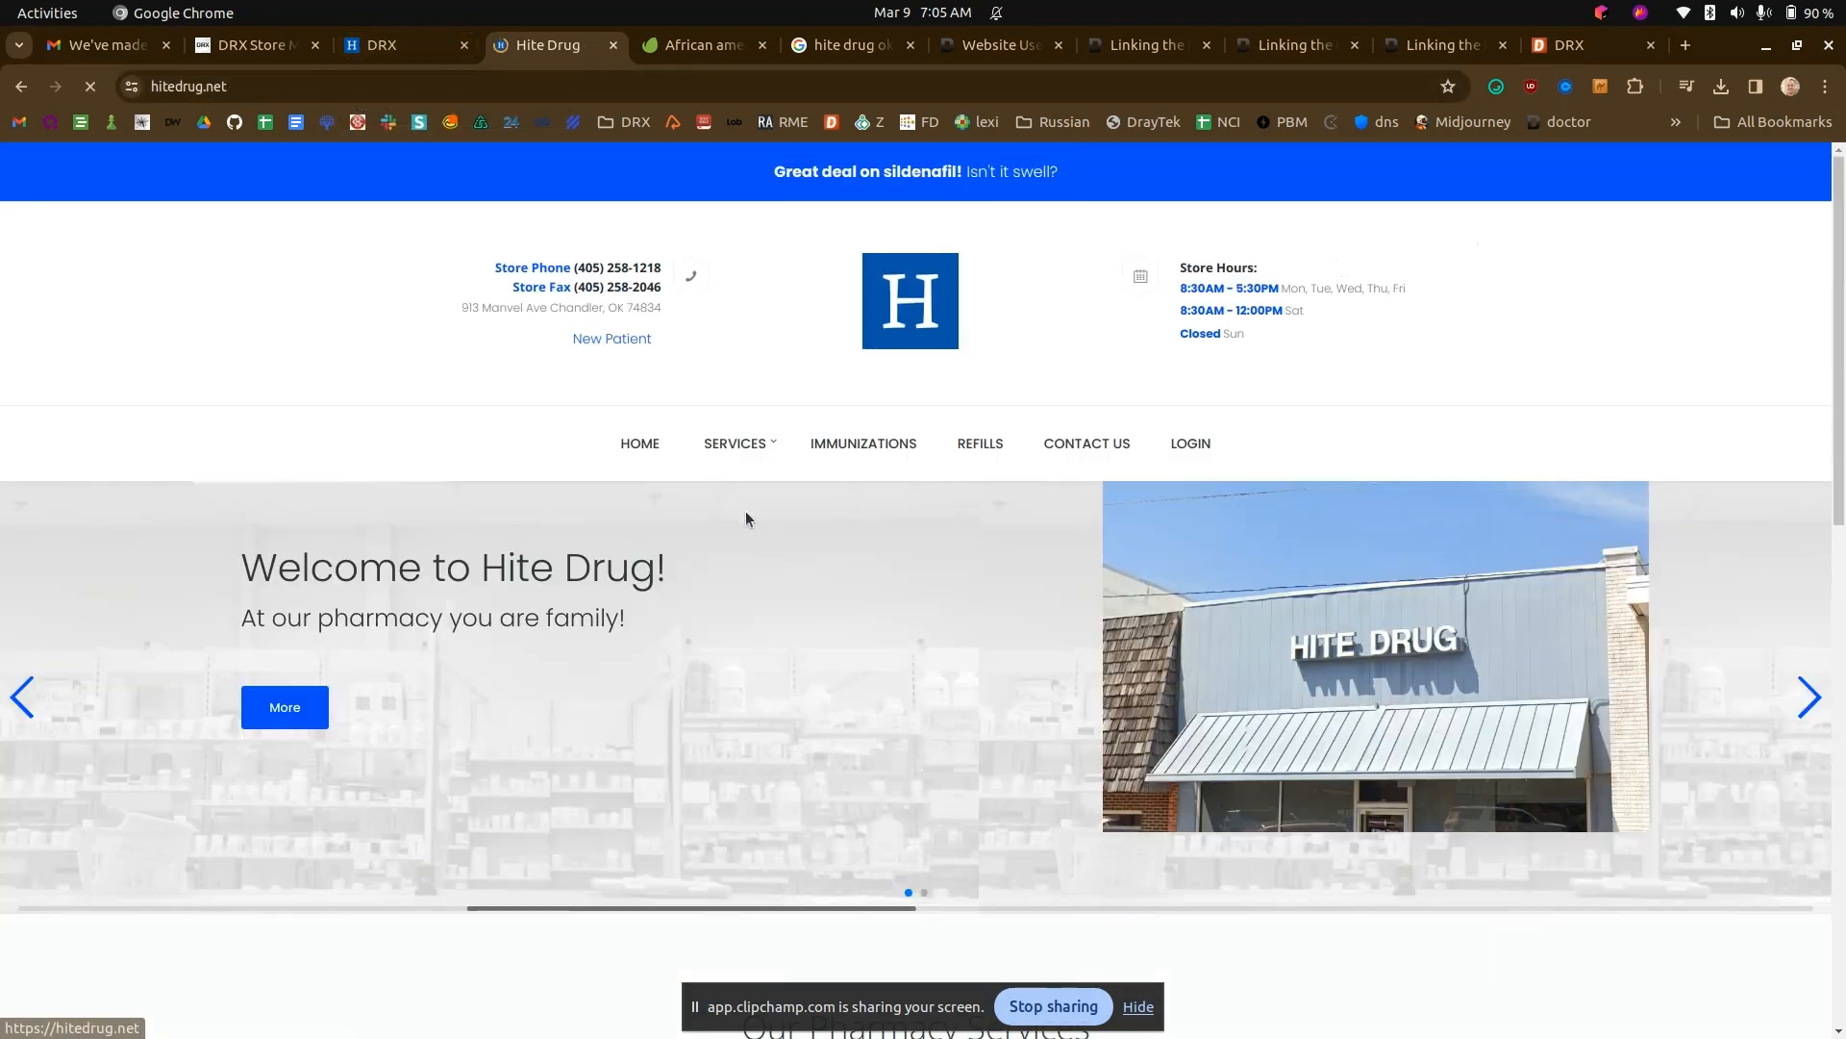
scroll(746, 514, down, 3)
scroll(746, 527, up, 3)
- Start a new post in the Website Manager titled "Come Visit!" with the excerpt "We're located in the beautiful Chanlder, OK area!"
click(414, 45)
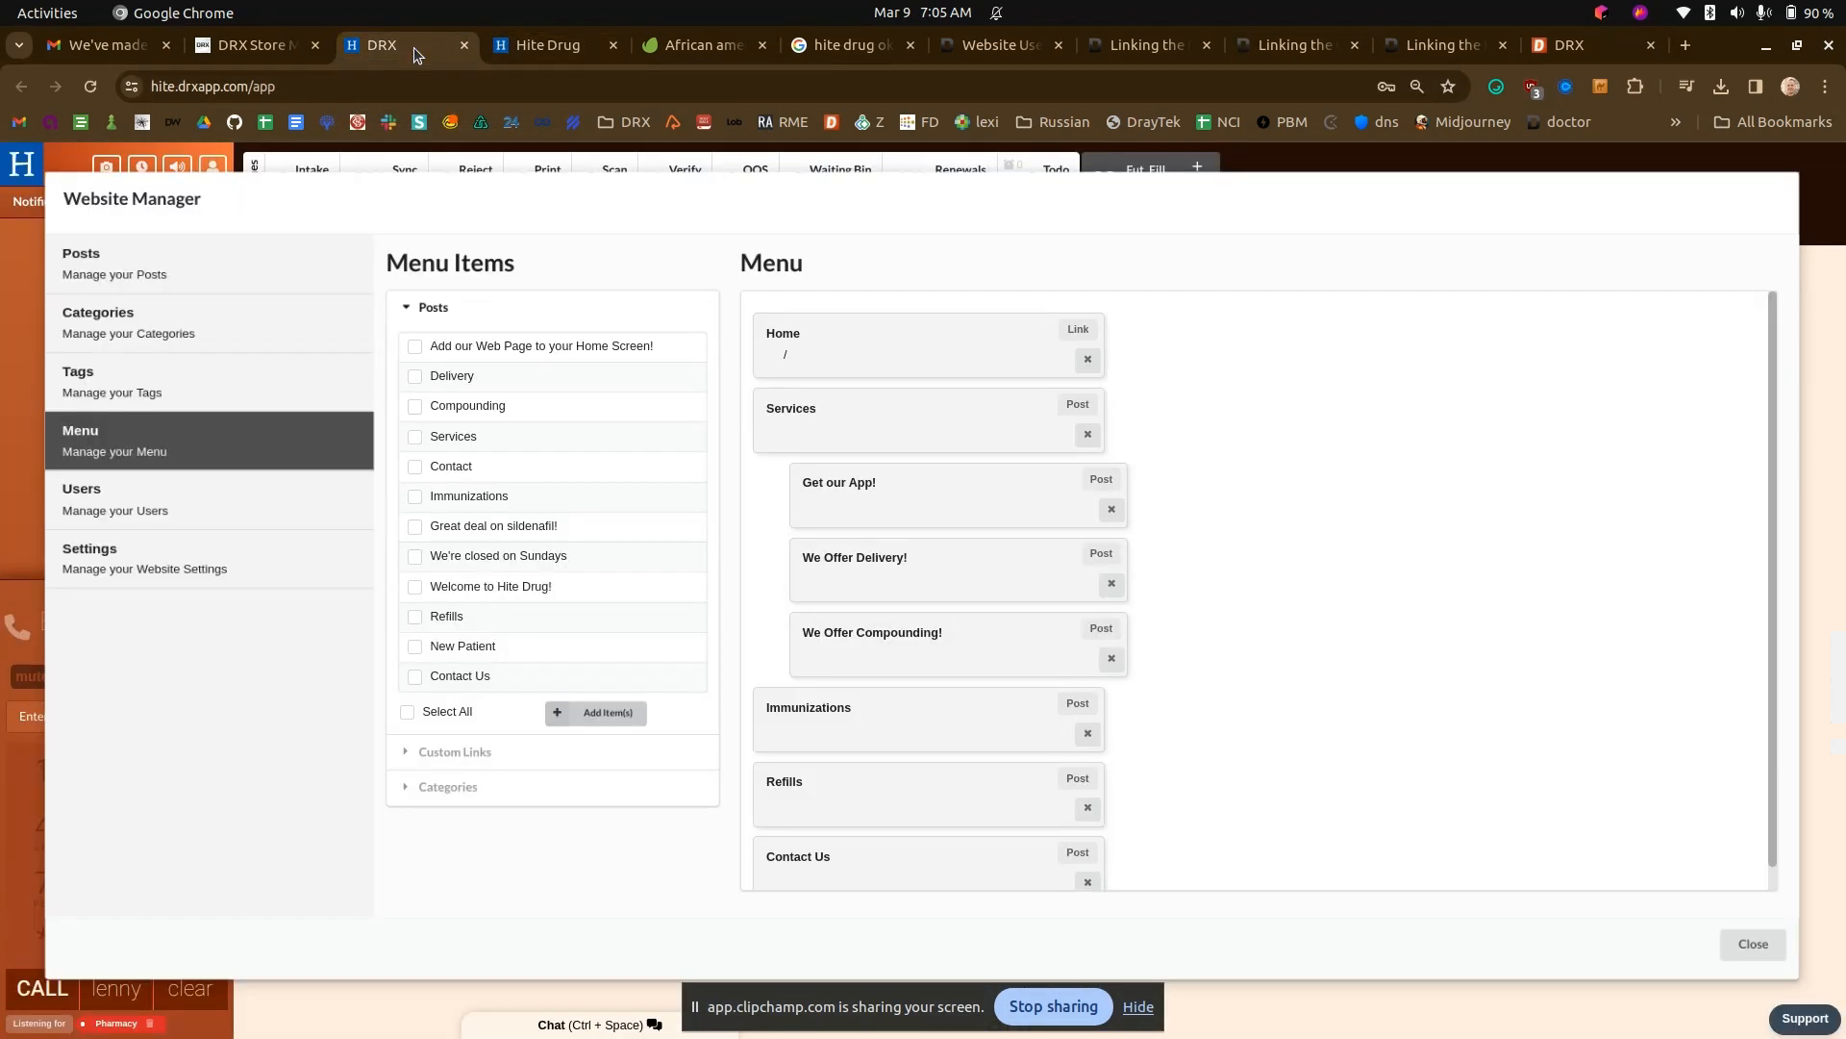
click(268, 276)
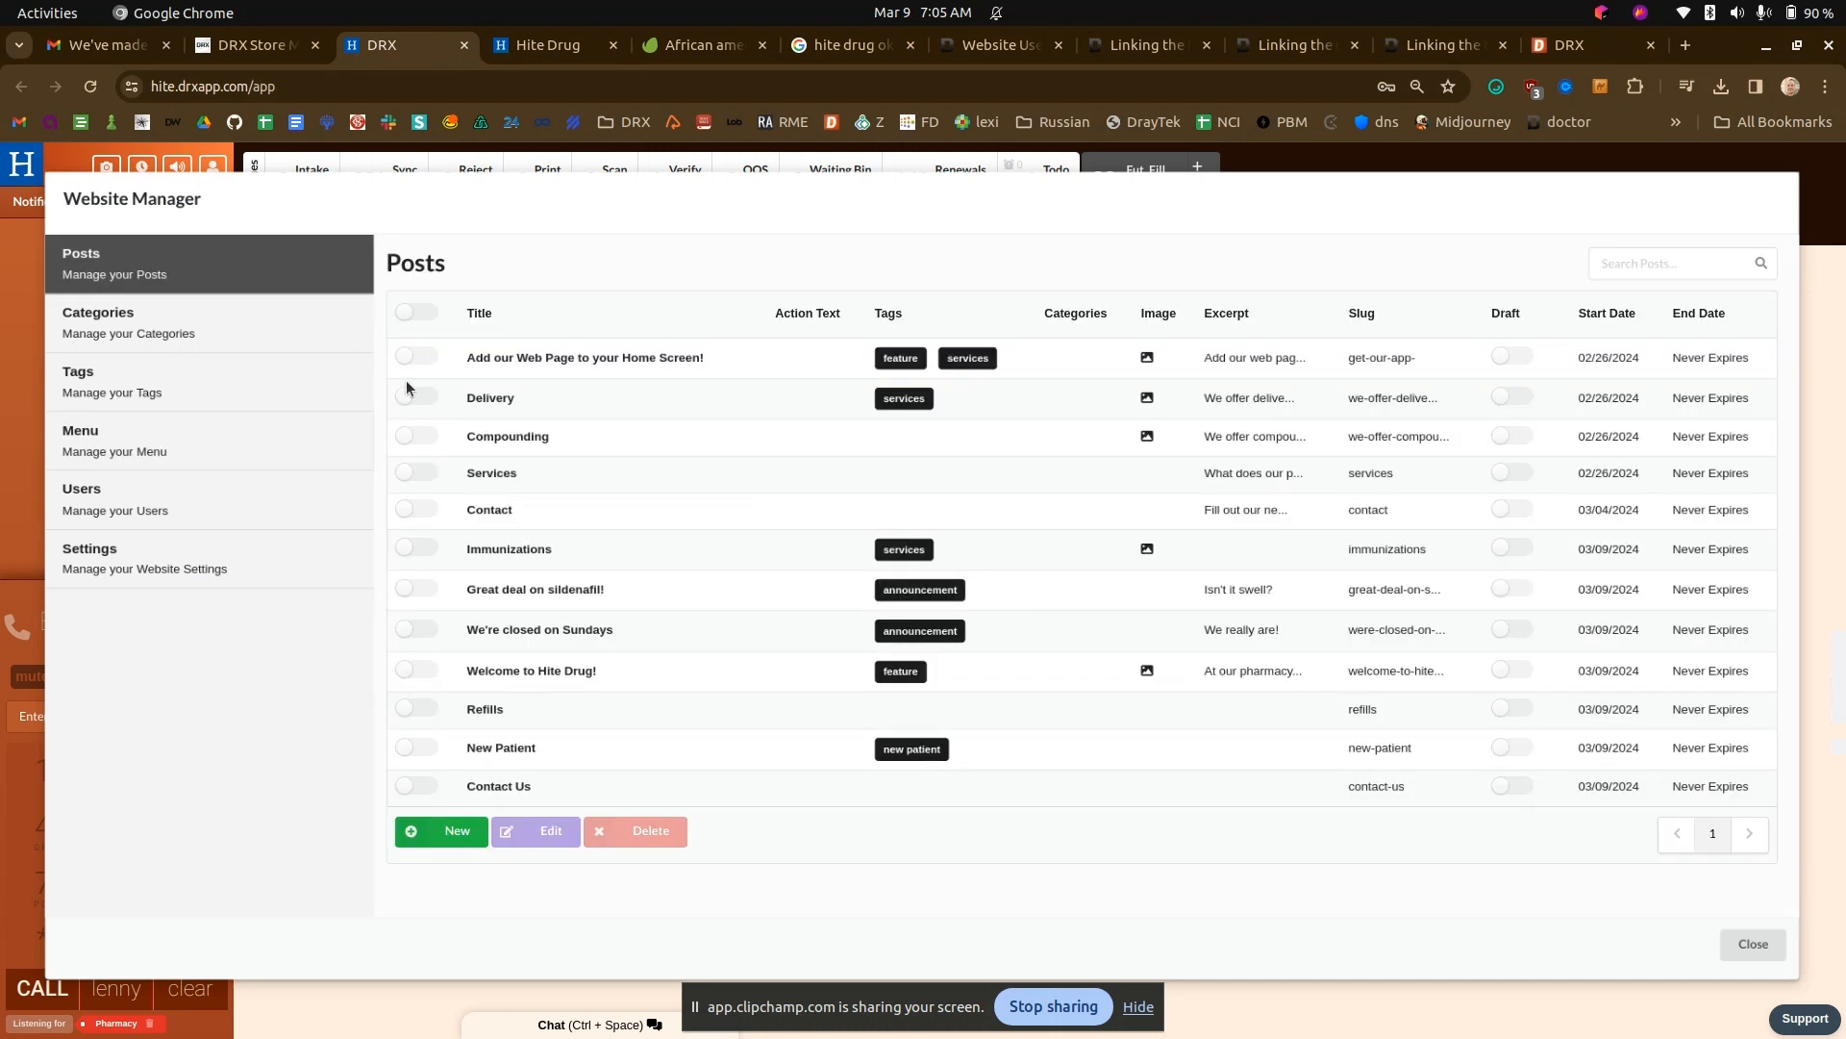
click(450, 831)
drag(563, 300, 392, 290)
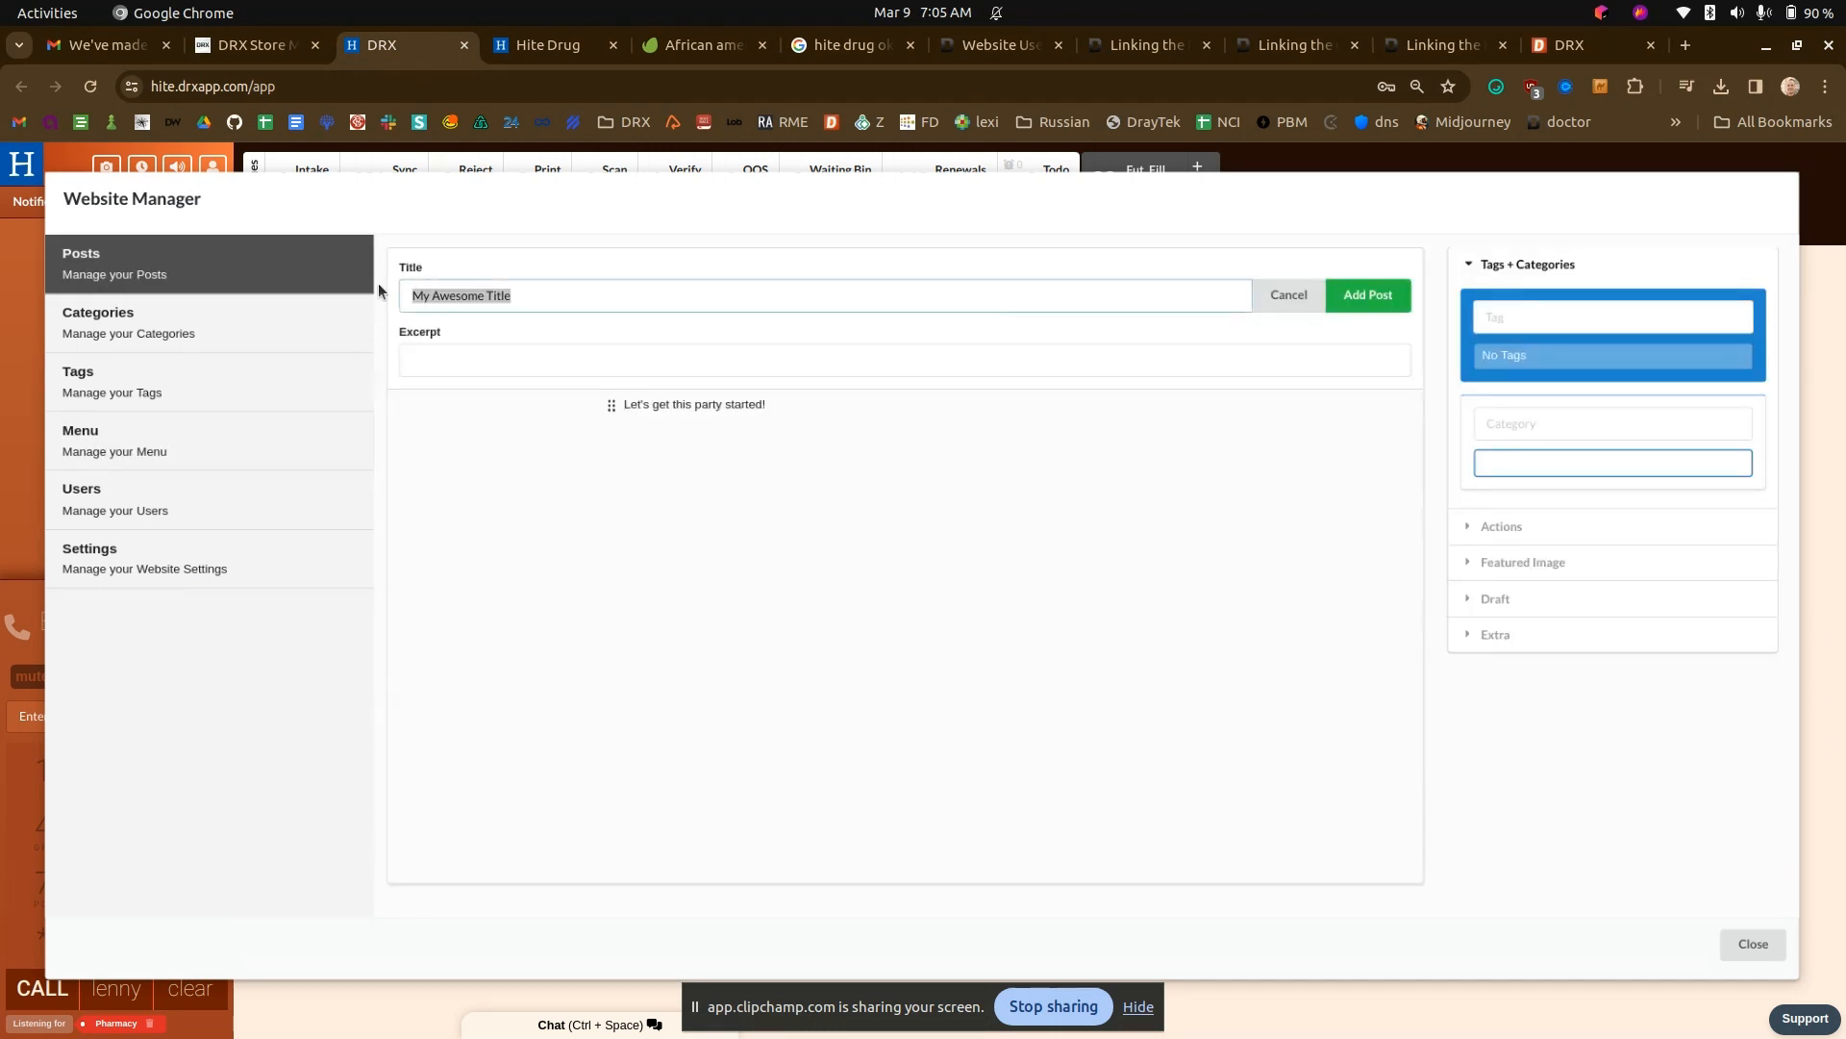
text(L)
key(BackSpace)
text(Come Visit!)
click(460, 360)
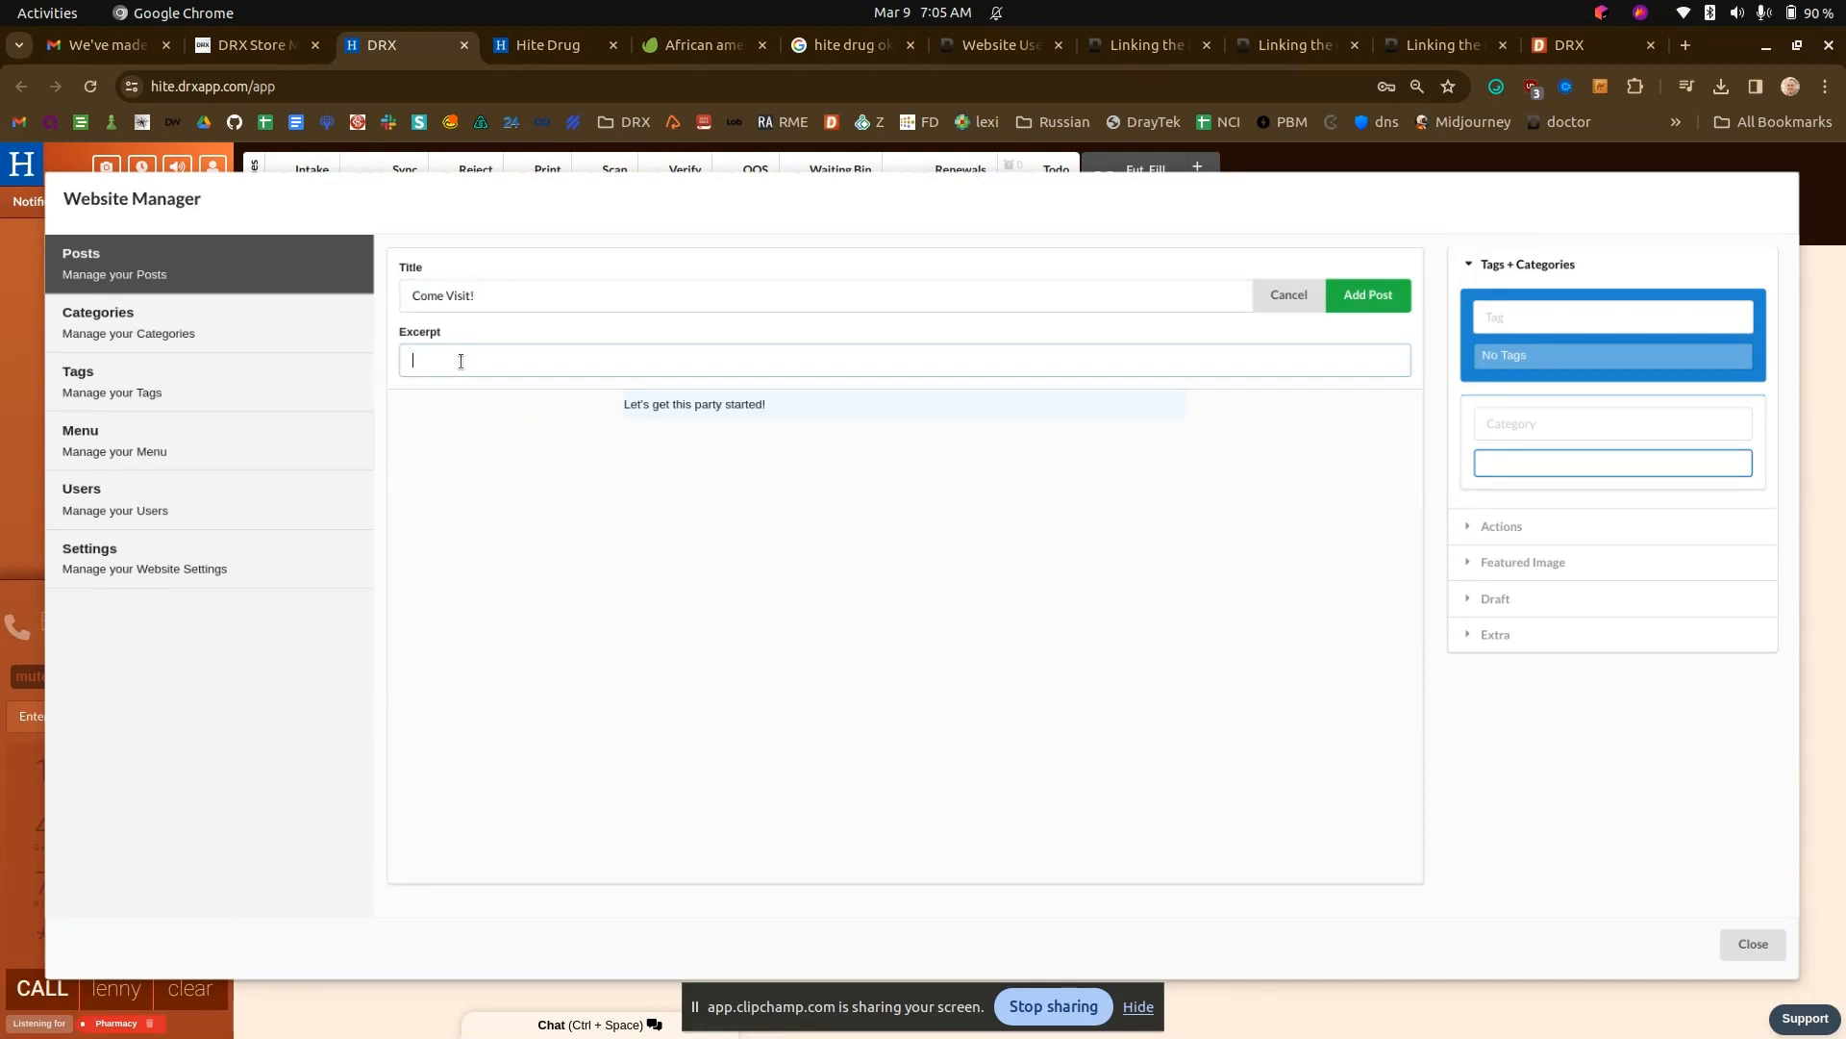
text(We)
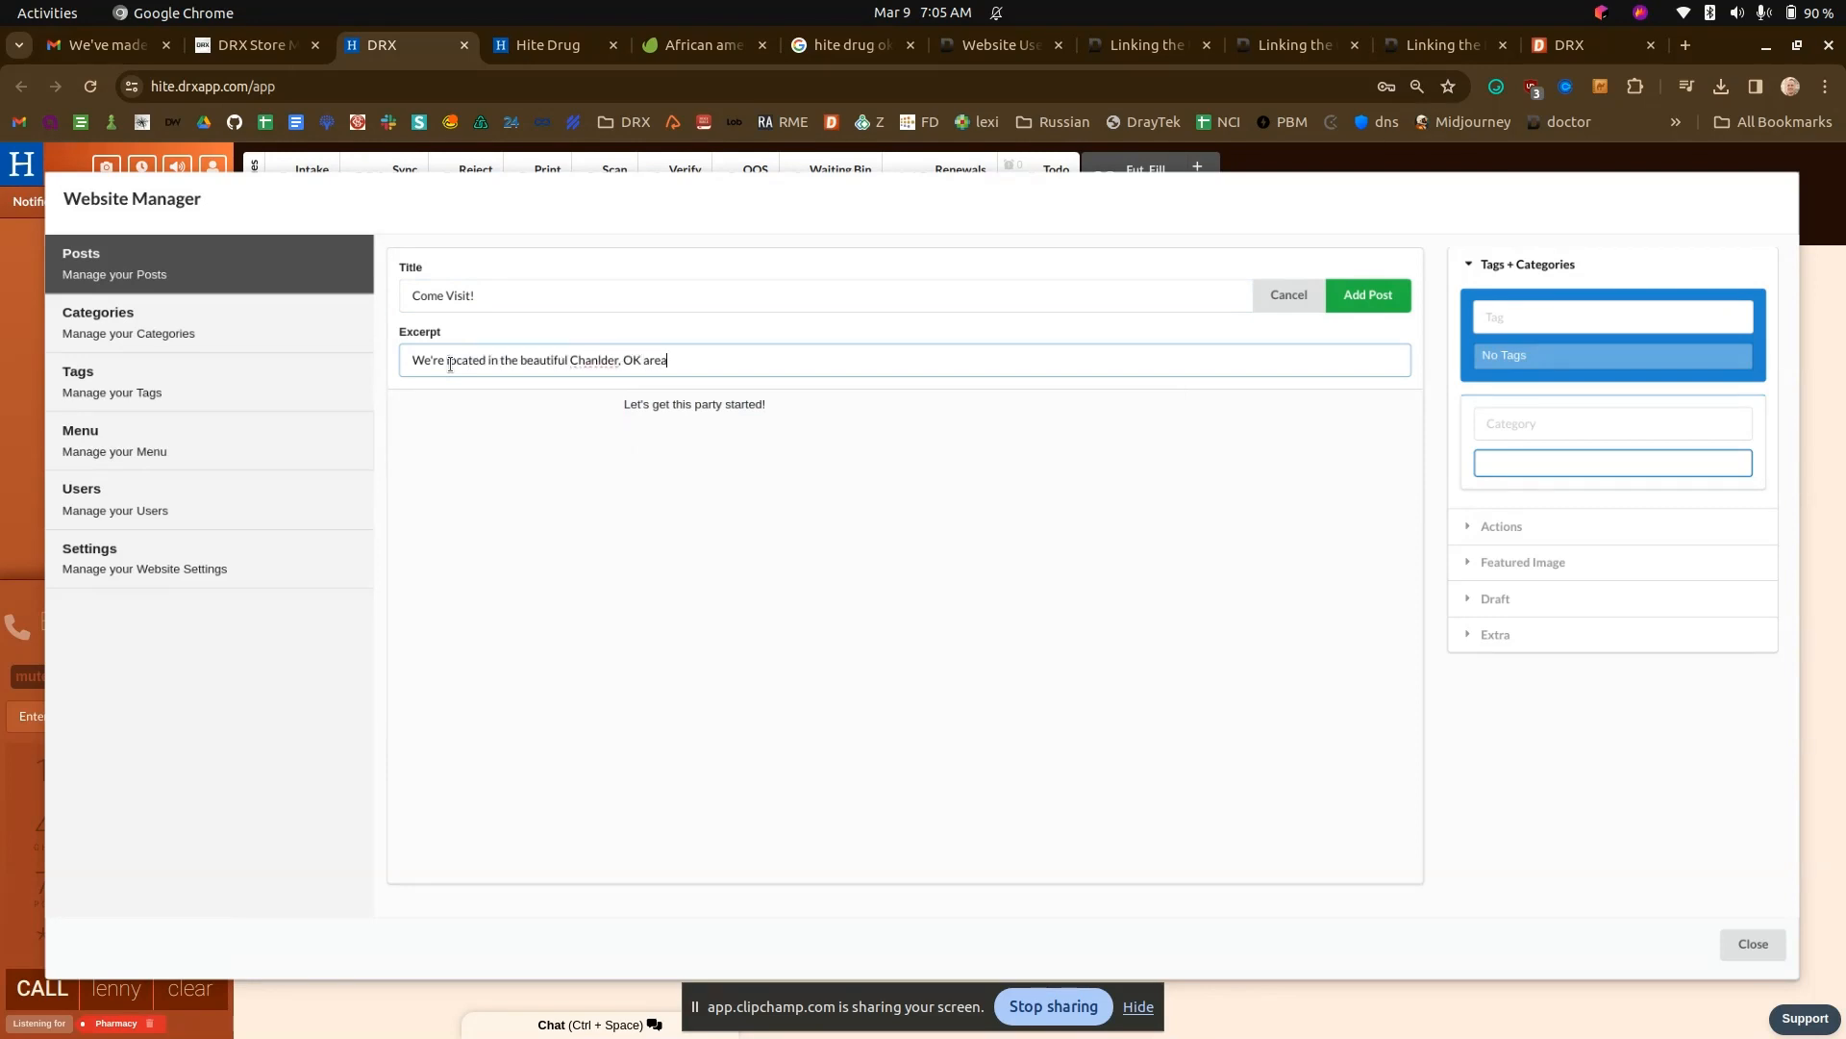
- Clear the placeholder paragraph from the Come Visit! post body and add "card" as a new quick tag
click(616, 404)
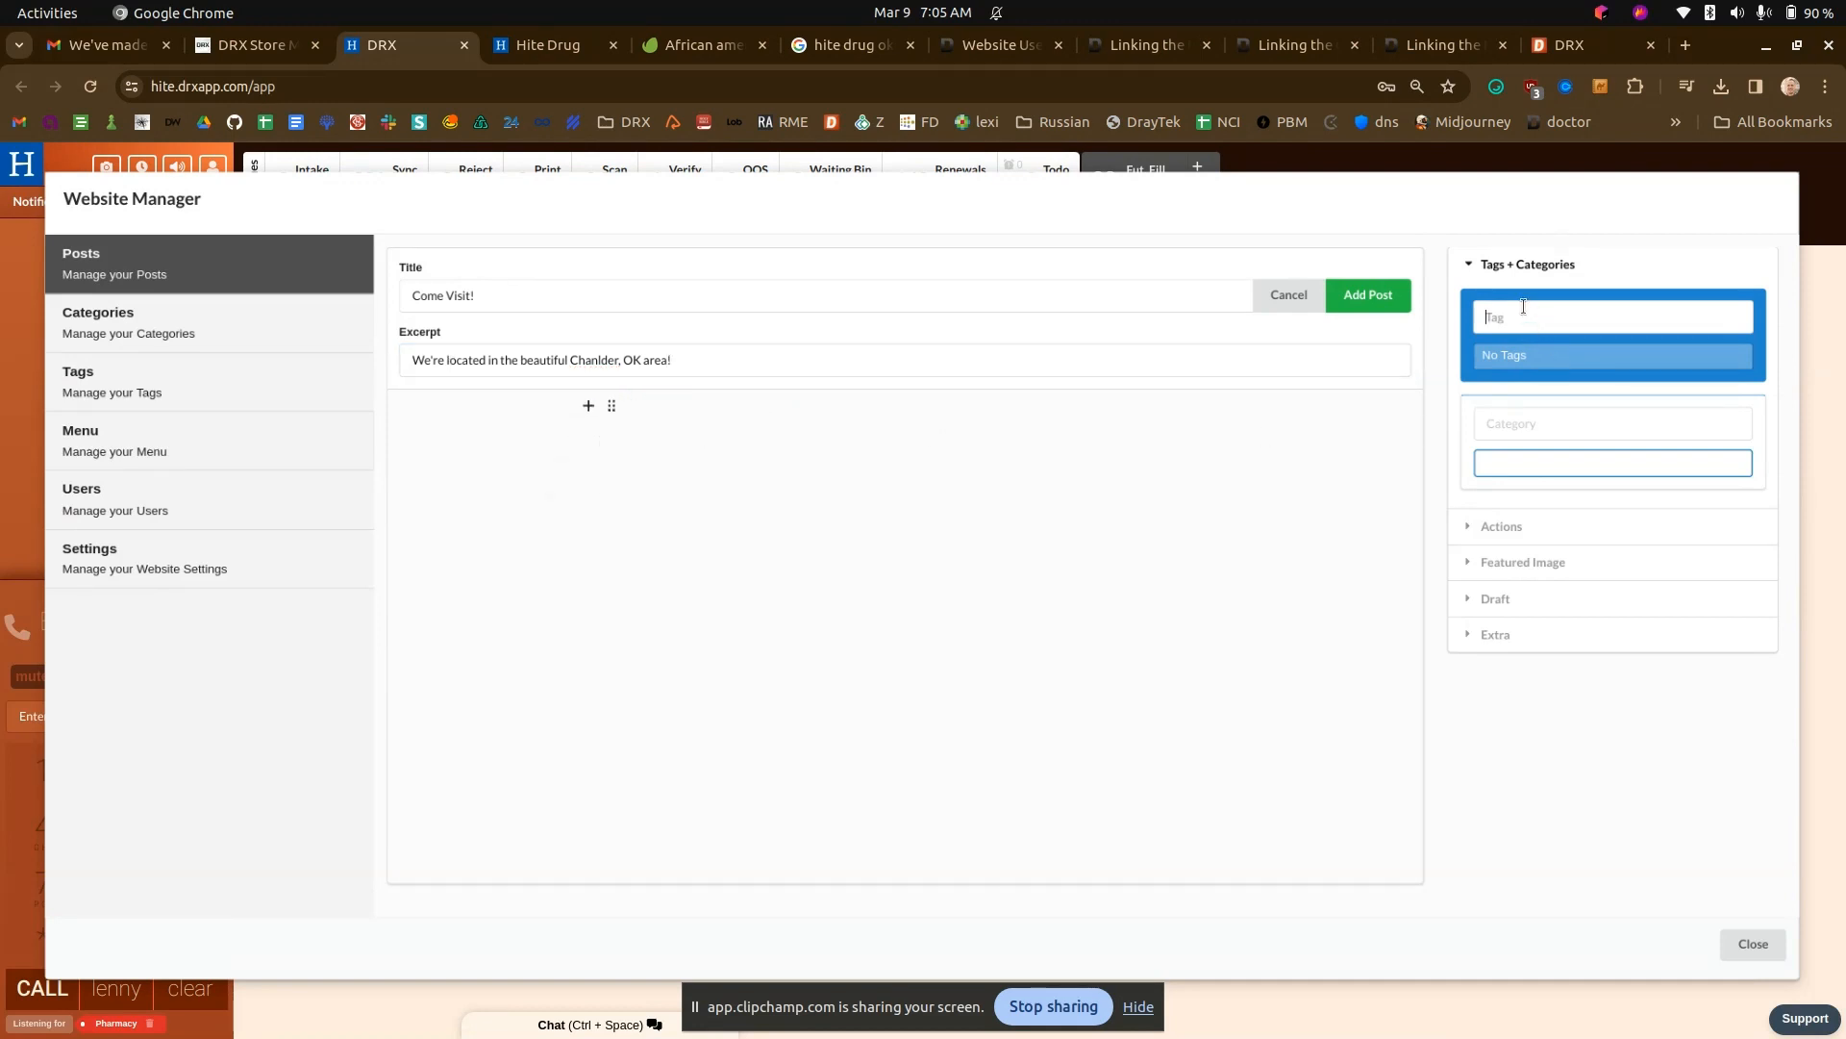
text(card)
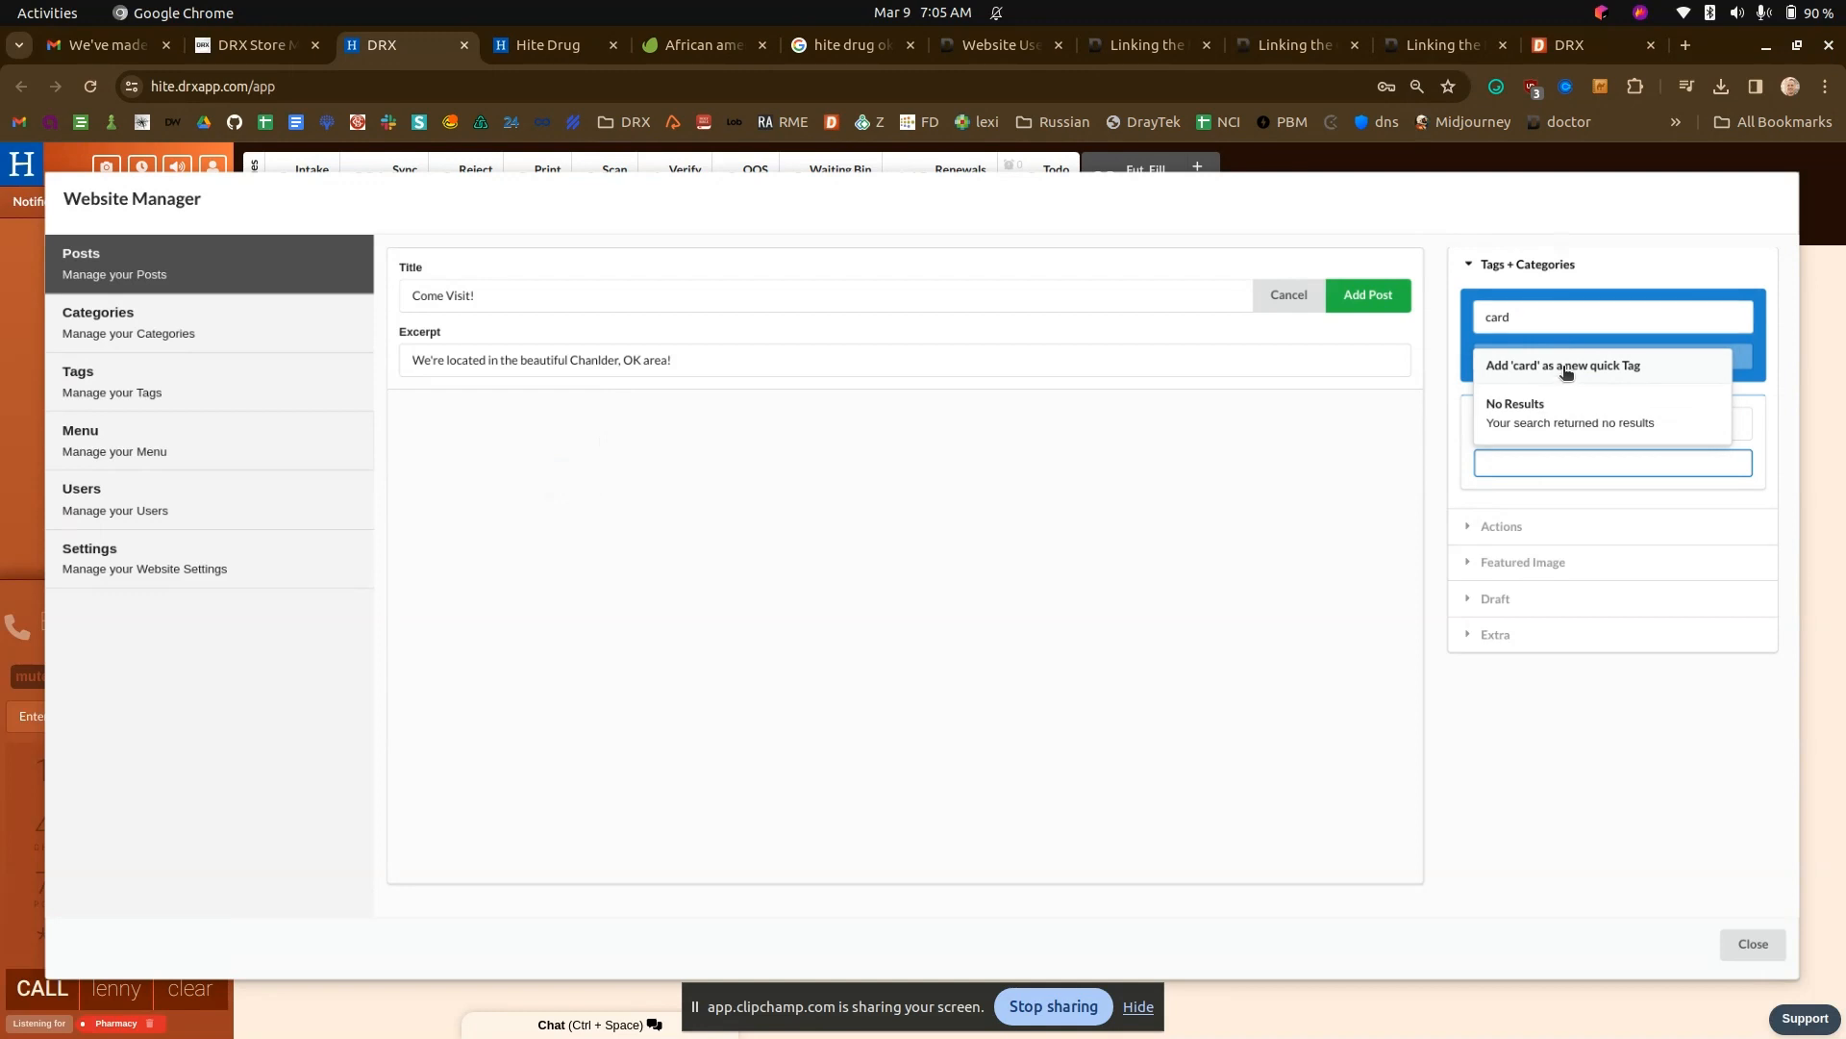
click(1566, 373)
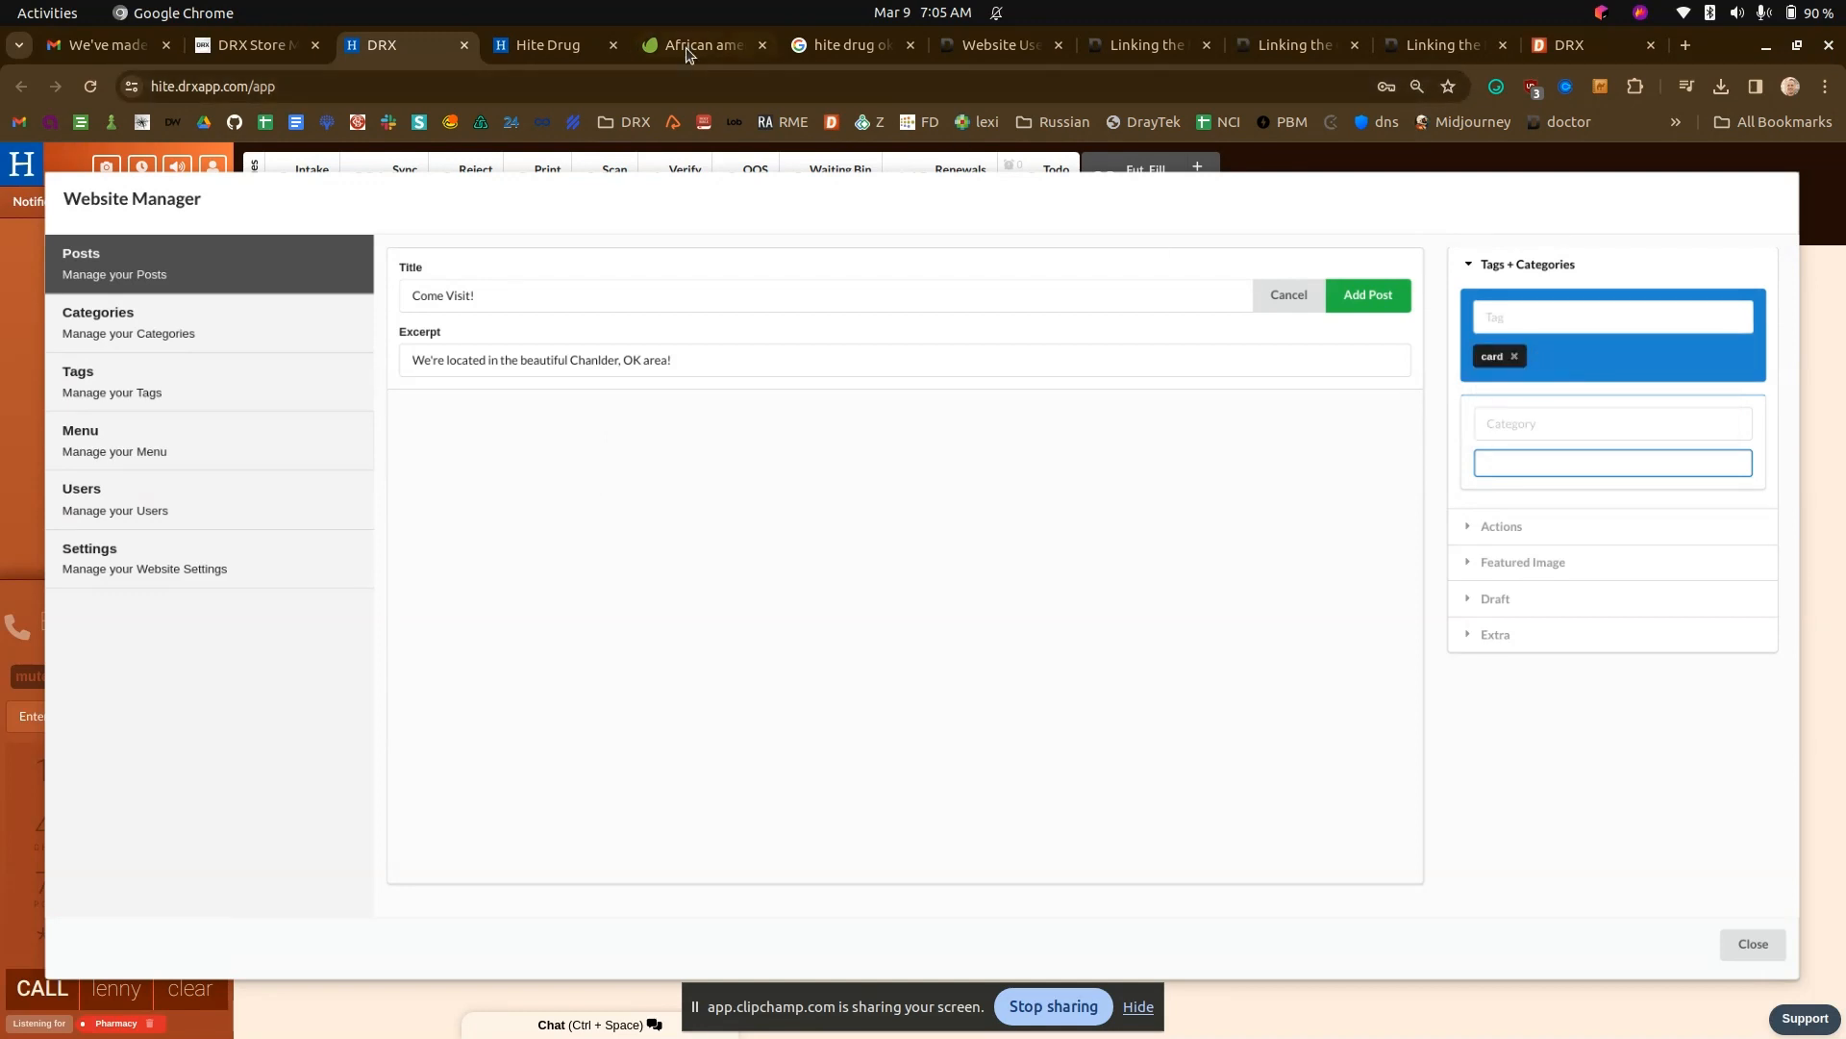
- Switch to the "hite drug ok" Google search results and open the pharmacy's location in Google Maps
click(684, 46)
click(556, 44)
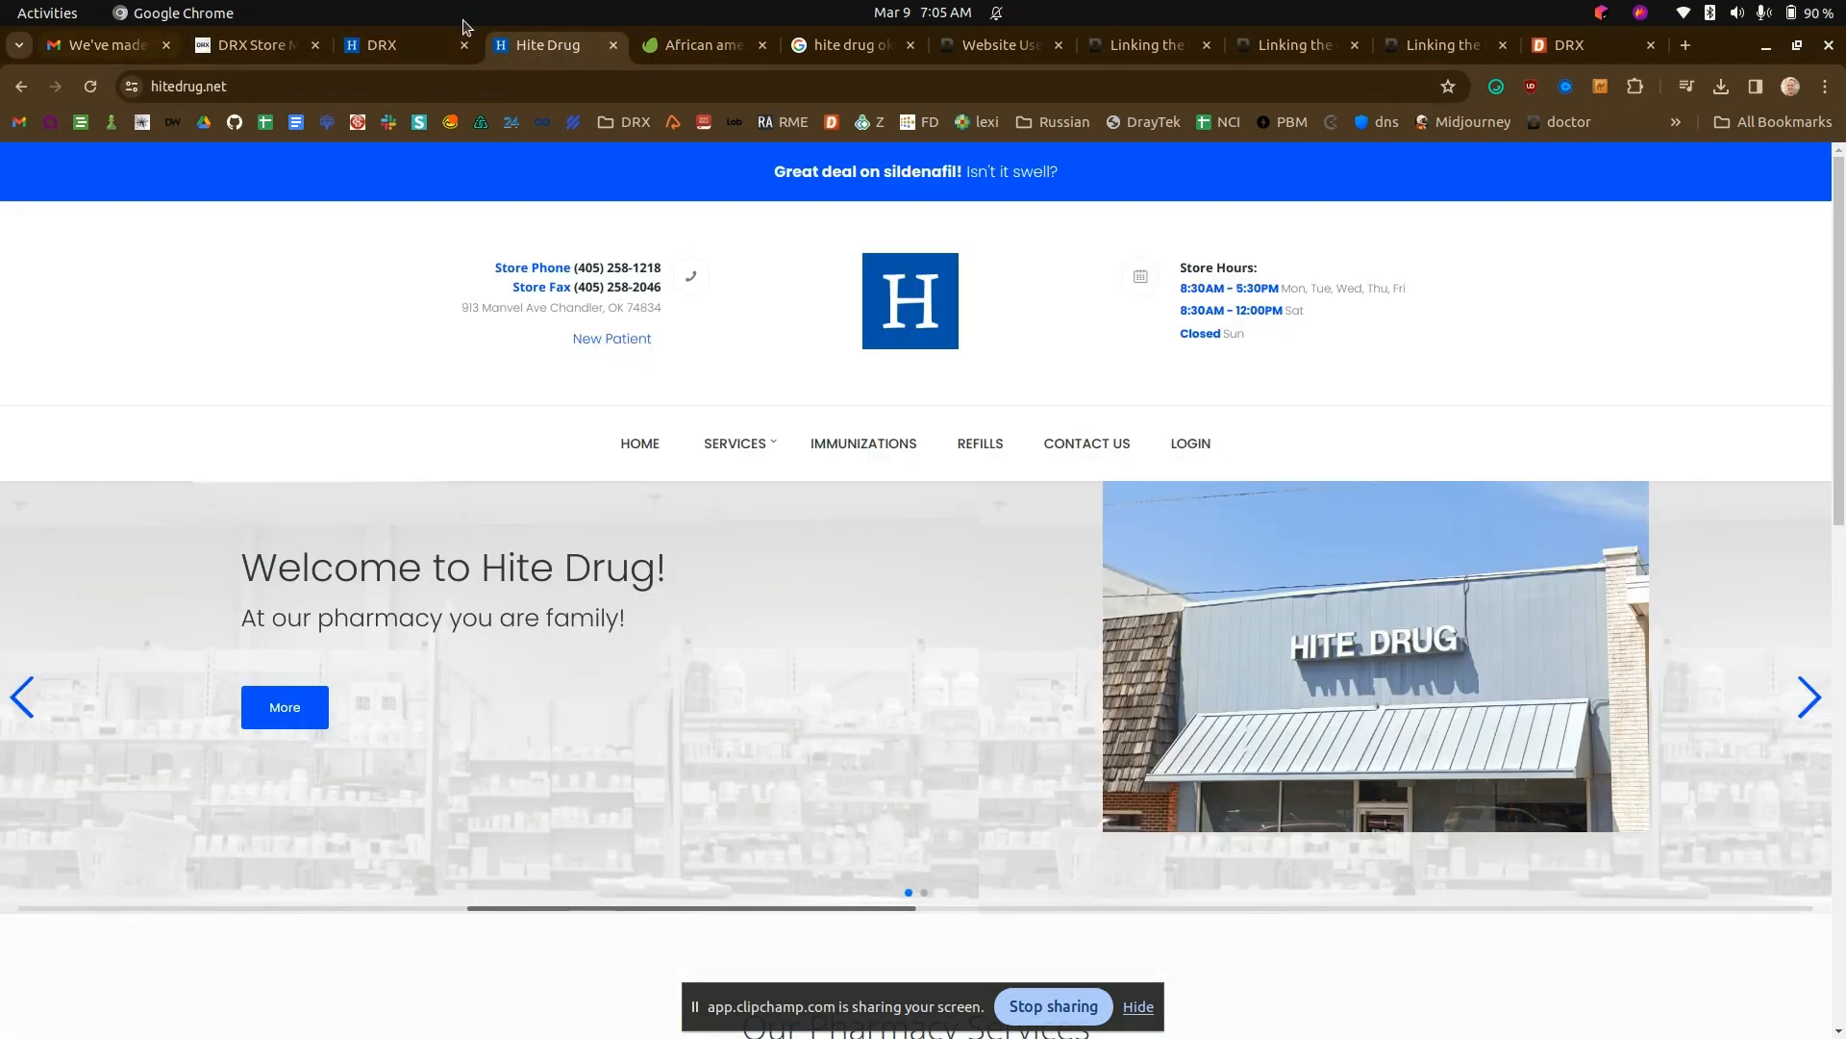
click(856, 43)
click(21, 87)
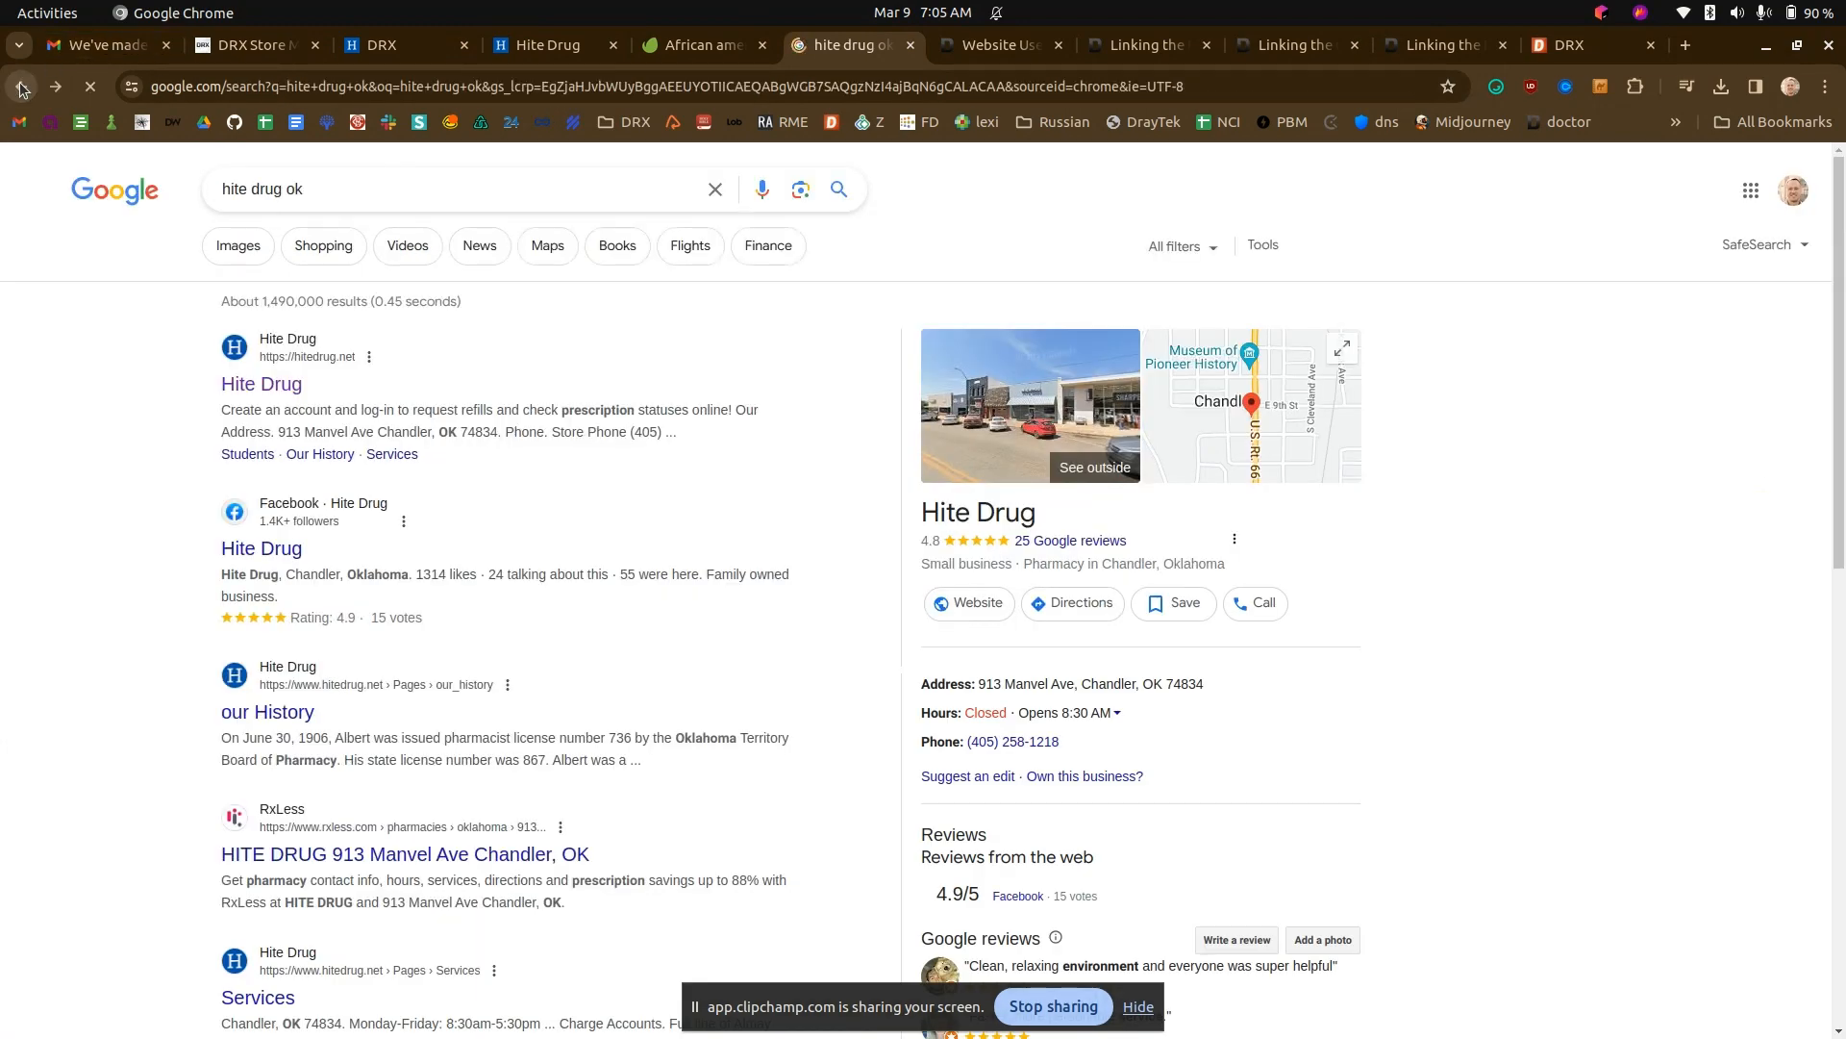
click(1222, 340)
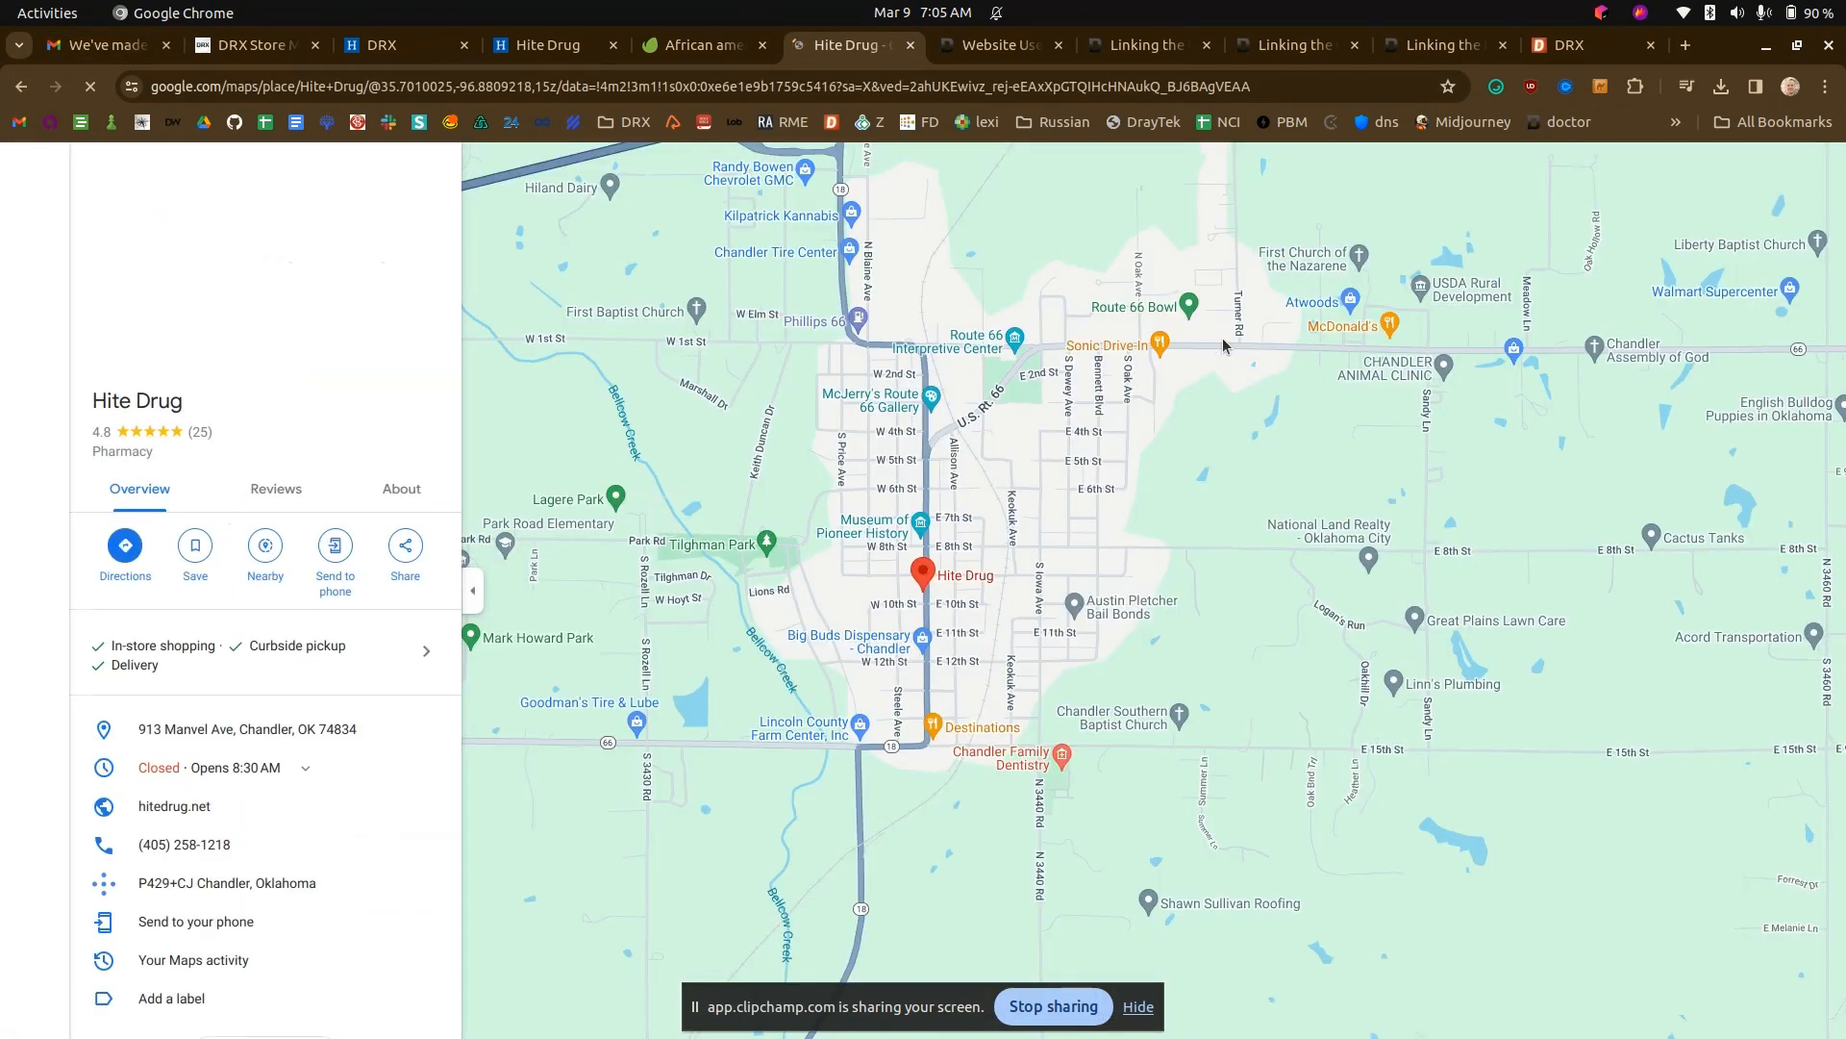
- Capture a screenshot of the map area around the Hite Drug pin and save it as 2024-03-09_07-05.png in Pictures
key(Print)
drag(779, 474, 1081, 681)
click(842, 440)
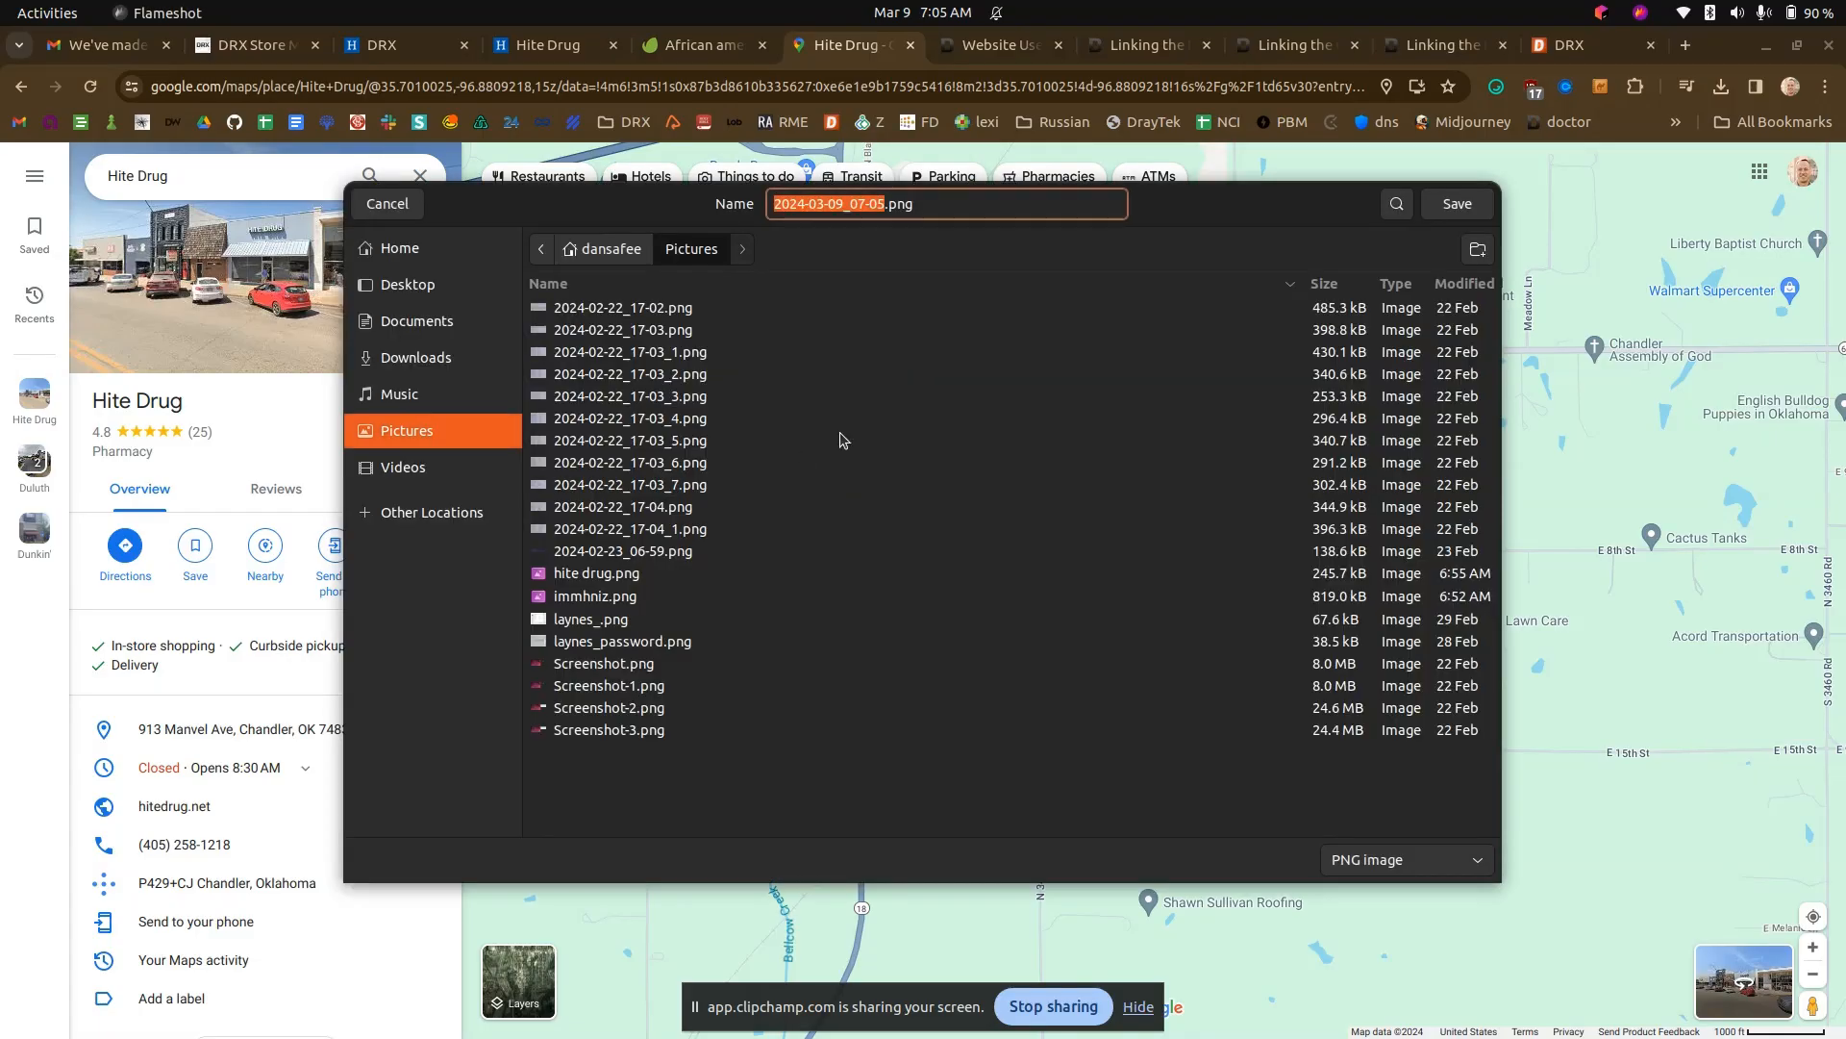
click(1457, 205)
- Upload 2024-03-09_07-05.png as the Come Visit! post's featured image in the Website Manager and publish the post
click(385, 44)
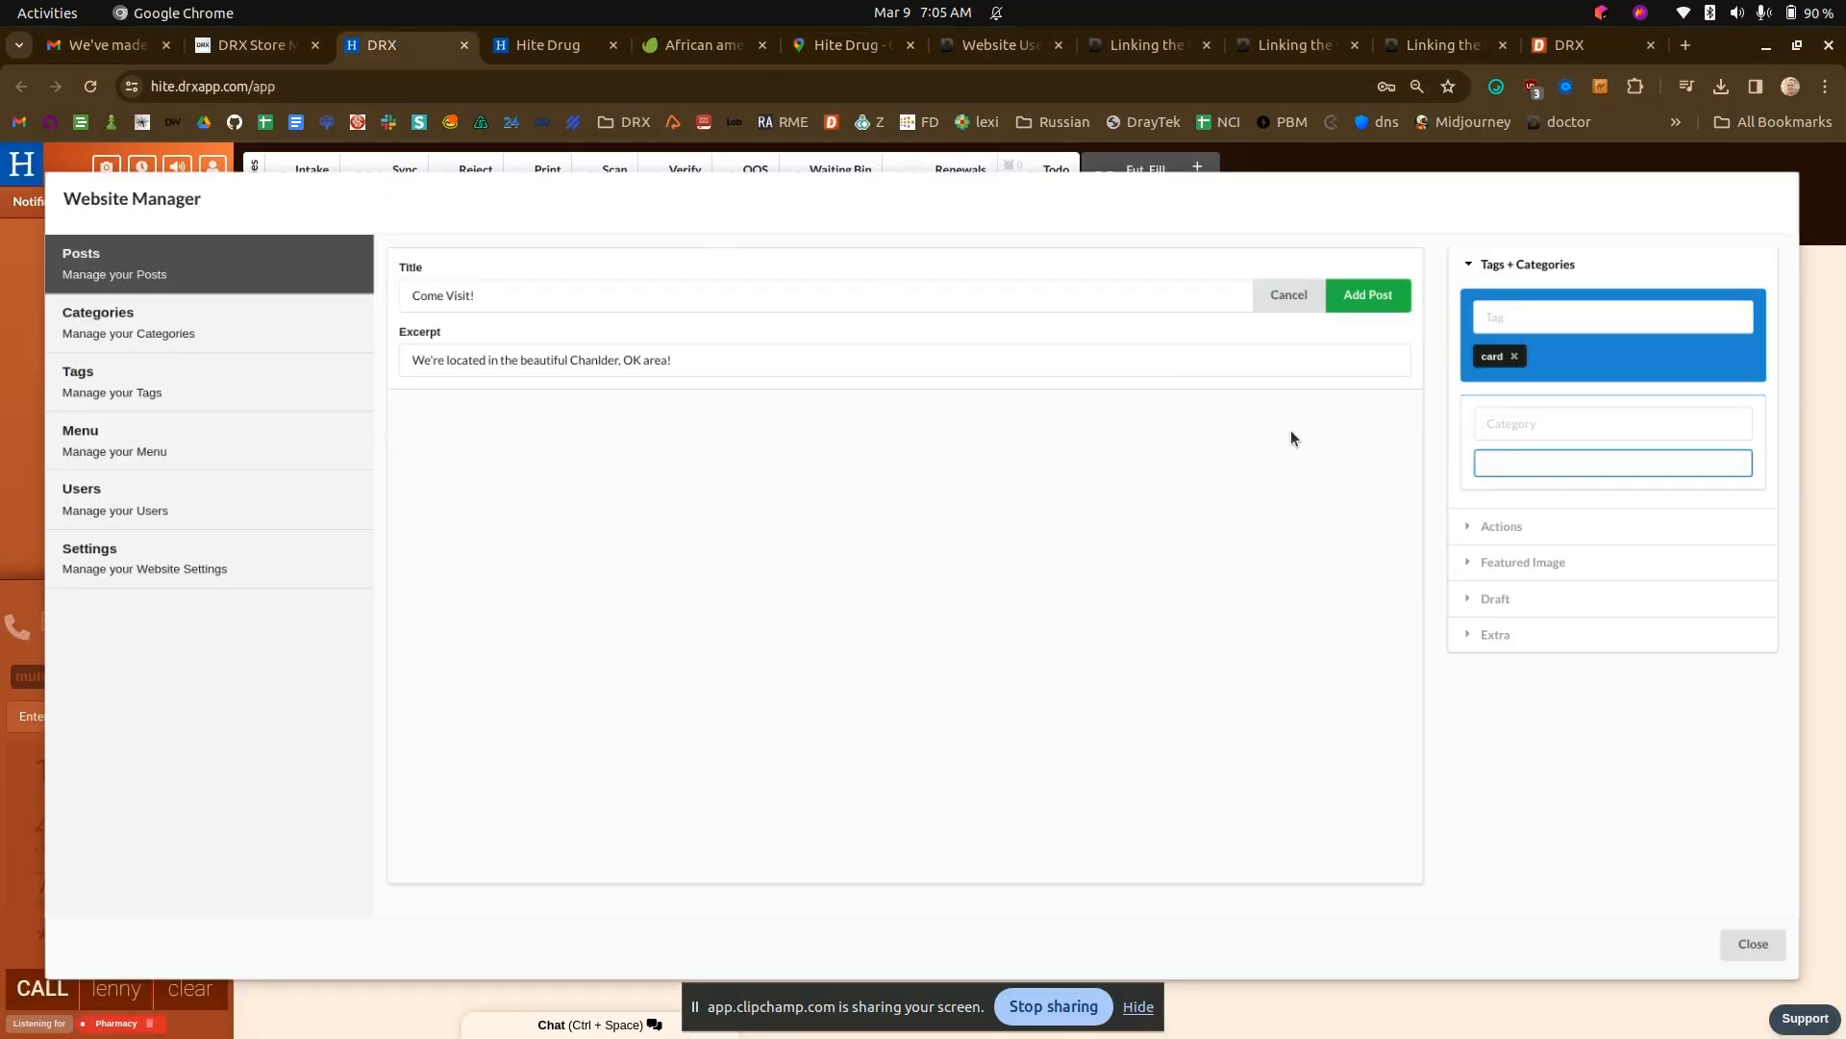
click(1484, 562)
click(1537, 408)
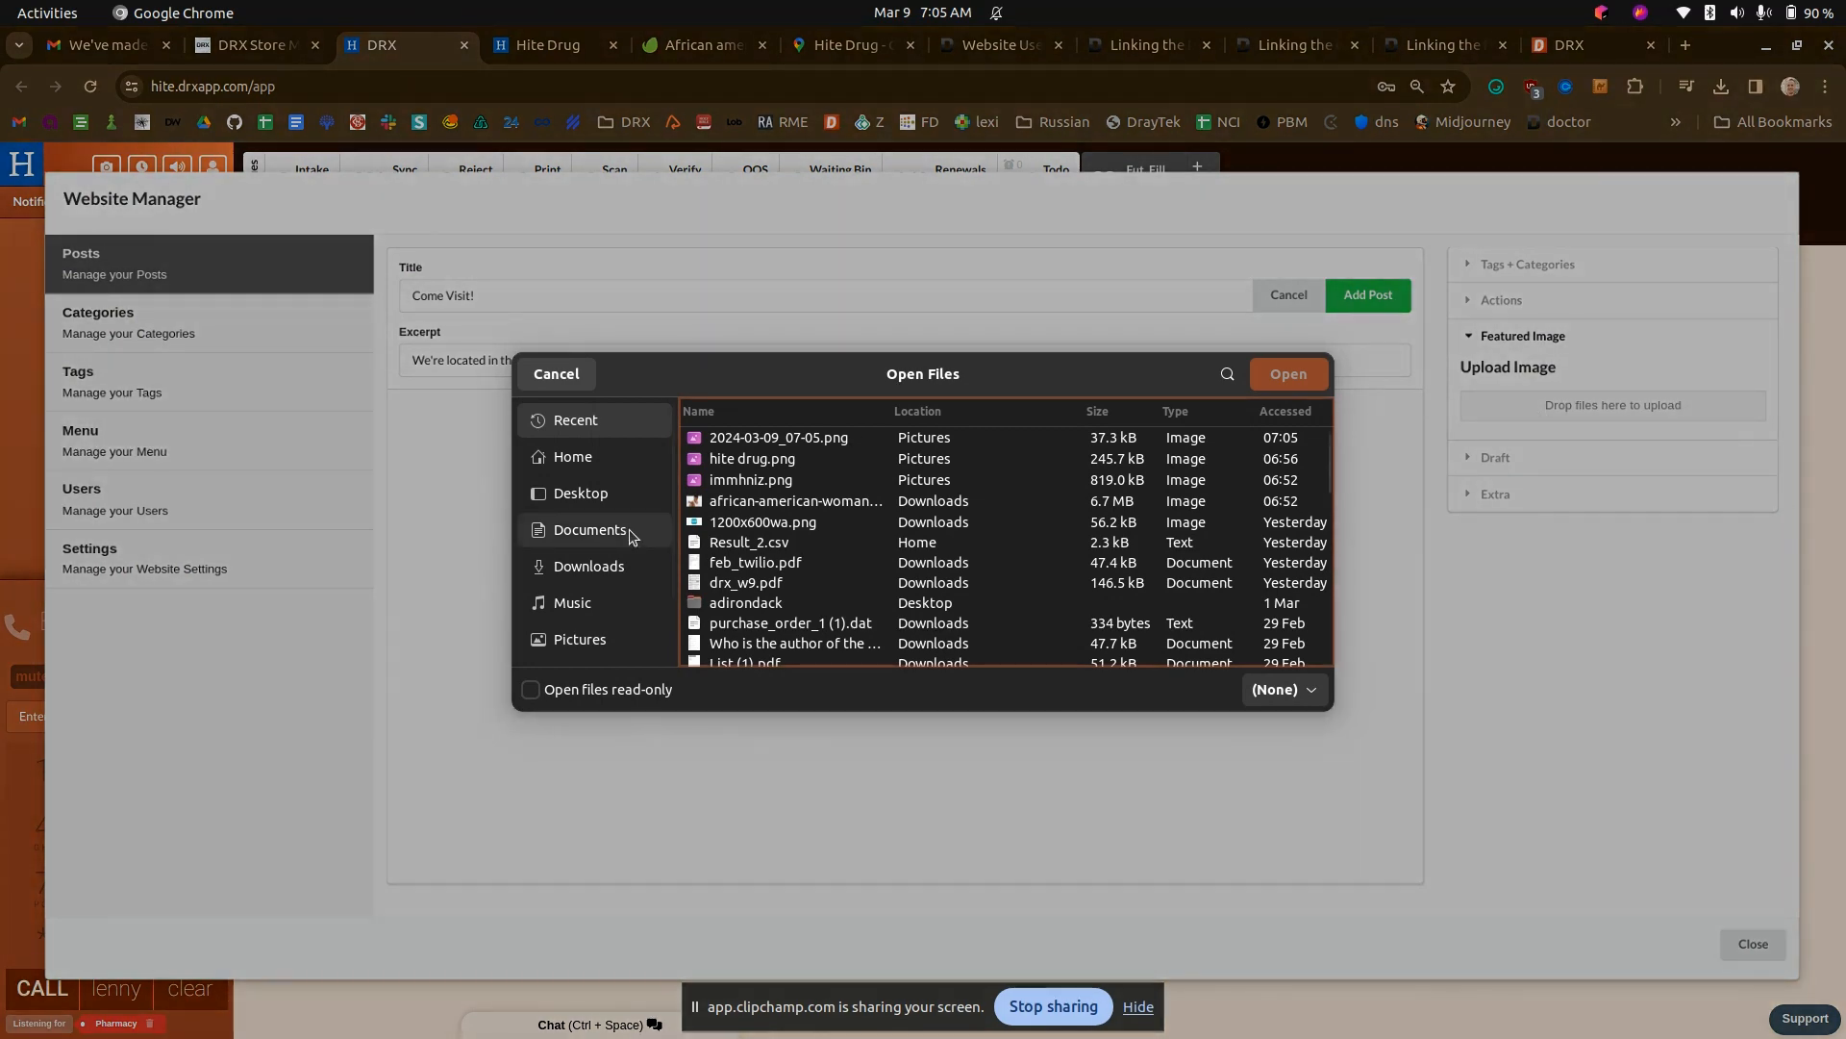
double_click(769, 442)
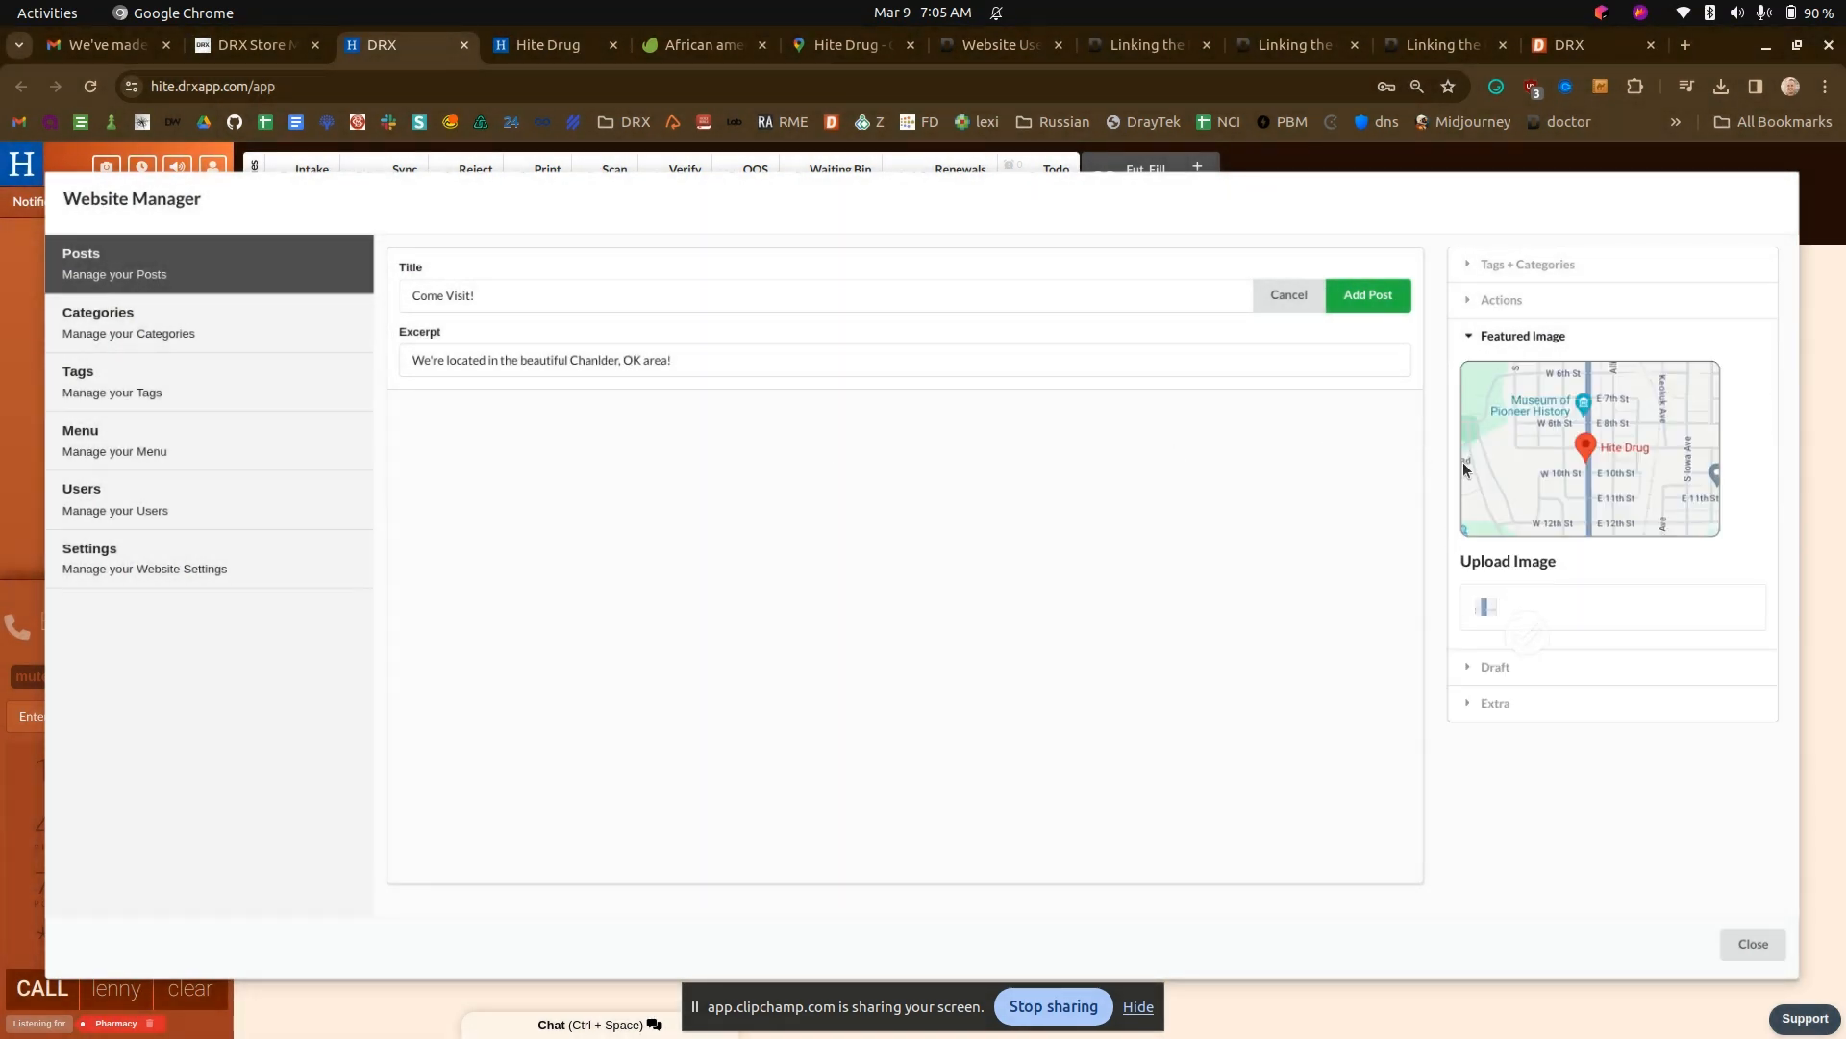
click(1370, 304)
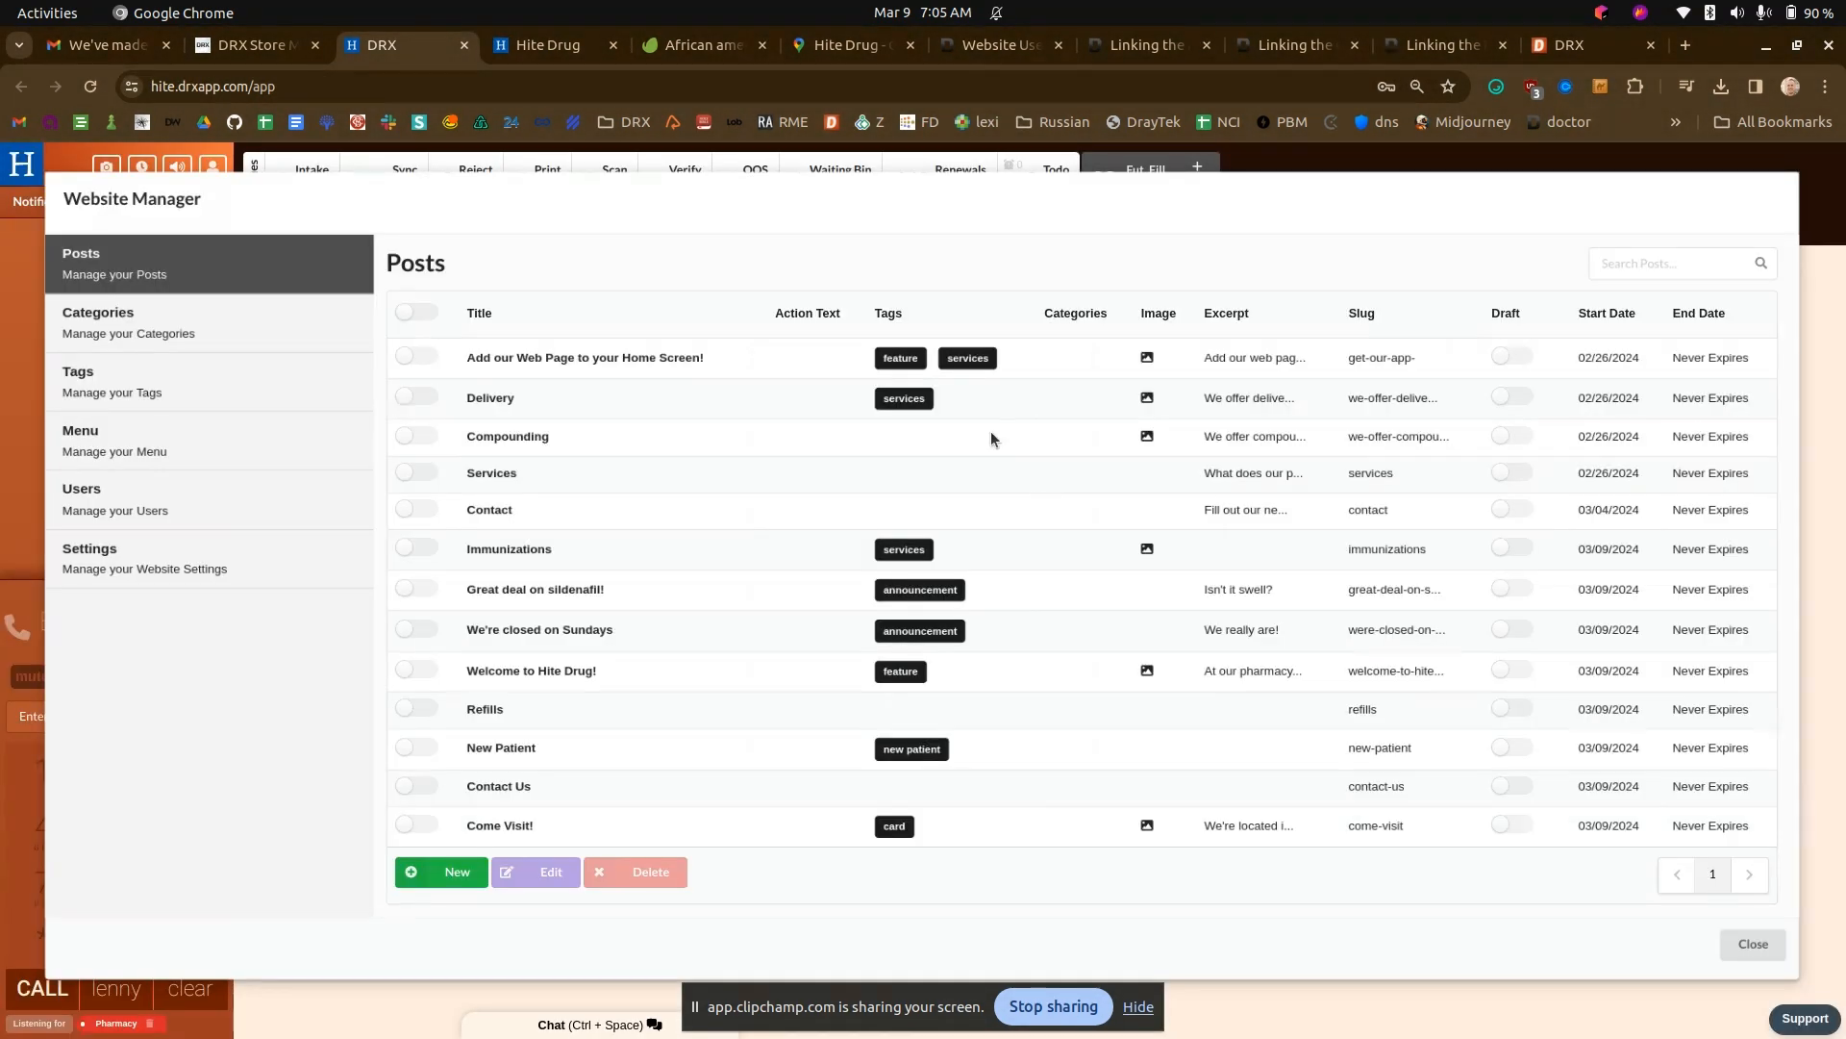
- Check the Come Visit! card on the Hite Drug homepage, and start a new post titled "We've gone mobile!" with excerpt "Check out our mobile app!"
click(539, 53)
scroll(536, 391, down, 2)
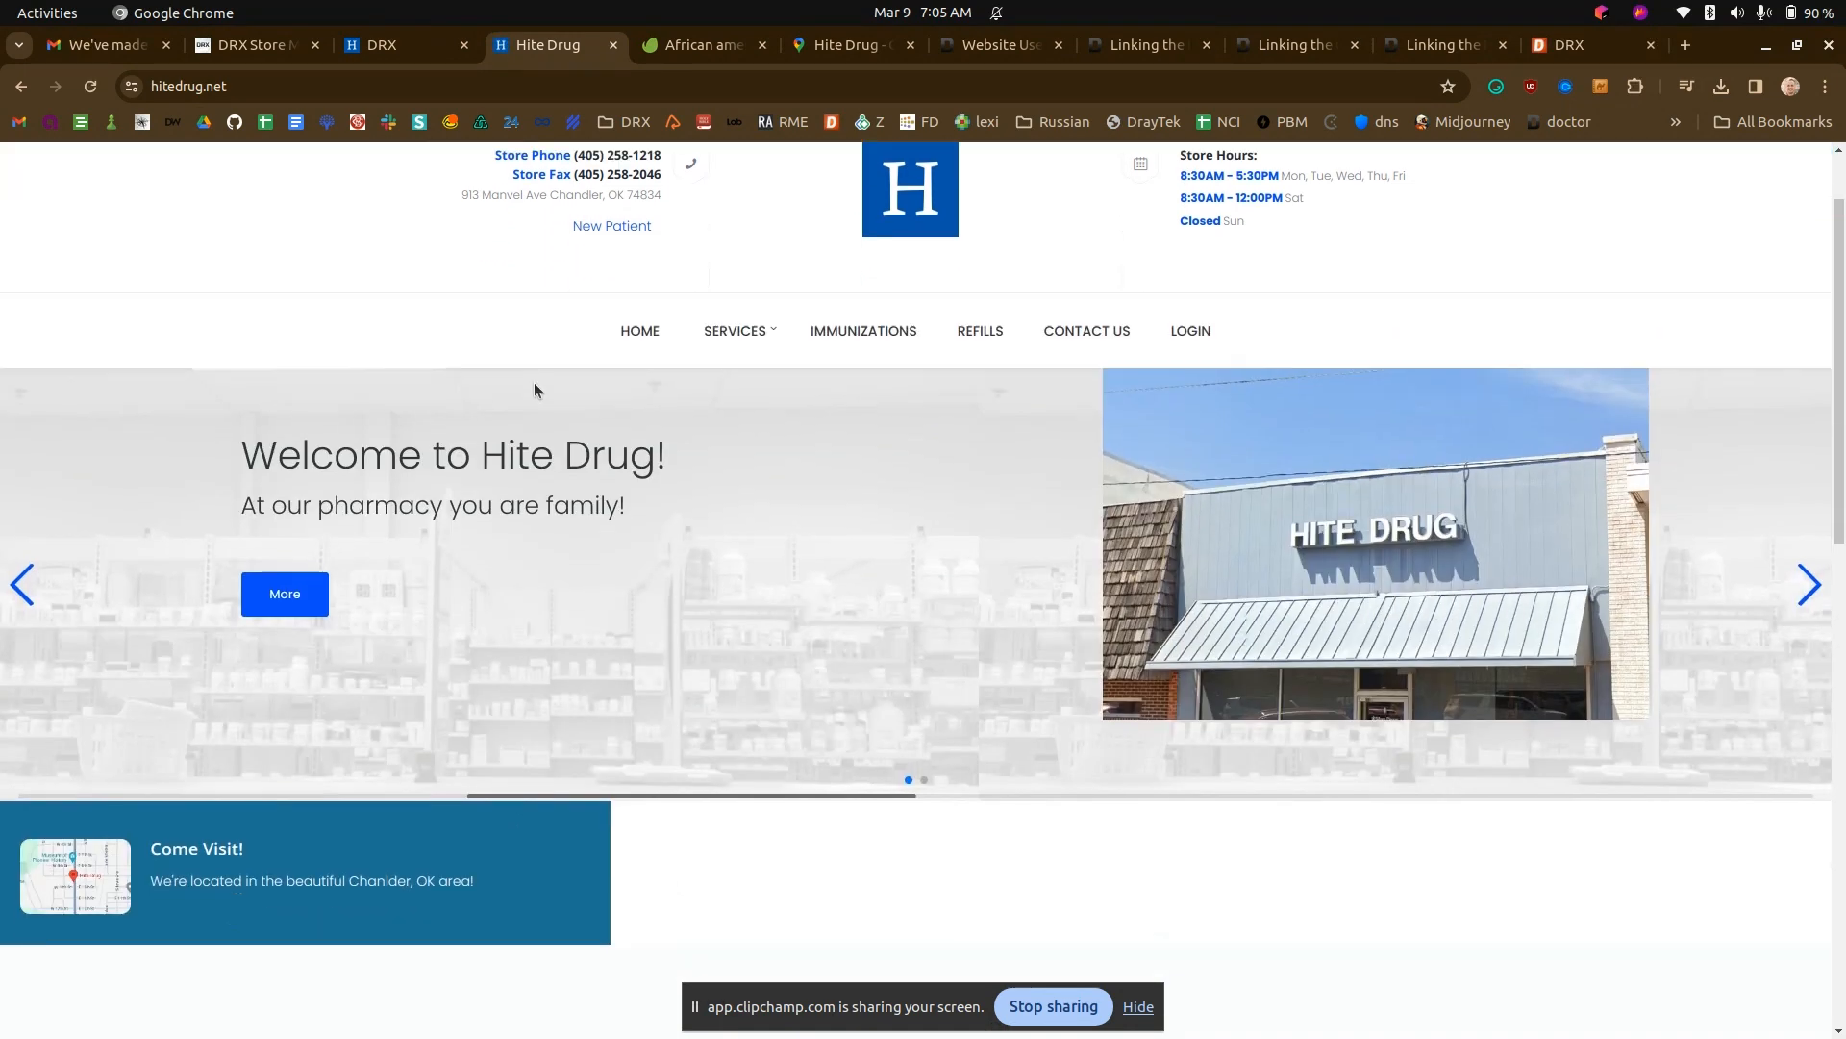
scroll(245, 801, up, 2)
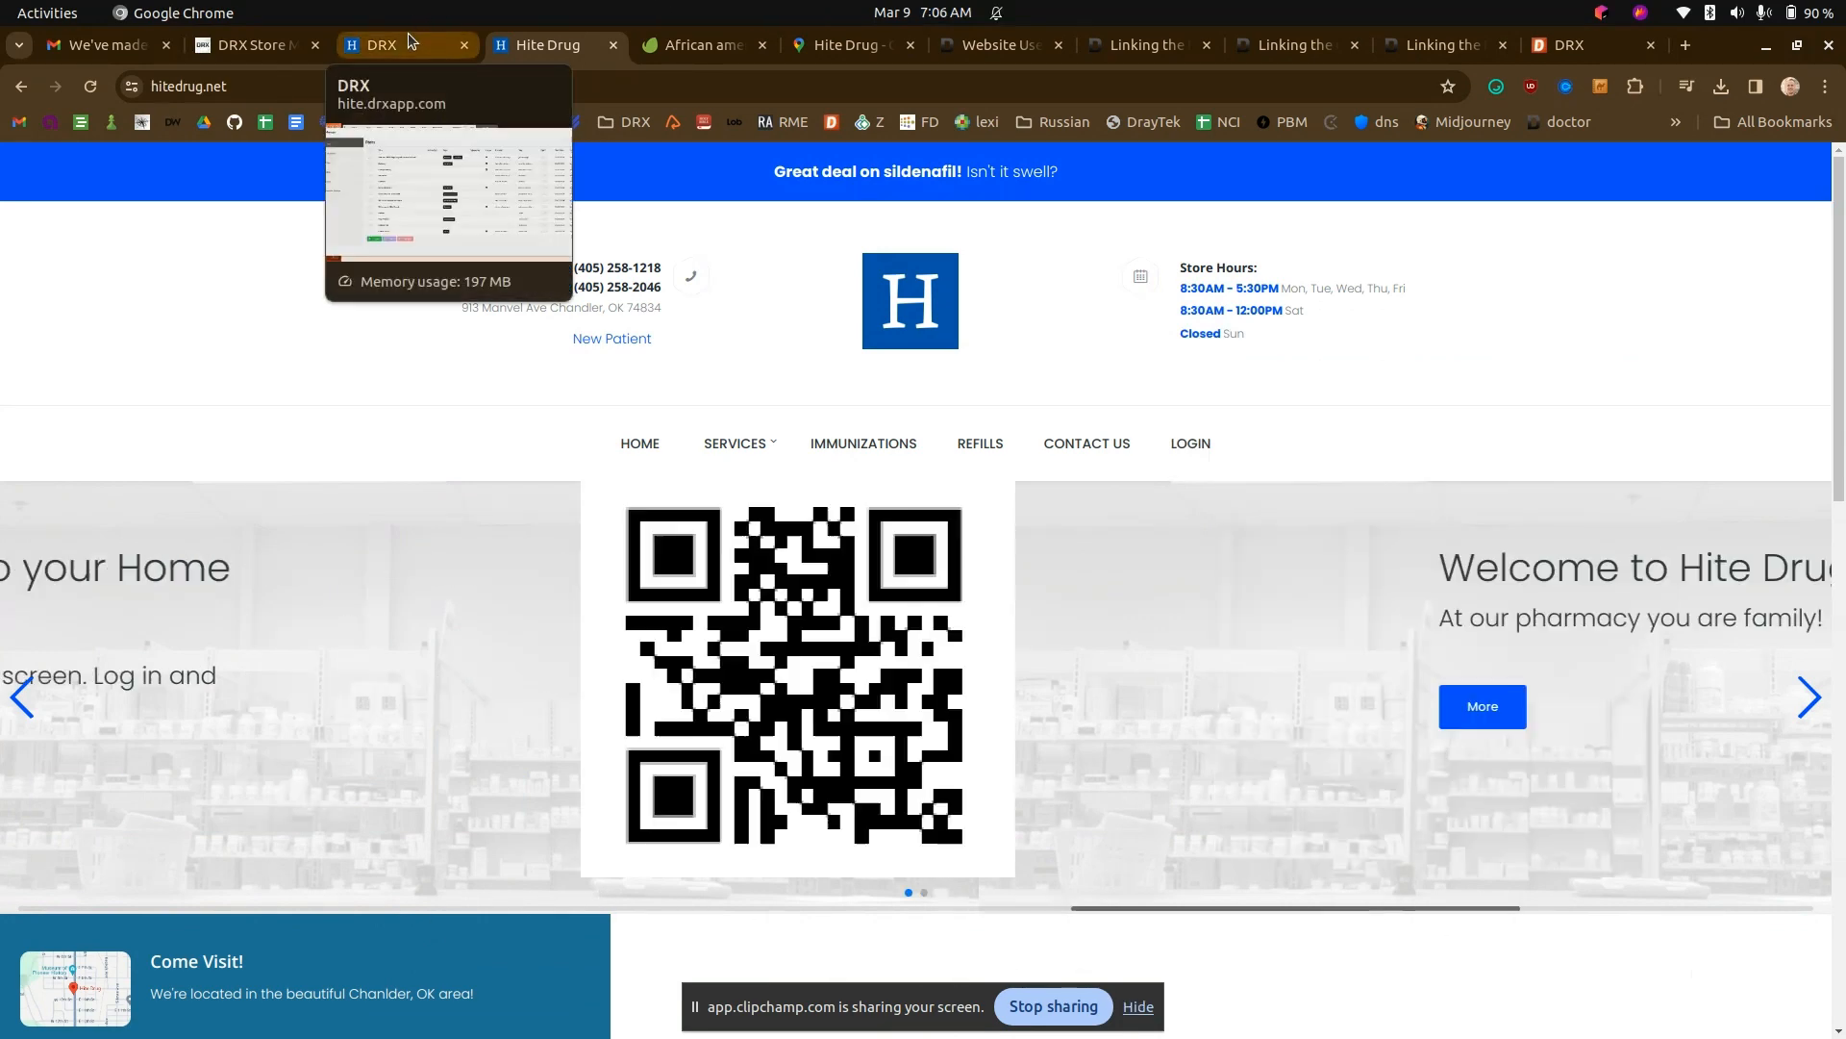
click(408, 38)
click(438, 874)
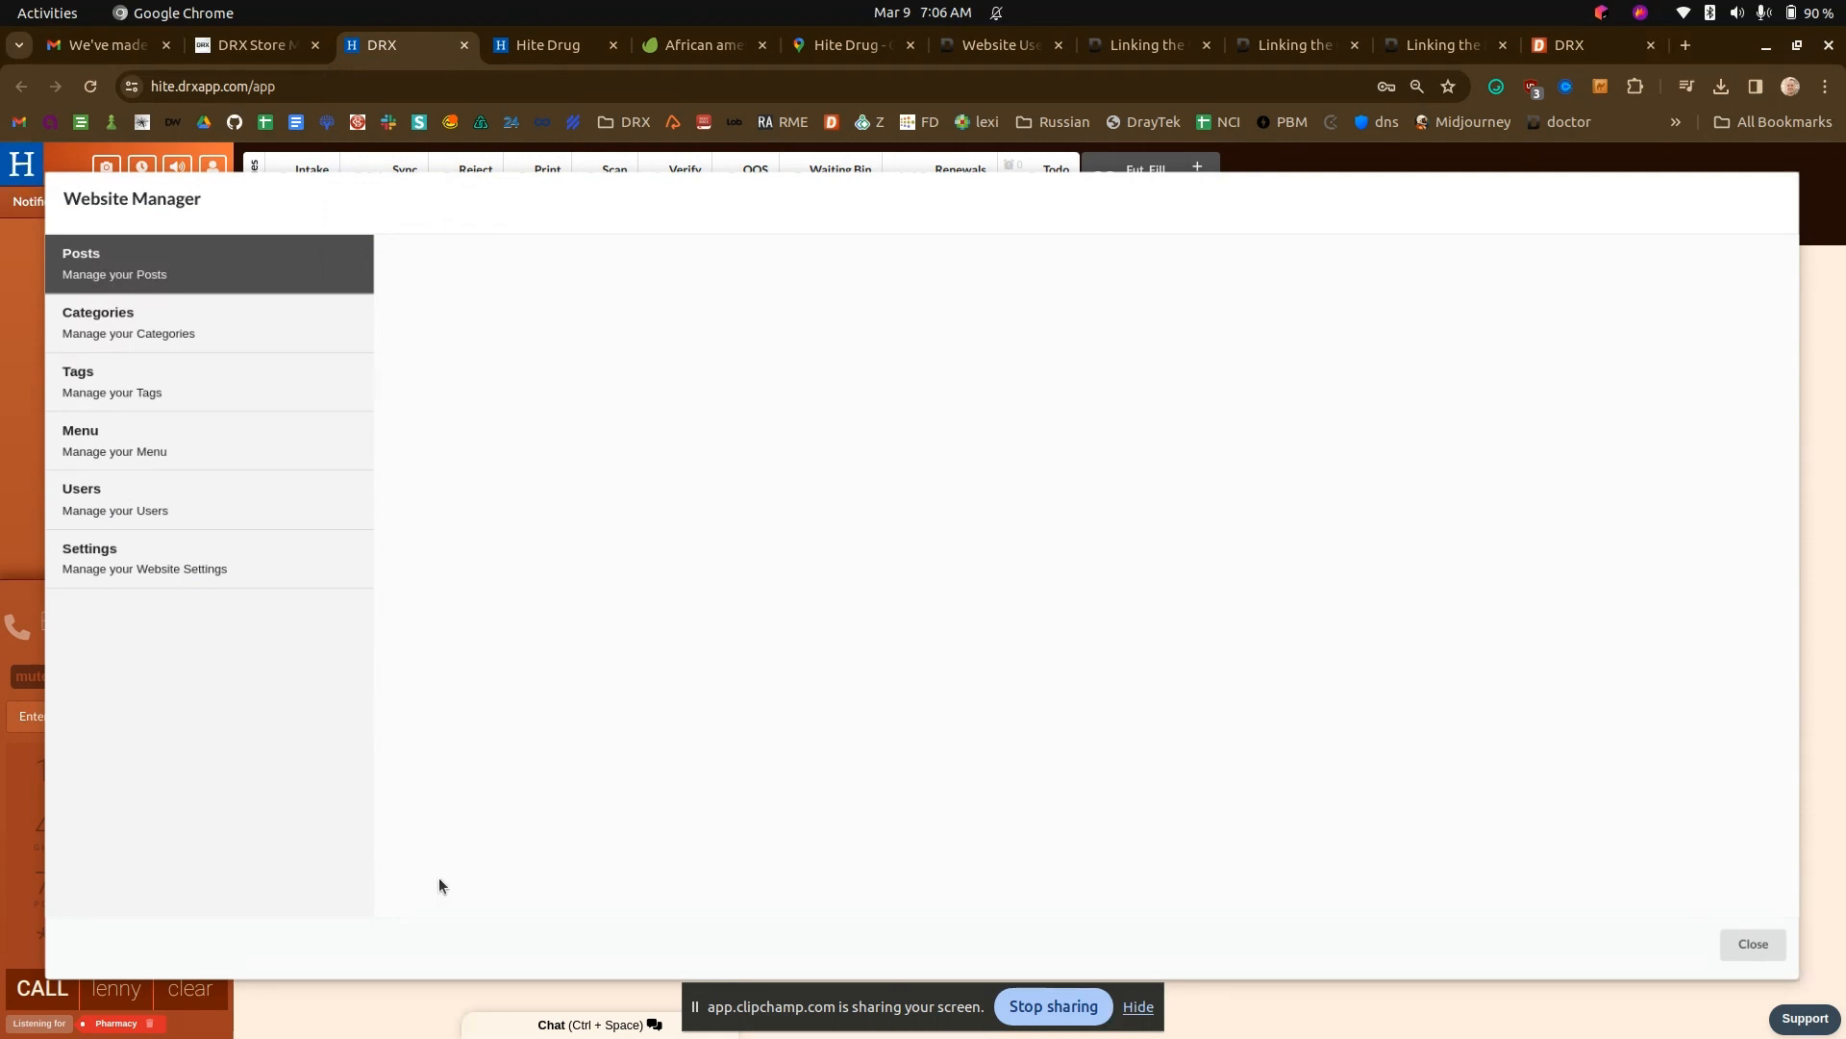
text(C)
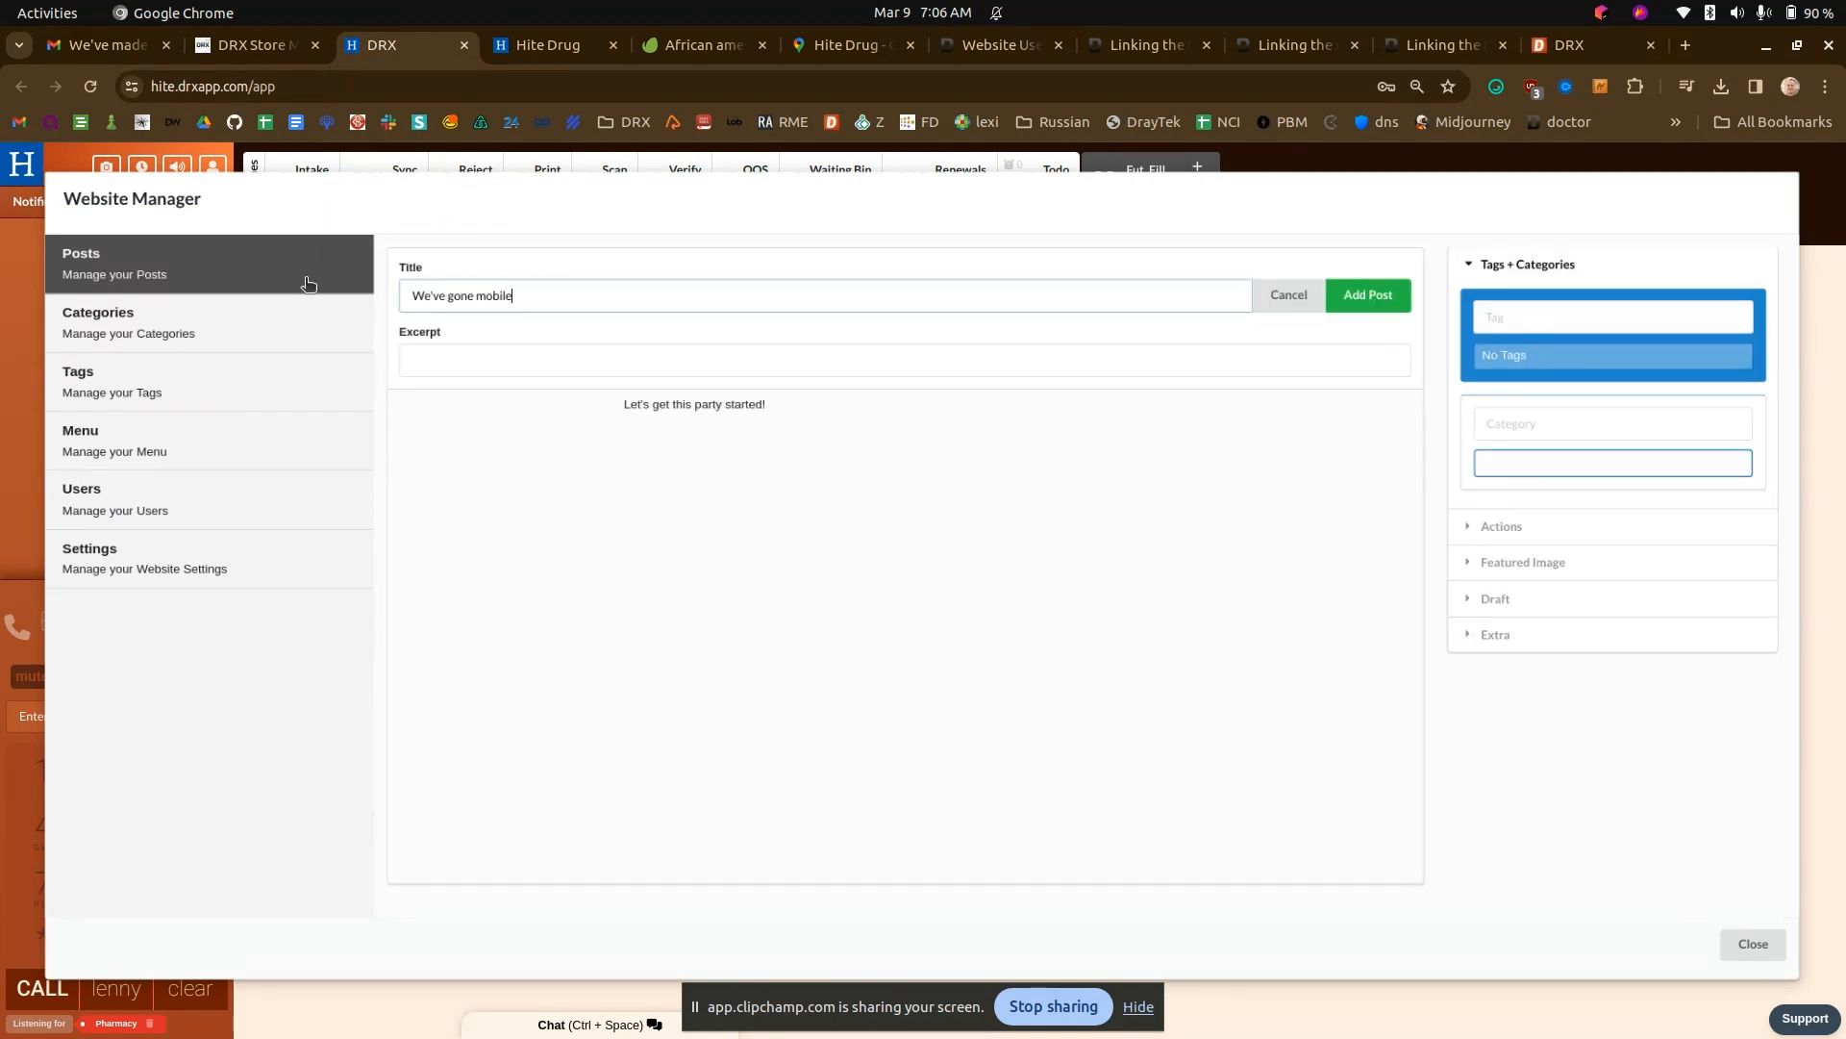
click(414, 357)
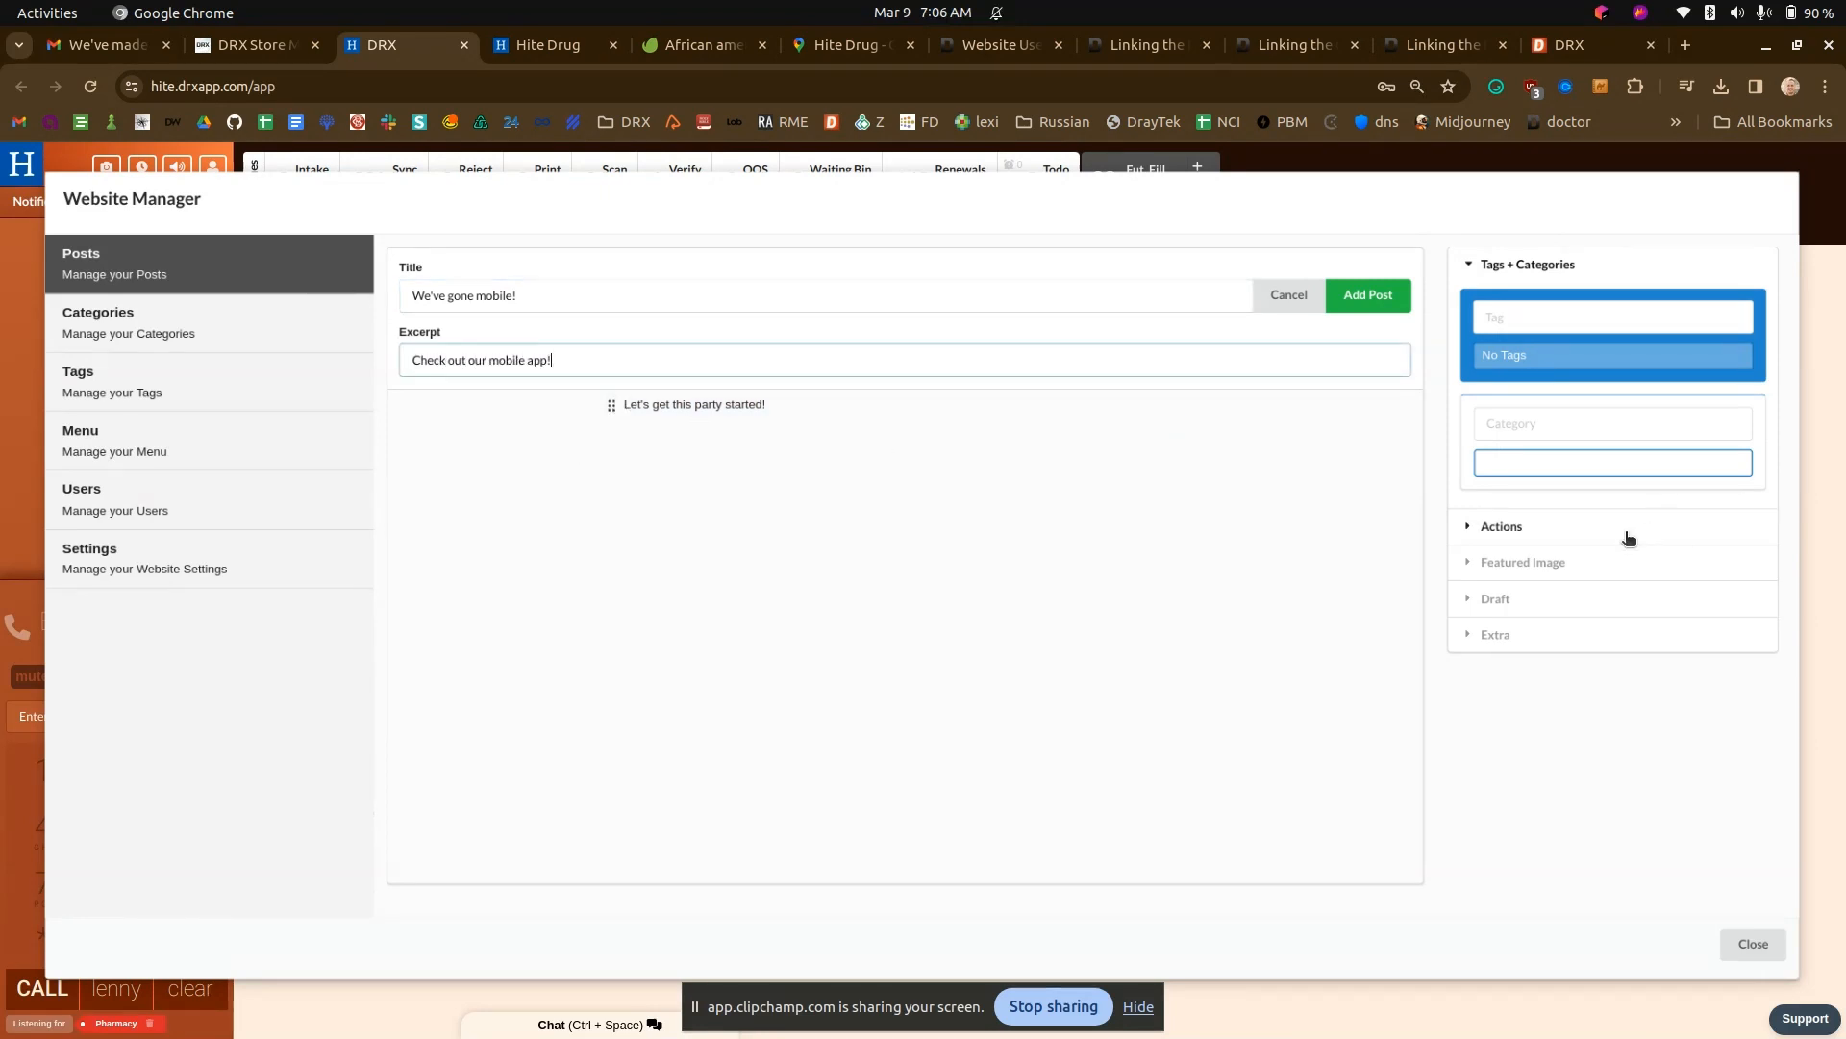
- Open the QR code image from the homepage's "Add our Web Page to your Home Screen!" slide in its own tab
click(577, 45)
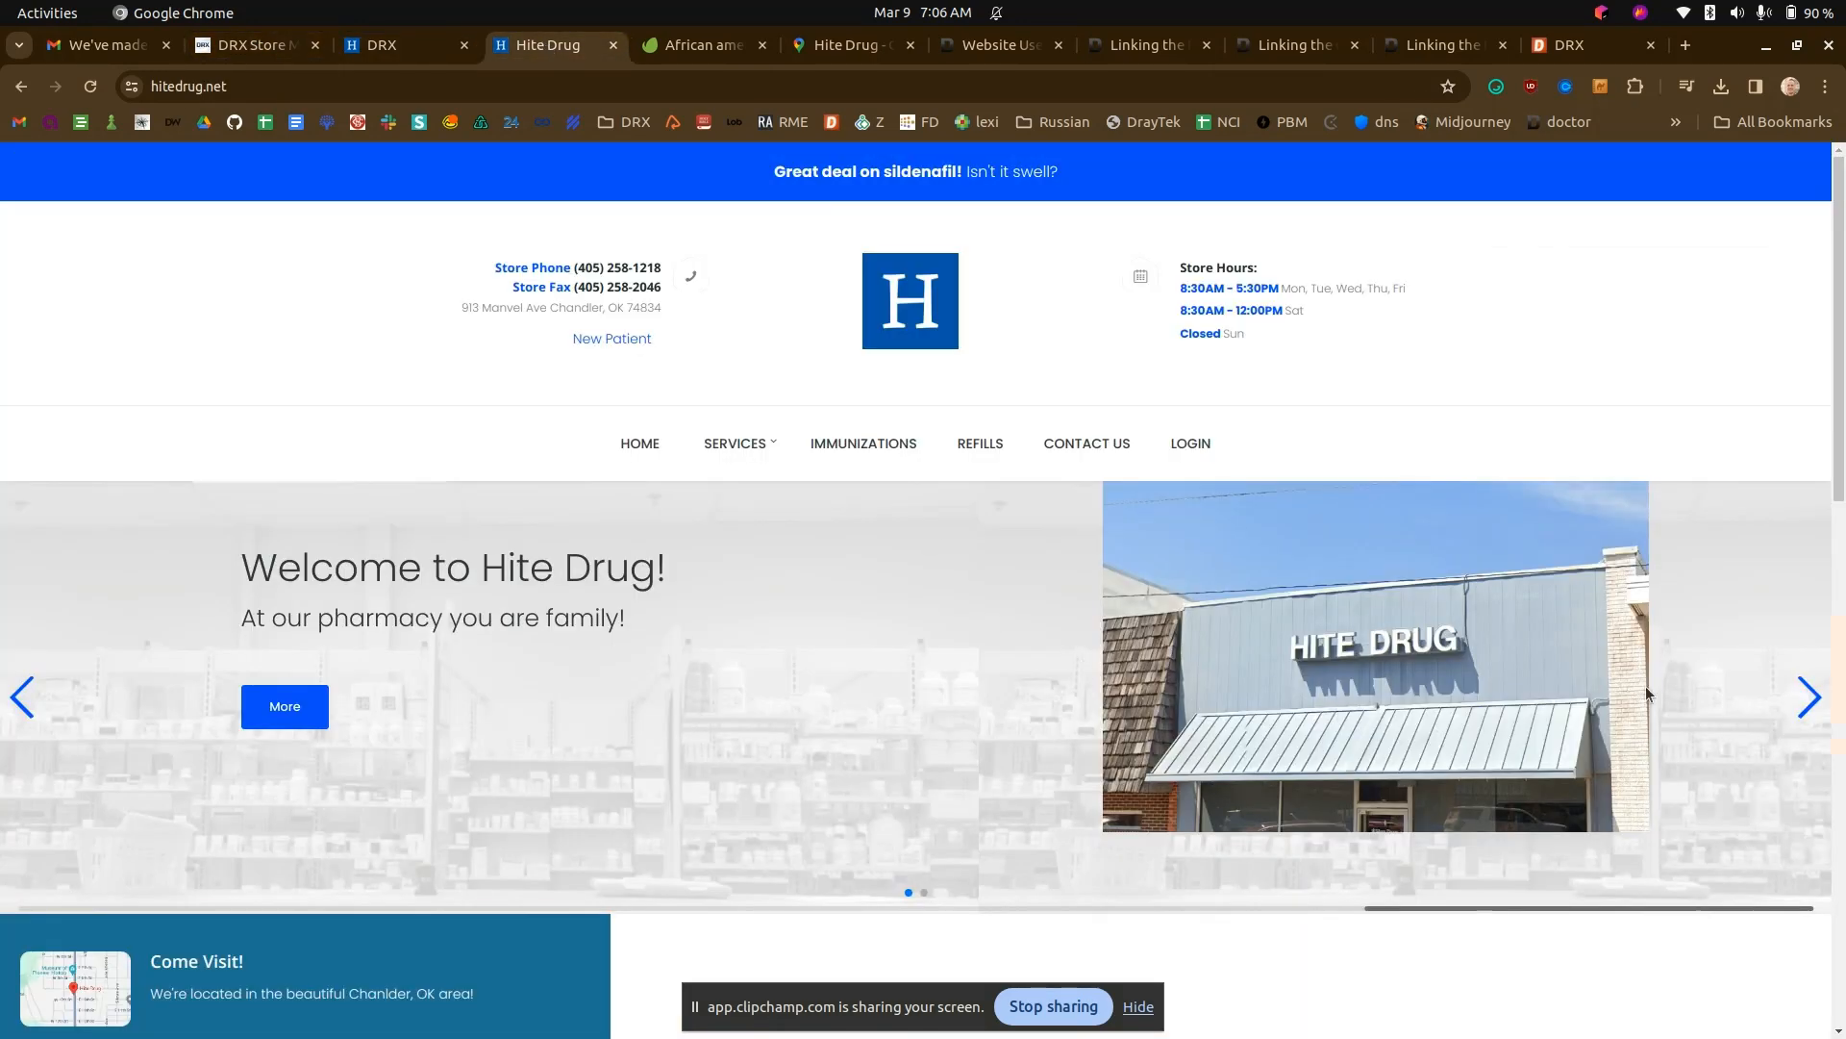
click(1808, 698)
right_click(1450, 594)
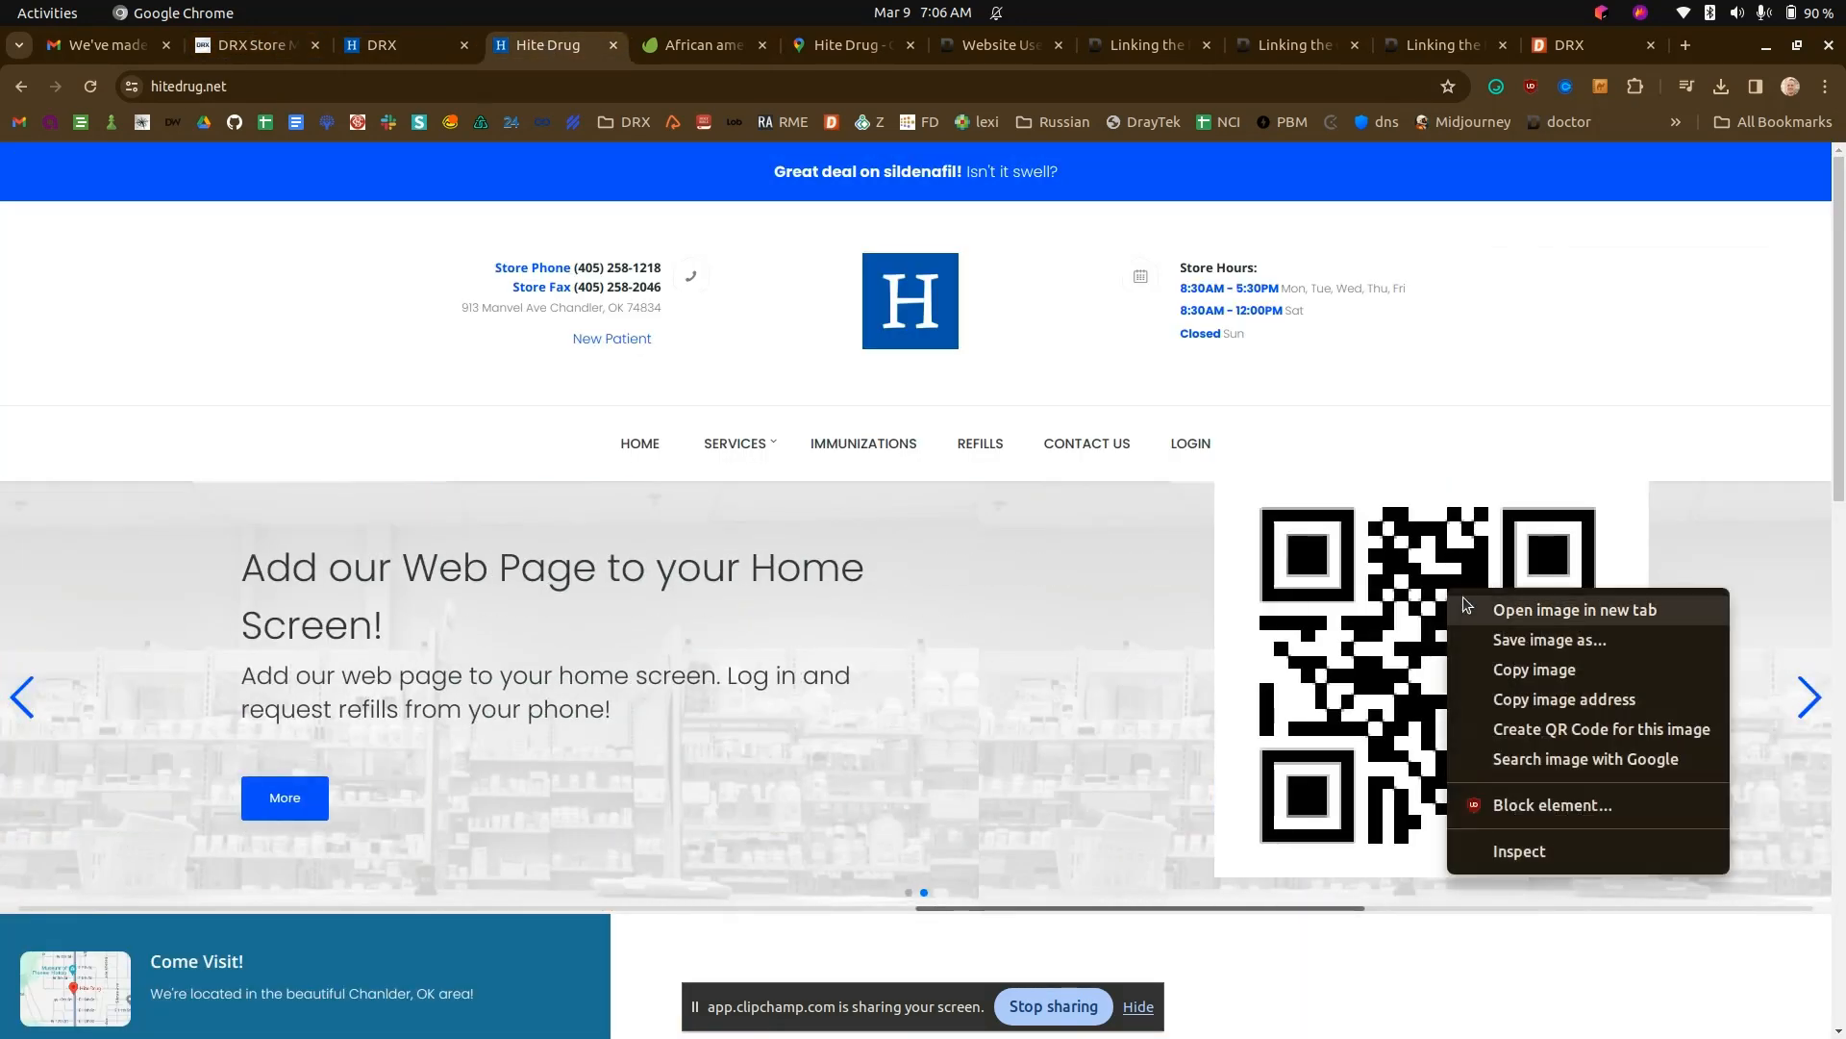
click(1492, 603)
click(649, 45)
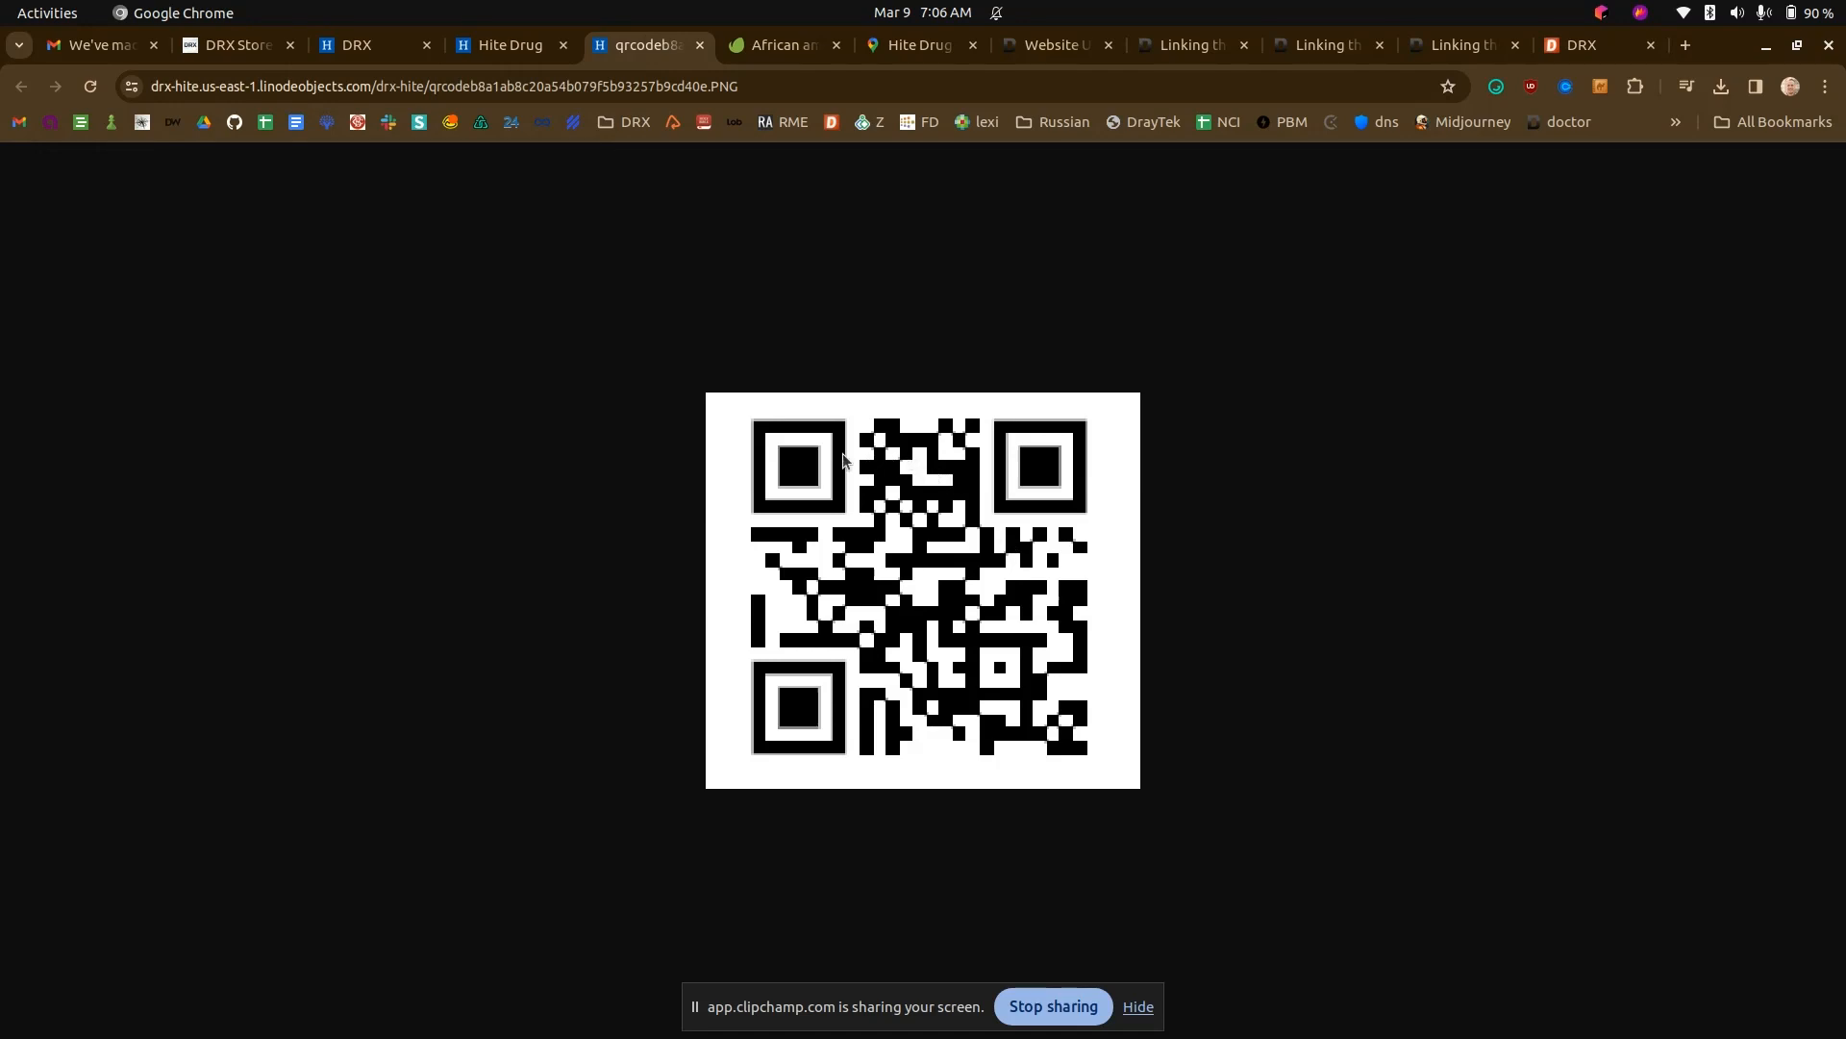
- Capture a screenshot of the QR code and save it as 2024-03-09_07-06.png in Pictures
key(Print)
drag(740, 405, 1102, 773)
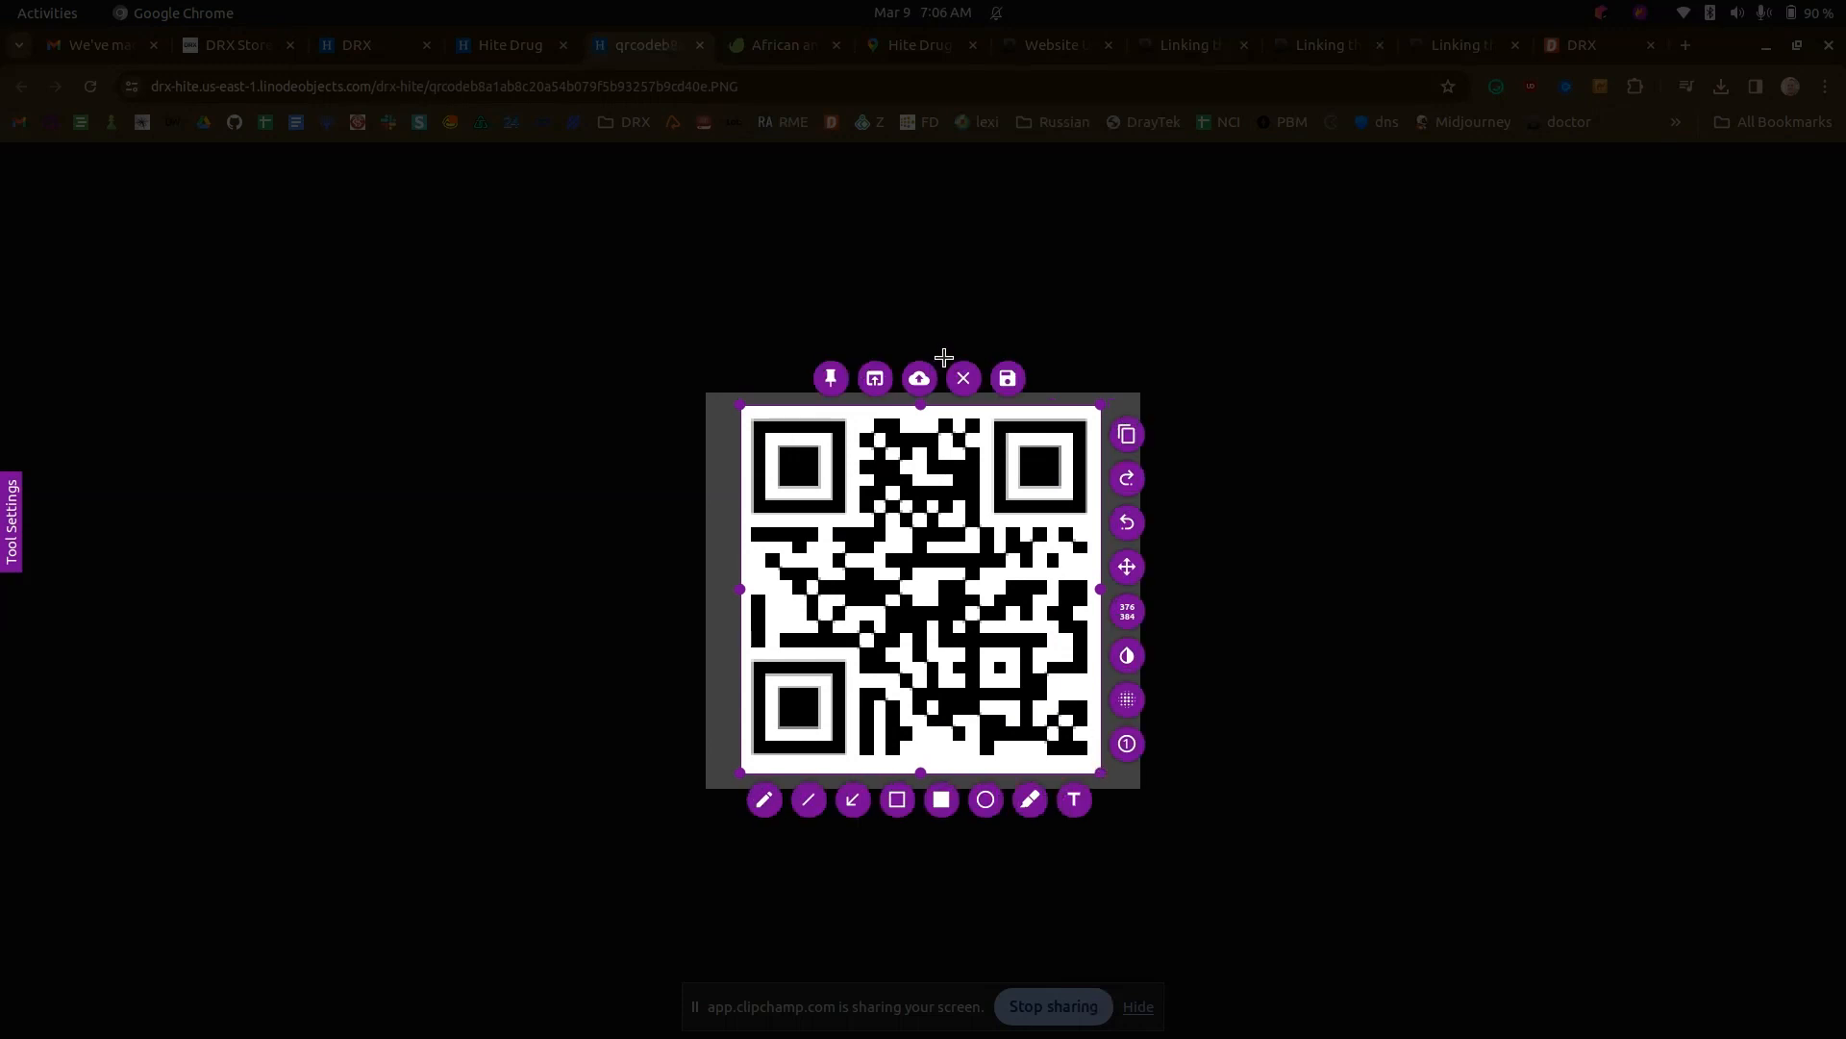
click(1005, 380)
click(1456, 205)
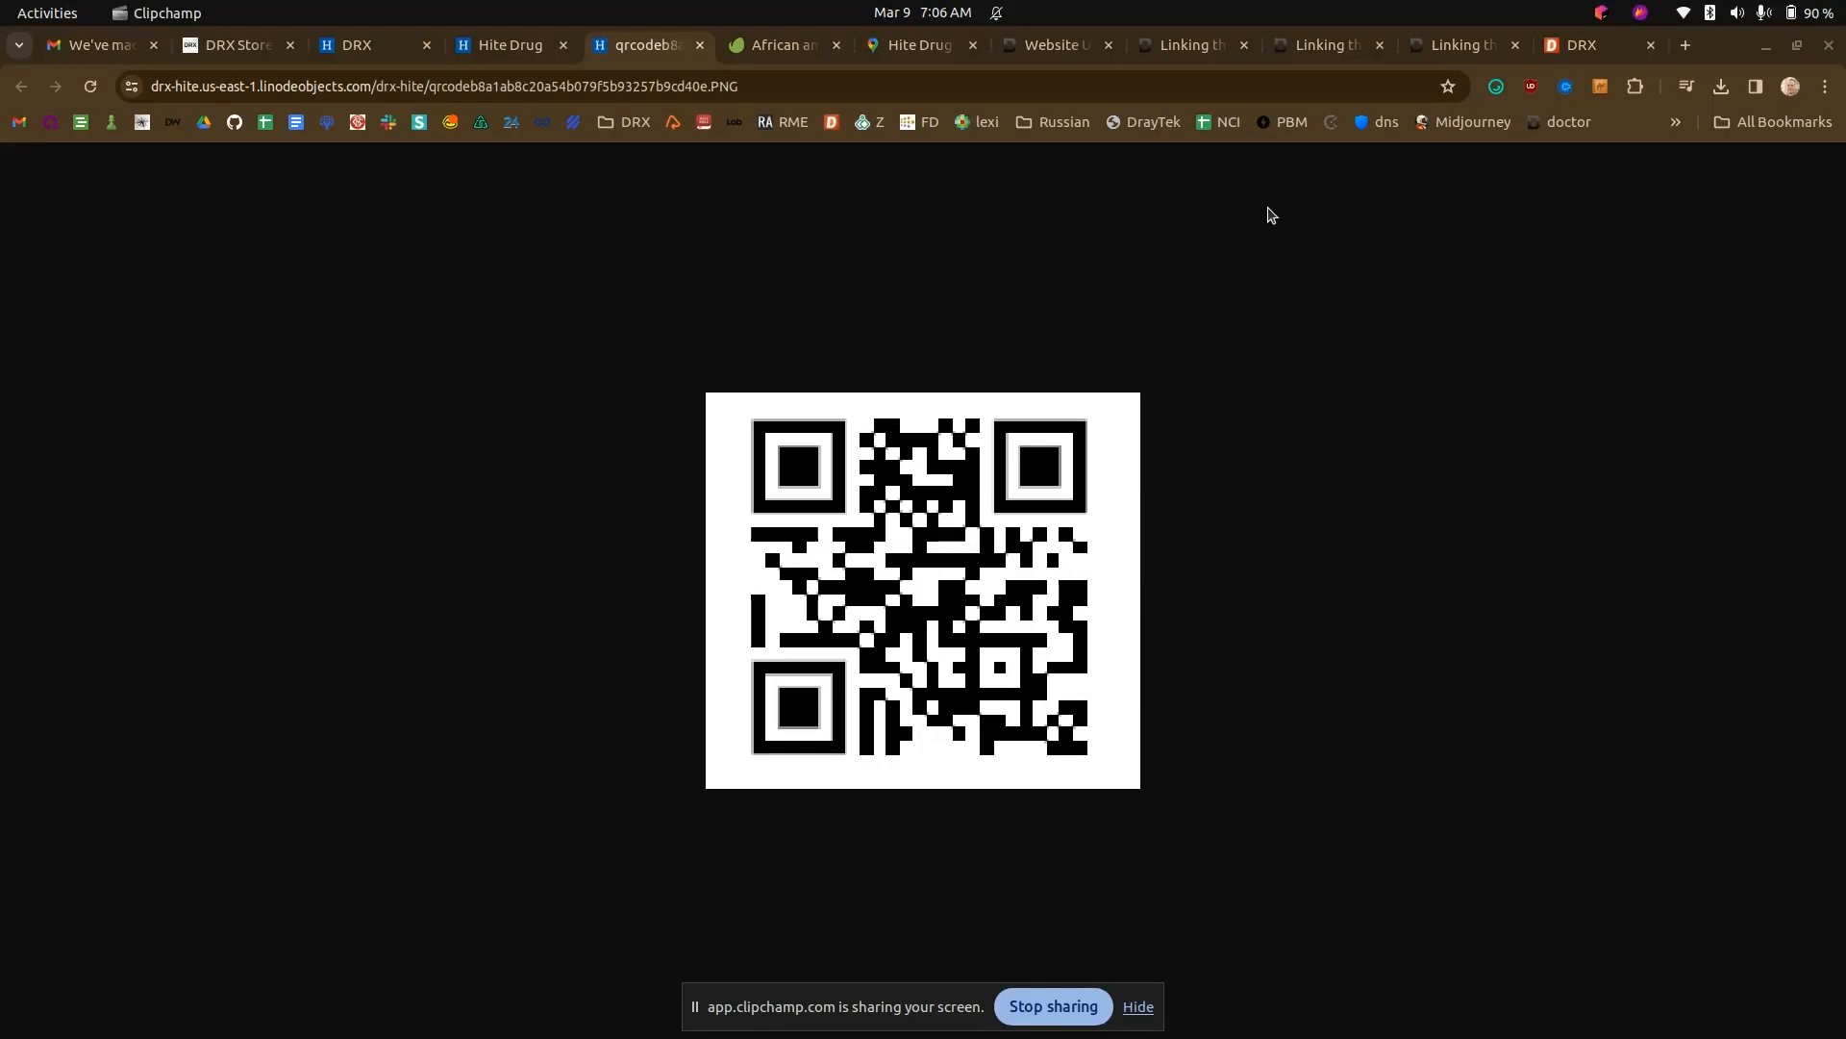
- Upload 2024-03-09_07-06.png as the "We've gone mobile!" post's featured image in the Website Manager and publish the post
click(387, 38)
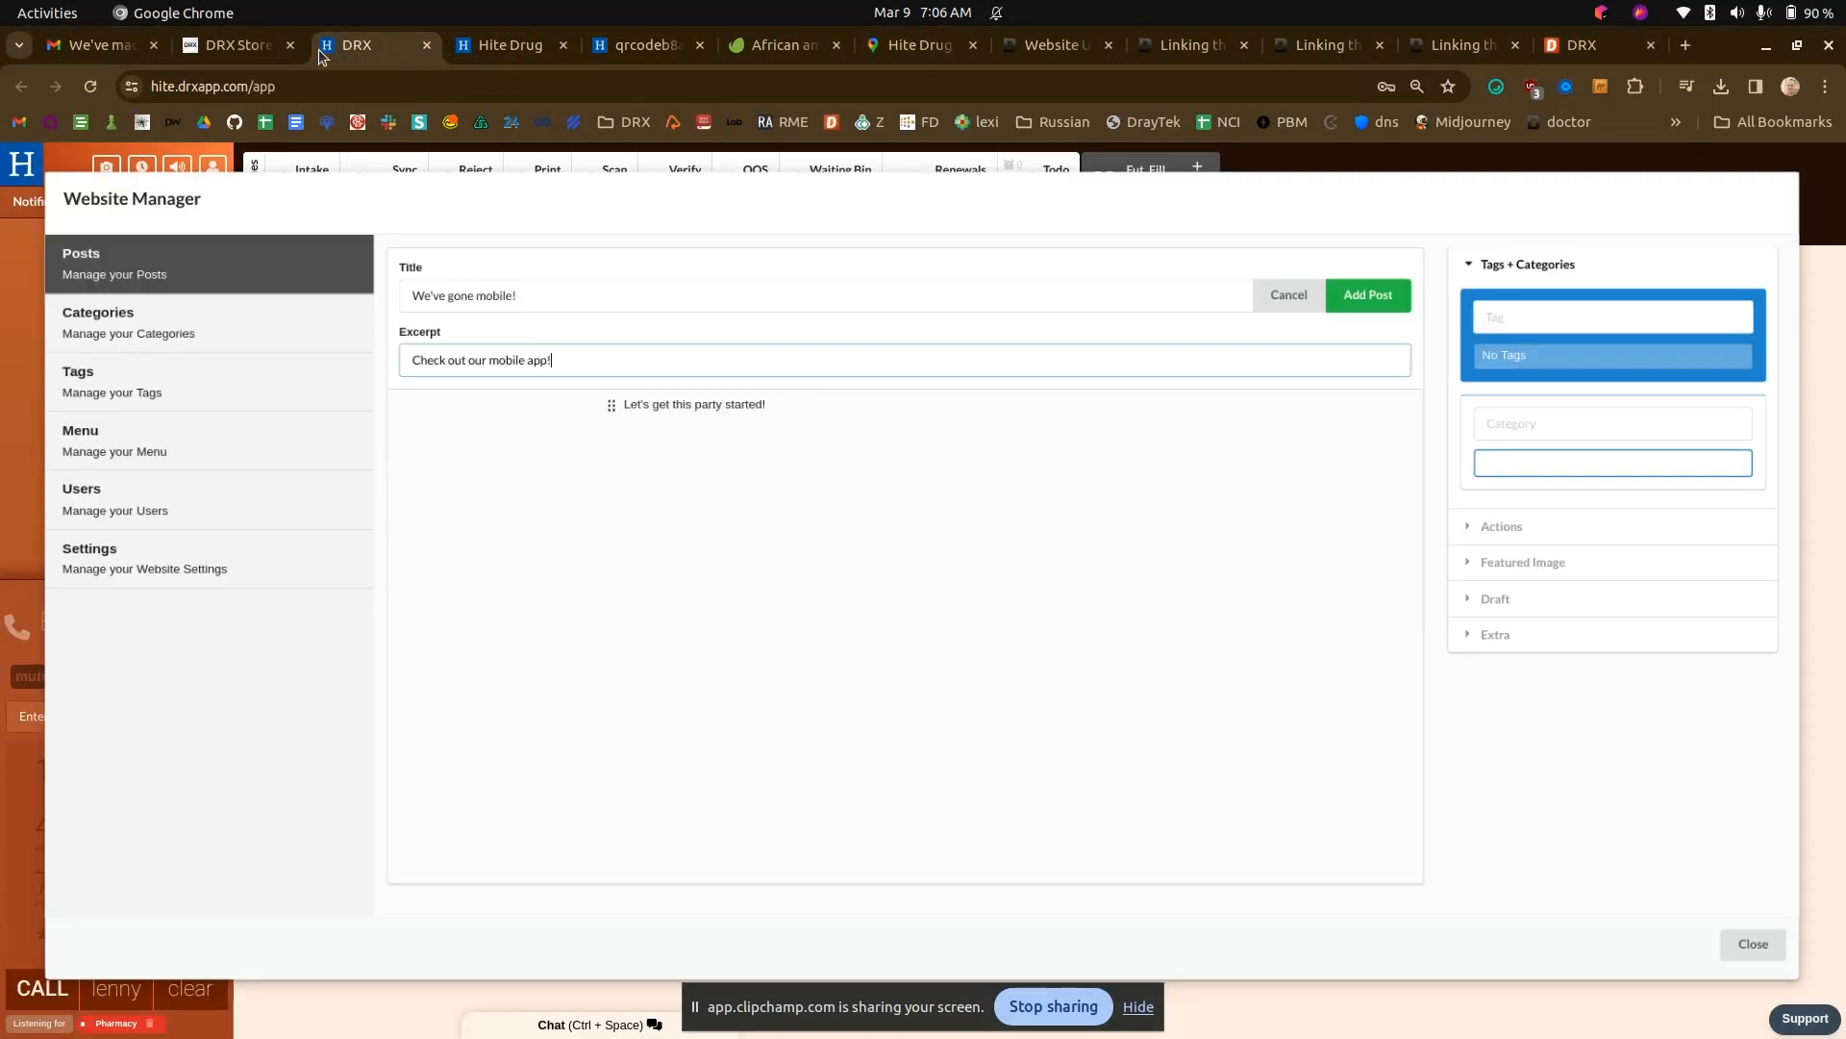
click(1541, 562)
click(1516, 416)
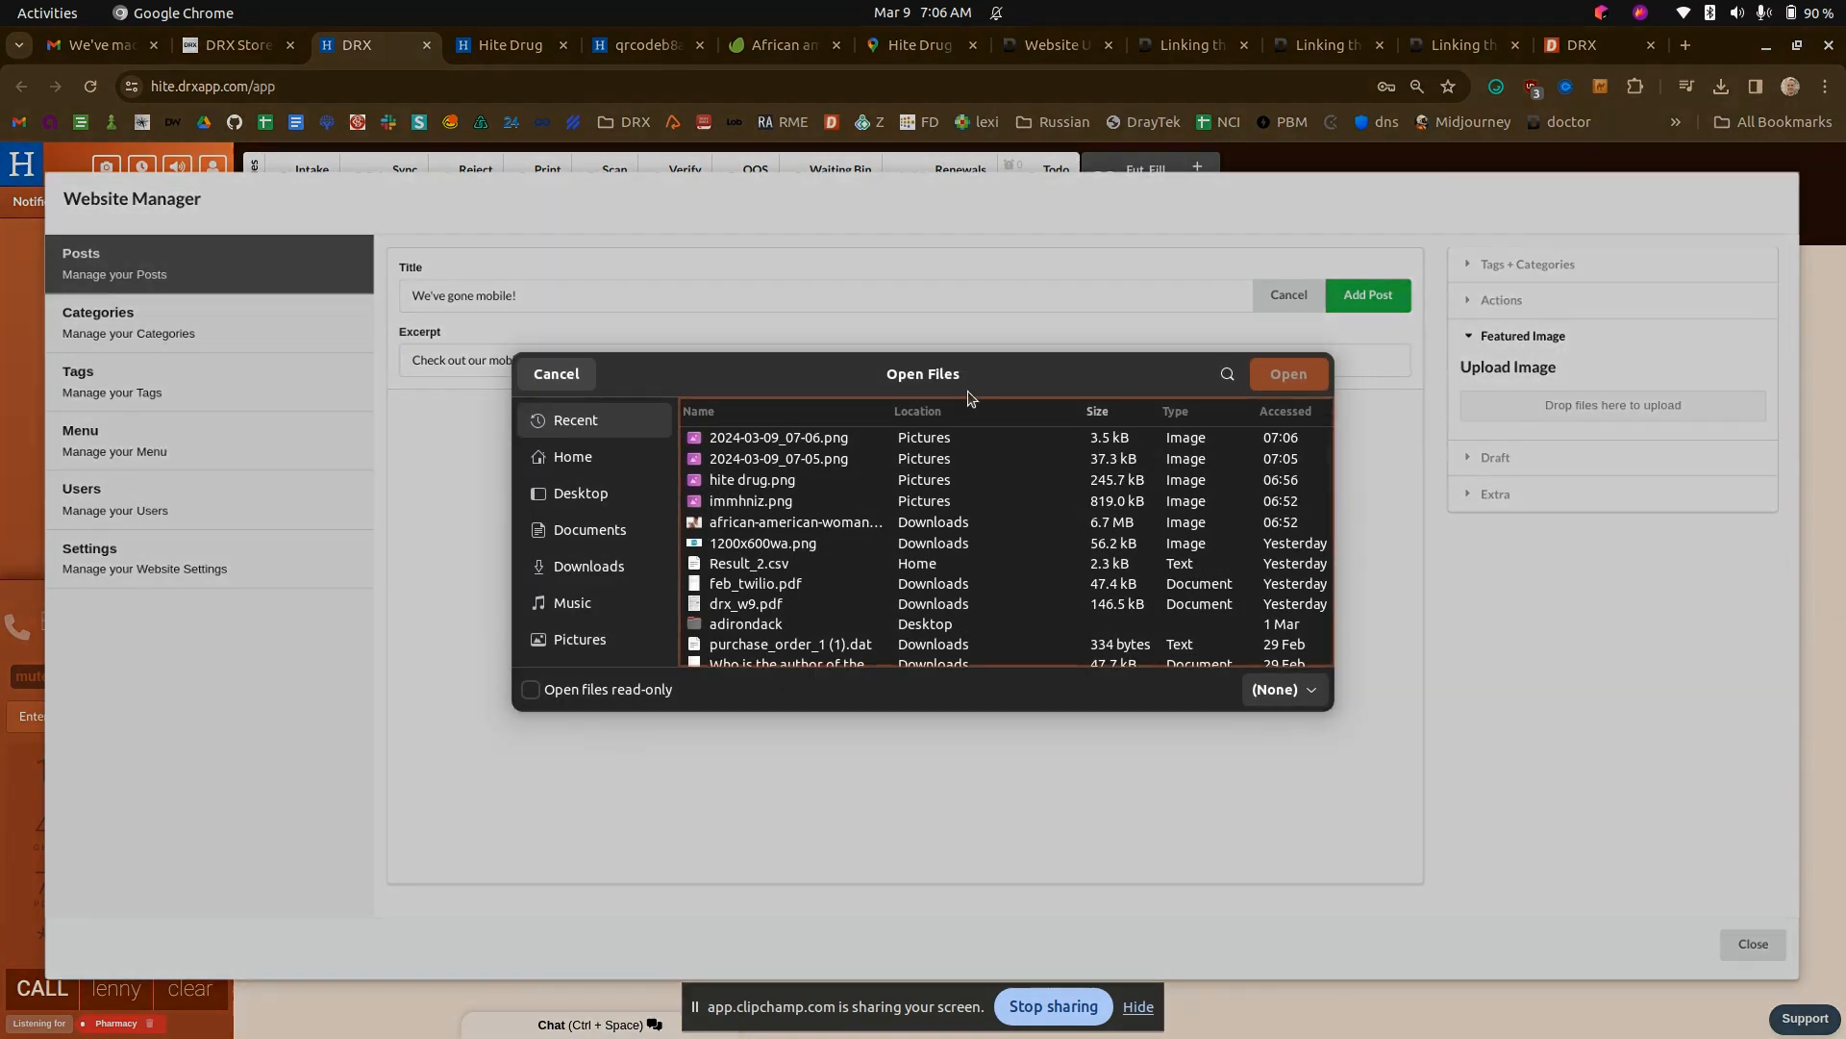
double_click(735, 439)
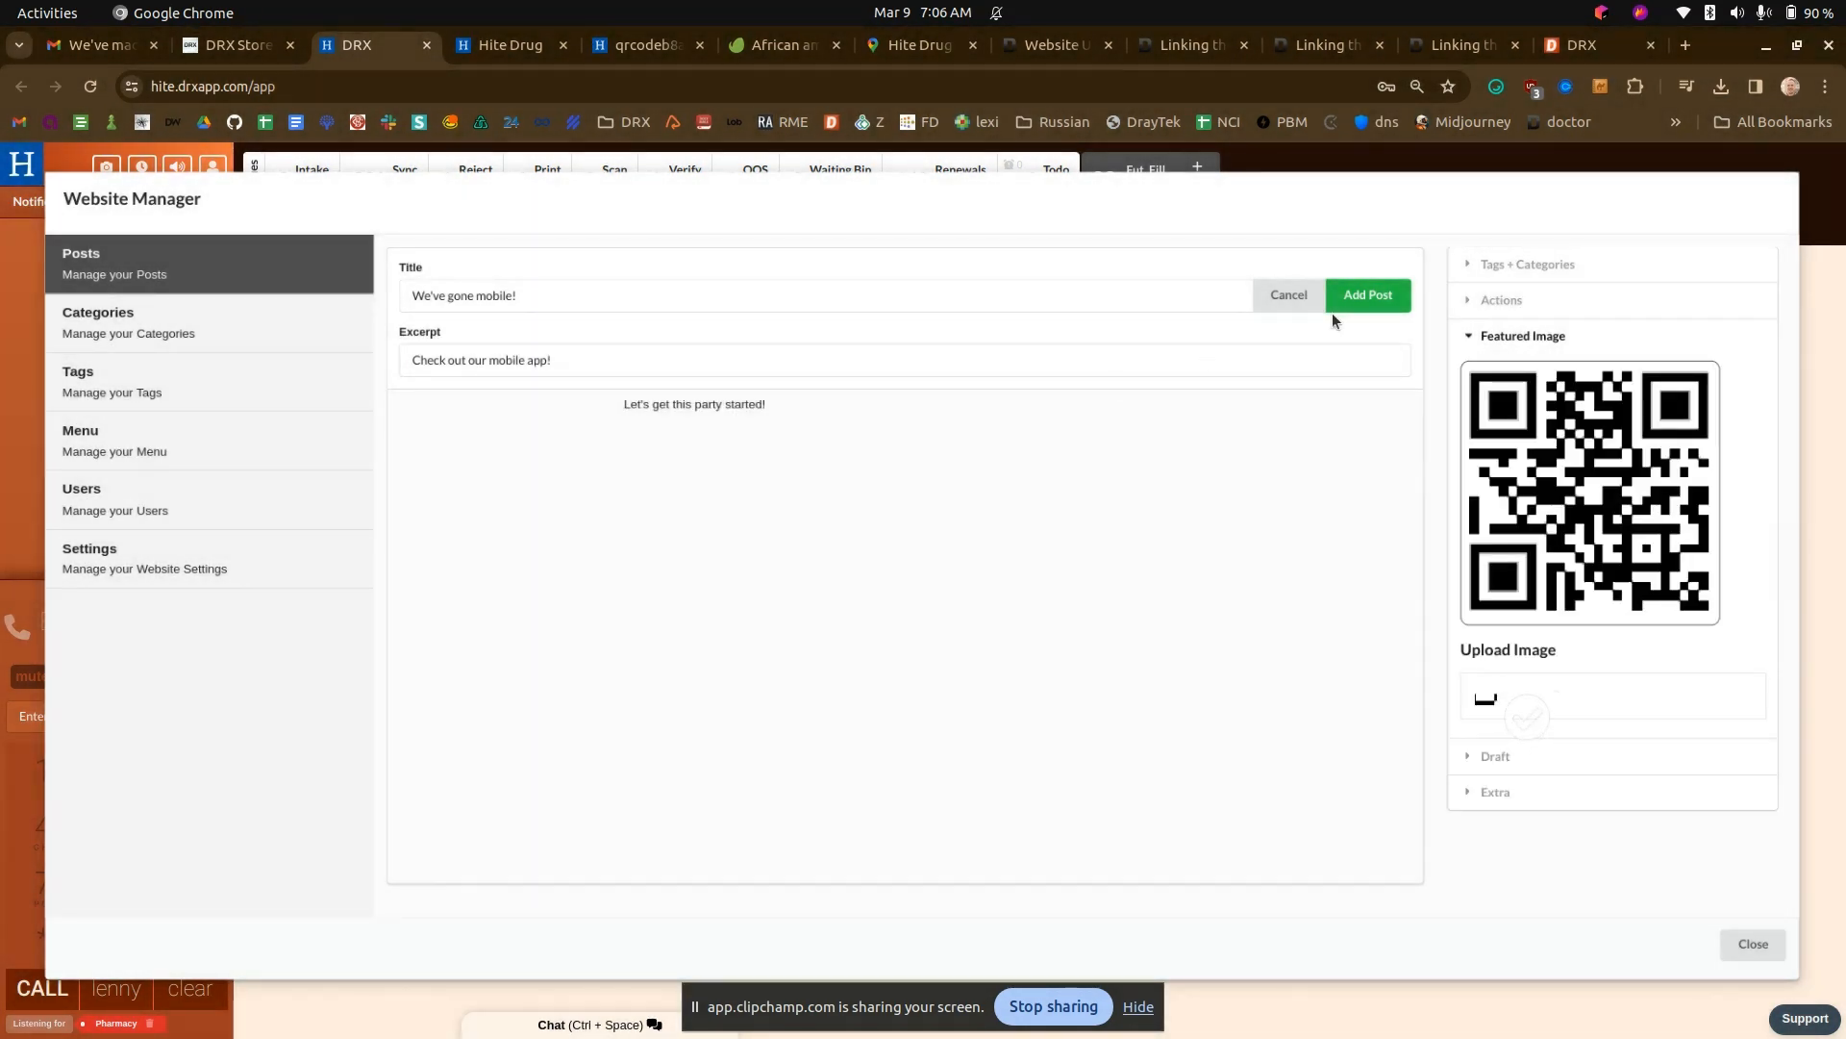
click(1357, 299)
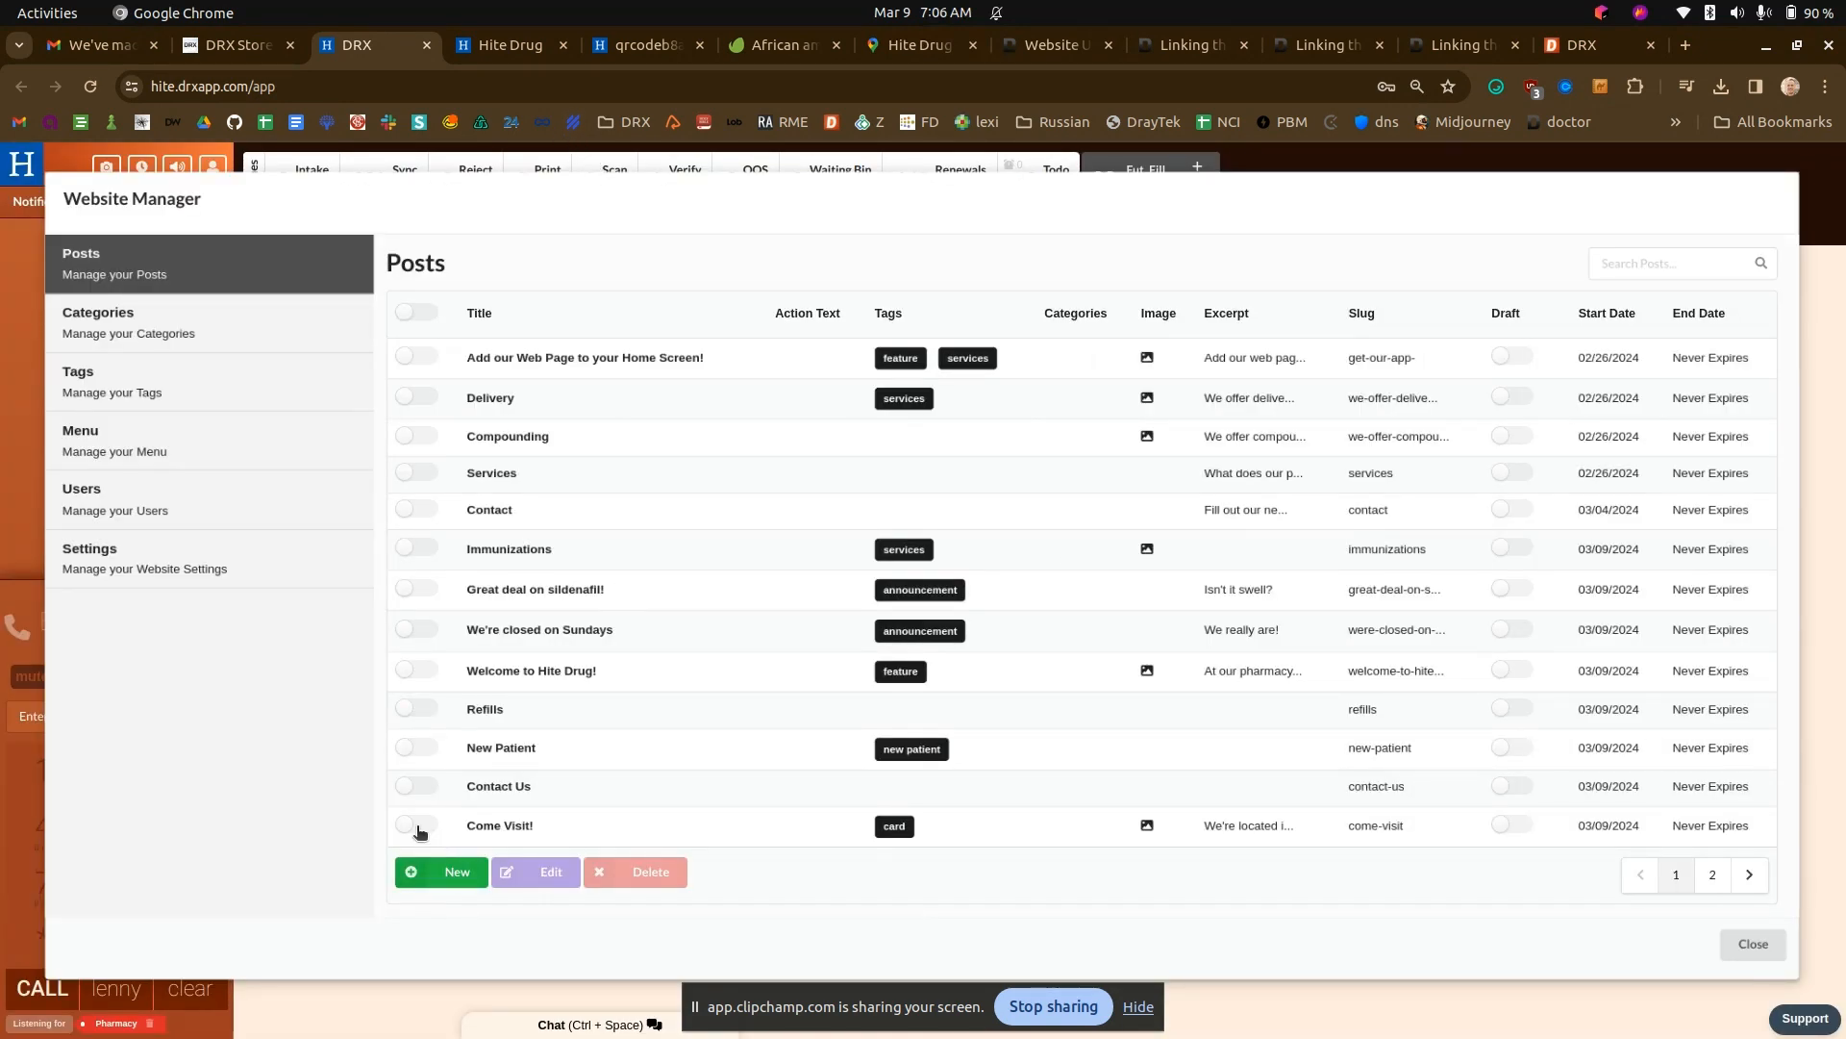
- Add the "card" tag to the "We've gone mobile!" post and save it, authorizing the change with the permission code
click(510, 45)
click(349, 51)
click(1713, 874)
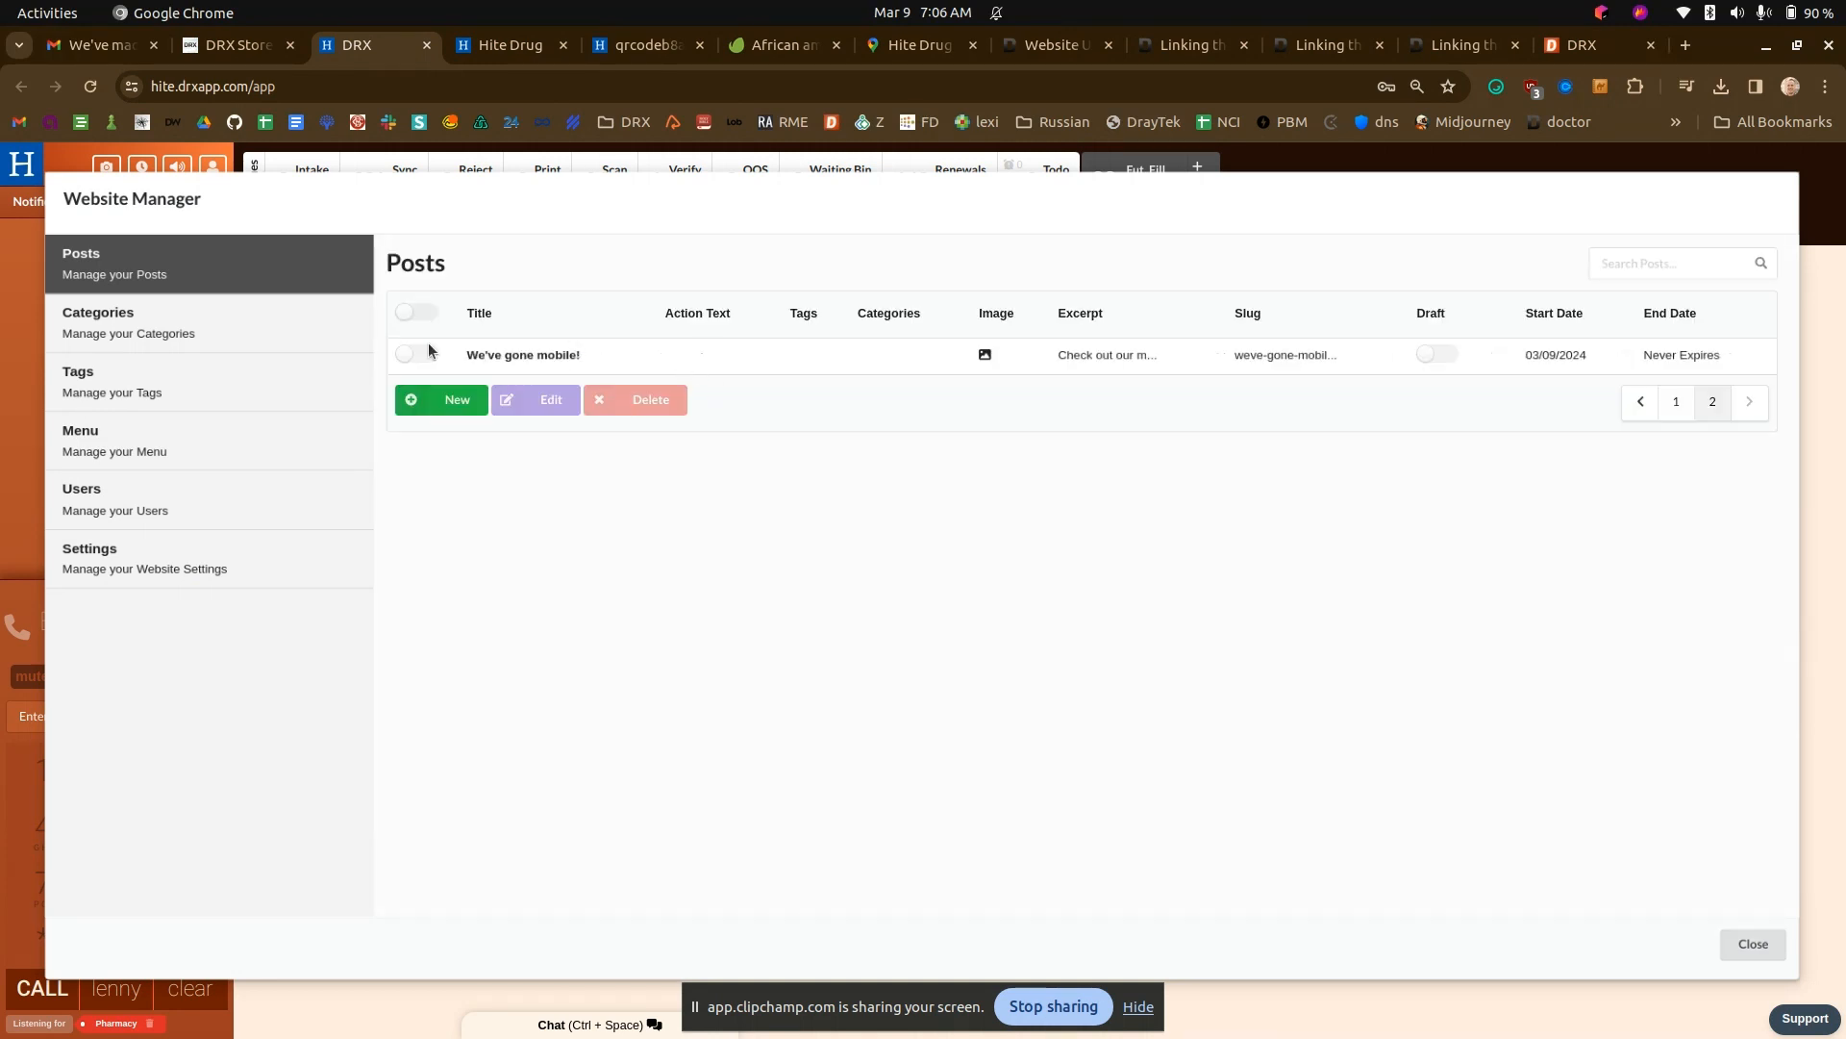
click(405, 353)
click(536, 399)
click(1539, 327)
text(card)
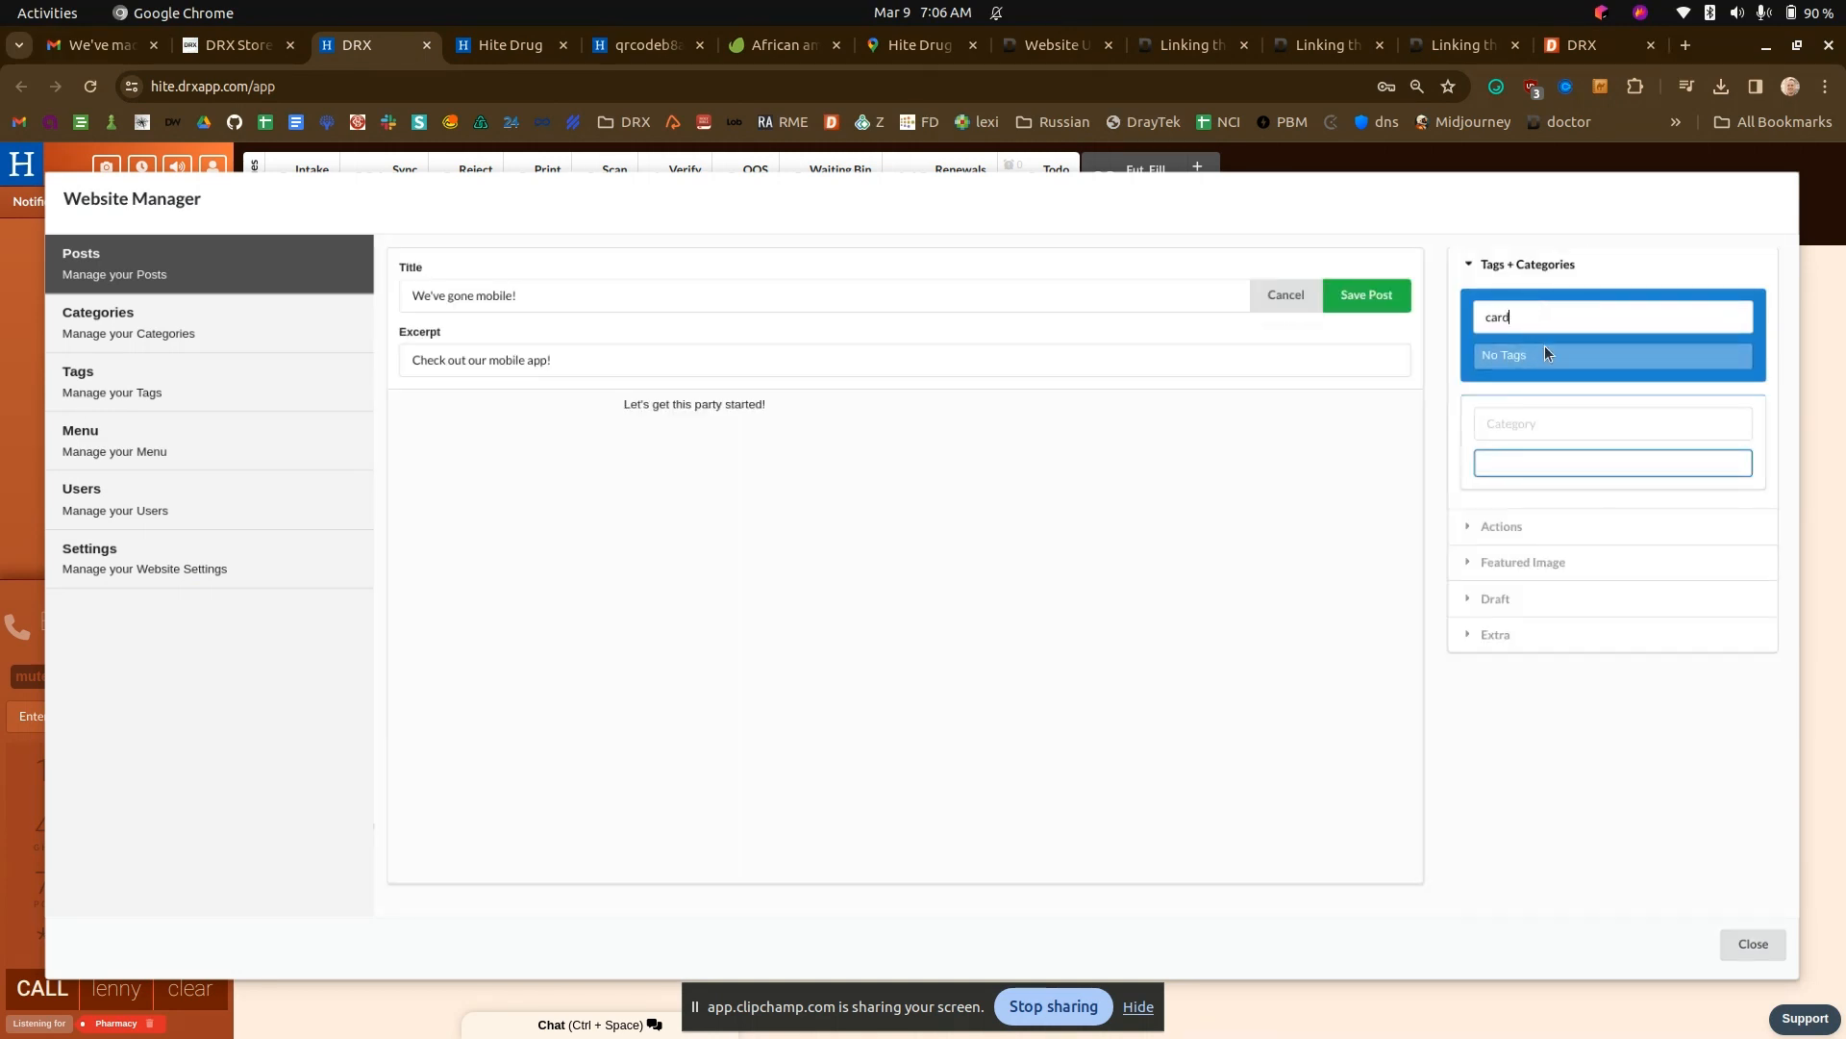
click(1506, 358)
click(1367, 295)
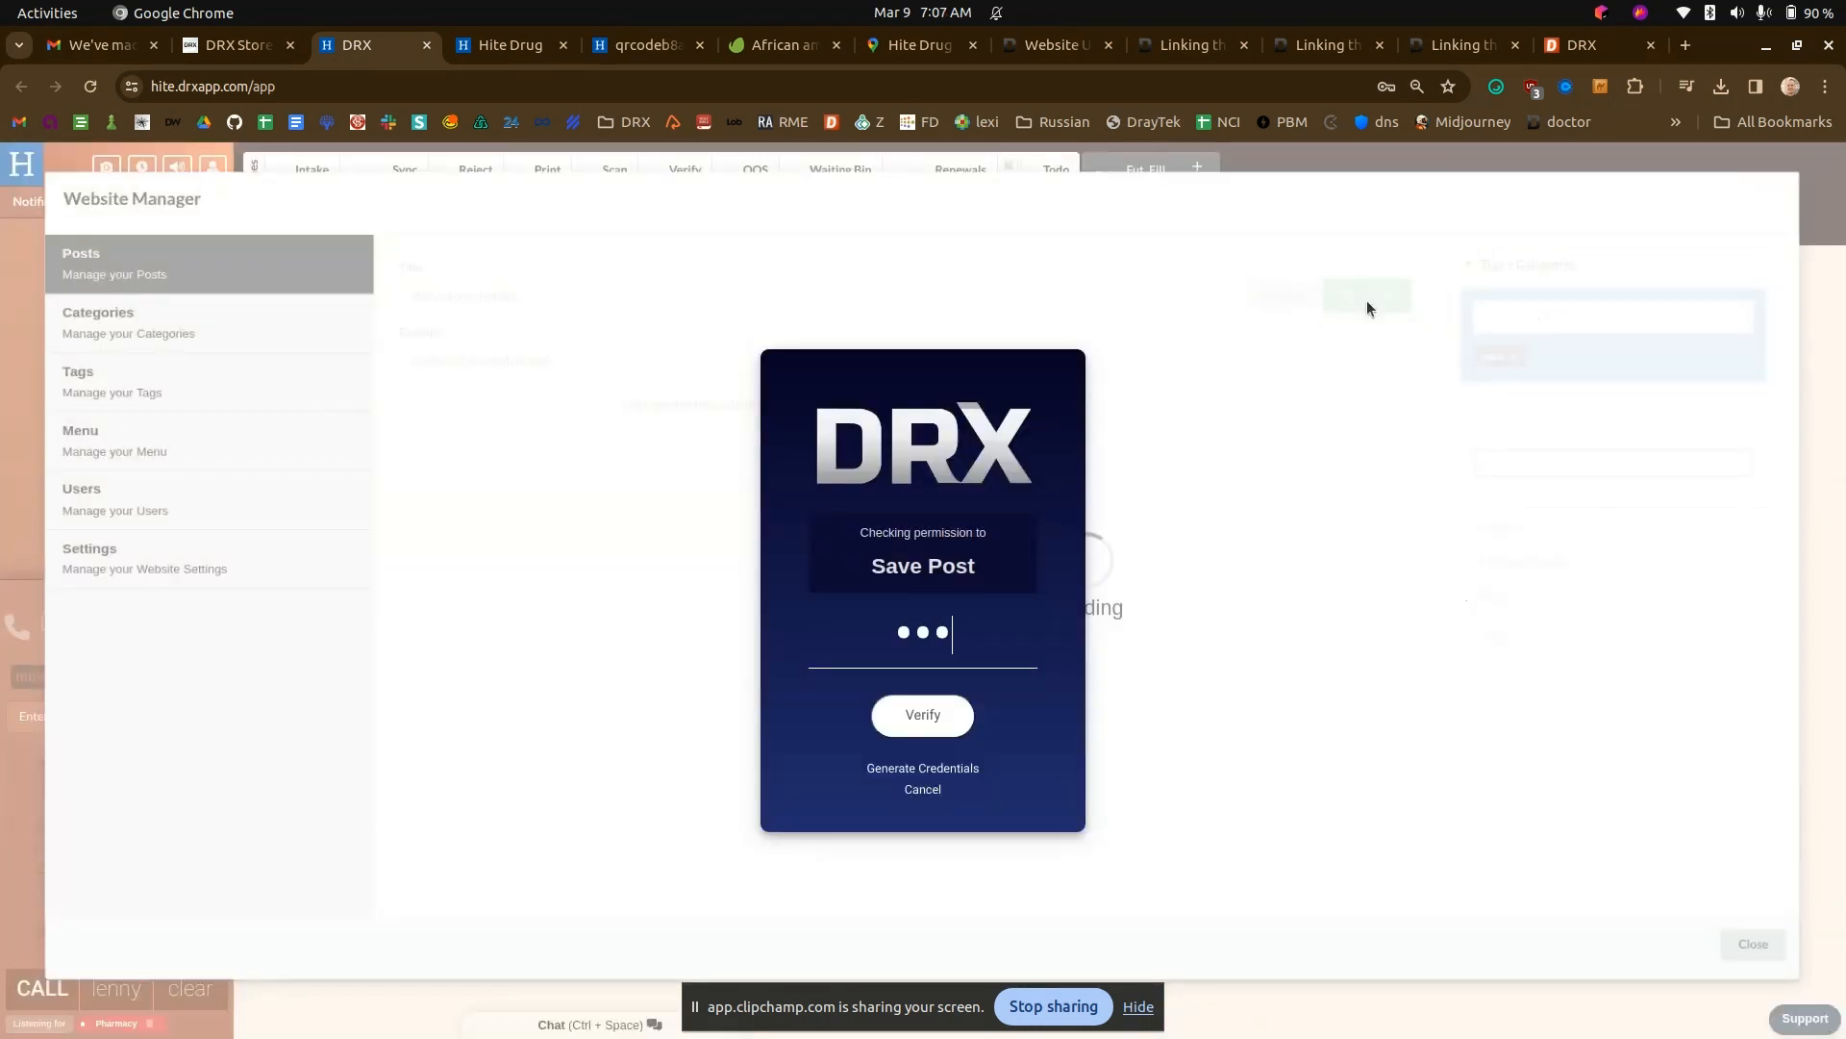
key(Return)
- Examine the homepage's "We've gone mobile!" and "Come Visit!" cards, the Come Visit! page and the pharmacy services section
click(511, 45)
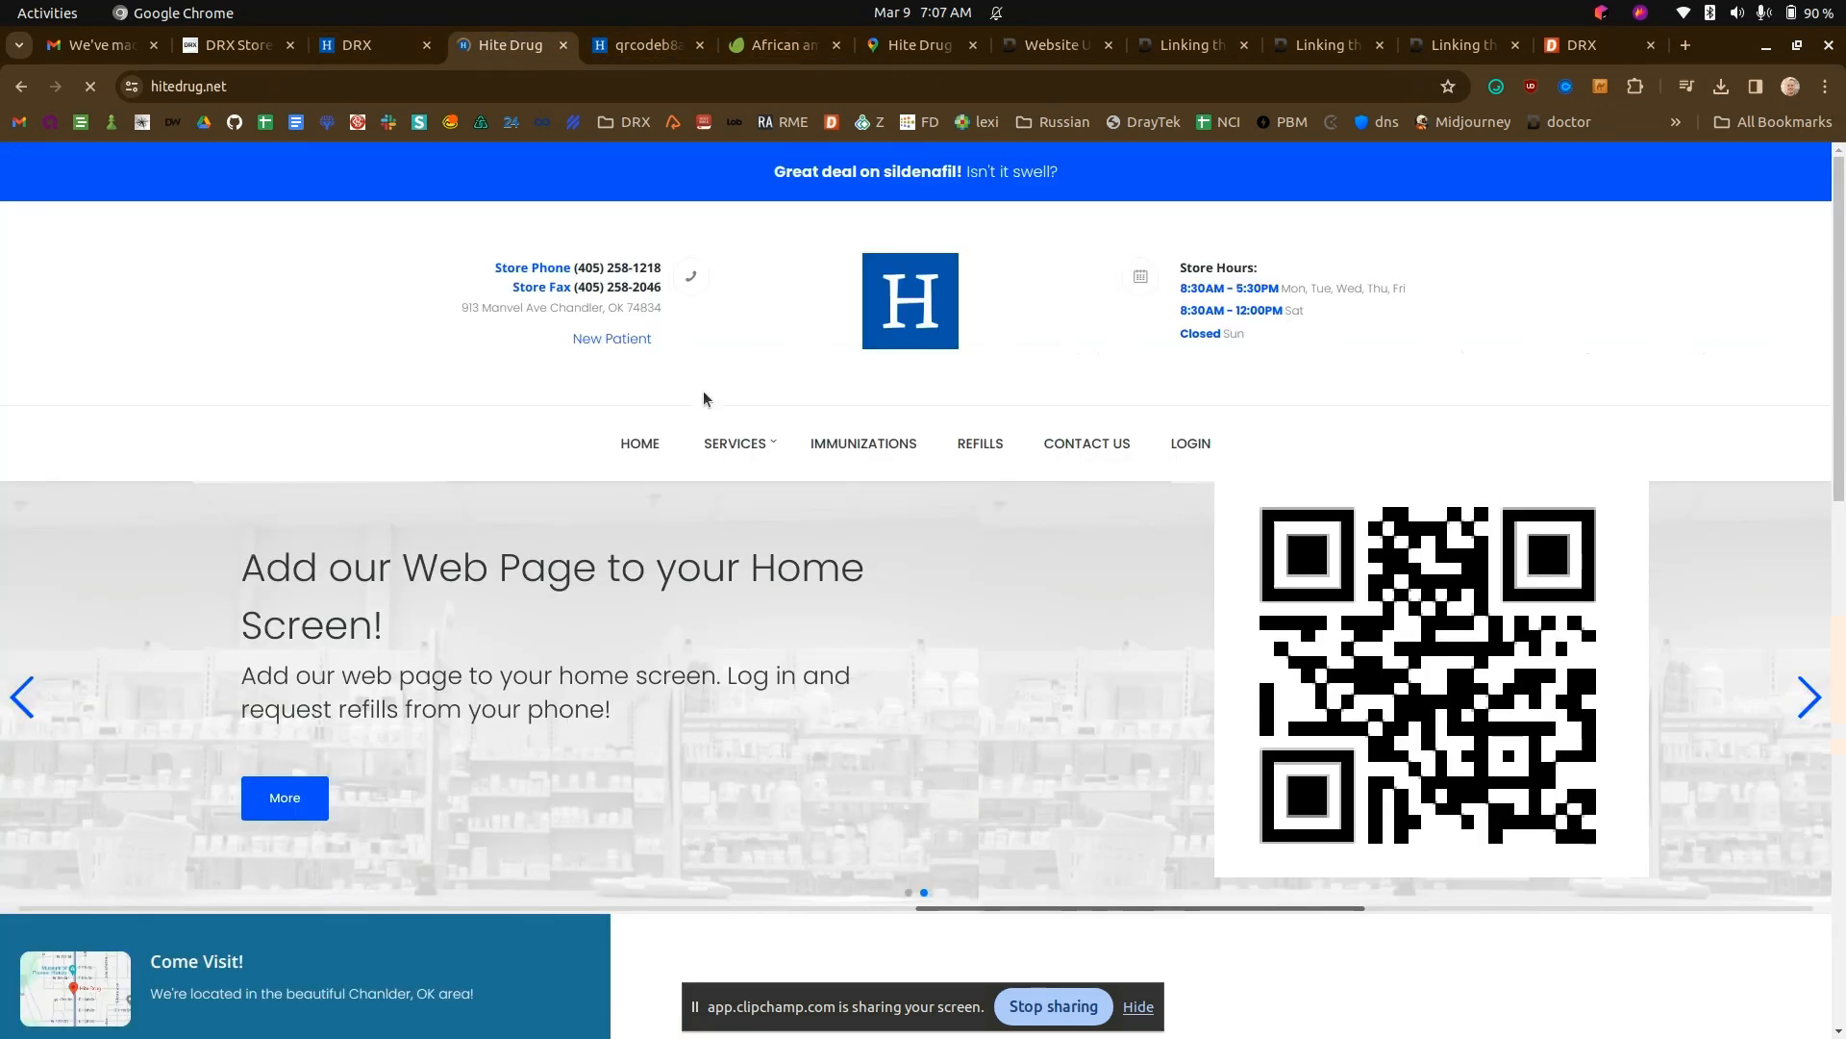
drag(695, 1003, 0, 1031)
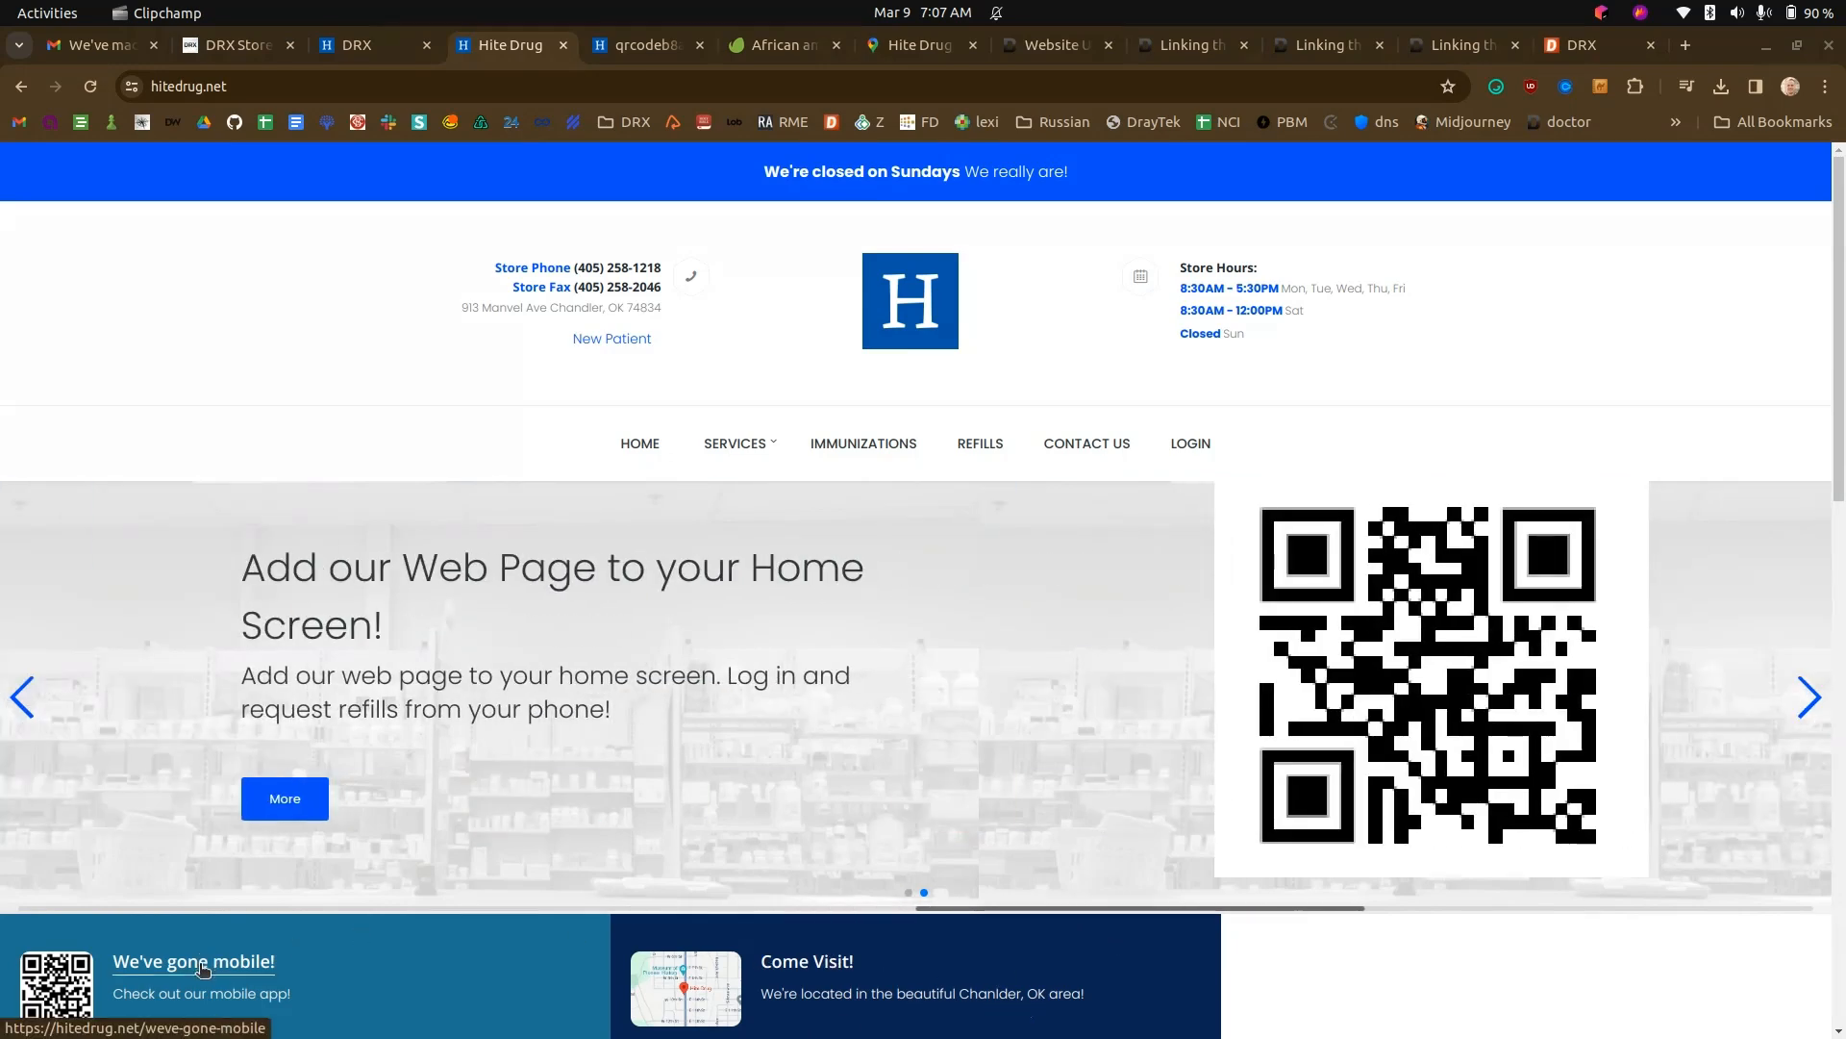
click(808, 963)
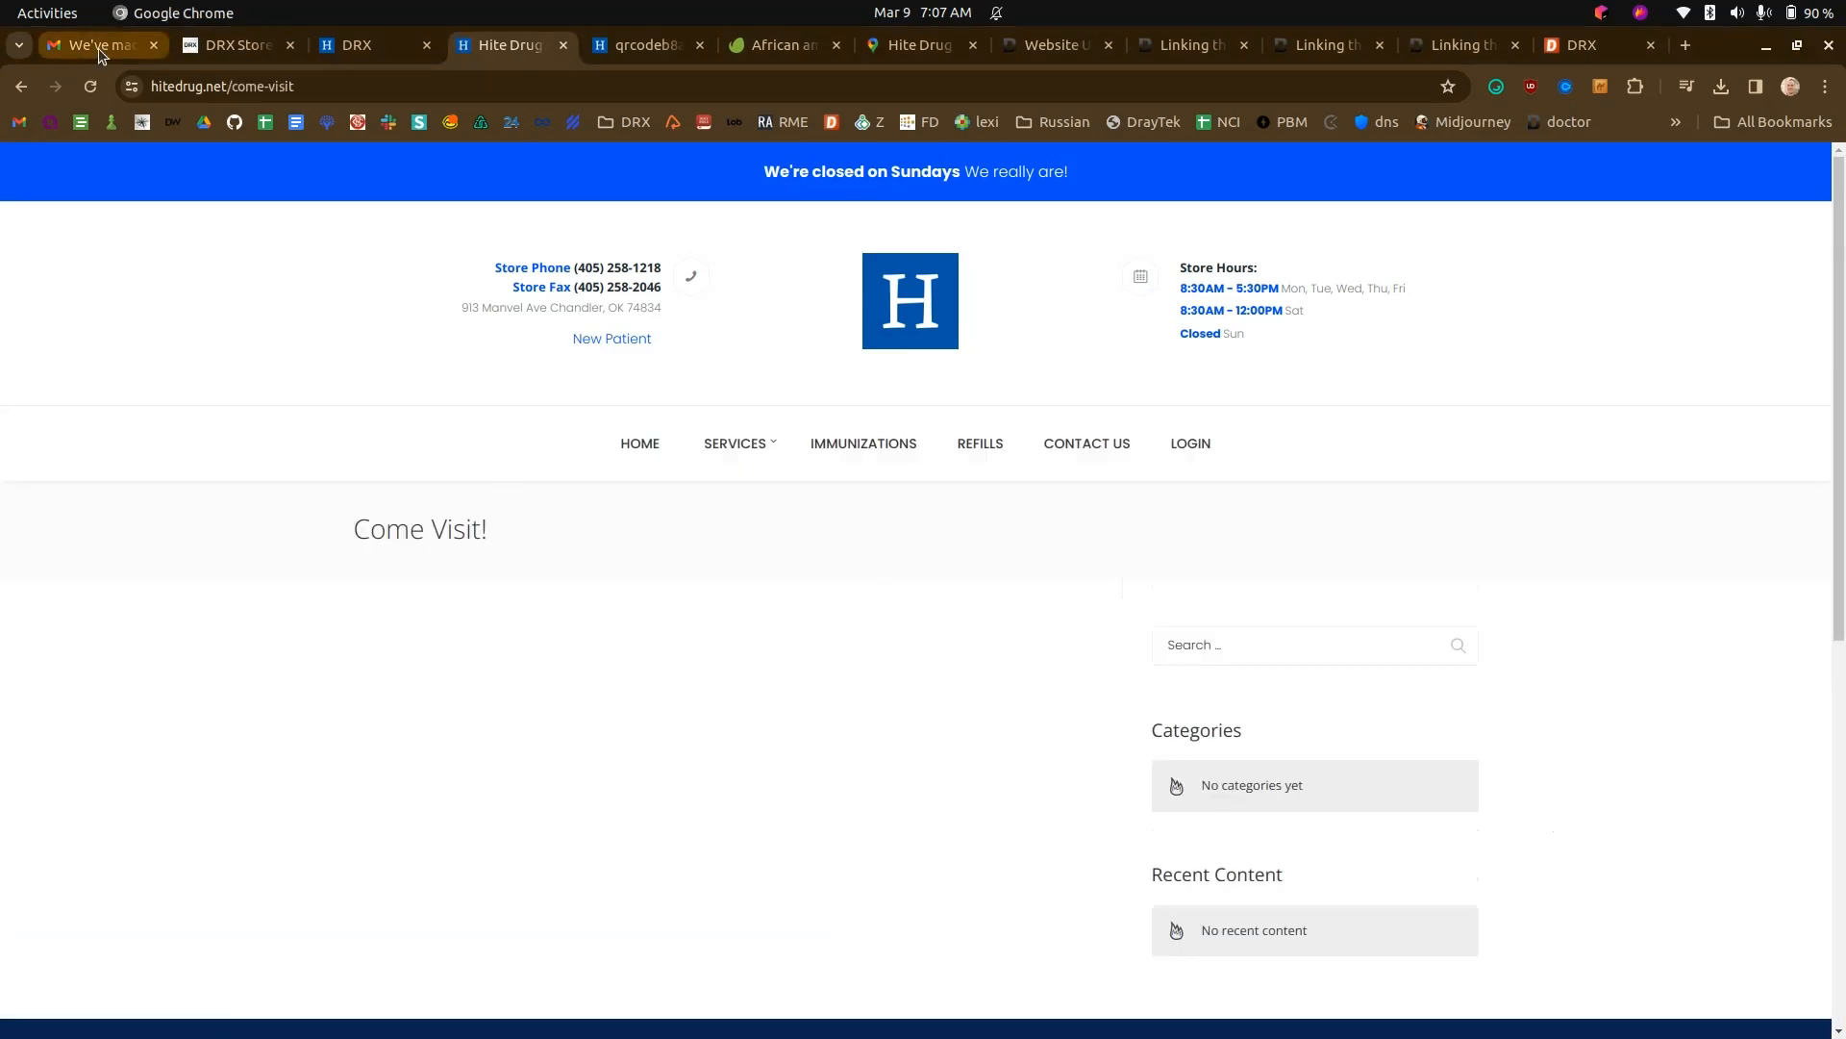
click(20, 86)
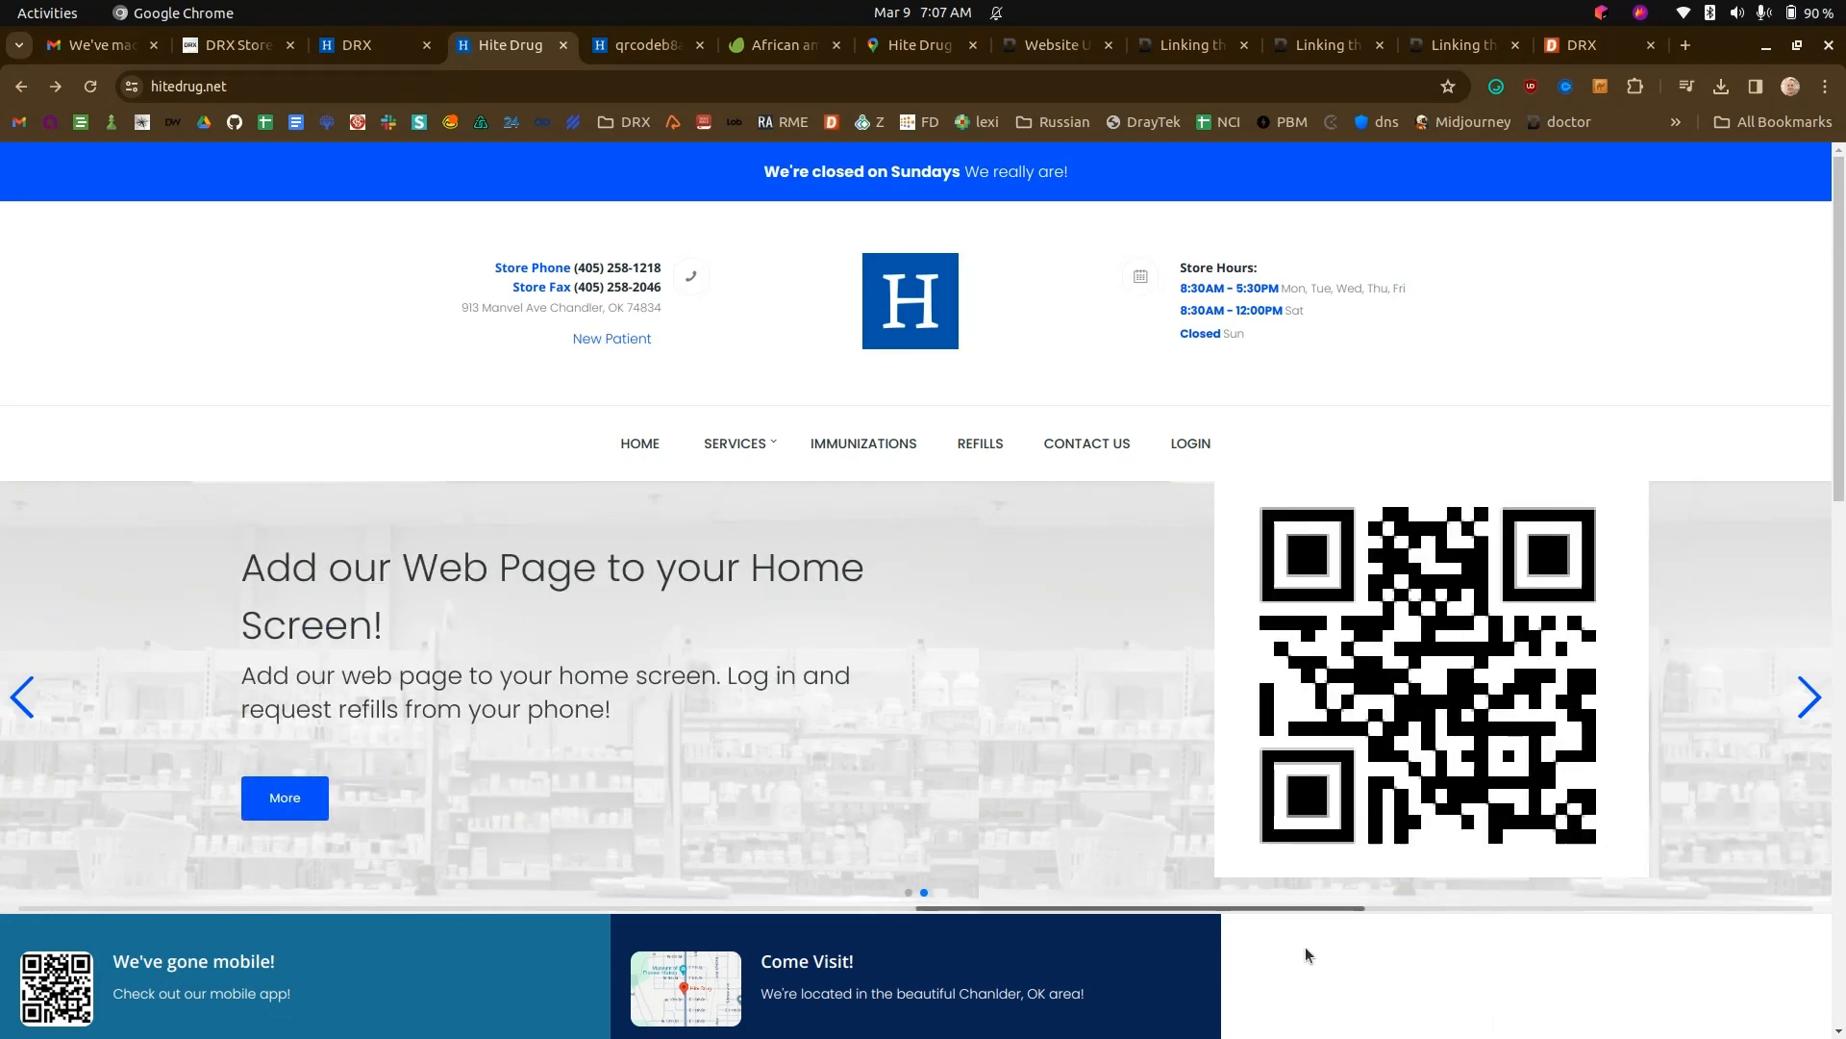
scroll(1304, 961, down, 10)
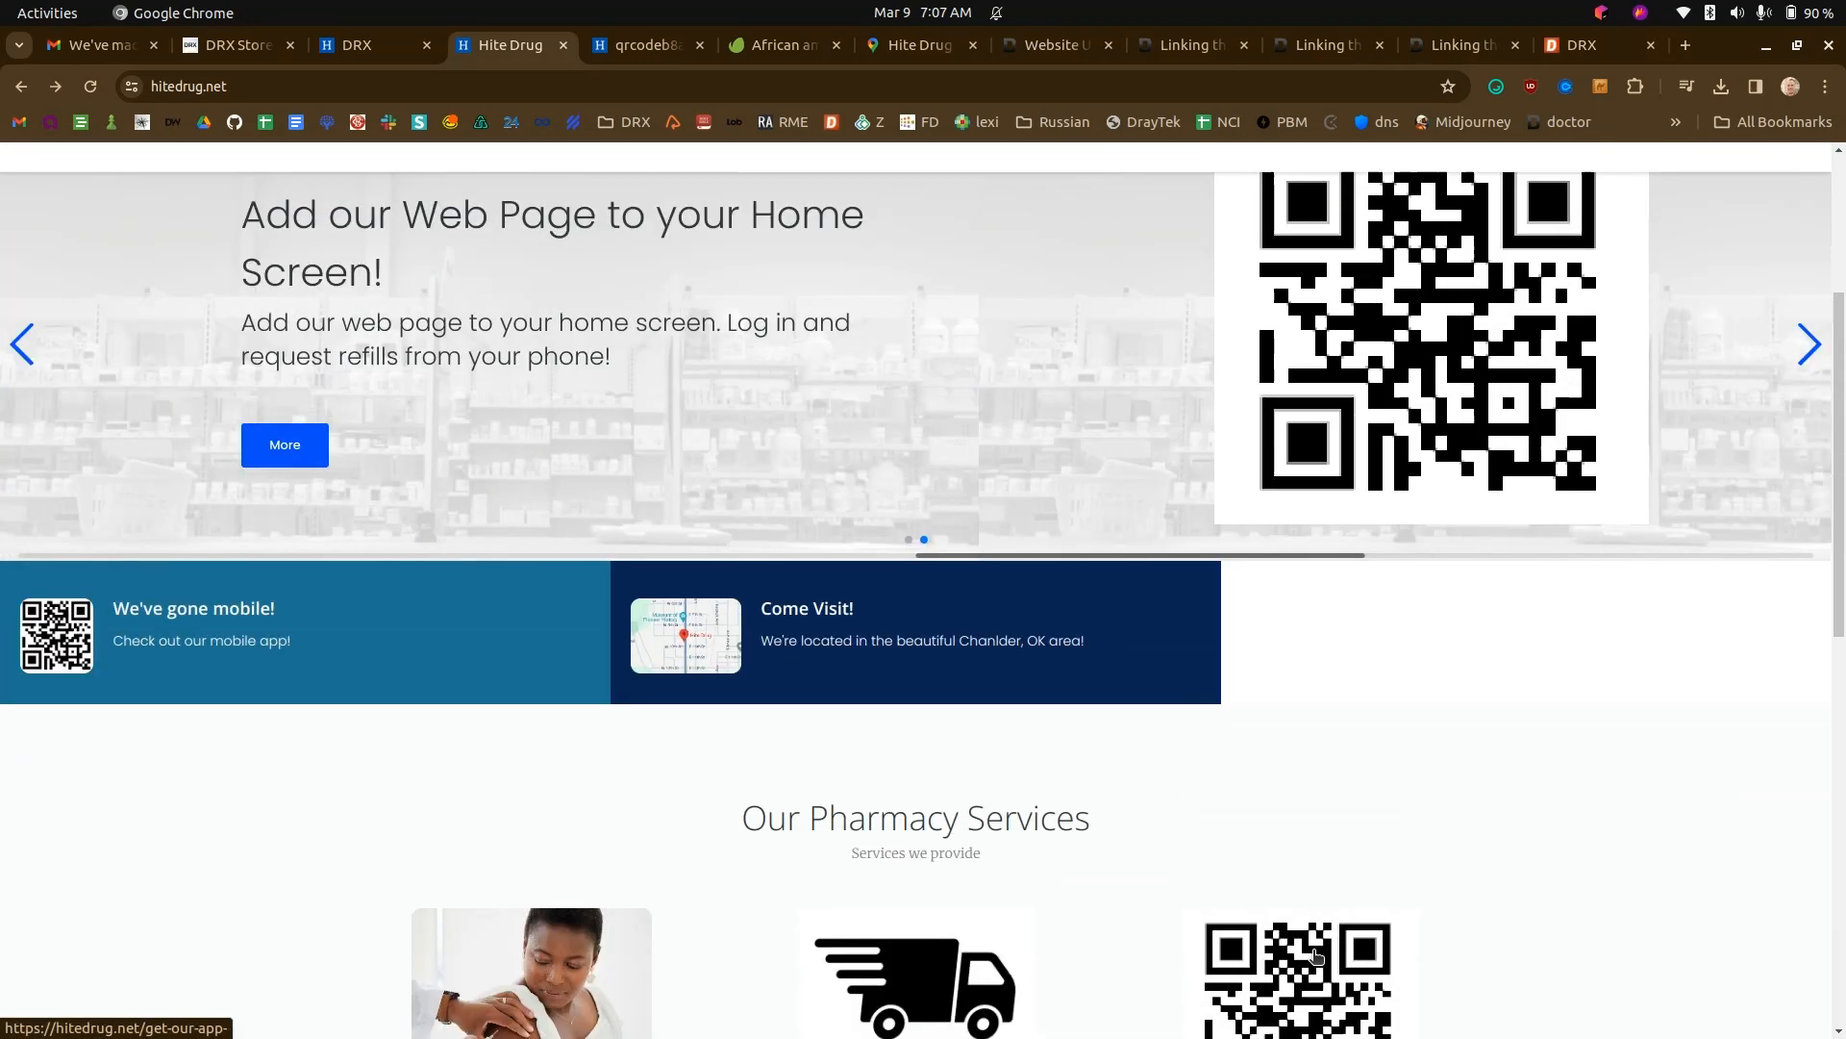
scroll(1318, 956, up, 10)
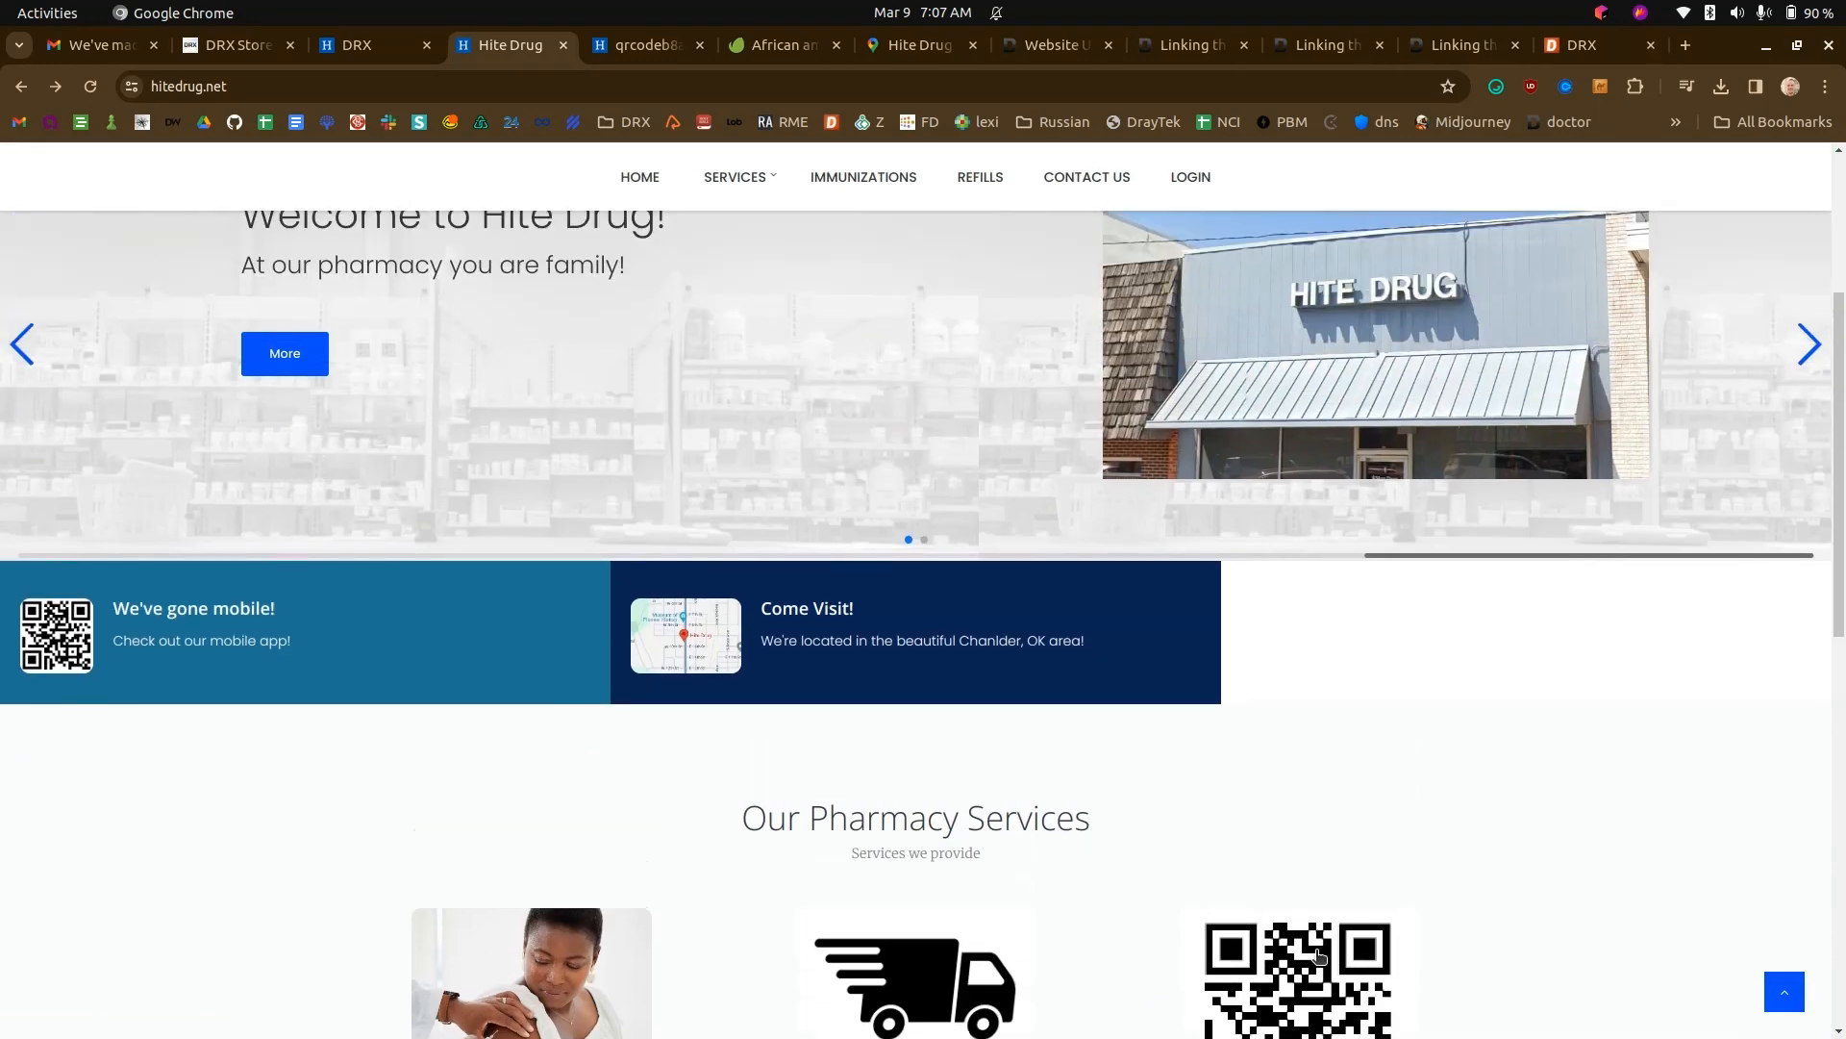
scroll(1317, 950, down, 7)
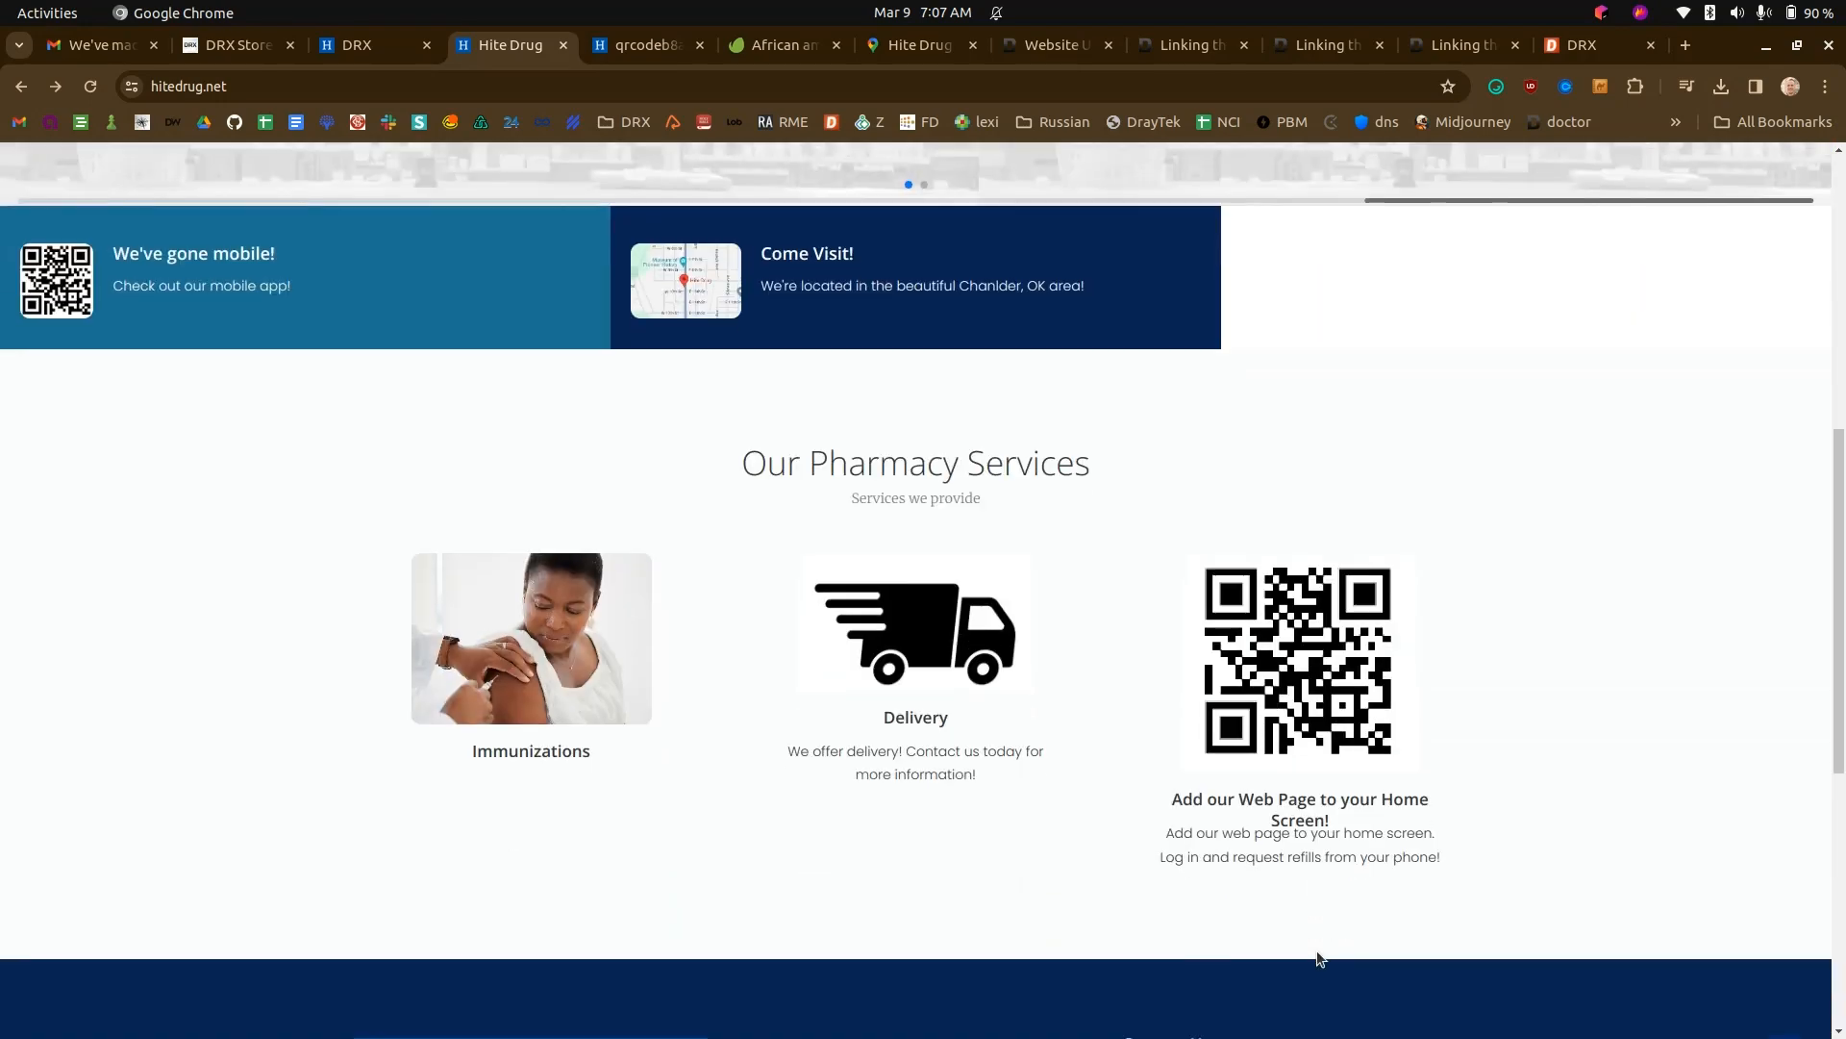
scroll(995, 585, up, 10)
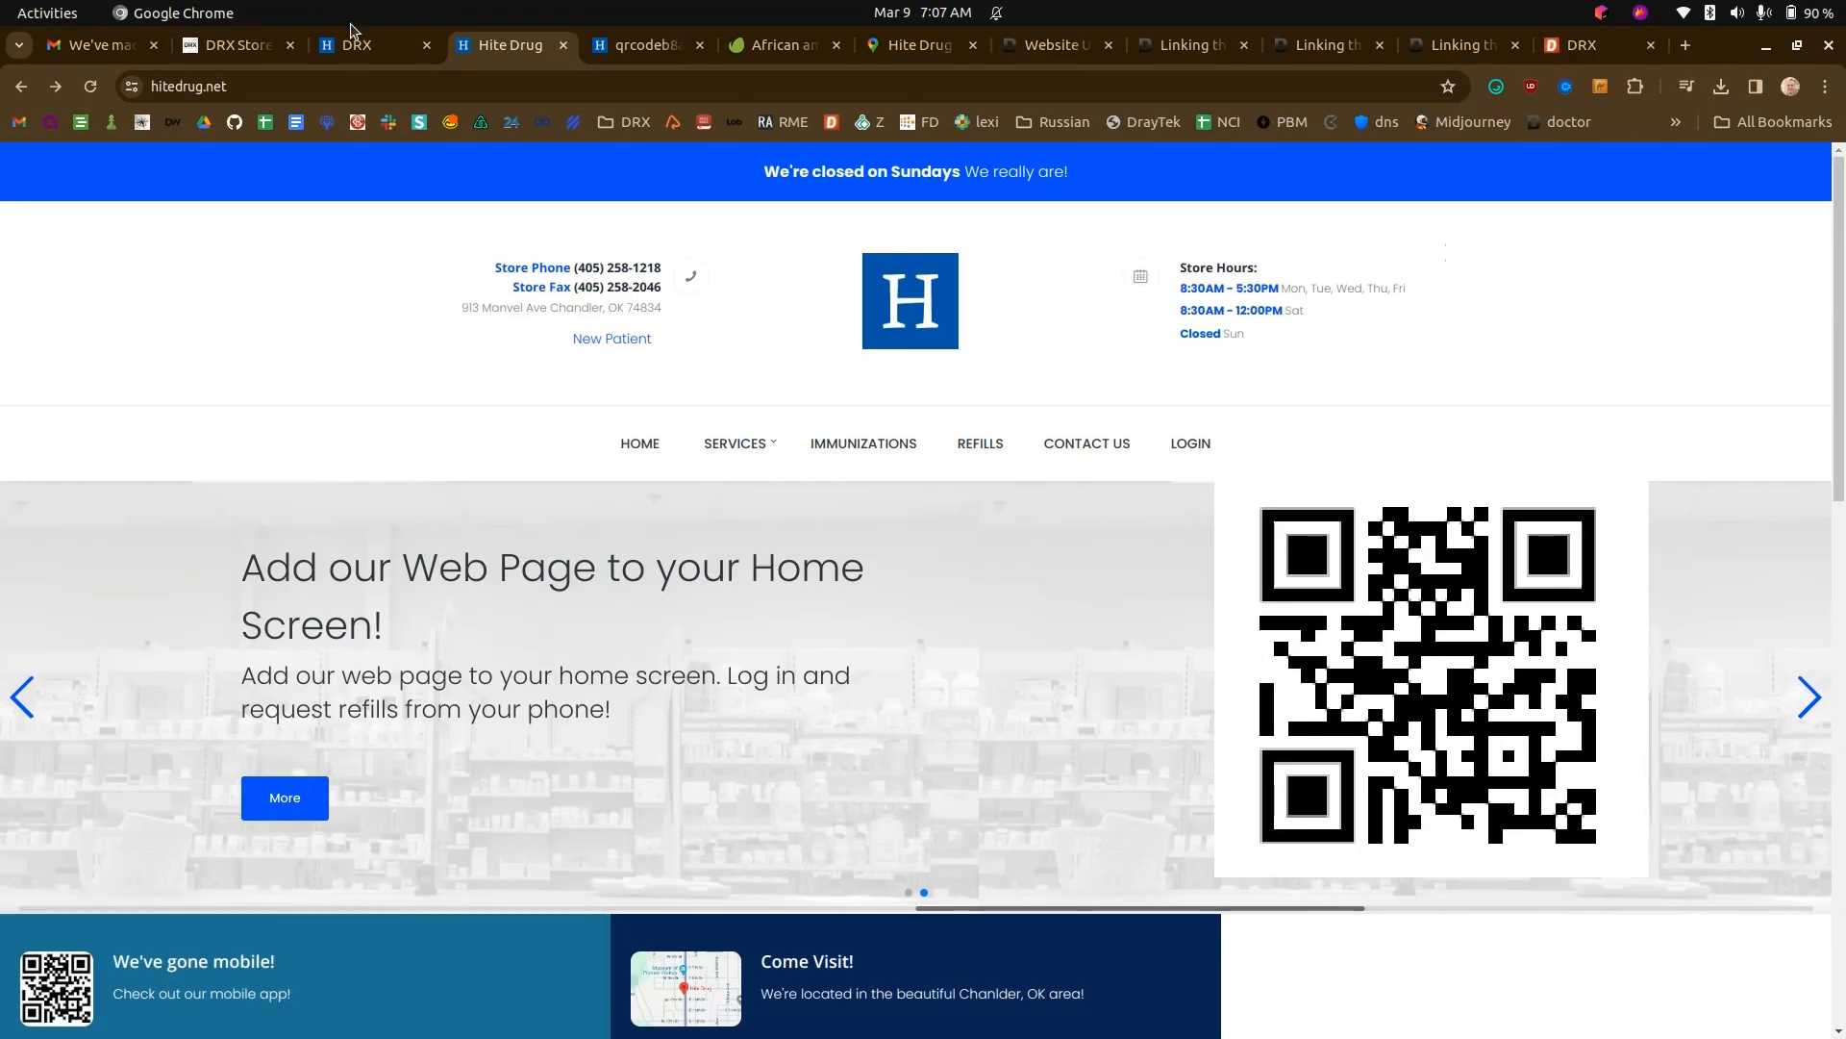
- Create a new post in the Website Manager with the staff member's full name as title, excerpt "PharmD" and a quick blurb as body
click(358, 45)
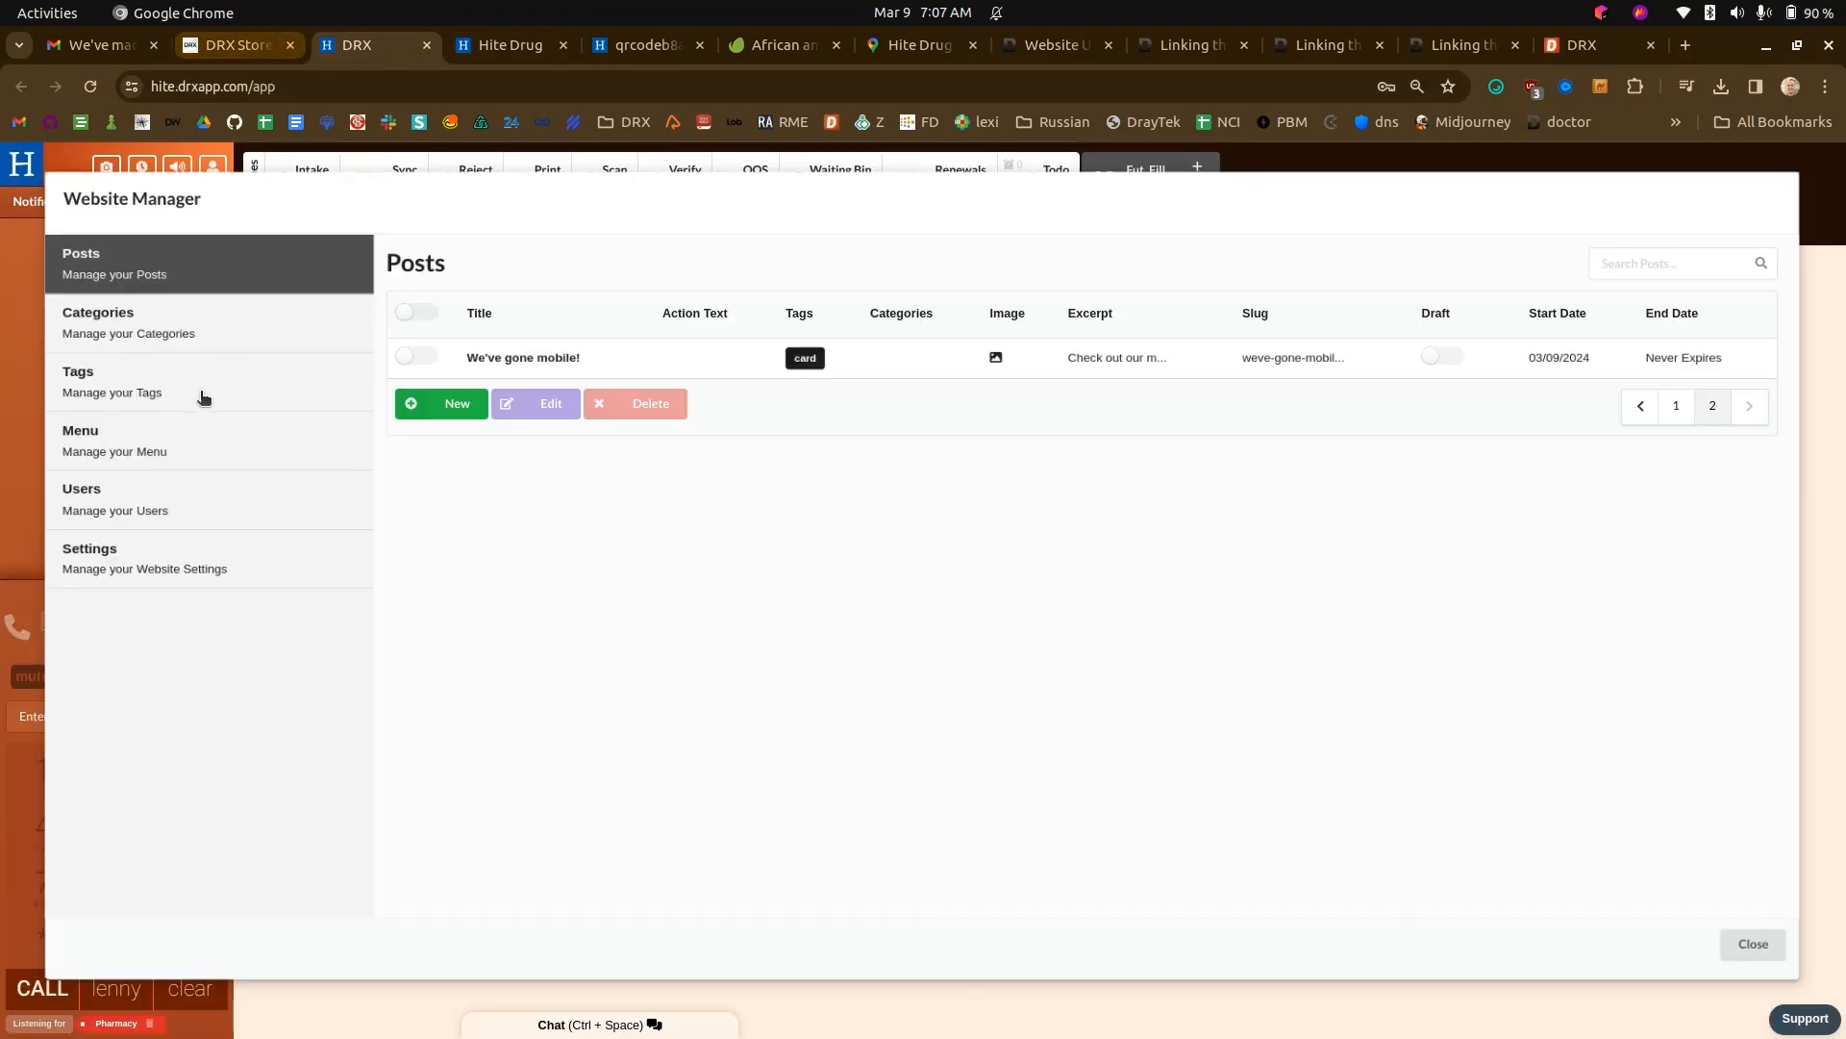
click(423, 405)
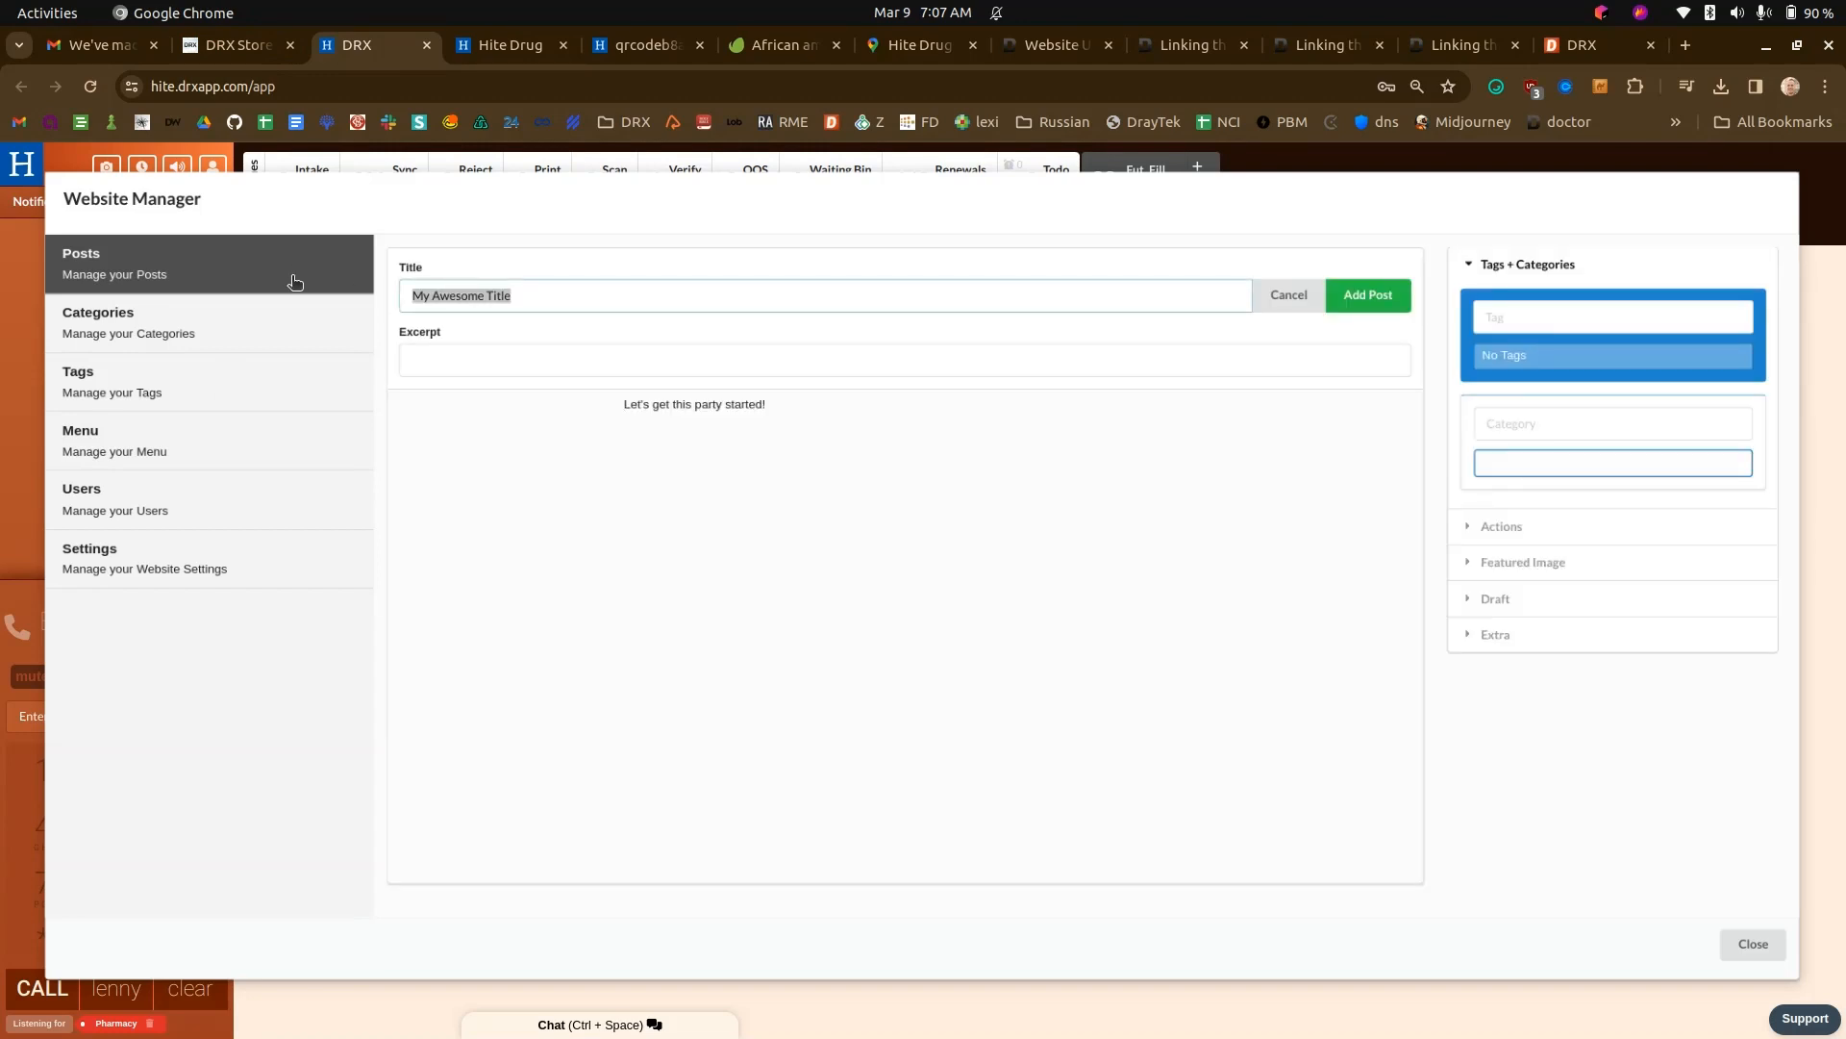
text(John Smith)
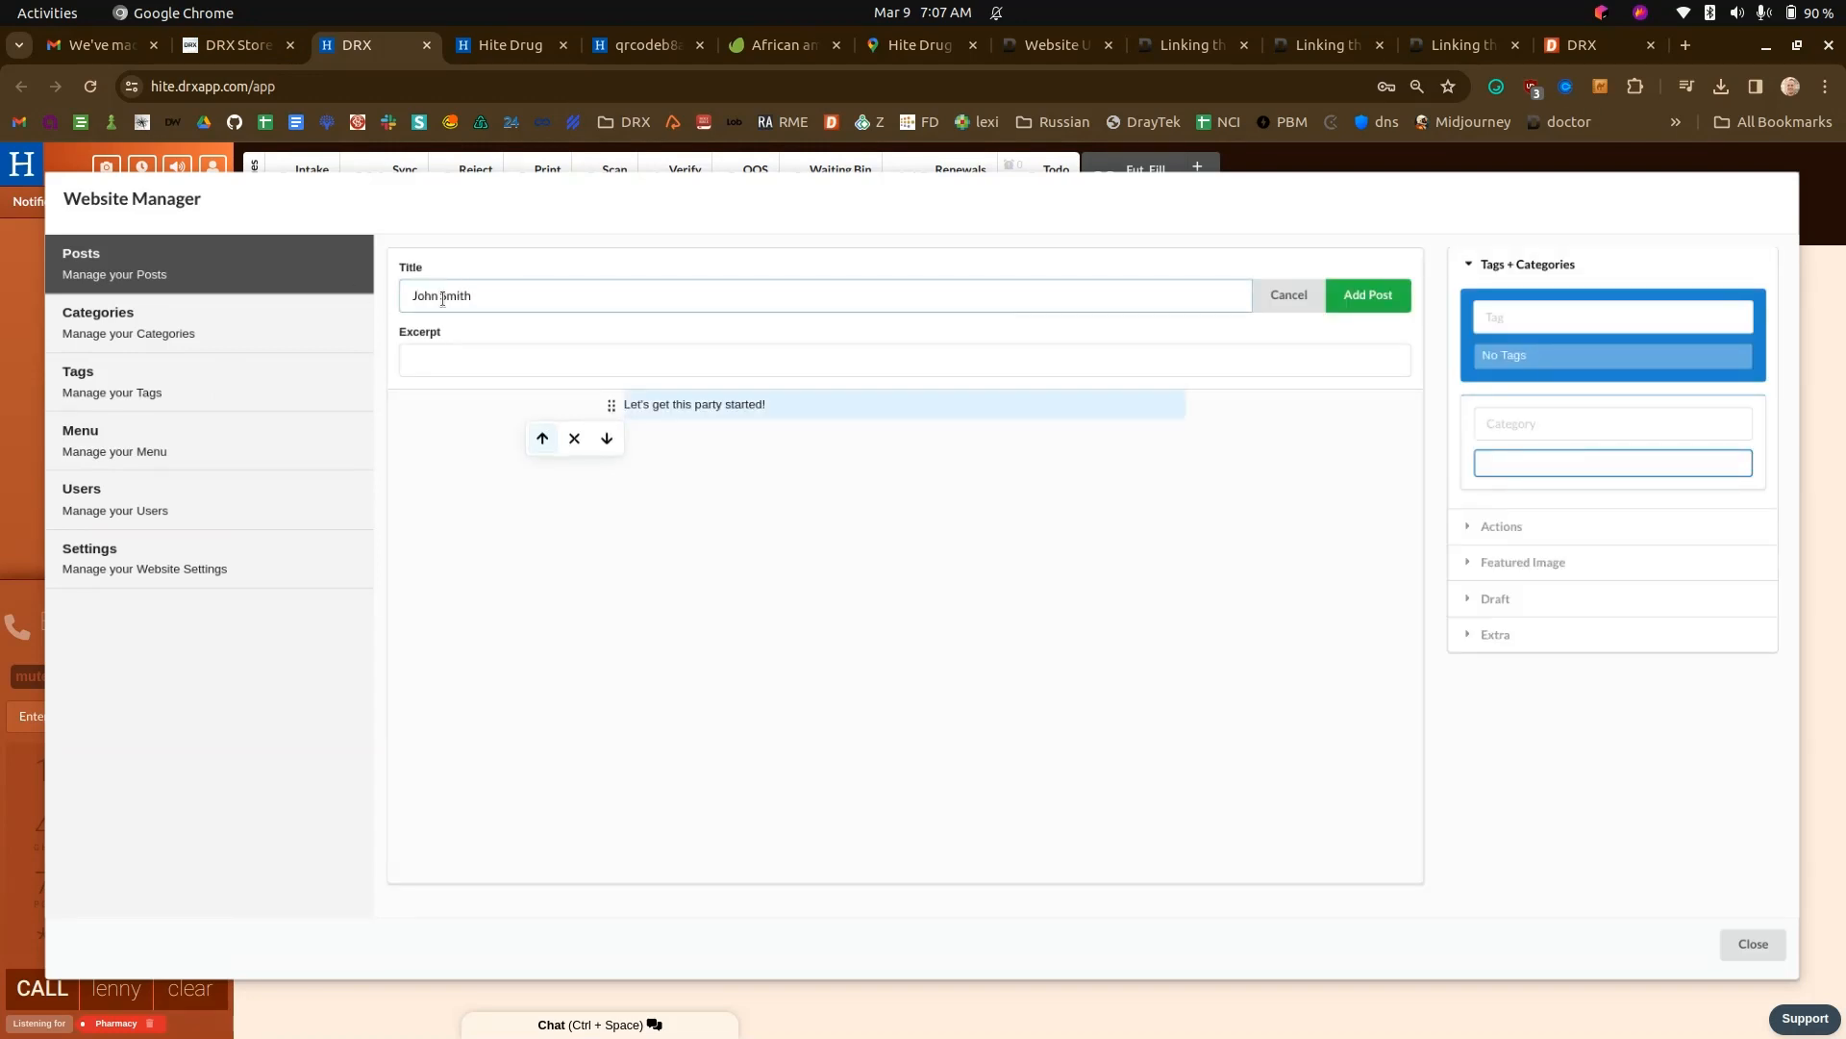
click(488, 358)
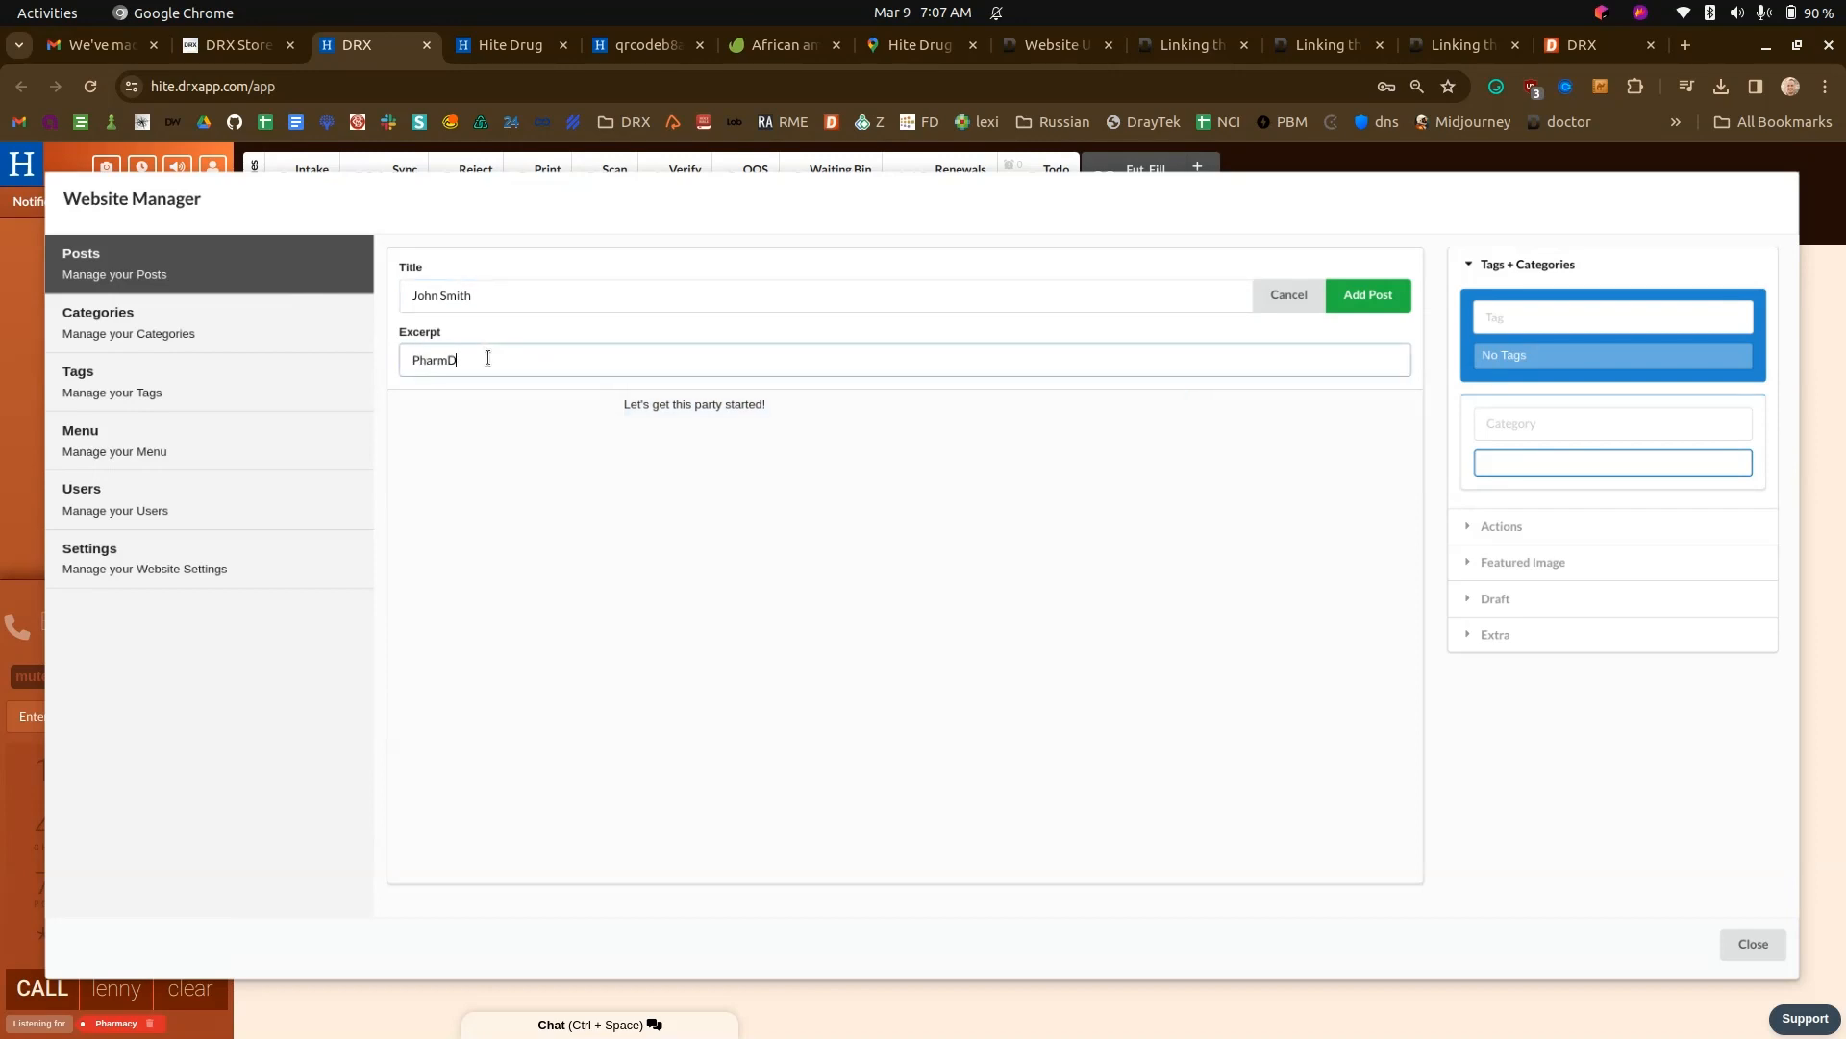
click(726, 412)
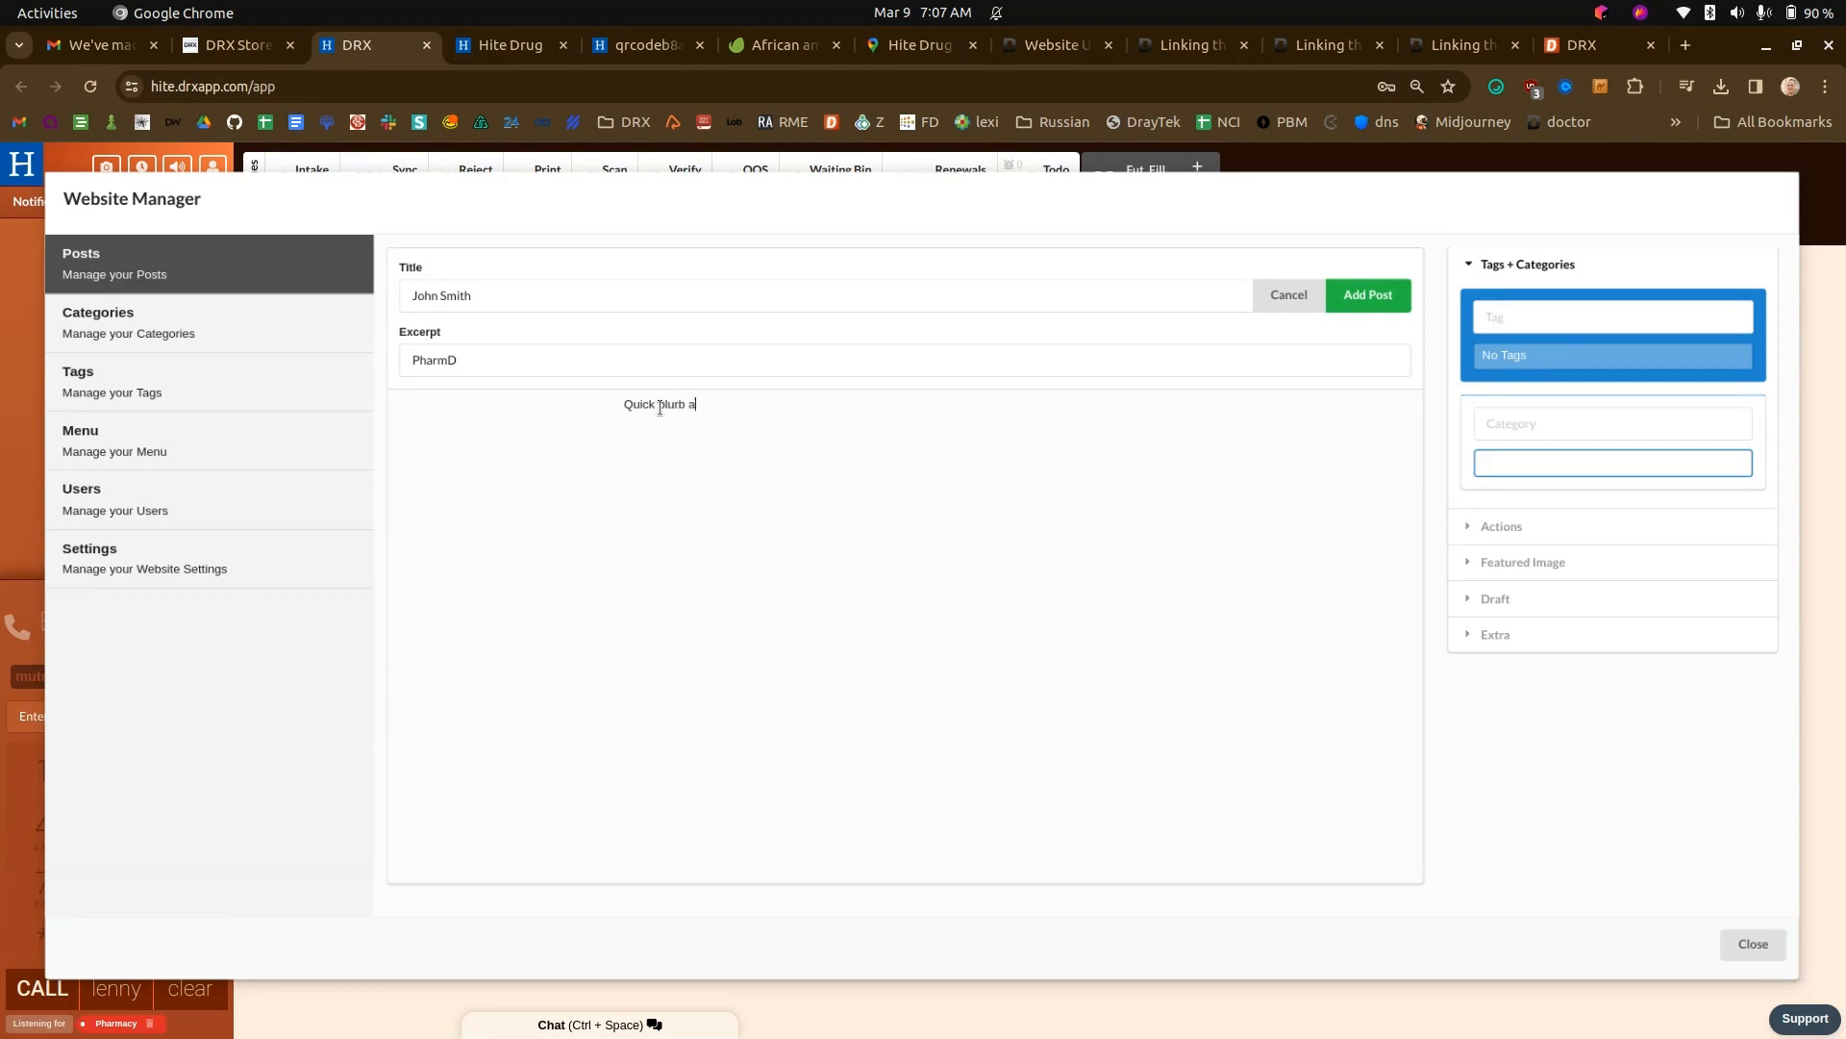
- Add "staff" as a new quick tag on the staff member's post
click(1684, 310)
text(staff)
click(1592, 367)
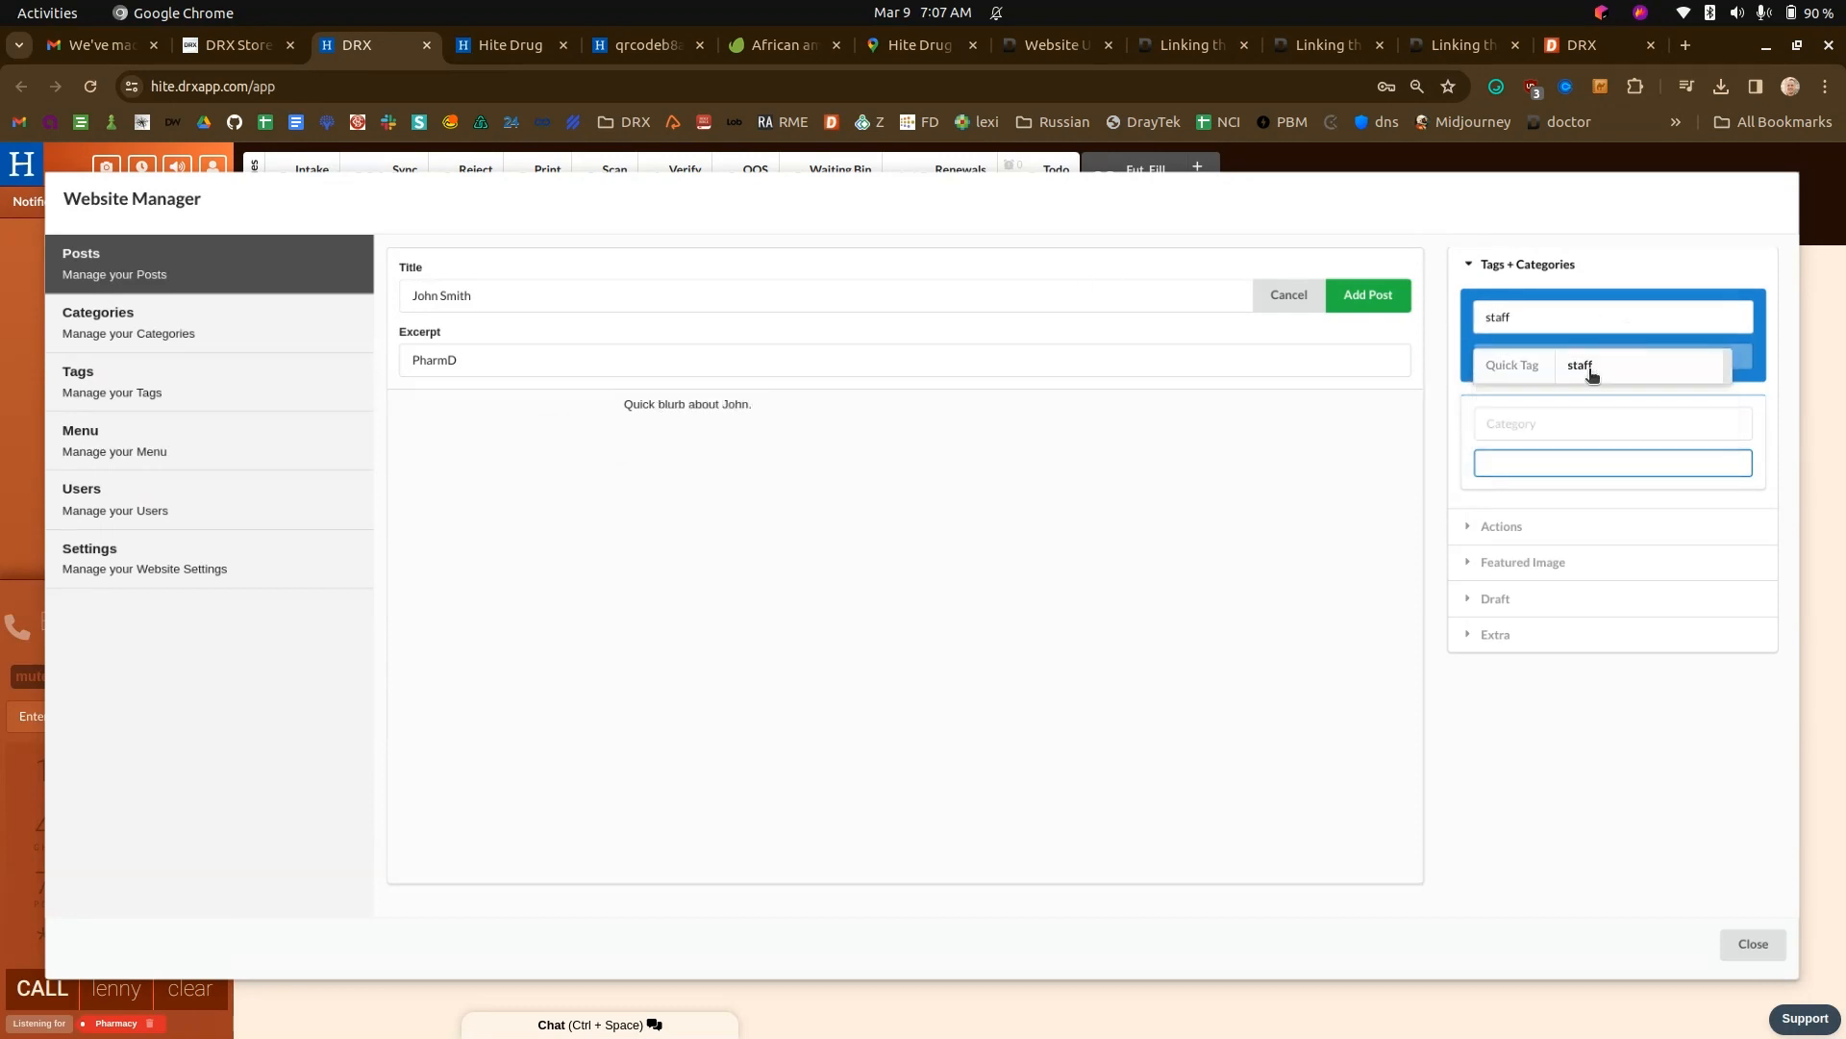
click(1591, 373)
- Switch to Envato Elements and search its stock photos for the staff member's first name
click(776, 48)
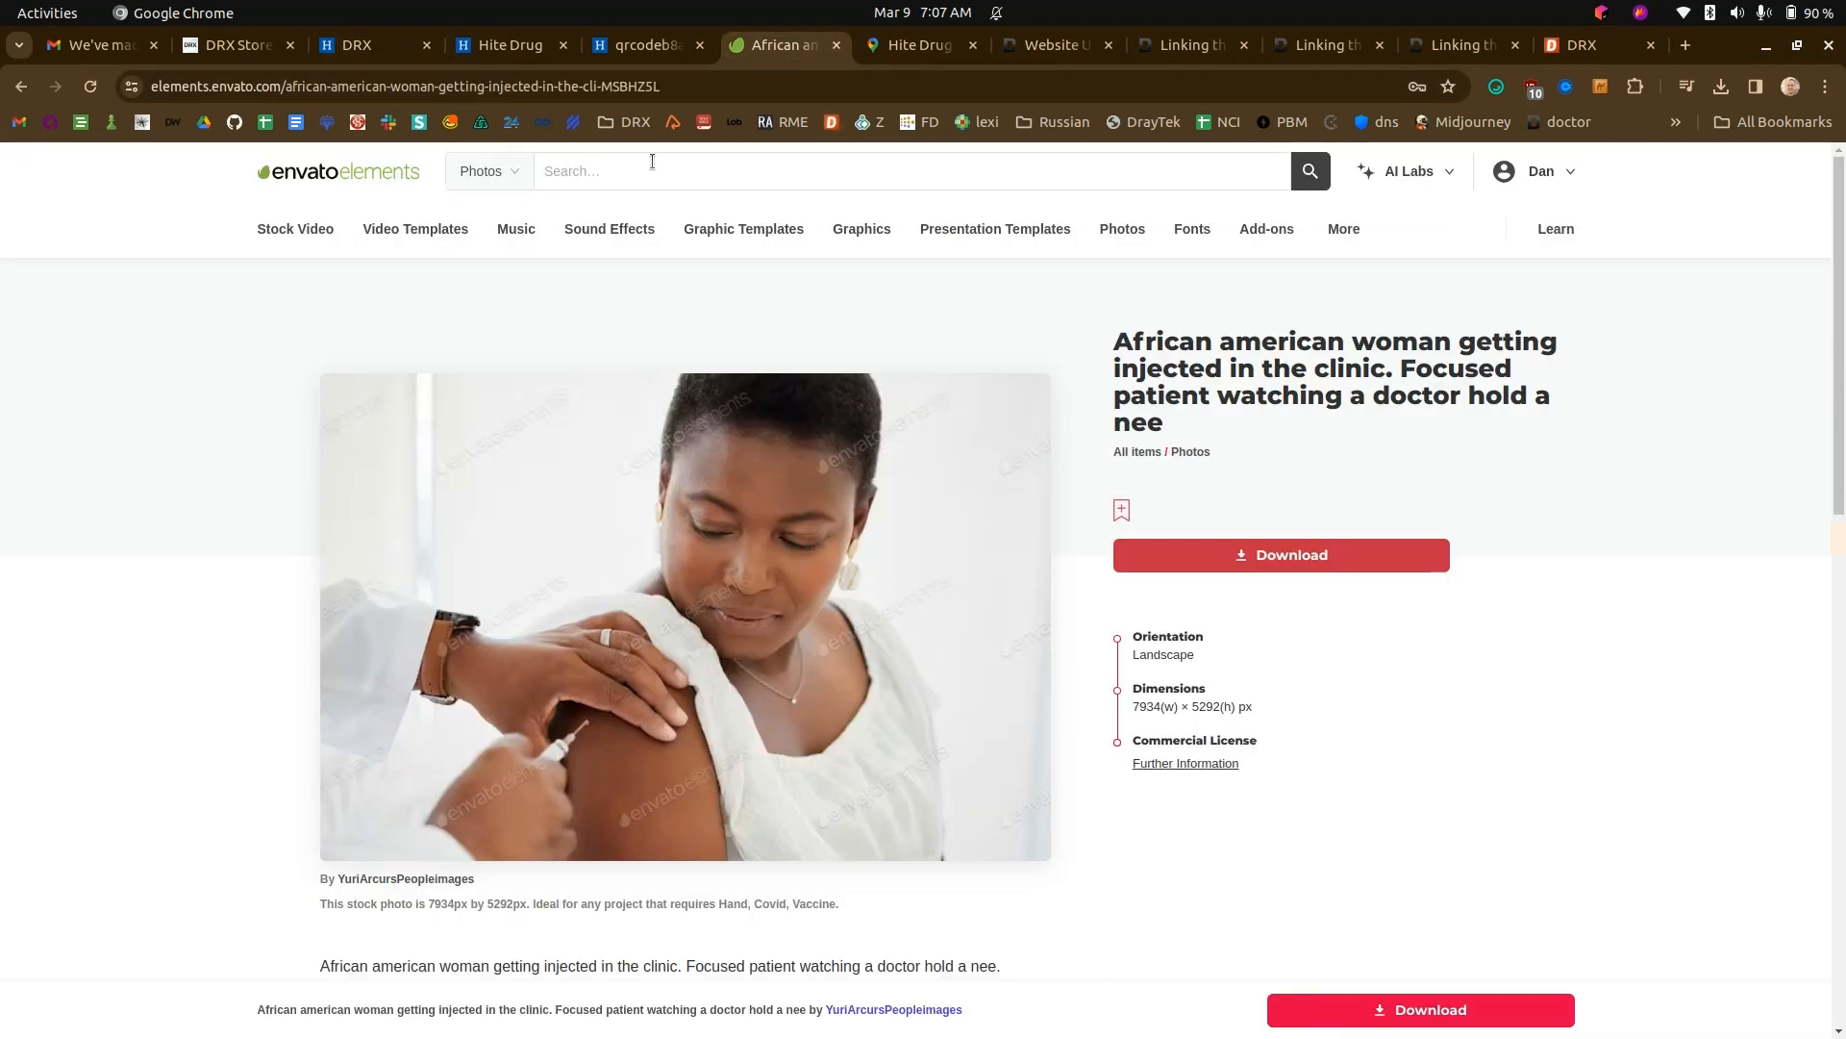
click(636, 172)
text(john)
key(Return)
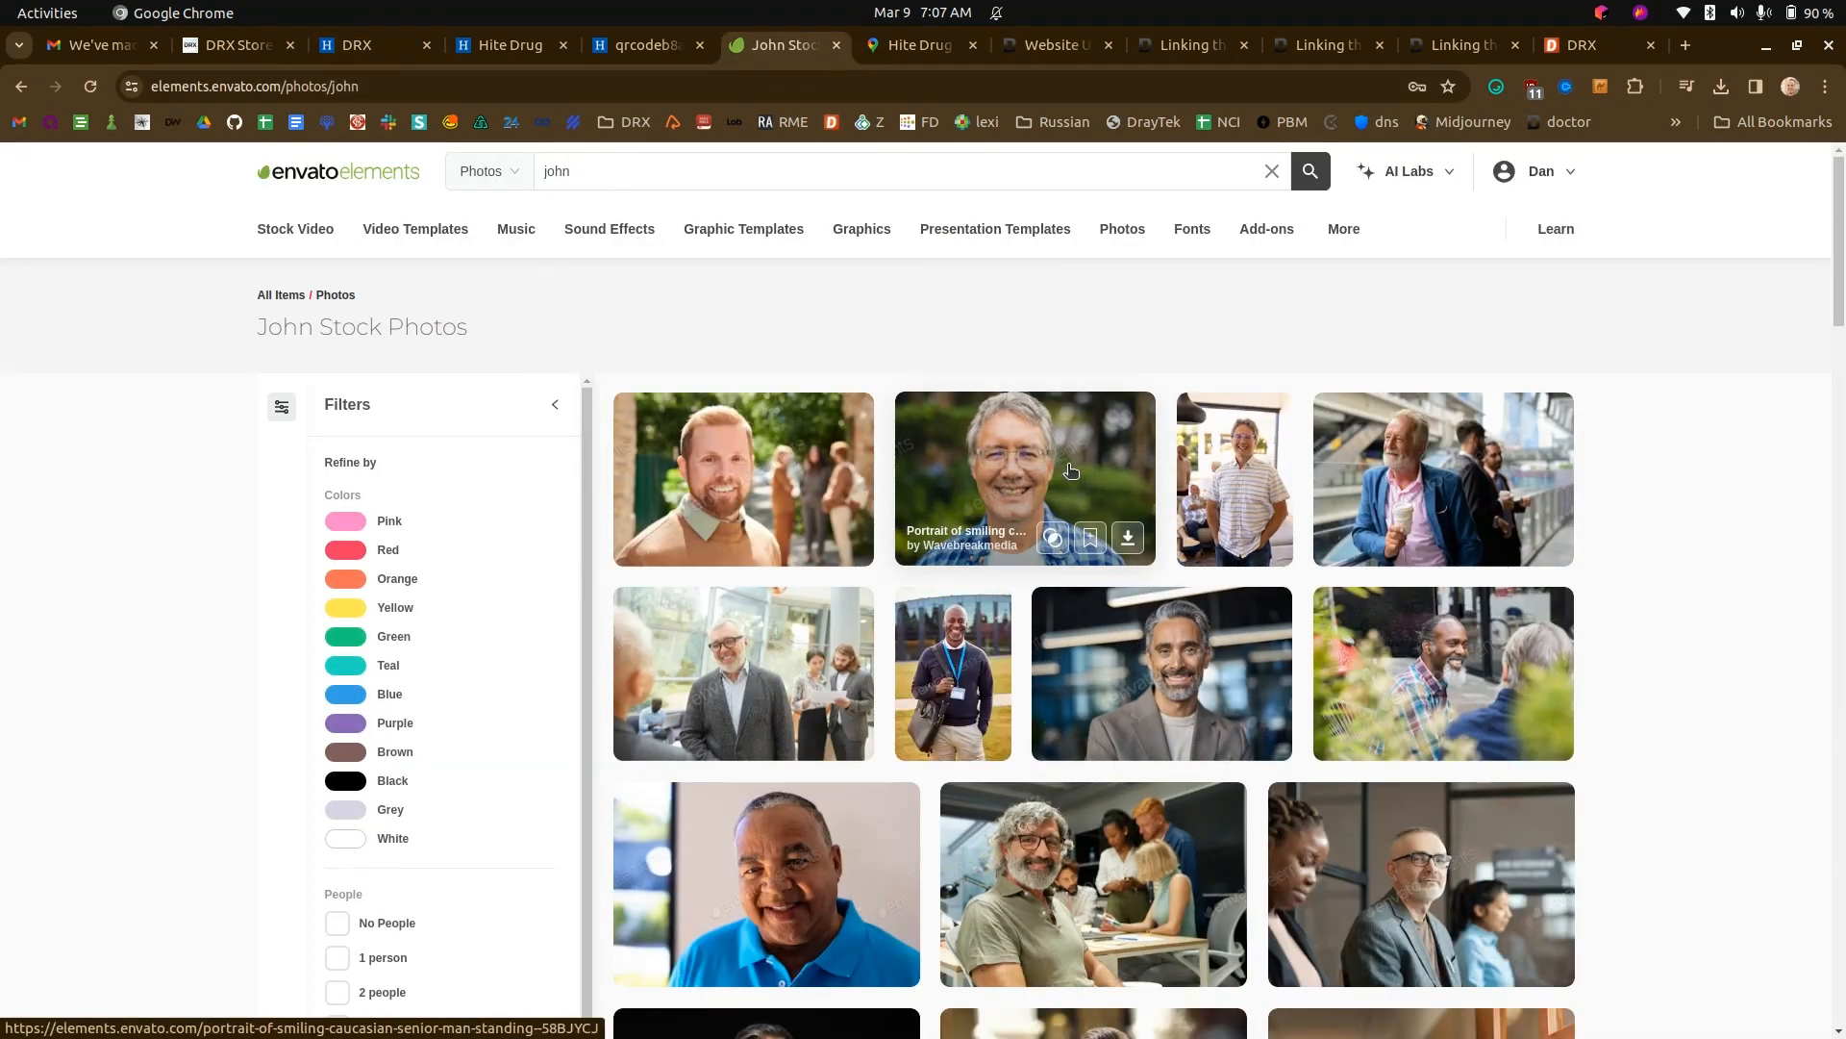
- Download the "Handsome bearded college teacher" stock photo, licensed to the DDD project
click(827, 481)
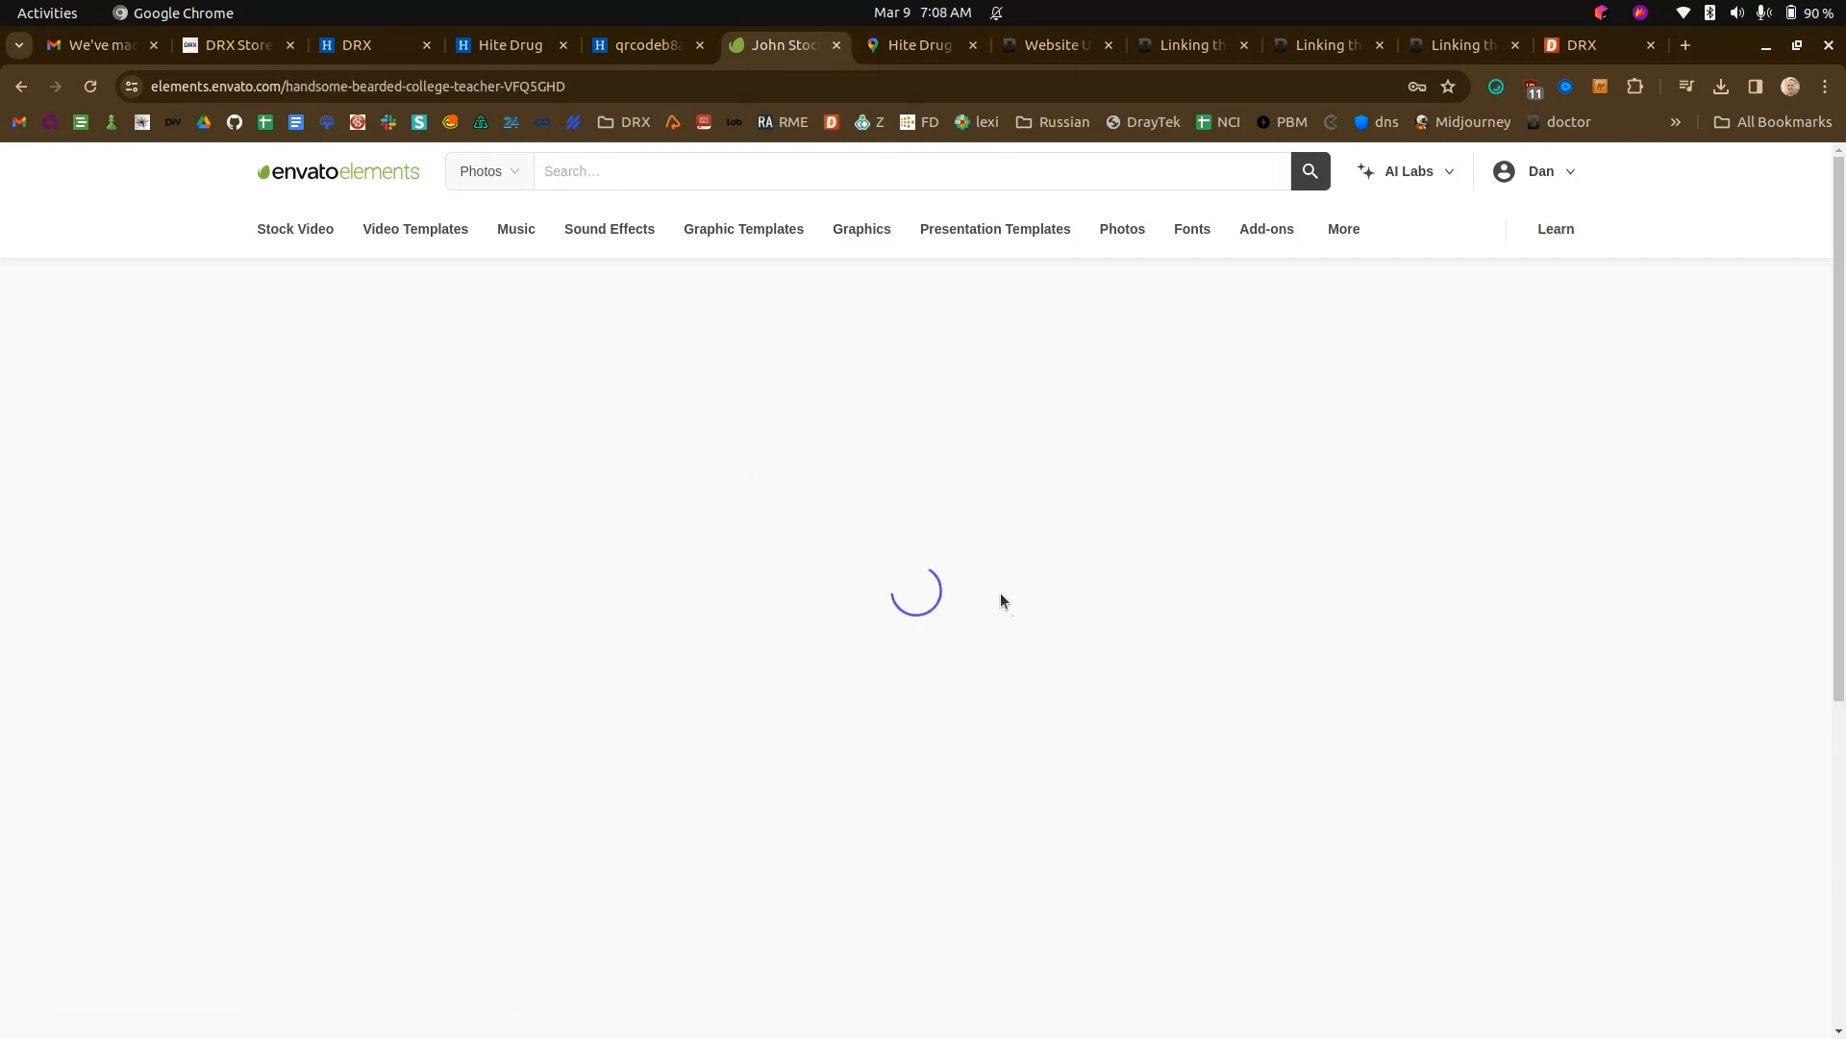
click(1269, 555)
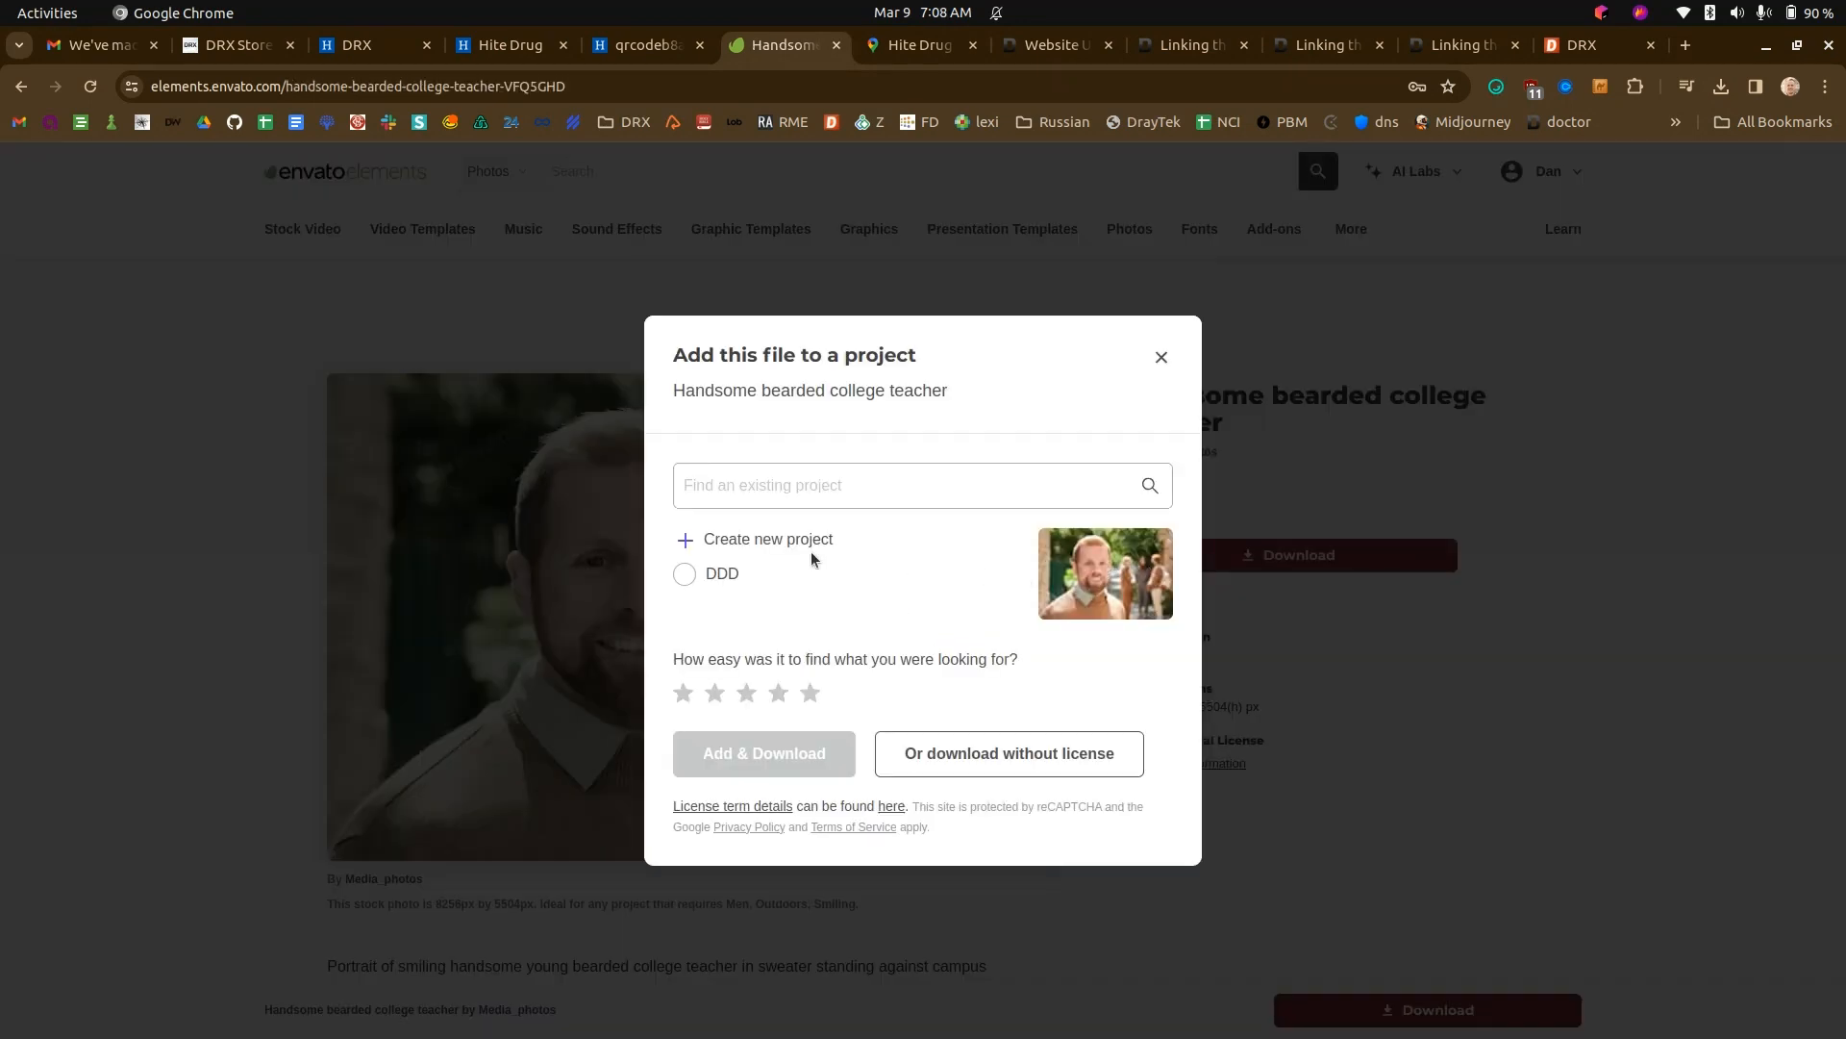
click(740, 574)
click(834, 752)
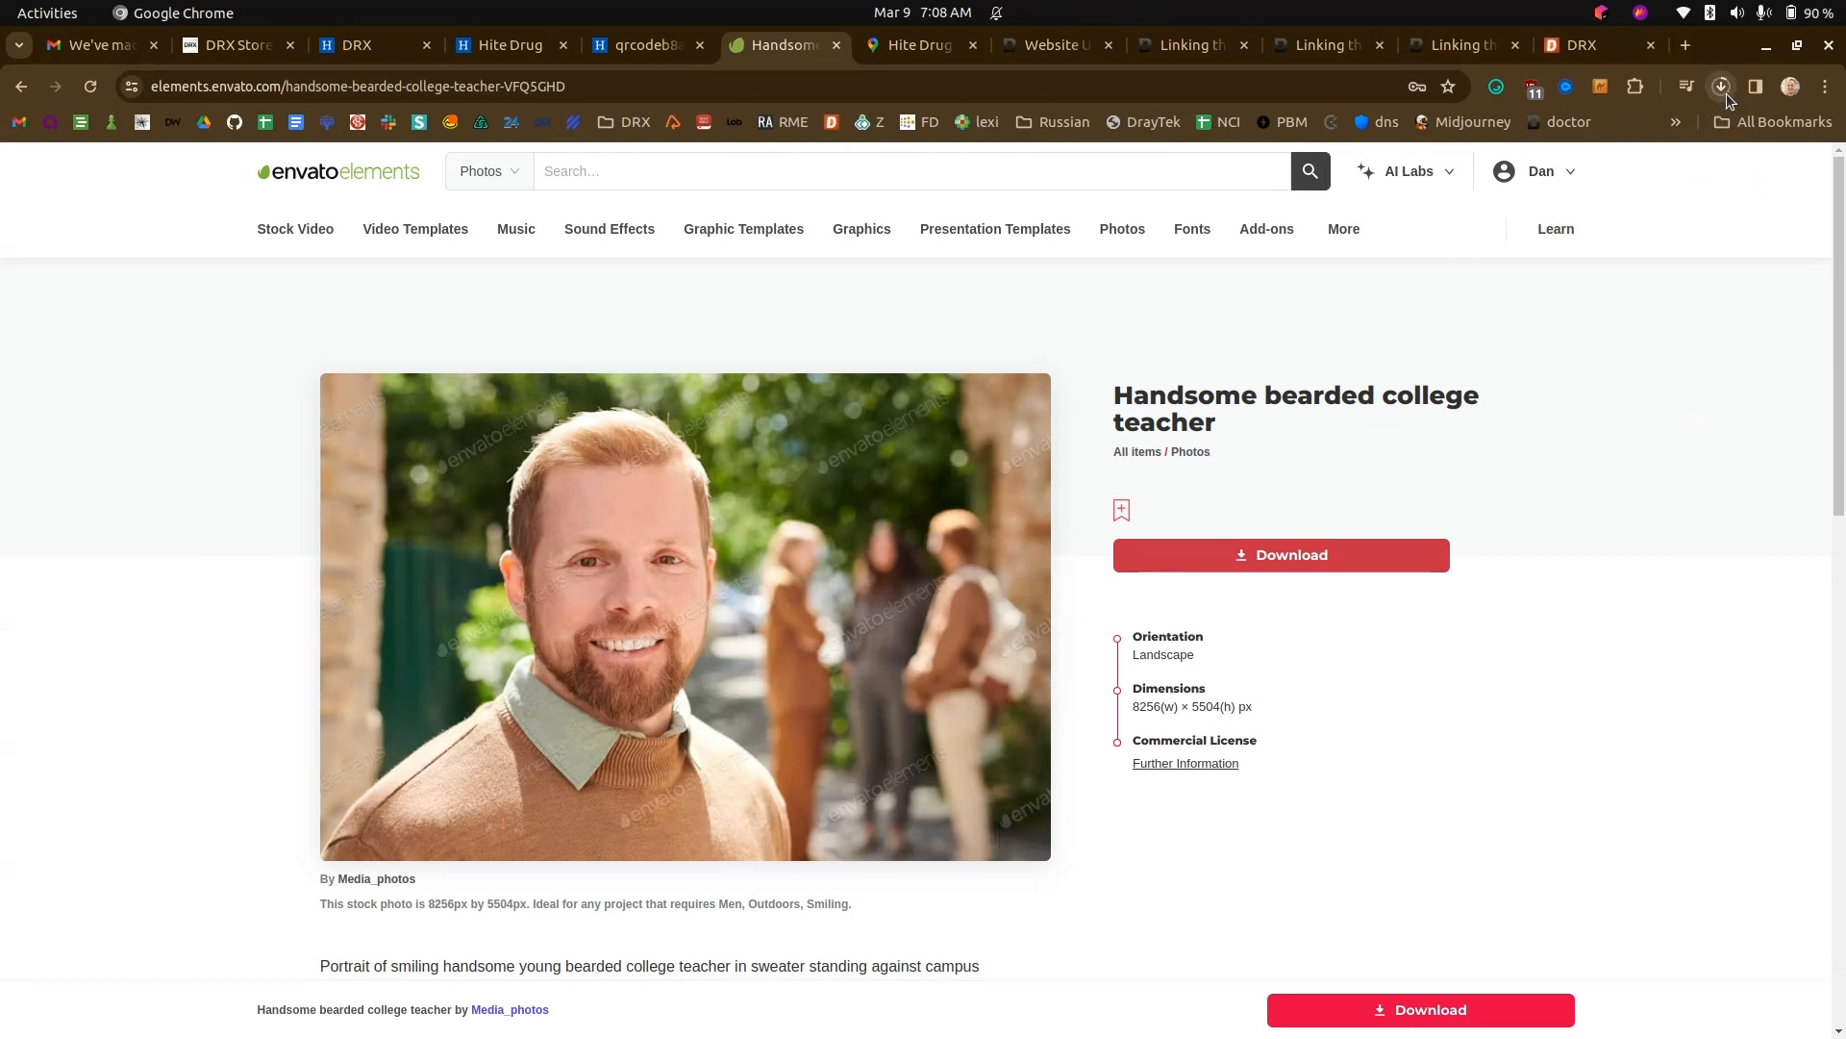
- Capture the man's portrait from the photo as a cropped screenshot and save it as 2024-03-09_07-08.png in Pictures
key(Print)
drag(375, 395, 806, 854)
key(ctrl+s)
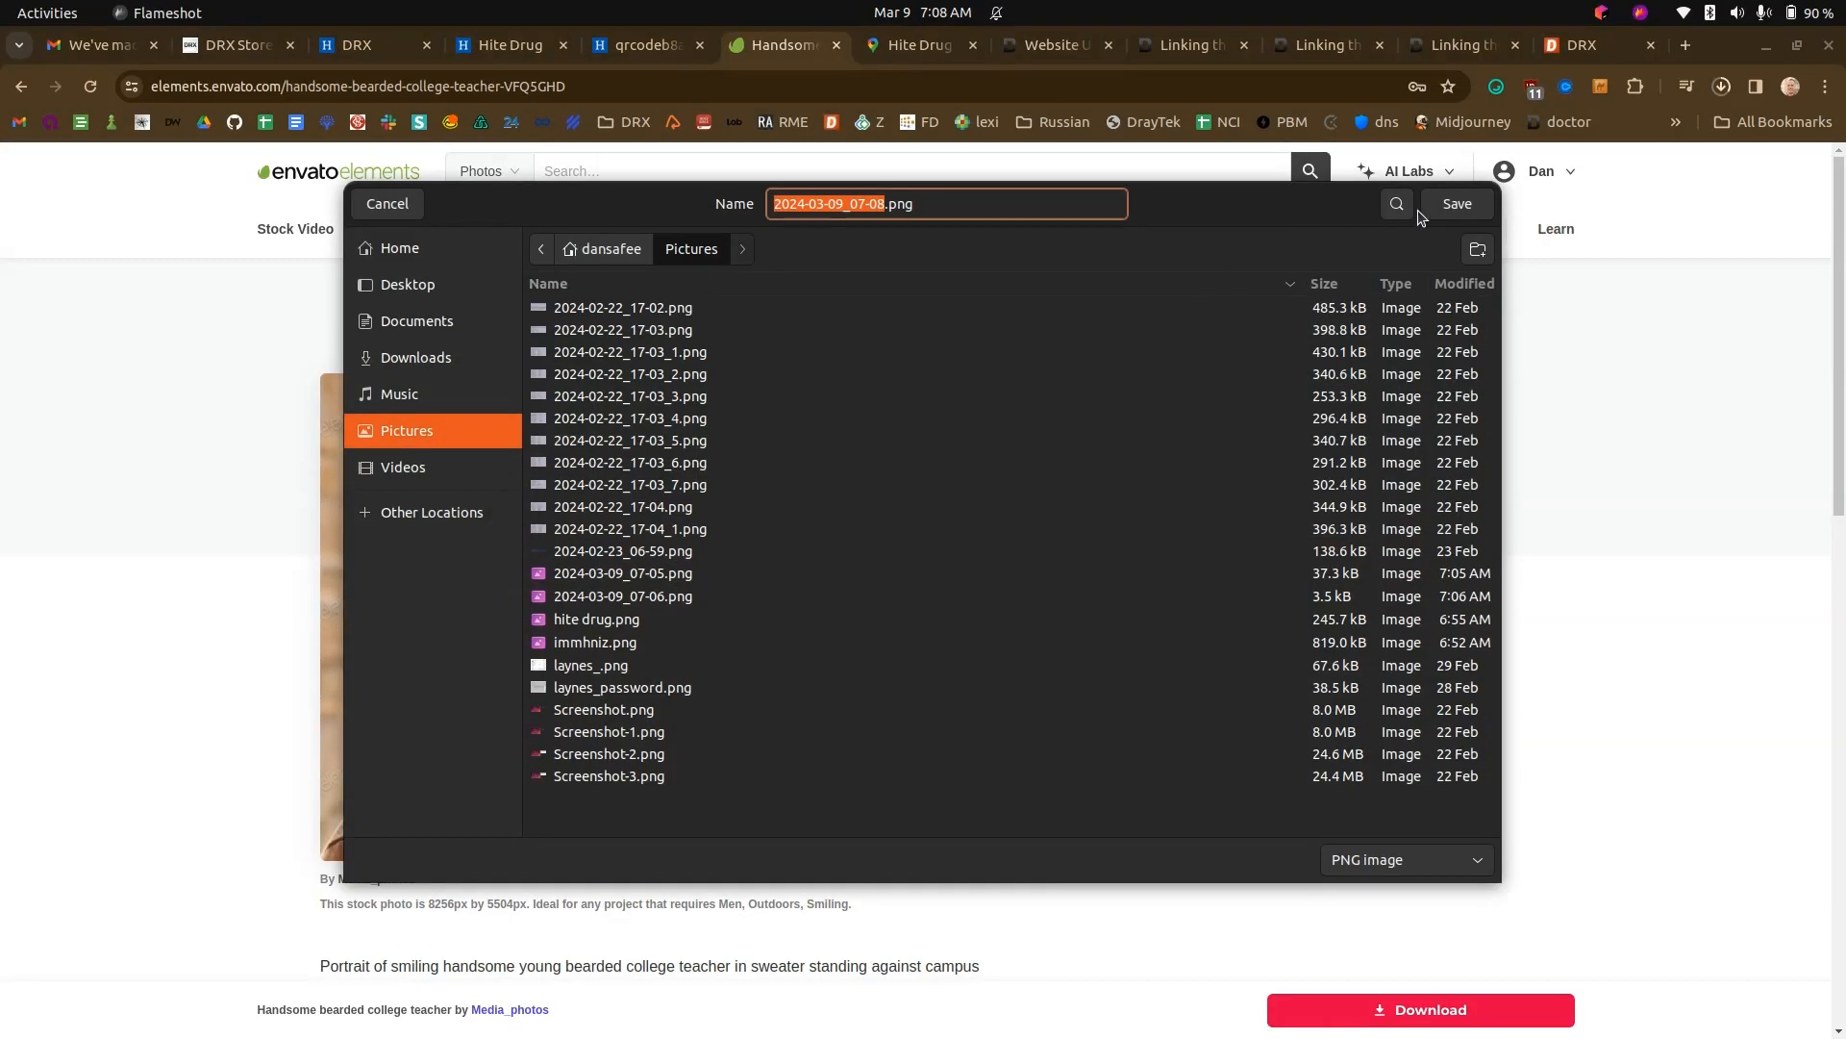
click(1457, 204)
- Switch to the Website Manager, upload the portrait screenshot as the staff post's featured image, and add the post
click(505, 46)
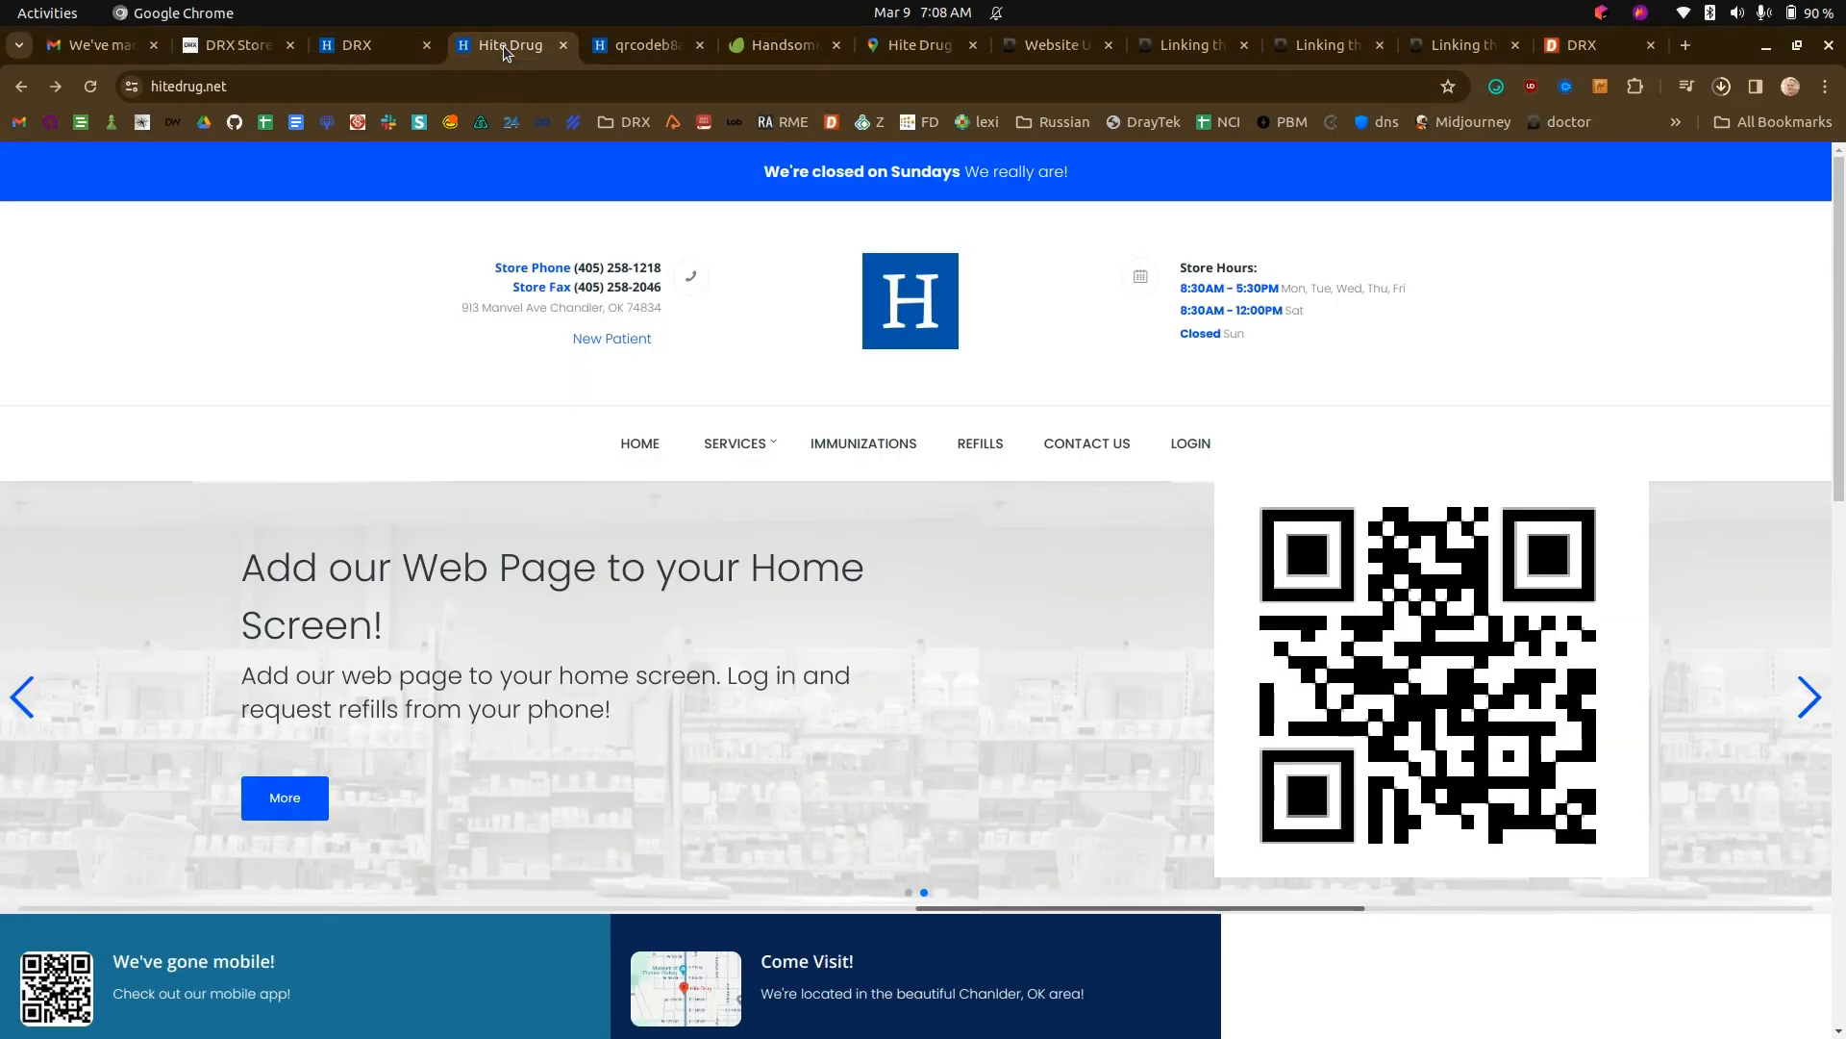
click(372, 46)
click(1529, 565)
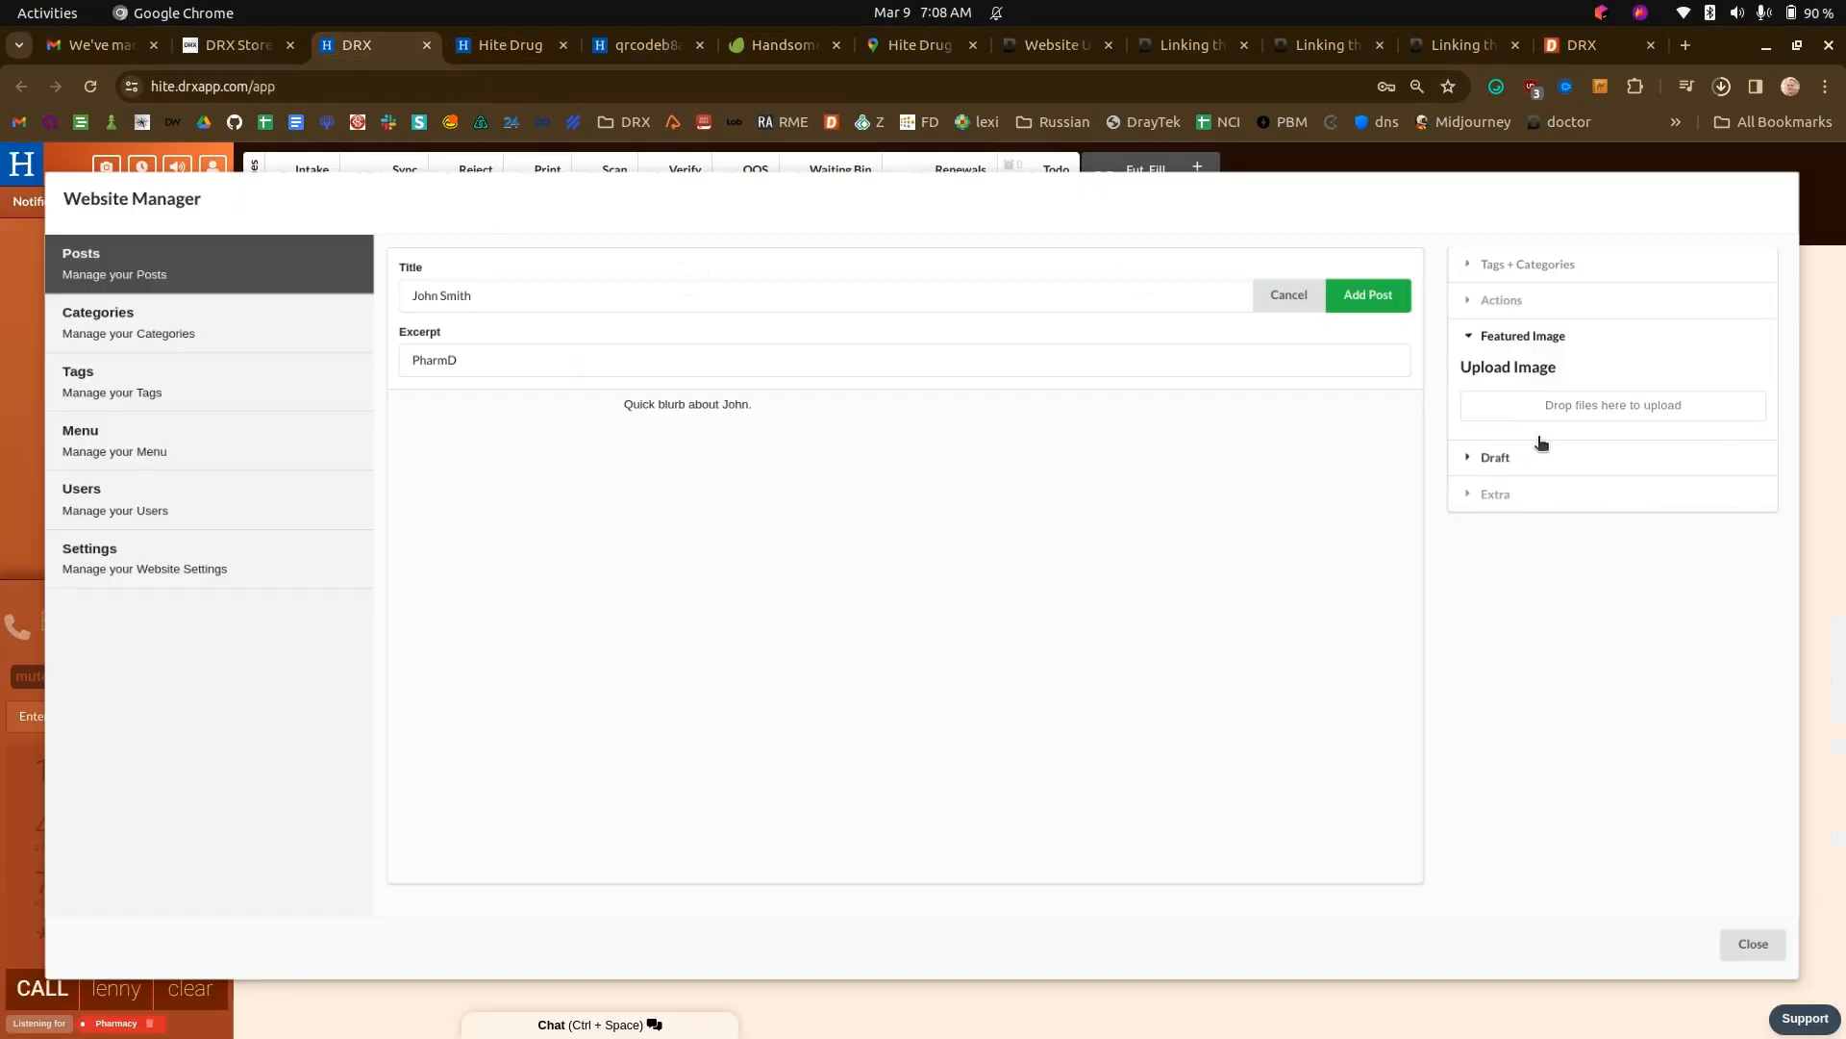
click(1539, 410)
double_click(791, 433)
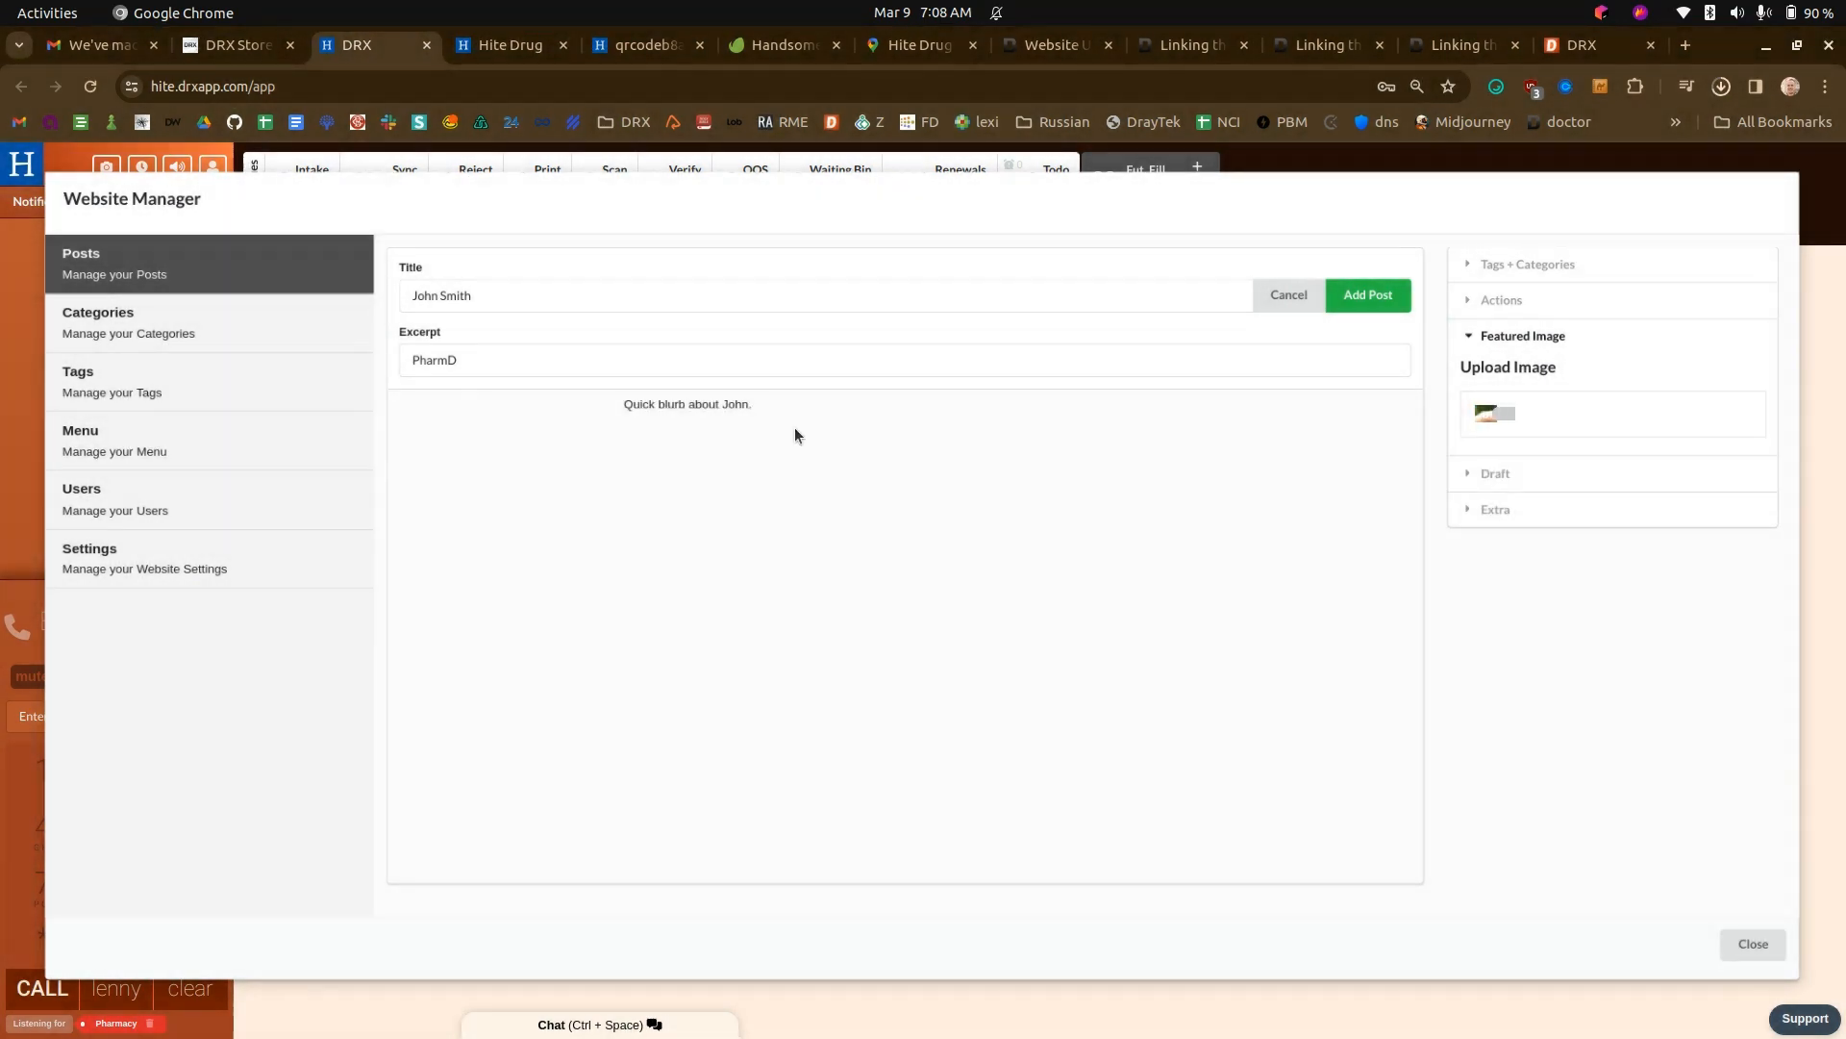
click(1364, 294)
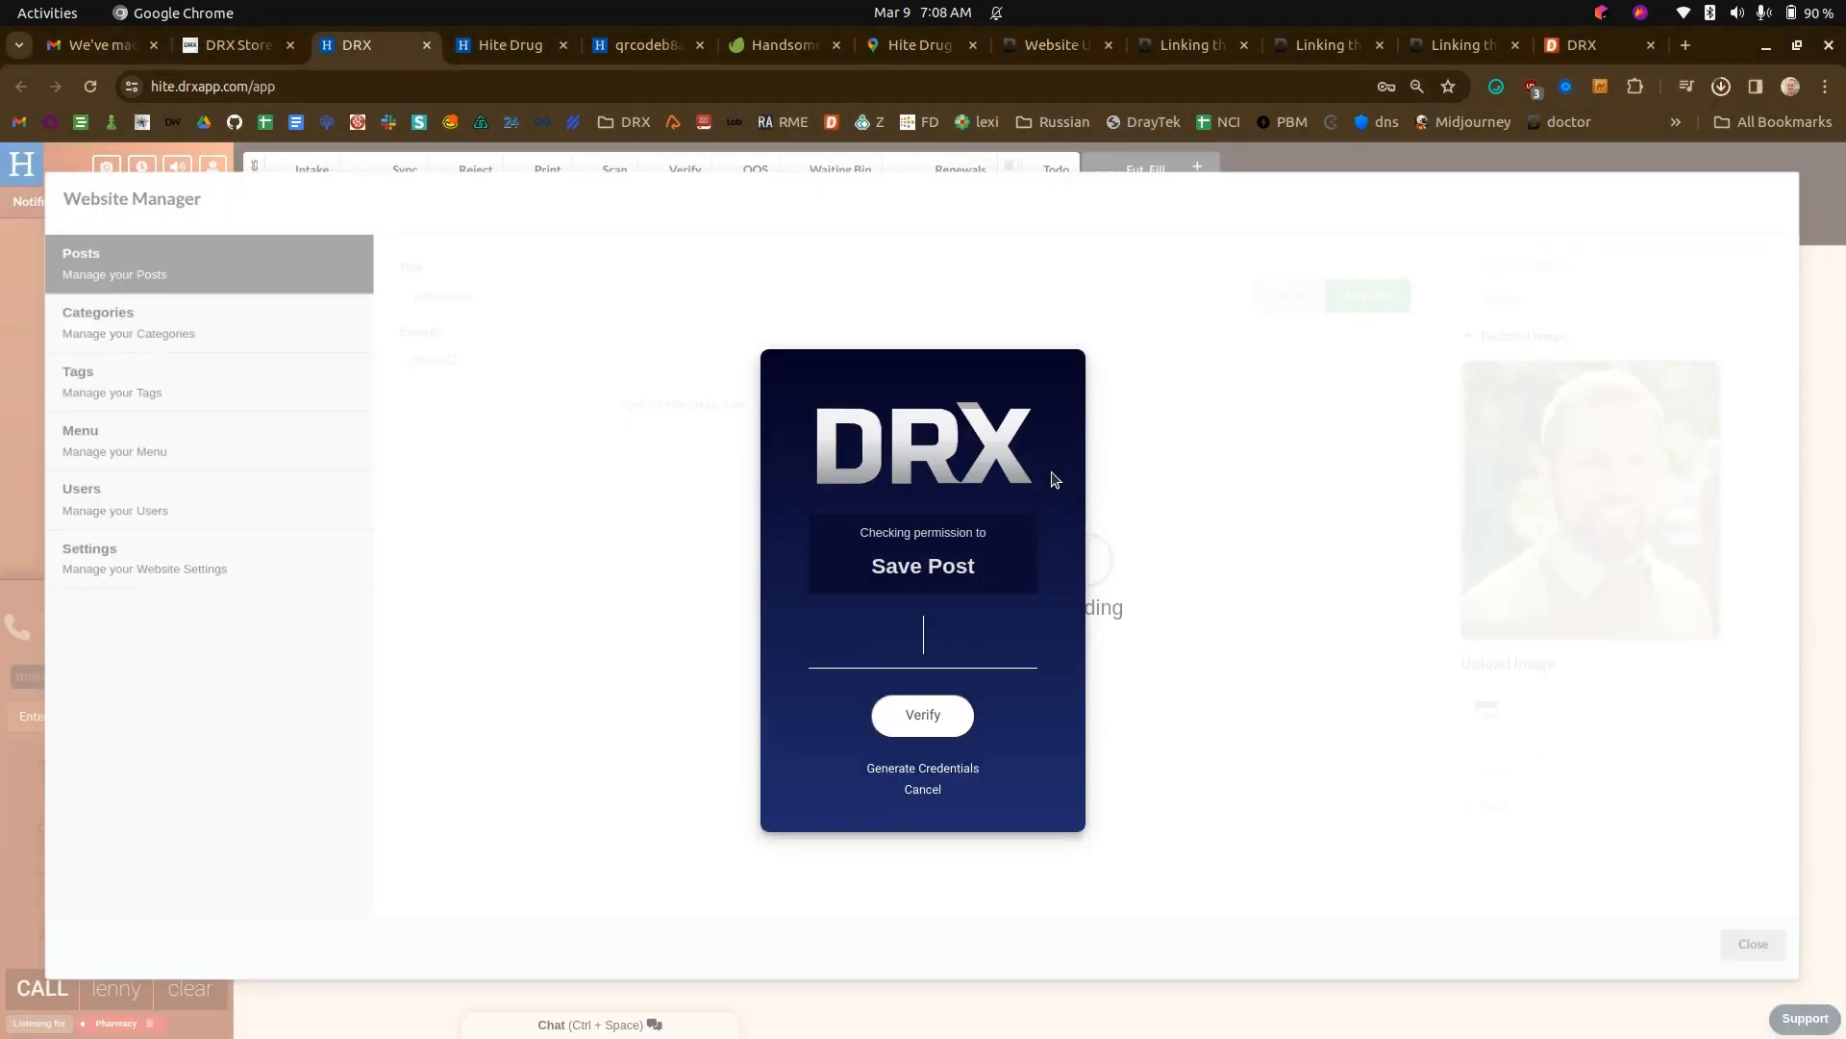
- Check the Hite Drug homepage's "Meet Our Team" section, the new staff member's page, and the other homepage sections
click(524, 48)
scroll(738, 692, down, 5)
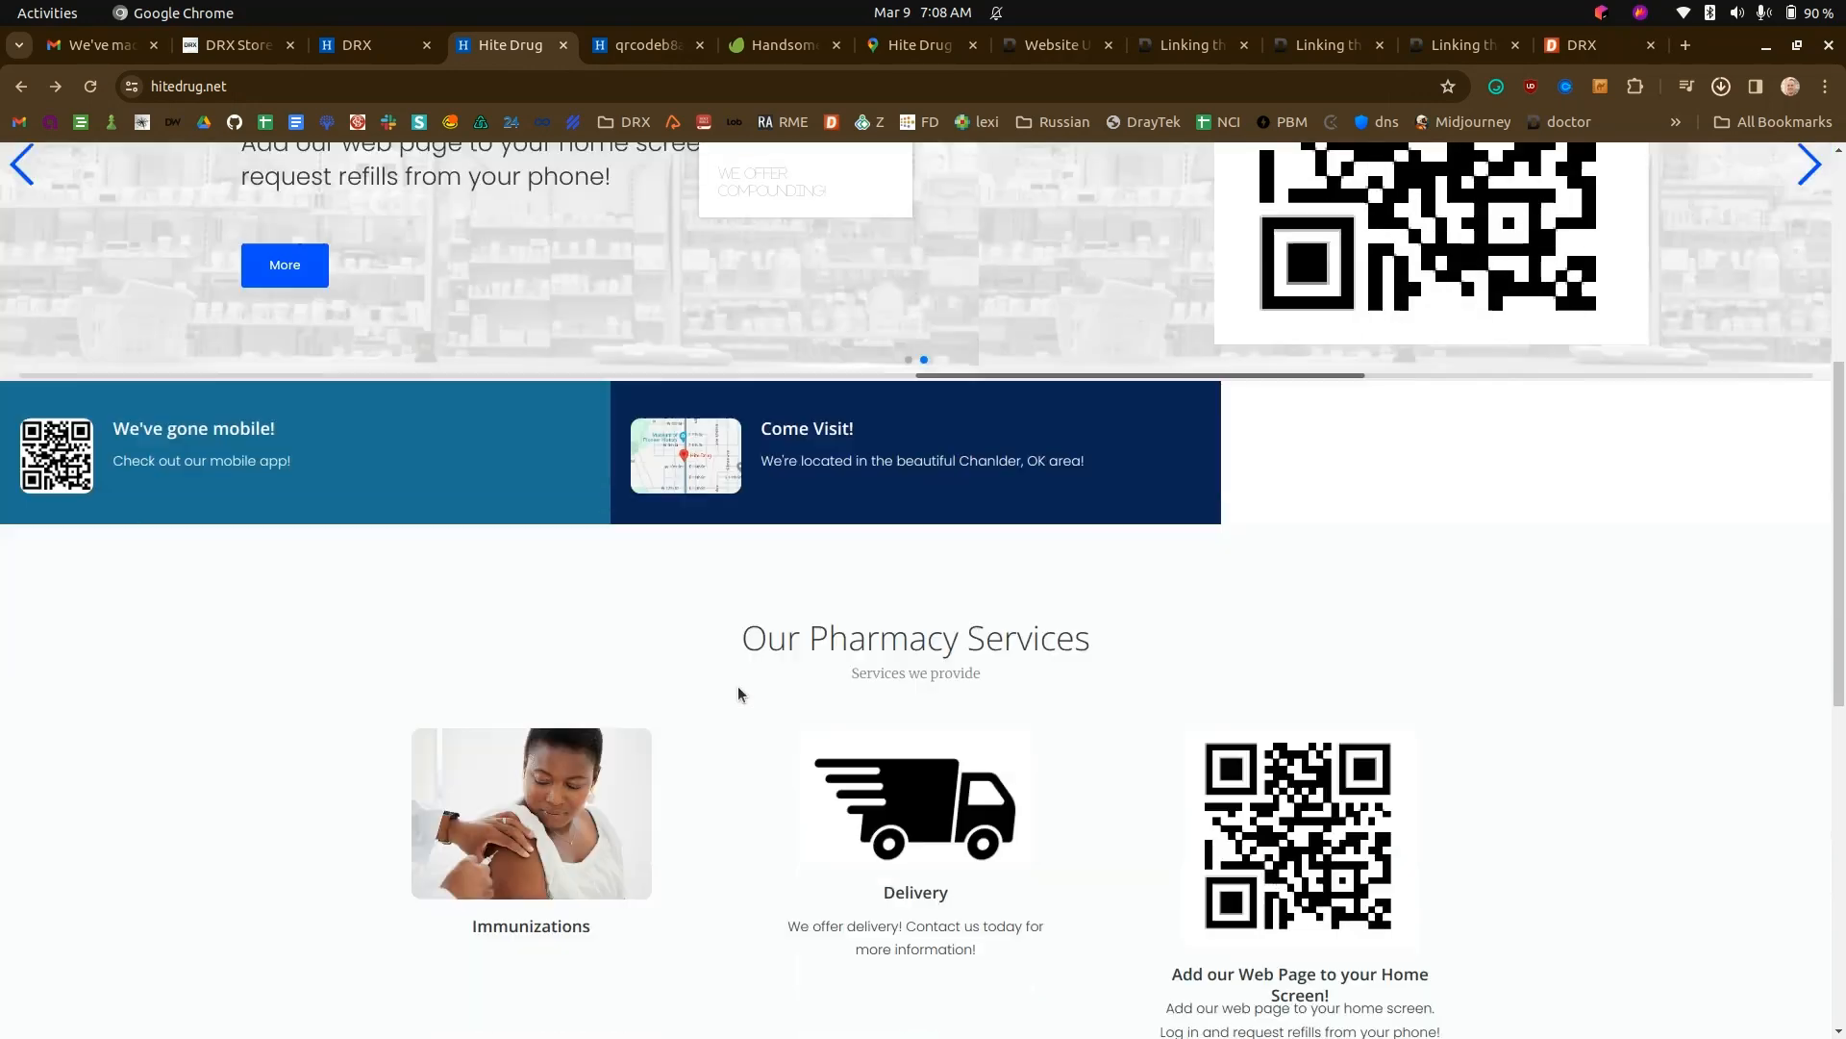
scroll(736, 684, down, 8)
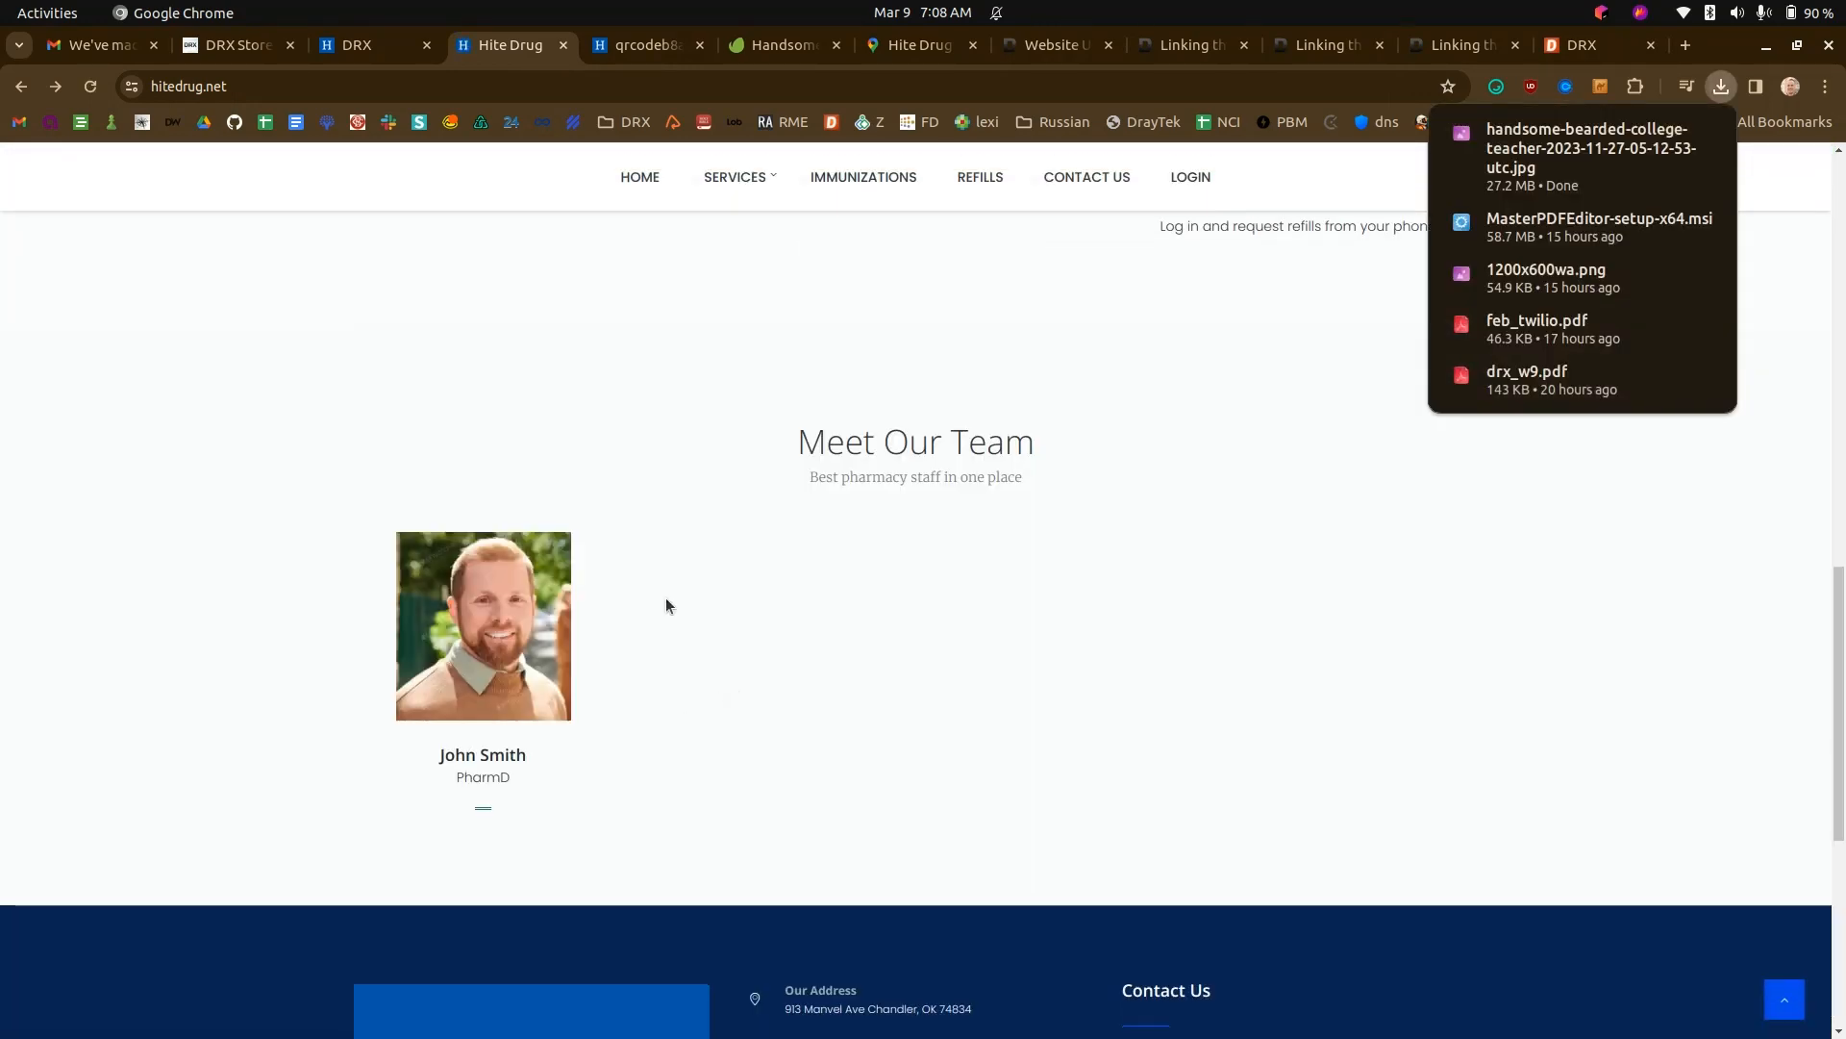
click(490, 756)
click(21, 86)
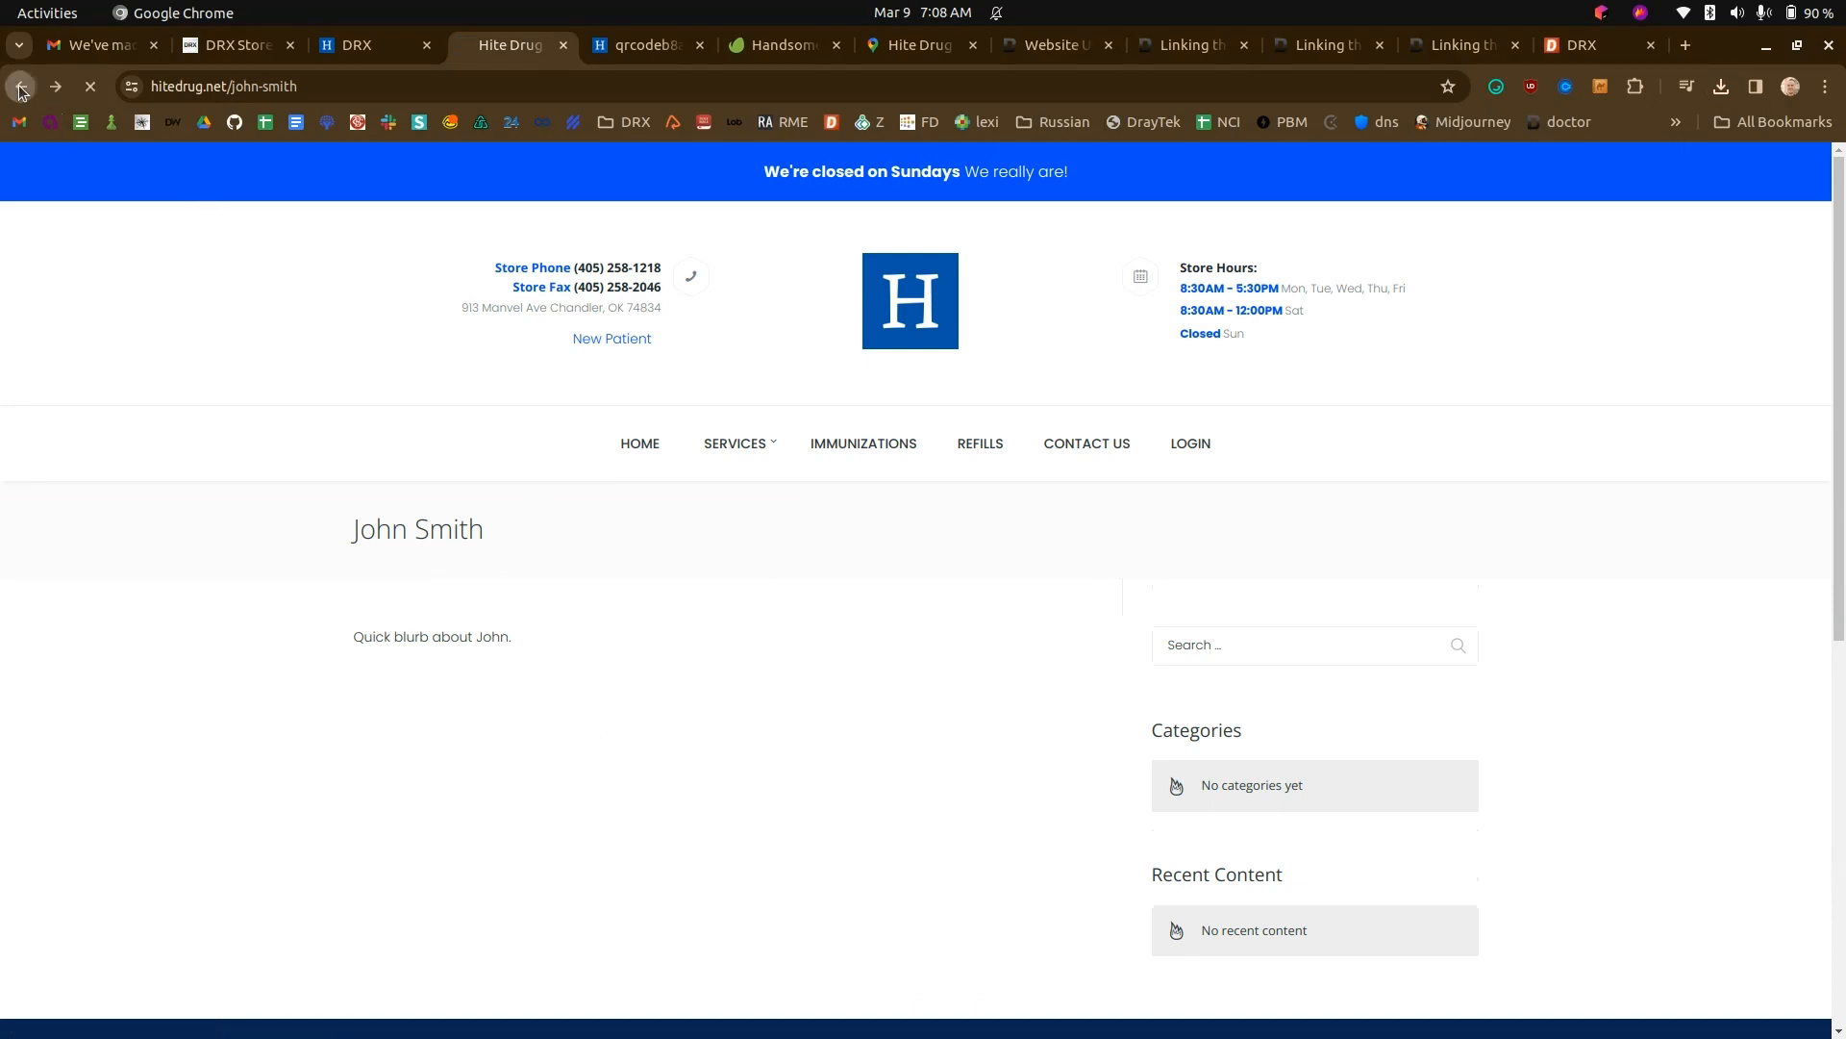
scroll(764, 707, up, 10)
scroll(777, 705, up, 5)
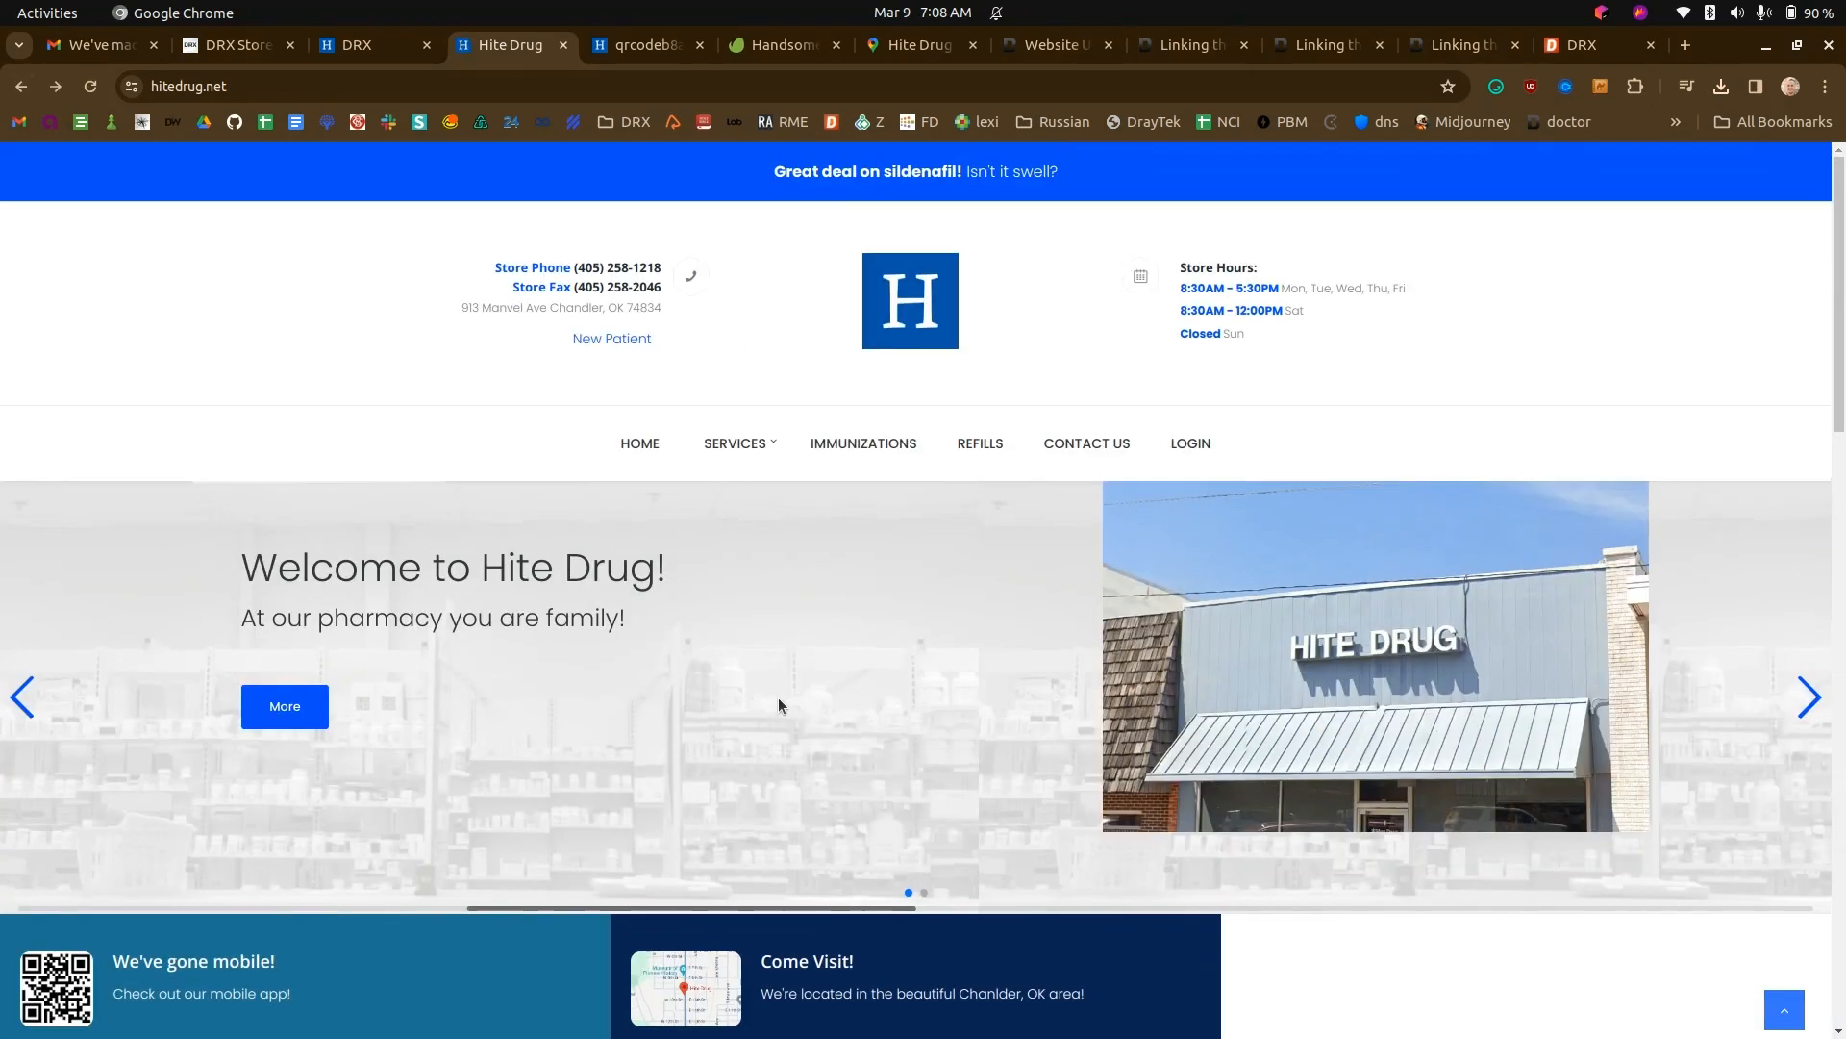
scroll(769, 702, down, 4)
scroll(883, 719, down, 5)
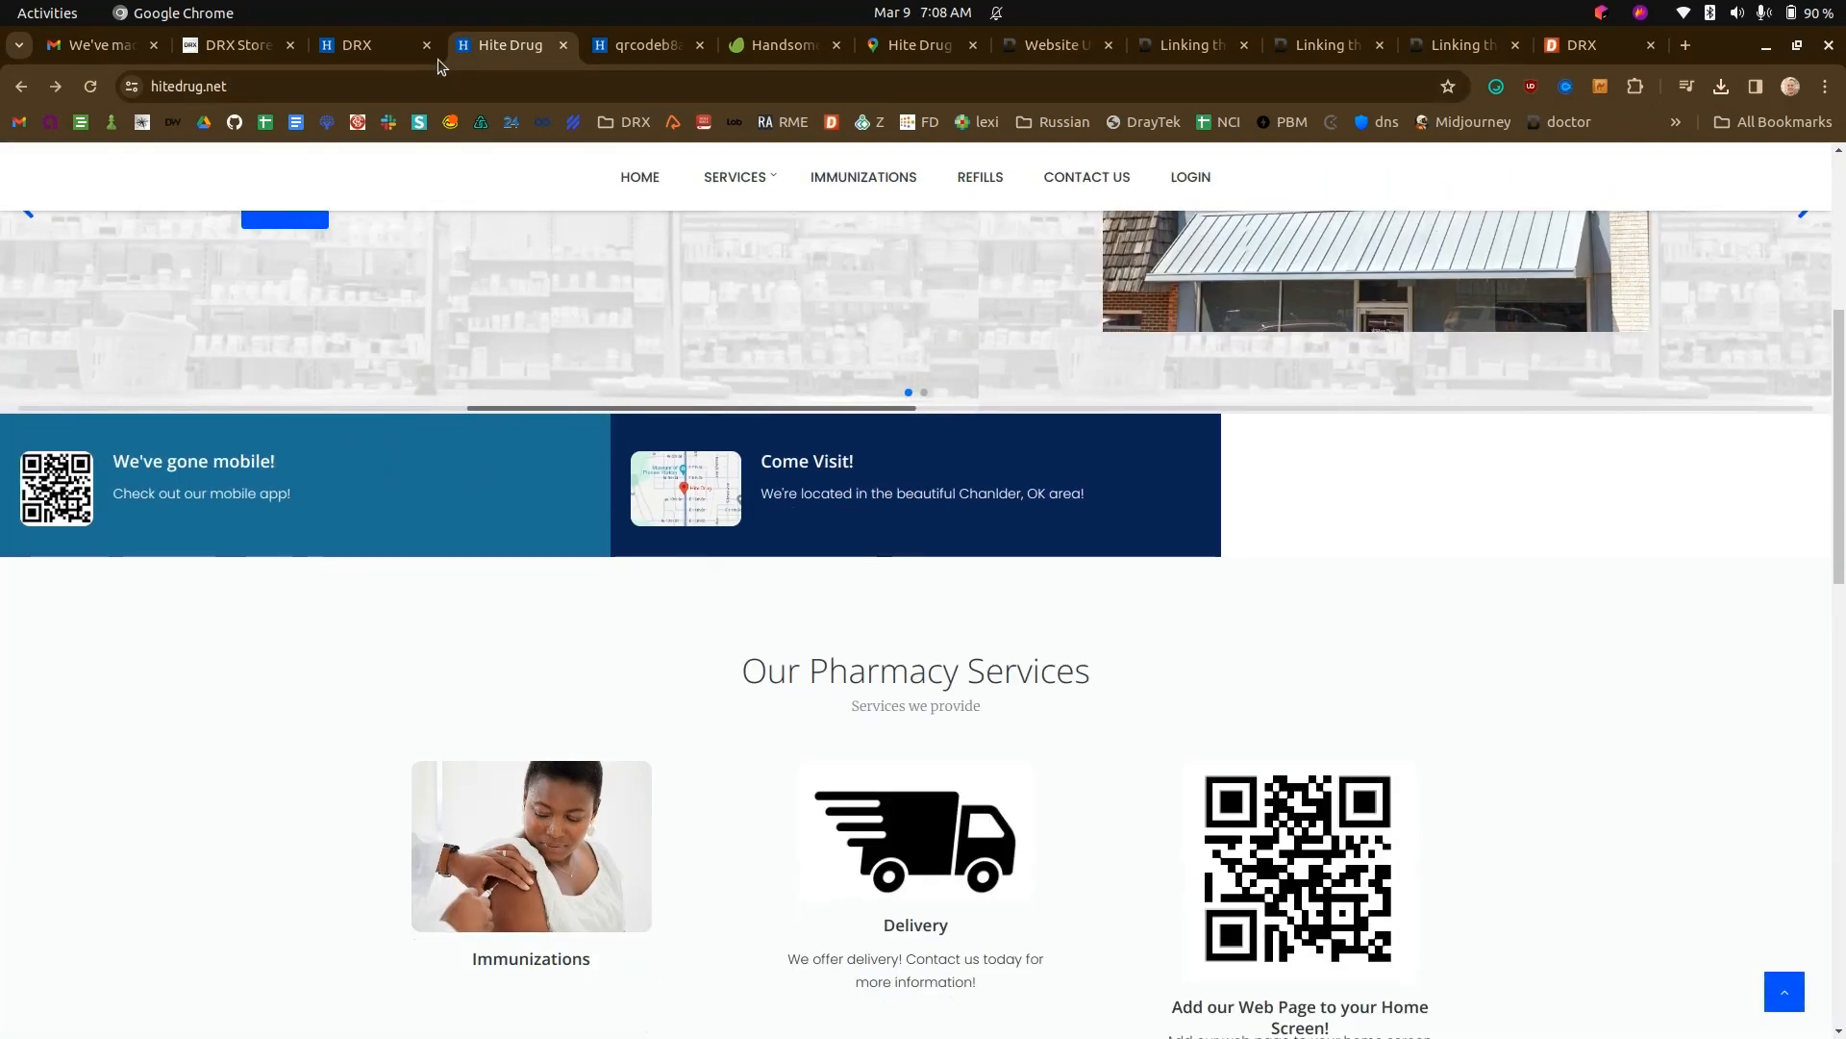
- Start another new post in the Website Manager and enter "This is" as its title
click(377, 50)
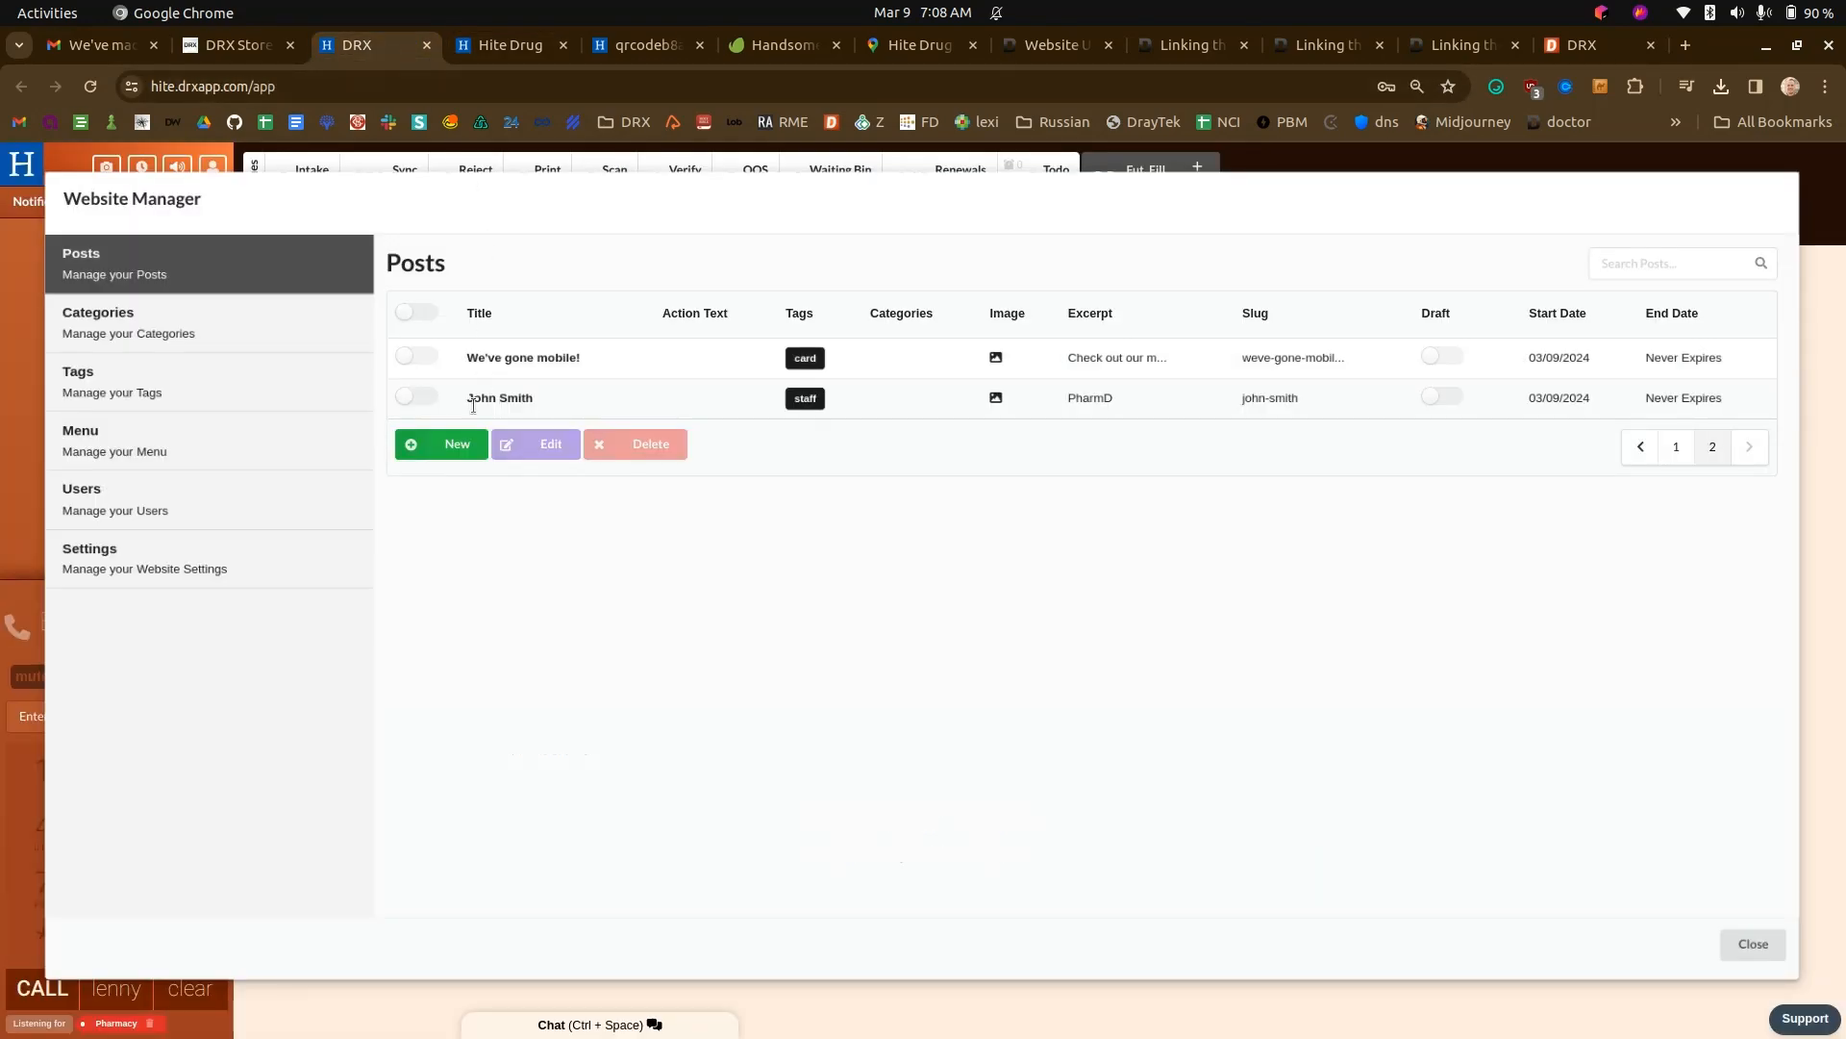
click(454, 446)
drag(532, 293, 400, 295)
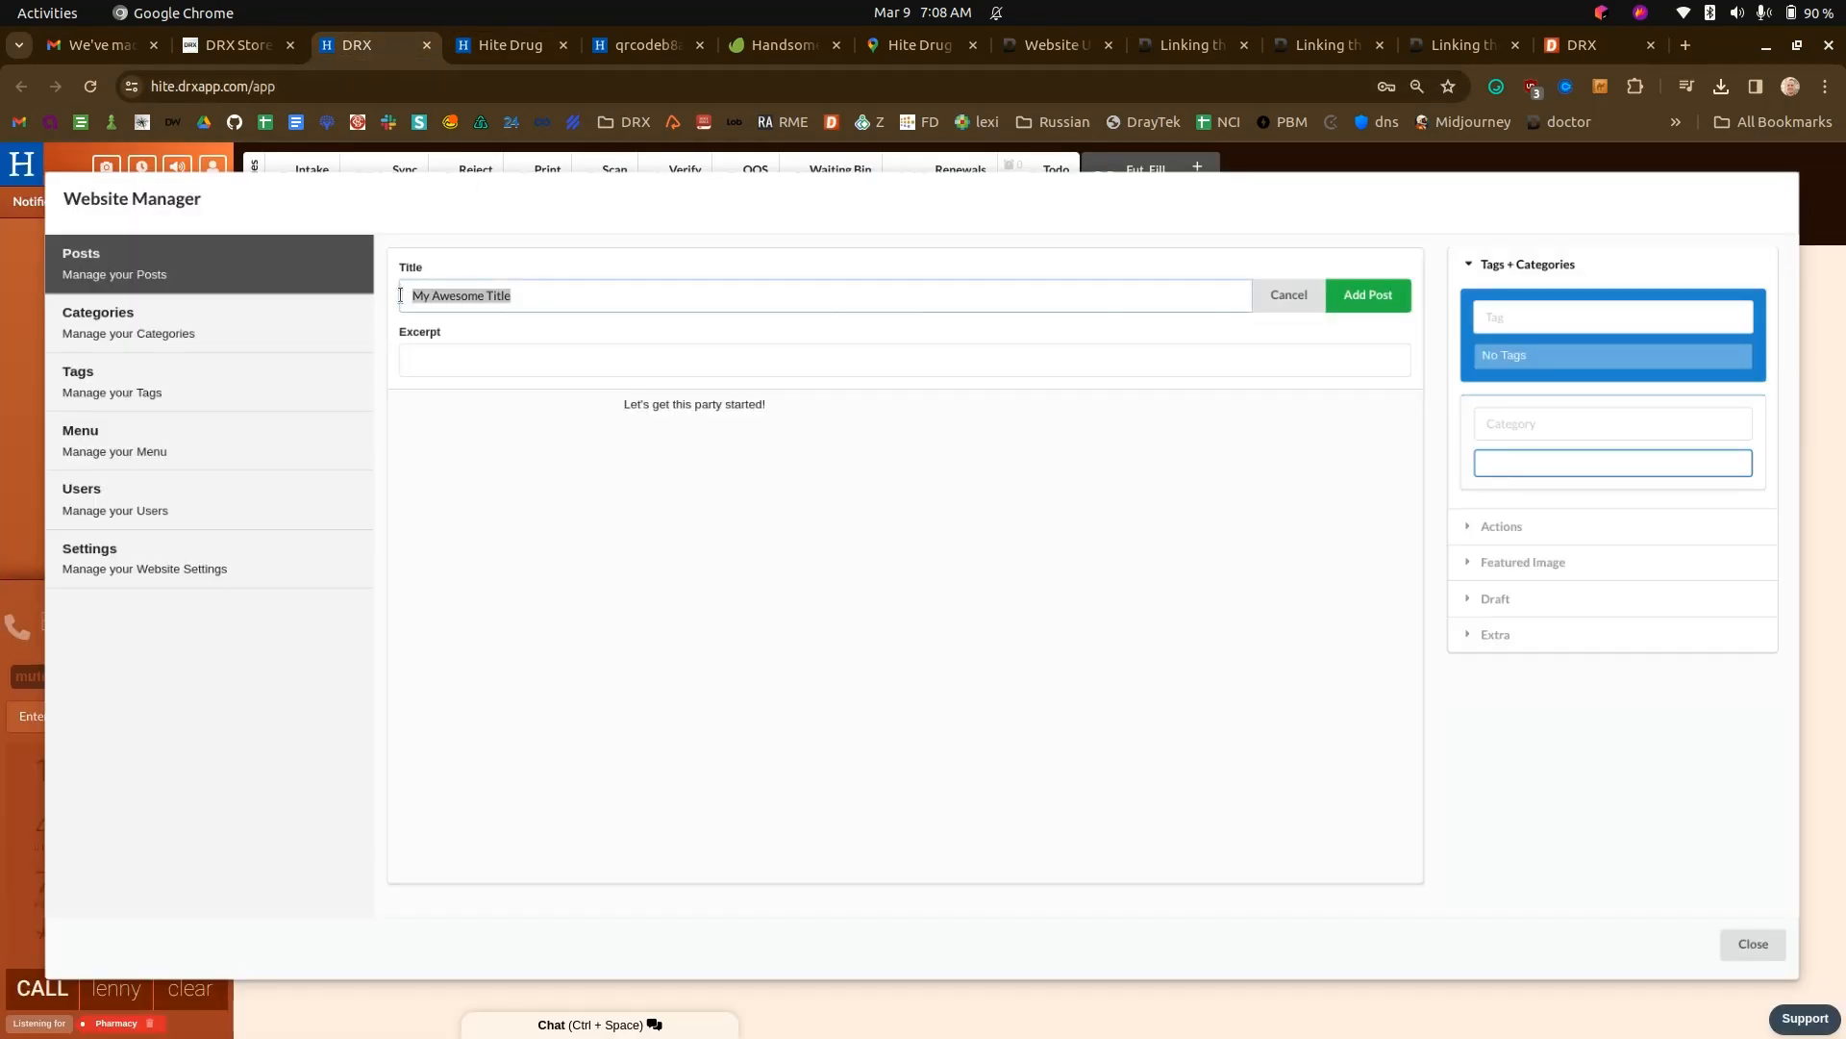
text(This is)
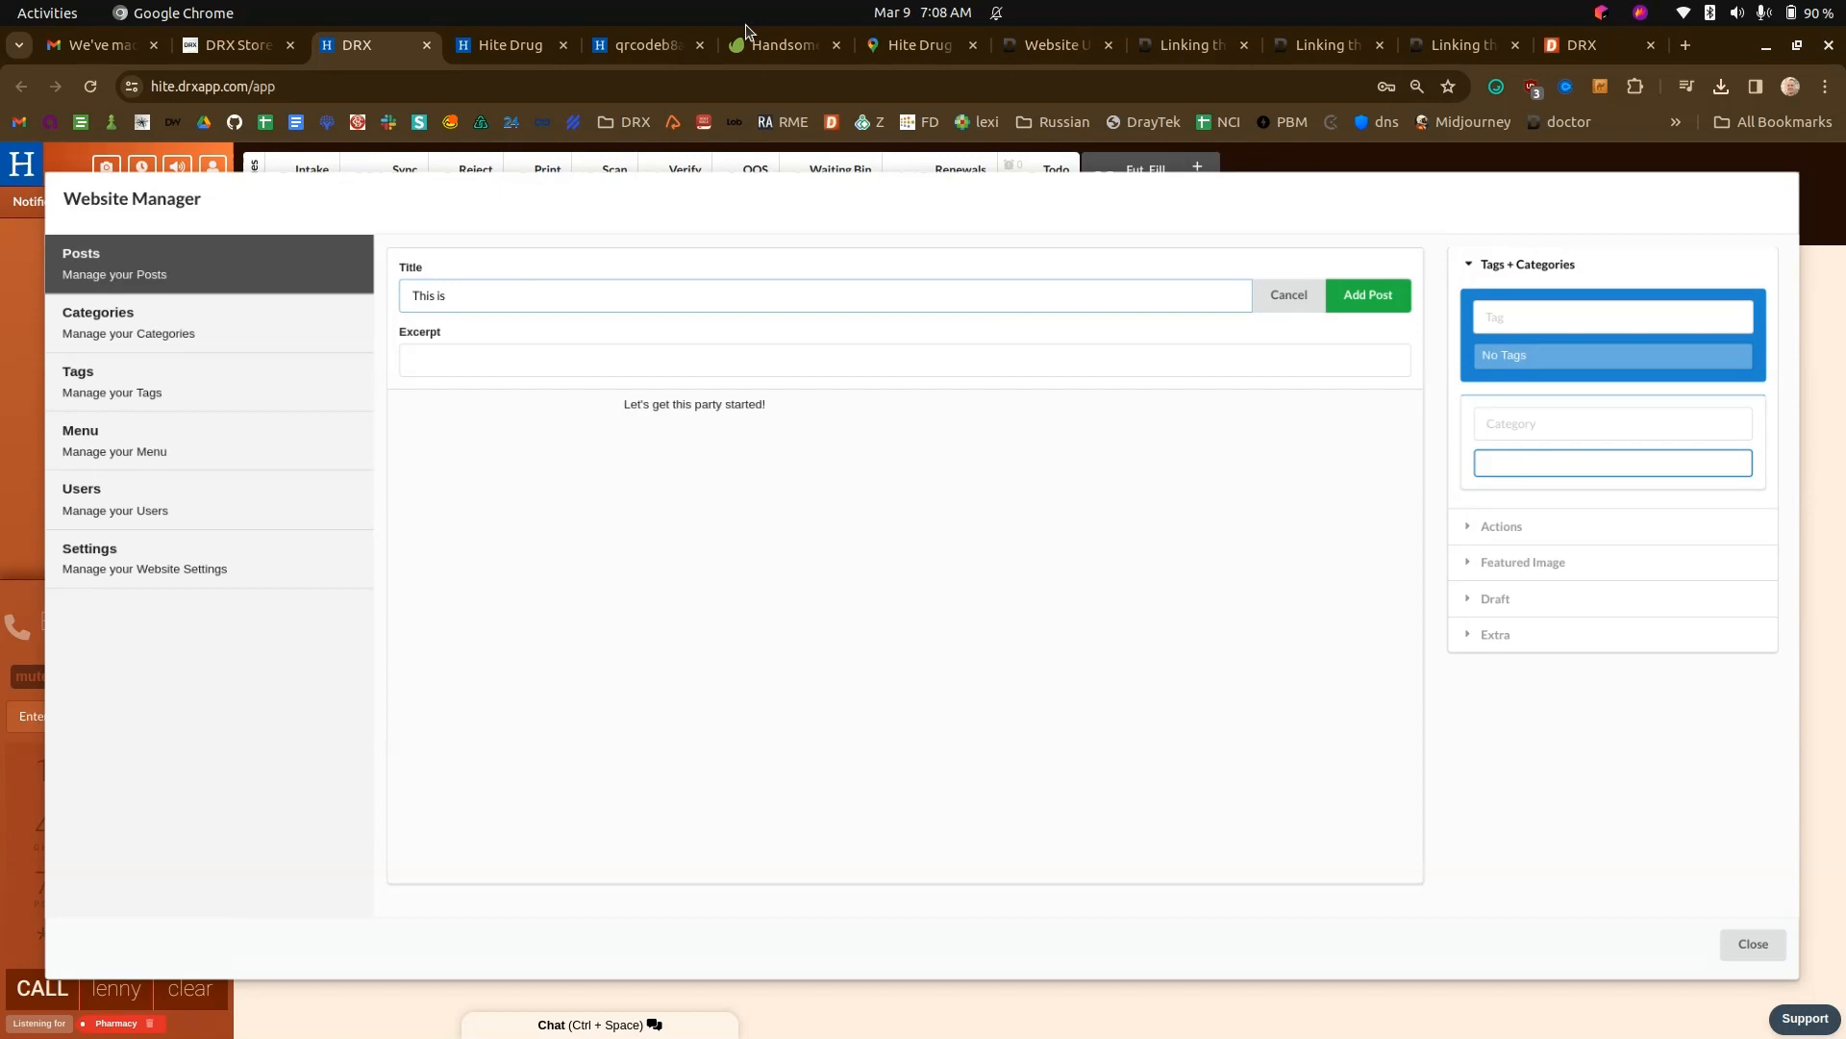
- Switch to Hite Drug's Google Maps reviews and open the profile of the reviewer who wrote about a medicine shortage
click(504, 45)
click(611, 53)
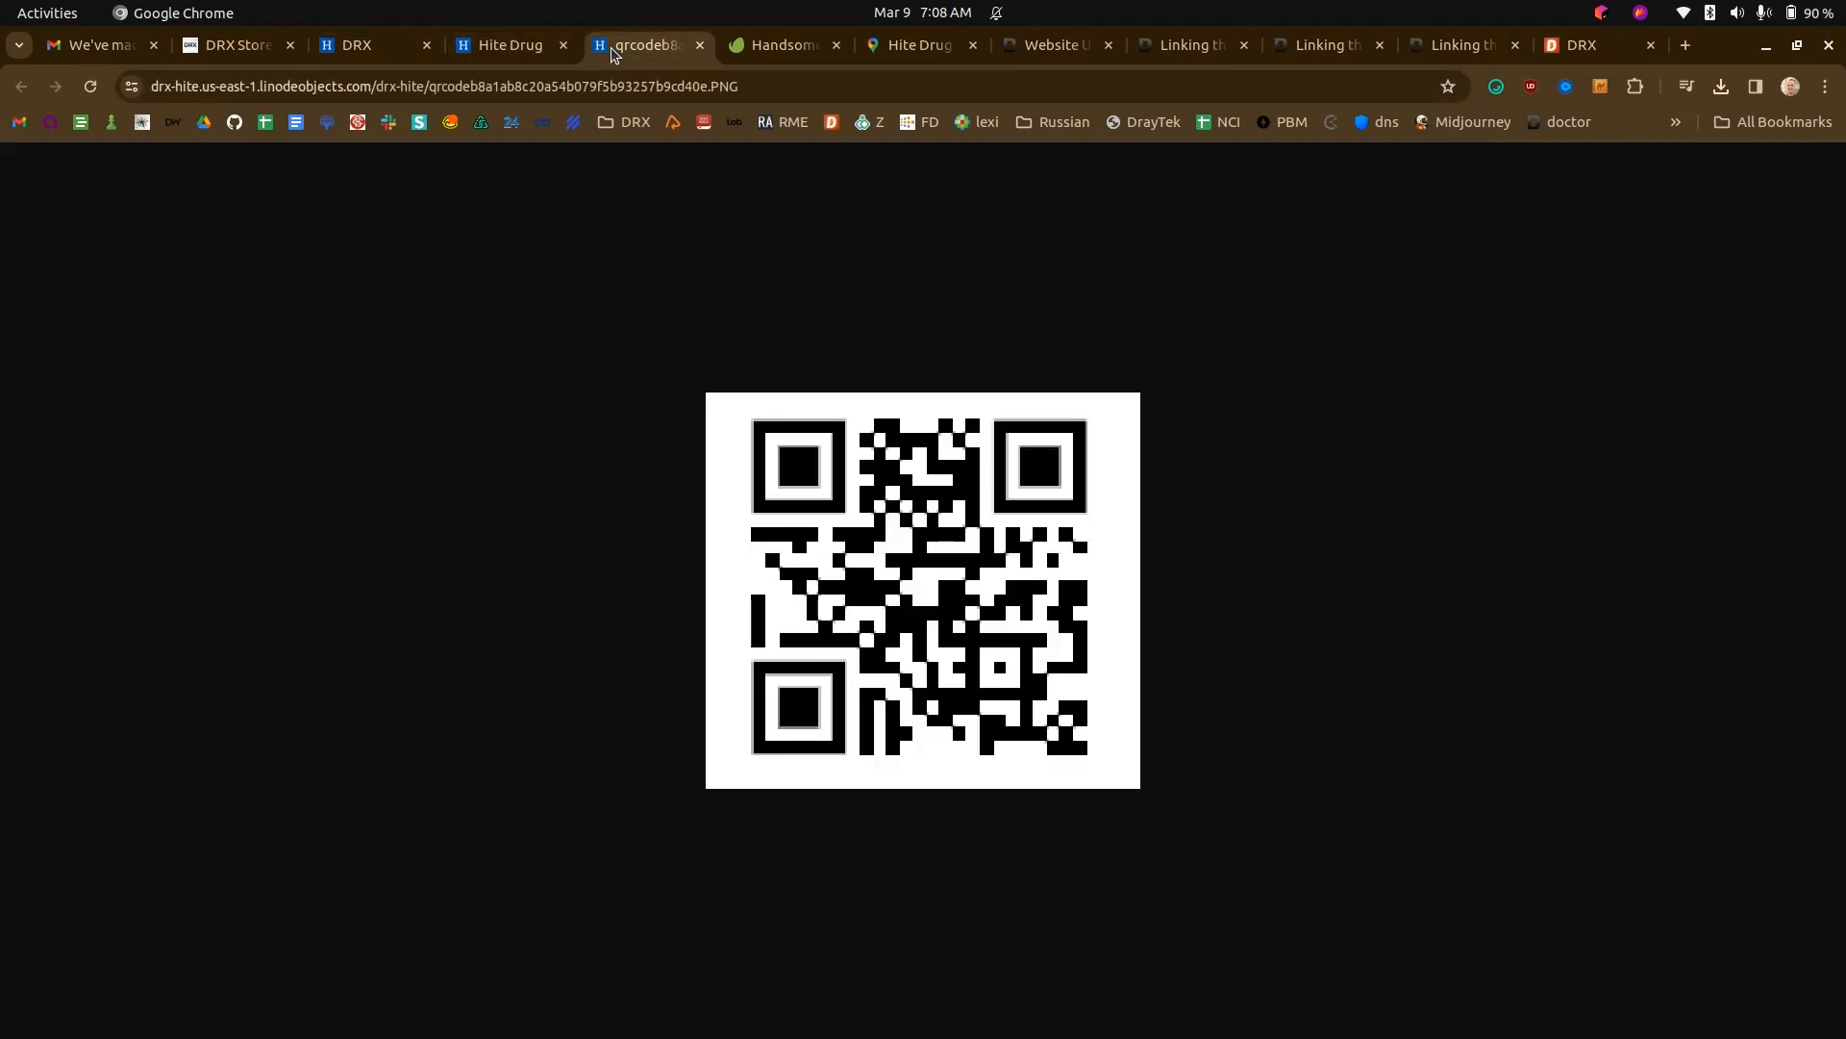
click(915, 47)
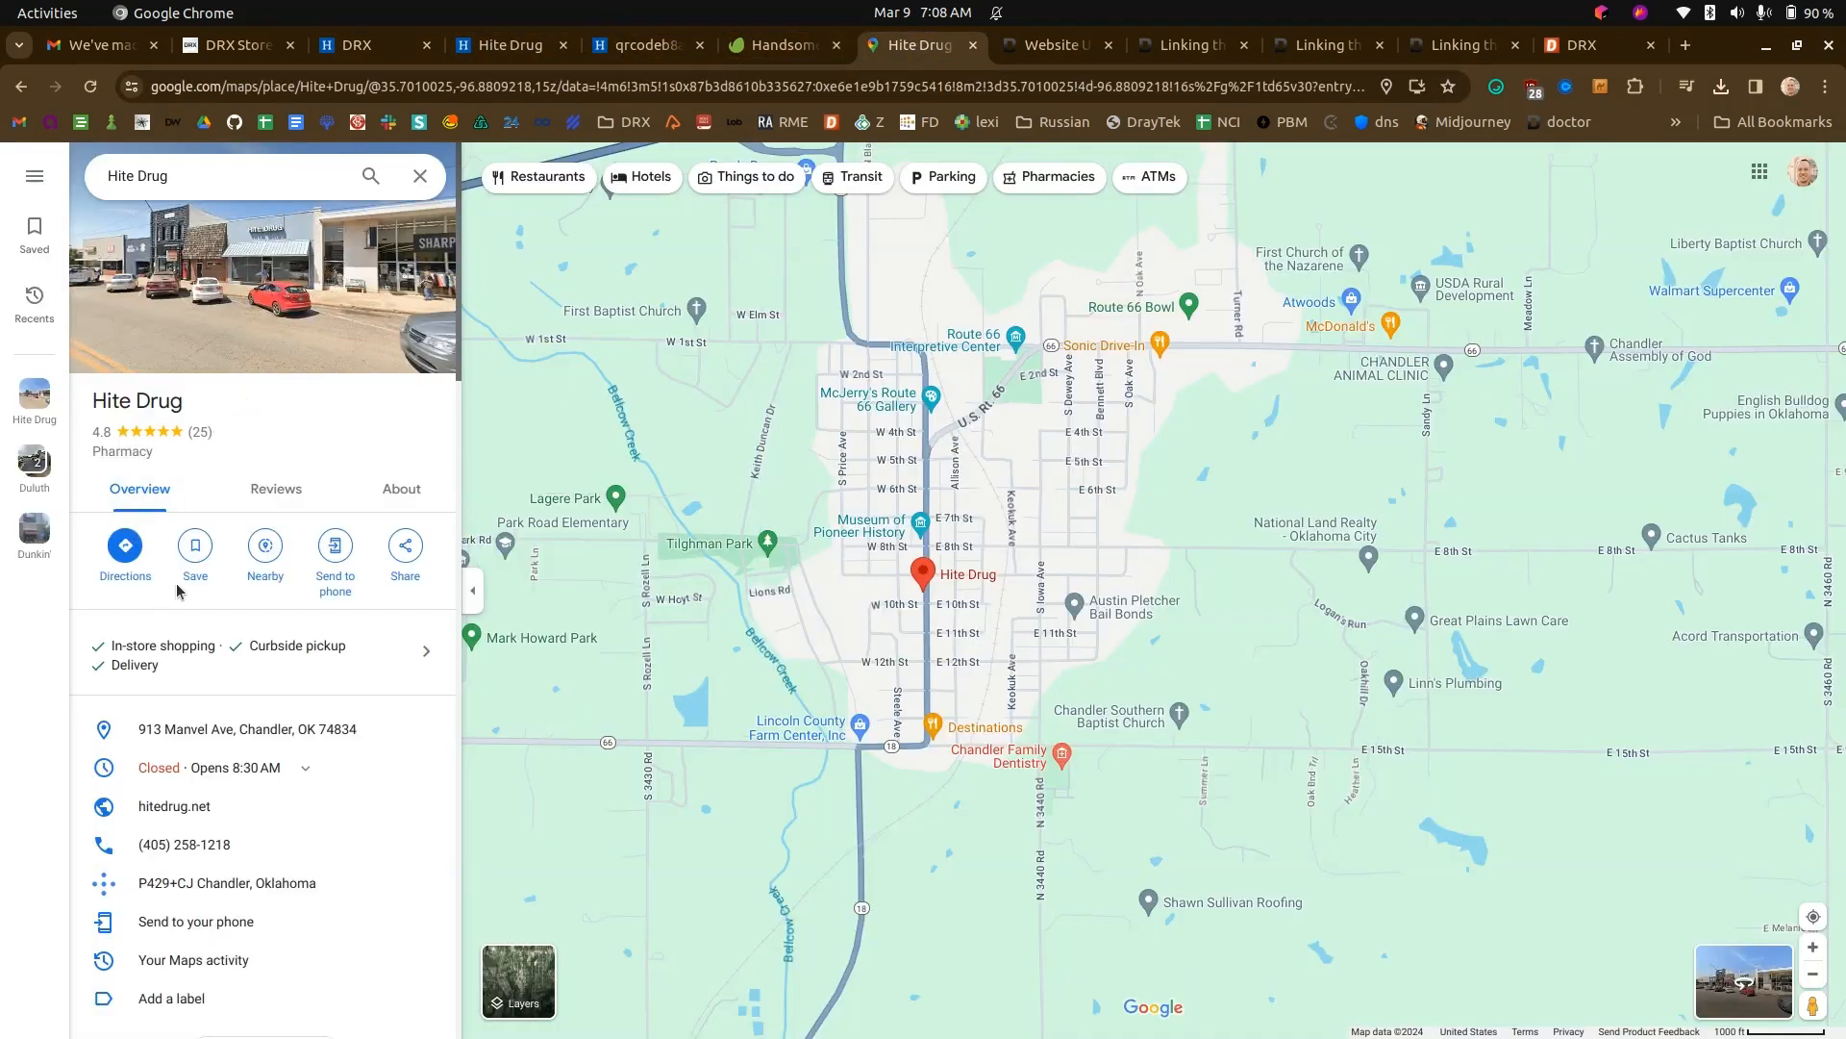
click(276, 489)
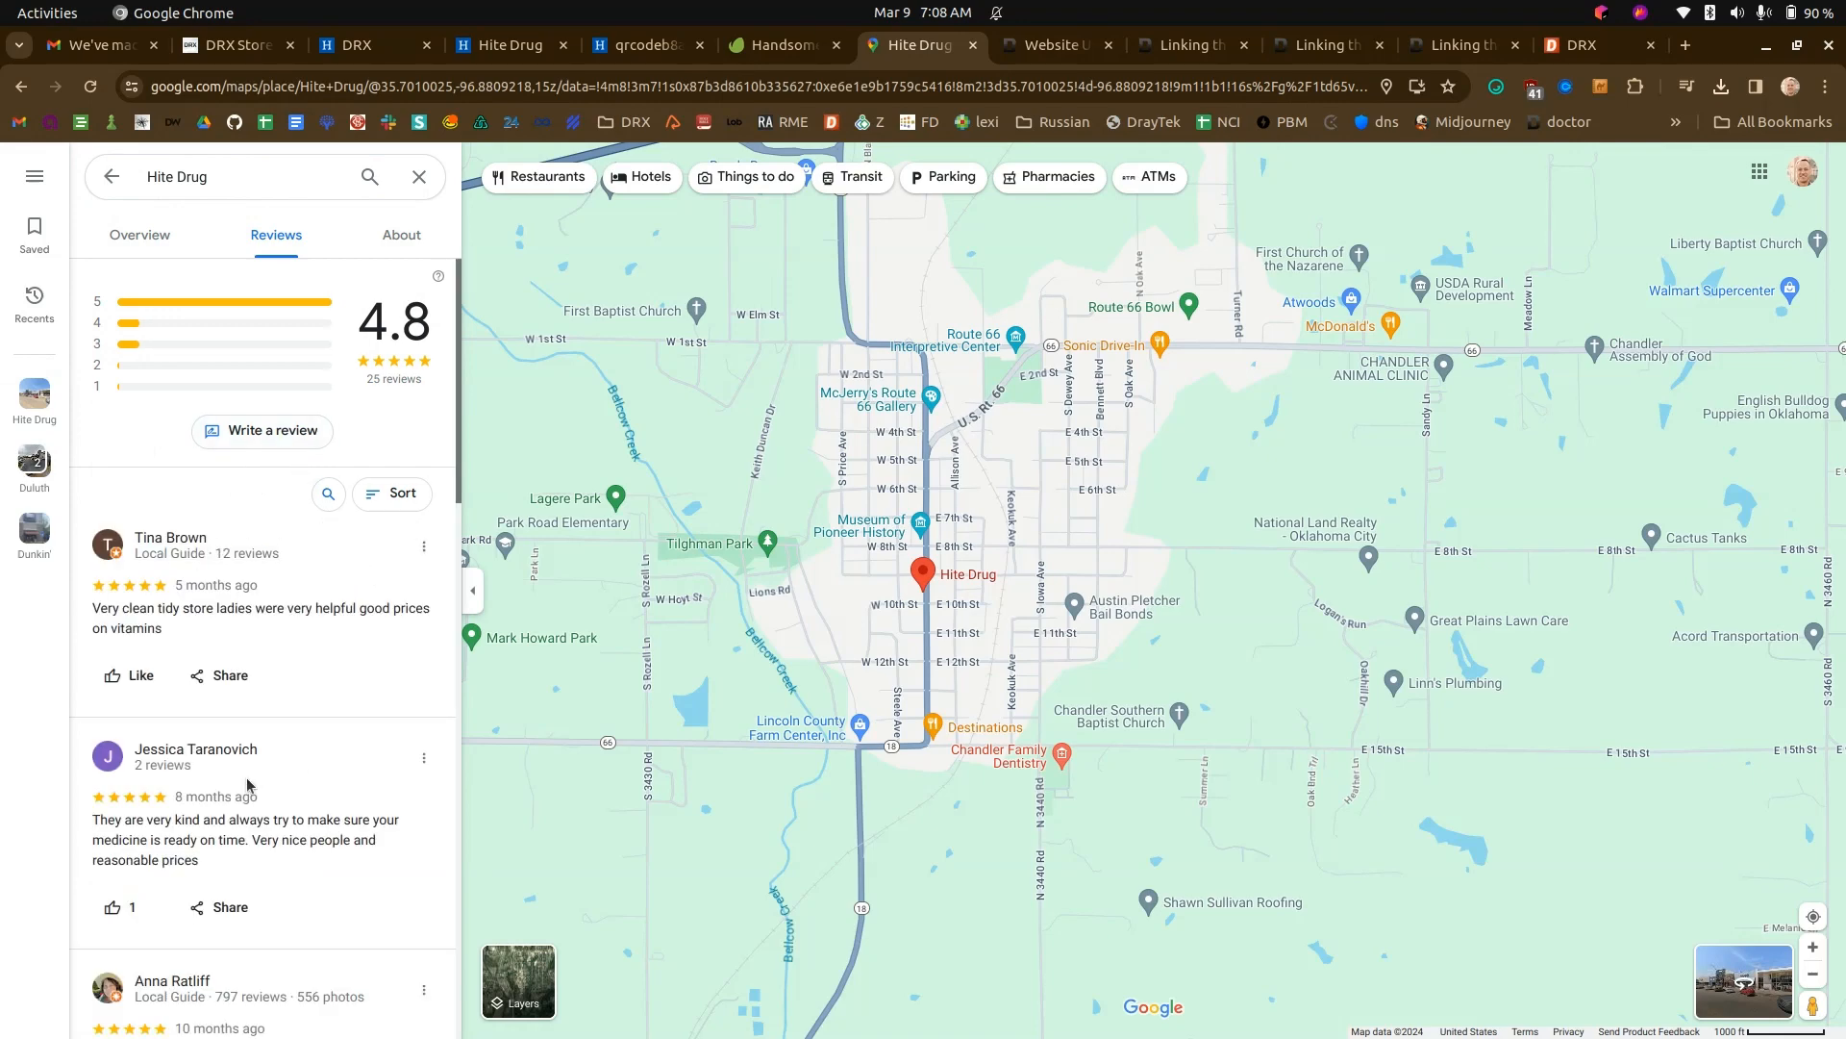
scroll(166, 757, down, 3)
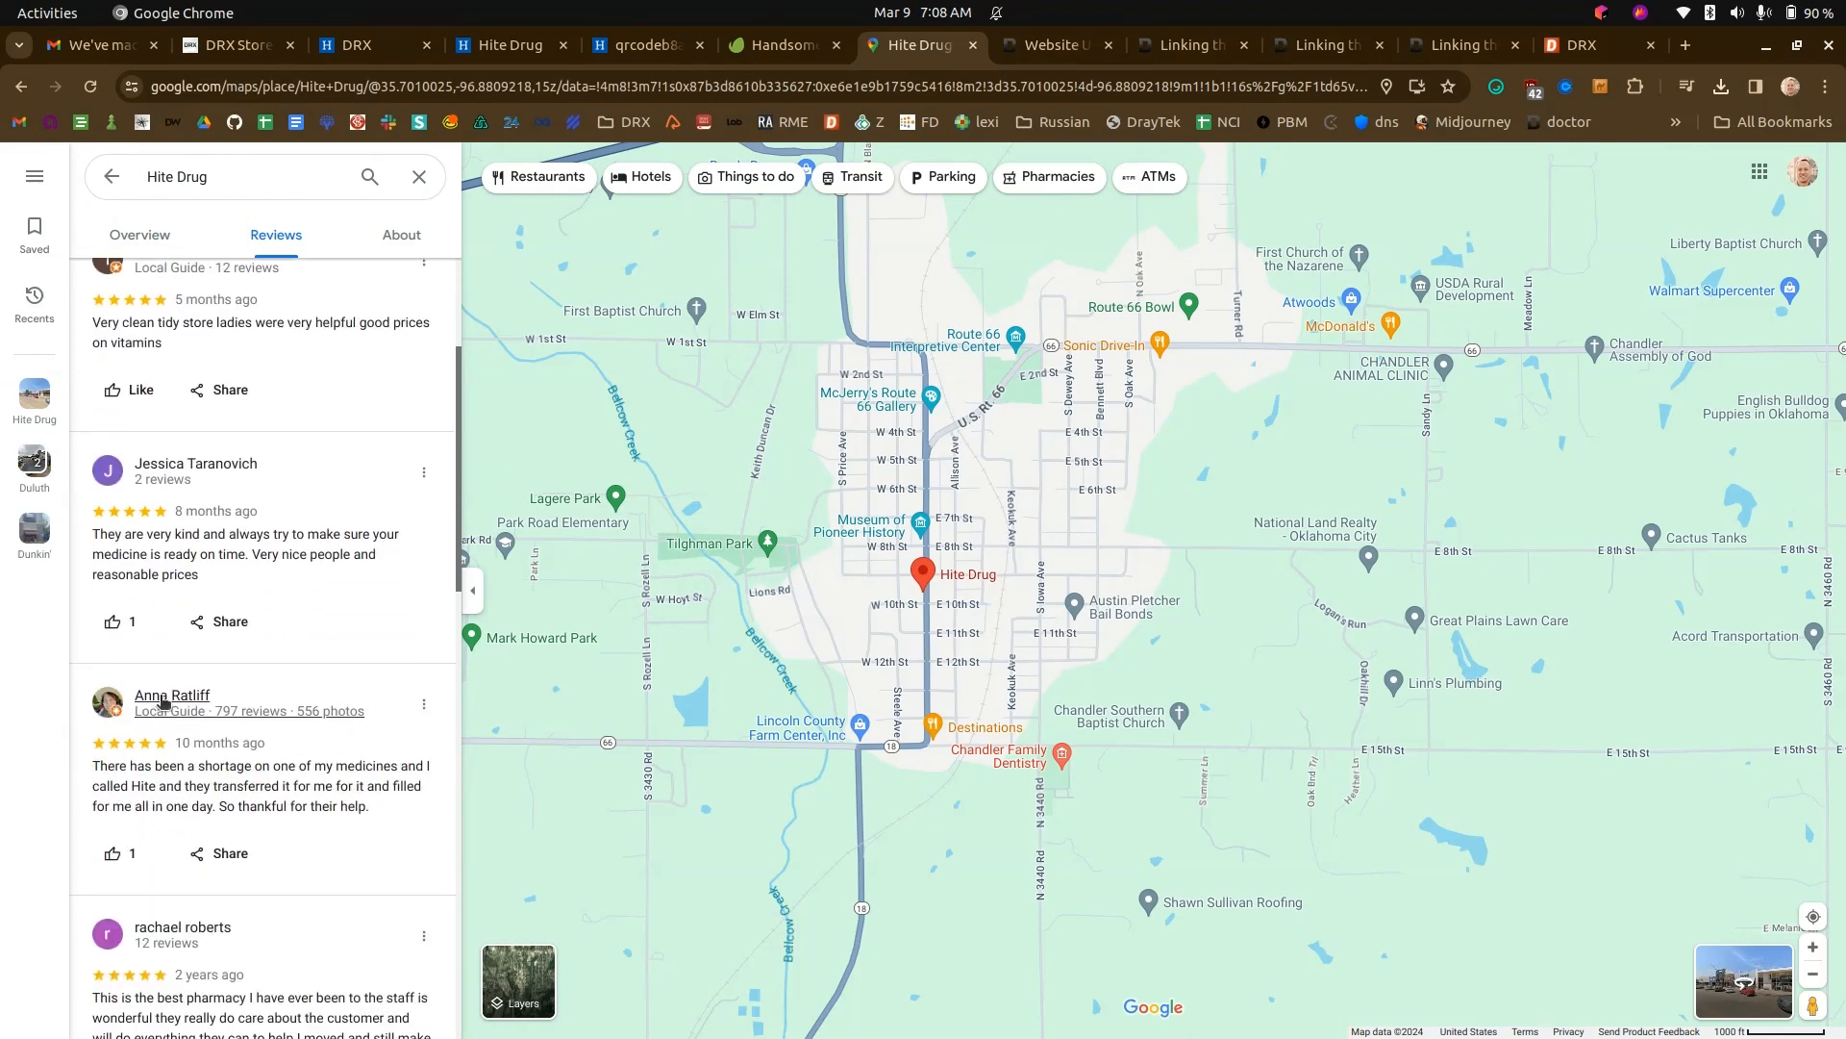
click(102, 701)
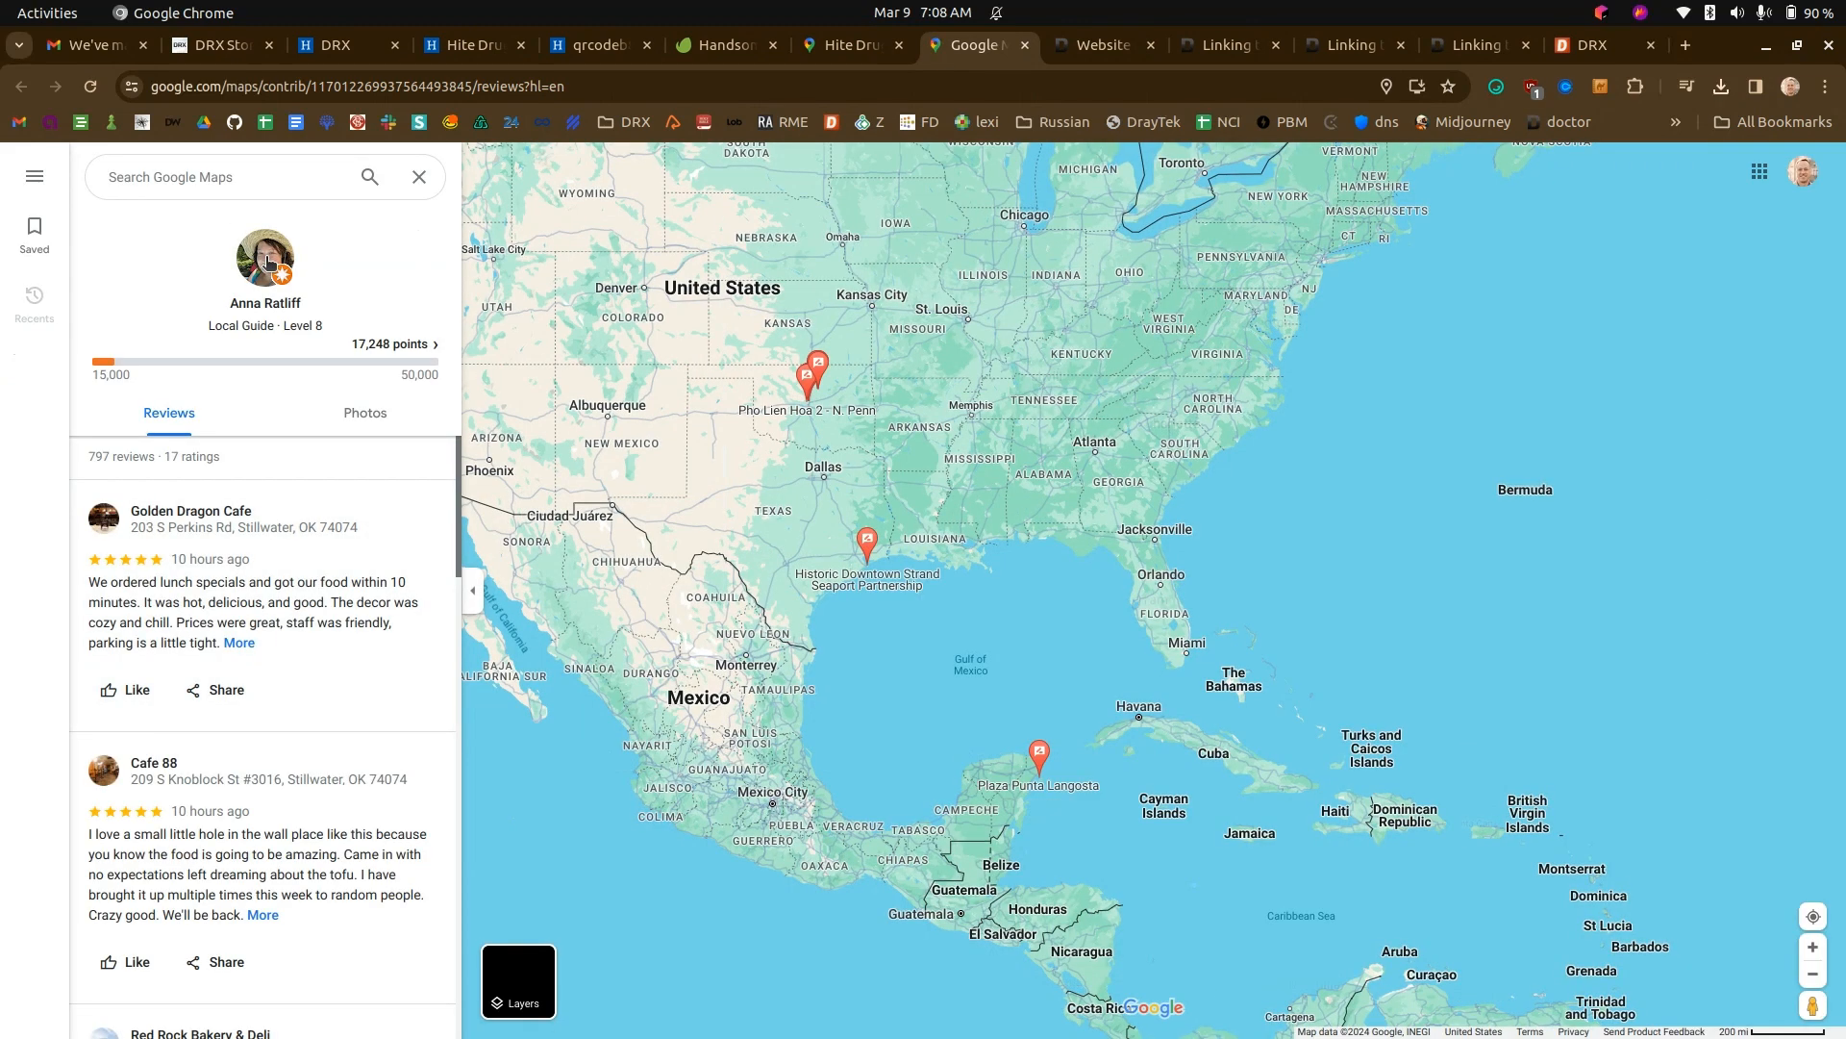
- Open the reviewer's profile picture on its own and save it as review.png in Downloads
right_click(269, 249)
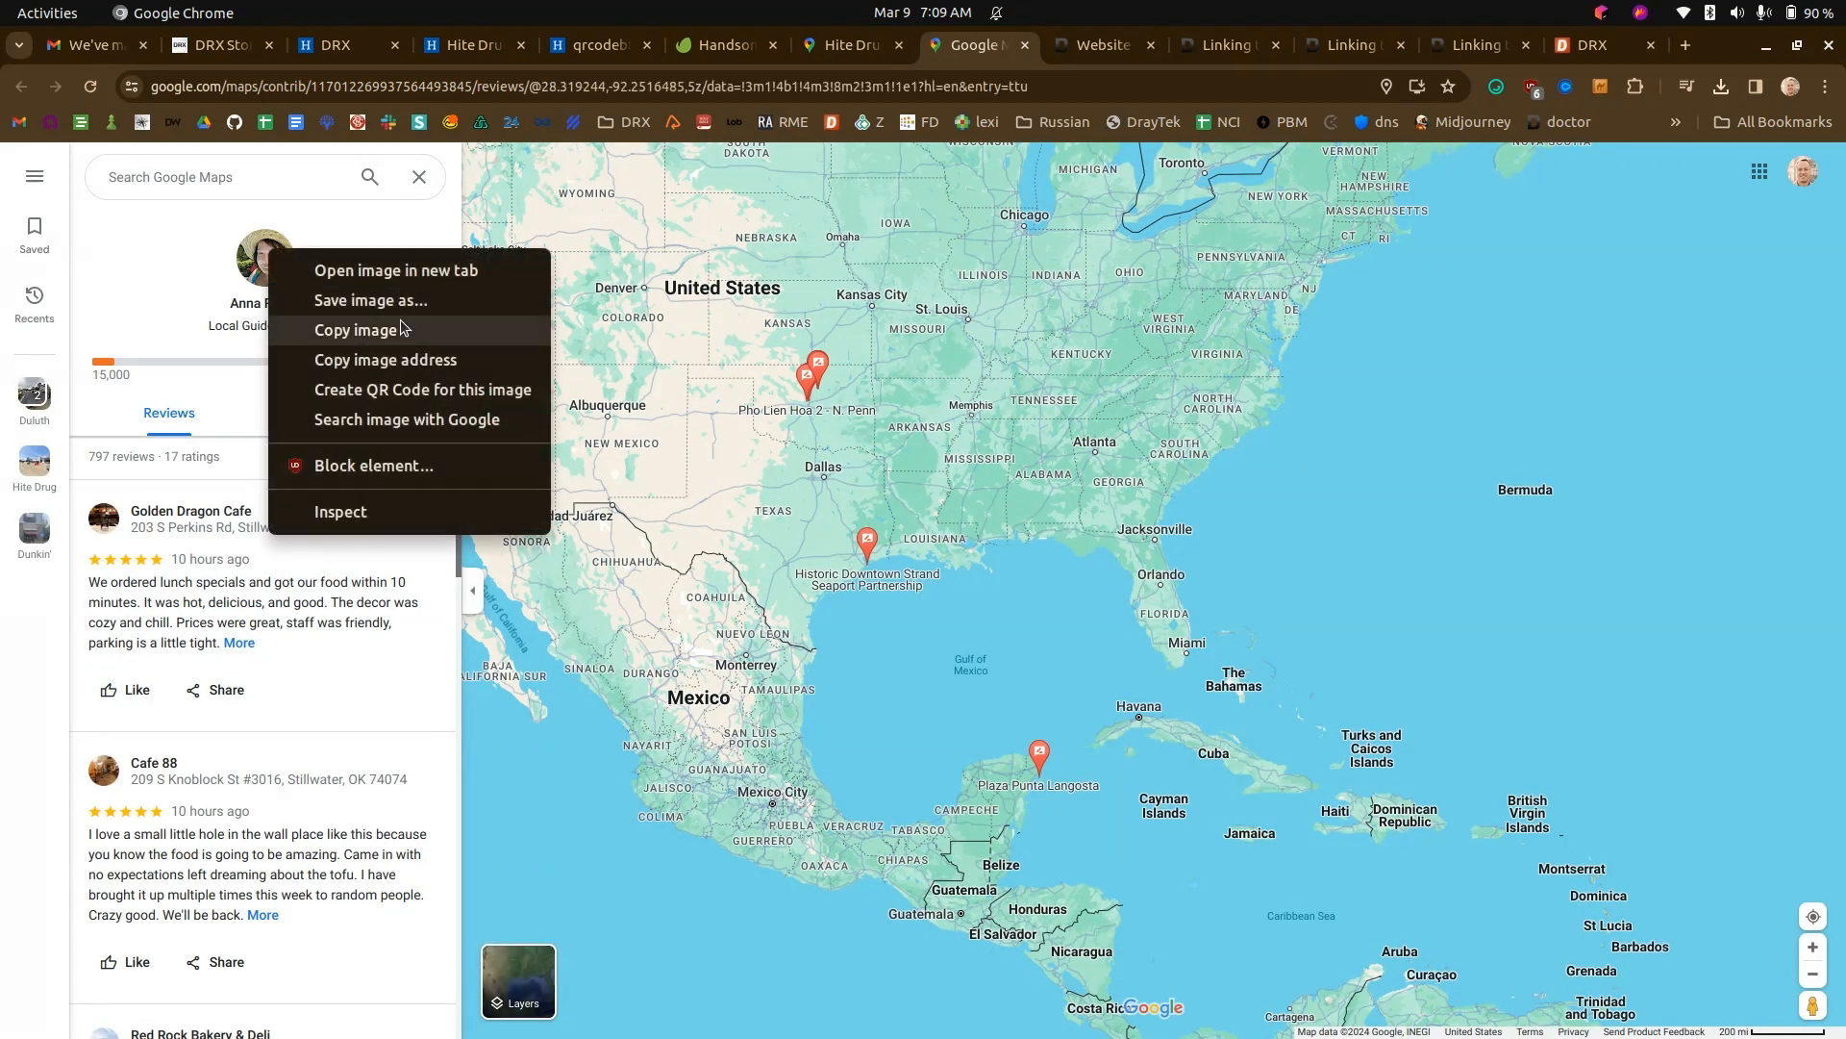
click(404, 272)
click(1021, 50)
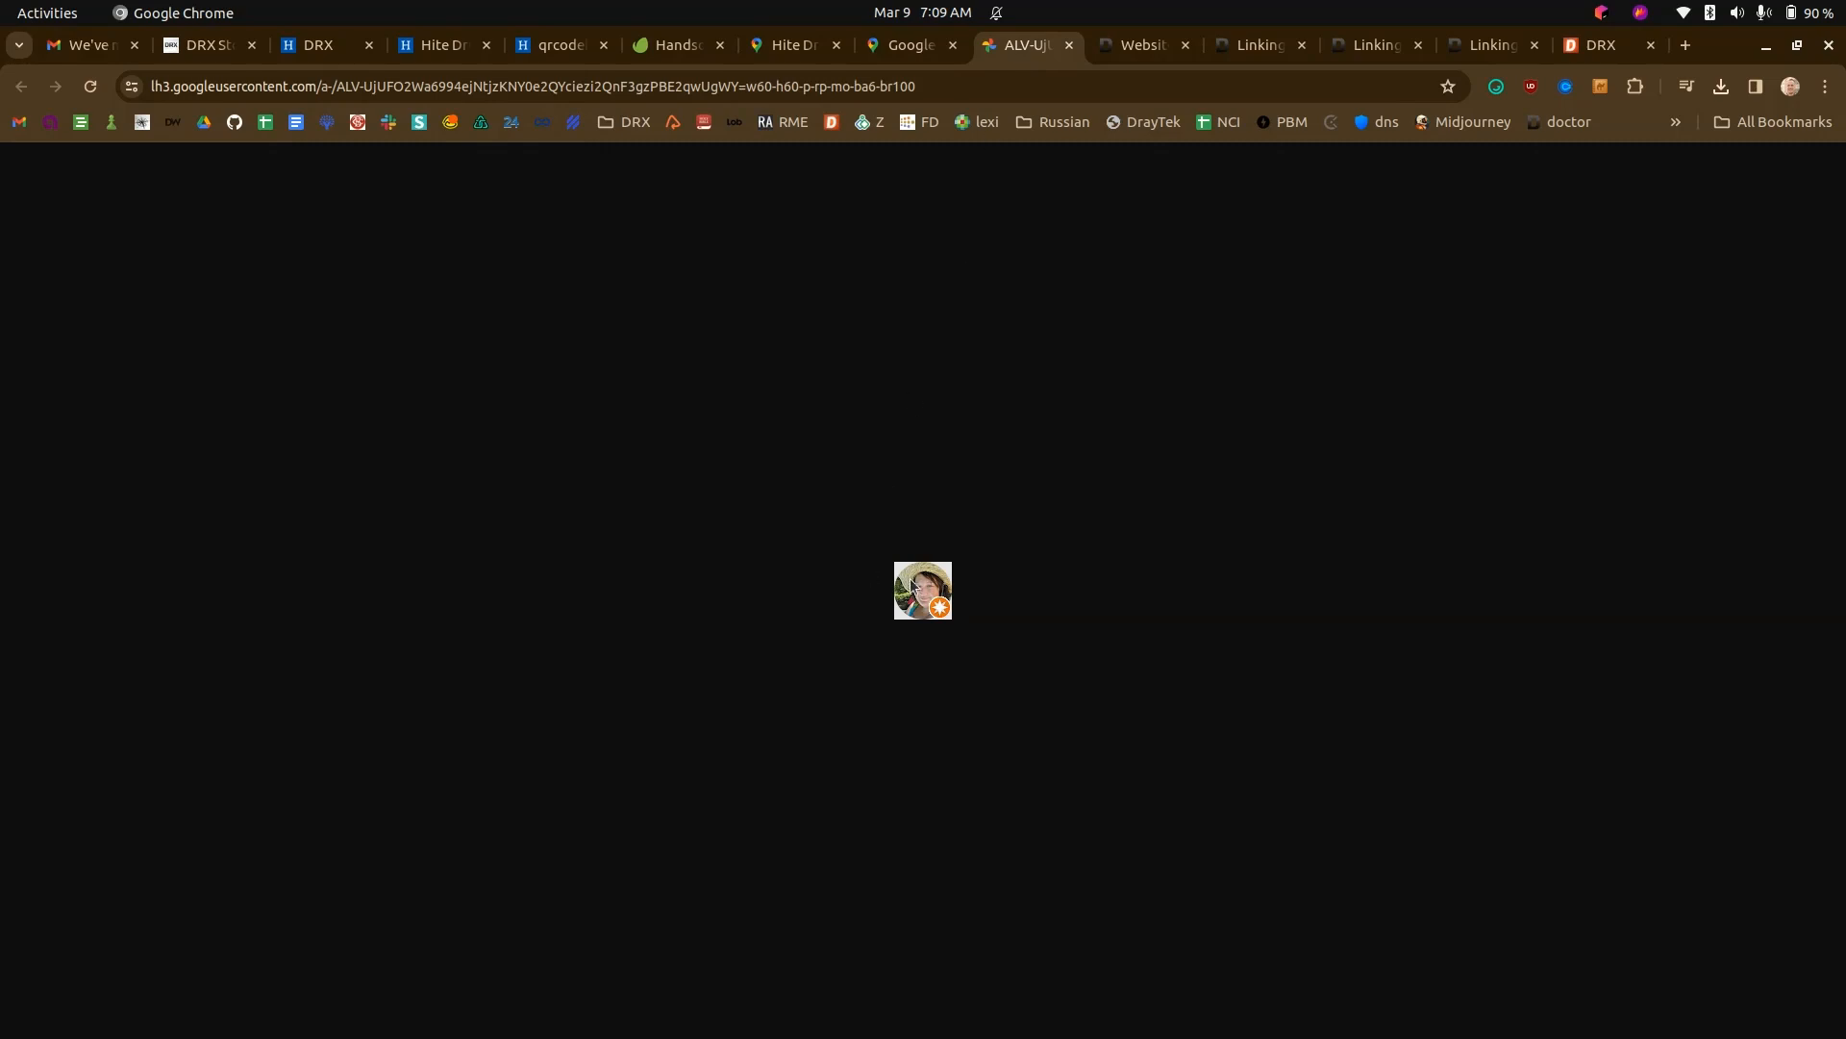
right_click(910, 579)
click(962, 628)
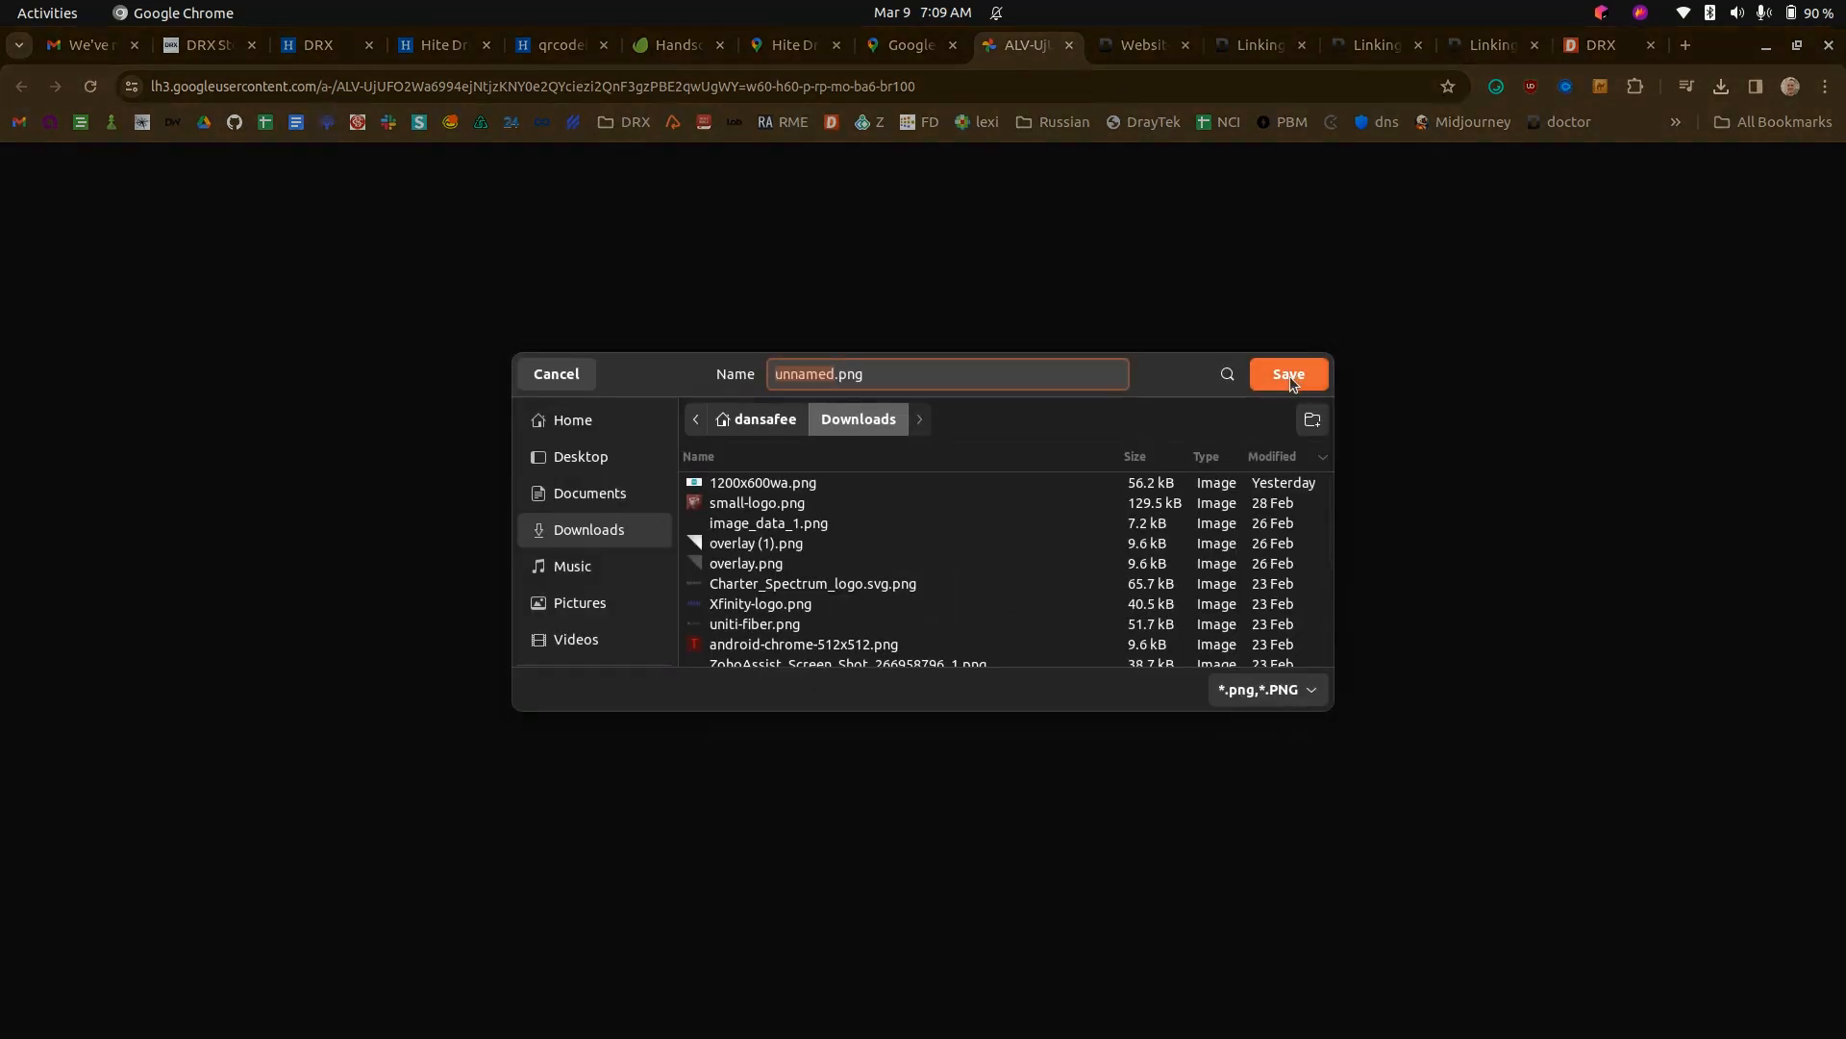
text(r)
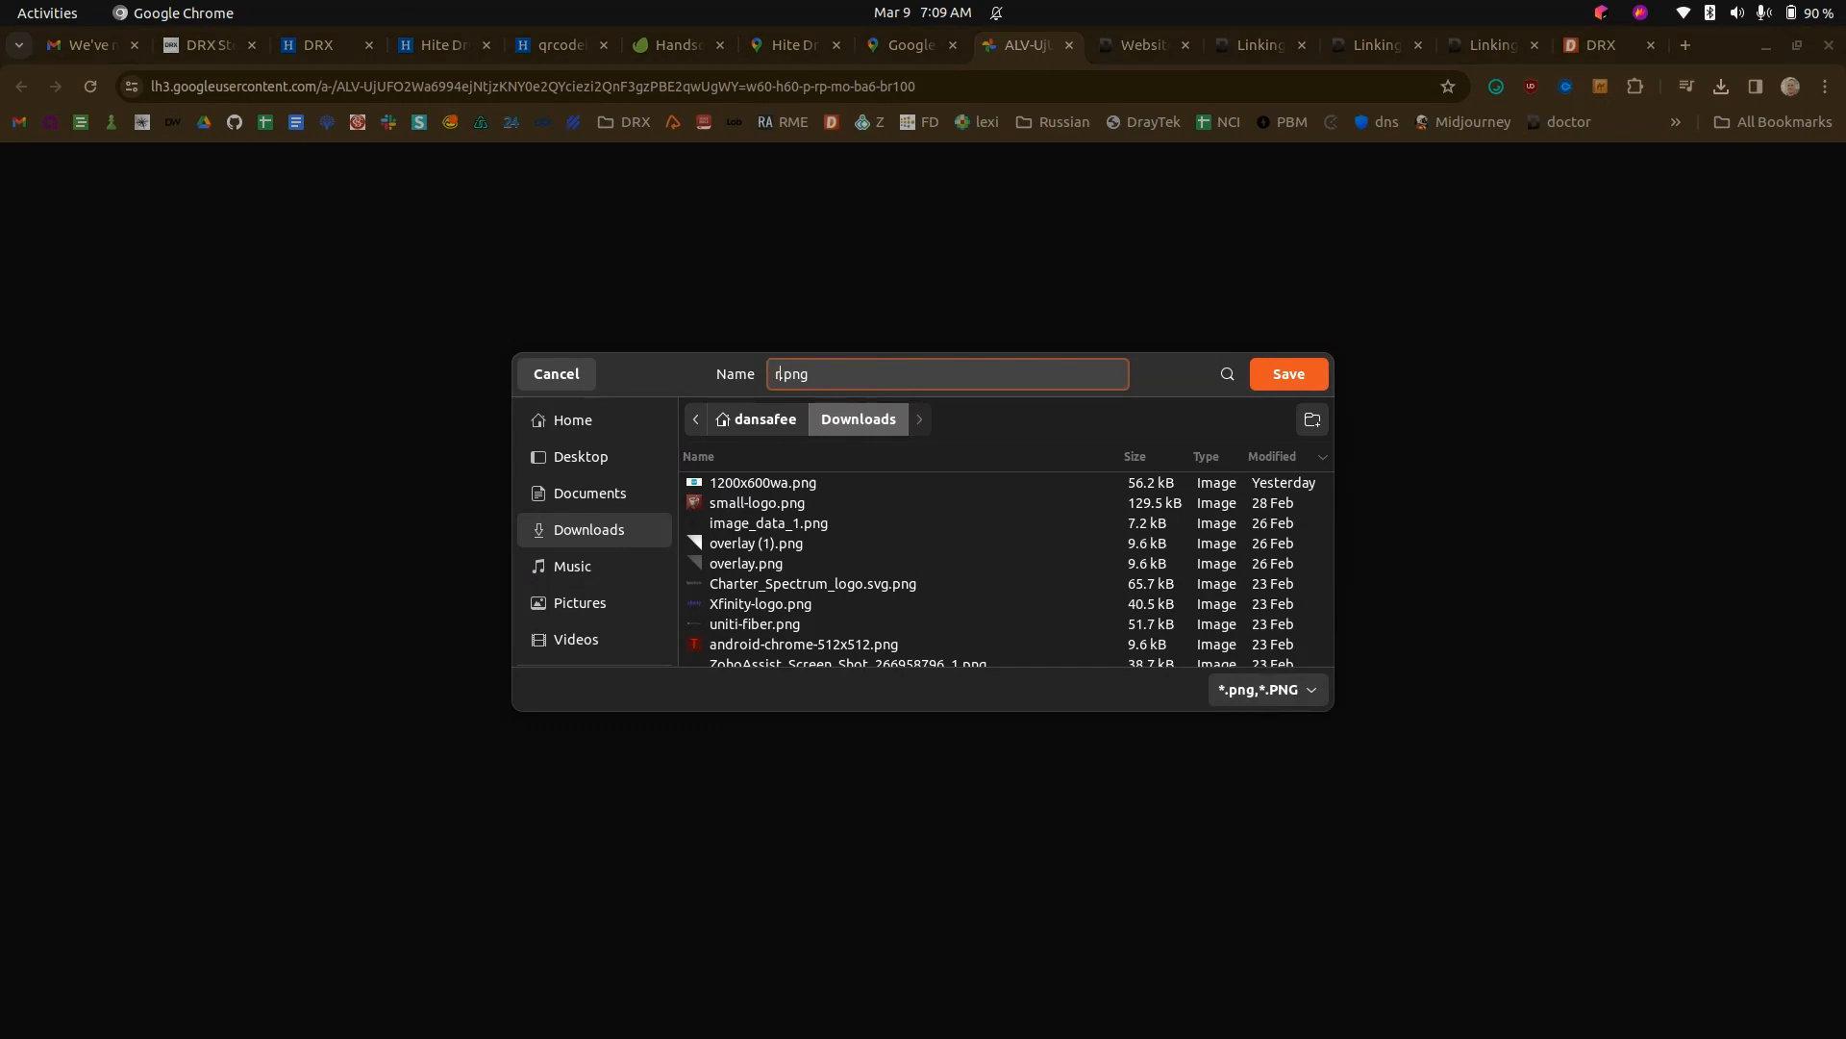
text(eview)
click(1290, 374)
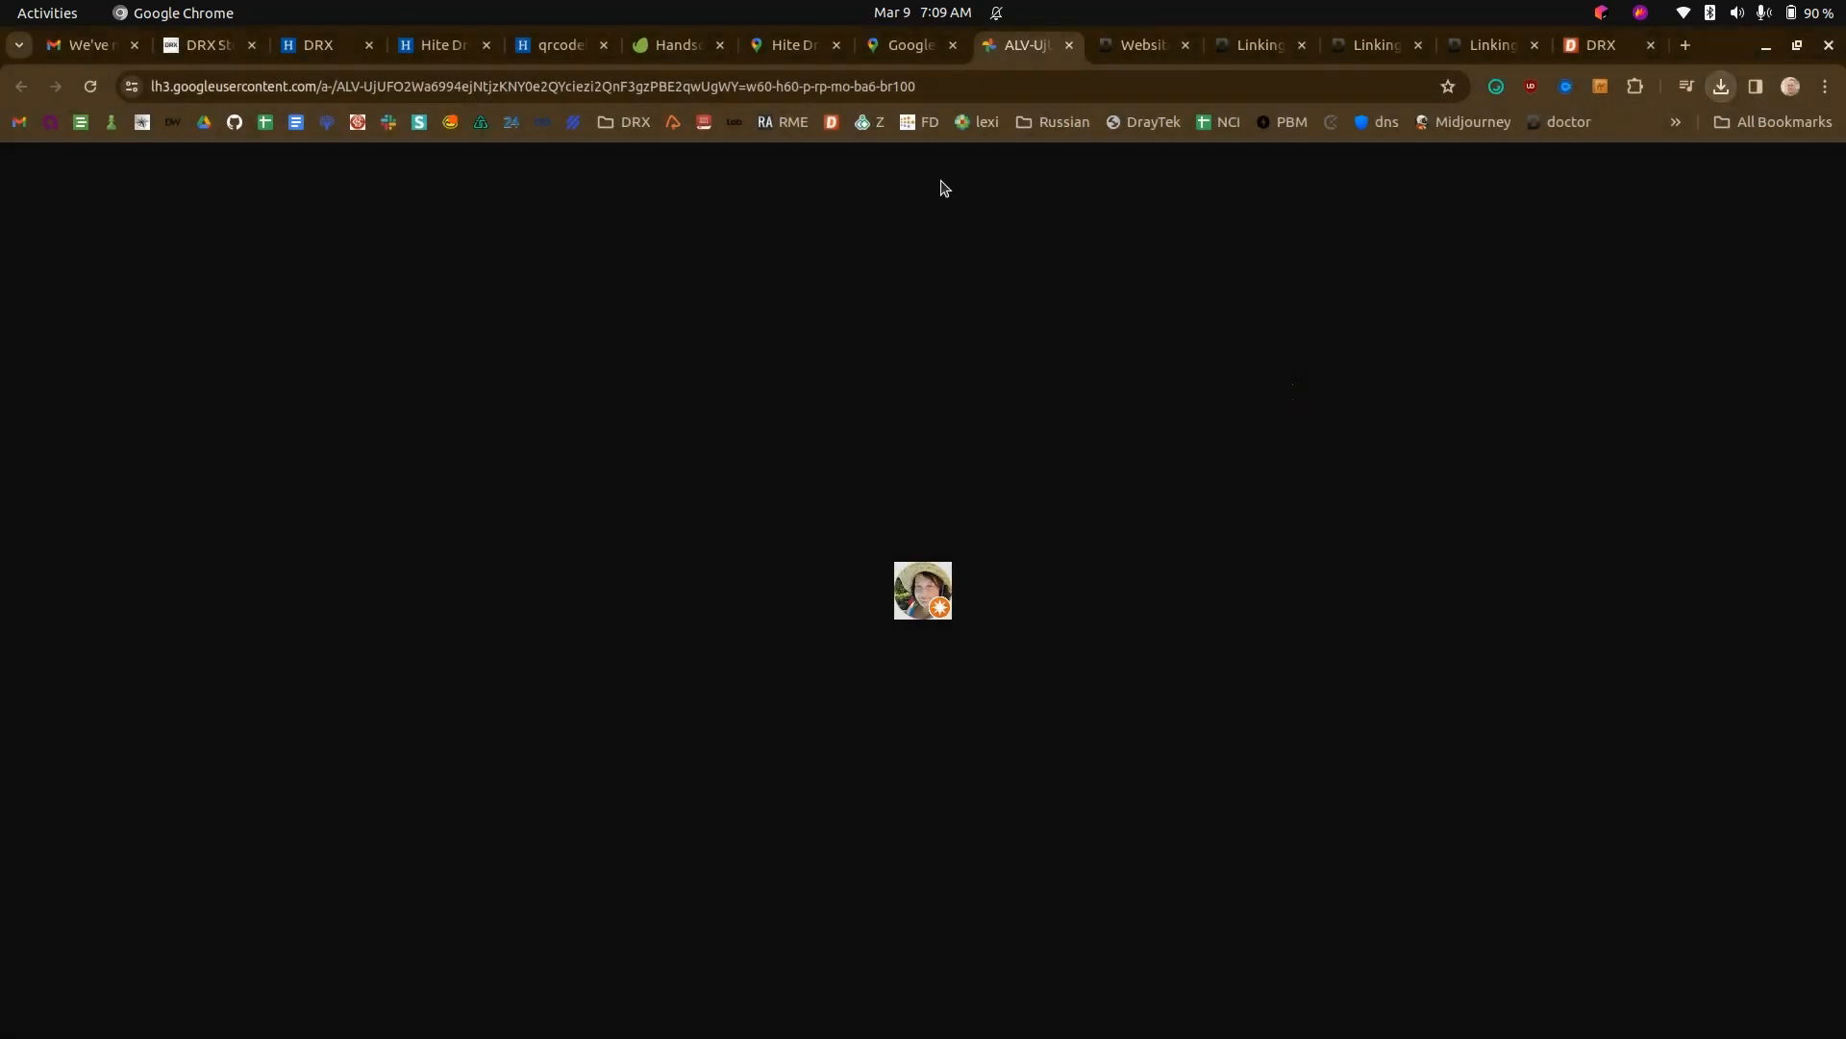
- Copy the reviewer's full name from Google Maps into the excerpt of the new Website Manager post
click(908, 44)
drag(304, 306, 227, 305)
key(ctrl+c)
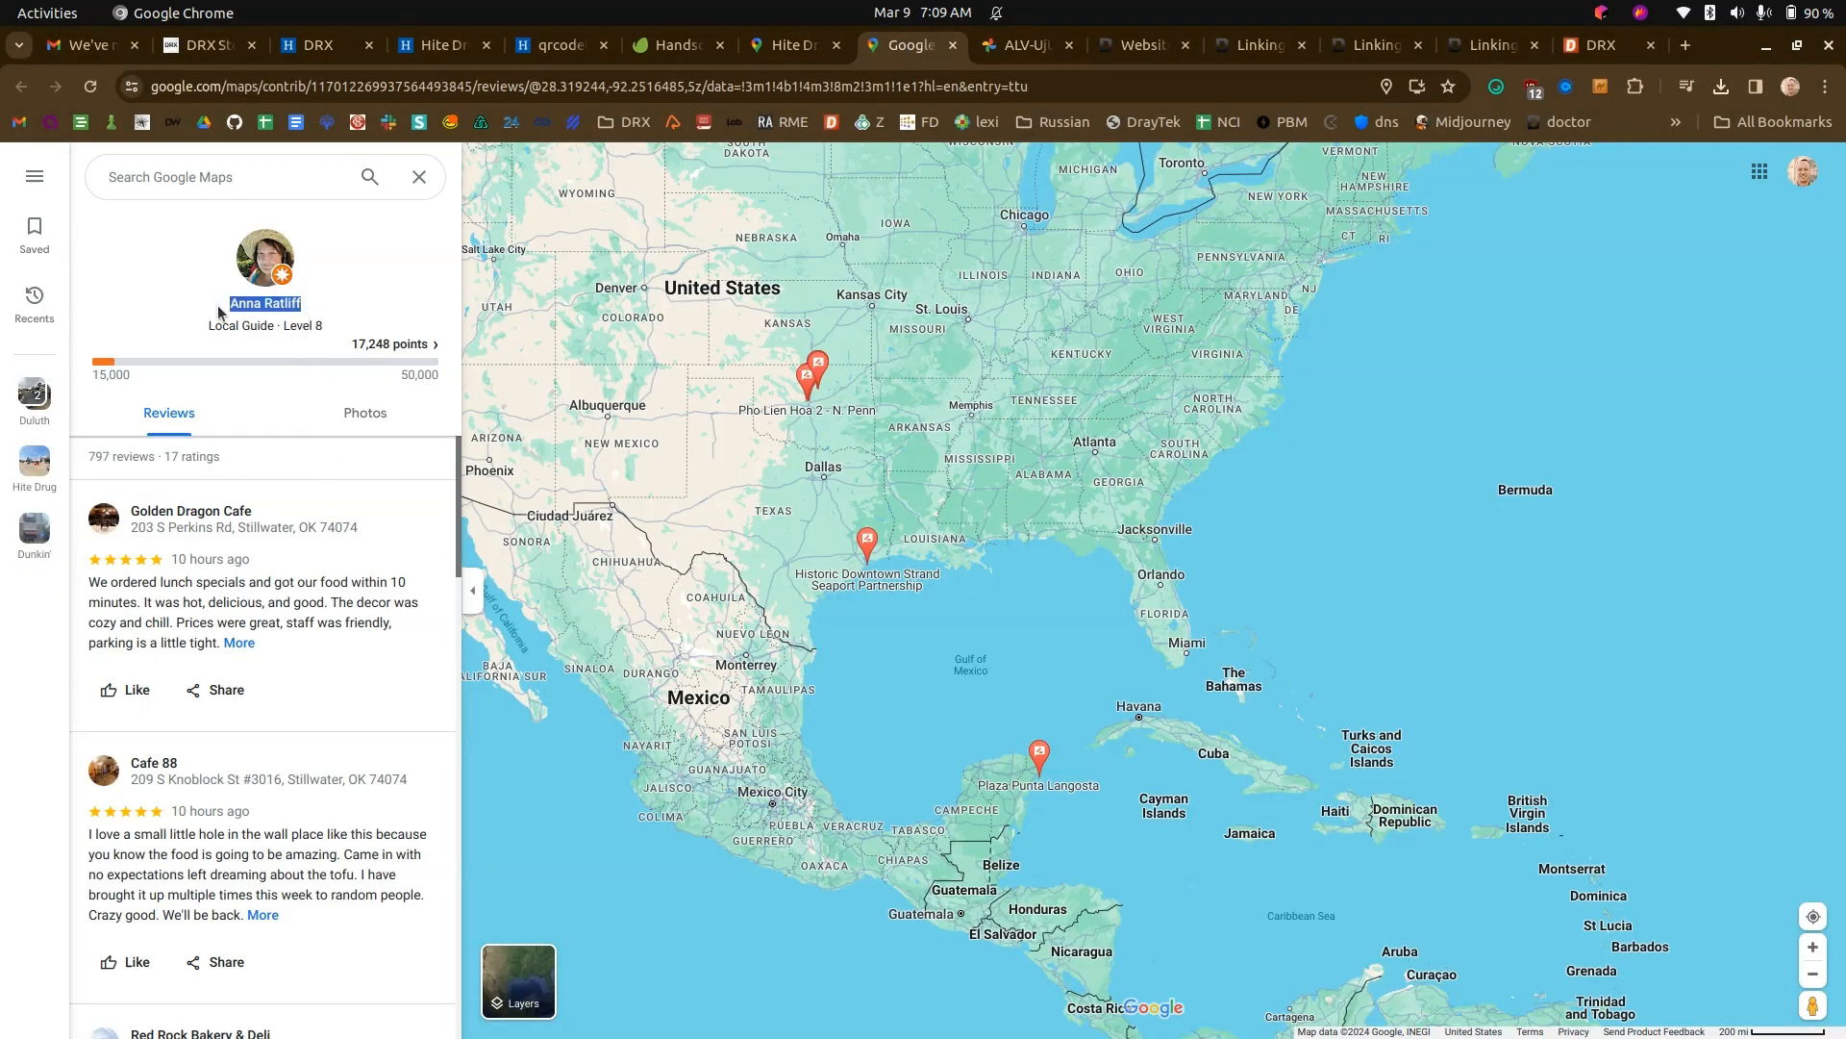
click(442, 45)
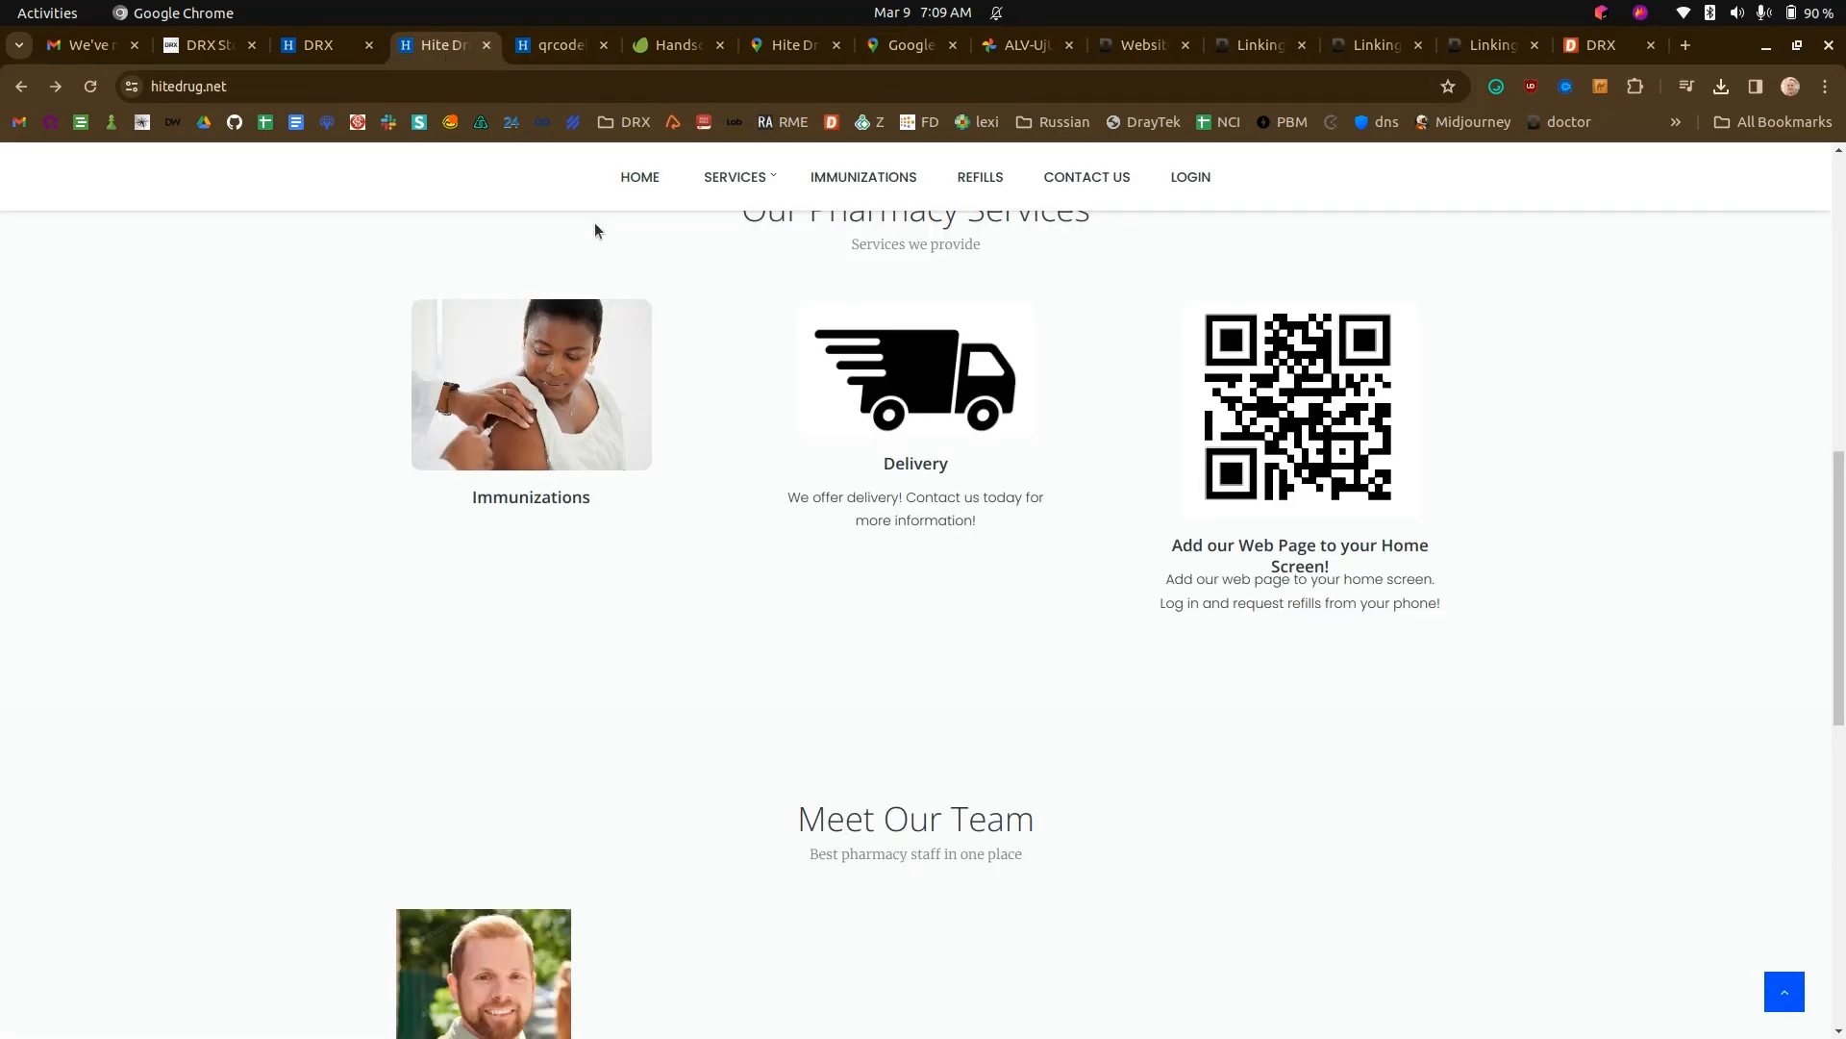
click(379, 50)
drag(606, 297, 386, 290)
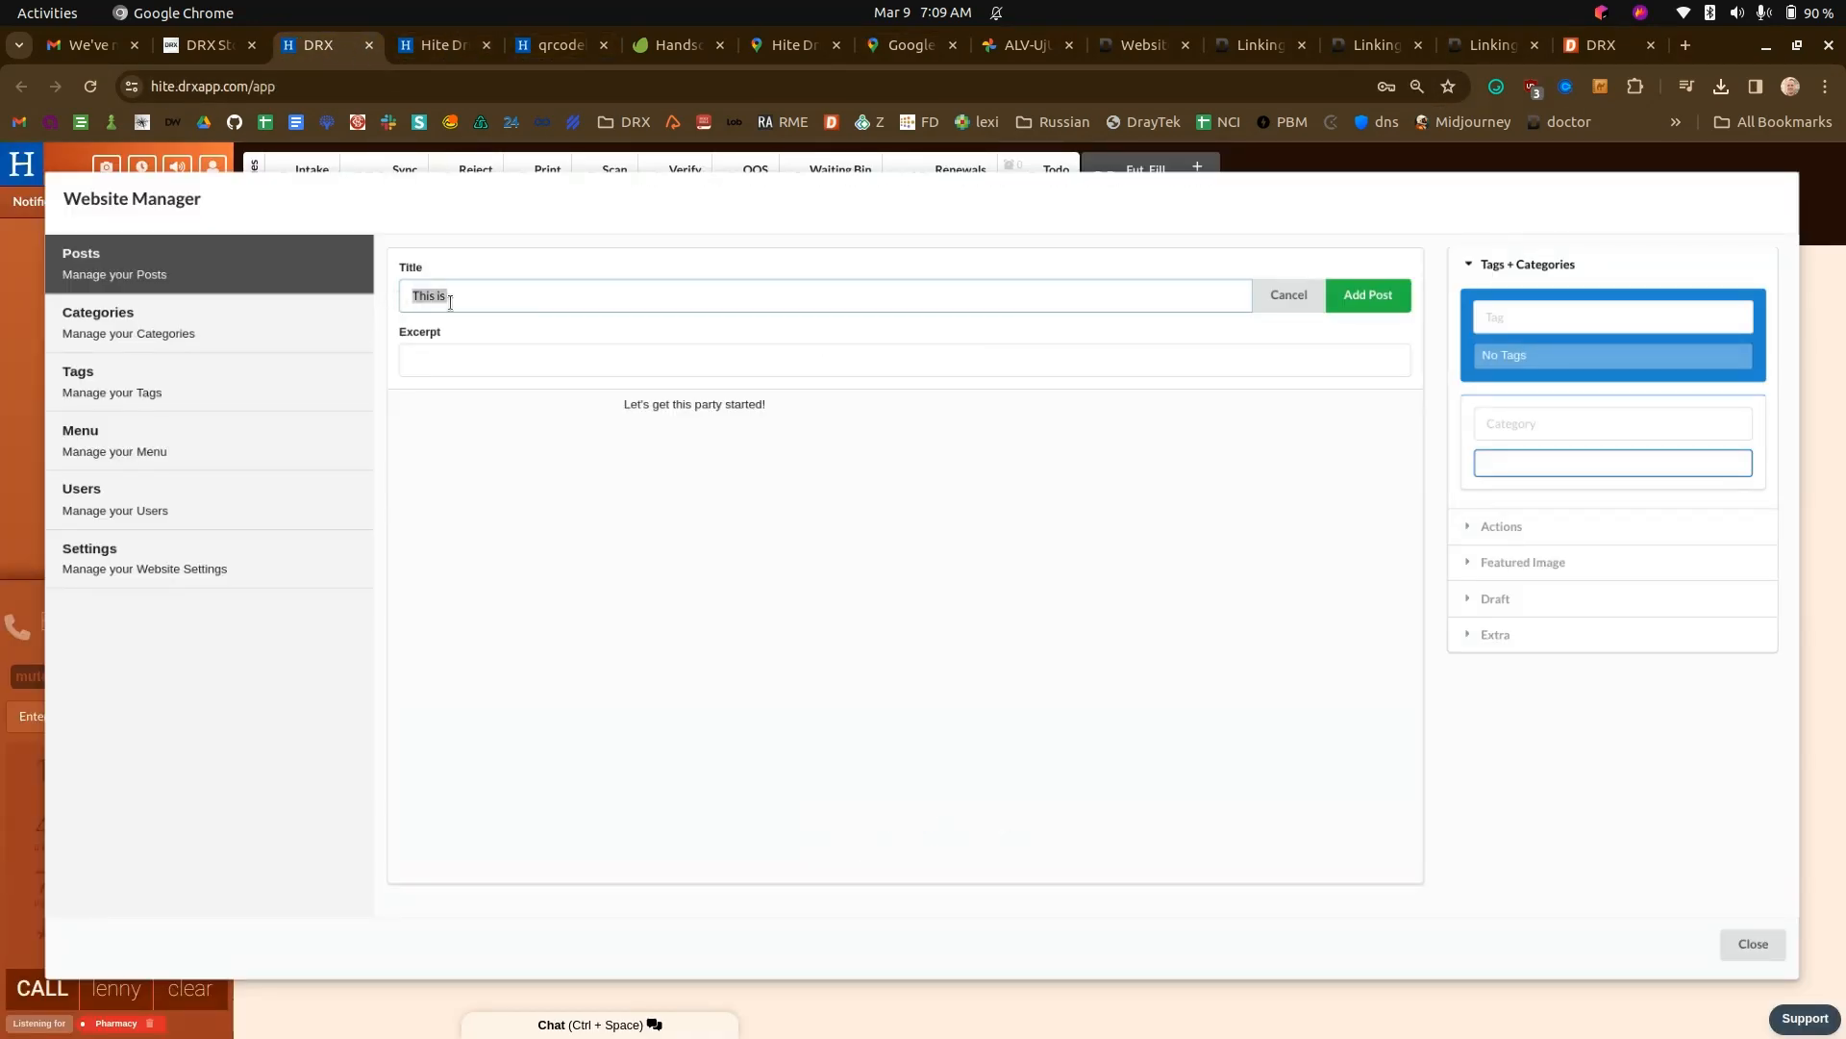
click(456, 367)
key(ctrl+v)
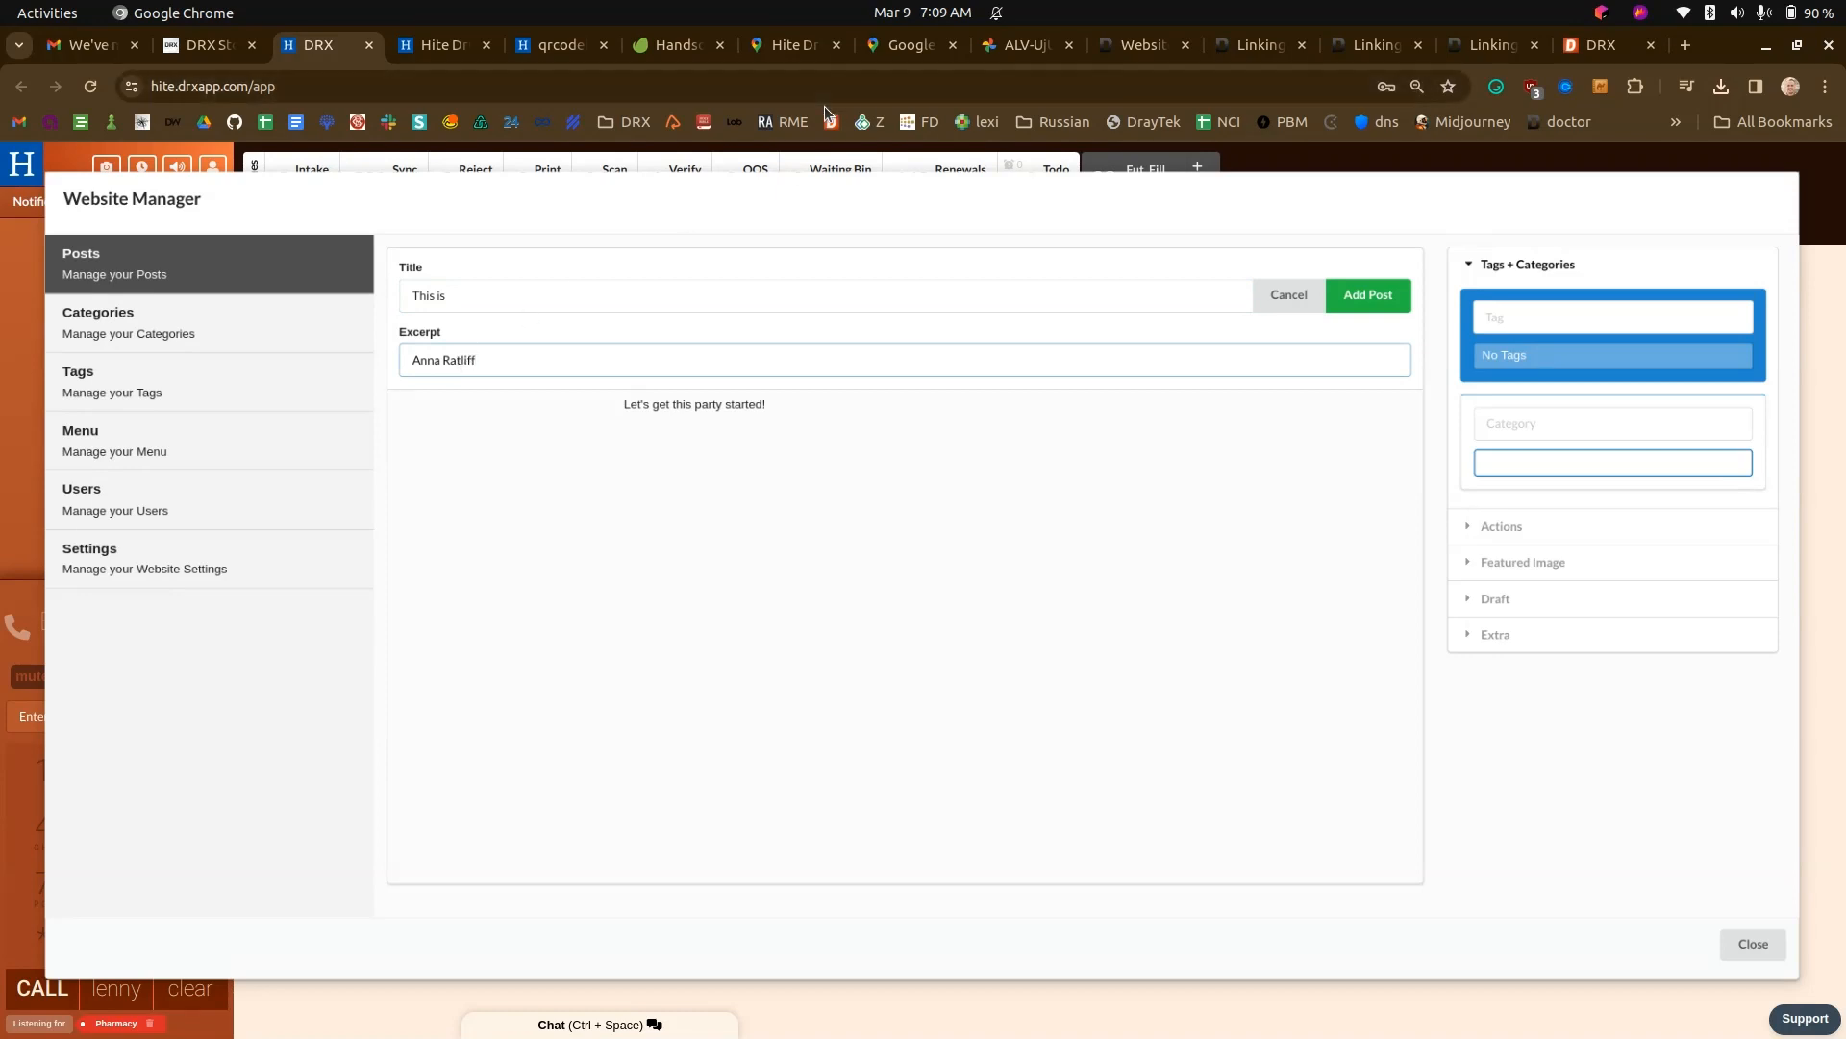
- Return to the reviewer's Google Maps profile and look through the listed reviews for the one about Hite Drug
click(1007, 61)
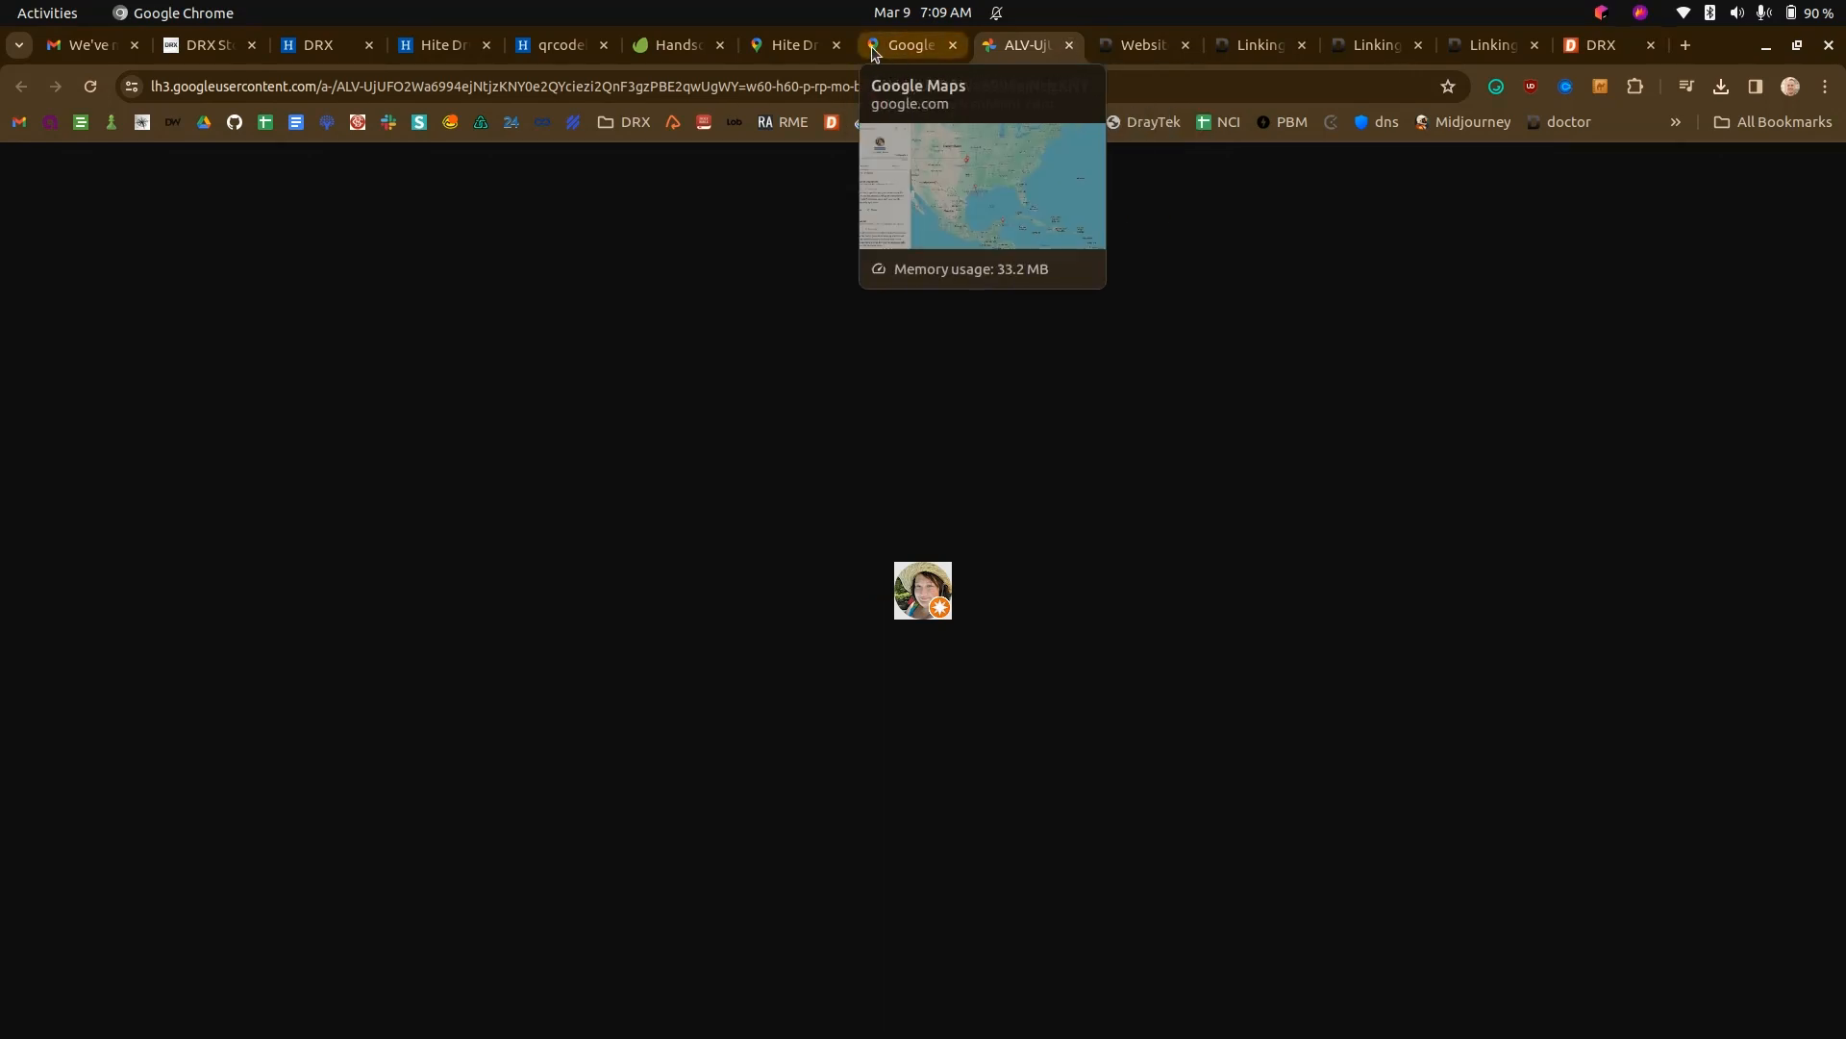
click(895, 43)
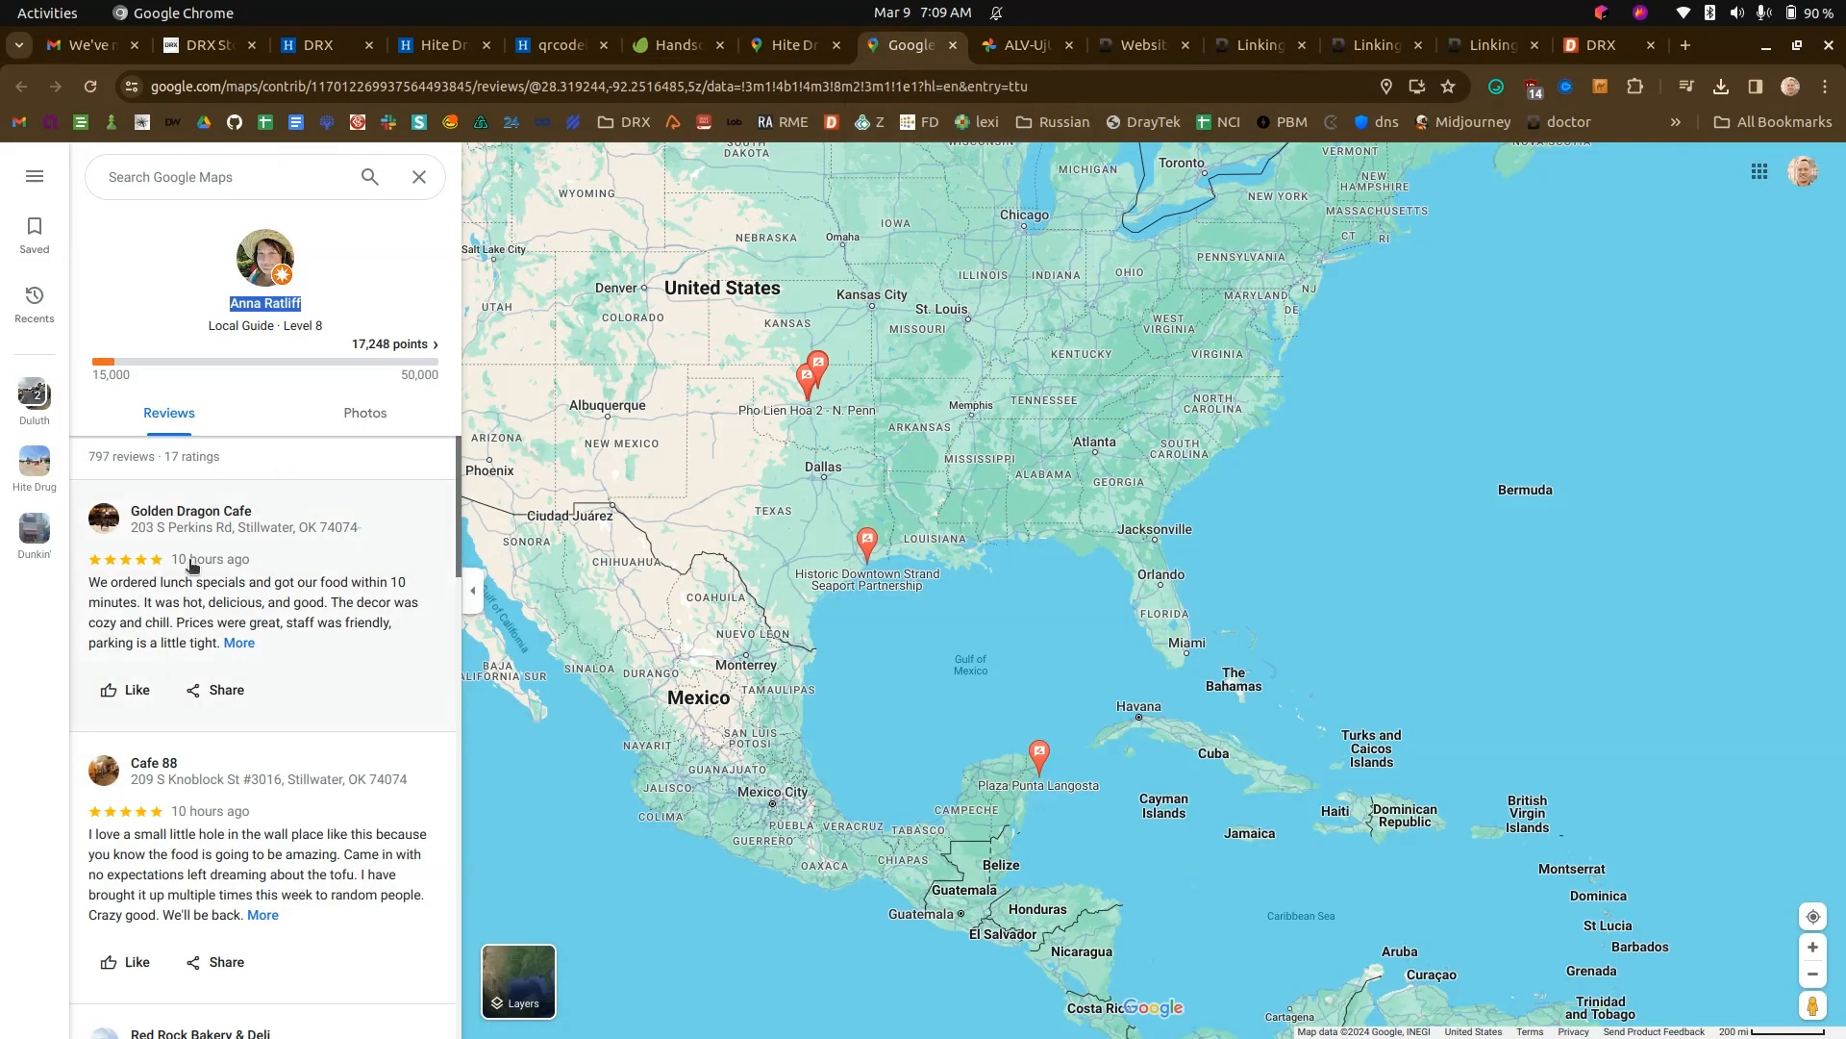
scroll(318, 620, down, 5)
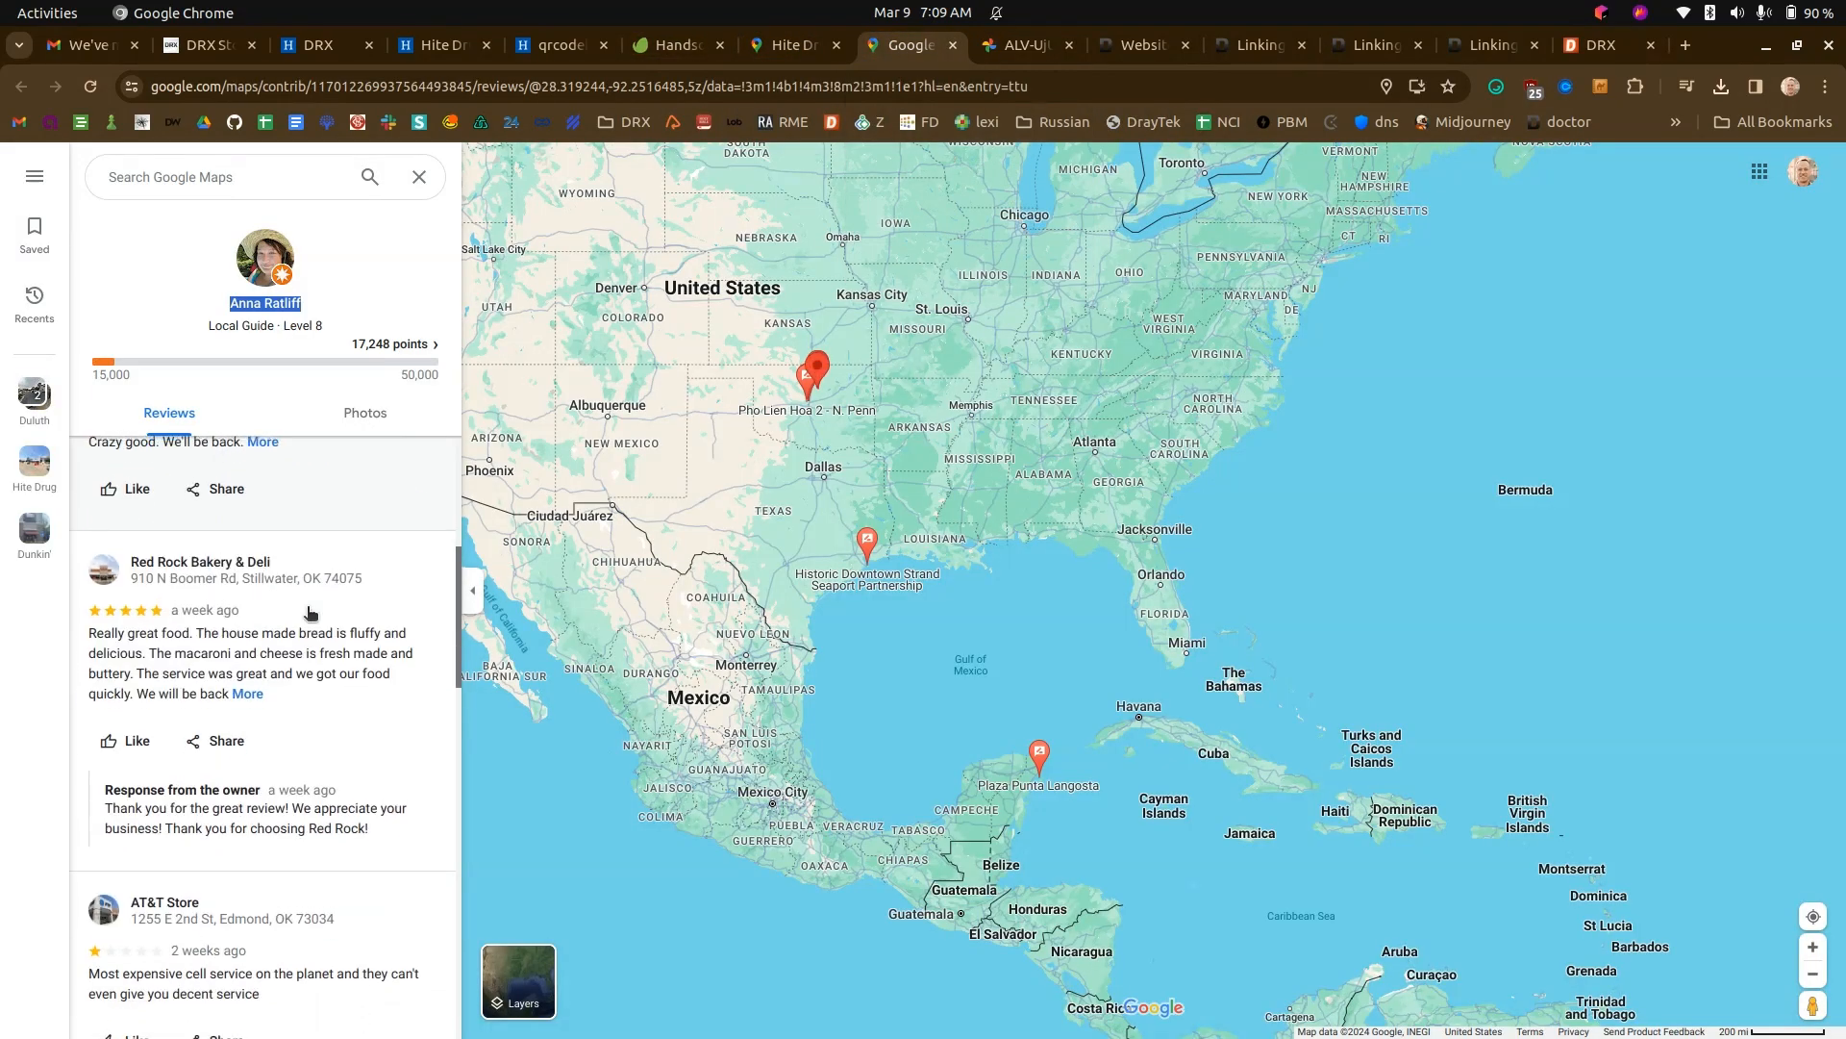
scroll(309, 613, up, 5)
scroll(308, 613, down, 7)
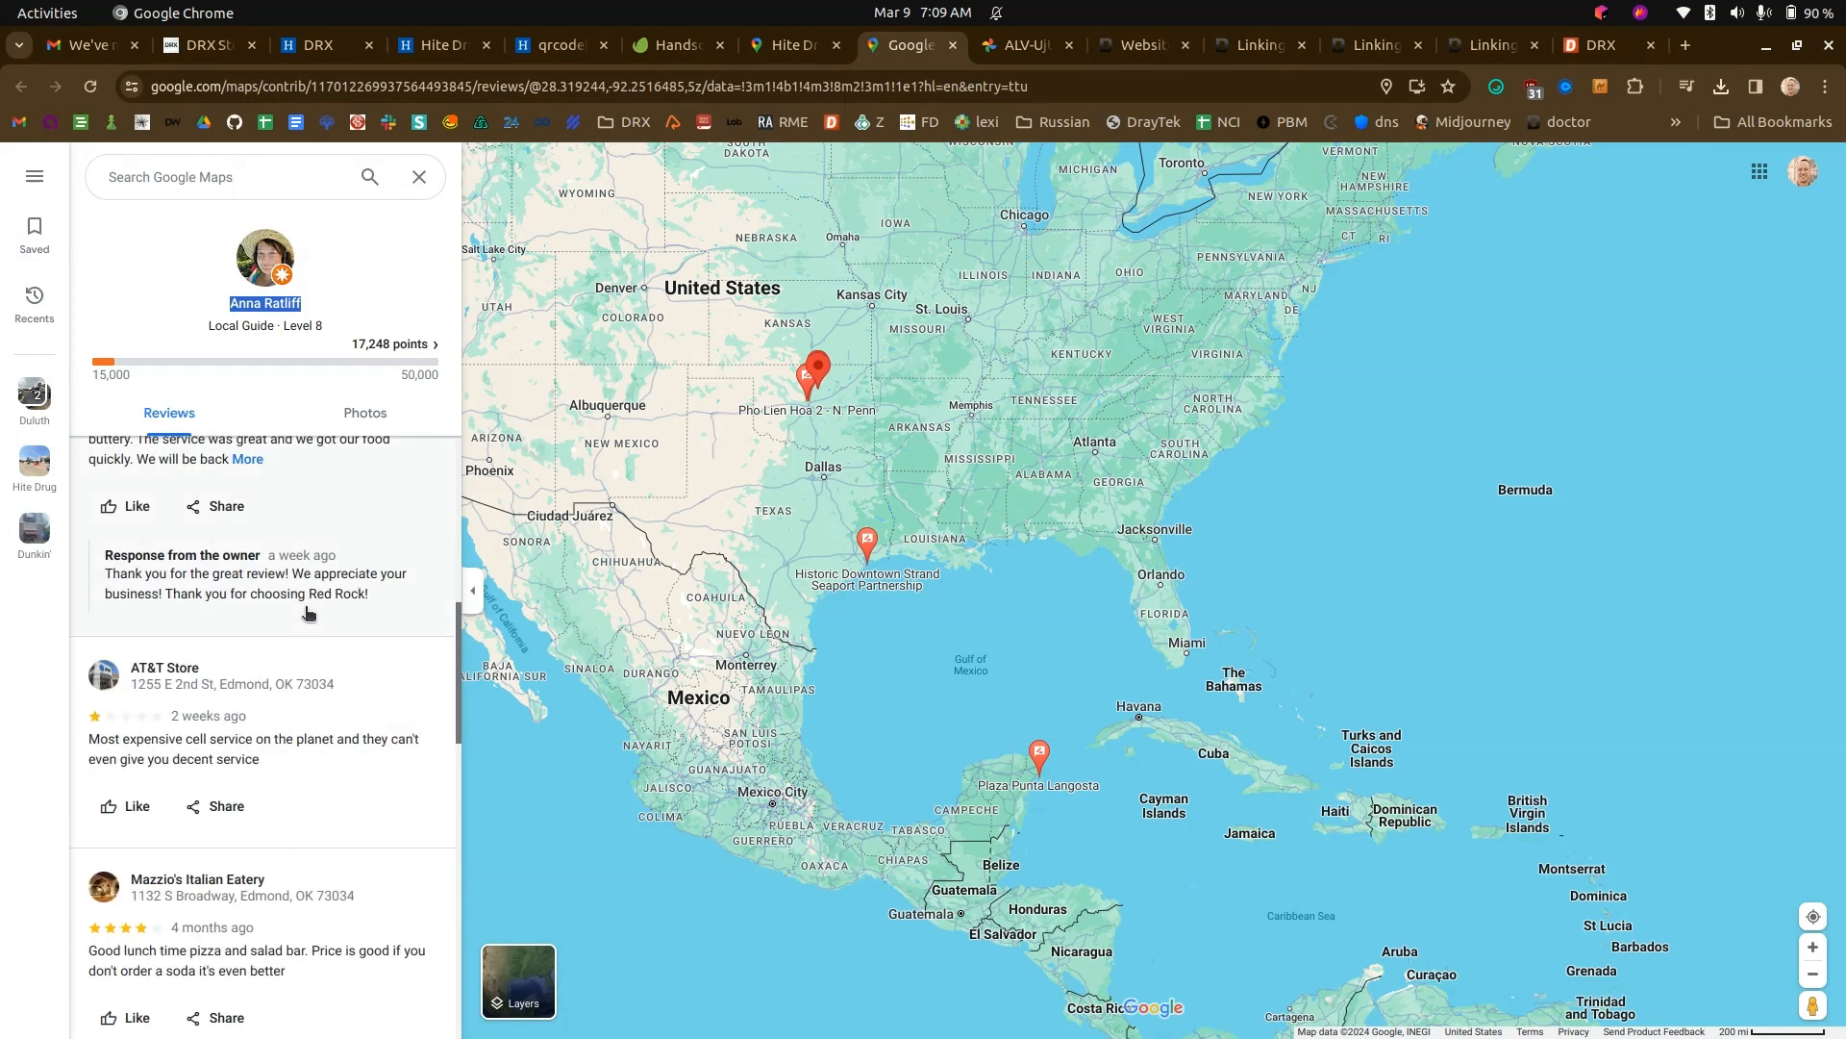
scroll(309, 612, down, 3)
scroll(309, 613, up, 10)
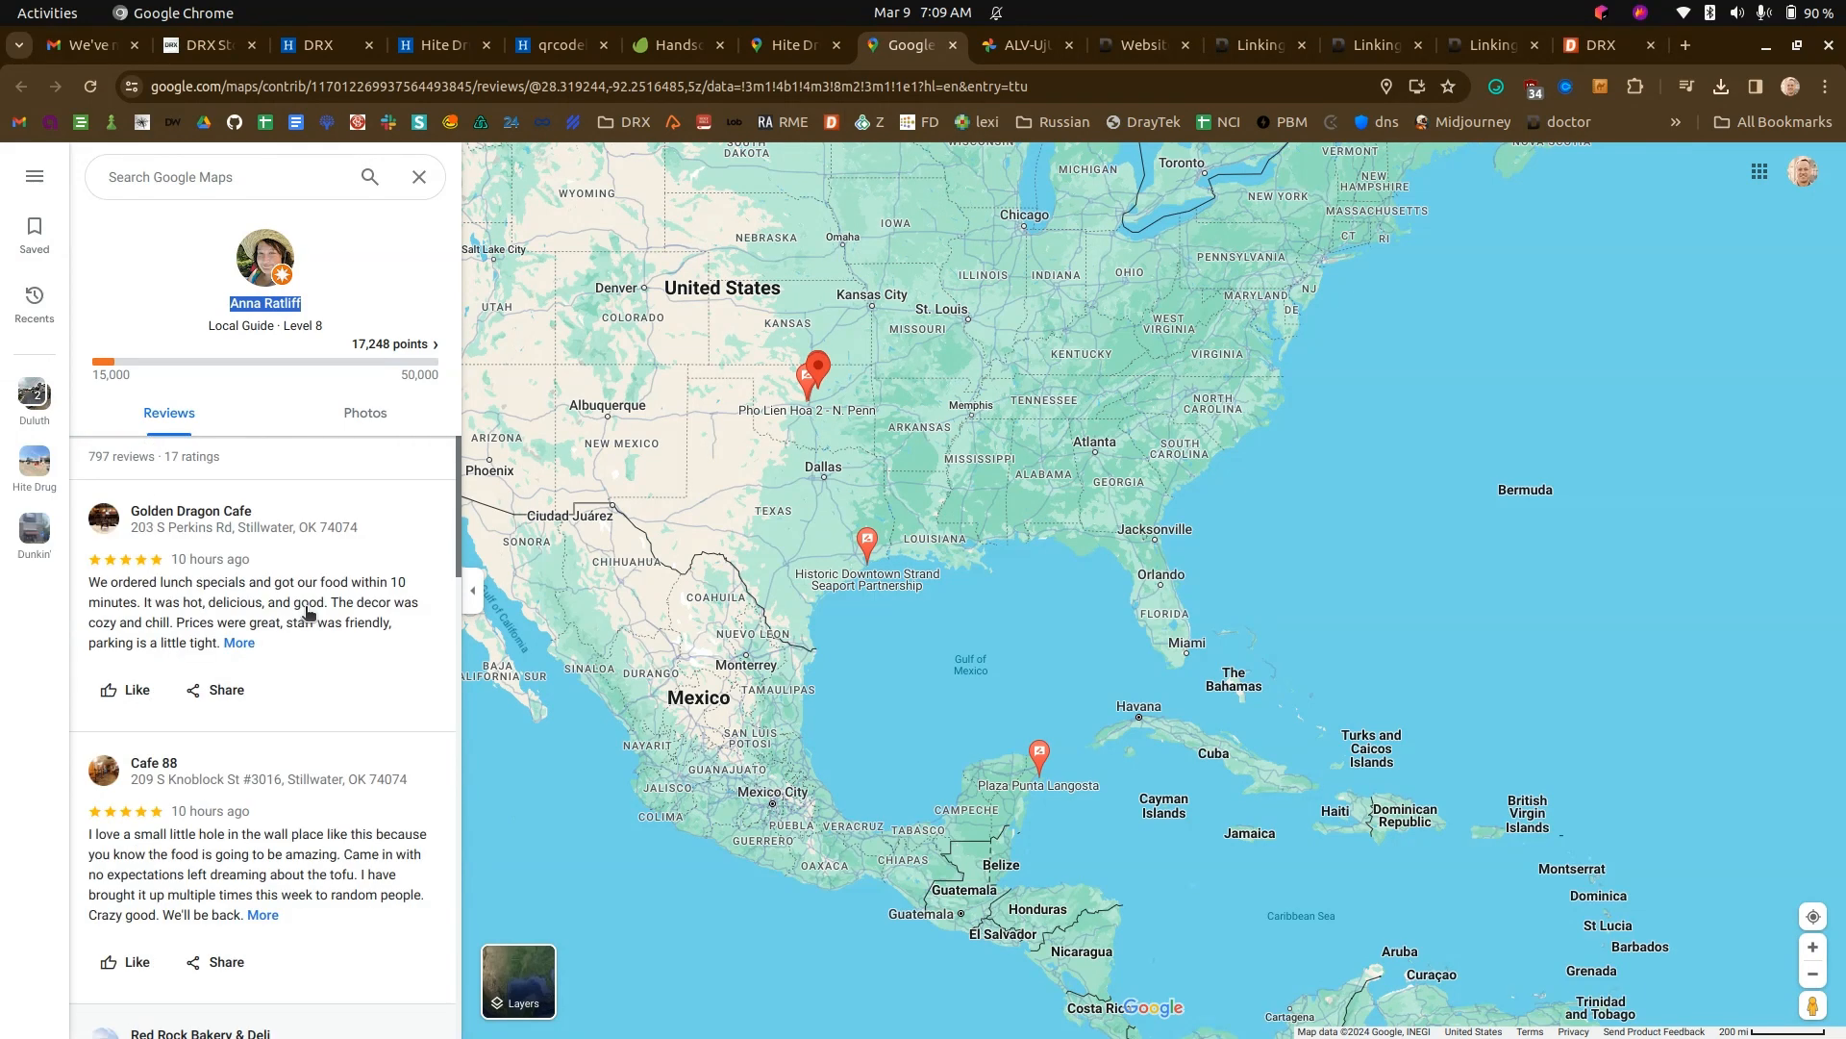
- Copy the review text about the medicine shortage from Hite Drug's Google Maps reviews into the body of the new Website Manager post
click(794, 48)
drag(375, 815, 91, 772)
key(ctrl+c)
click(552, 44)
click(450, 40)
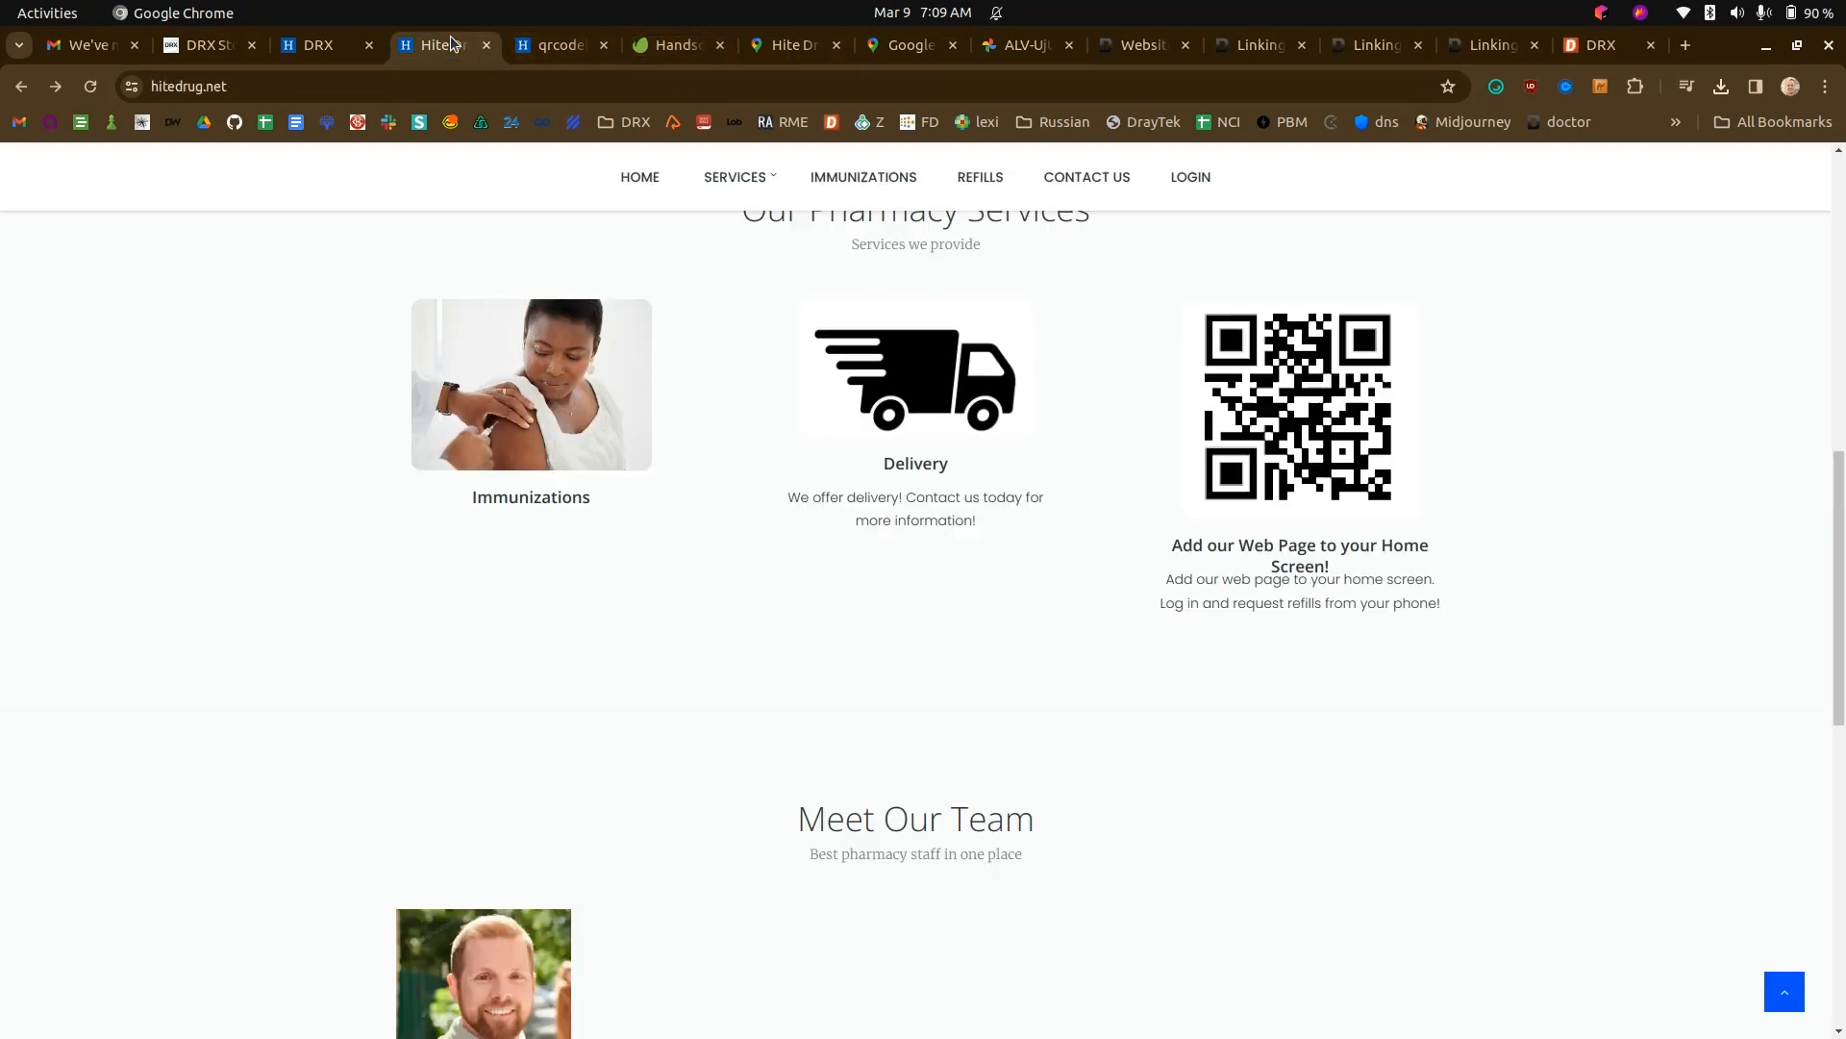
click(325, 48)
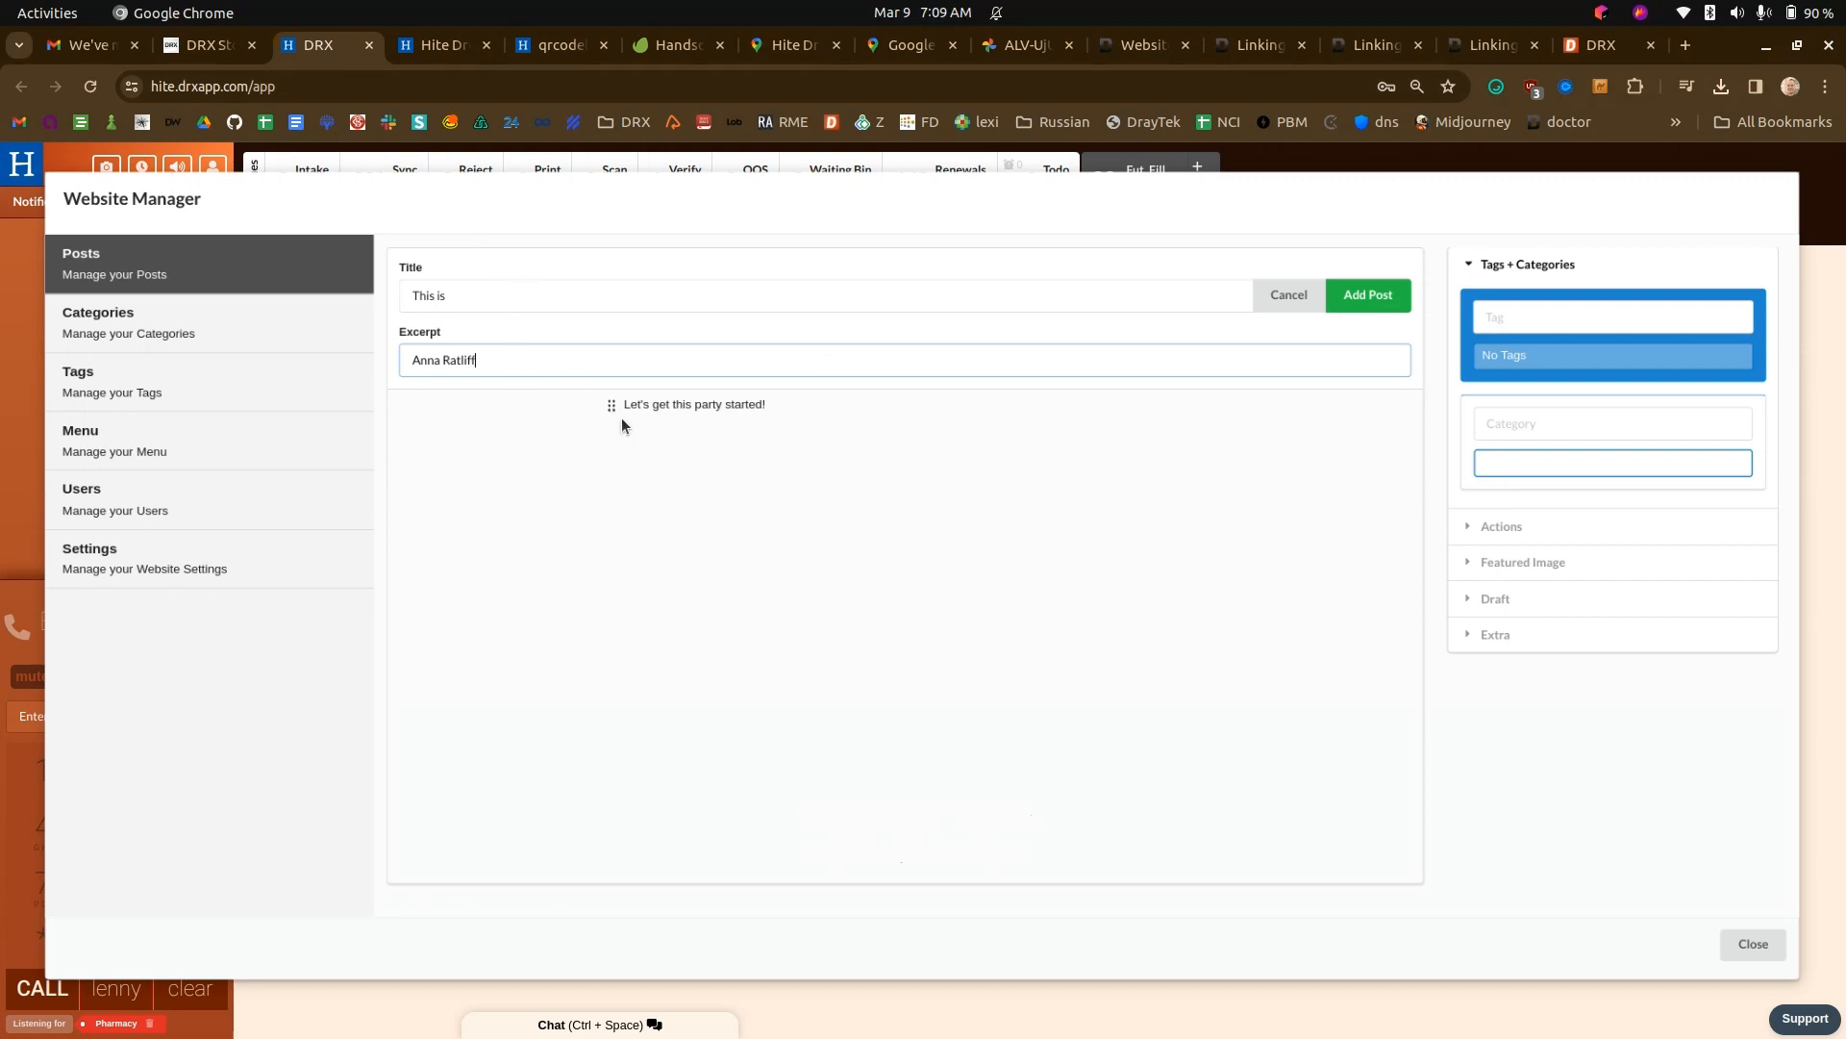
click(621, 421)
key(ctrl+v)
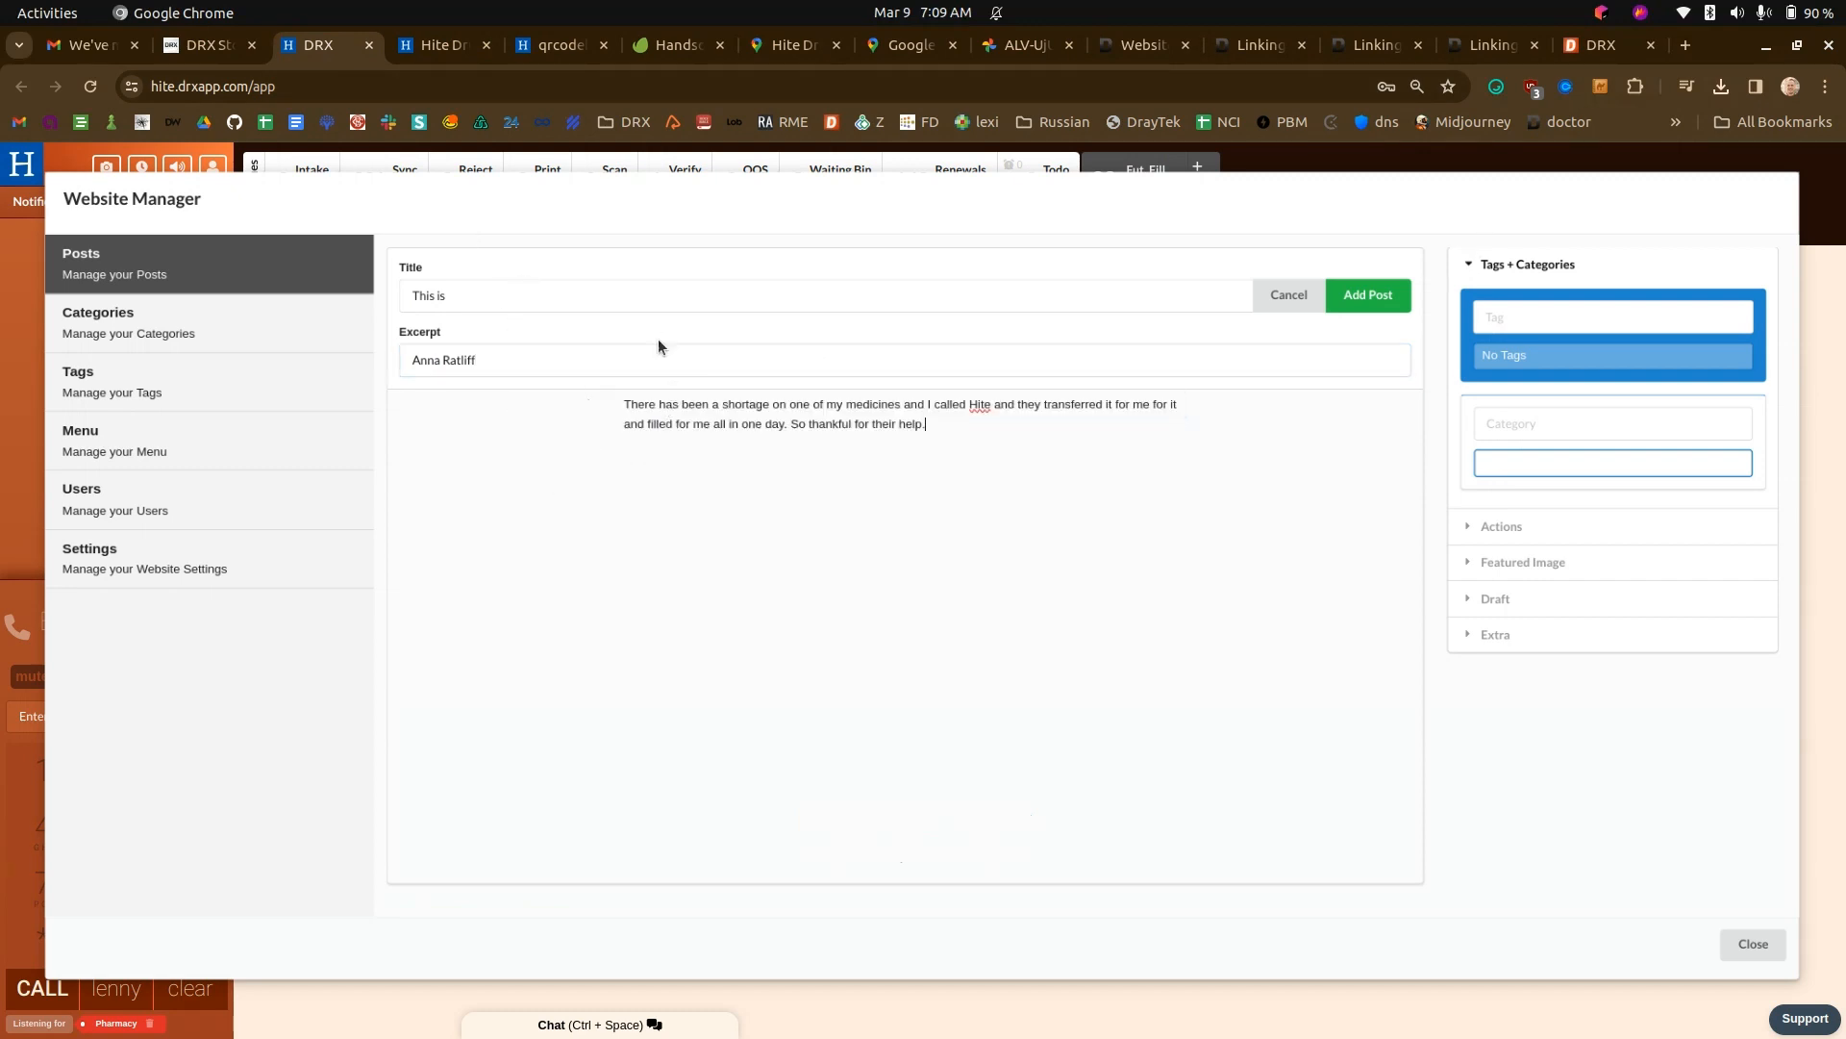
- Title the post "This is a review", tag it testimonials, and add it, authorizing the save with the user PIN
click(544, 295)
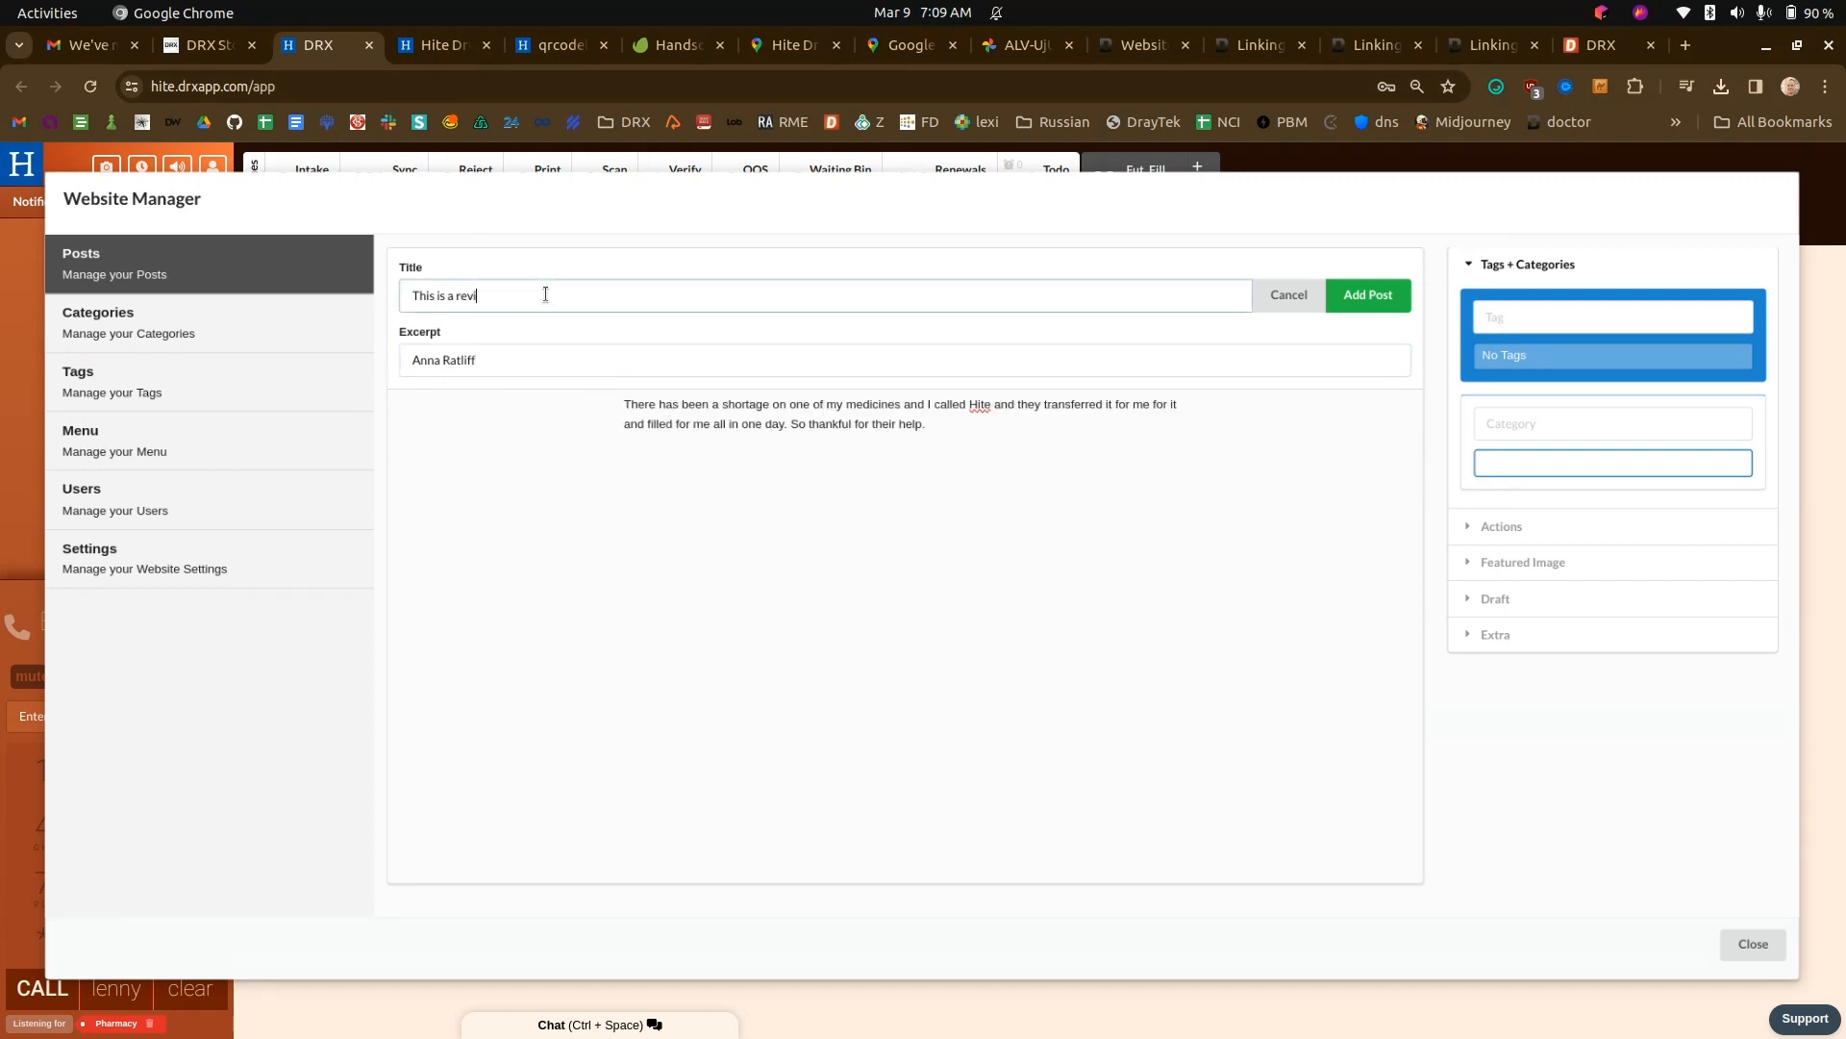
click(1493, 315)
text(testimonials)
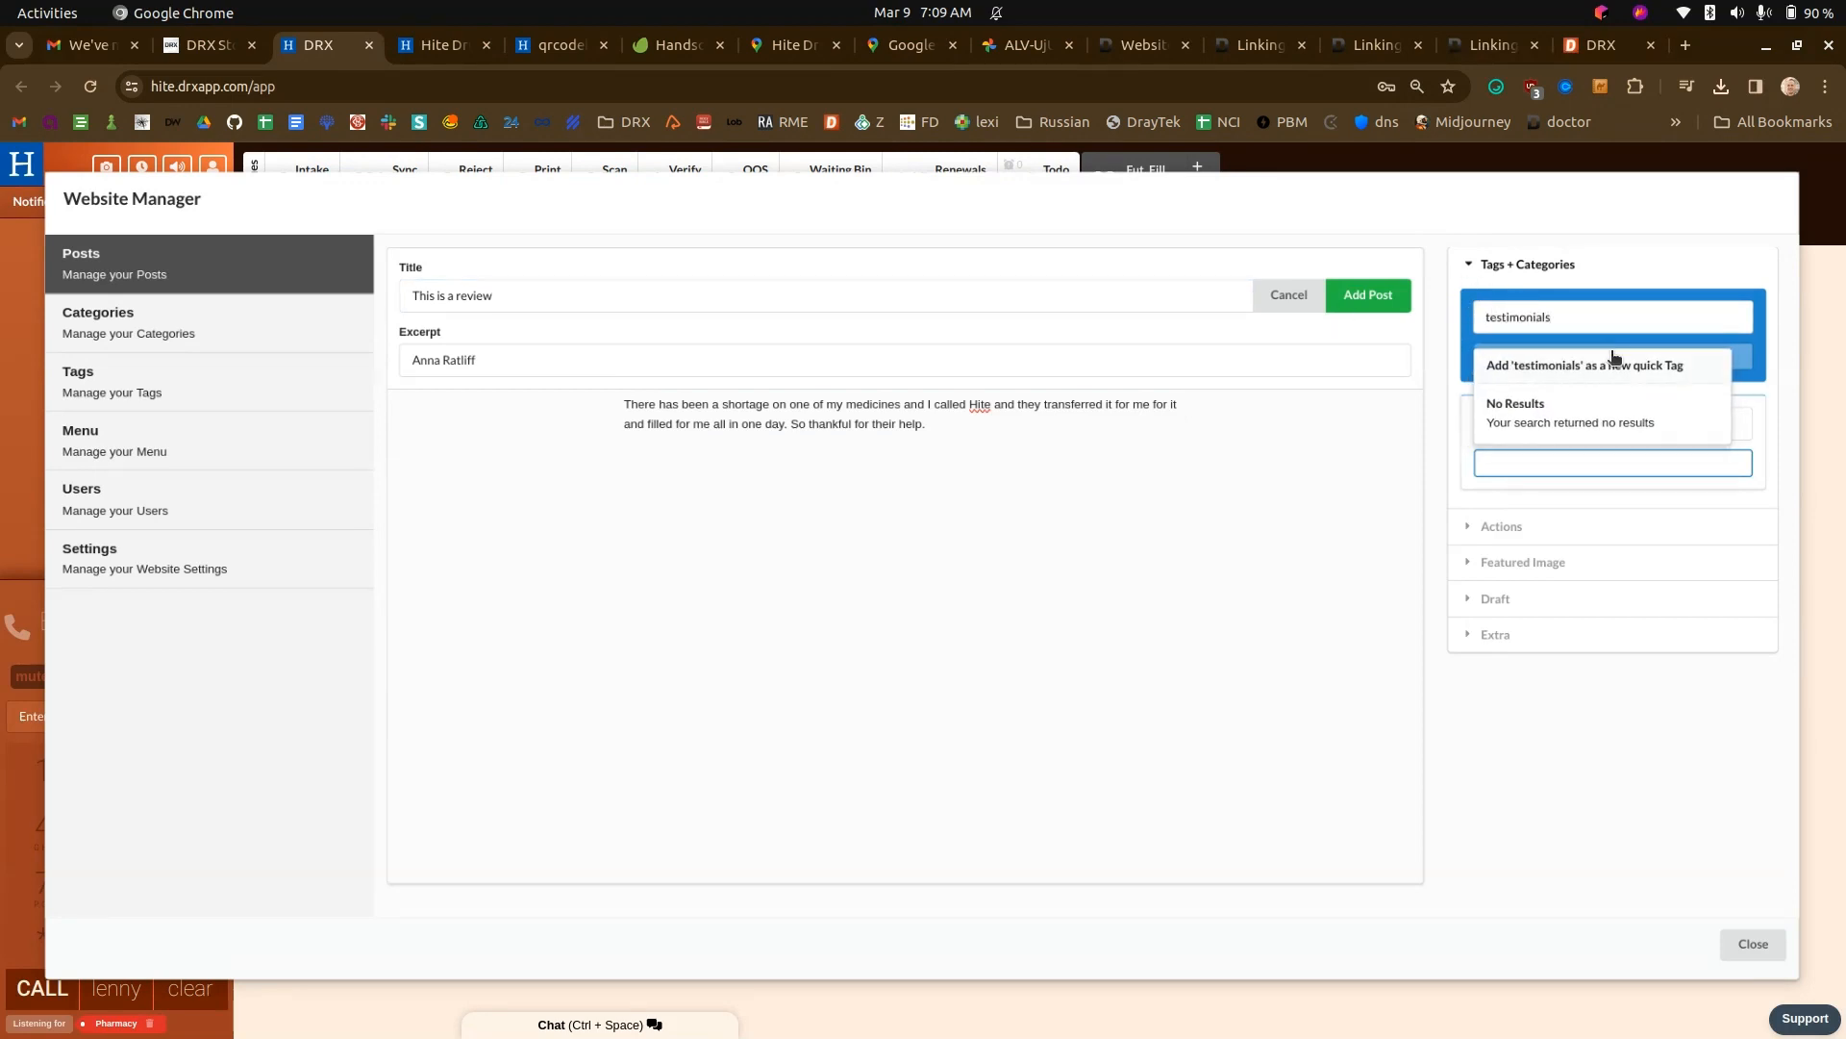
click(1618, 363)
click(1369, 295)
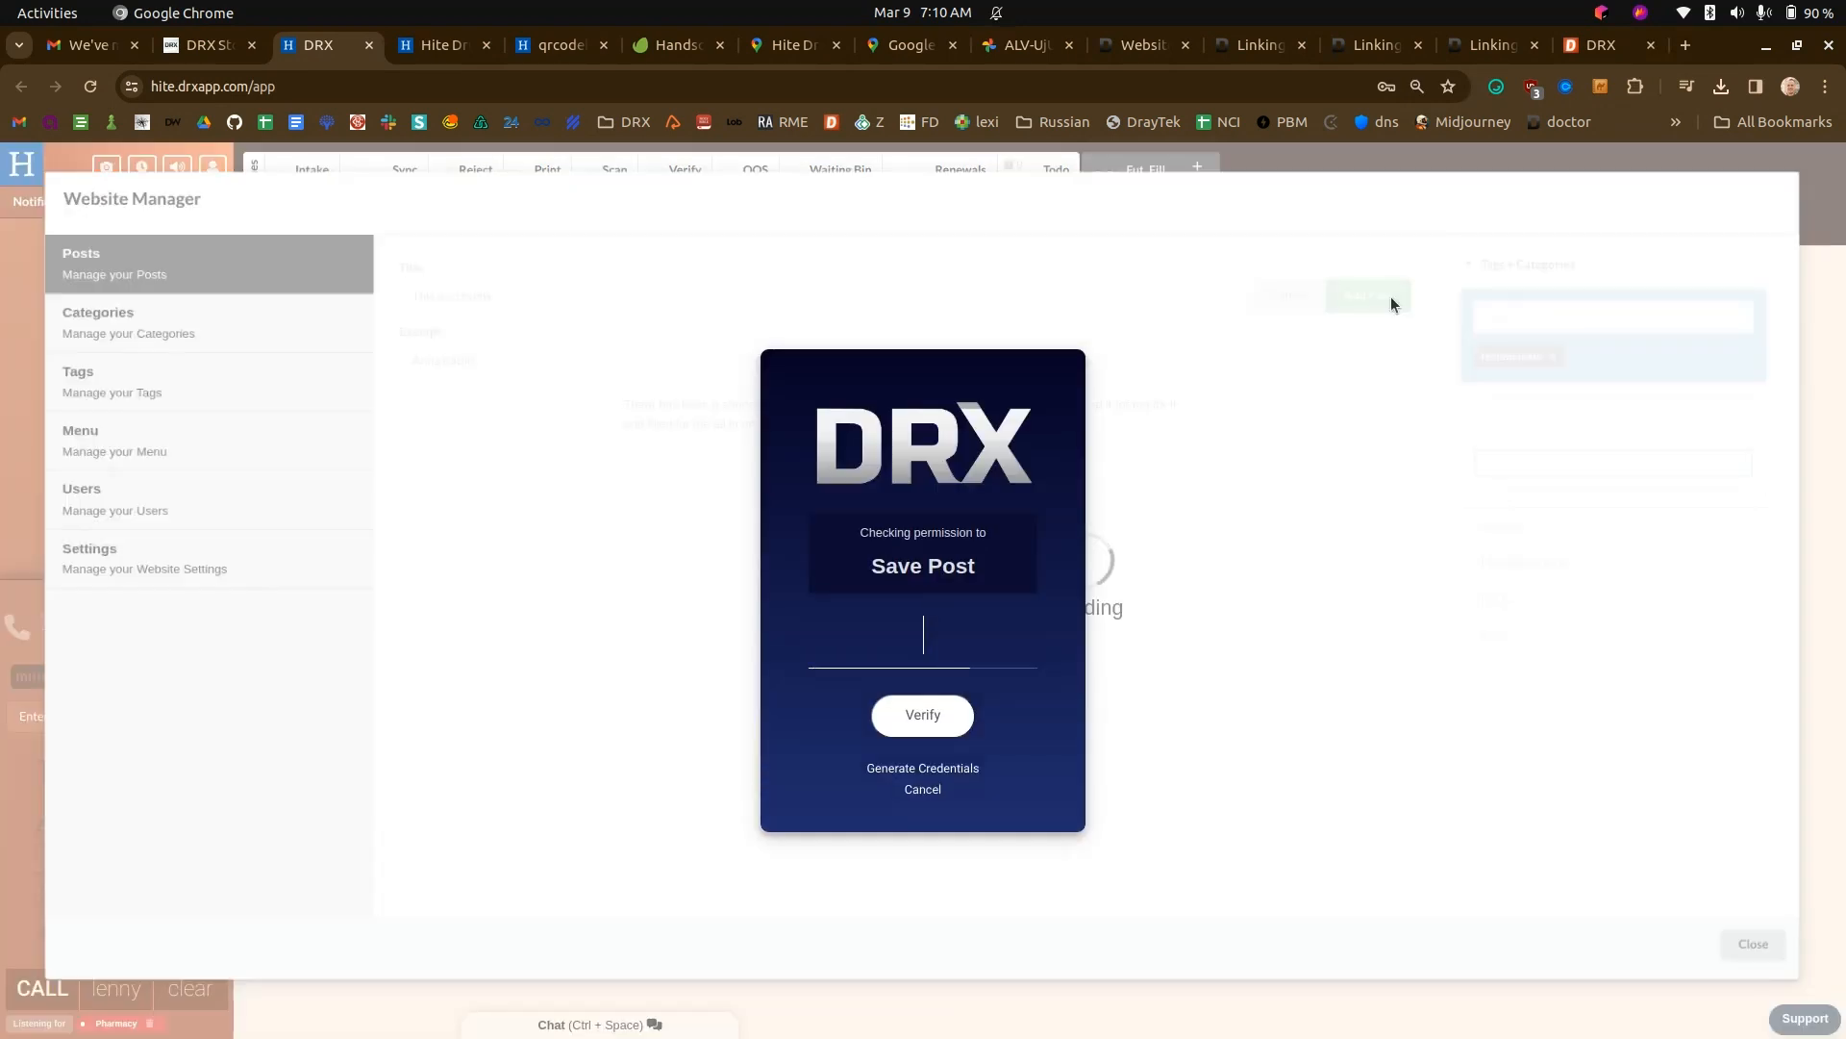
text(****)
- Check how the new review is displayed in the Our Happy Customers section of the Hite Drug website
click(437, 45)
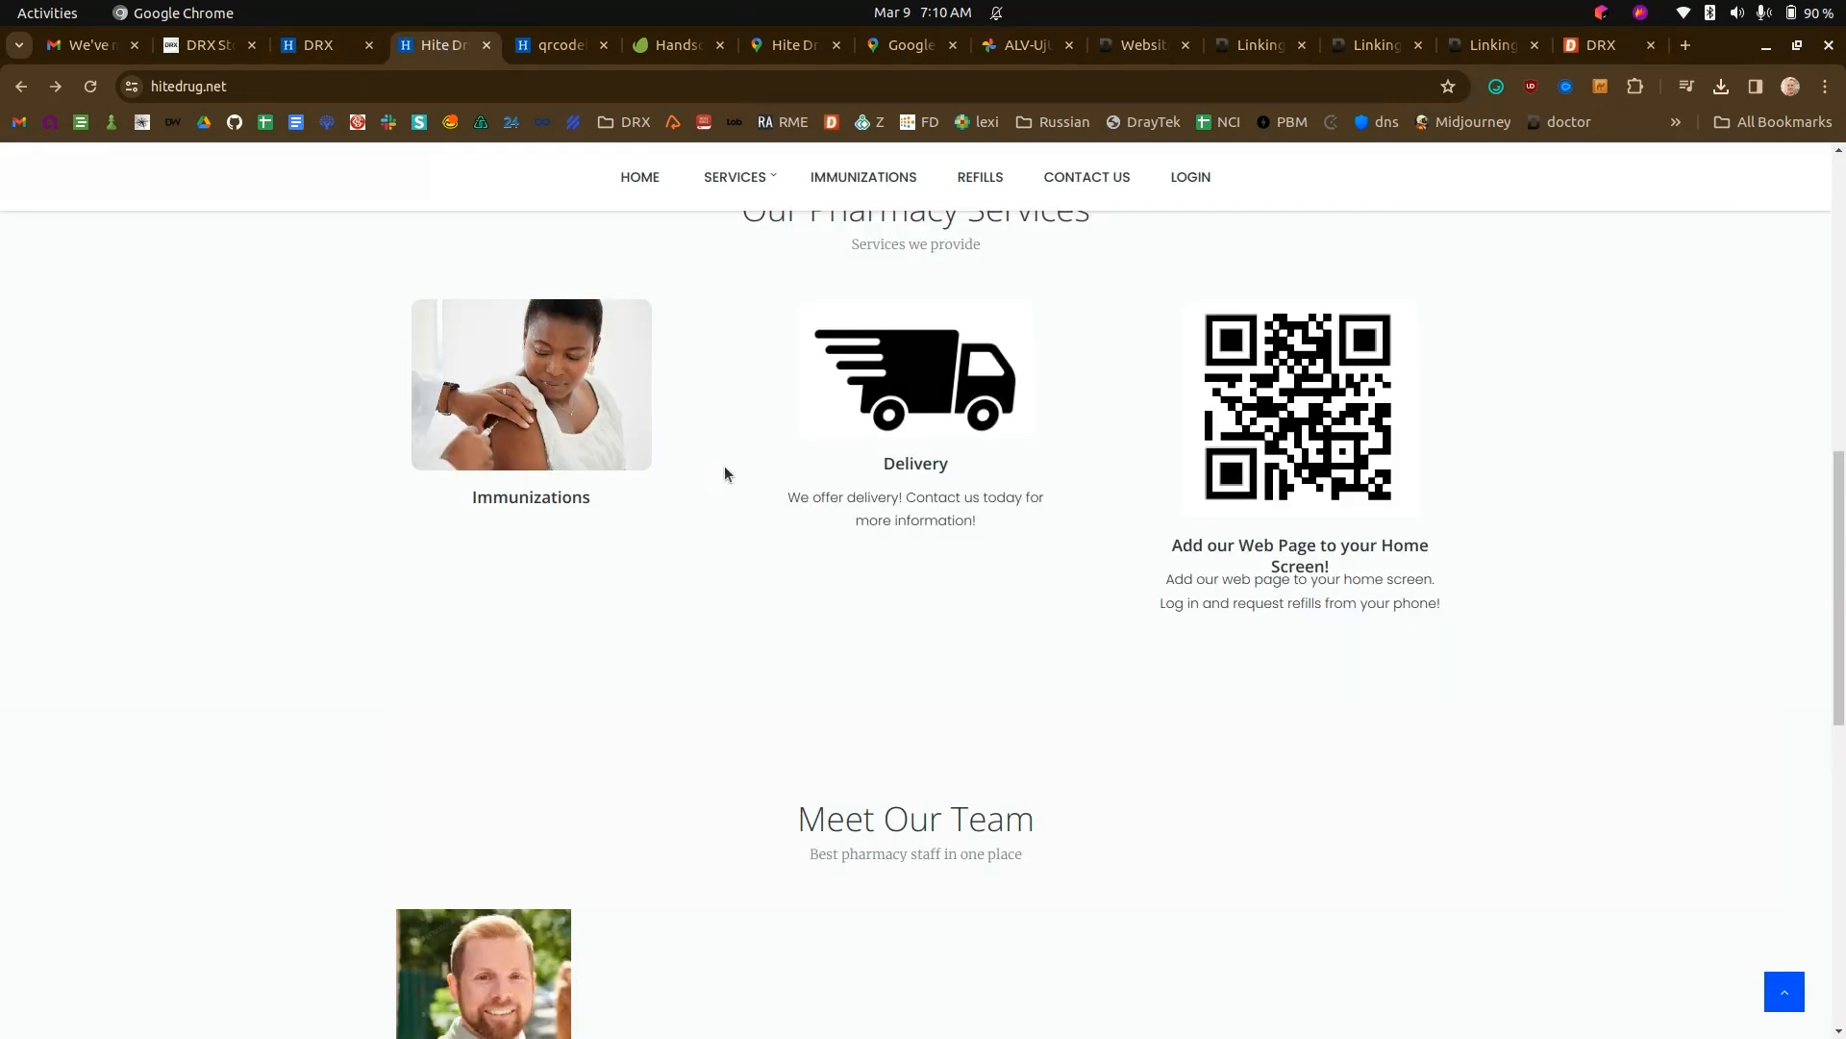
scroll(739, 453, down, 3)
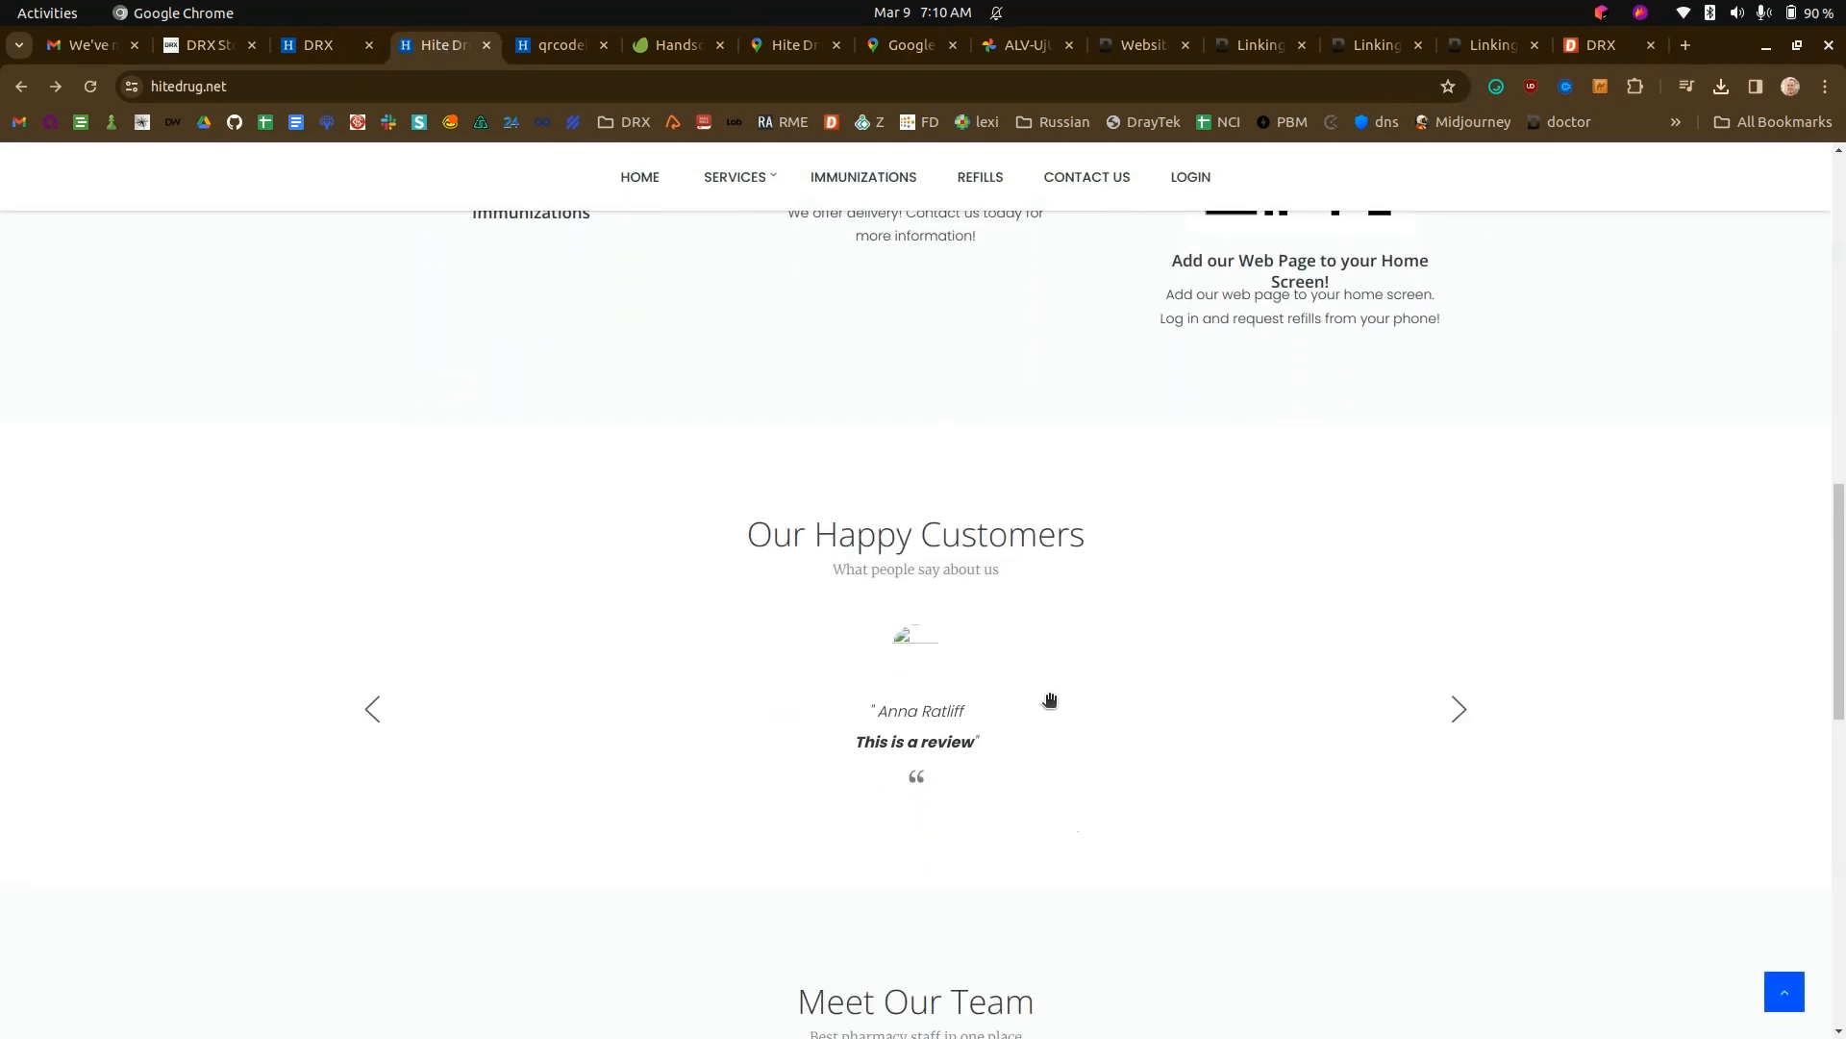
scroll(995, 742, down, 1)
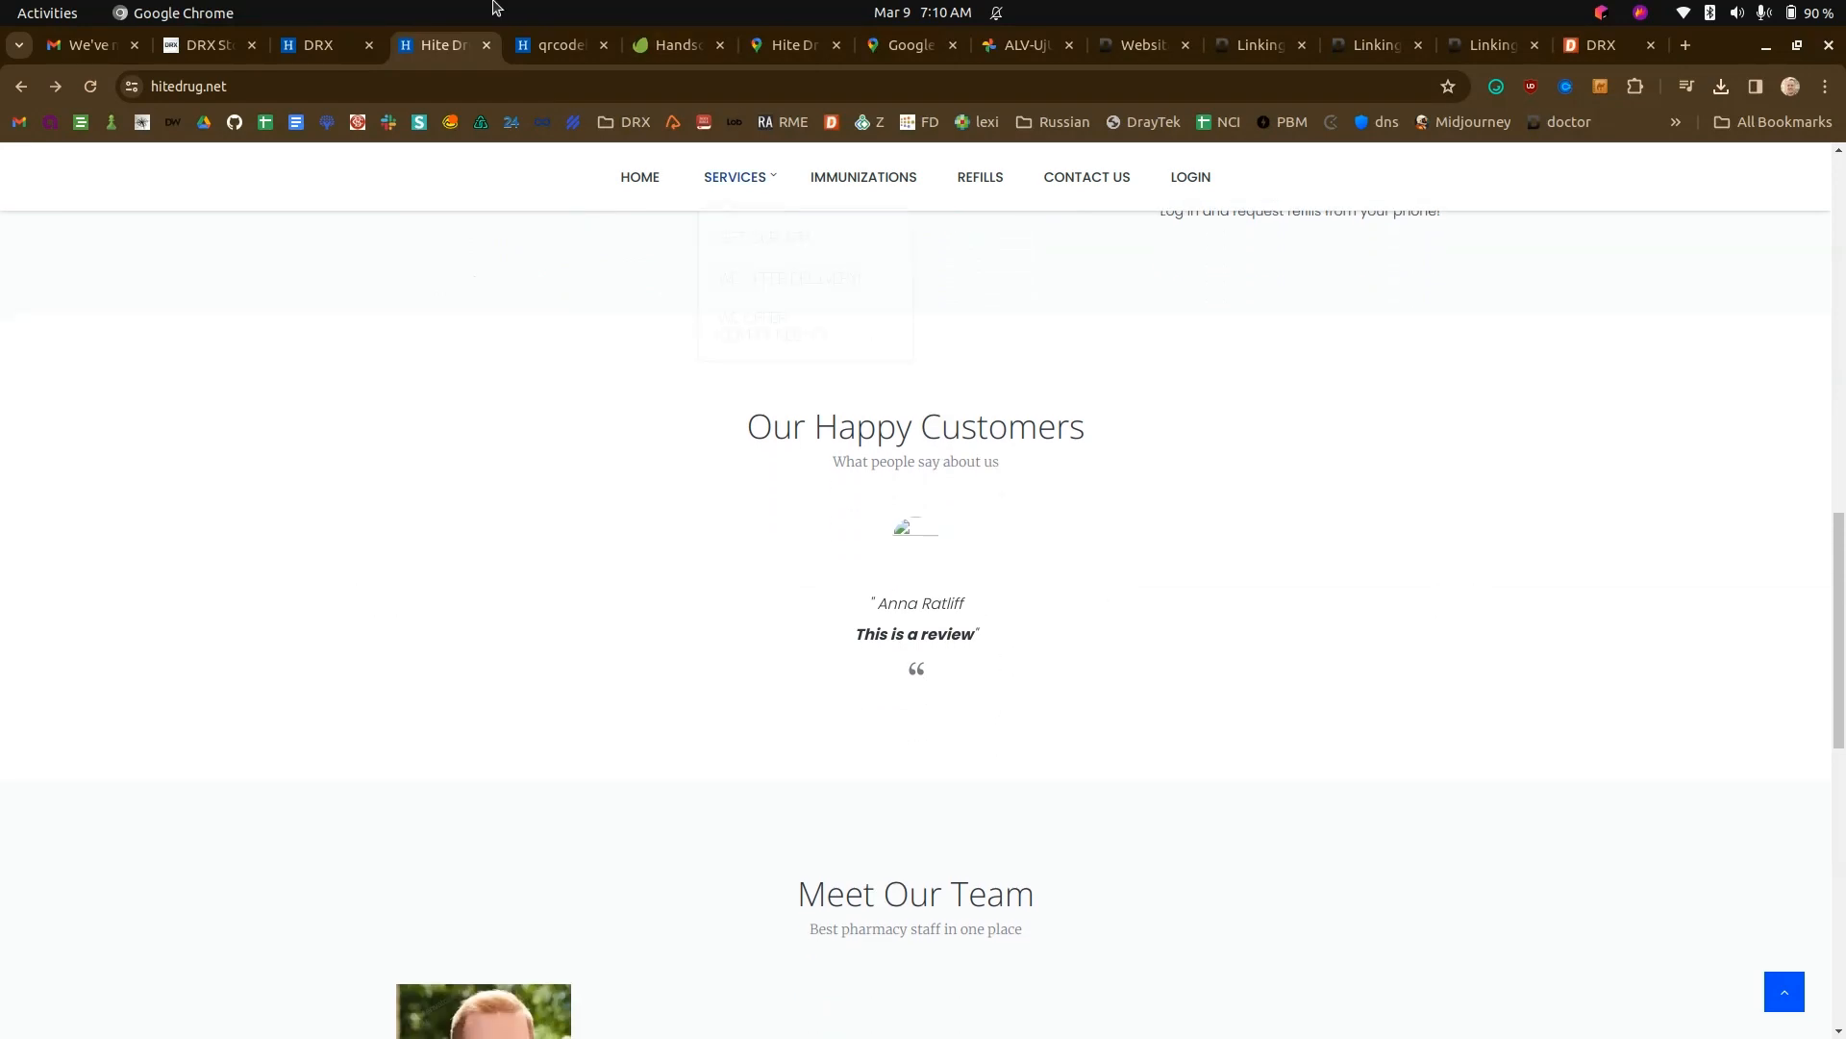
click(327, 45)
click(442, 45)
- Open the "This is a review" post in the Website Manager for editing and remove the review text from its body
click(327, 45)
click(405, 438)
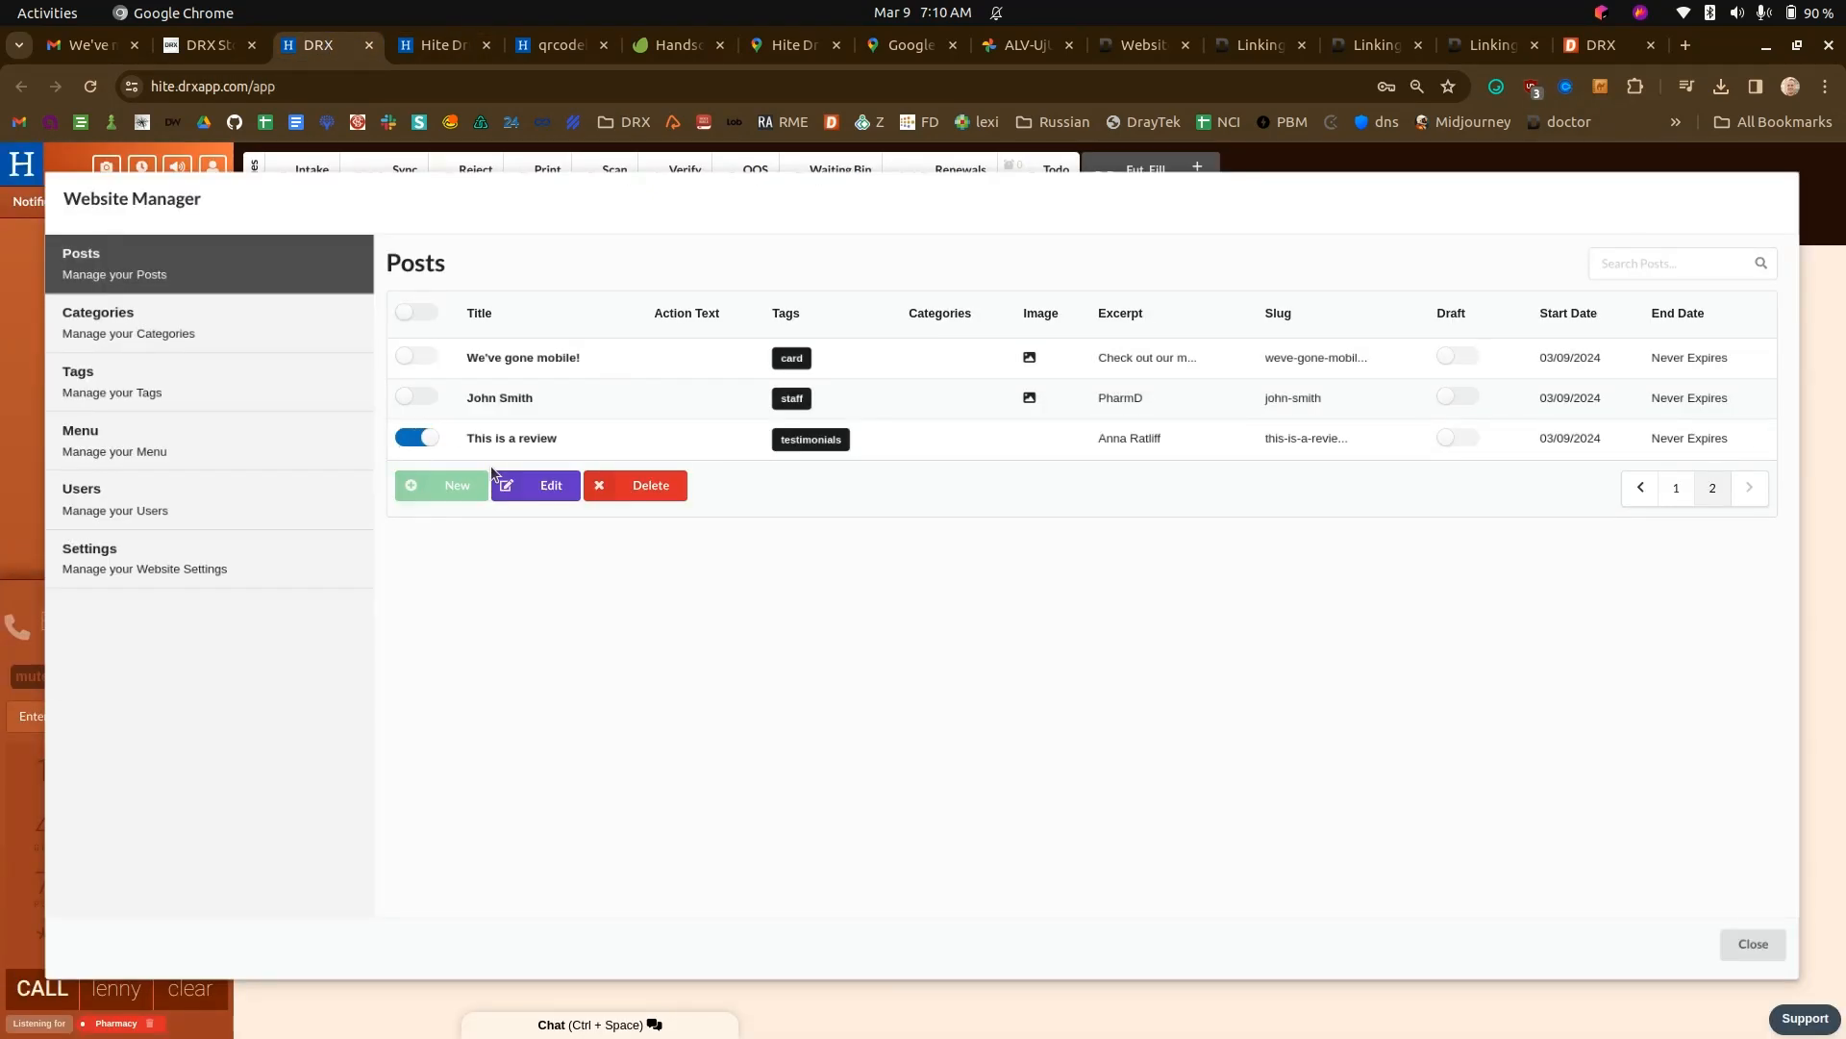
click(520, 481)
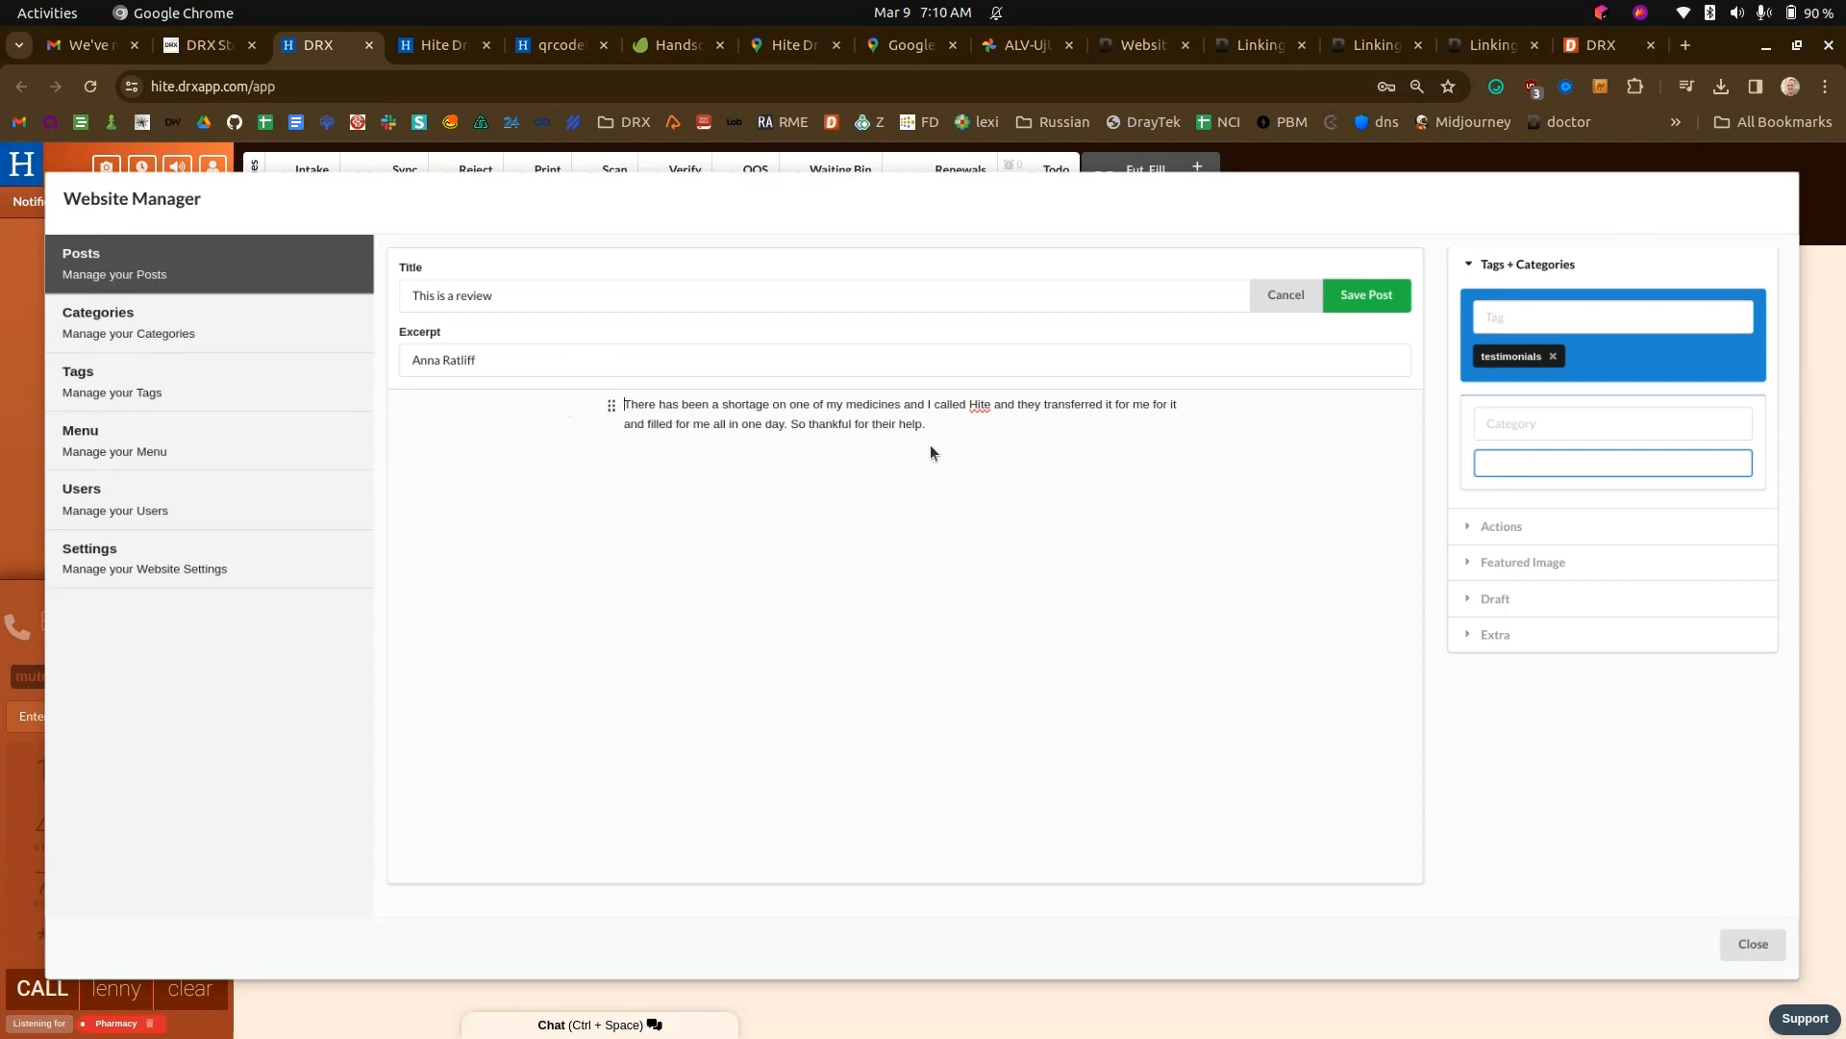
drag(931, 444, 646, 385)
key(ctrl+c)
key(BackSpace)
- Replace the post's title with the full review text, save the post, and reload the Hite Drug website
click(413, 46)
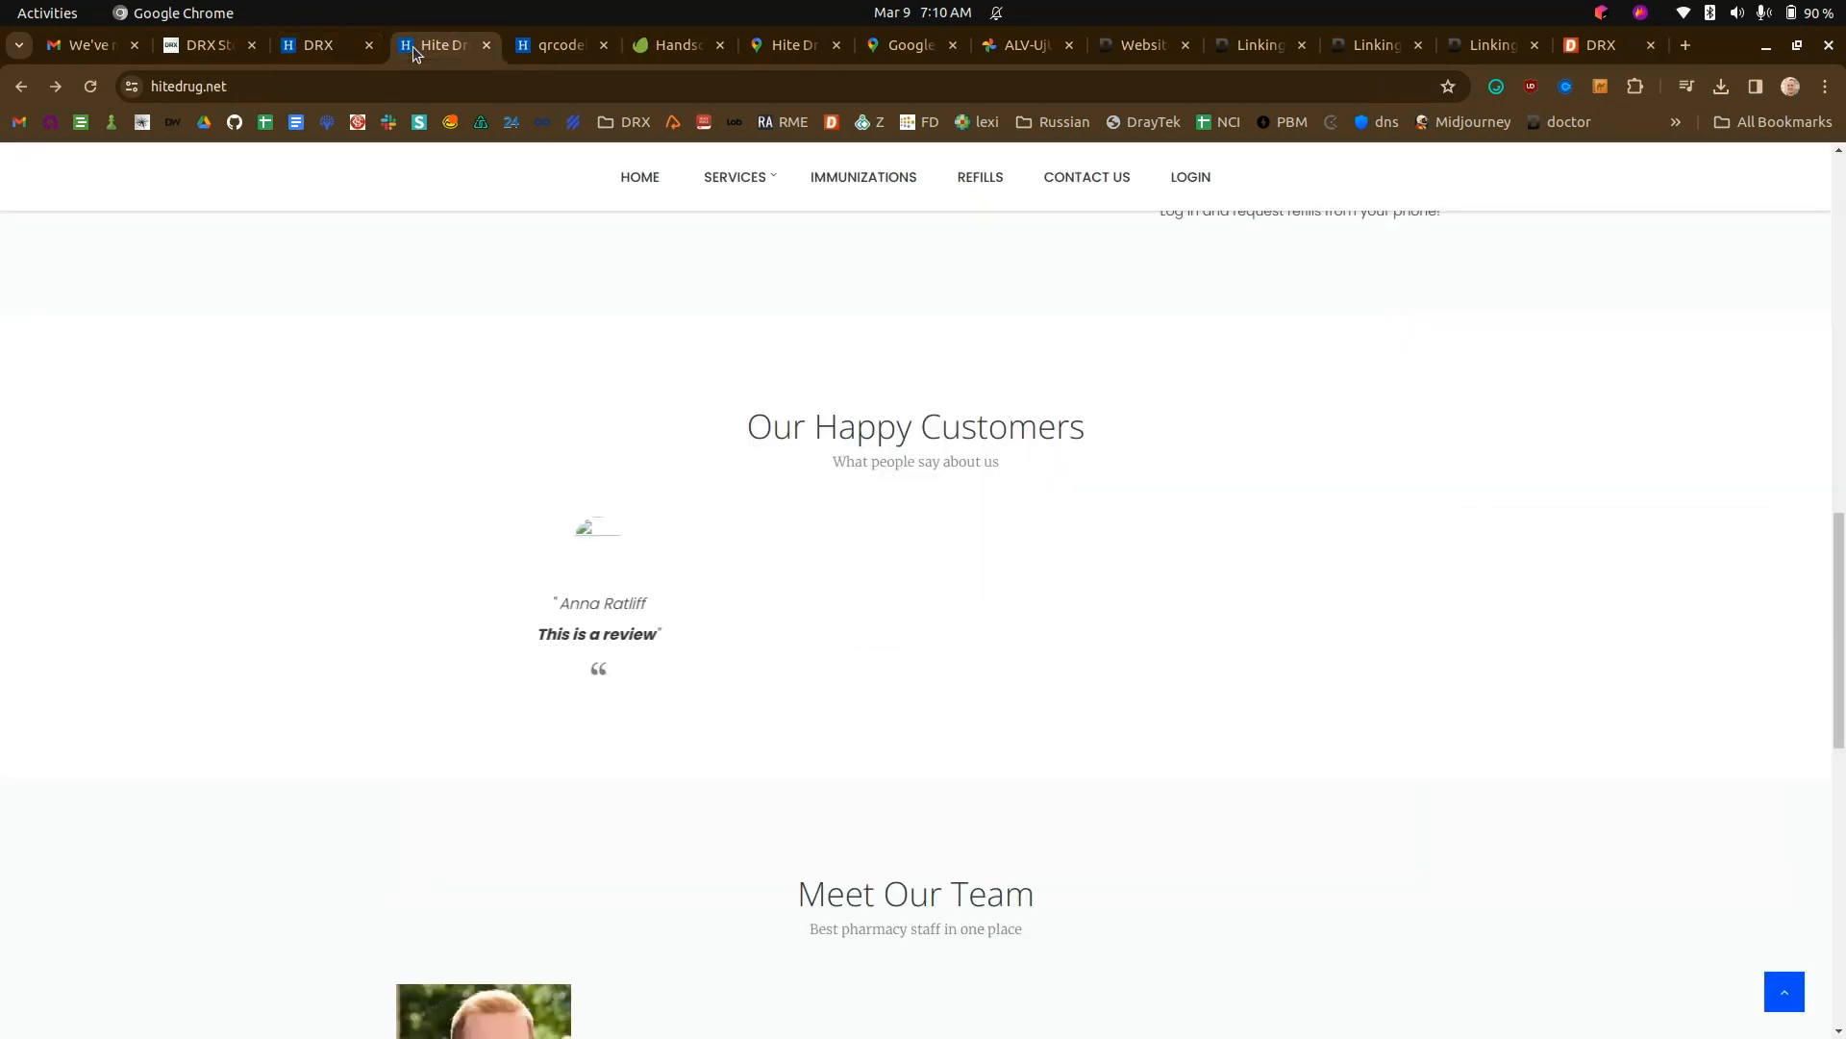
click(331, 42)
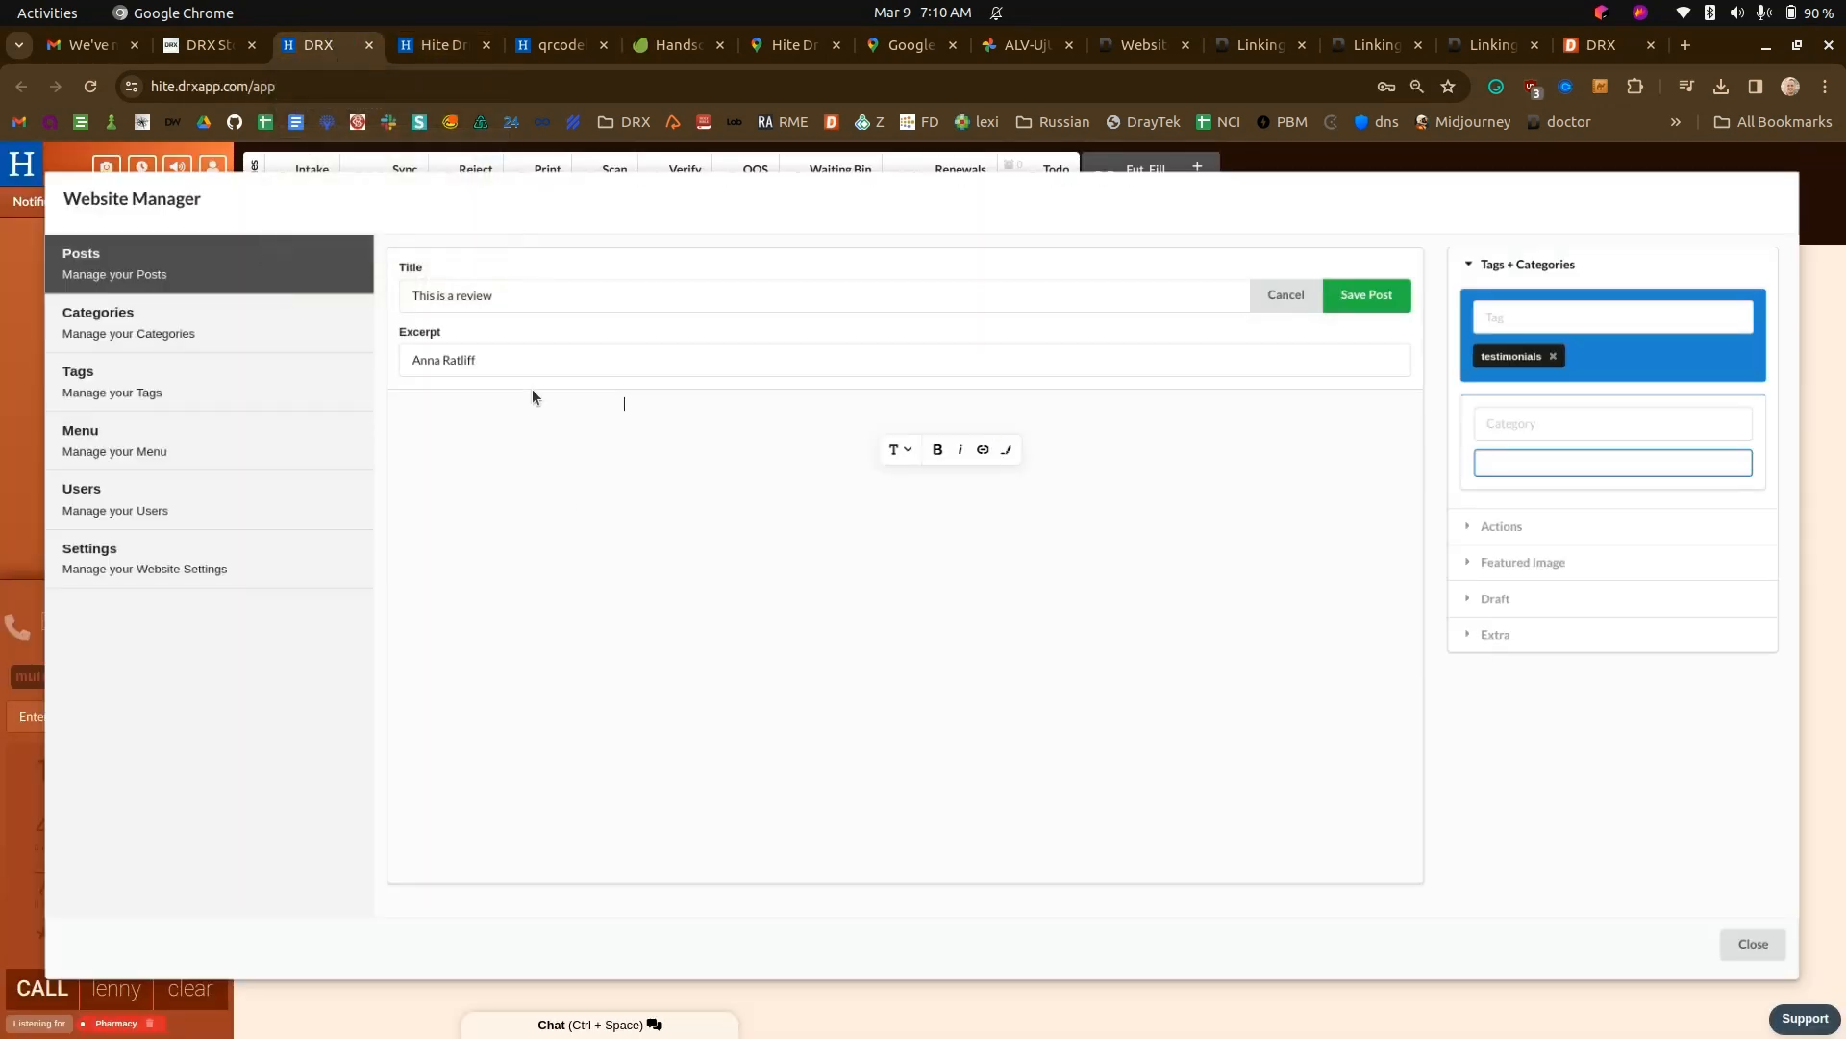
key(ctrl+a)
key(ctrl+v)
click(1368, 297)
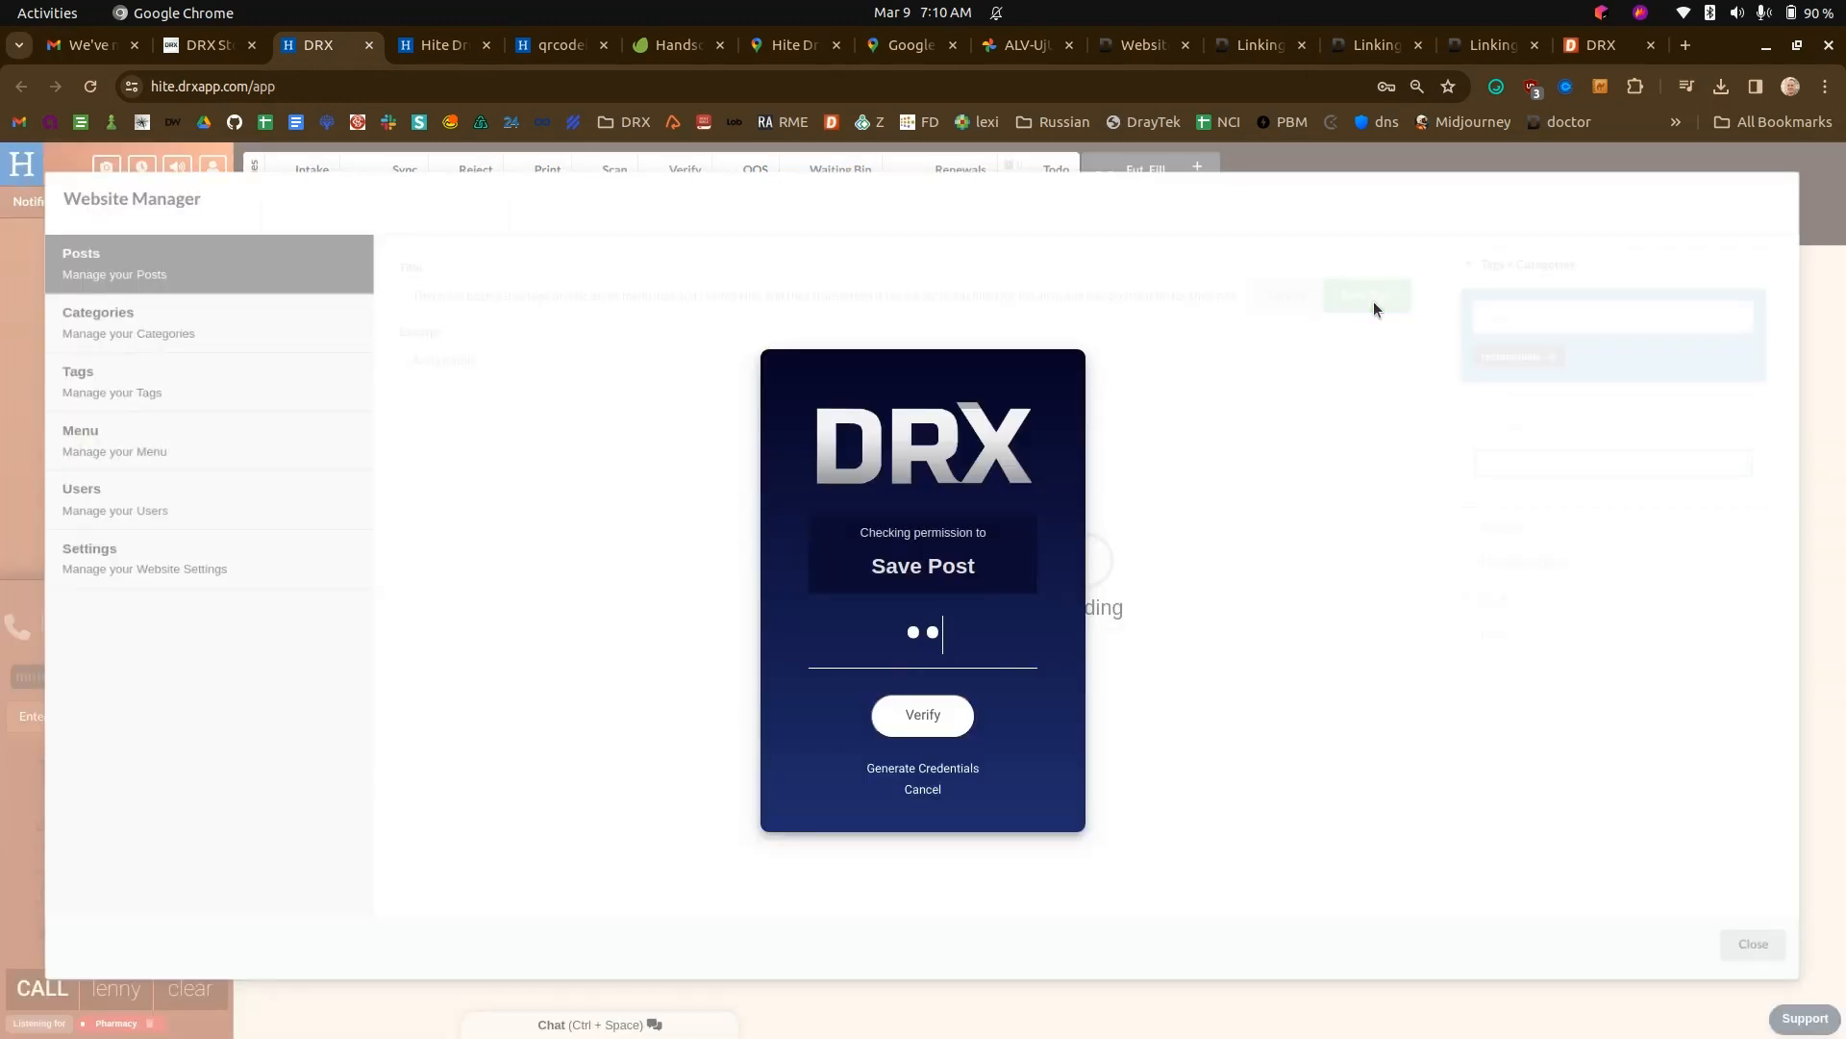
click(412, 44)
key(ctrl+r)
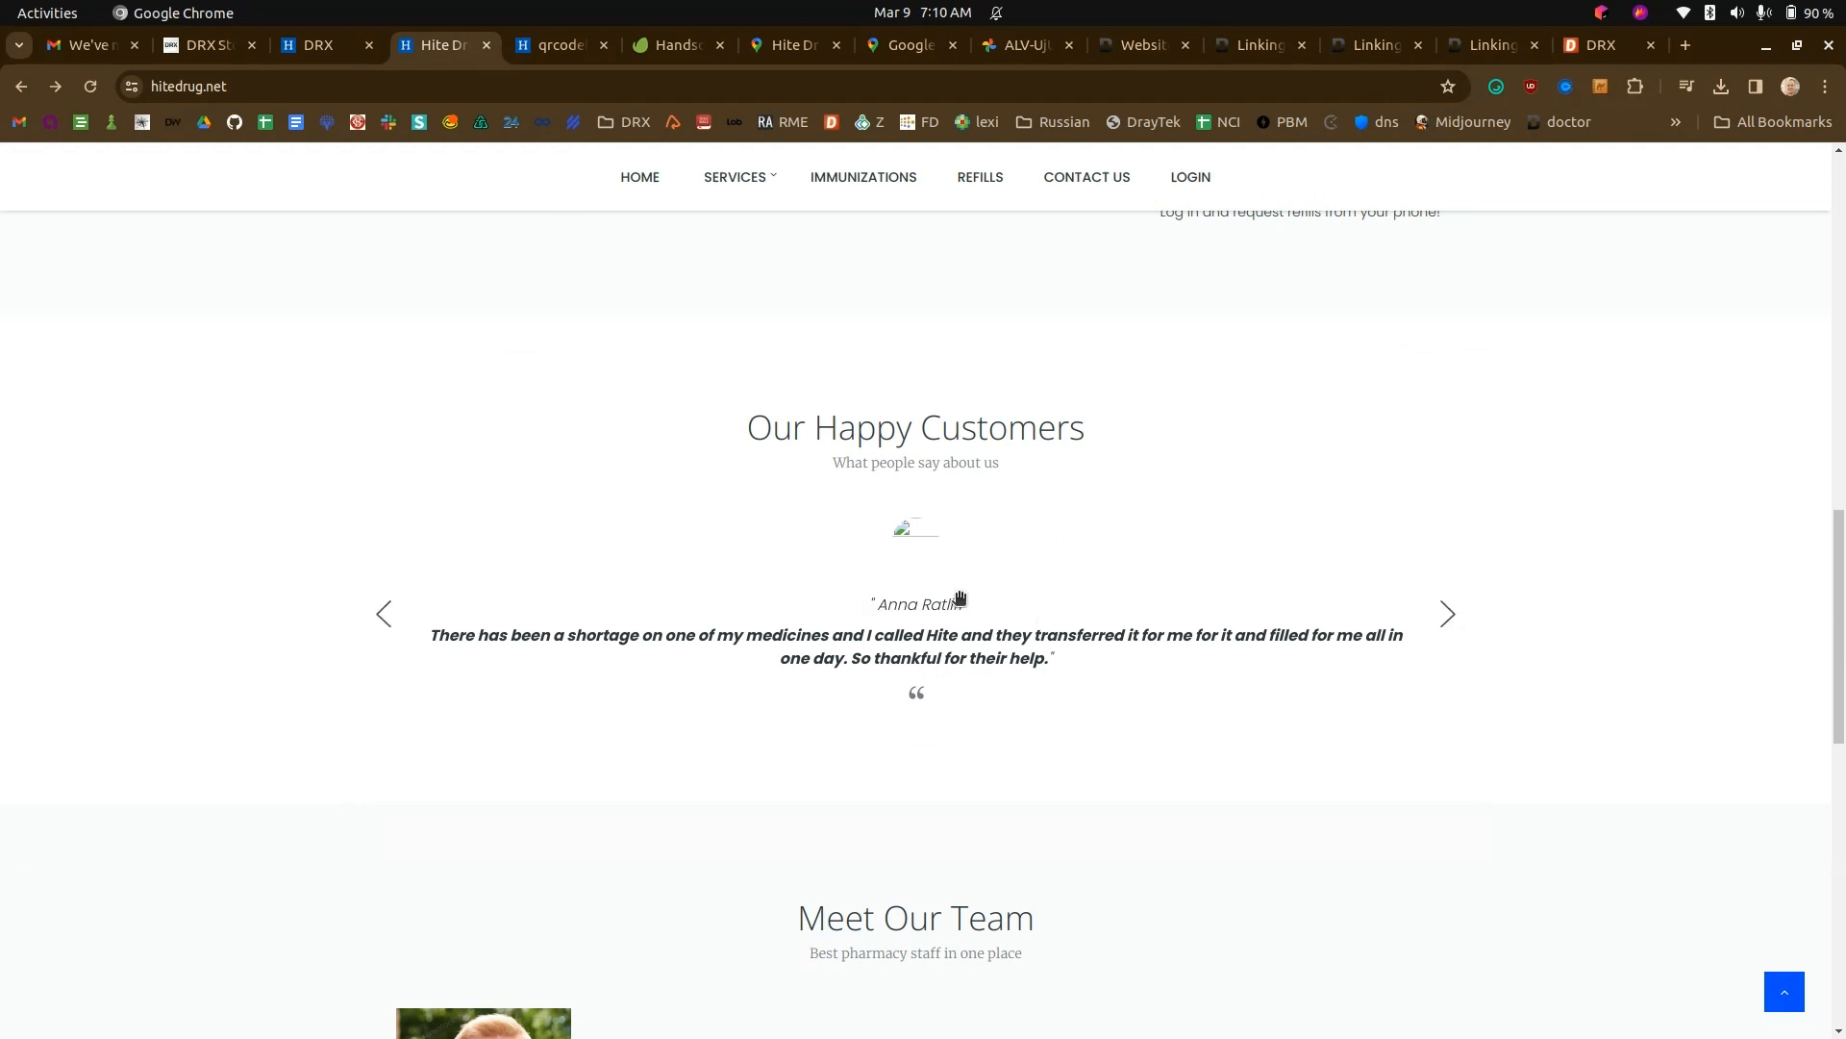
- Edit the testimonials post to upload review.png from Downloads as its featured image, and save the post
click(320, 44)
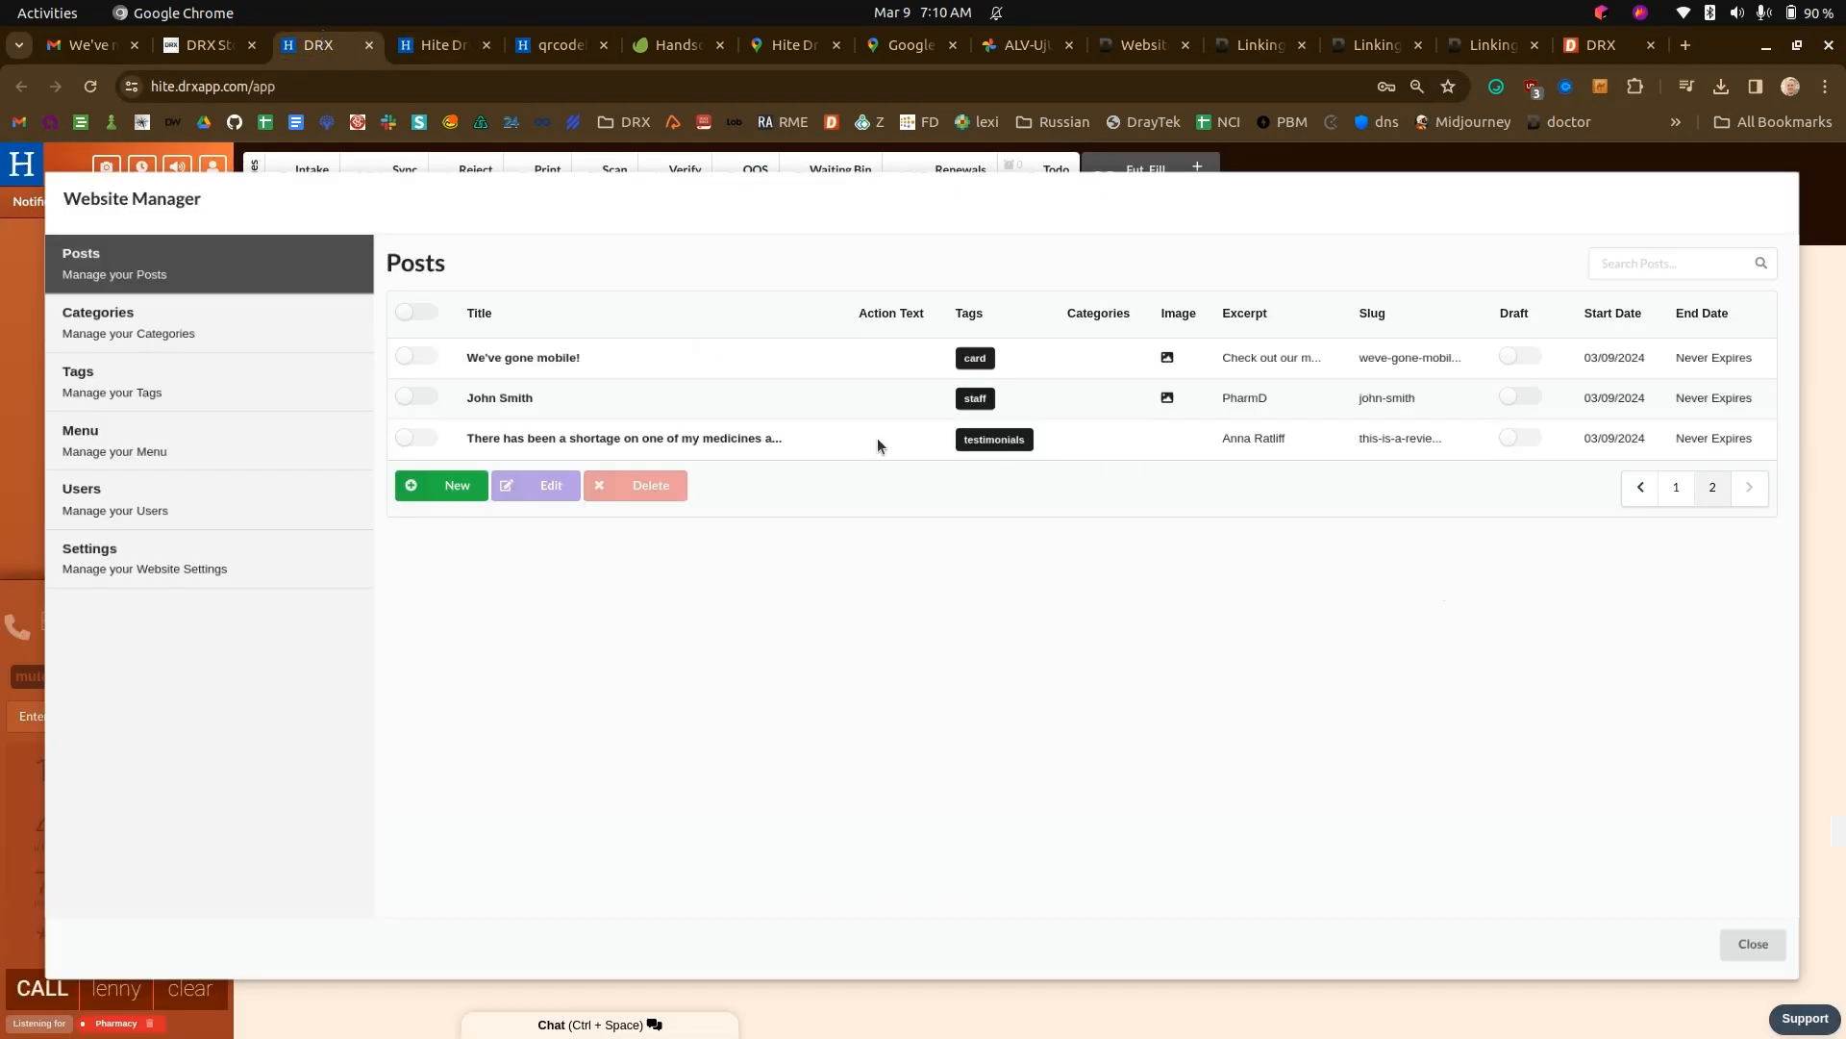
click(417, 438)
click(544, 489)
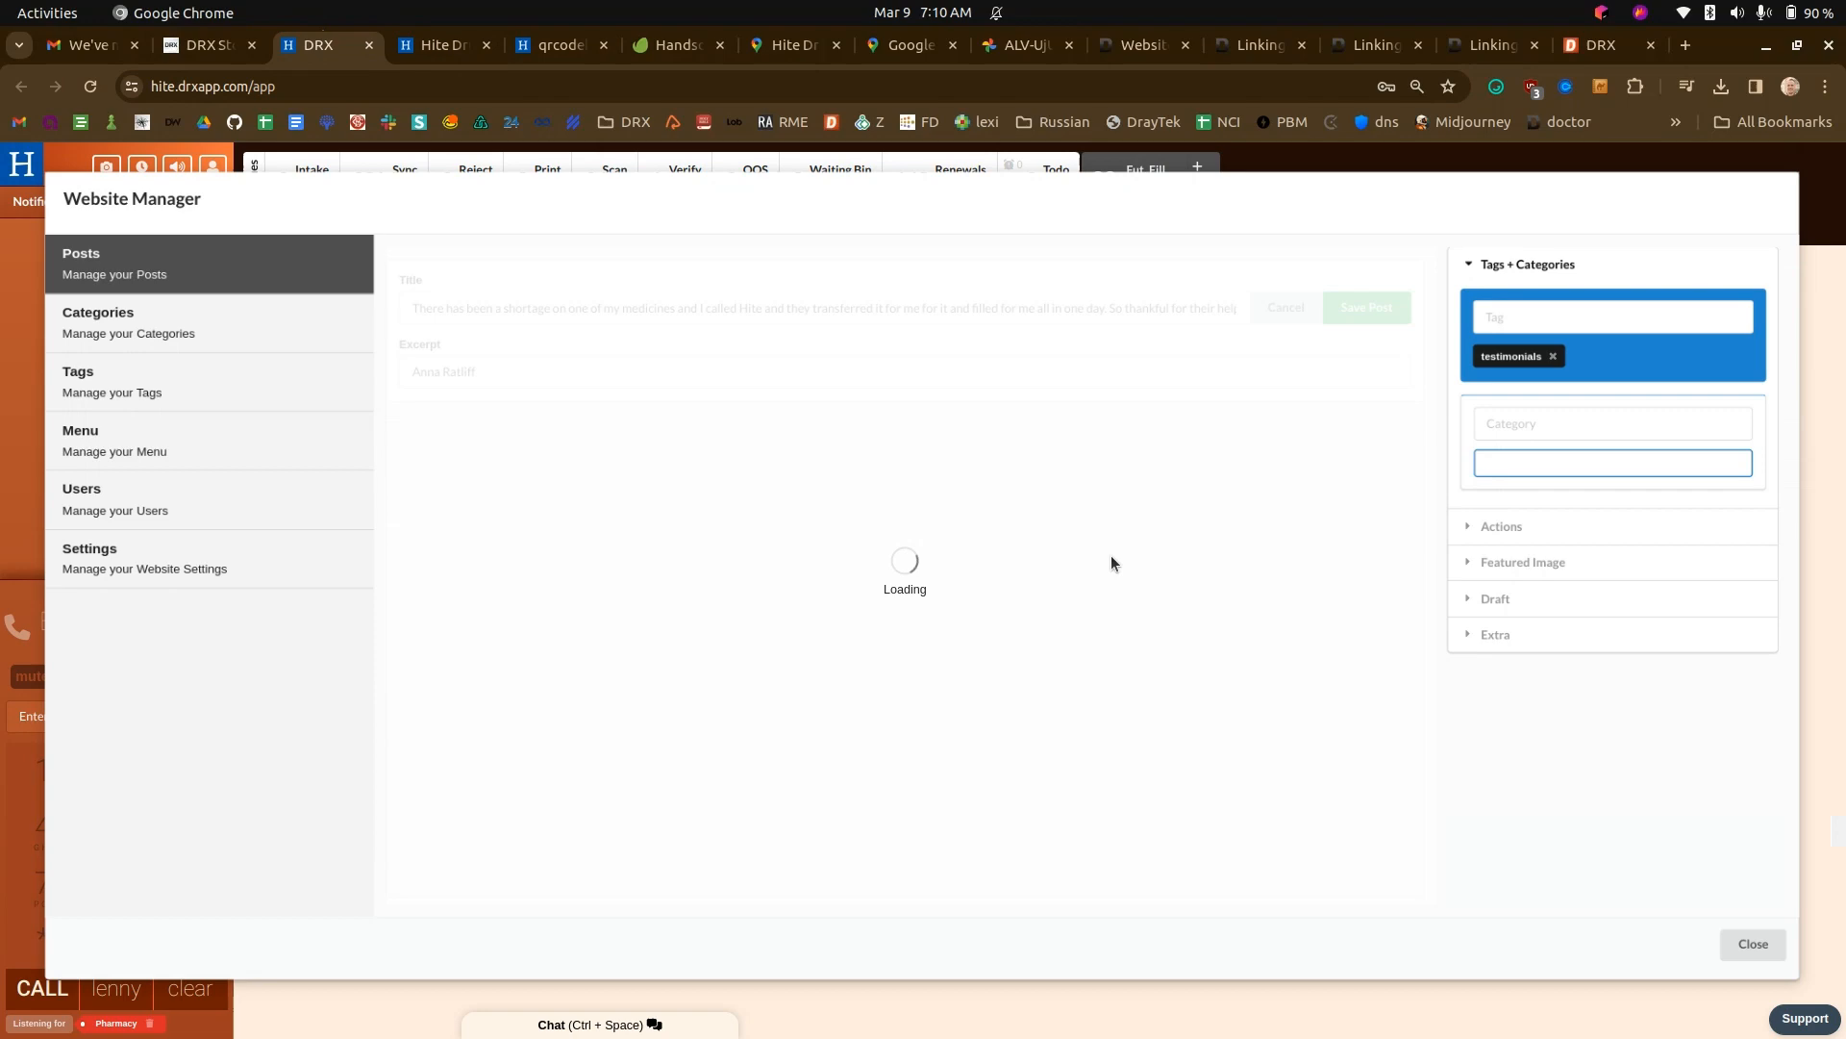
click(1534, 561)
click(1613, 405)
double_click(726, 435)
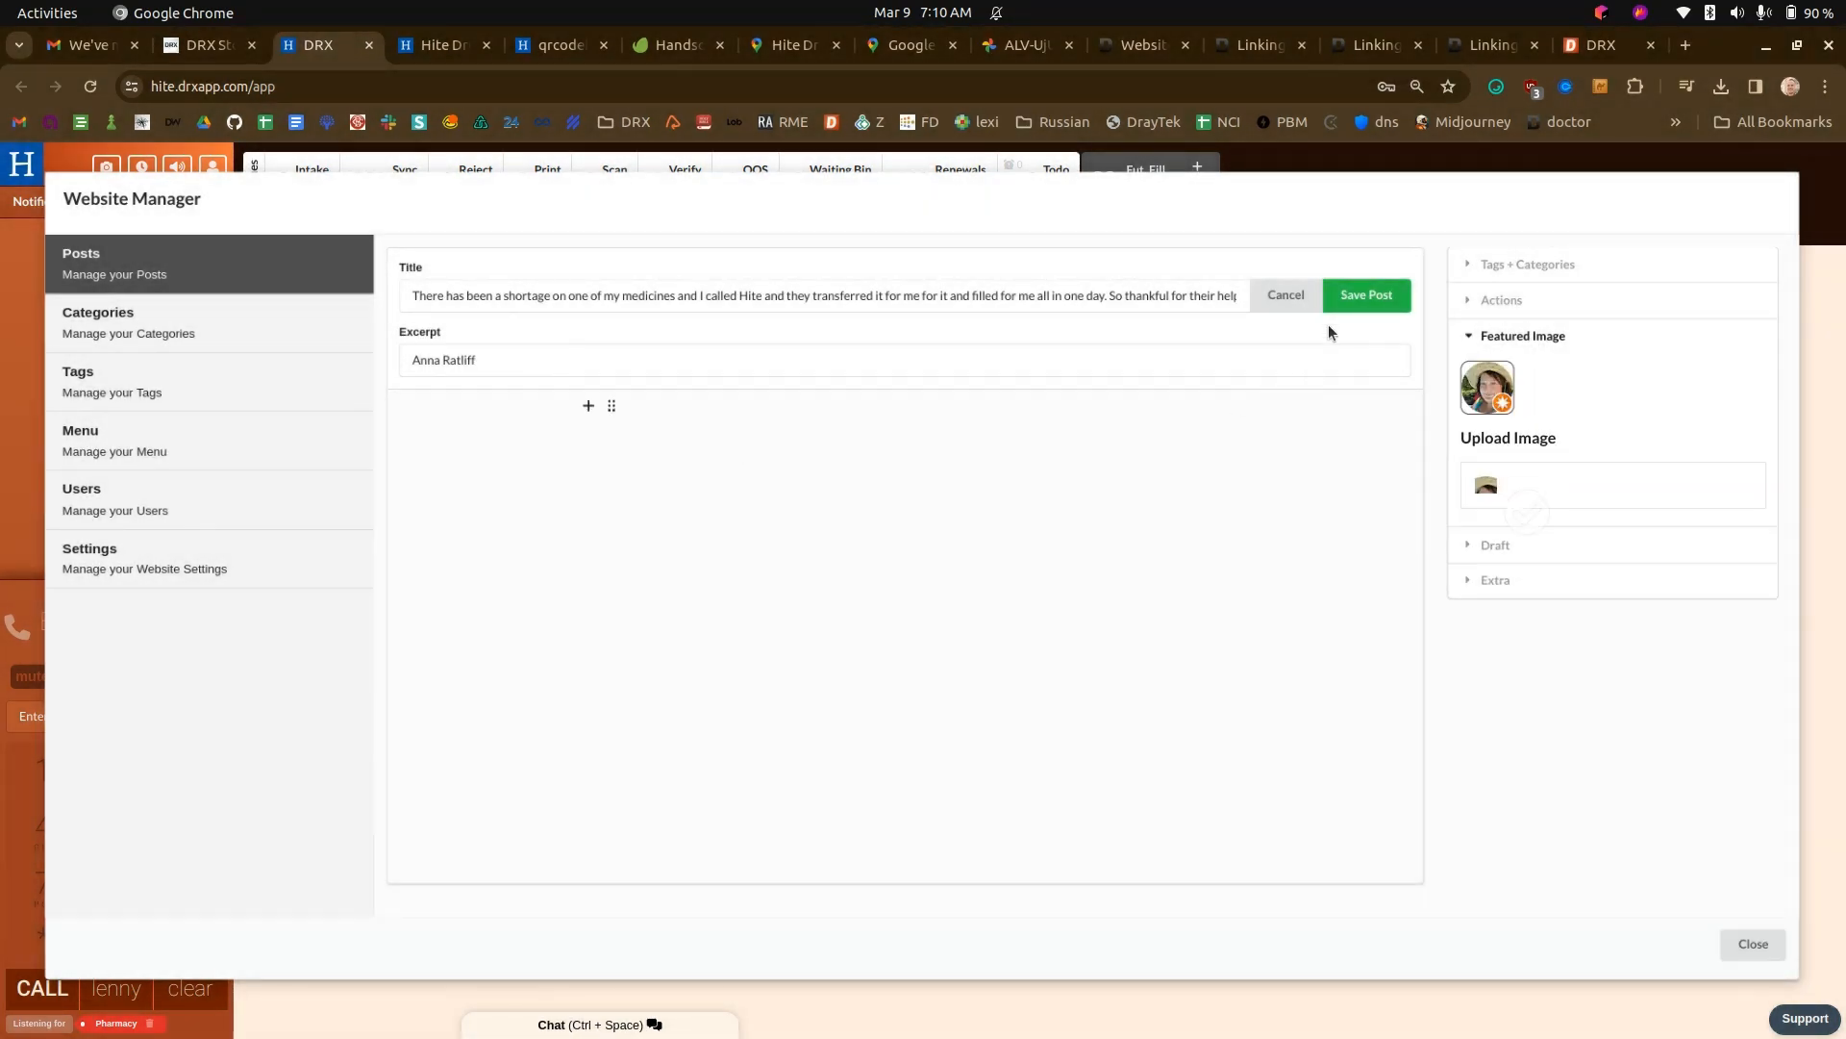
click(1356, 300)
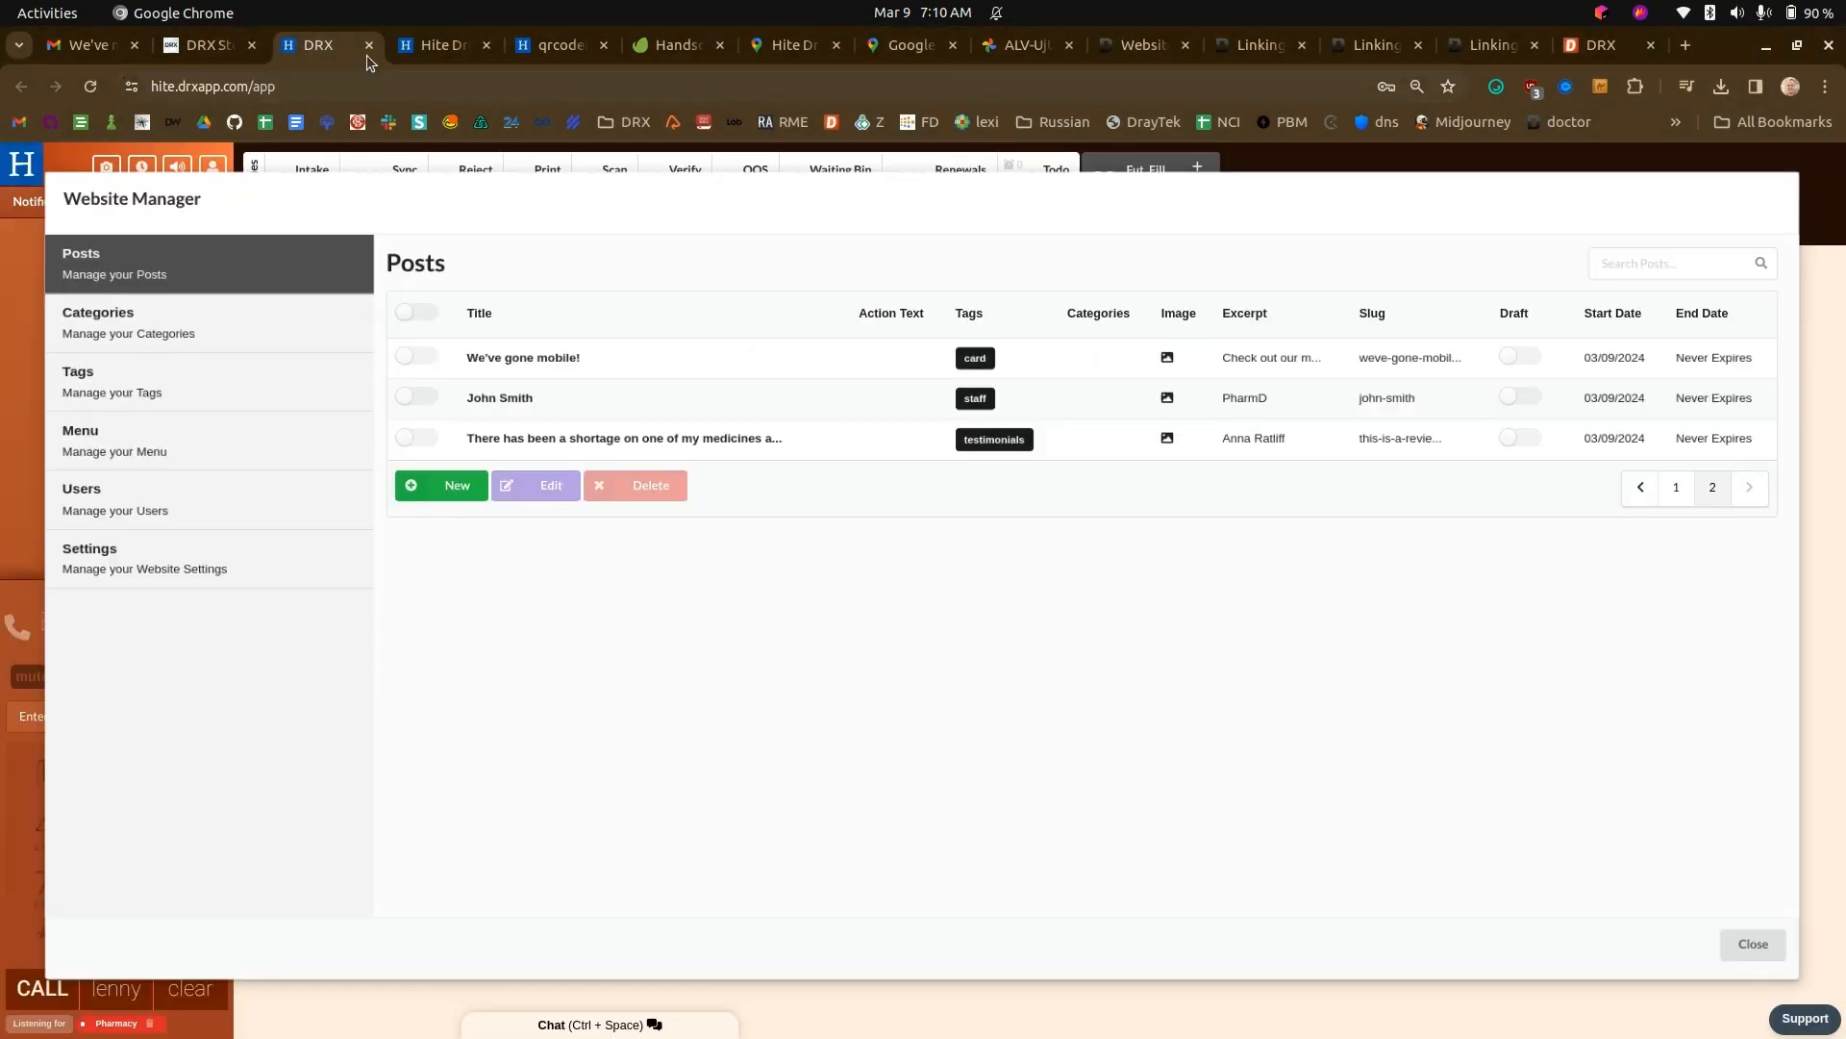
- Examine the Hite Drug website's customer review with its picture, and look over the home page's header, banner and cards
click(438, 45)
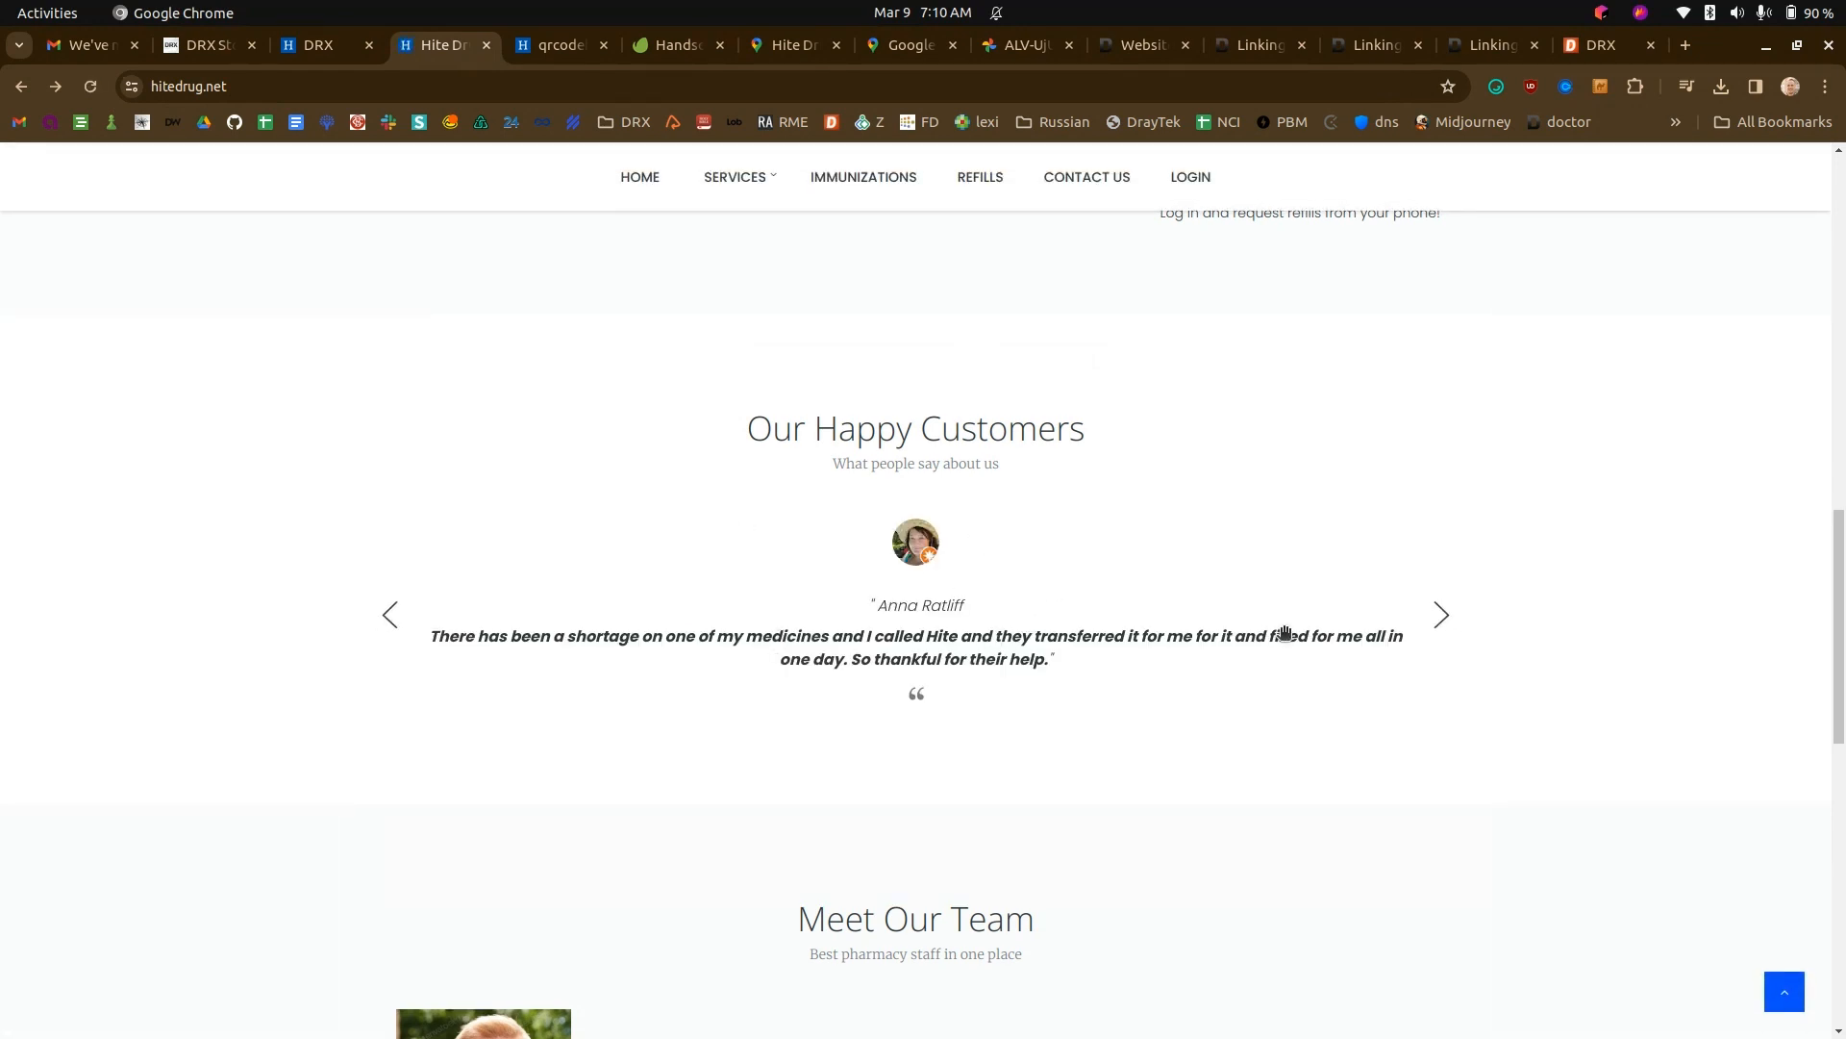
scroll(867, 694, down, 10)
scroll(869, 714, up, 15)
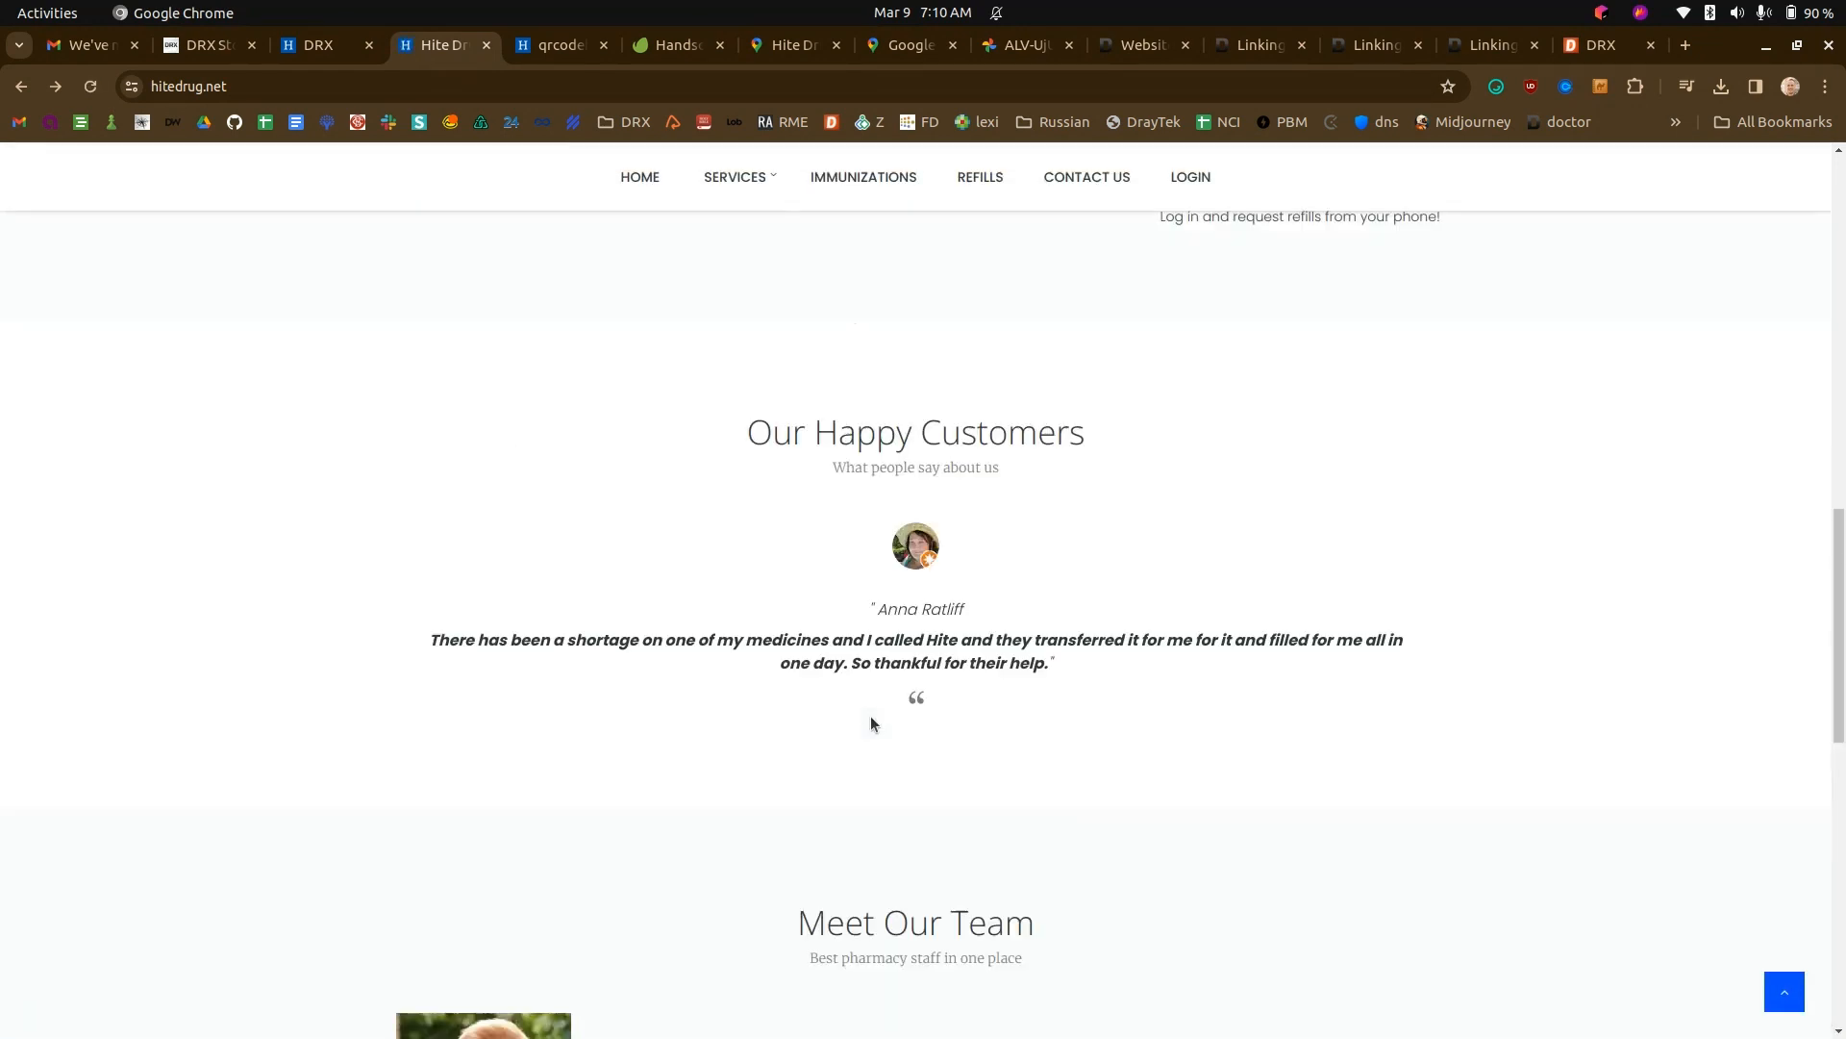
scroll(867, 718, up, 2)
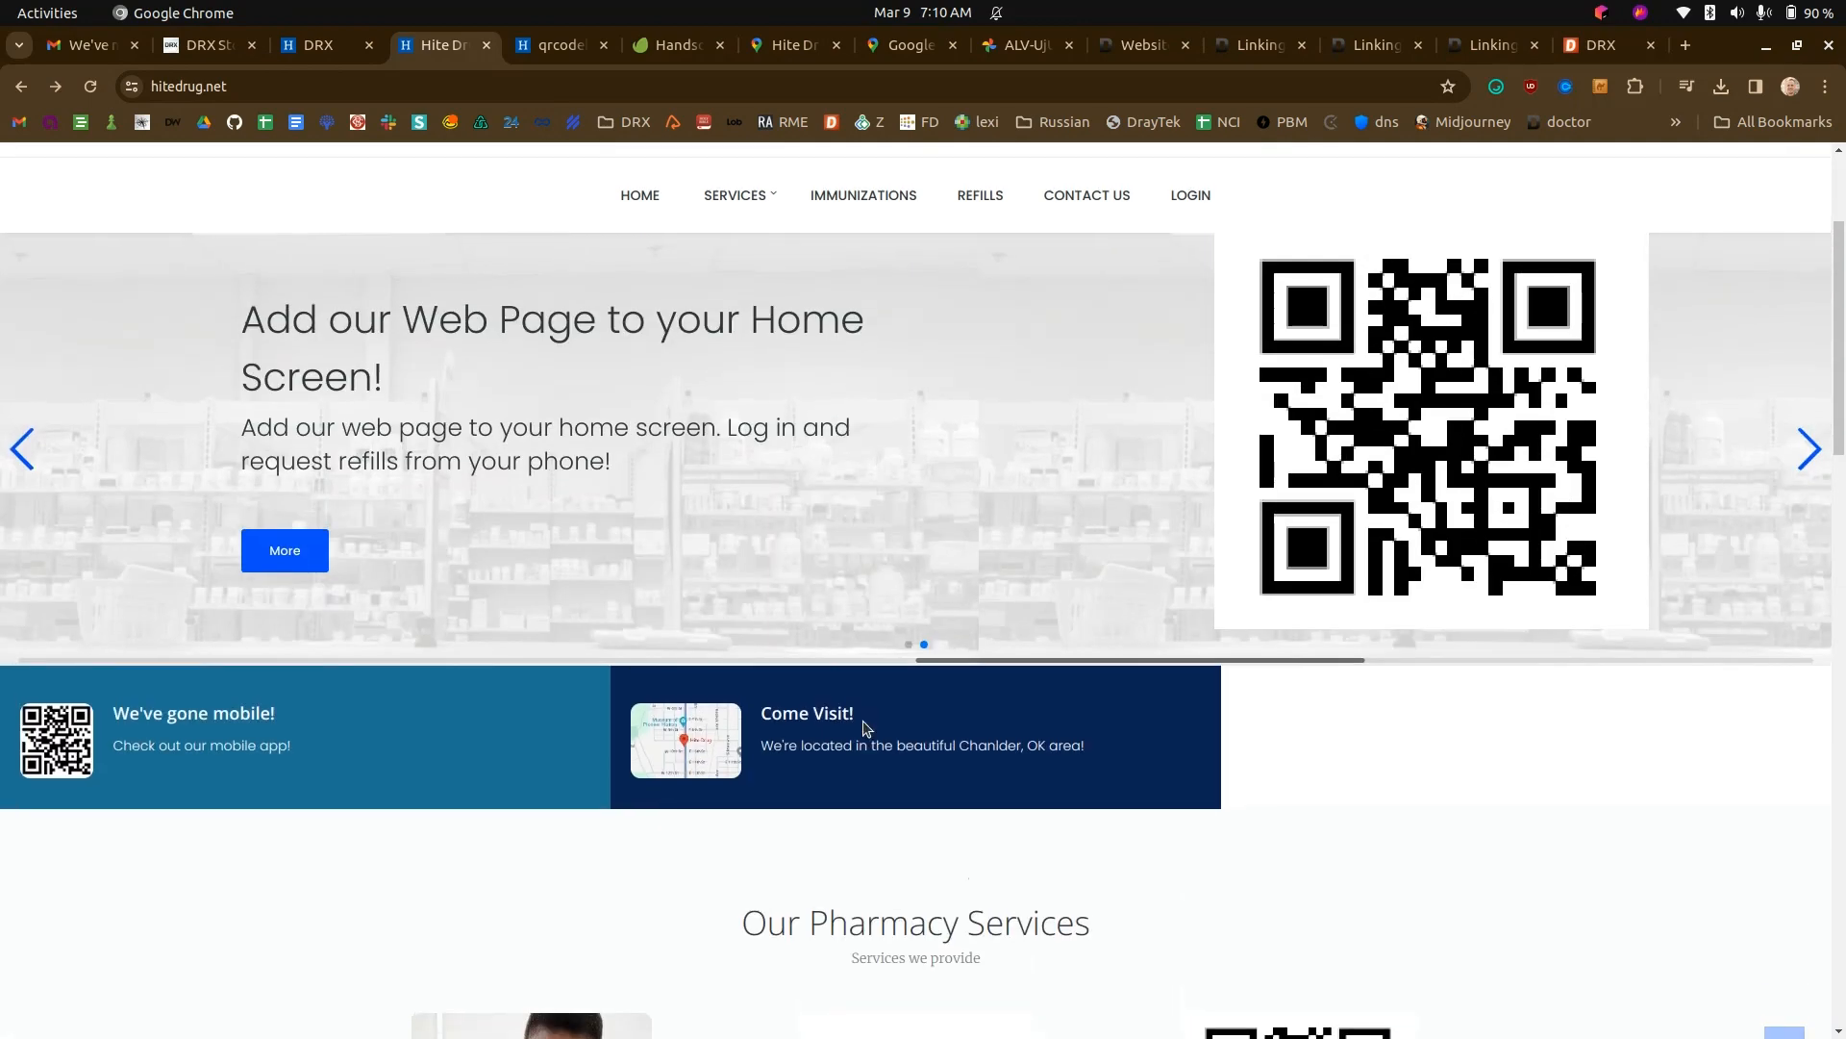
scroll(853, 712, up, 5)
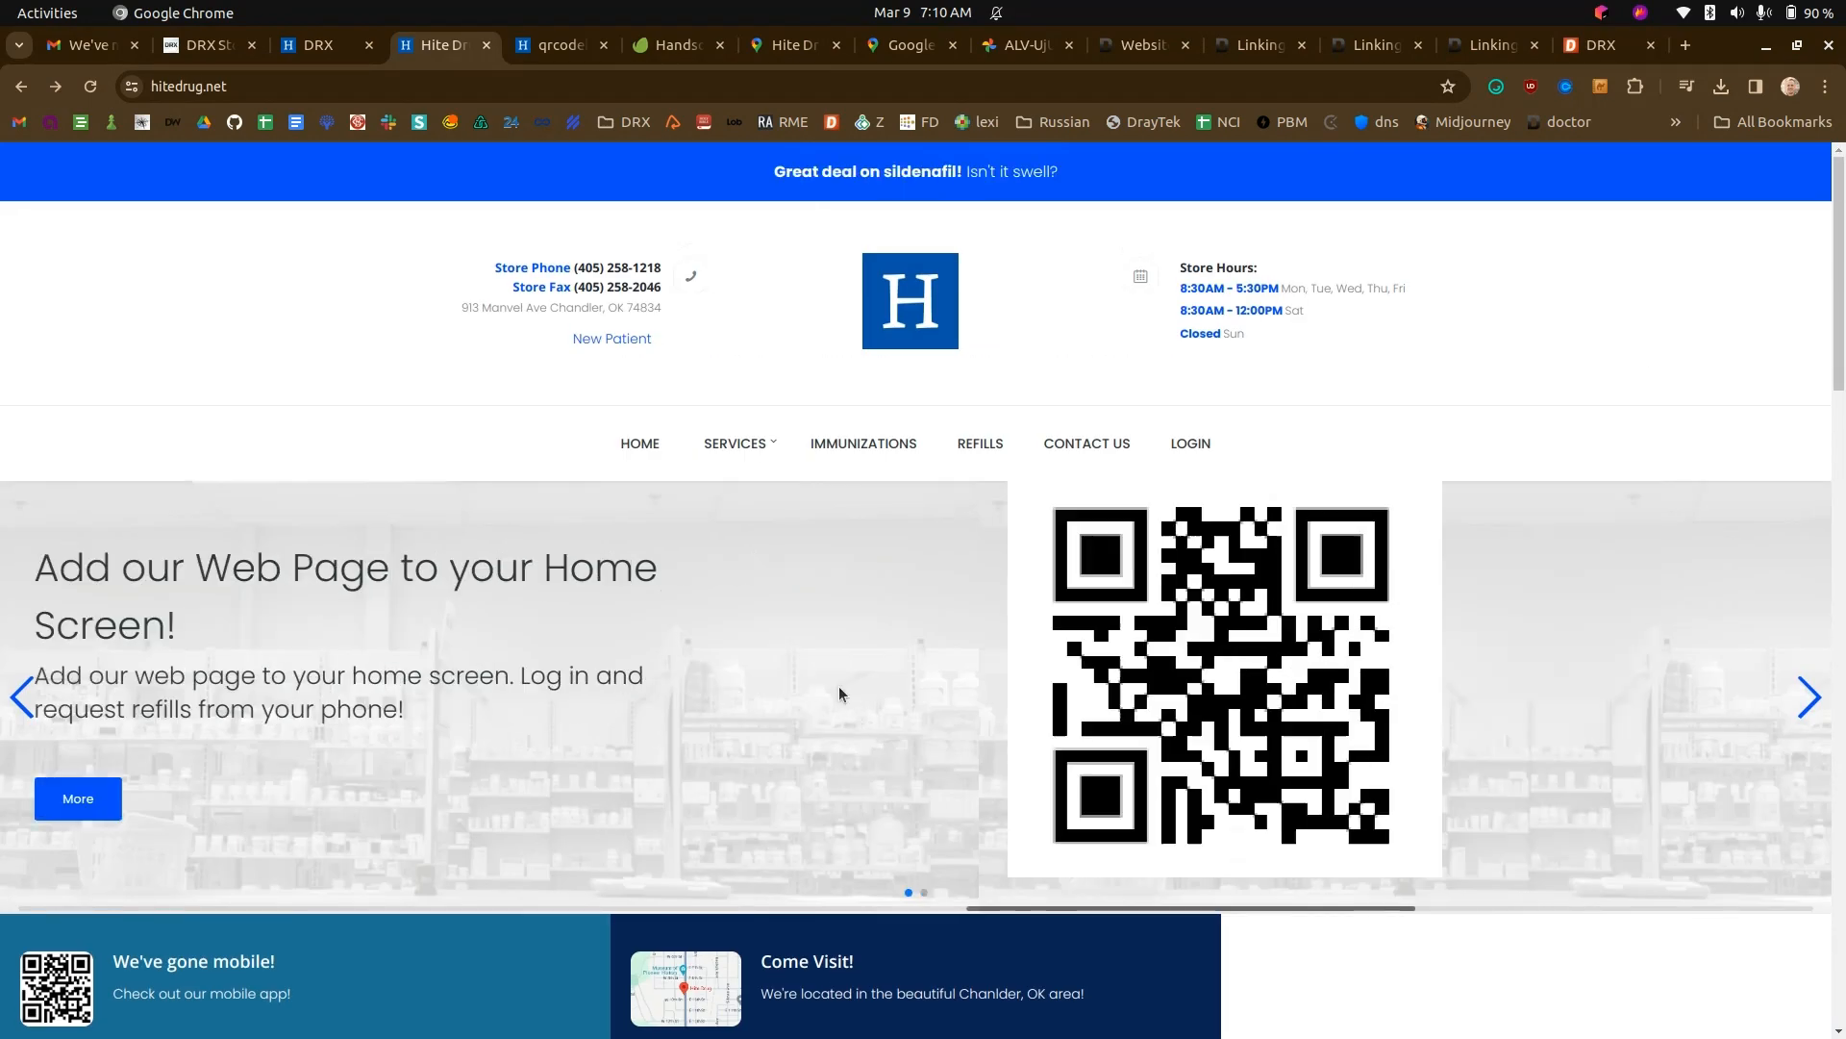
scroll(835, 695, down, 1)
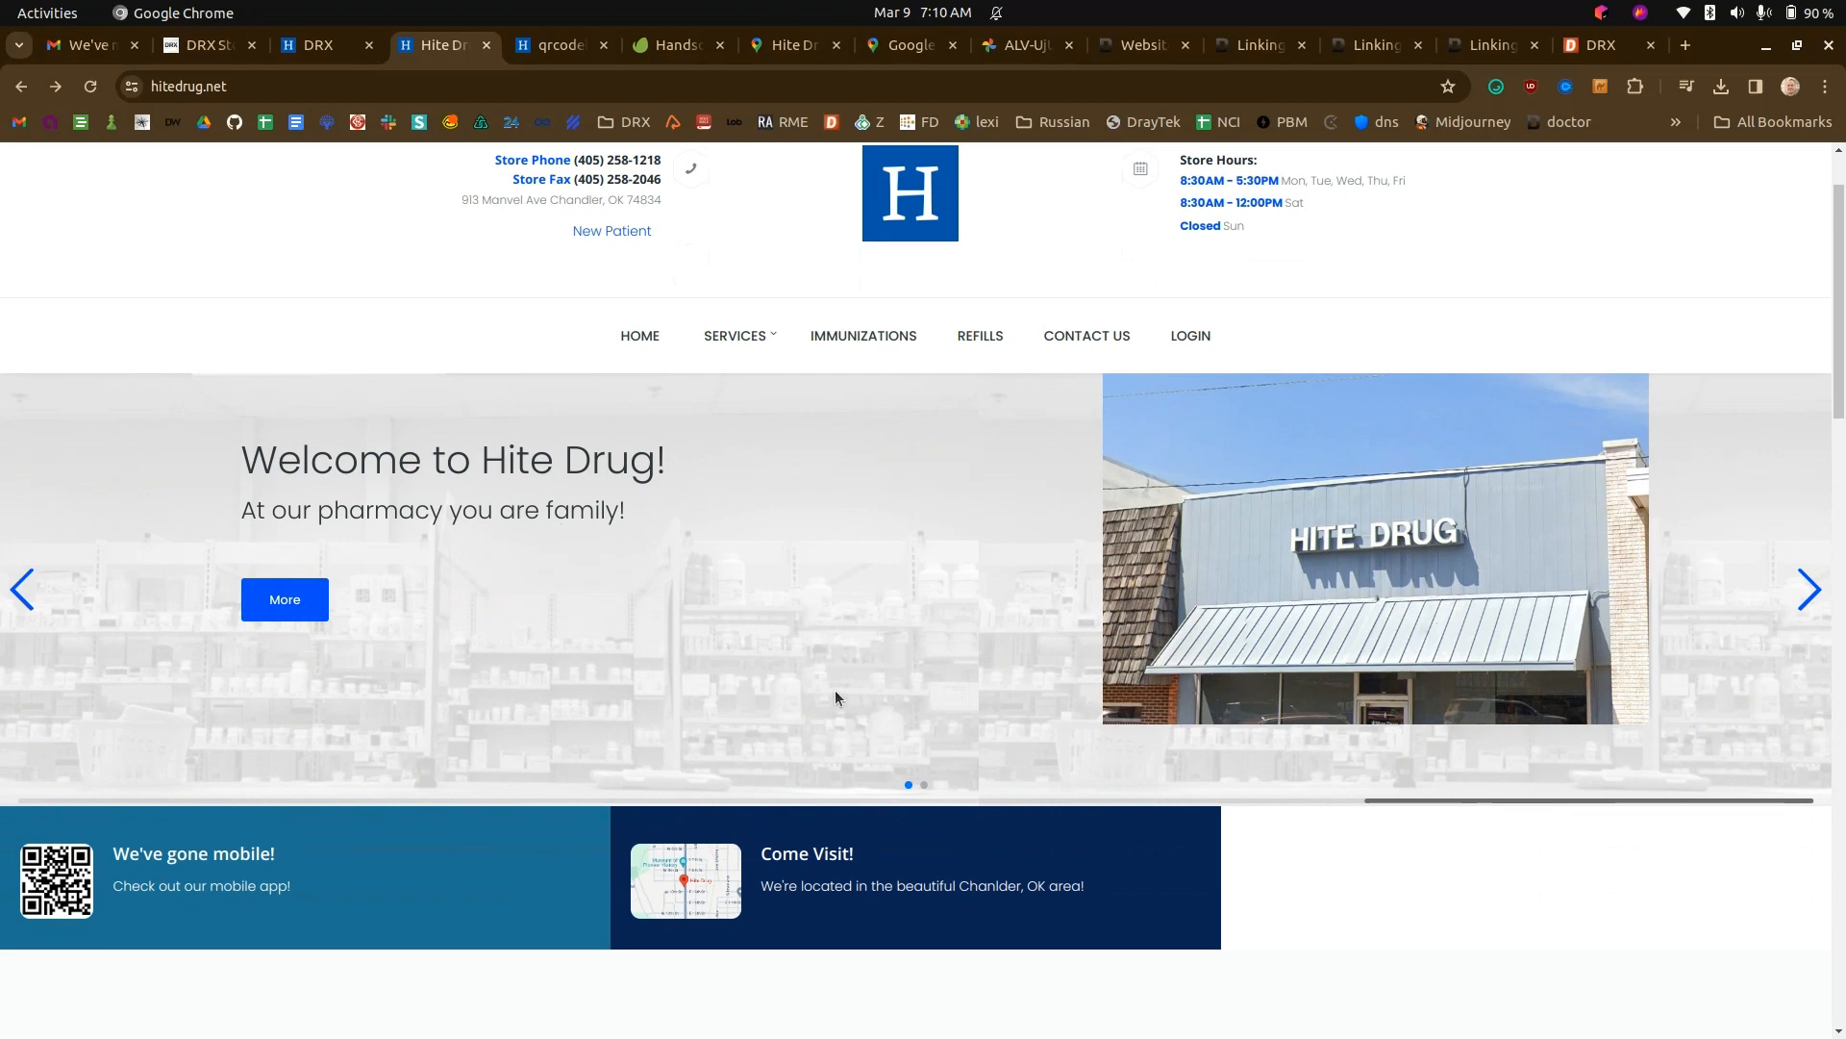